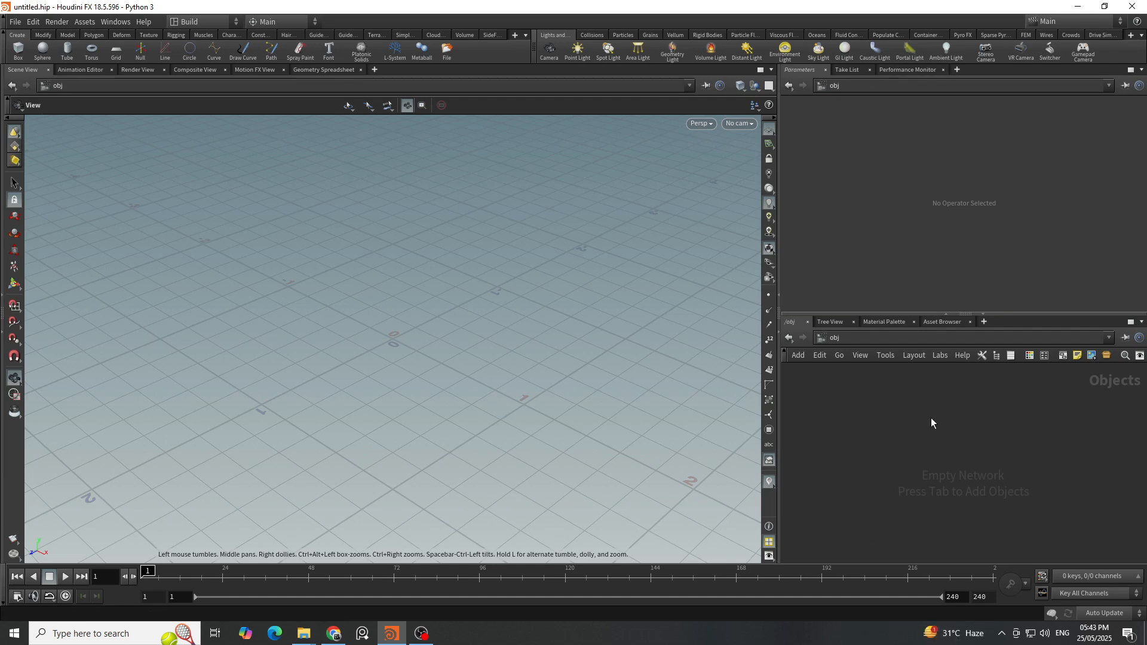
# Create a Geometry object in the scene network and go inside it.
pyautogui.press('Tab')
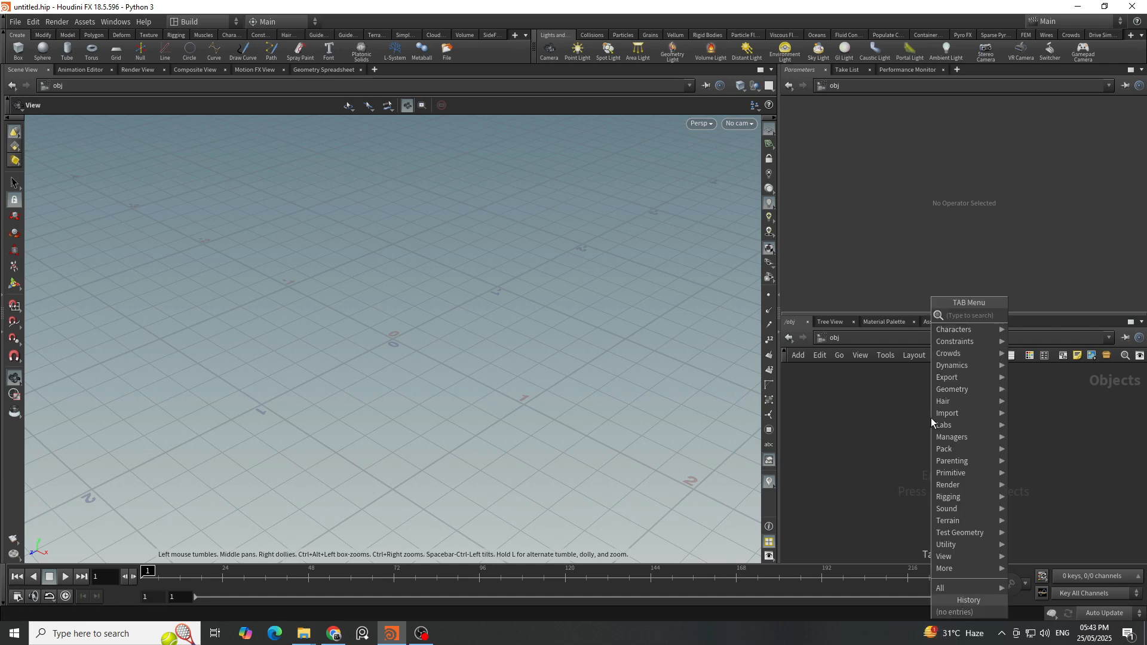
pyautogui.write('geo')
pyautogui.press('Return')
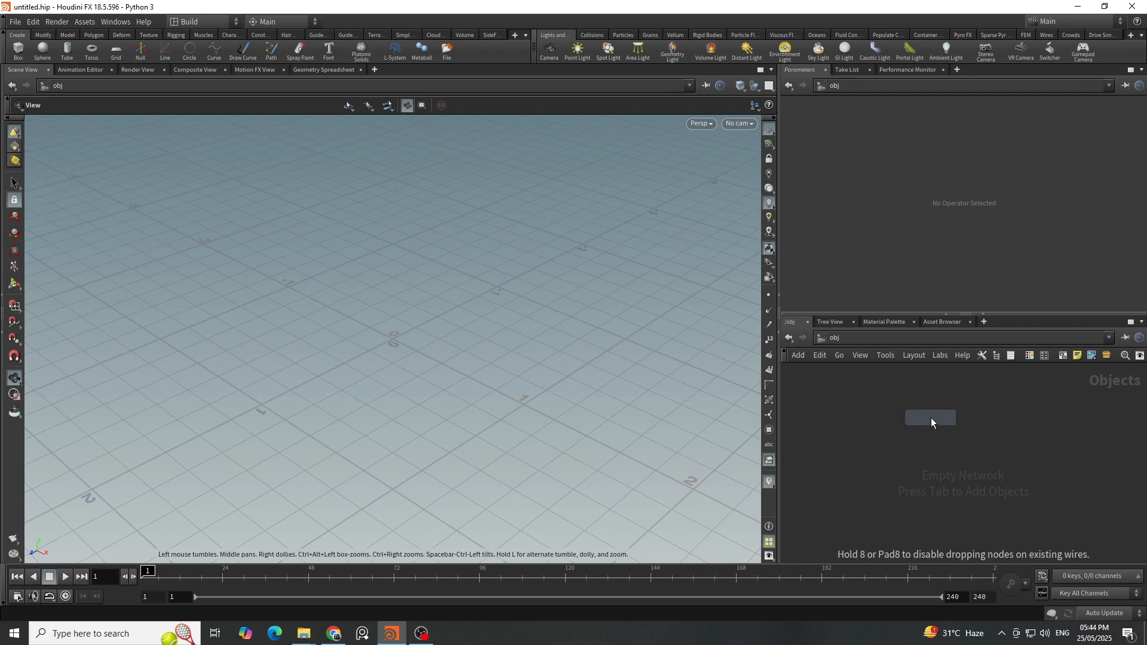
pyautogui.click(925, 419)
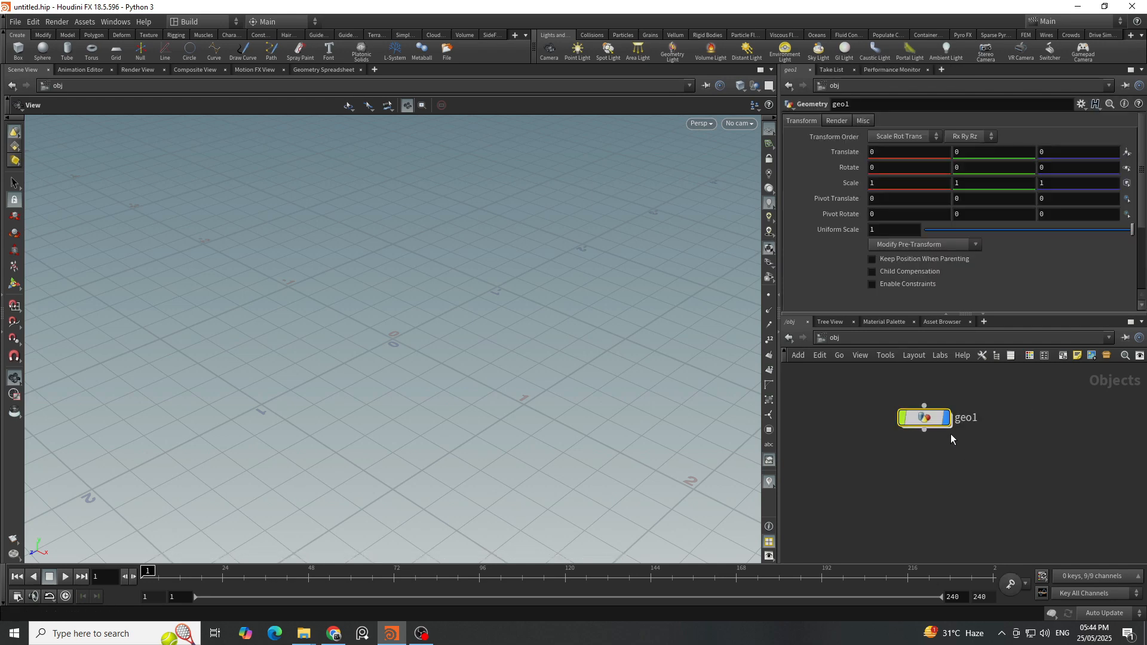
pyautogui.doubleClick(938, 425)
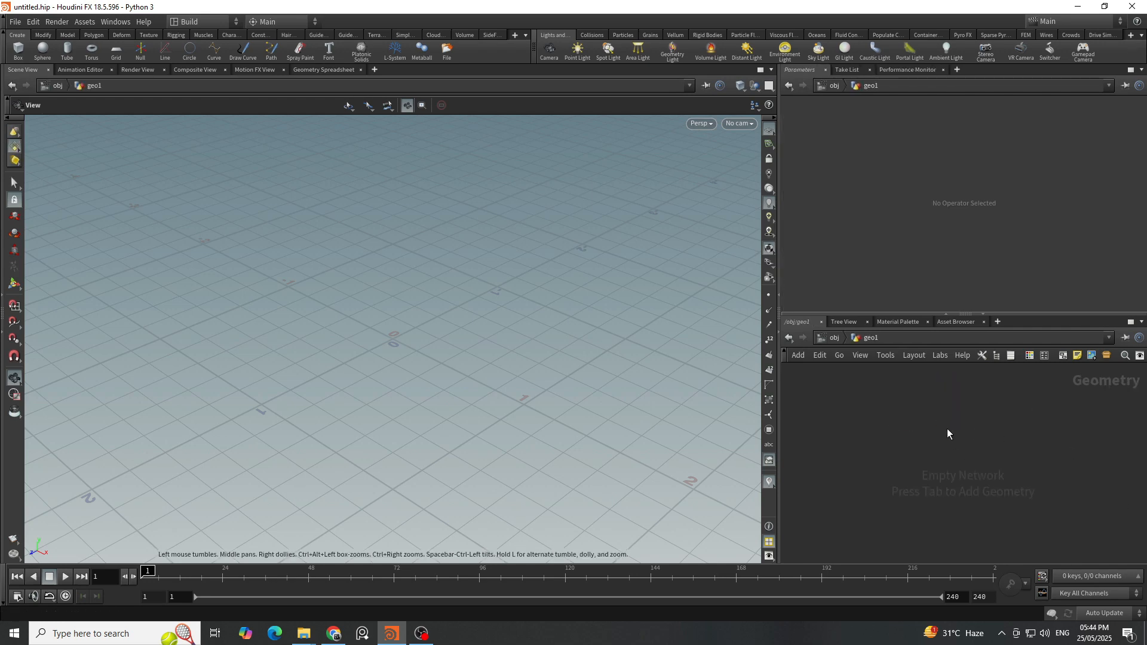
# Add a Rubber Toy test geometry node inside the geometry network.
pyautogui.press('Tab')
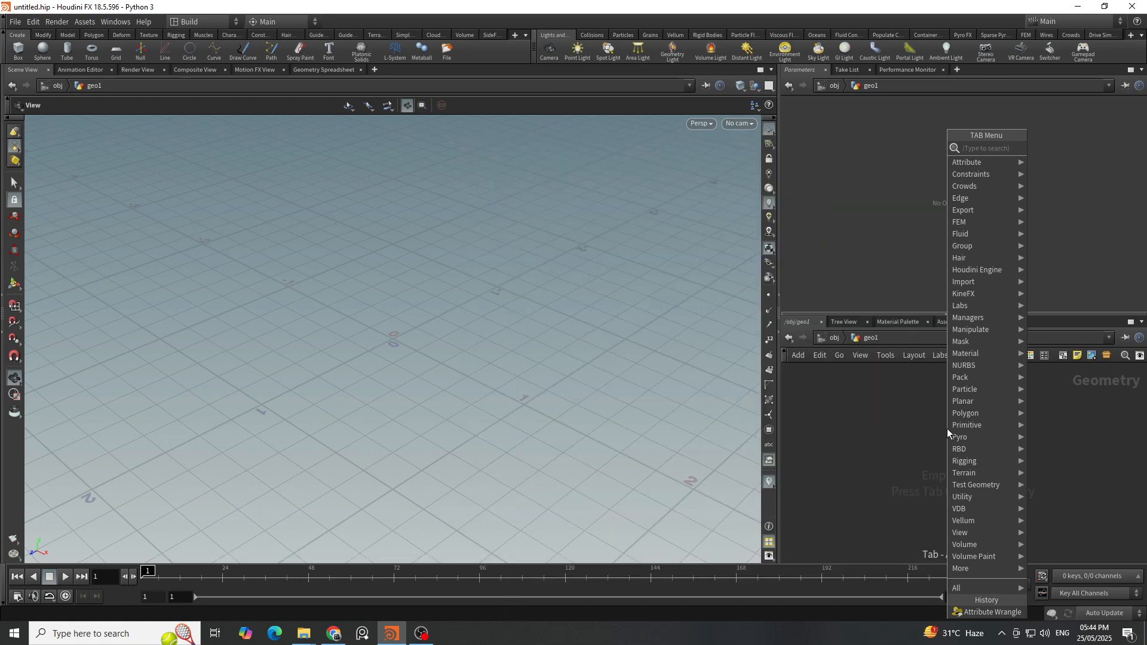
pyautogui.write('toy')
pyautogui.press('Return')
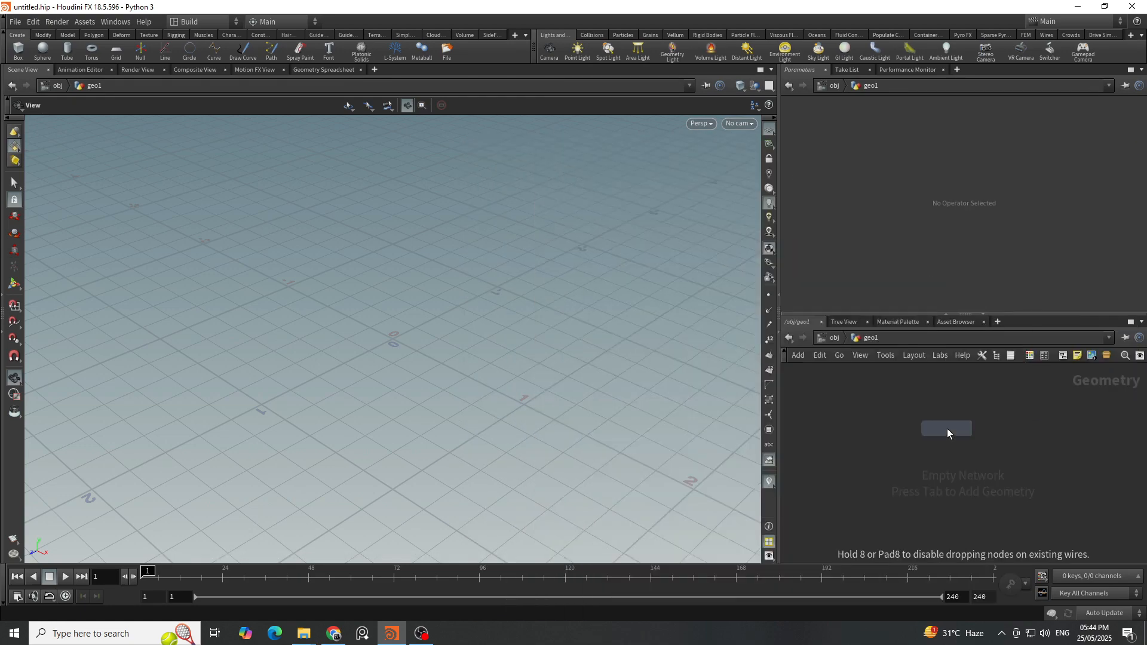
pyautogui.click(915, 423)
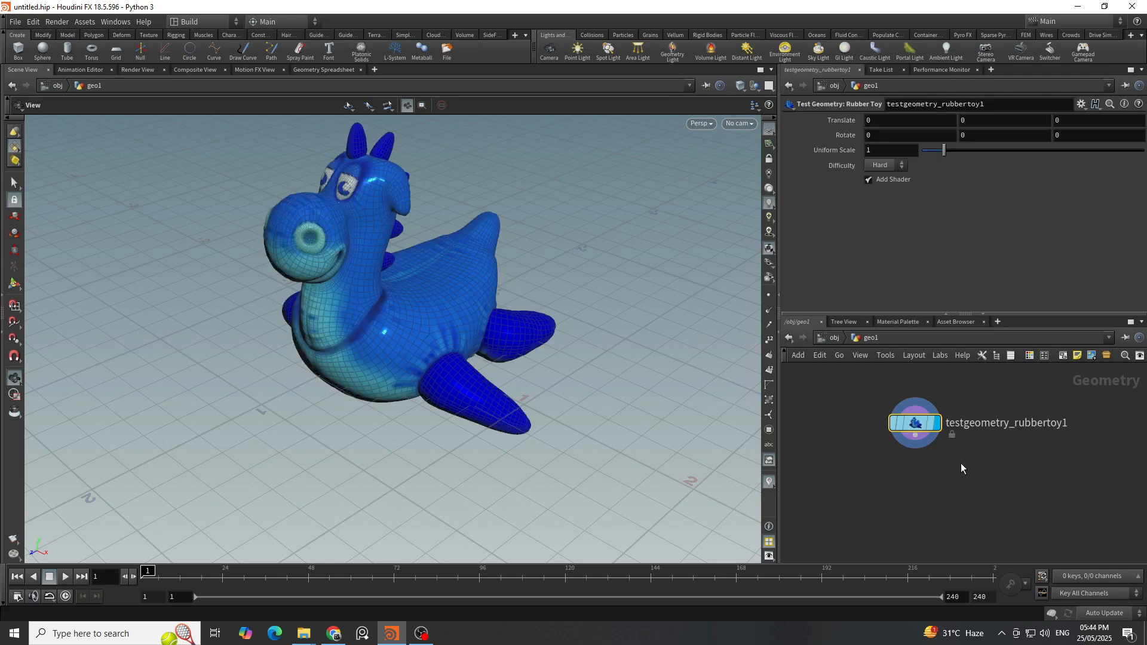
# Append a Transform node to the rubber toy, display its output and align it beneath the toy node.
pyautogui.moveTo(513, 337)
pyautogui.mouseDown()
pyautogui.moveTo(541, 341)
pyautogui.moveTo(519, 359)
pyautogui.mouseUp()
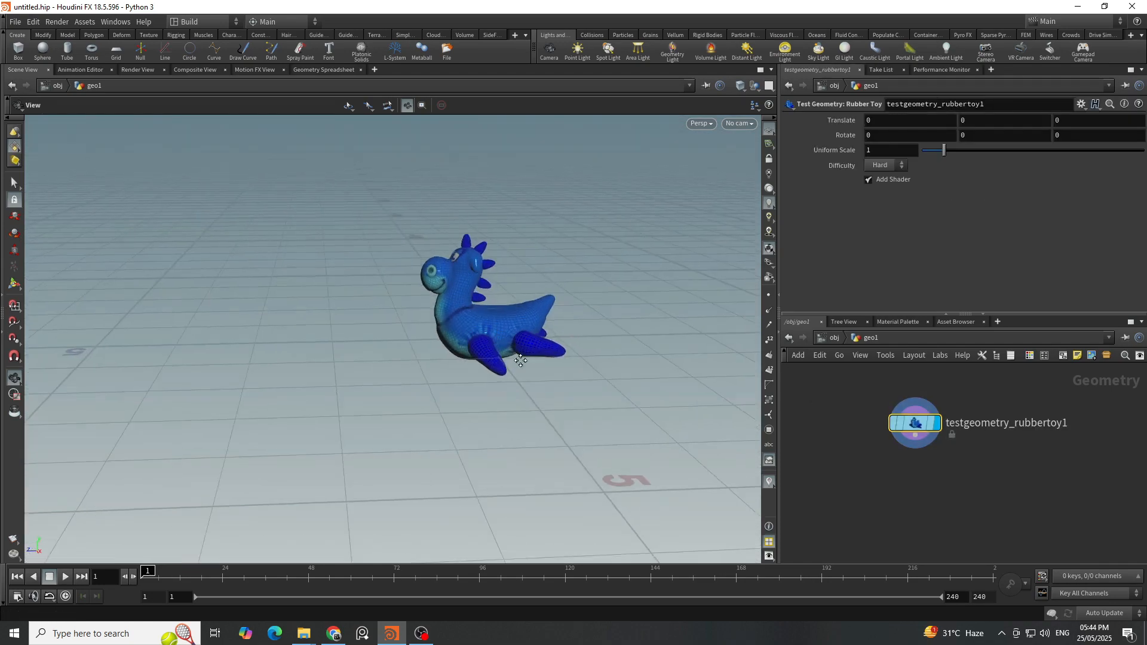
pyautogui.moveTo(519, 359); pyautogui.dragTo(453, 392, button='middle')
pyautogui.press('Tab')
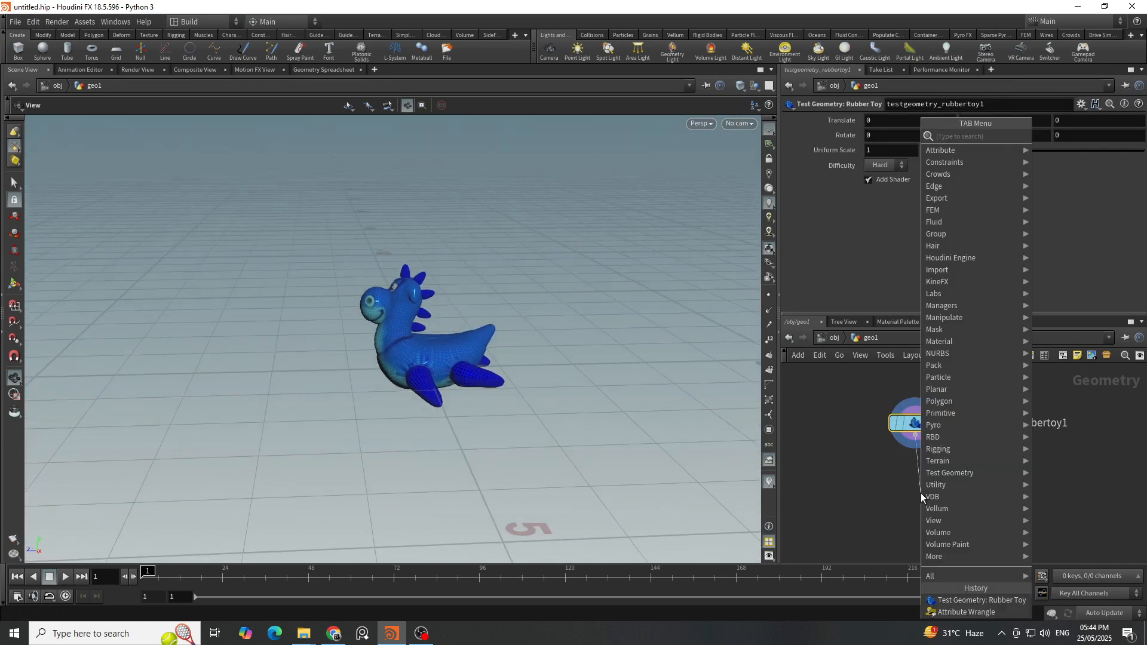
pyautogui.write('tra')
pyautogui.press('Down')
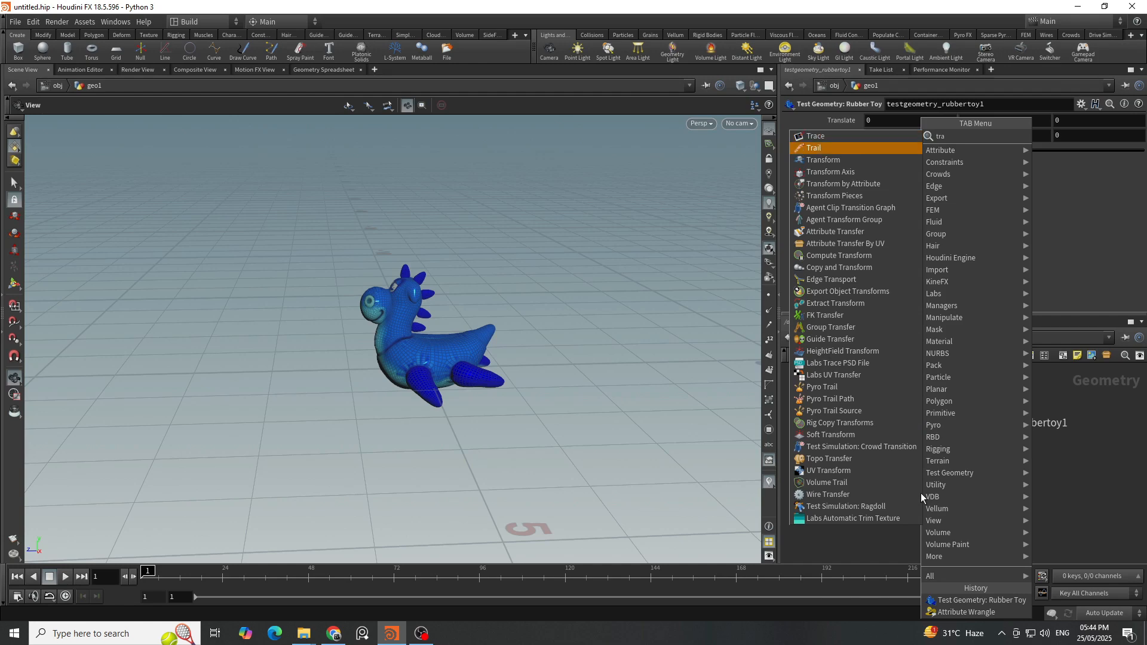
pyautogui.press('Down')
pyautogui.press('Escape')
pyautogui.click(921, 494)
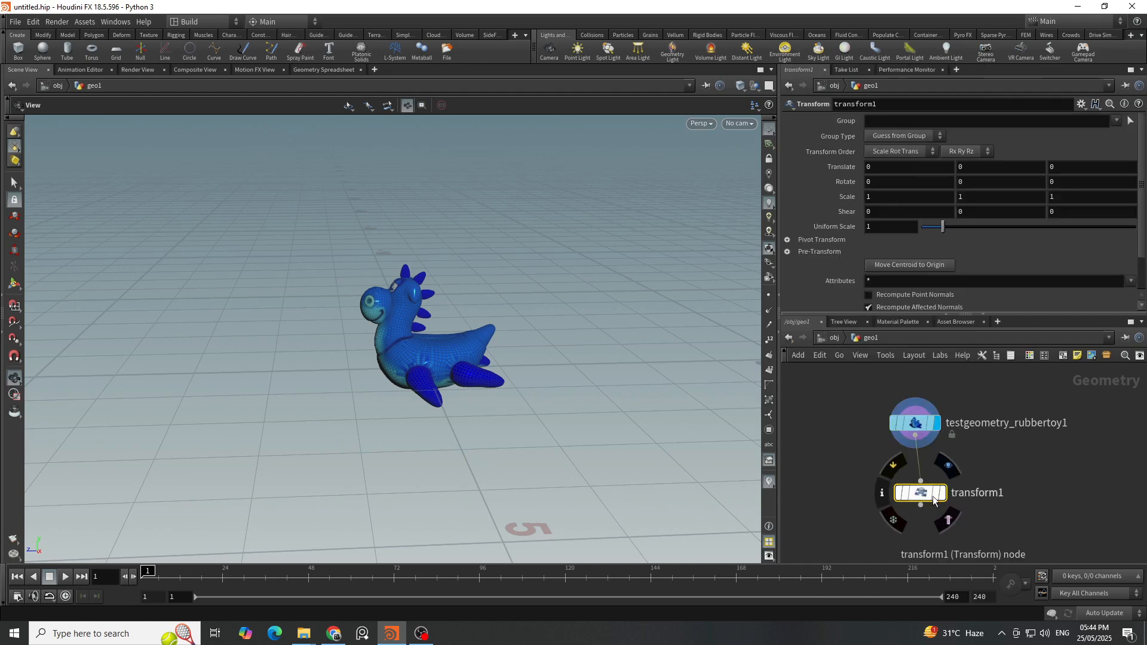
pyautogui.click(940, 494)
pyautogui.moveTo(923, 494); pyautogui.dragTo(918, 495)
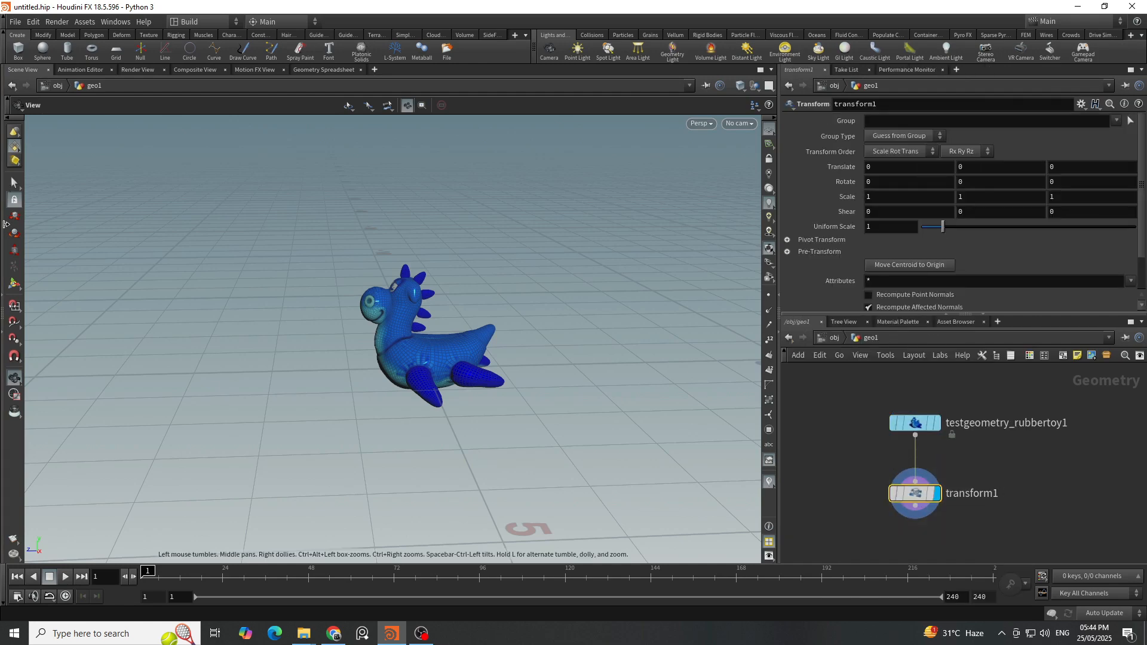
# Raise the rubber toy about 0.17 units along Y using the Transform node's viewport handle.
pyautogui.press('Return')
pyautogui.moveTo(424, 346); pyautogui.dragTo(441, 375)
pyautogui.keyDown('alt'); pyautogui.moveTo(441, 376); pyautogui.dragTo(474, 384); pyautogui.keyUp('alt')
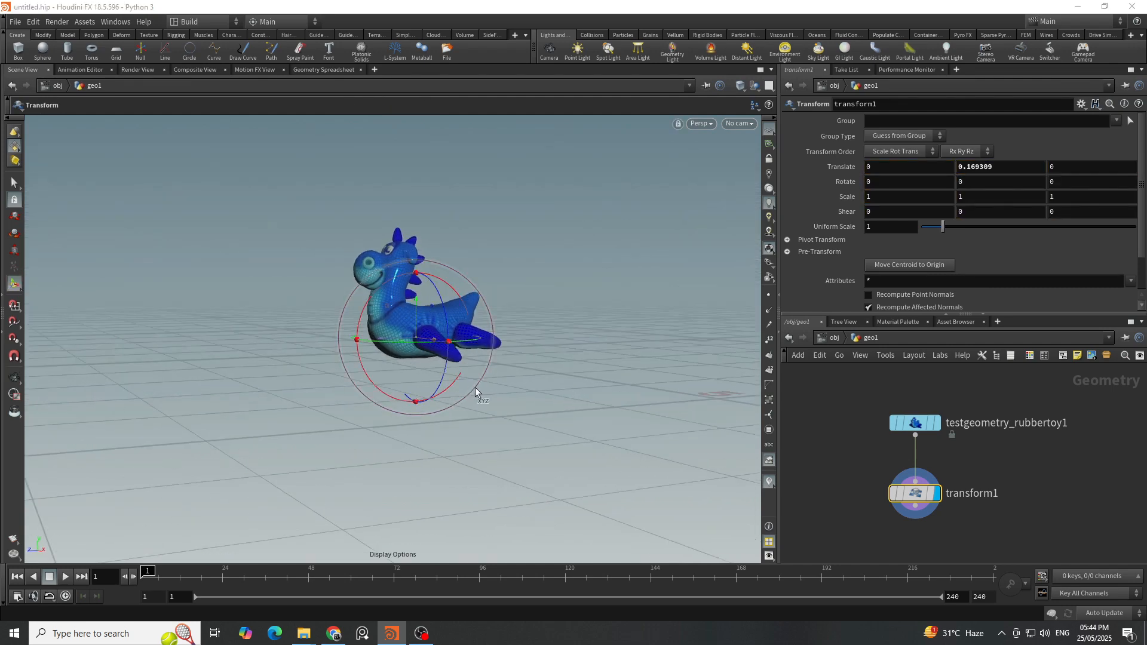
# Set the viewport background color scheme to Dark in the display options.
pyautogui.press('d')
pyautogui.click(519, 271)
pyautogui.click(296, 289)
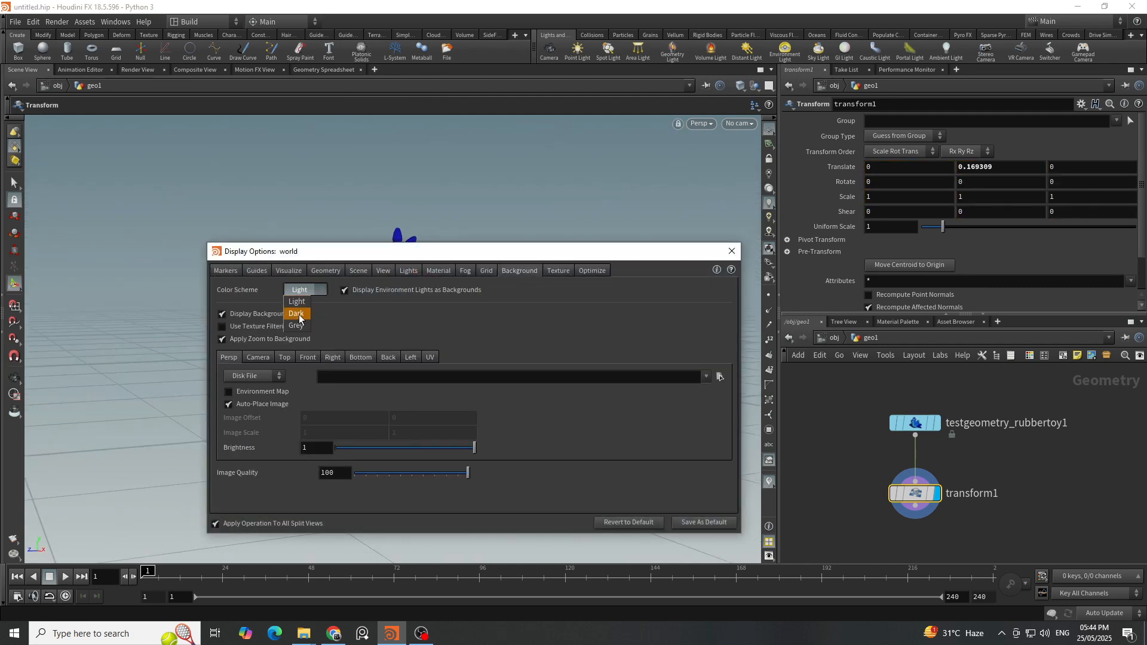
pyautogui.click(295, 317)
pyautogui.click(732, 257)
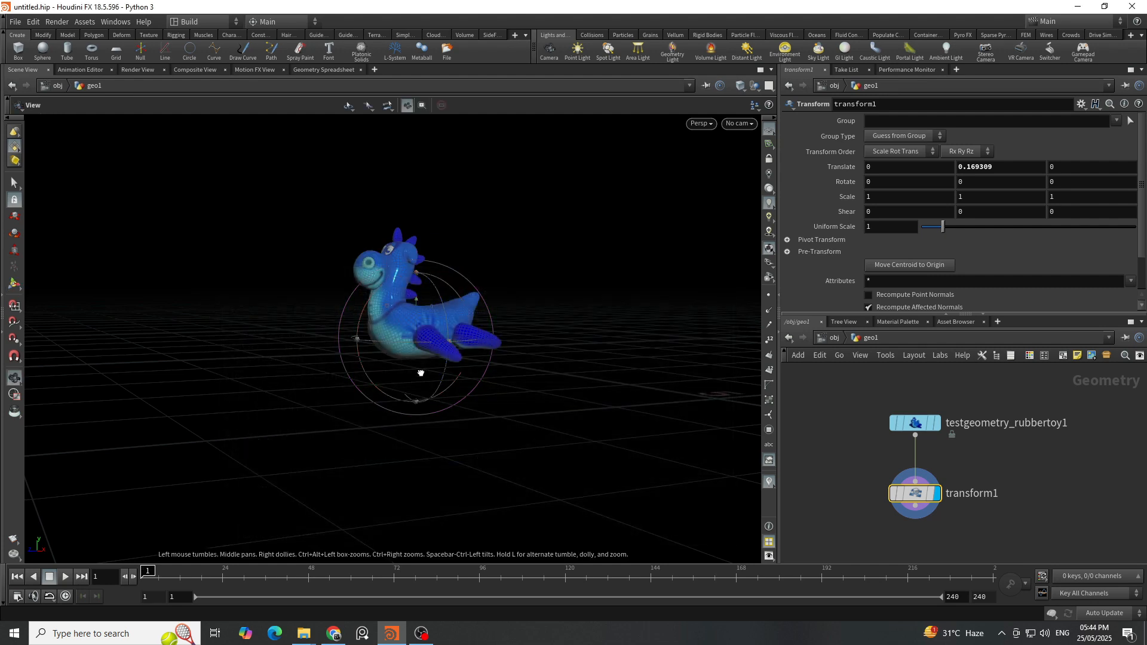
pyautogui.keyDown('alt'); pyautogui.moveTo(420, 374); pyautogui.dragTo(459, 373); pyautogui.keyUp('alt')
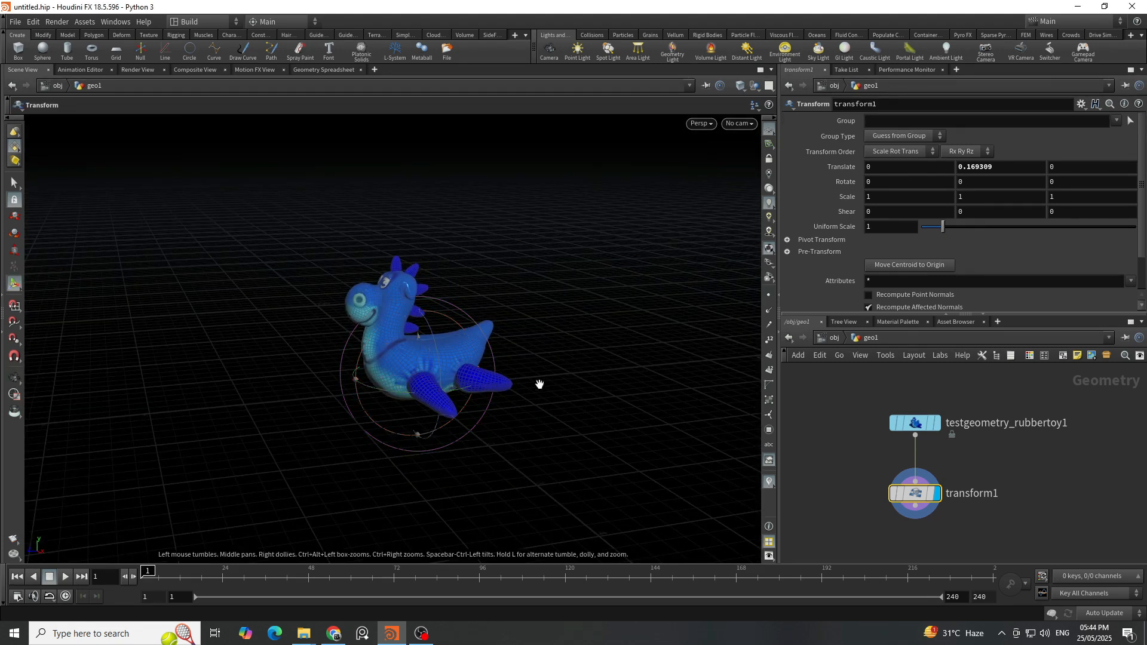
pyautogui.keyDown('alt'); pyautogui.moveTo(540, 384); pyautogui.dragTo(483, 395); pyautogui.keyUp('alt')
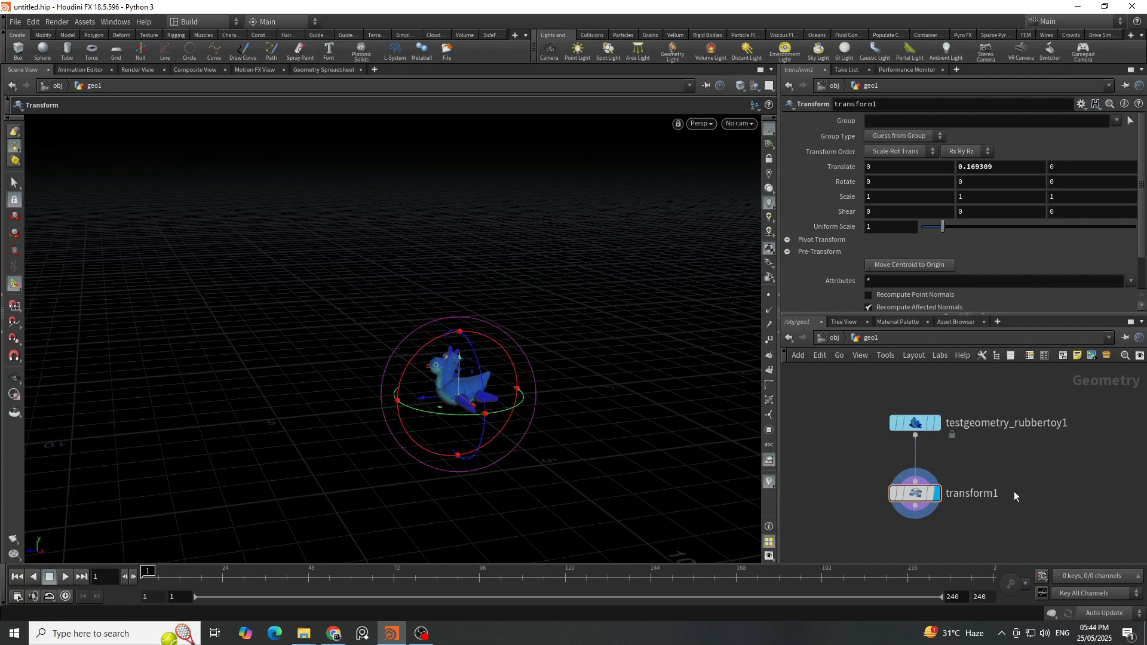
pyautogui.moveTo(1013, 491); pyautogui.dragTo(1015, 451, button='middle')
pyautogui.keyDown('alt'); pyautogui.moveTo(360, 375); pyautogui.dragTo(583, 396, button='right'); pyautogui.keyUp('alt')
pyautogui.scroll(-4, 1020, 479)
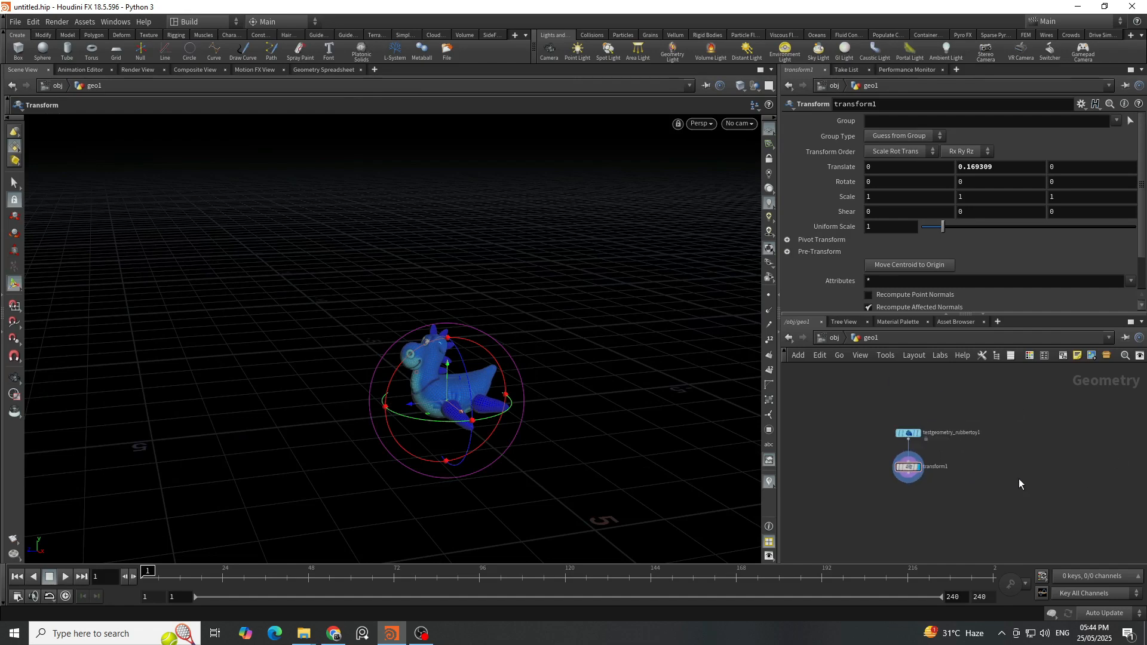
pyautogui.scroll(2, 1018, 478)
pyautogui.scroll(2, 827, 489)
pyautogui.moveTo(917, 505); pyautogui.dragTo(837, 395)
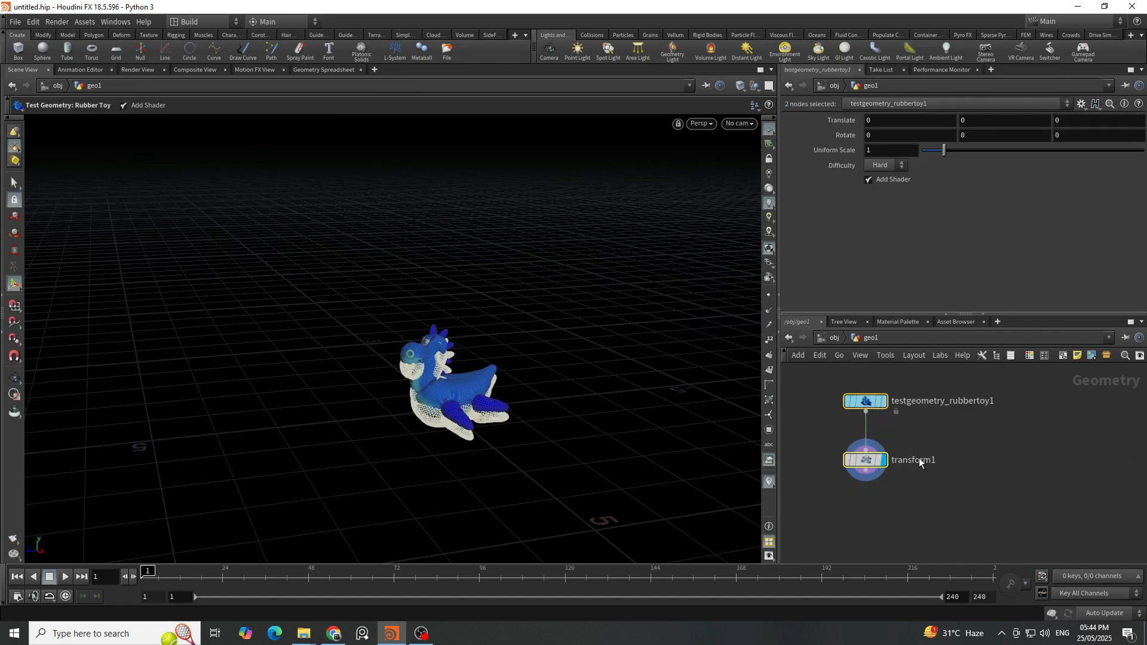
pyautogui.moveTo(941, 513); pyautogui.dragTo(1114, 503, button='middle')
pyautogui.click(1070, 497)
# Append a Null node to the Transform node and rename it OUT_TOY.
pyautogui.scroll(2, 1081, 451)
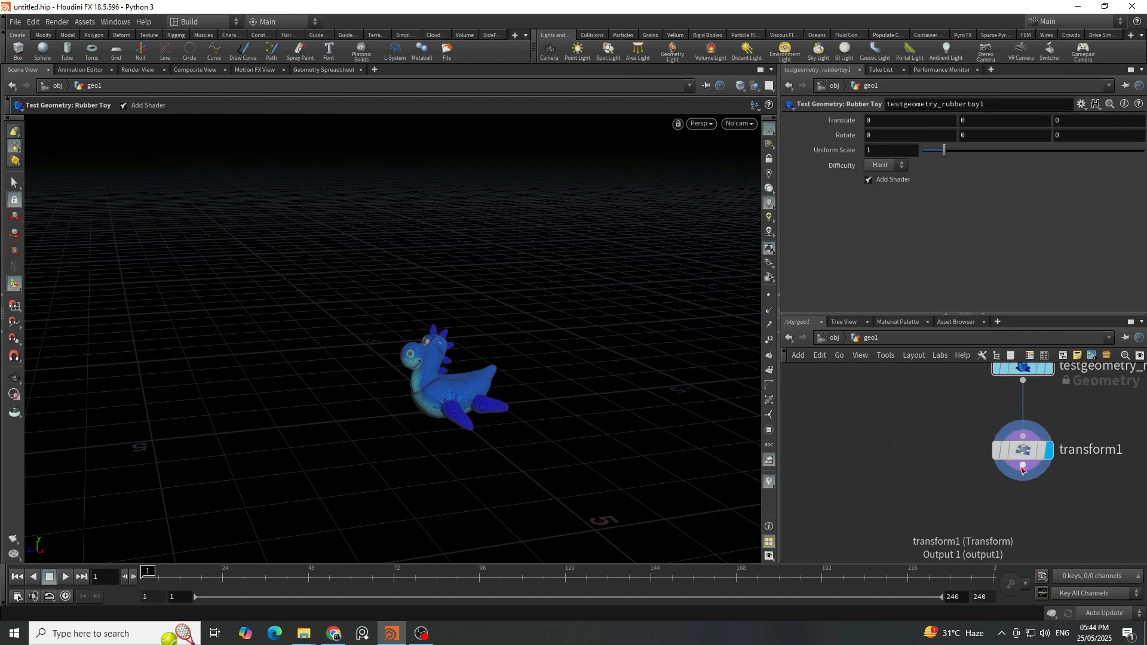
pyautogui.click(1023, 465)
pyautogui.press('Tab')
pyautogui.write('nu')
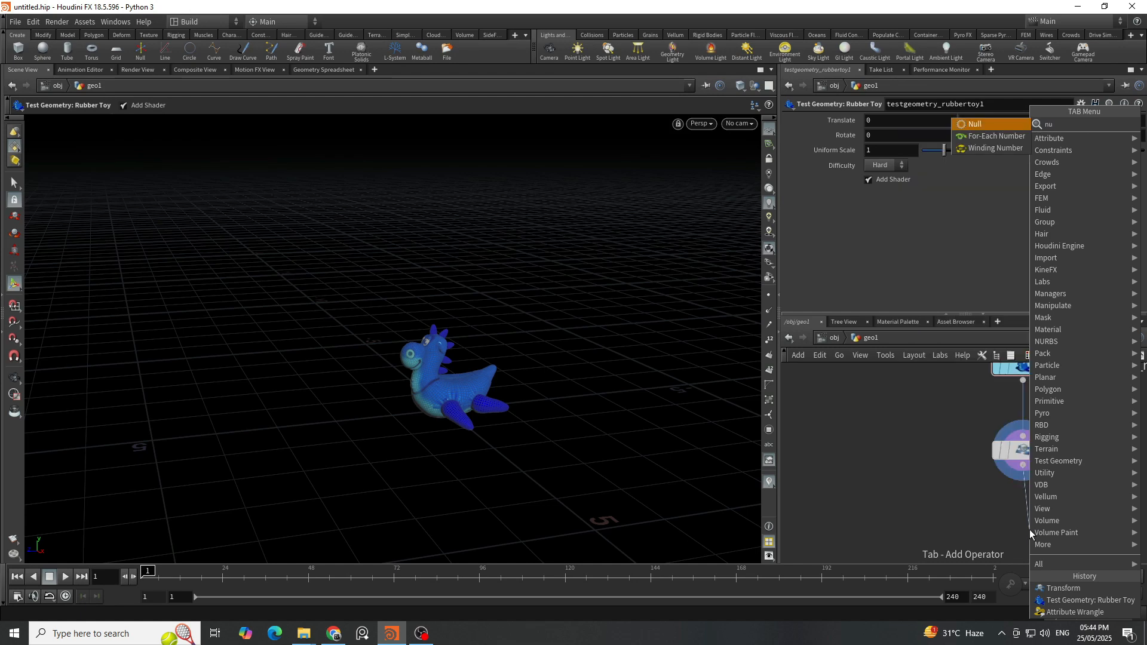
pyautogui.press('Return')
pyautogui.click(1030, 530)
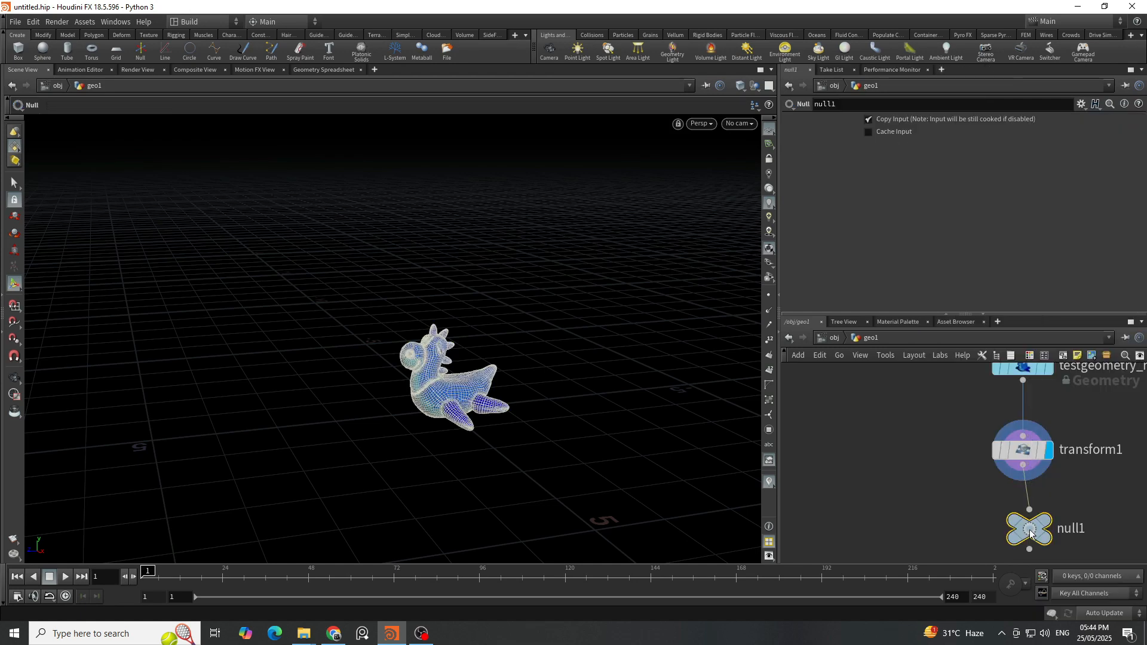
pyautogui.doubleClick(1069, 527)
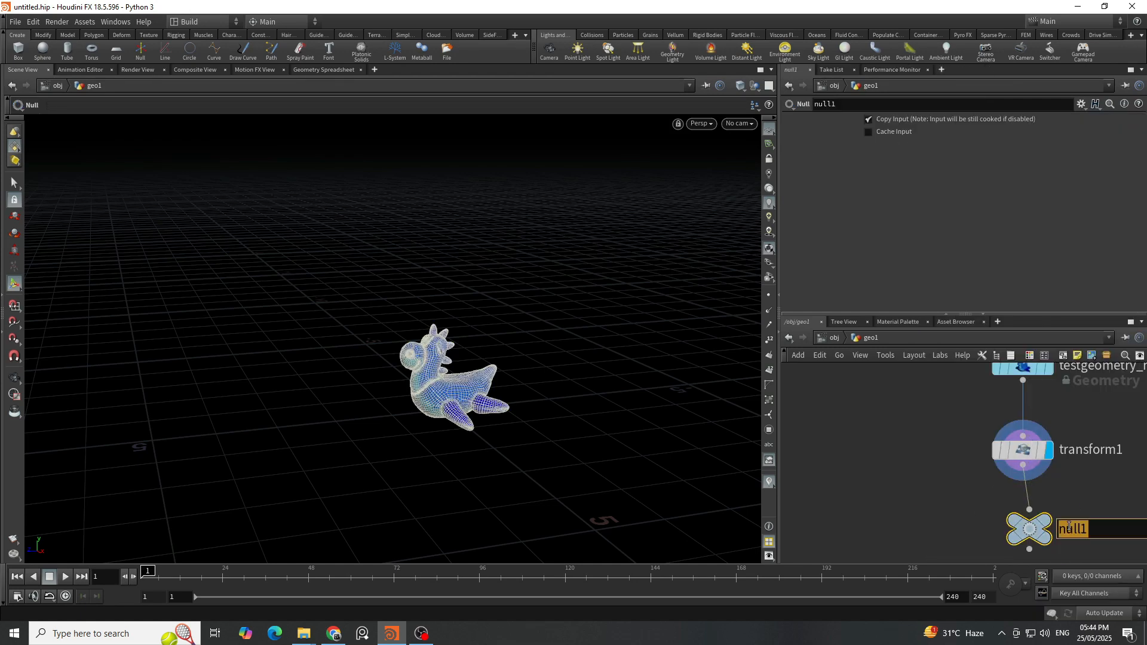
pyautogui.write('OUT_TOY')
pyautogui.press('Return')
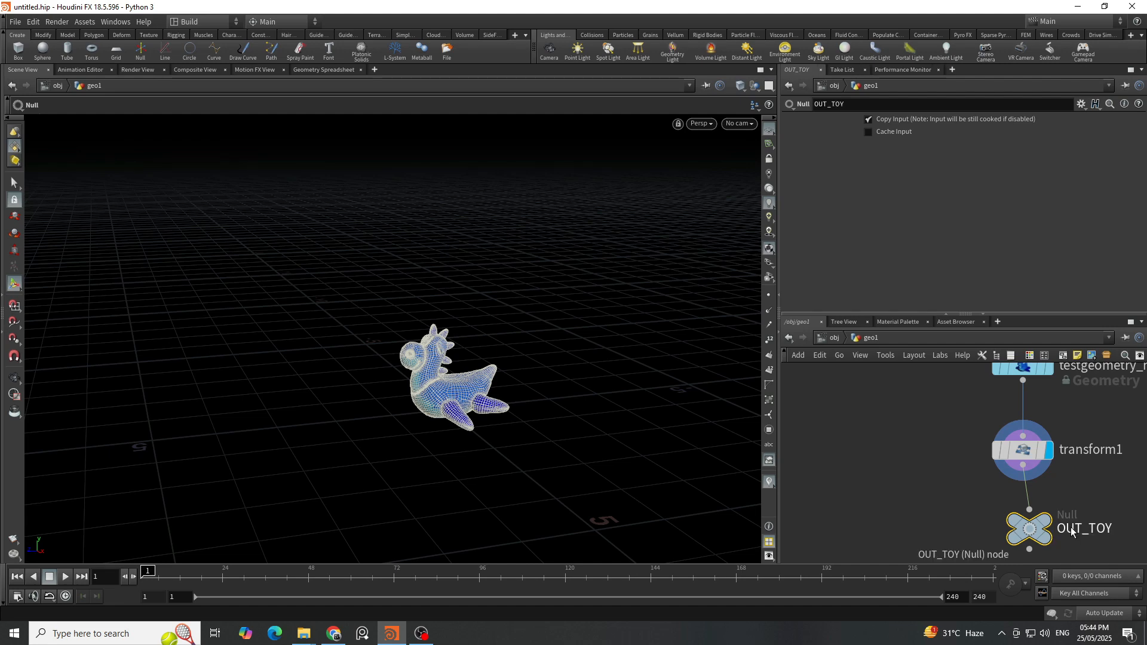
# Add a Grid node beside the toy's node chain and display it in the viewport.
pyautogui.scroll(-3, 956, 472)
pyautogui.press('Tab')
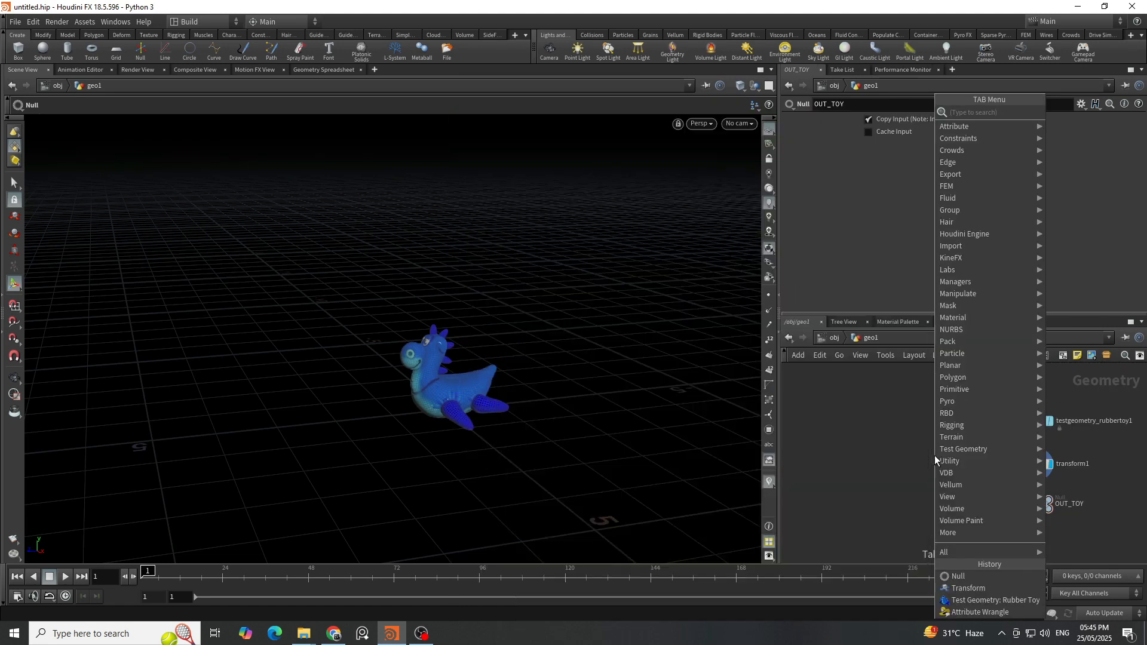
pyautogui.write('grid')
pyautogui.press('Return')
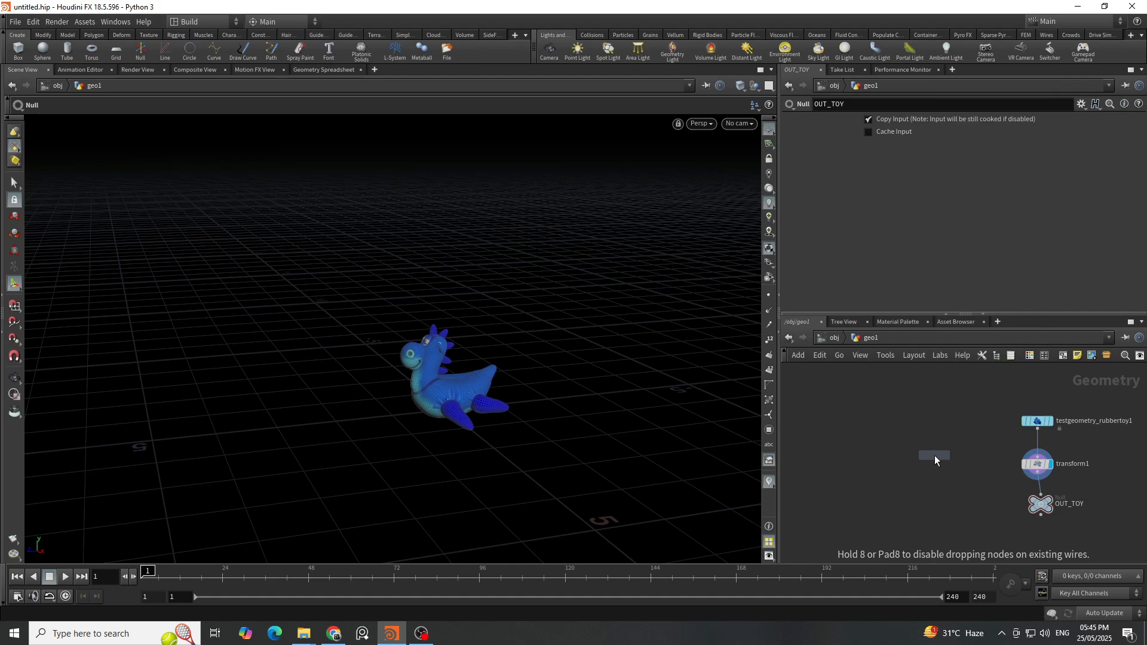
pyautogui.click(912, 469)
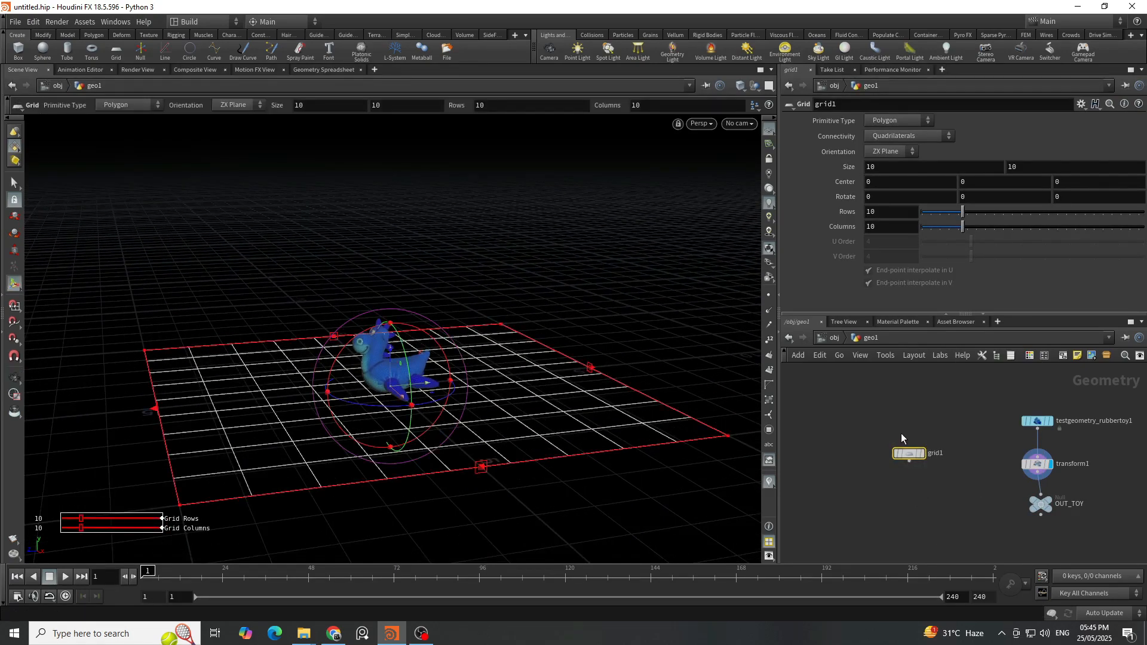
pyautogui.scroll(2, 901, 437)
pyautogui.click(933, 450)
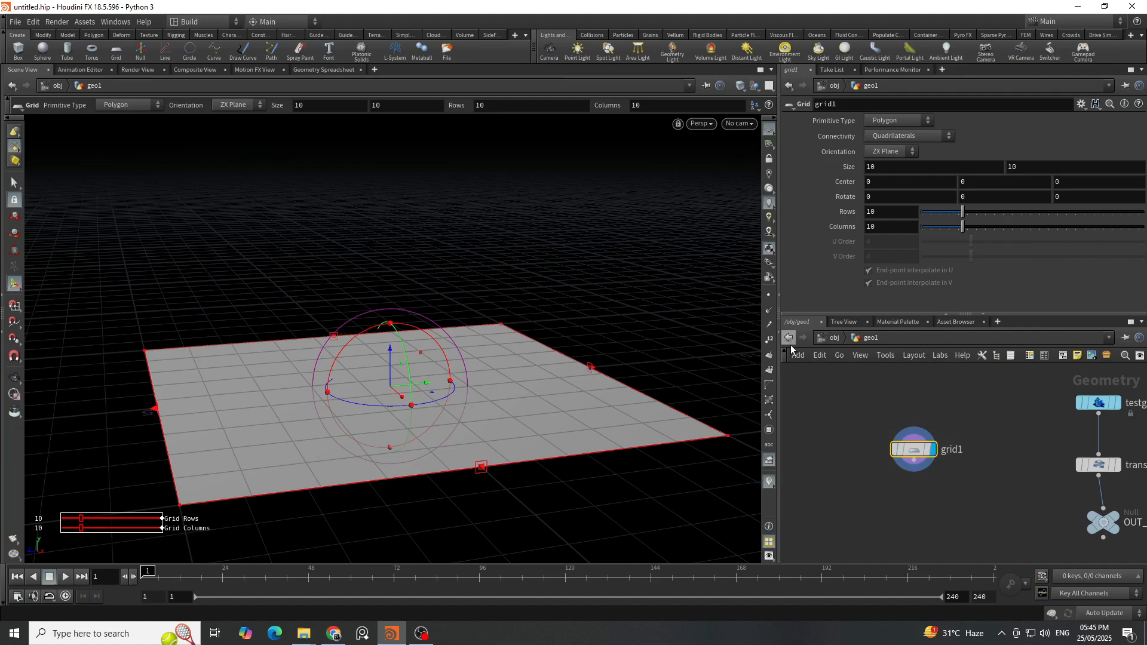
# Line up the three toy nodes in a column and move them farther away from the grid node.
pyautogui.scroll(-2, 404, 391)
pyautogui.keyDown('alt'); pyautogui.moveTo(388, 414); pyautogui.dragTo(408, 433); pyautogui.keyUp('alt')
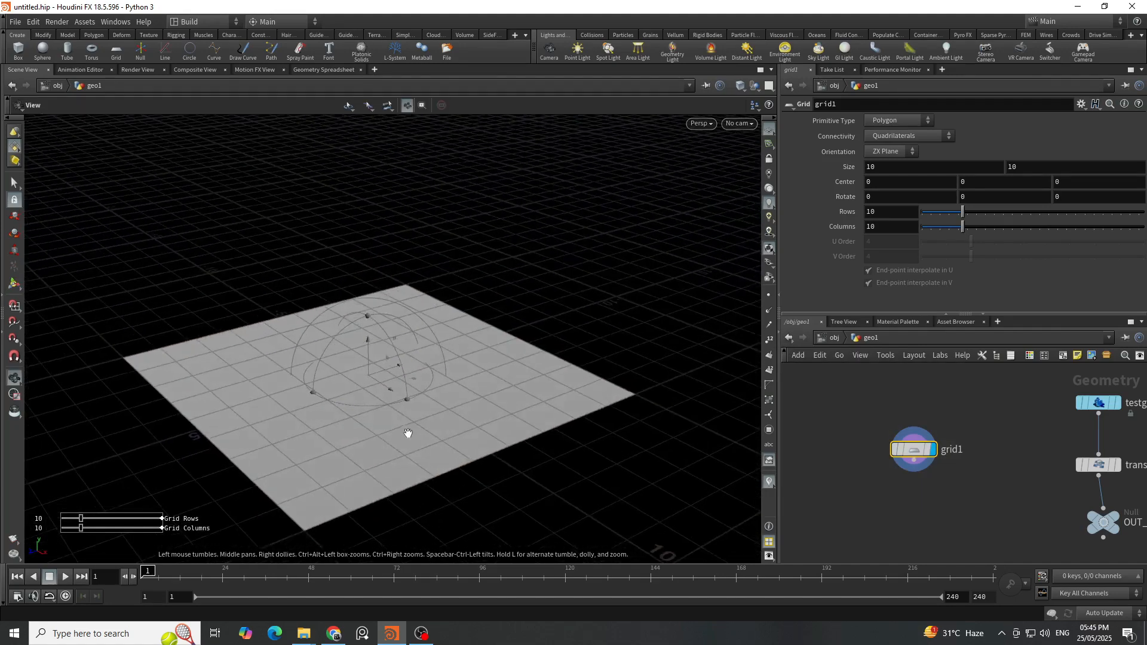
pyautogui.keyDown('alt'); pyautogui.moveTo(408, 433); pyautogui.dragTo(451, 404, button='middle'); pyautogui.keyUp('alt')
pyautogui.scroll(-2, 958, 432)
pyautogui.moveTo(1057, 530); pyautogui.dragTo(1088, 359)
pyautogui.press('l')
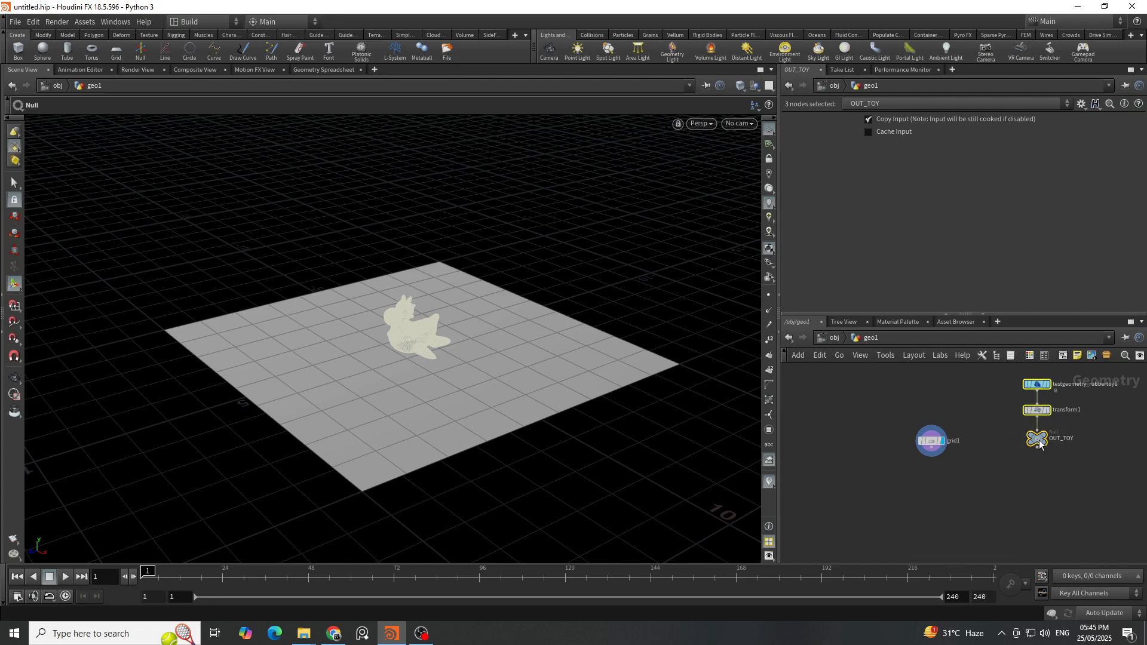
pyautogui.moveTo(1039, 441); pyautogui.dragTo(1082, 481)
pyautogui.click(1002, 495)
pyautogui.click(932, 441)
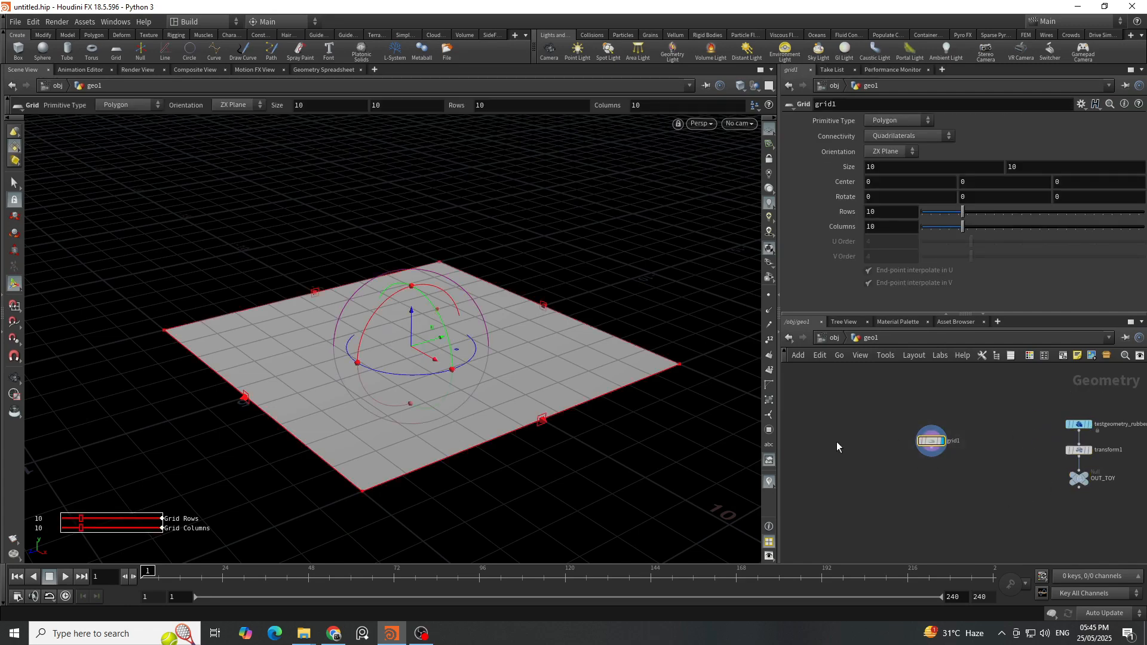
pyautogui.scroll(2, 451, 399)
pyautogui.keyDown('alt'); pyautogui.moveTo(508, 414); pyautogui.dragTo(424, 328, button='middle'); pyautogui.keyUp('alt')
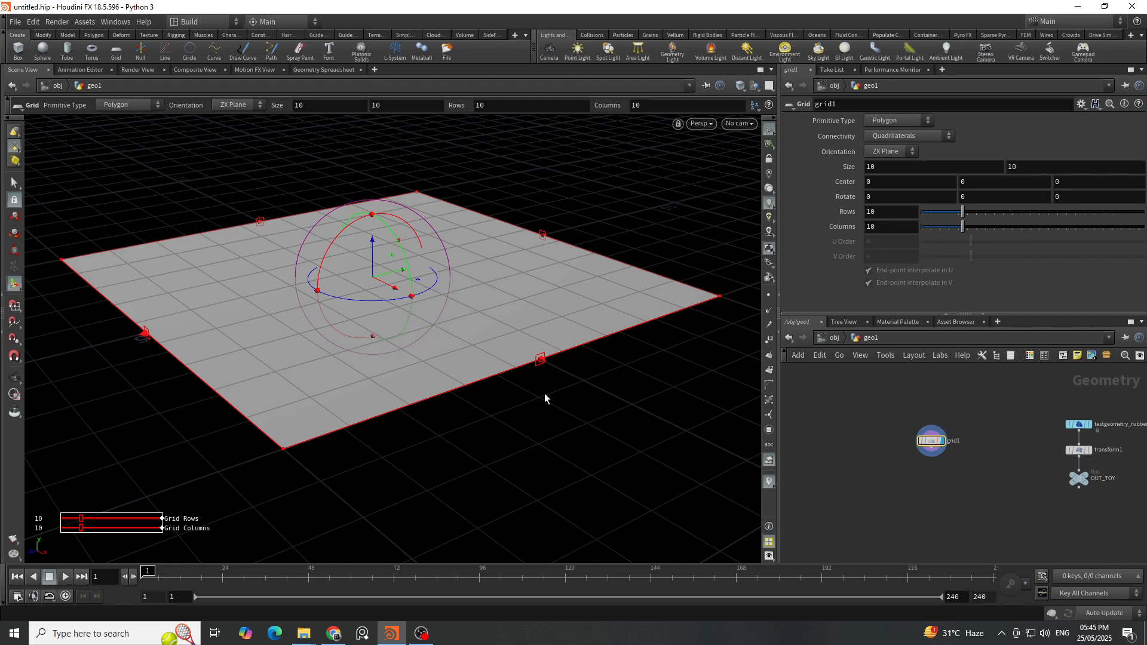
pyautogui.keyDown('alt'); pyautogui.moveTo(461, 366); pyautogui.dragTo(505, 397, button='middle'); pyautogui.keyUp('alt')
pyautogui.keyDown('alt'); pyautogui.moveTo(443, 396); pyautogui.dragTo(501, 409); pyautogui.keyUp('alt')
pyautogui.press('Return')
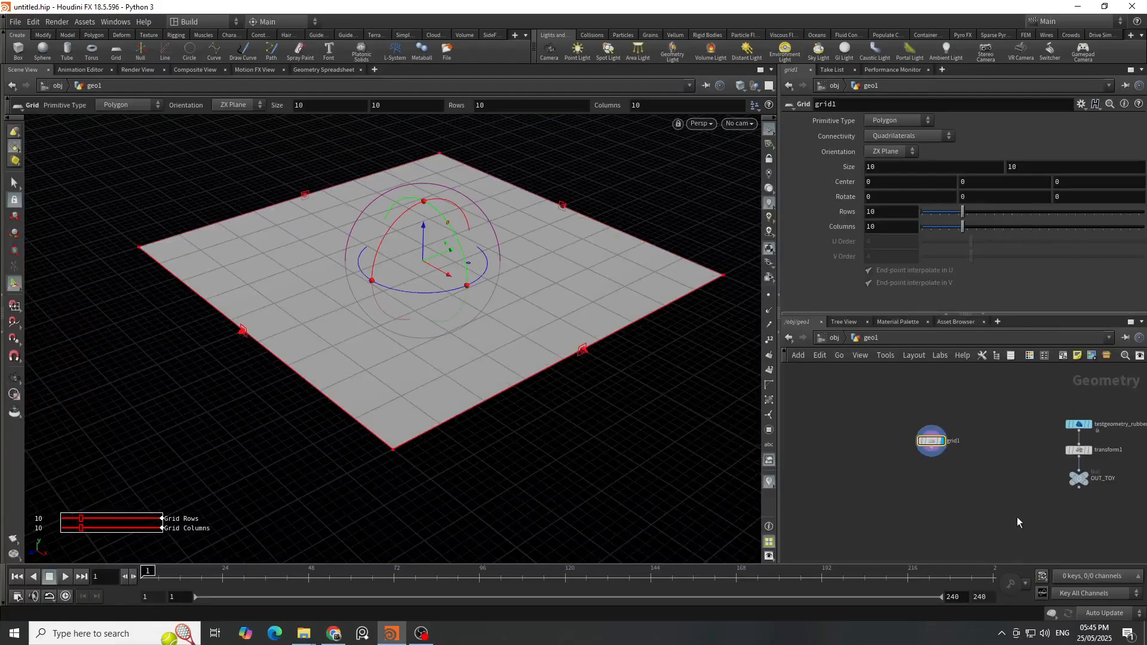
# Add a Vellum Configure Cloth node to the network below the grid node.
pyautogui.scroll(2, 970, 443)
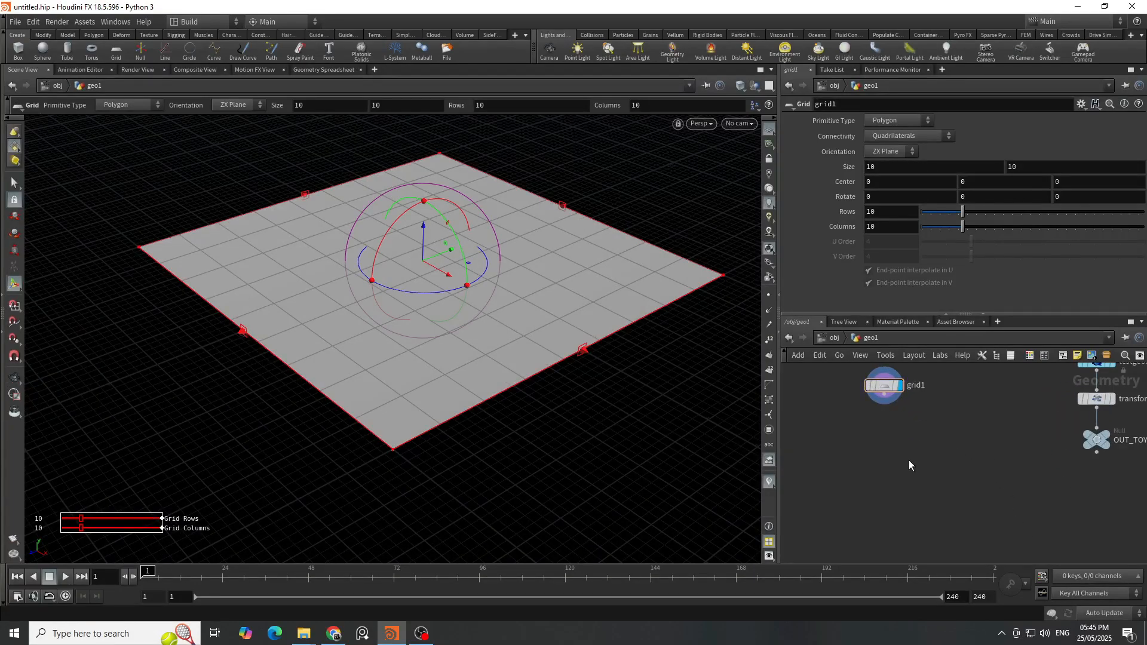
pyautogui.press('Tab')
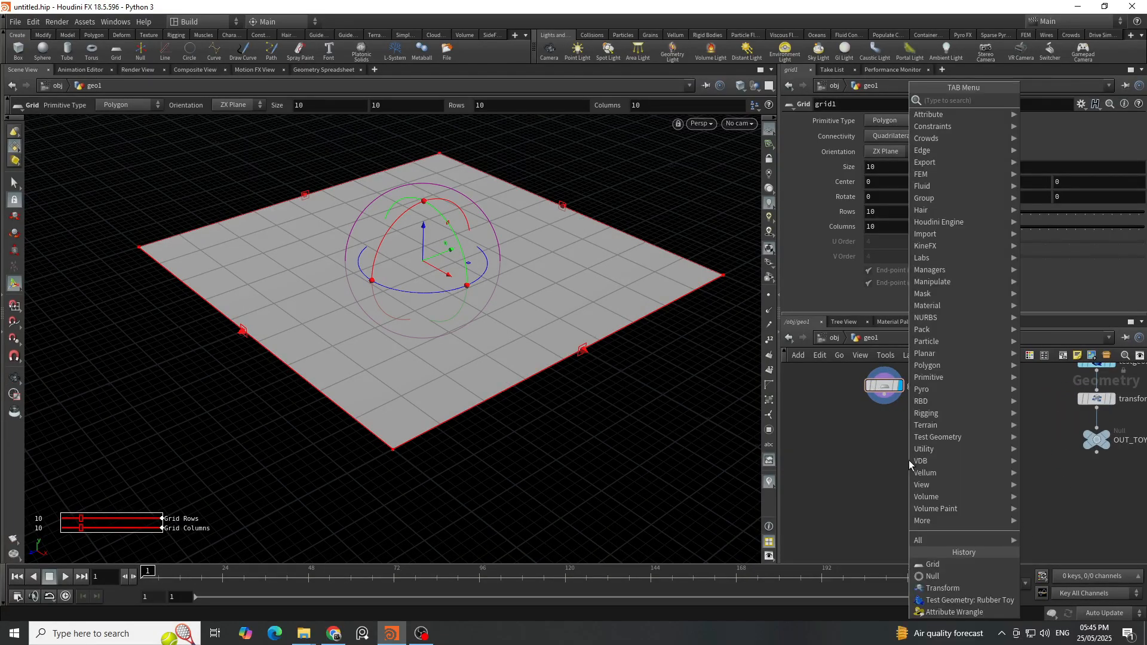
pyautogui.write('vel')
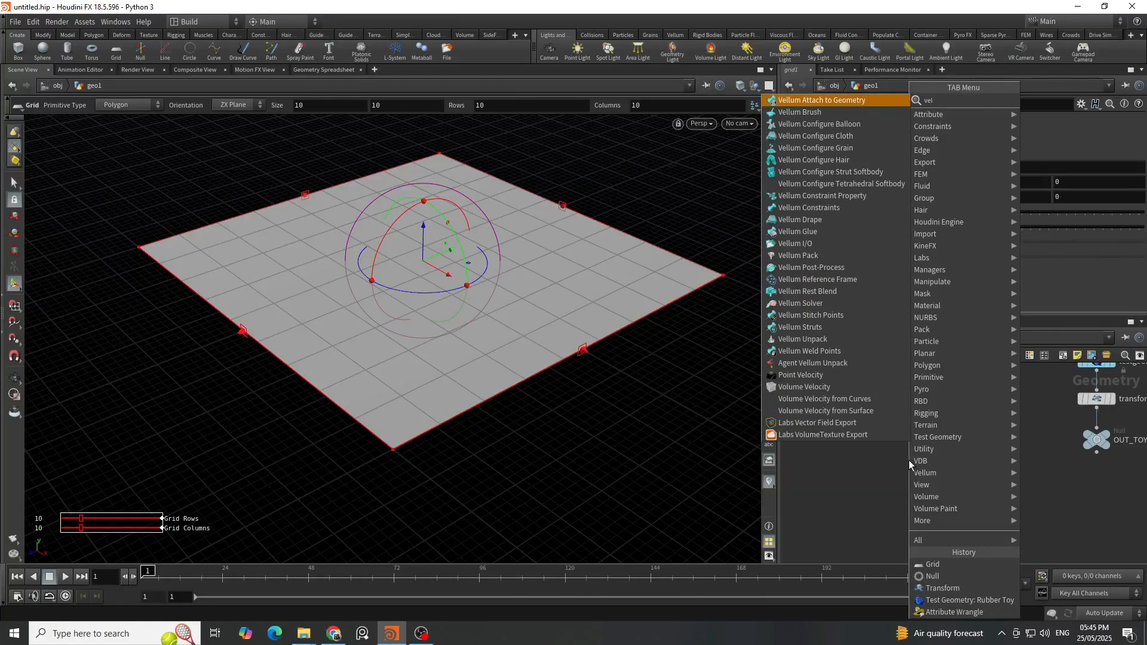
pyautogui.write('lcc')
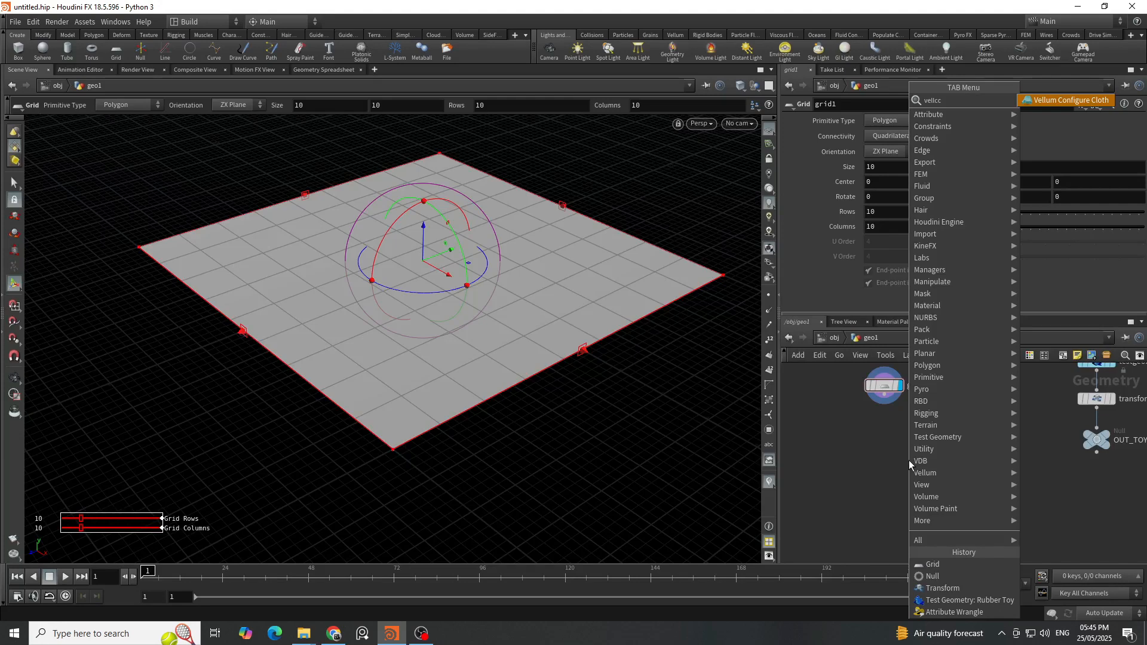
pyautogui.press('Return')
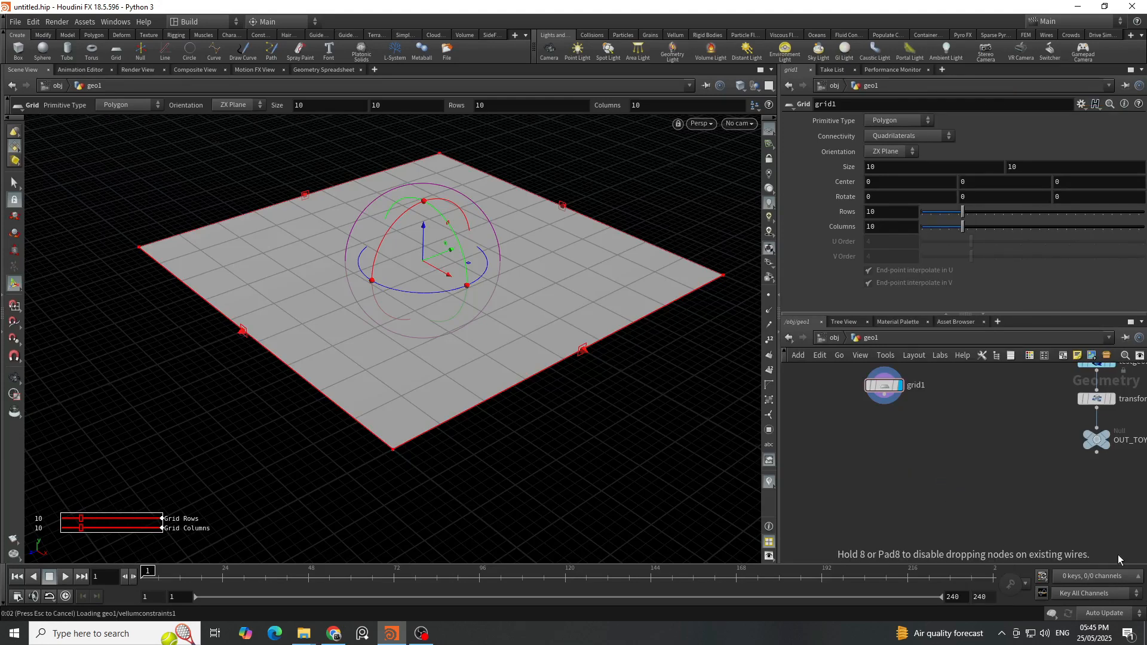
pyautogui.click(940, 481)
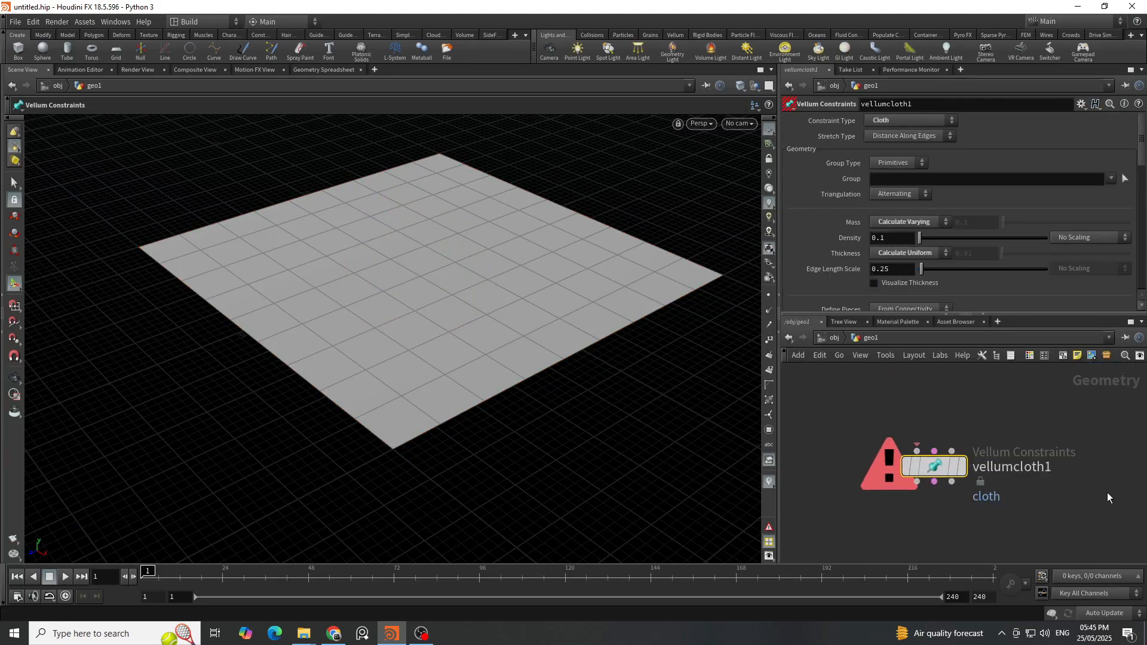
# Wire the grid's output into the Vellum Geometry input of the cloth constraints node.
pyautogui.scroll(-4, 1040, 498)
pyautogui.scroll(3, 889, 482)
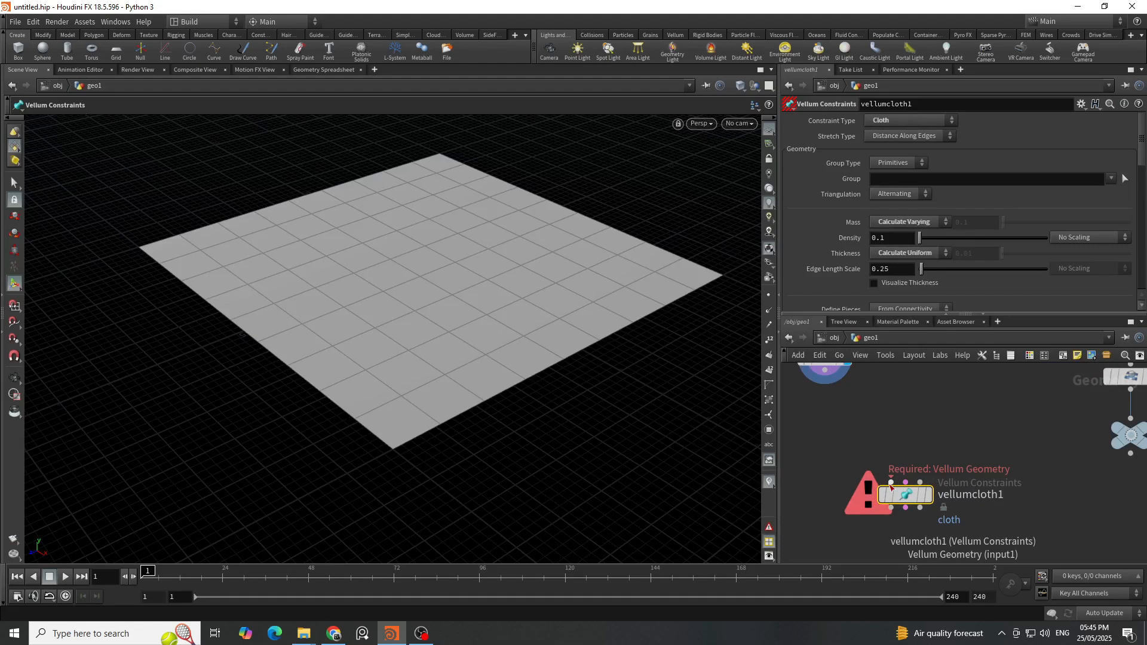
pyautogui.moveTo(890, 485); pyautogui.dragTo(830, 398)
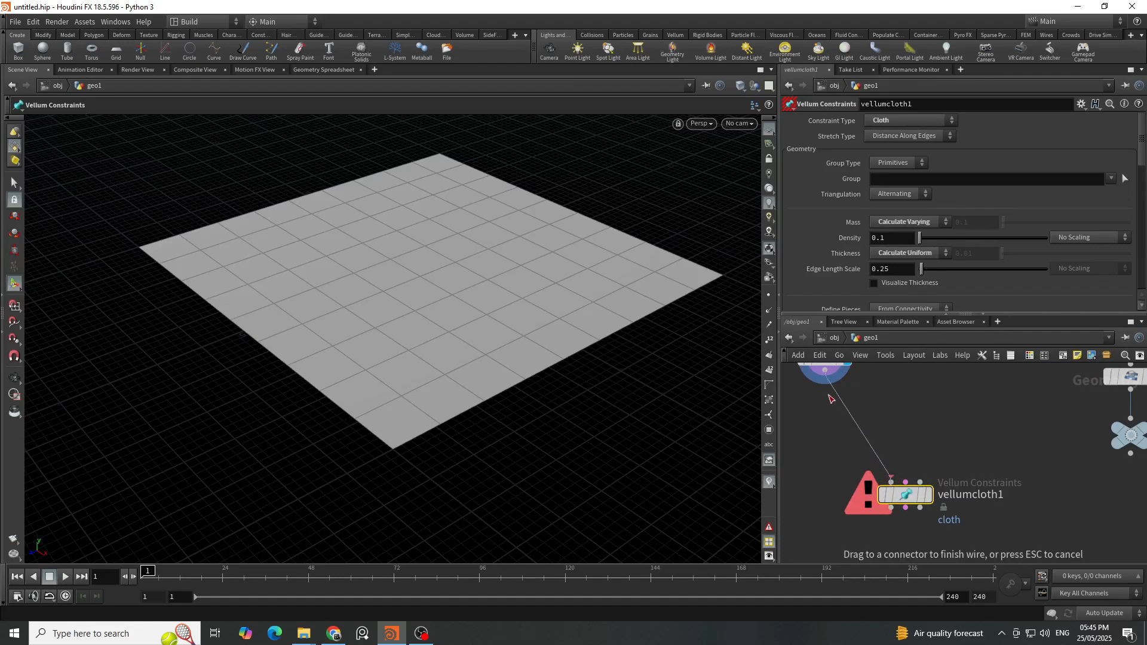
pyautogui.click(829, 398)
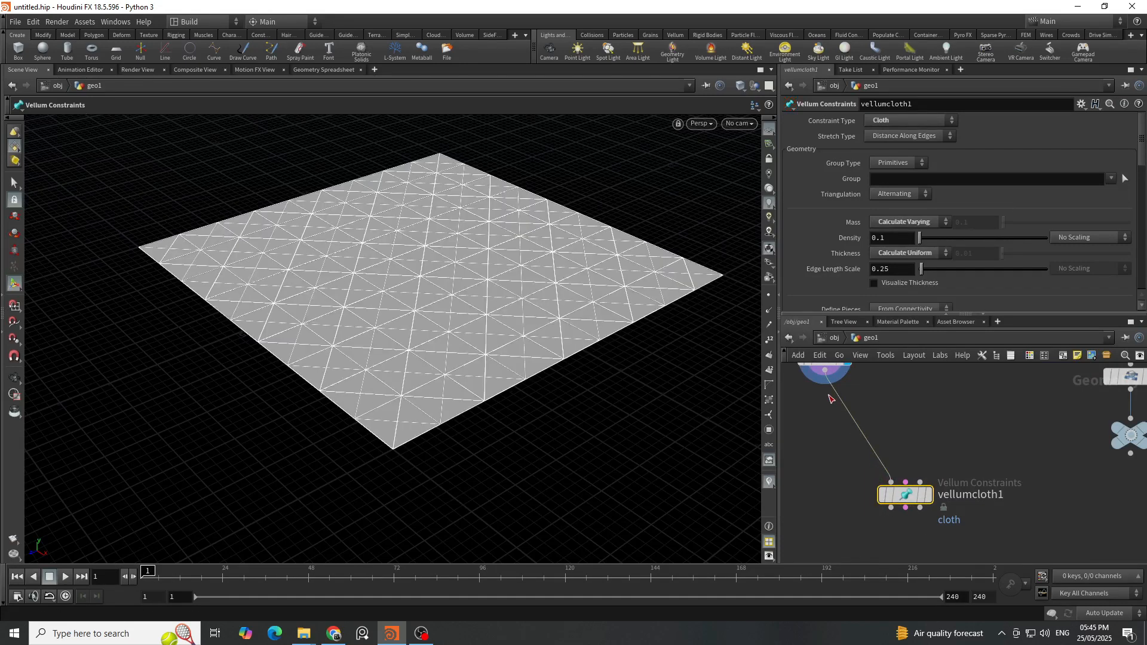
# Move the three toy nodes closer to the grid and cloth nodes.
pyautogui.scroll(1, 896, 491)
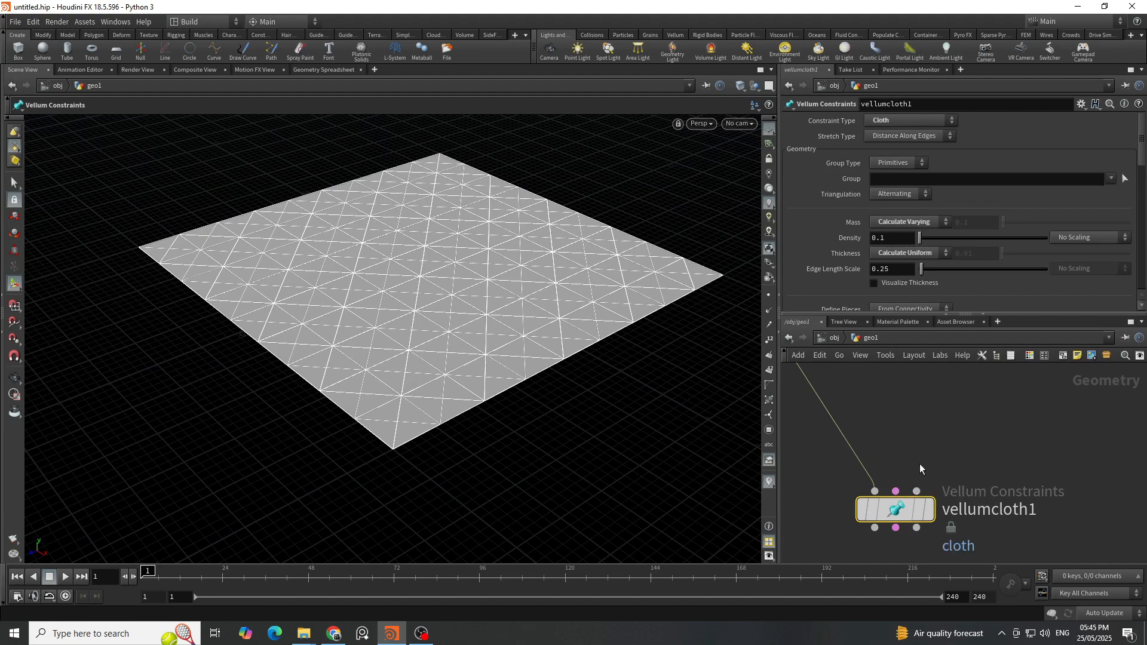
pyautogui.scroll(-2, 898, 493)
pyautogui.scroll(-2, 932, 496)
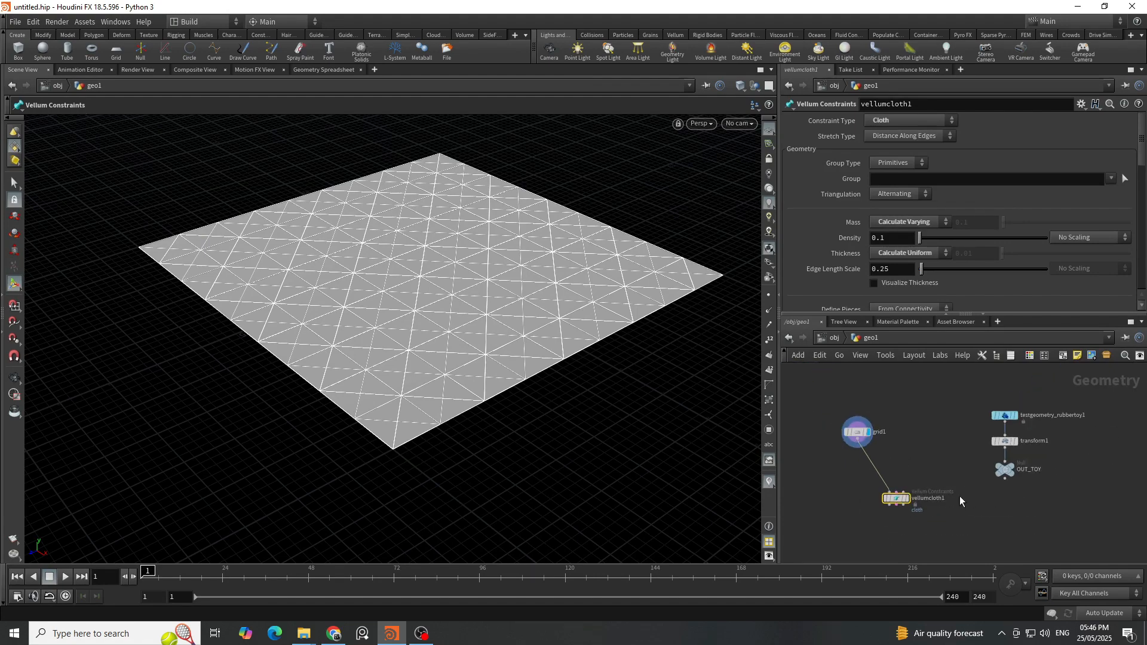
pyautogui.scroll(2, 920, 487)
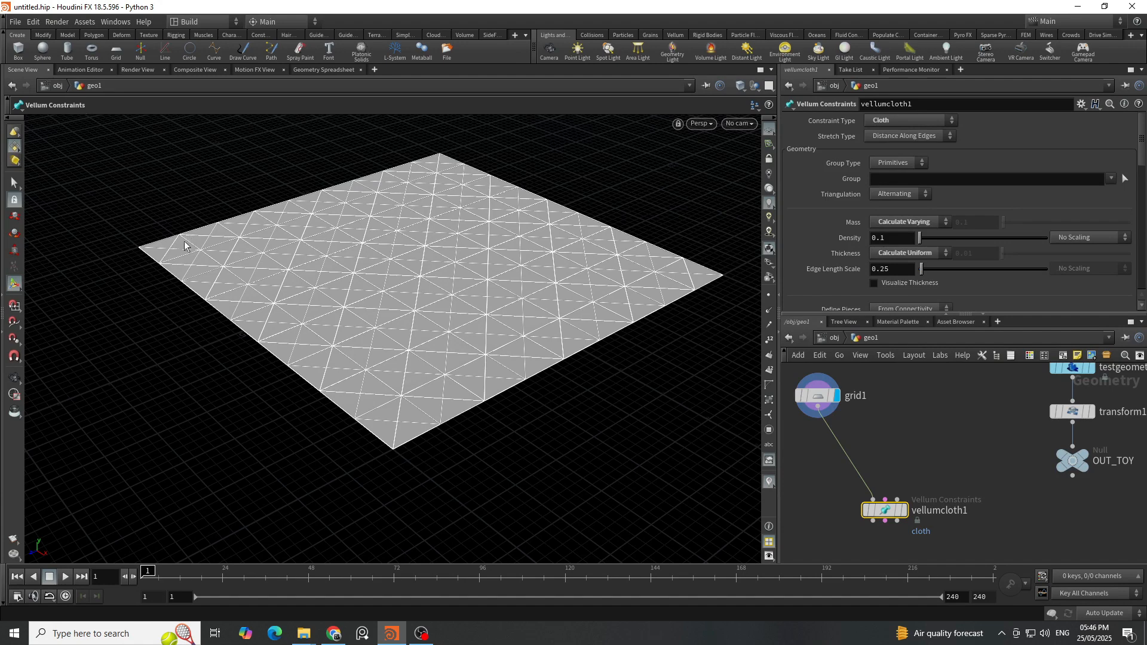
pyautogui.moveTo(1043, 515); pyautogui.dragTo(1058, 495, button='middle')
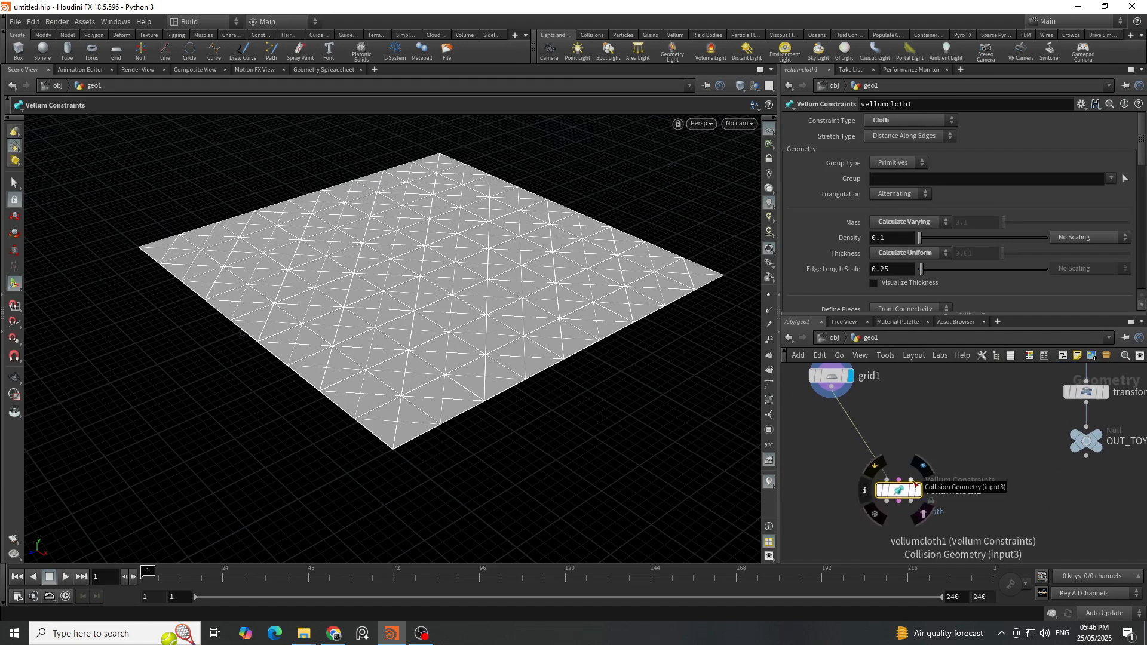
pyautogui.scroll(-5, 1021, 459)
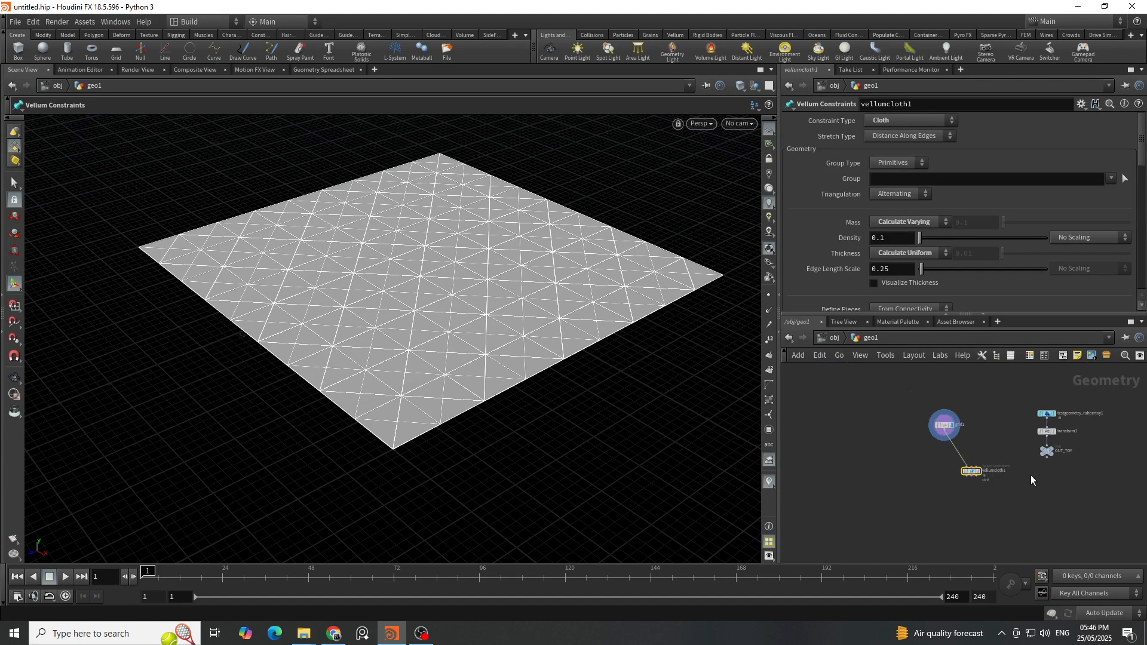
pyautogui.moveTo(1030, 476); pyautogui.dragTo(1088, 379)
pyautogui.scroll(2, 1034, 452)
pyautogui.moveTo(1054, 454); pyautogui.dragTo(1030, 456)
pyautogui.click(985, 513)
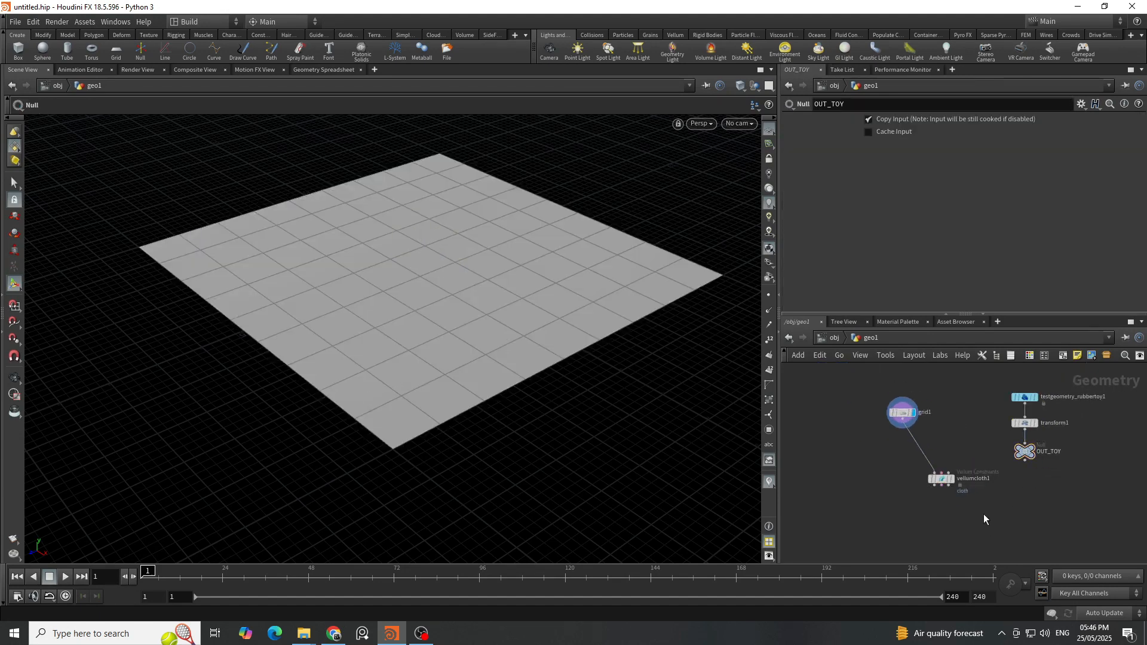
# Branch a Vellum Solver off the cloth node's first output, align it below the cloth node and display it.
pyautogui.scroll(4, 980, 519)
pyautogui.moveTo(973, 510); pyautogui.dragTo(956, 443, button='middle')
pyautogui.moveTo(936, 416); pyautogui.dragTo(966, 529)
pyautogui.write('v')
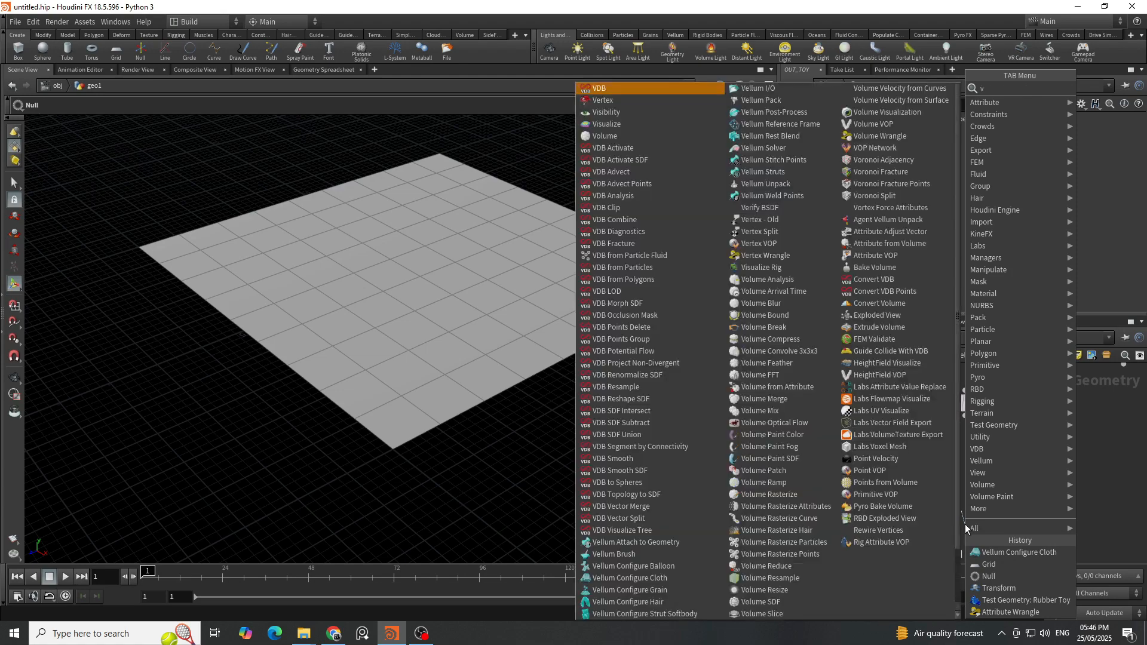
pyautogui.write('ells')
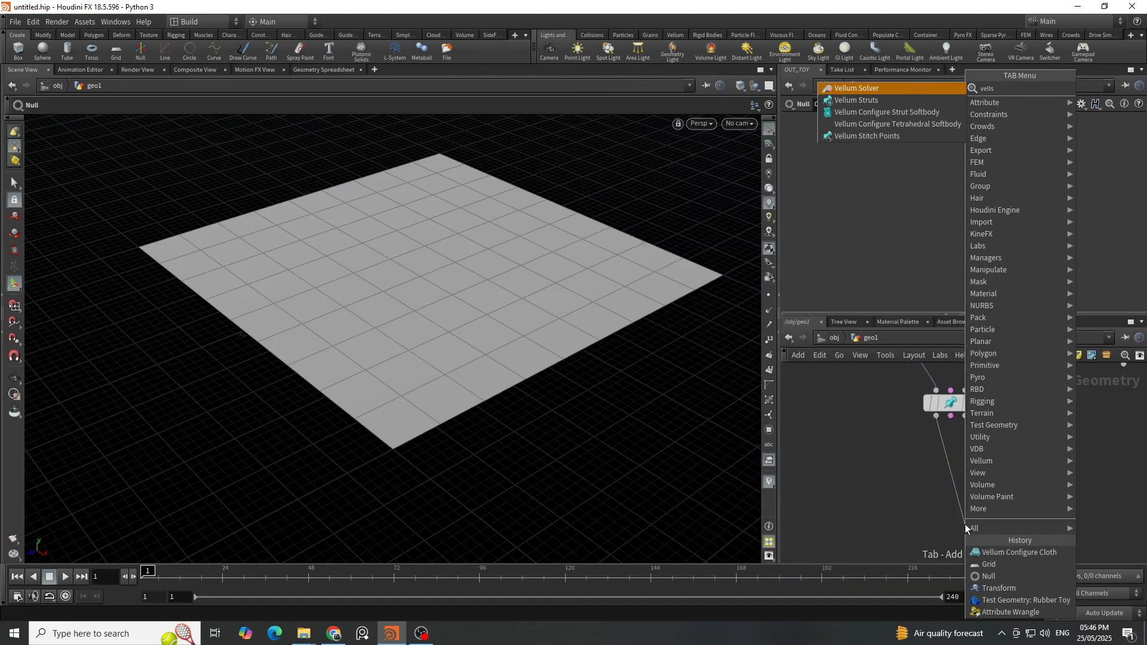
pyautogui.press('Return')
pyautogui.moveTo(960, 523); pyautogui.dragTo(947, 485)
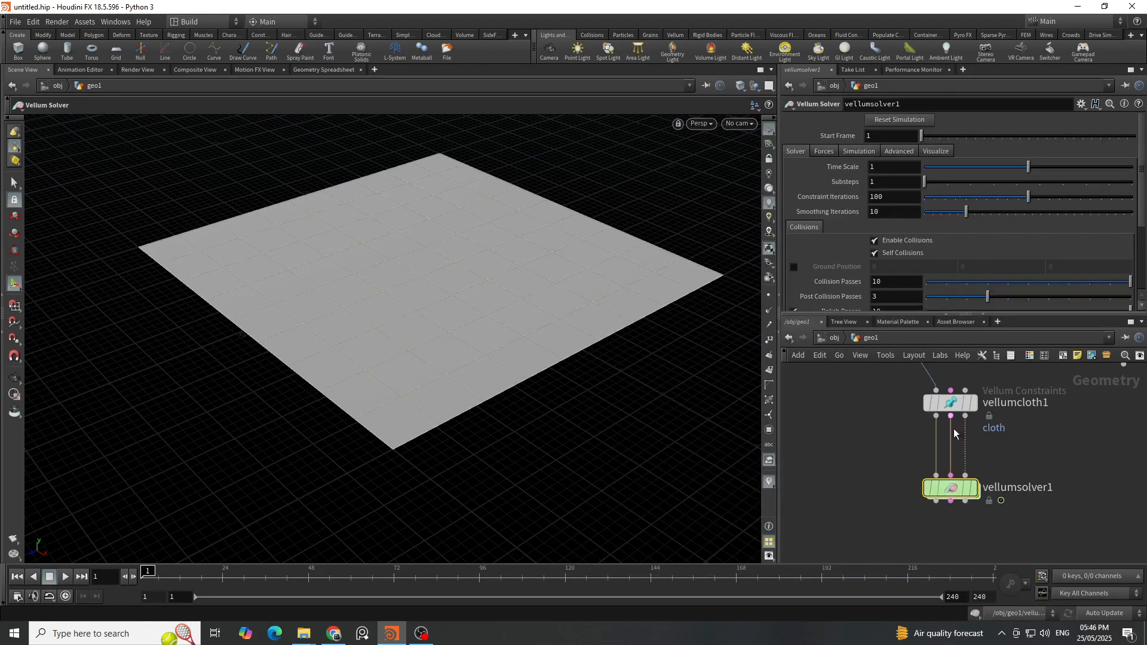
pyautogui.scroll(1, 983, 494)
pyautogui.click(972, 483)
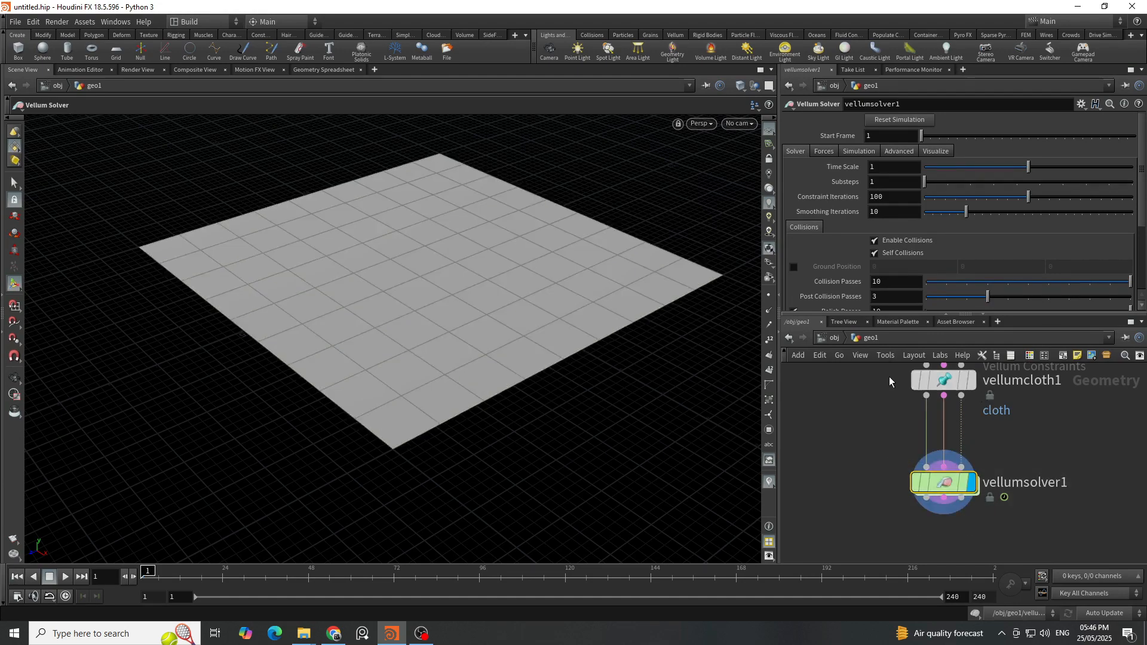
# Add a second, unconnected Vellum Solver node beside the first solver.
pyautogui.scroll(-3, 1025, 404)
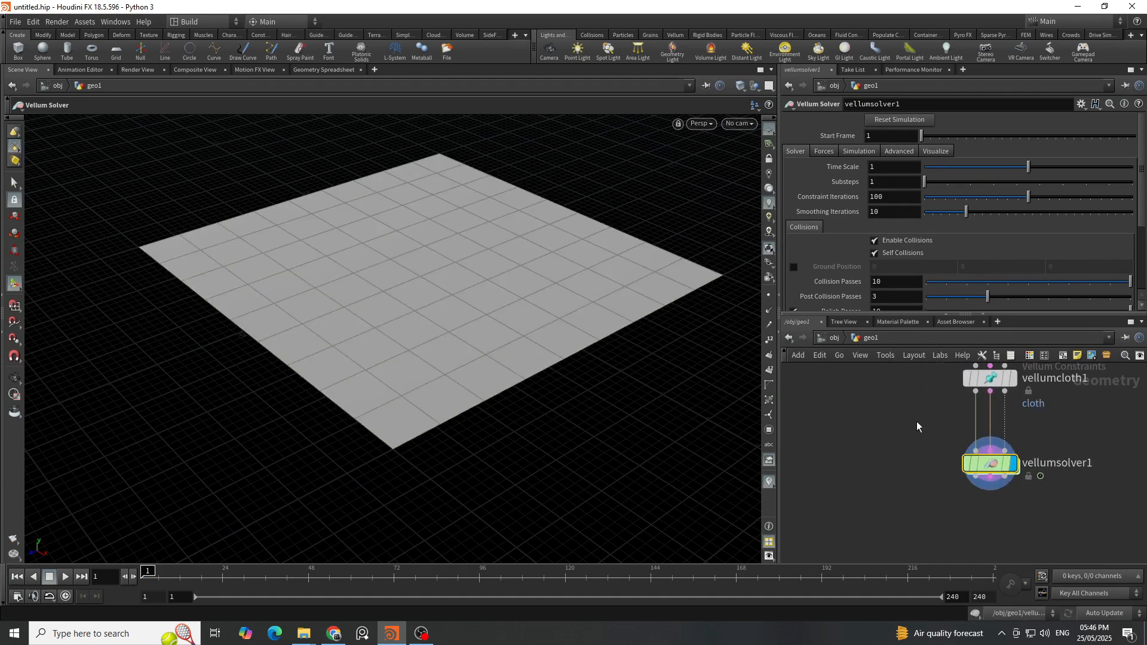
pyautogui.moveTo(1099, 416); pyautogui.dragTo(1077, 463, button='middle')
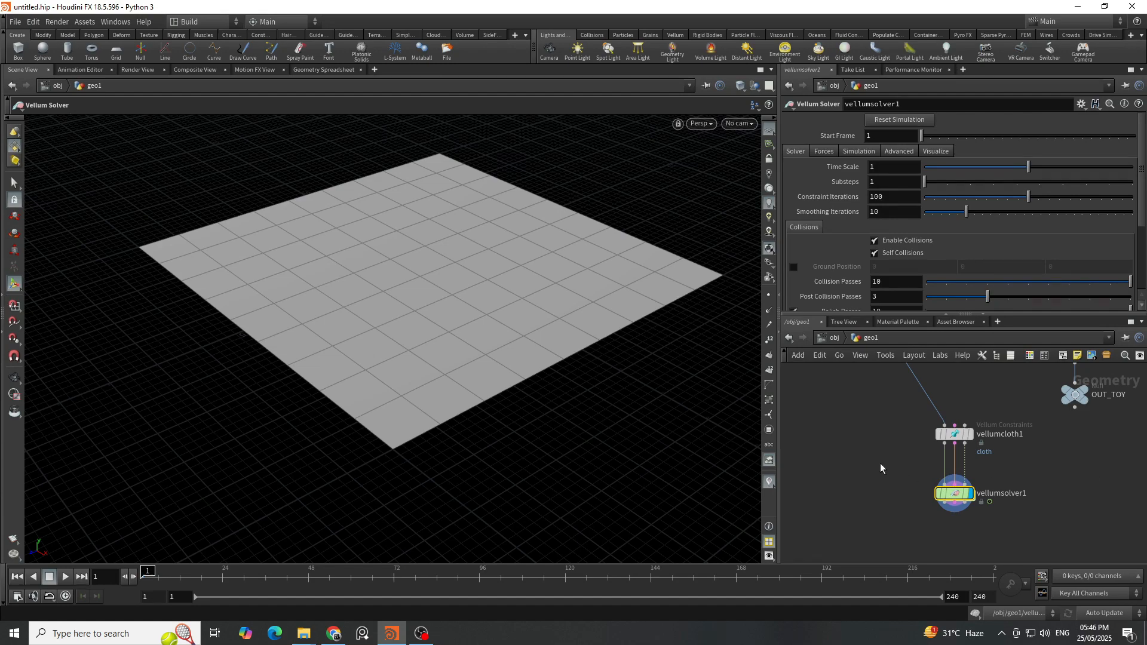
pyautogui.moveTo(905, 469); pyautogui.dragTo(906, 451, button='middle')
pyautogui.press('Tab')
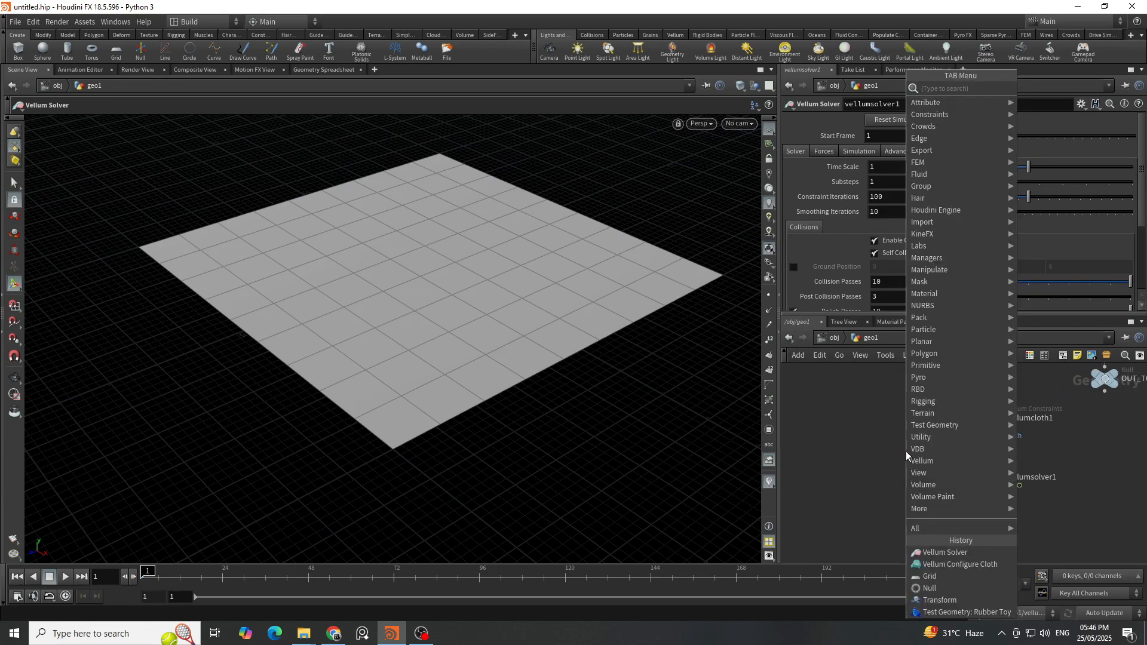
pyautogui.write('vels')
pyautogui.press('Return')
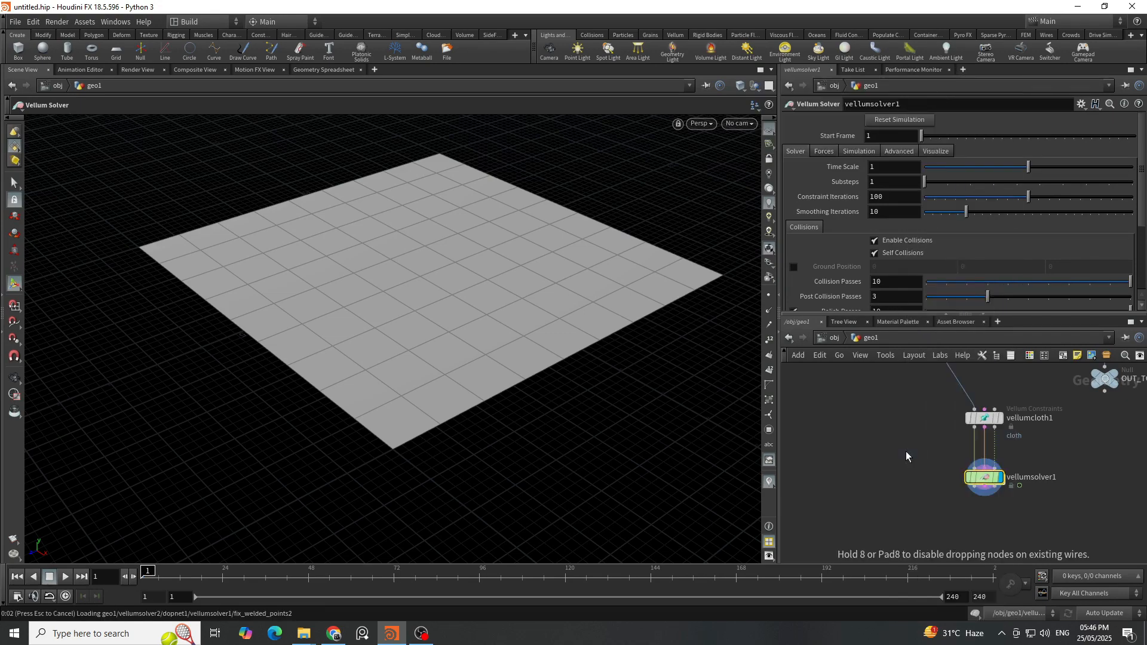
pyautogui.click(906, 452)
pyautogui.moveTo(907, 452); pyautogui.dragTo(917, 498)
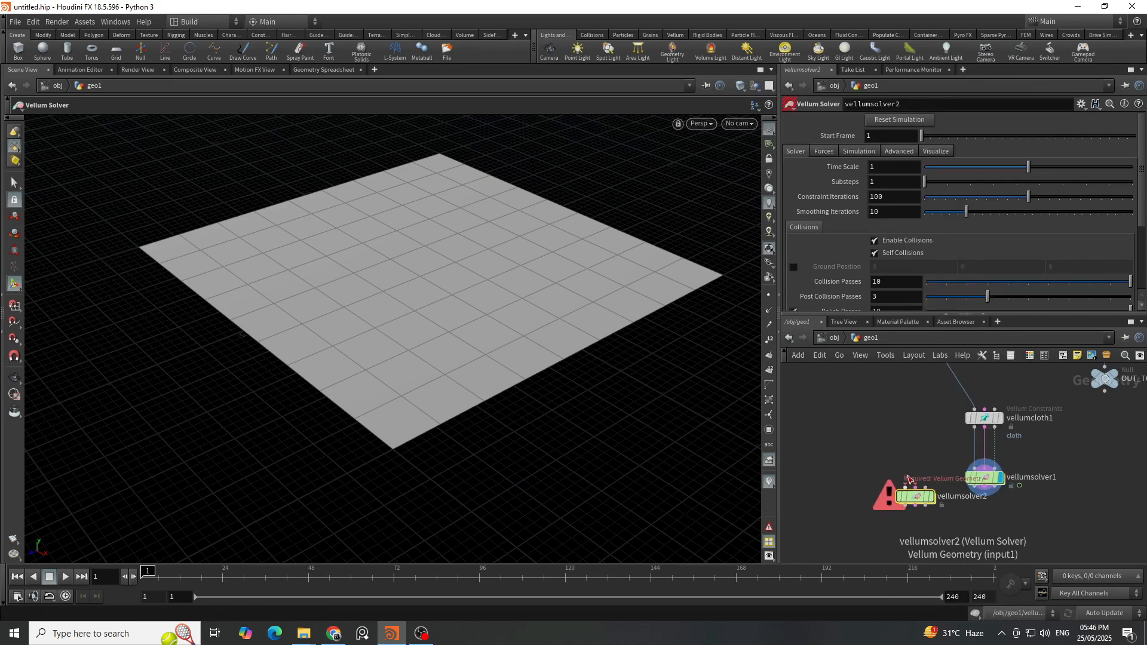
# Delete both Vellum Solver nodes.
pyautogui.moveTo(868, 534); pyautogui.dragTo(1047, 471)
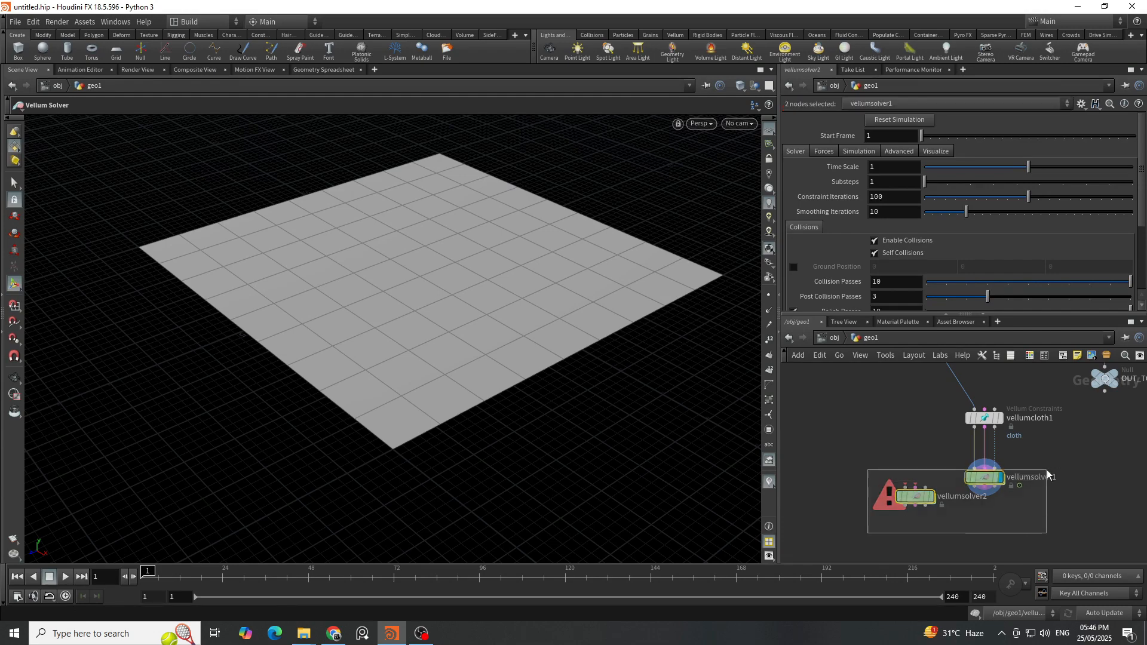
pyautogui.press('Delete')
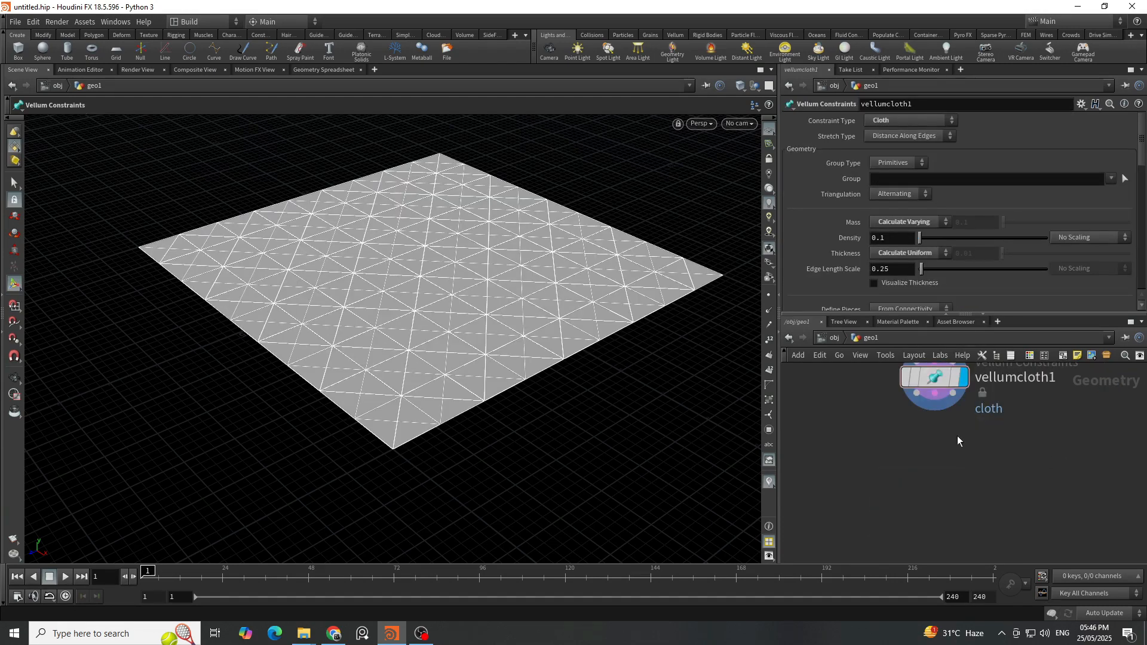
# Attach a new Vellum Solver to the cloth node's Vellum Geometry output and align it directly below the cloth node.
pyautogui.moveTo(1039, 455); pyautogui.dragTo(1061, 448, button='middle')
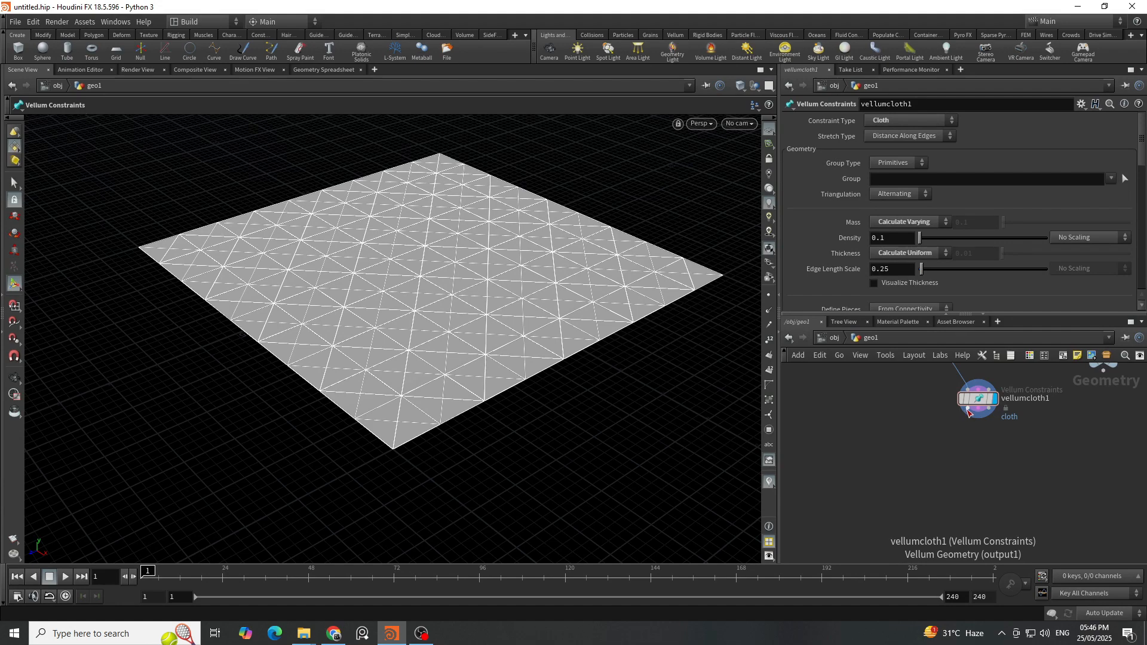
pyautogui.click(967, 412)
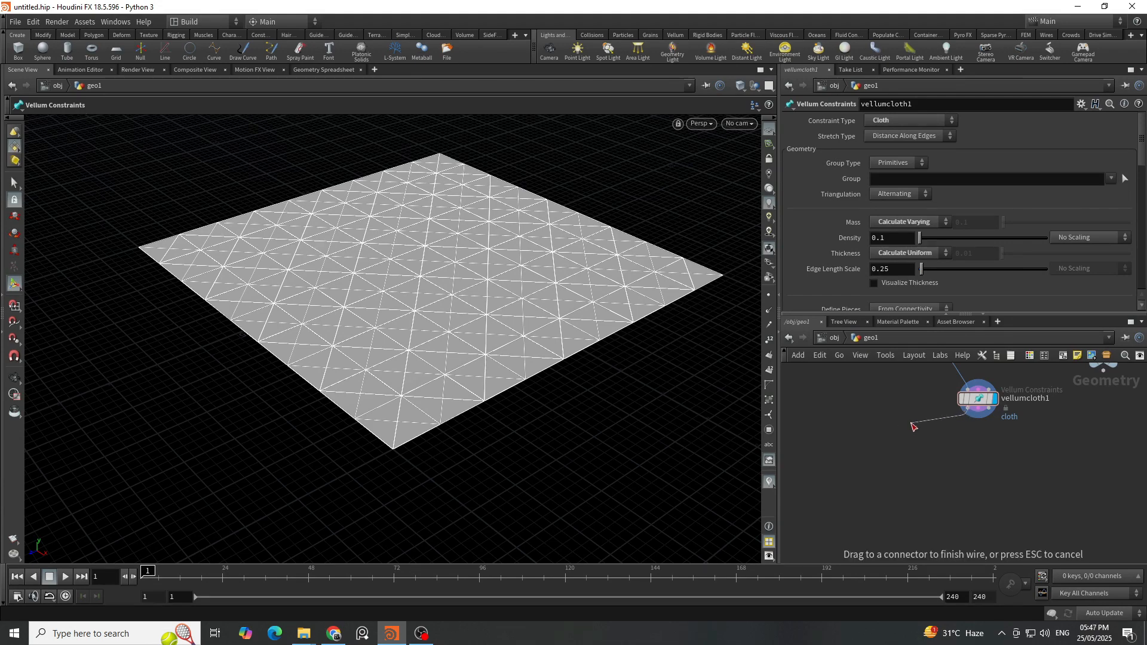
pyautogui.click(912, 427)
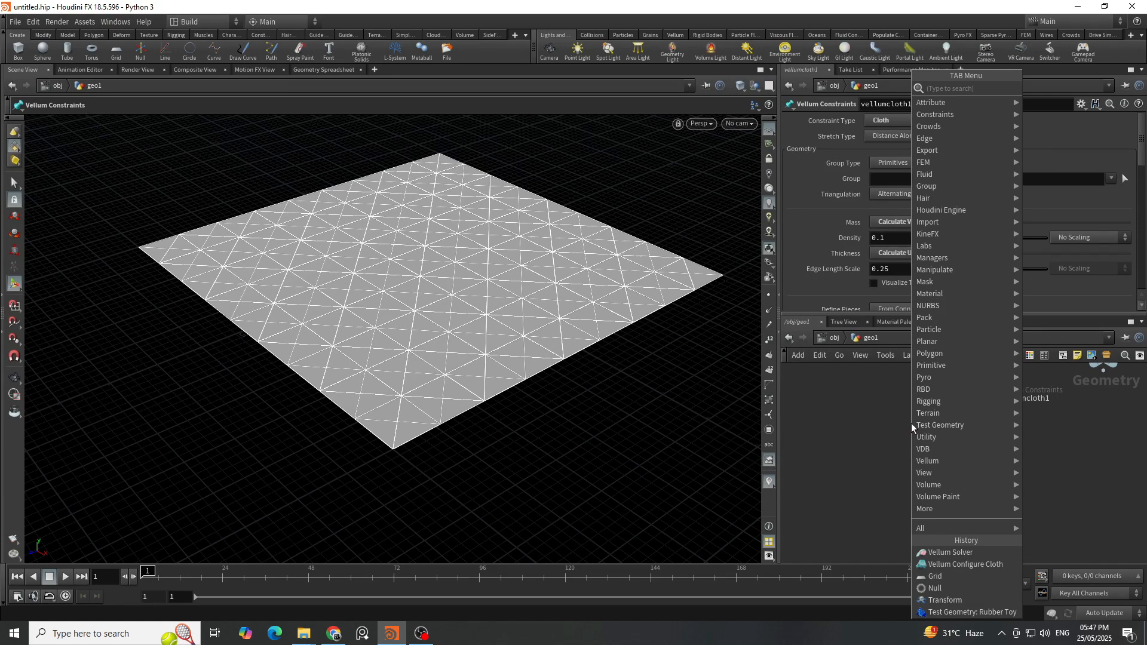
pyautogui.write('vell')
pyautogui.write('s')
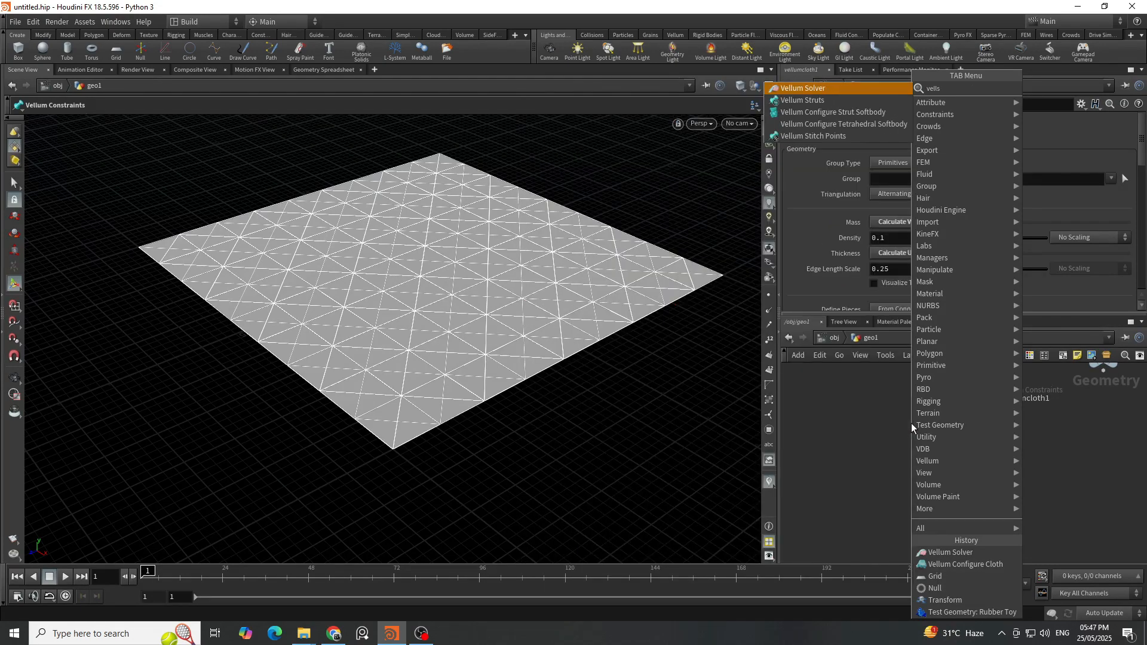
pyautogui.press('Return')
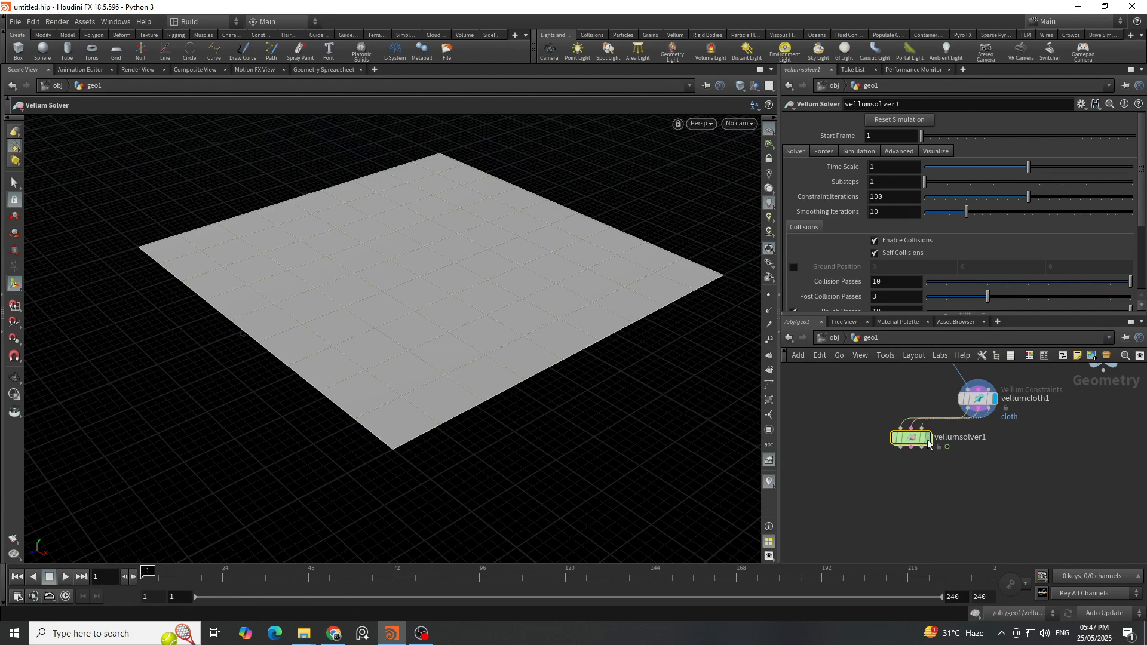
pyautogui.moveTo(928, 443); pyautogui.dragTo(995, 460)
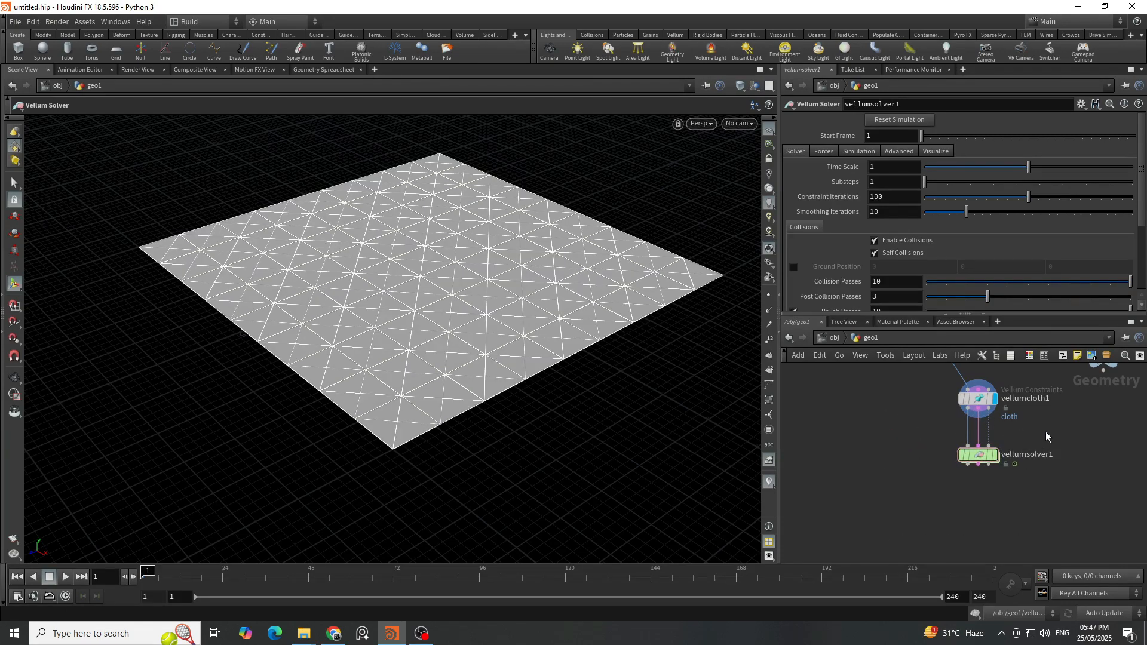
# Display the Vellum Solver in the viewport and save the scene as cloth_part_1.hip in the Houdini_file folder.
pyautogui.scroll(1, 965, 457)
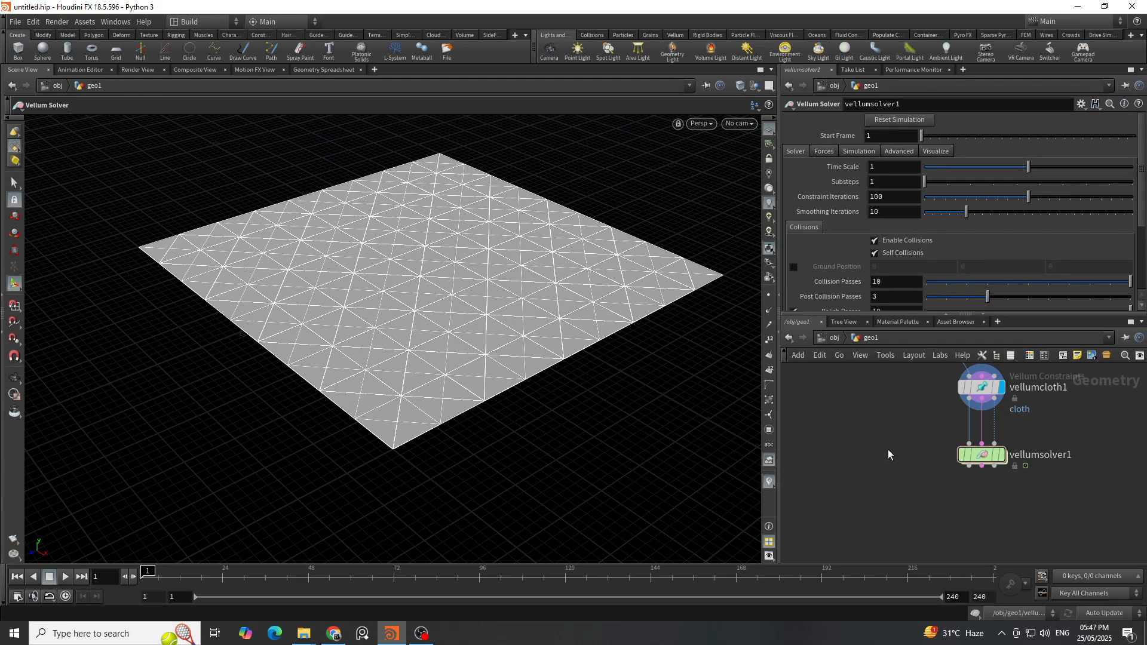
pyautogui.hotkey('ctrl', 's')
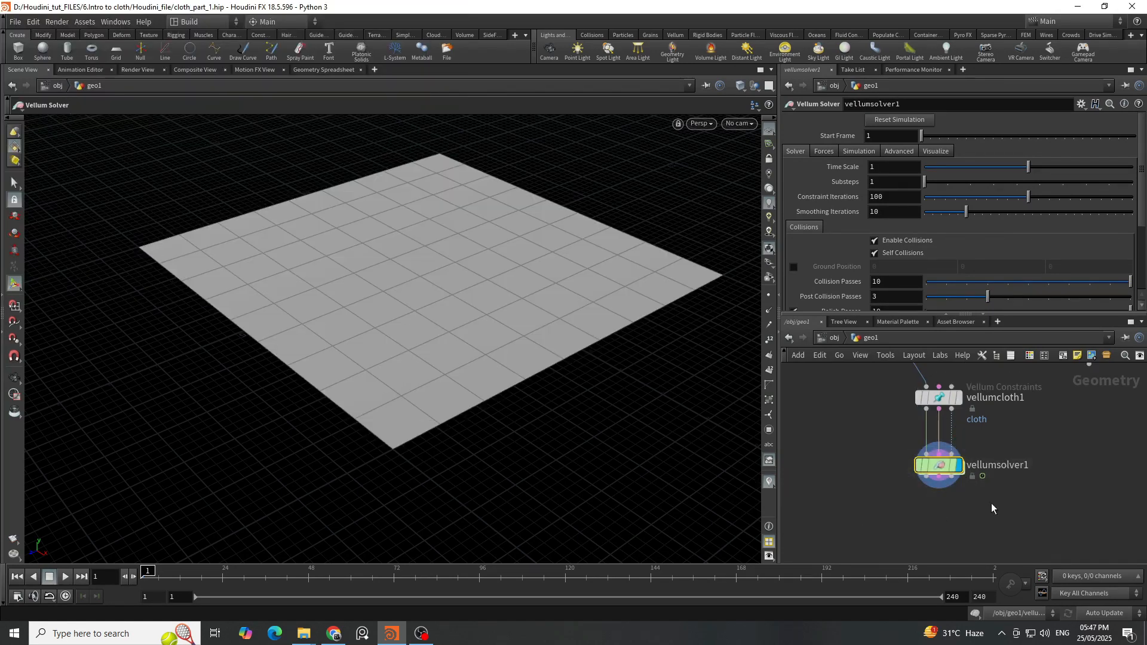
pyautogui.scroll(-3, 1003, 512)
pyautogui.scroll(3, 1033, 441)
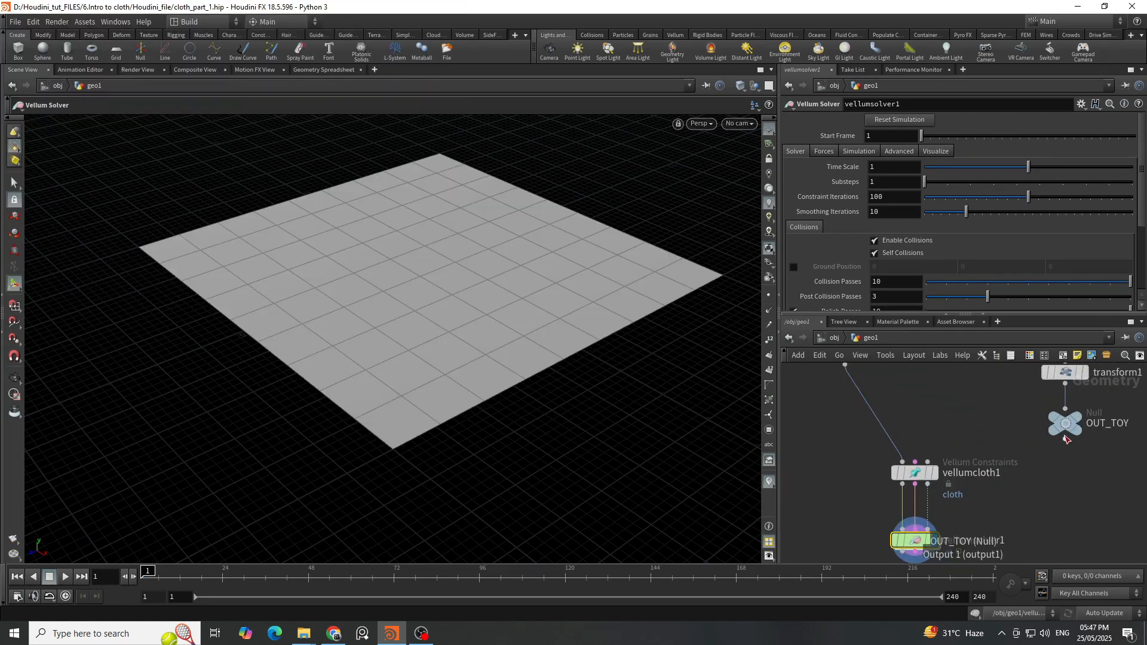
# Connect the OUT_TOY null's output to the third input of the vellumcloth1 node as its collision geometry.
pyautogui.scroll(-1, 1040, 475)
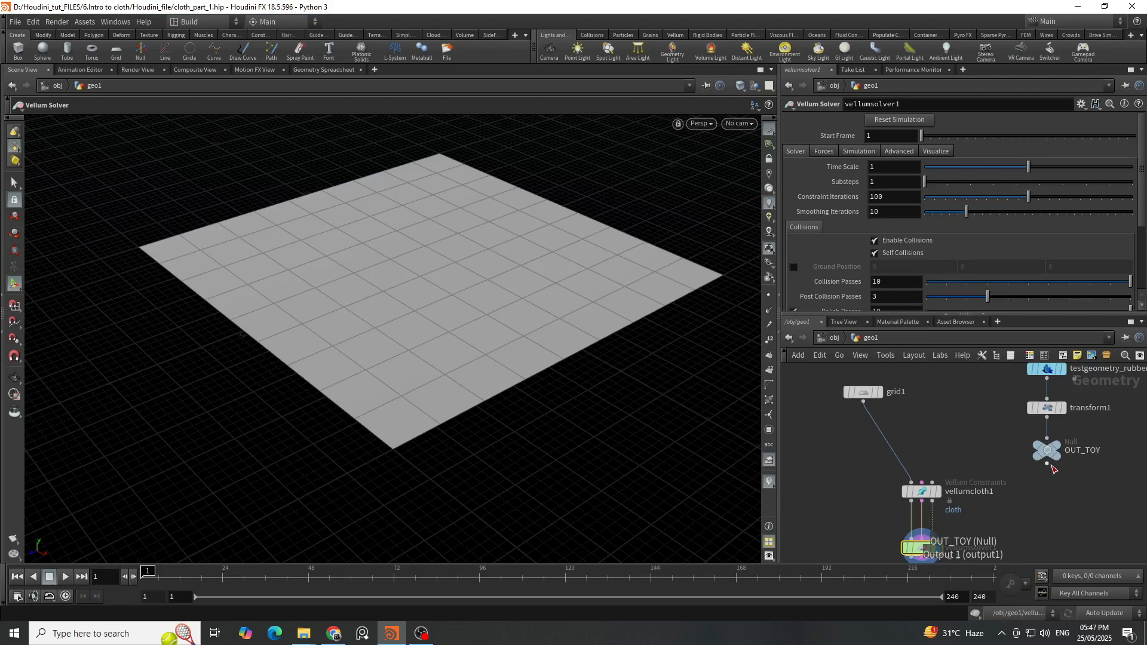
pyautogui.moveTo(1050, 467); pyautogui.dragTo(937, 487)
pyautogui.scroll(-2, 955, 454)
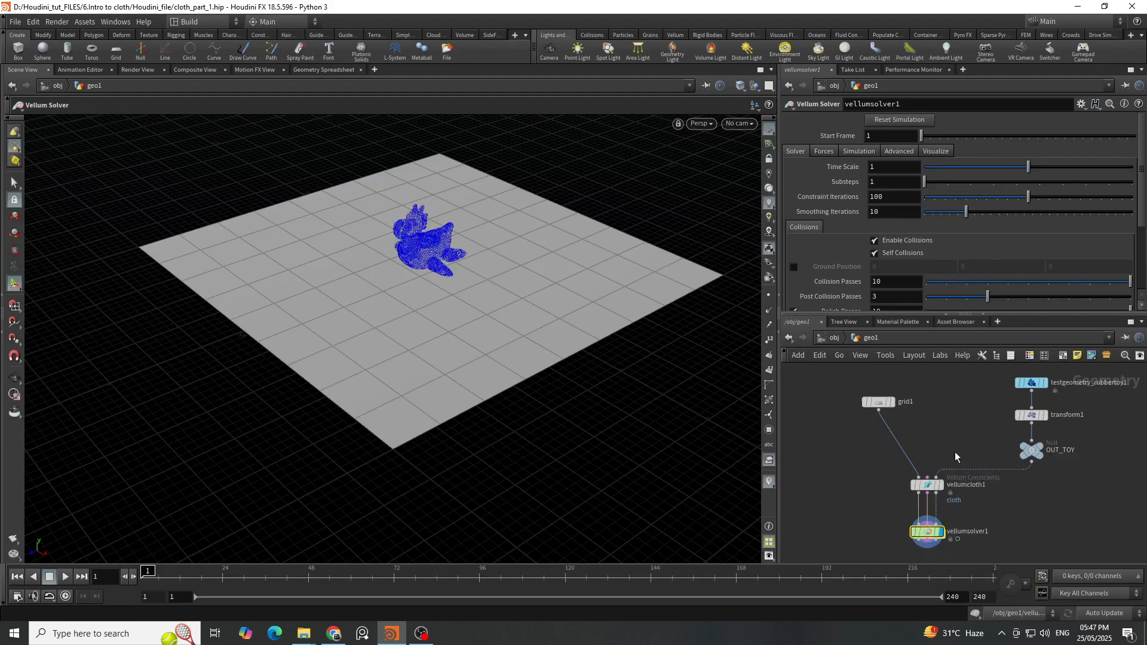
# Insert a Transform node on the wire between grid1 and vellumcloth1 and align it directly below grid1.
pyautogui.keyDown('alt'); pyautogui.moveTo(325, 265); pyautogui.dragTo(257, 278); pyautogui.keyUp('alt')
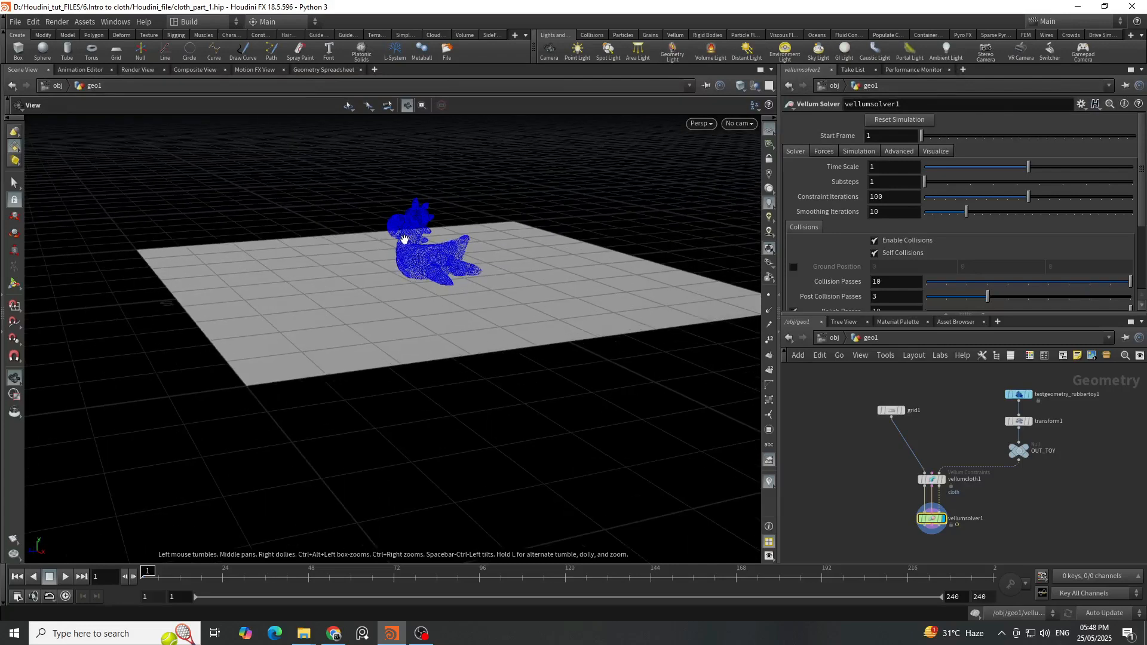
pyautogui.keyDown('alt'); pyautogui.moveTo(405, 239); pyautogui.dragTo(395, 323, button='middle'); pyautogui.keyUp('alt')
pyautogui.scroll(1, 905, 424)
pyautogui.moveTo(906, 424); pyautogui.dragTo(932, 447, button='middle')
pyautogui.press('Tab')
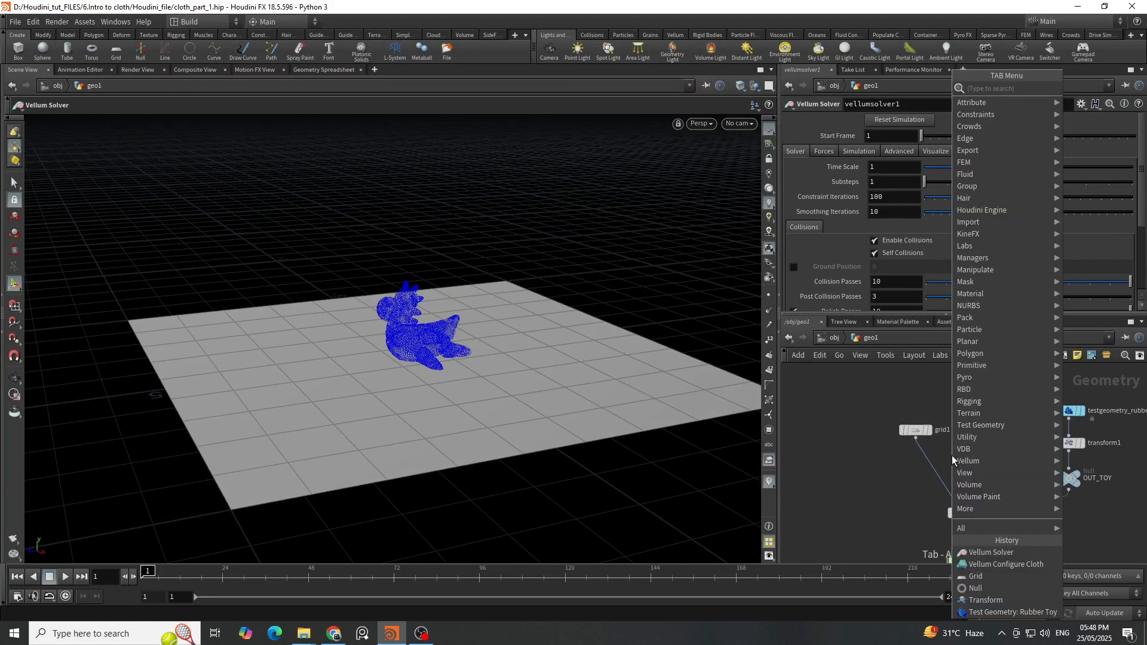
pyautogui.write('tra')
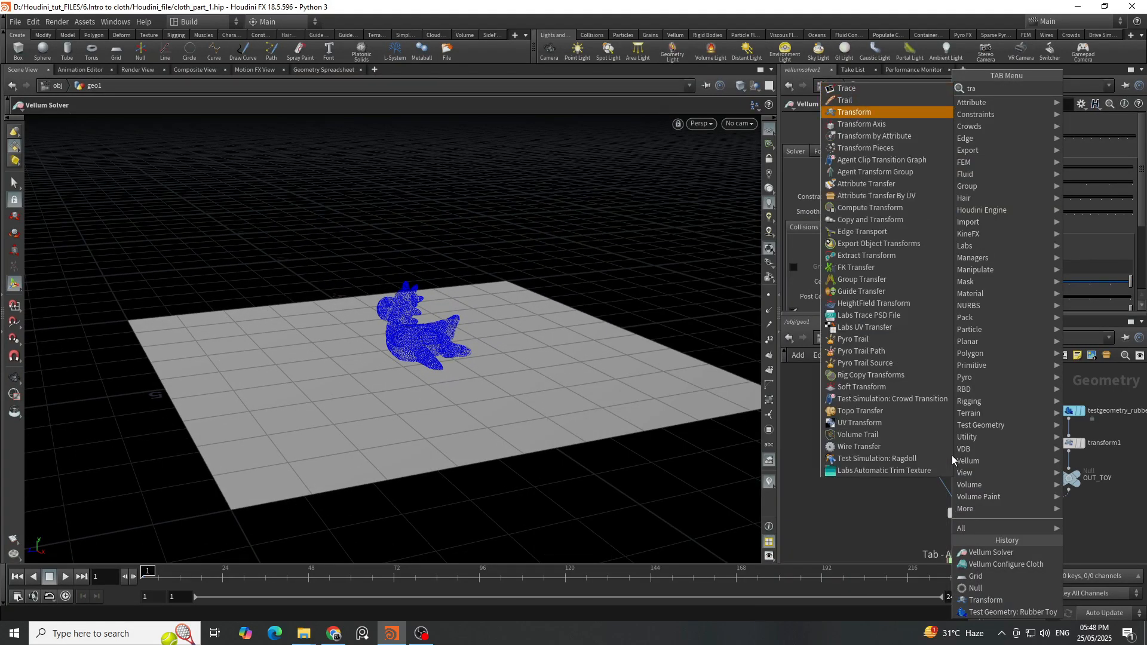
pyautogui.press('Return')
pyautogui.click(952, 458)
pyautogui.moveTo(950, 462); pyautogui.dragTo(918, 472)
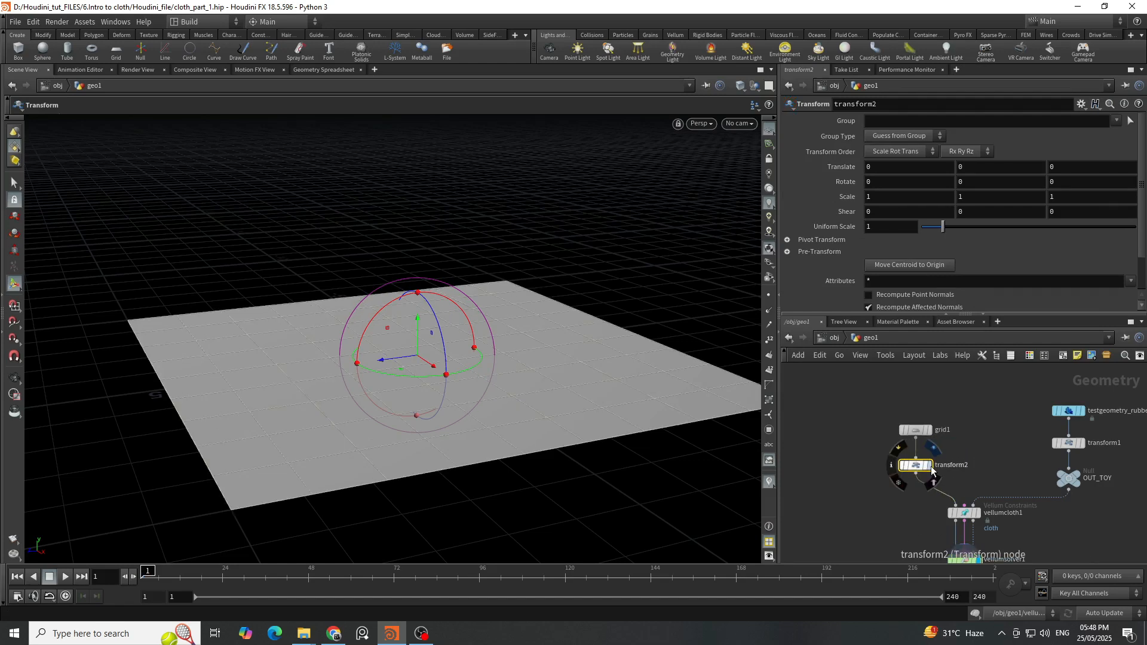
# Display transform2 with OUT_TOY as a template and raise the grid about 3.28 units in Y above the toy.
pyautogui.click(930, 467)
pyautogui.click(1060, 487)
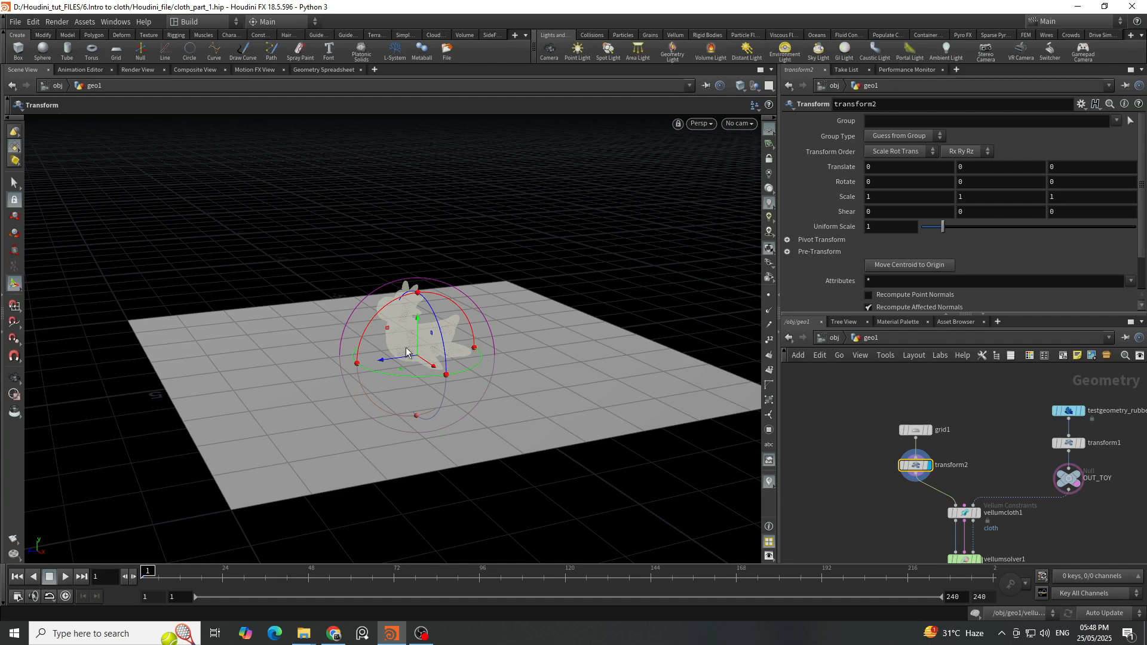
pyautogui.moveTo(416, 345); pyautogui.dragTo(419, 178)
pyautogui.scroll(-4, 963, 412)
pyautogui.scroll(3, 976, 485)
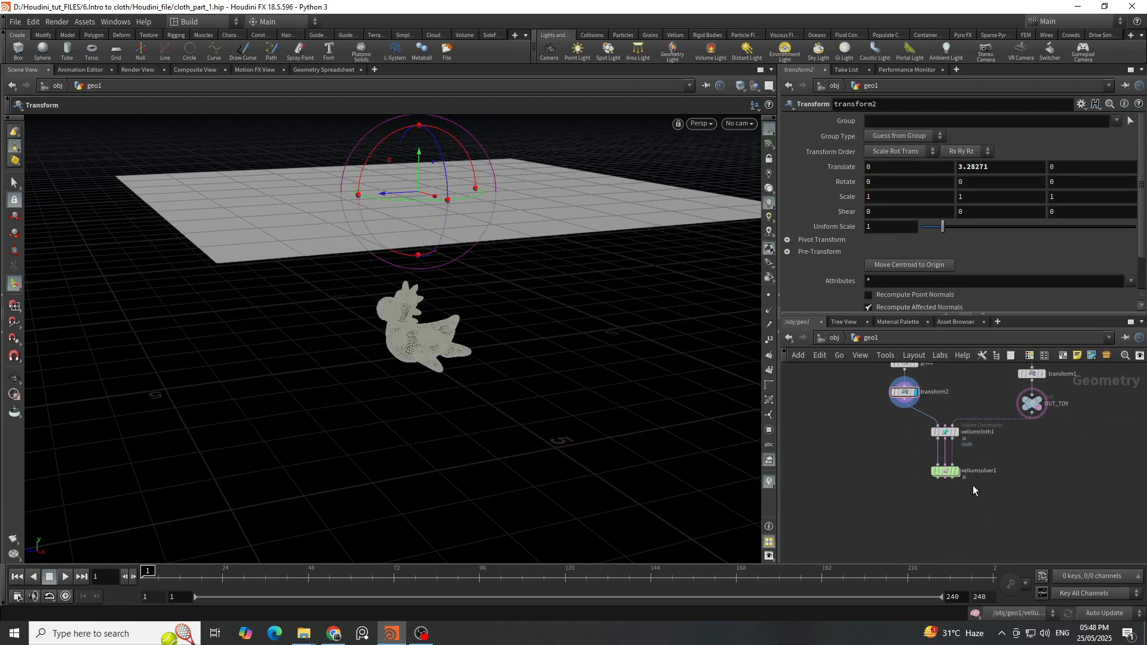
# Display the vellumcloth1 node and look through its available constraint types, keeping Cloth.
pyautogui.click(956, 471)
pyautogui.scroll(5, 954, 431)
pyautogui.click(959, 448)
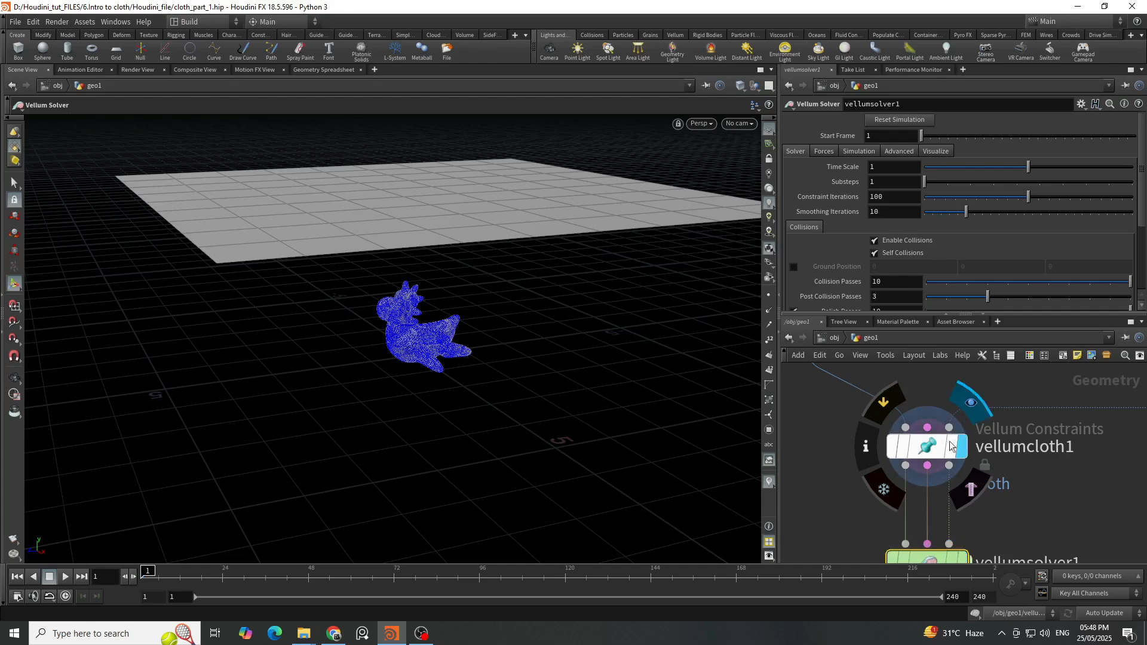
pyautogui.scroll(-3, 382, 326)
pyautogui.keyDown('alt'); pyautogui.moveTo(382, 326); pyautogui.dragTo(412, 353); pyautogui.keyUp('alt')
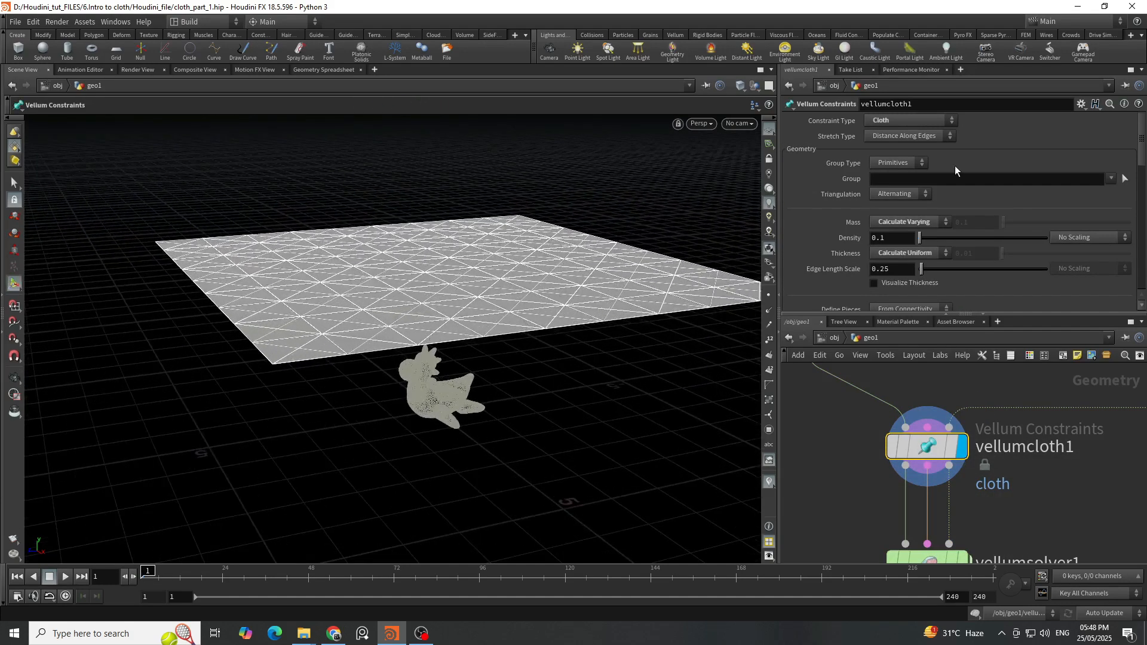
pyautogui.click(931, 126)
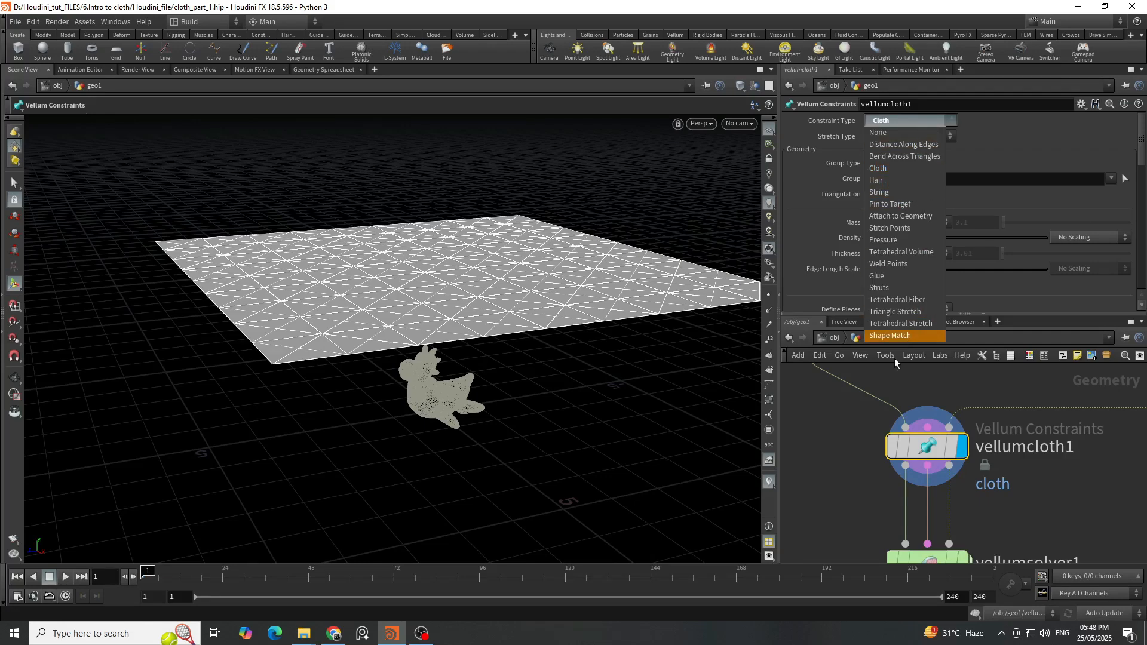
pyautogui.click(1049, 145)
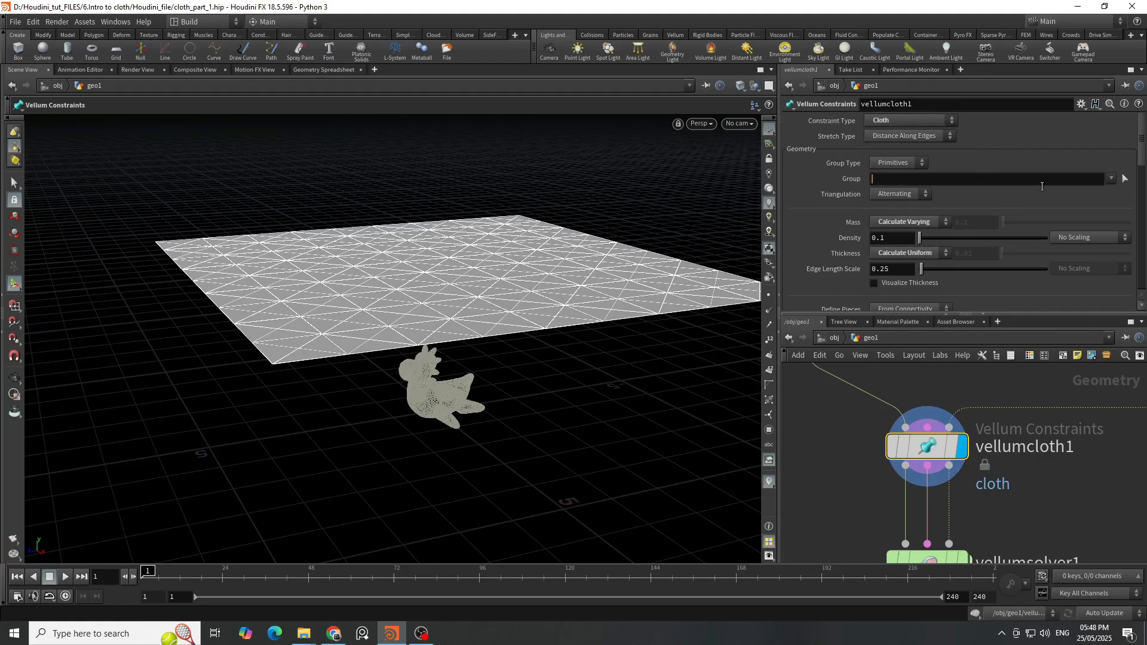
# Set the cloth's mass to Set Uniform at 0.1 and its thickness to Set Uniform at 0.01.
pyautogui.scroll(-3, 1006, 203)
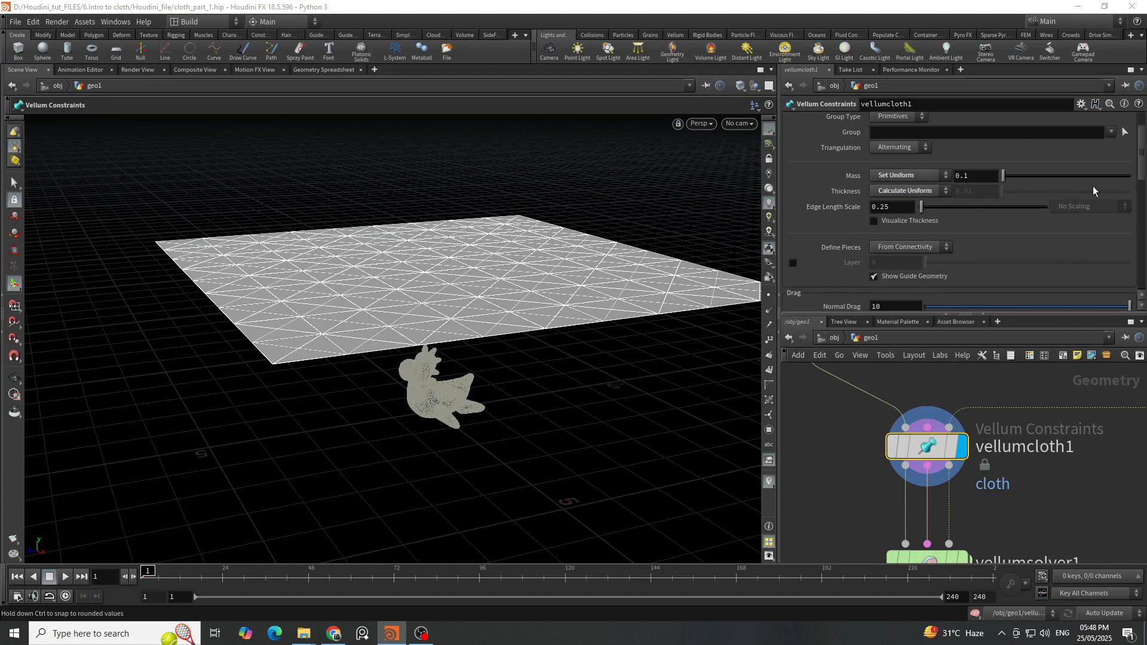
pyautogui.click(909, 190)
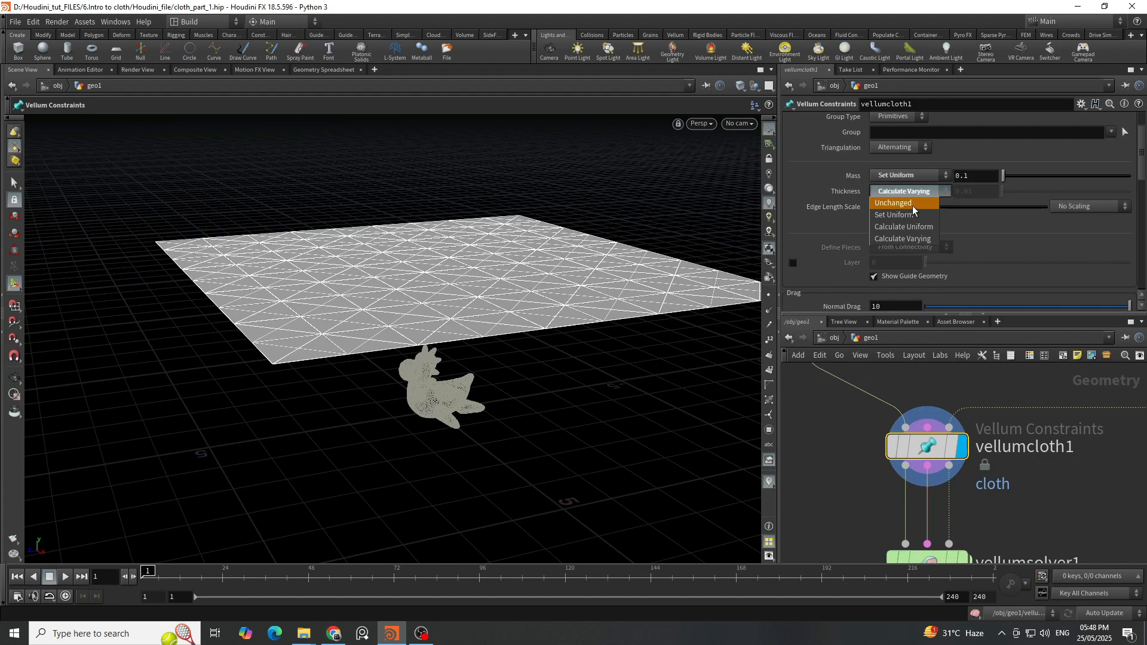
pyautogui.click(900, 179)
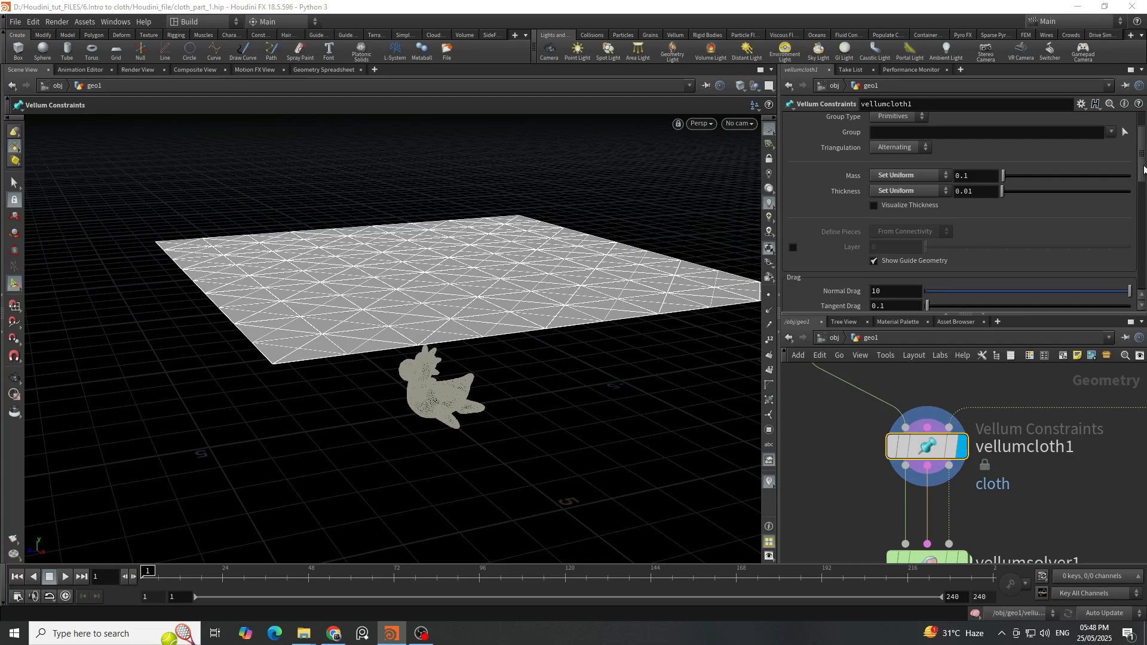
# Review the cloth's drag, pin to animation, stretch and bend settings, including the stretch stiffness multiplier options.
pyautogui.scroll(-5, 1145, 169)
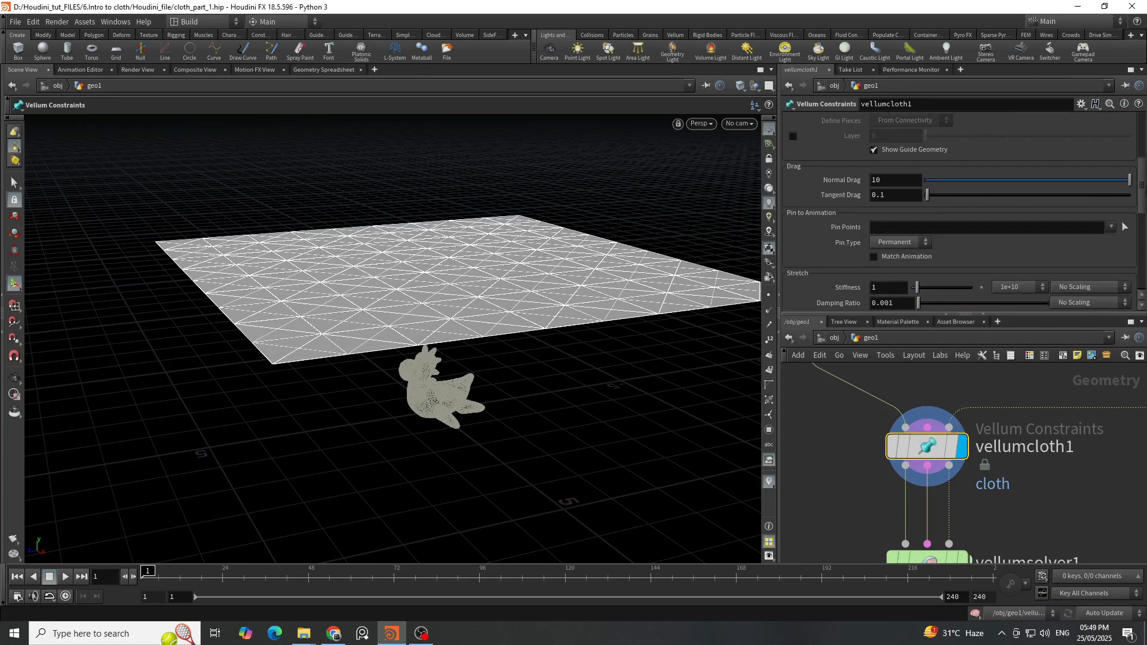
pyautogui.moveTo(1142, 195); pyautogui.dragTo(1142, 198)
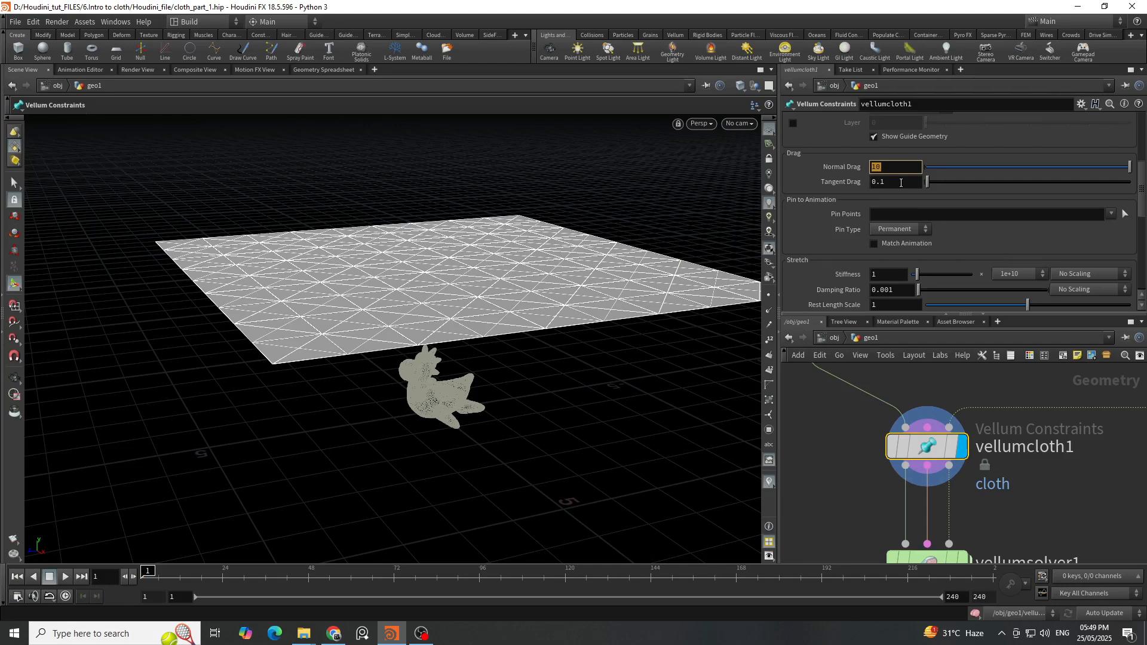
pyautogui.moveTo(1144, 210); pyautogui.dragTo(1143, 226)
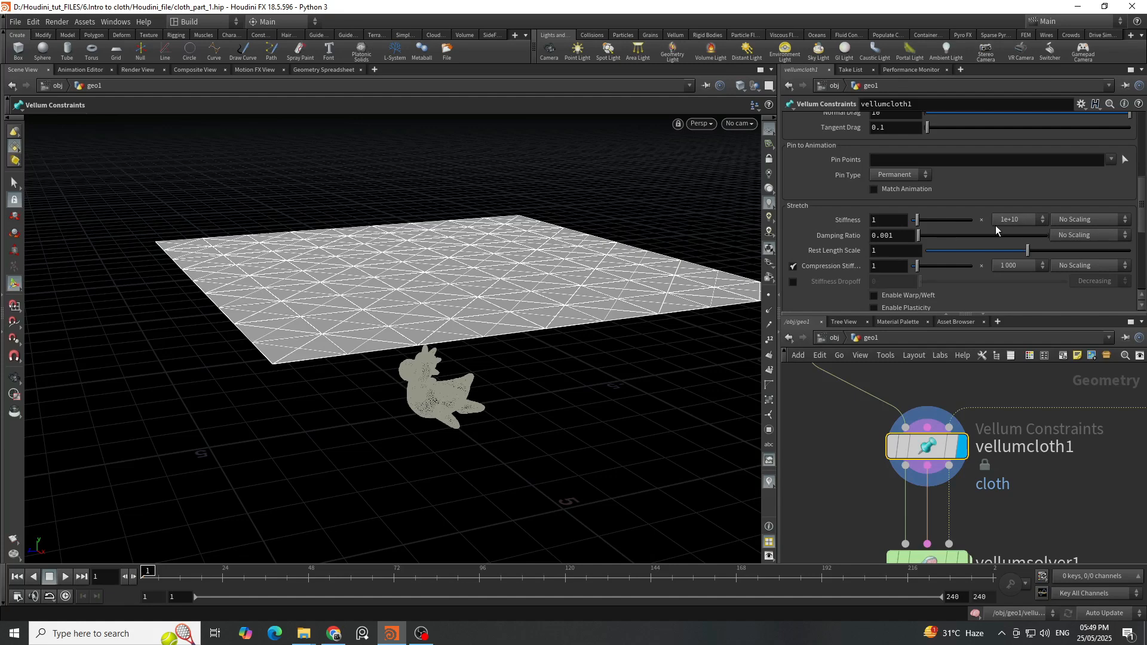
pyautogui.click(1020, 219)
pyautogui.click(1036, 201)
pyautogui.moveTo(1144, 222); pyautogui.dragTo(1143, 270)
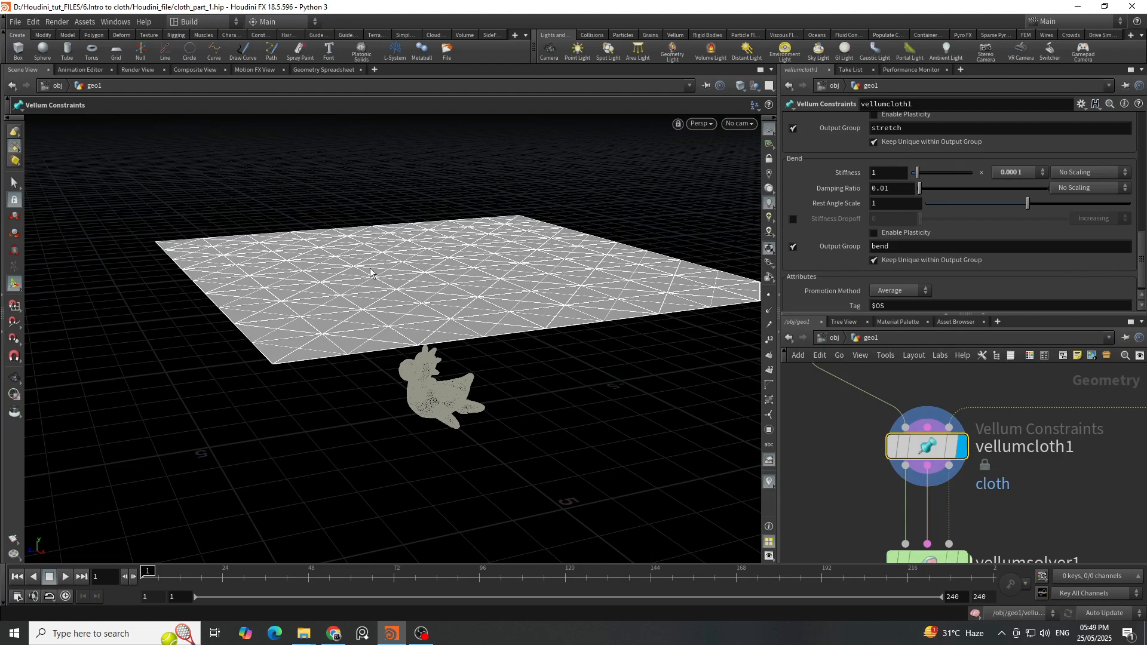
# Display the Vellum Solver and enable its Ground Position at 0, 0, 0 in the collision settings.
pyautogui.scroll(-5, 926, 417)
pyautogui.scroll(4, 929, 477)
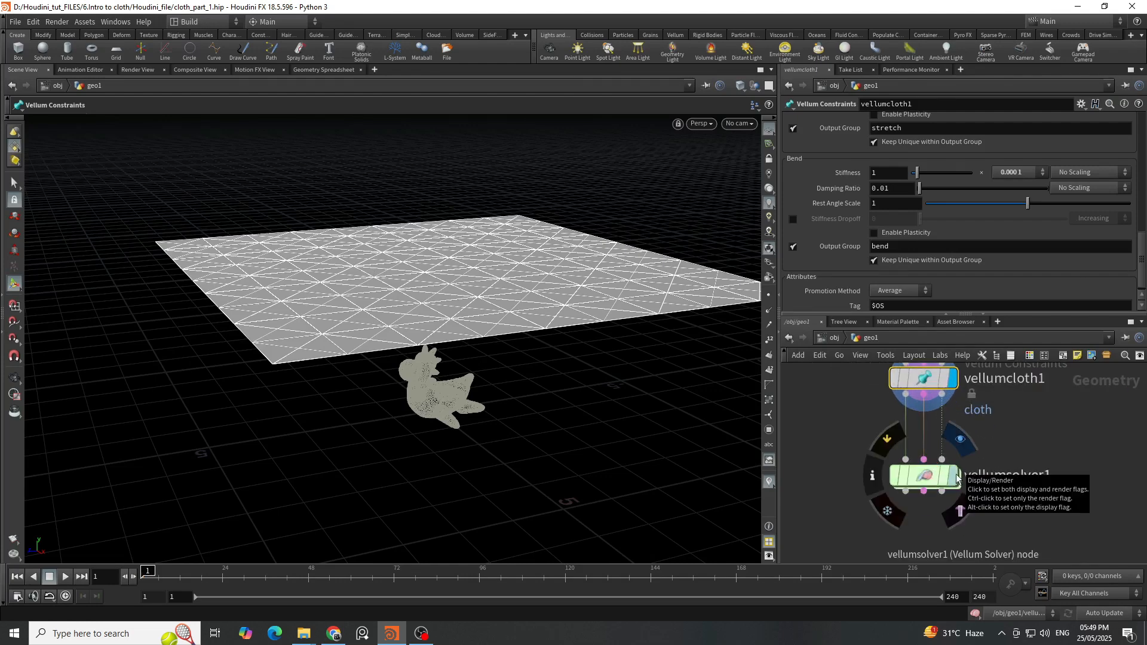
pyautogui.click(955, 476)
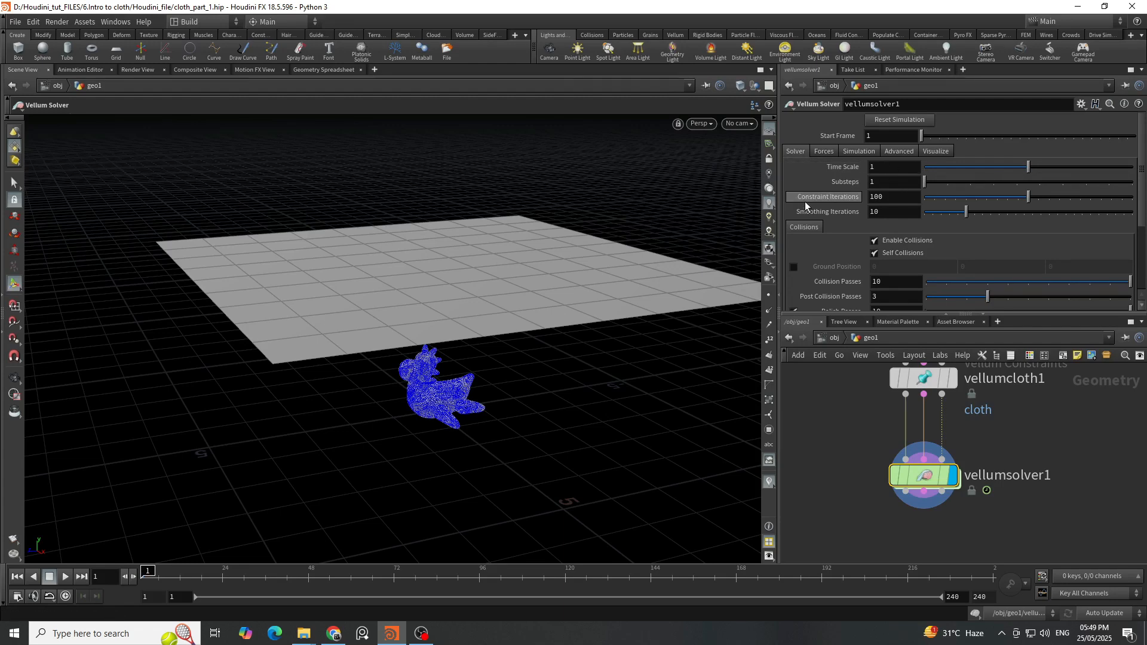
pyautogui.scroll(-3, 815, 220)
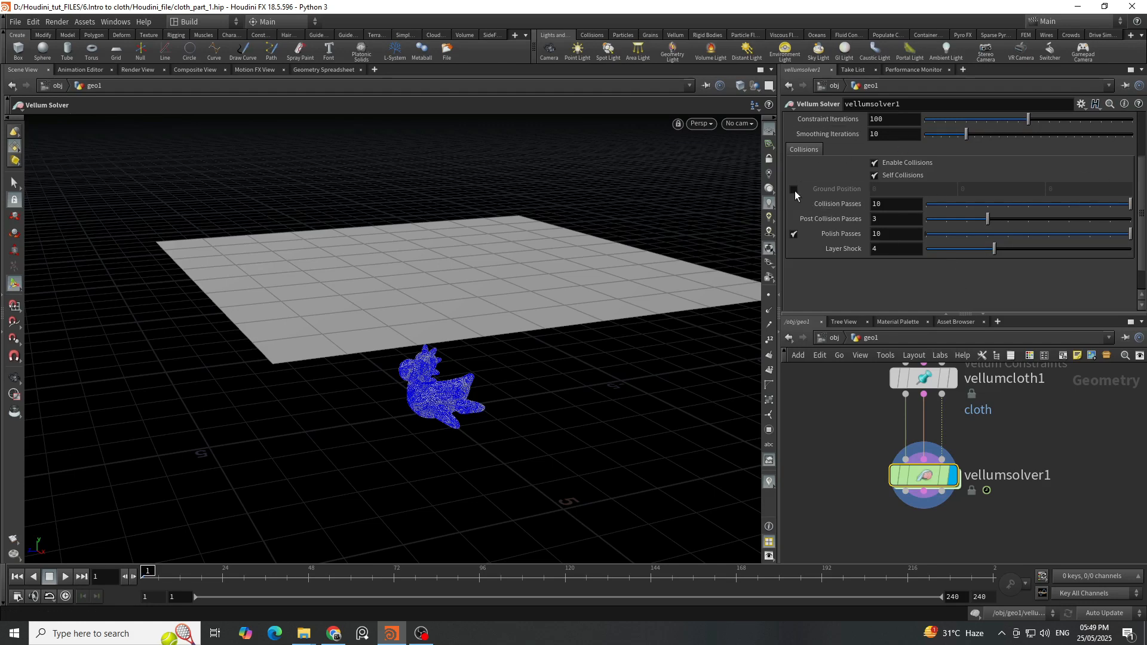
pyautogui.click(795, 190)
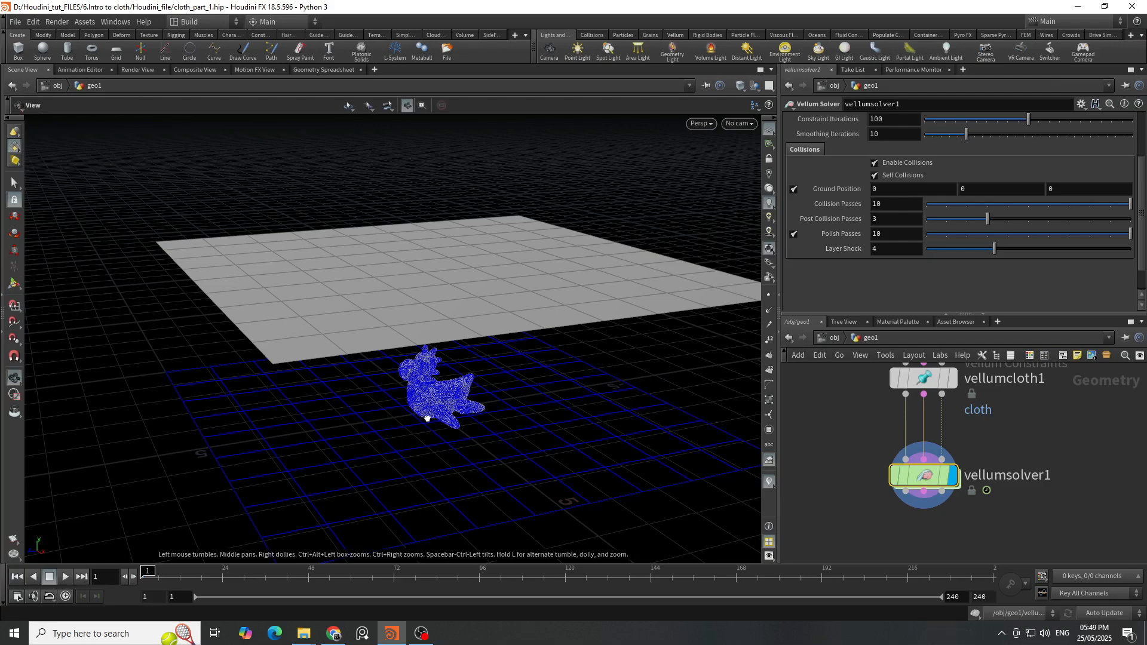
# Inspect the toy's collision guide and the ground plane up close, and turn off OUT_TOY's template display.
pyautogui.moveTo(427, 419)
pyautogui.keyDown('alt'); pyautogui.mouseDown()
pyautogui.moveTo(471, 385)
pyautogui.moveTo(428, 404)
pyautogui.mouseUp(); pyautogui.keyUp('alt')
pyautogui.scroll(-5, 983, 472)
pyautogui.scroll(2, 1025, 443)
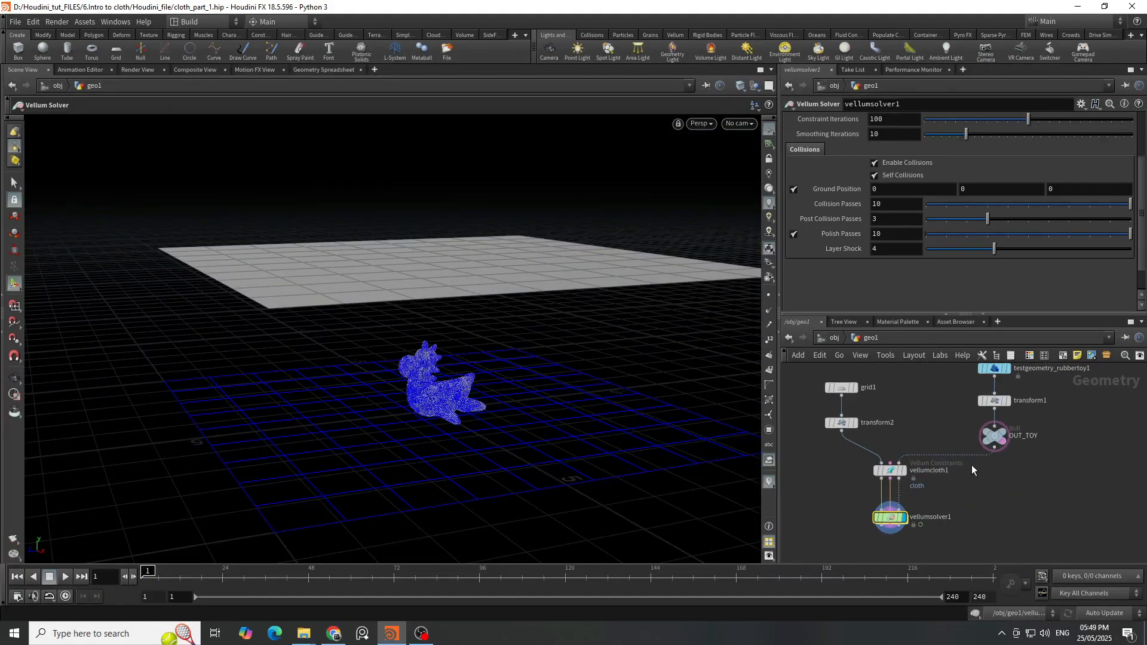
pyautogui.scroll(12, 581, 382)
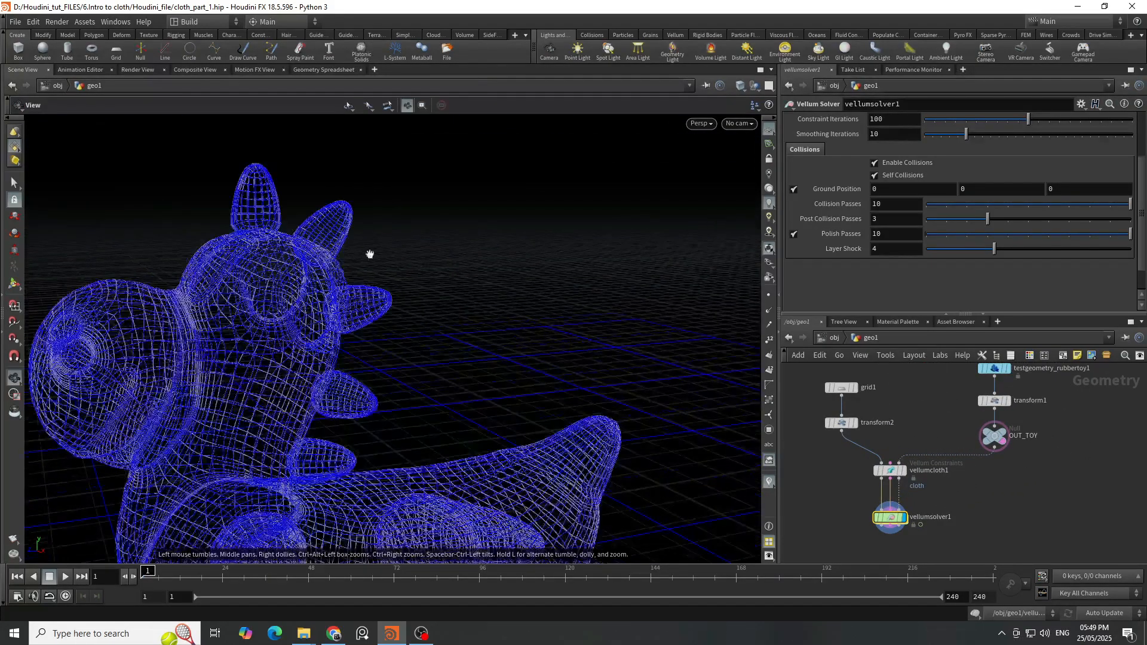
pyautogui.keyDown('alt'); pyautogui.moveTo(257, 325); pyautogui.dragTo(509, 338); pyautogui.keyUp('alt')
pyautogui.scroll(-10, 508, 323)
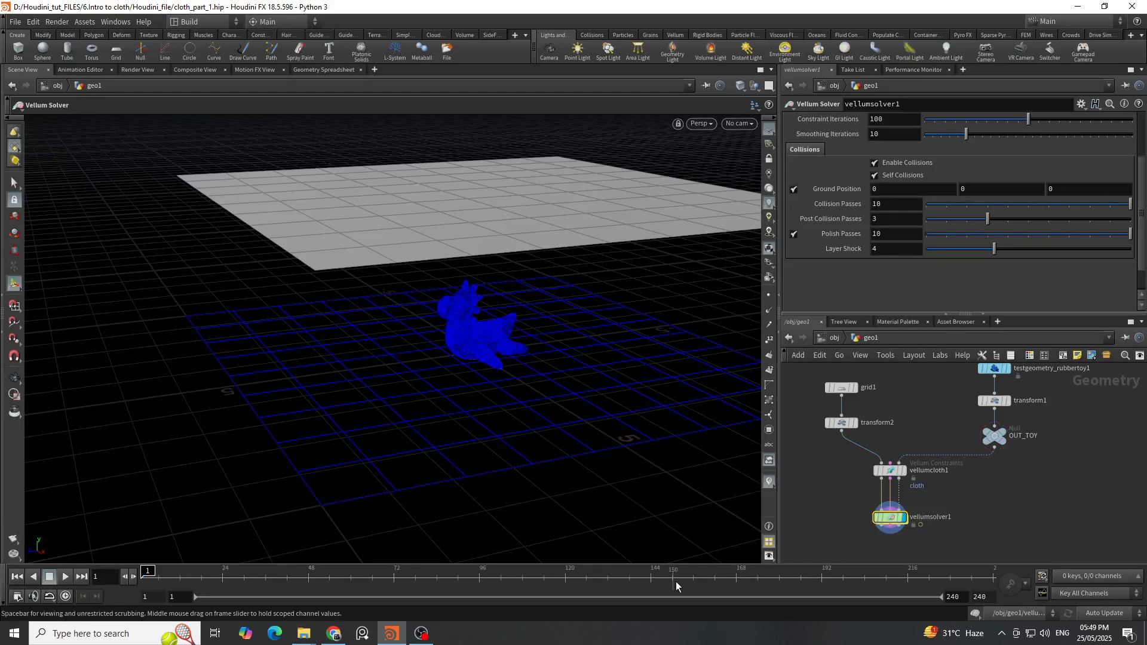
# Scrub the cloth simulation to frame 71, inspect the draped cloth from several angles, and return to frame 1.
pyautogui.moveTo(198, 585); pyautogui.dragTo(309, 585)
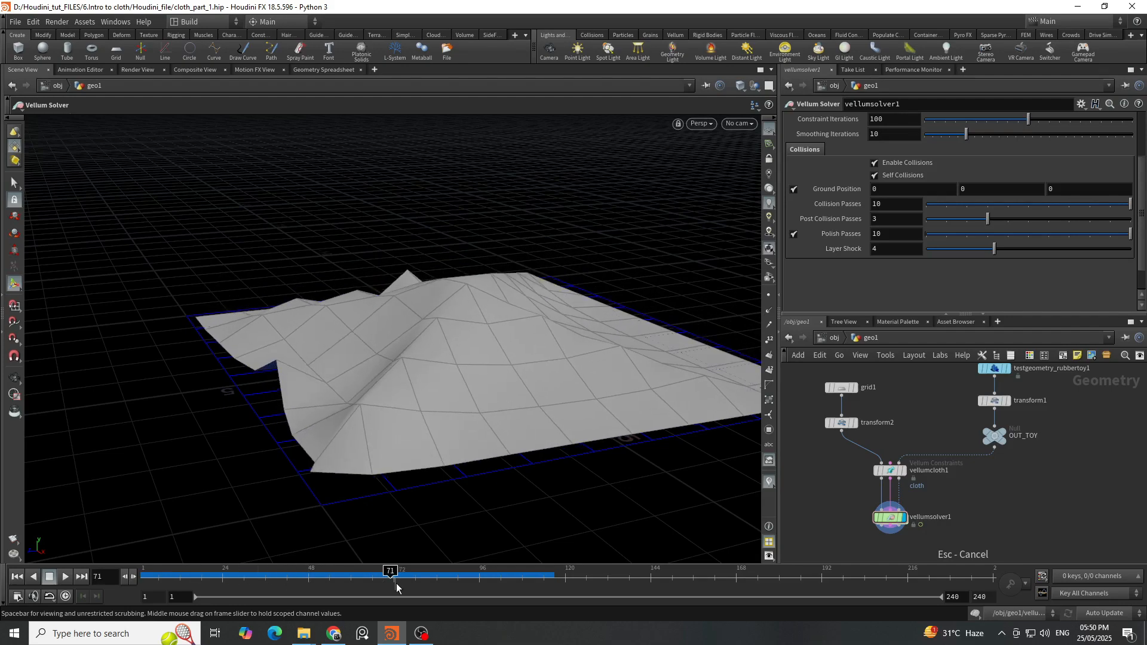
pyautogui.keyDown('alt'); pyautogui.moveTo(378, 417); pyautogui.dragTo(239, 373); pyautogui.keyUp('alt')
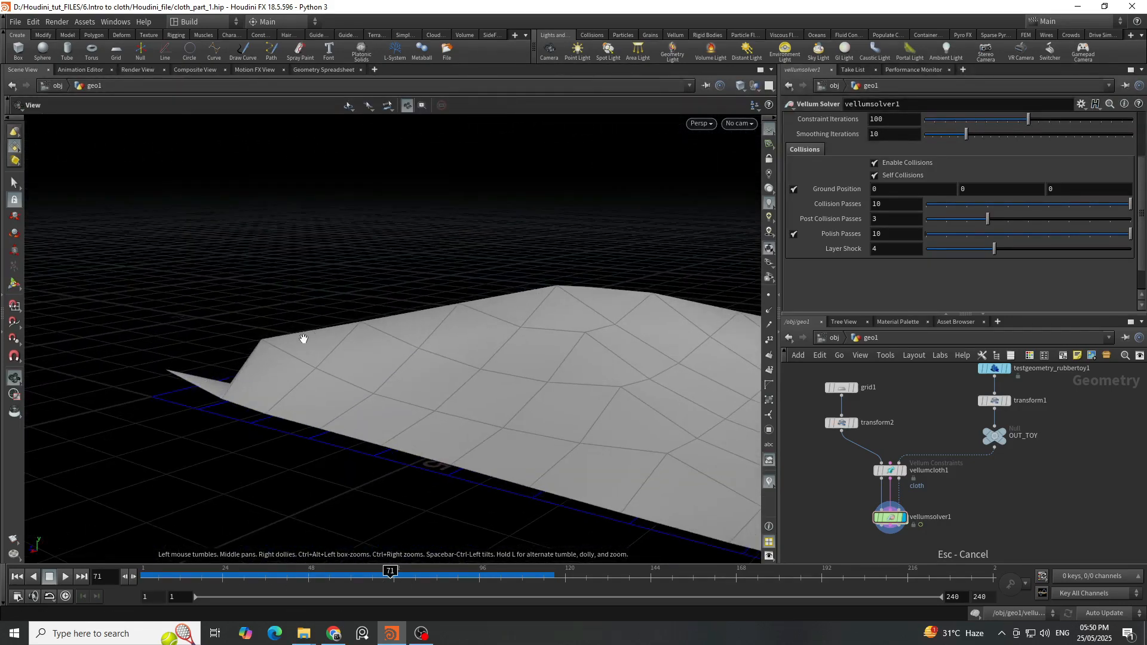
pyautogui.moveTo(303, 339); pyautogui.dragTo(146, 316)
pyautogui.moveTo(393, 380); pyautogui.dragTo(419, 478)
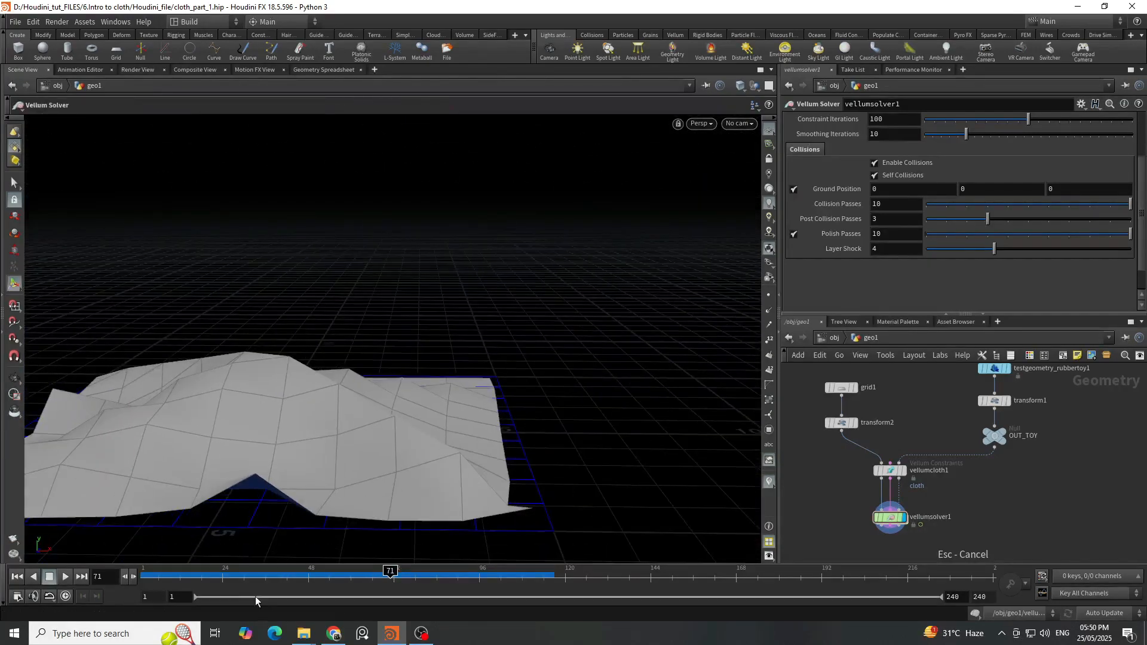
pyautogui.click(18, 577)
# Select grid1 and examine its size, row and column settings with the cloth and toy in view.
pyautogui.scroll(-1, 959, 531)
pyautogui.scroll(-2, 314, 342)
pyautogui.keyDown('alt'); pyautogui.moveTo(413, 352); pyautogui.dragTo(511, 378, button='middle'); pyautogui.keyUp('alt')
pyautogui.scroll(-2, 1124, 507)
pyautogui.scroll(6, 951, 445)
pyautogui.moveTo(949, 436); pyautogui.dragTo(953, 382)
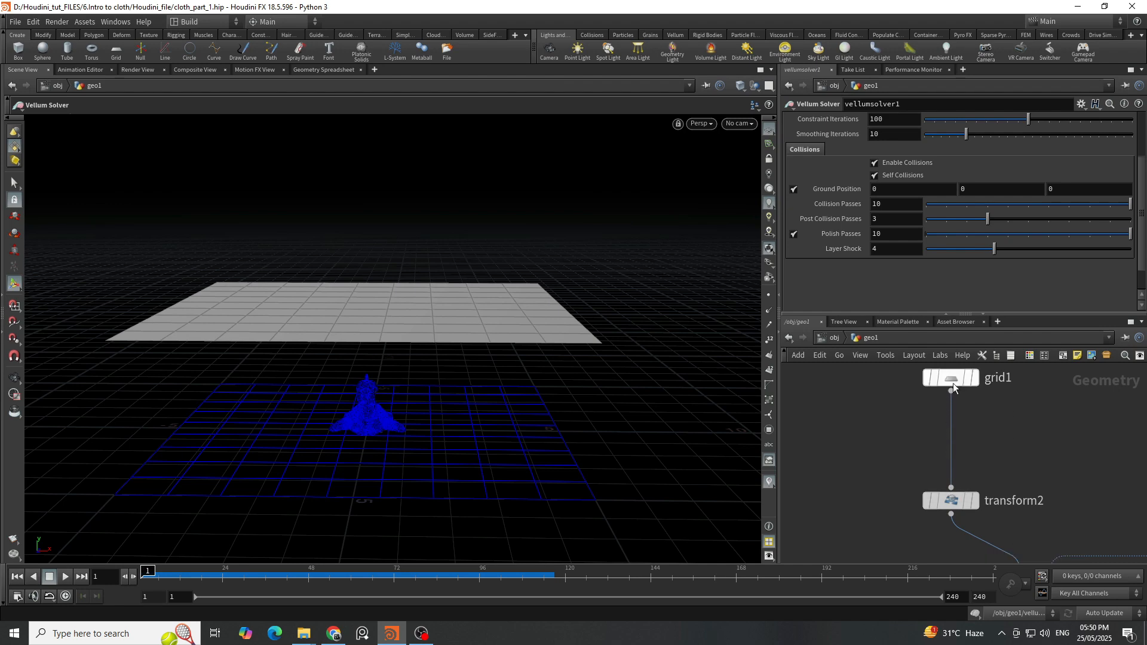
pyautogui.click(992, 425)
pyautogui.scroll(-2, 992, 425)
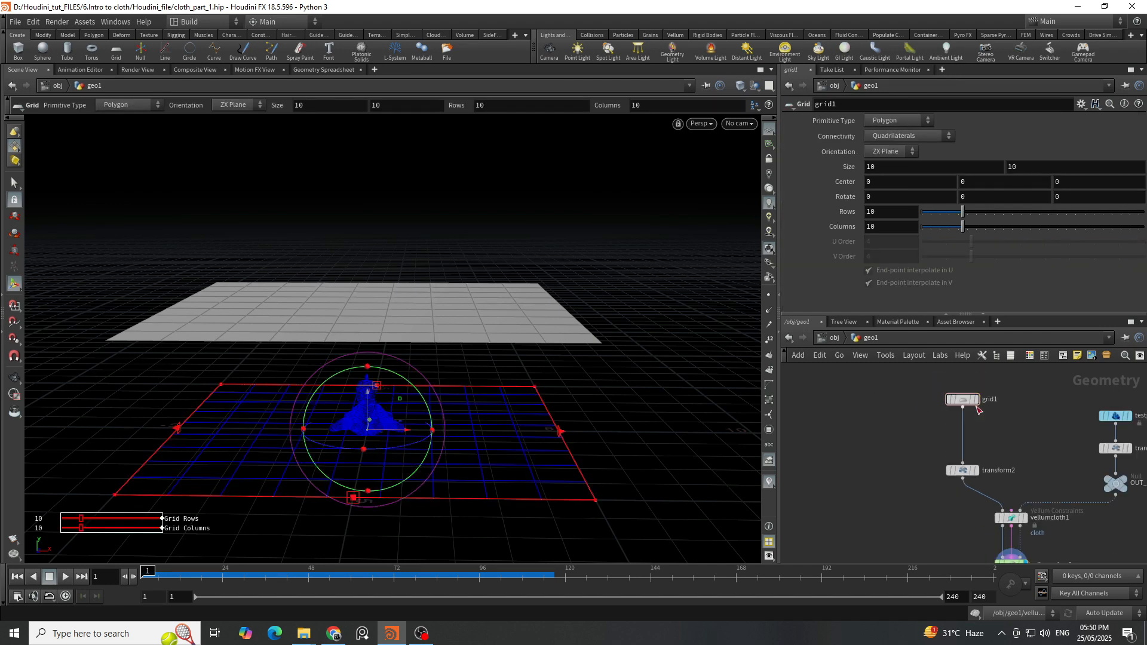
# Insert a Remesh node on the wire between grid1 and transform2.
pyautogui.scroll(3, 1003, 472)
pyautogui.press('Tab')
pyautogui.write('rem')
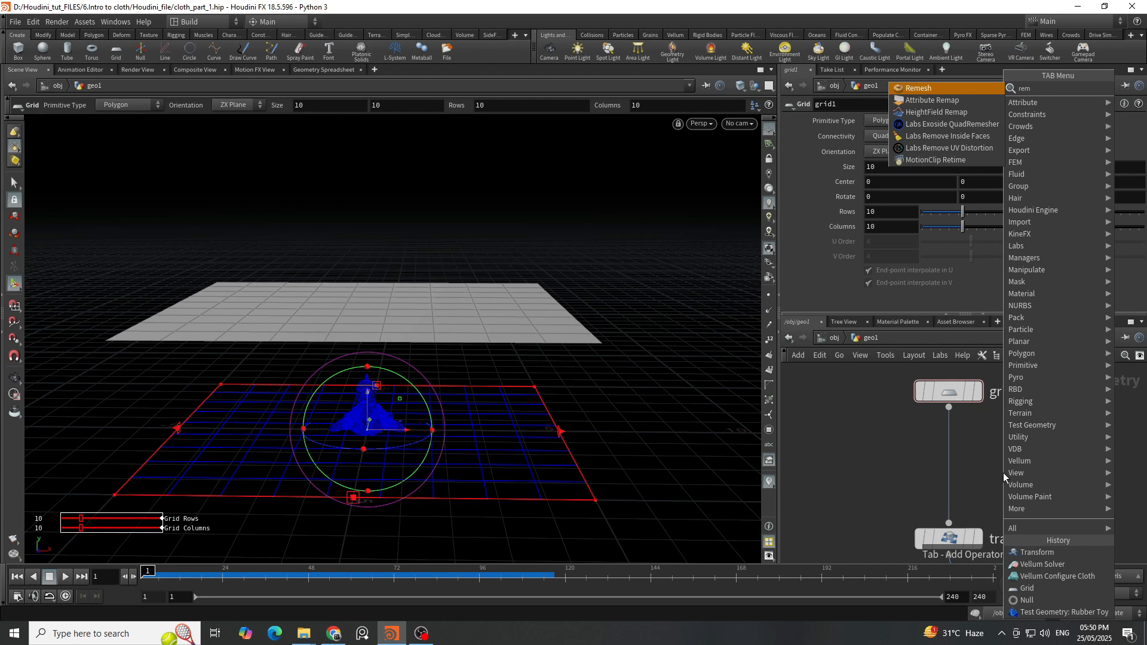
pyautogui.press('Return')
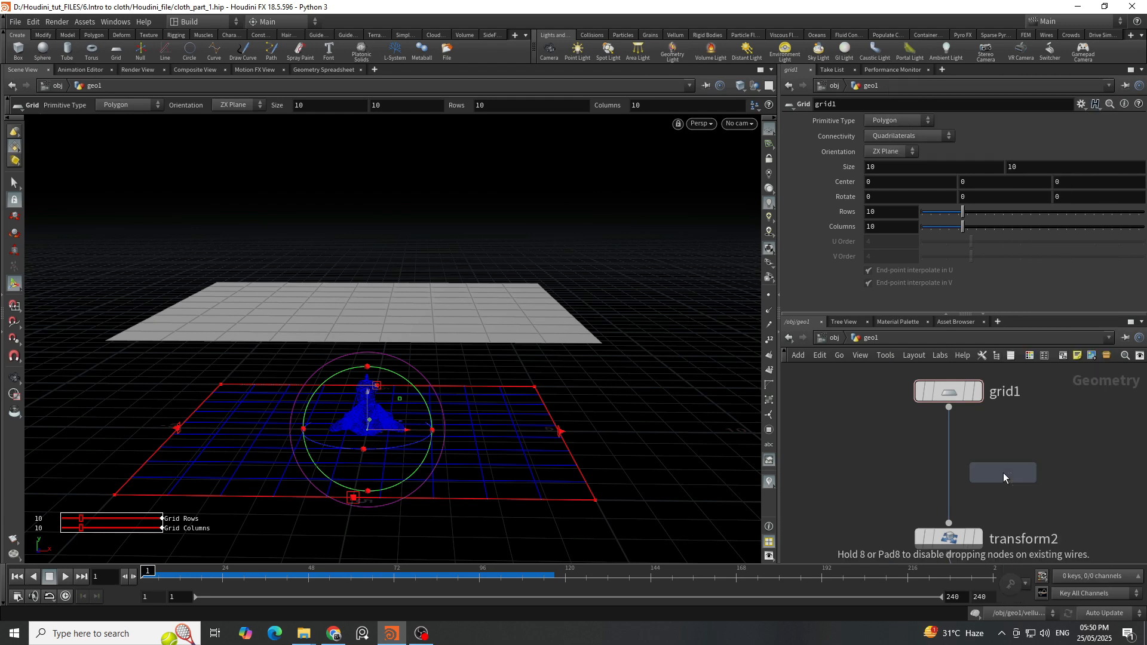
pyautogui.click(1003, 472)
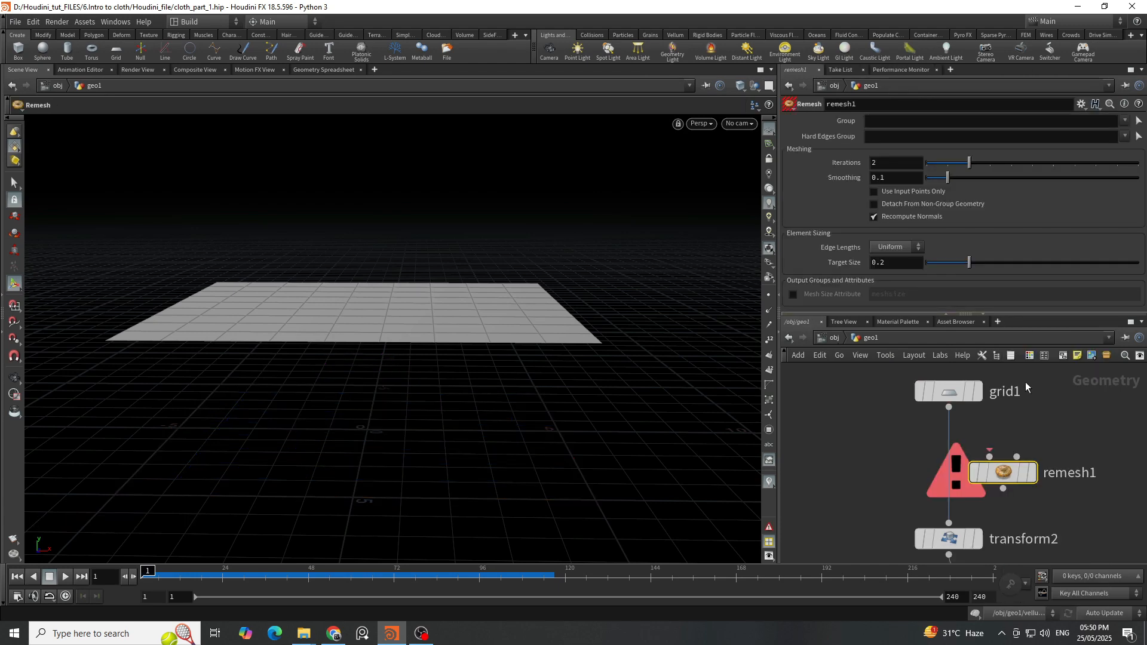
pyautogui.moveTo(1004, 472); pyautogui.dragTo(942, 463)
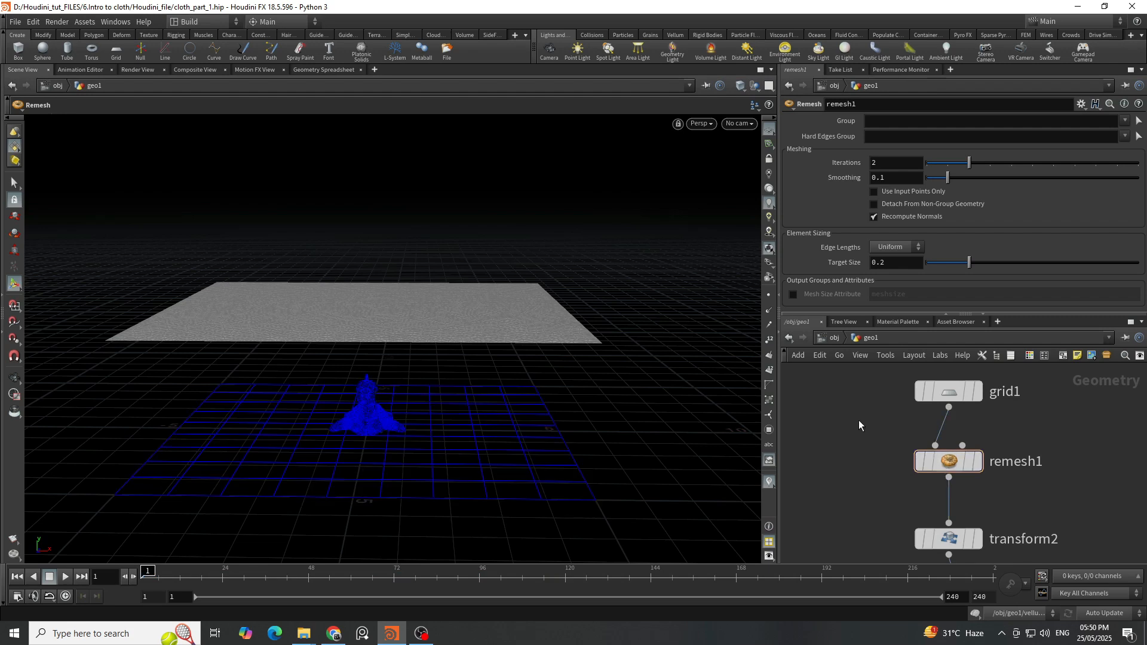
# Select and display grid1, and set both its rows and columns to 50.
pyautogui.click(950, 392)
pyautogui.click(978, 392)
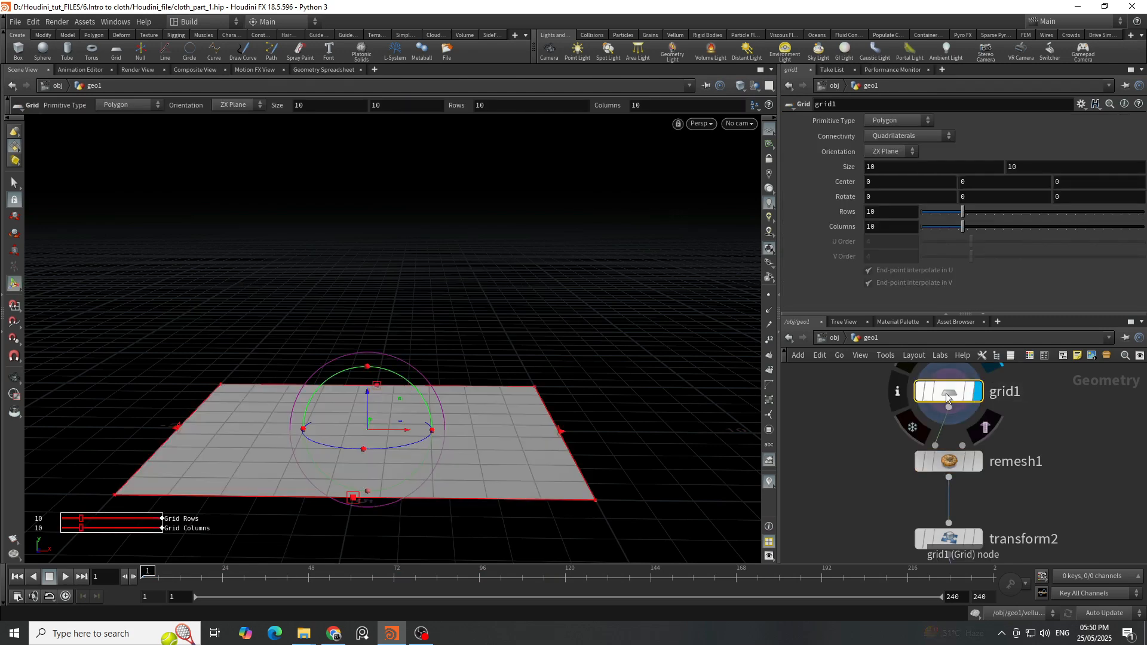
pyautogui.scroll(3, 493, 364)
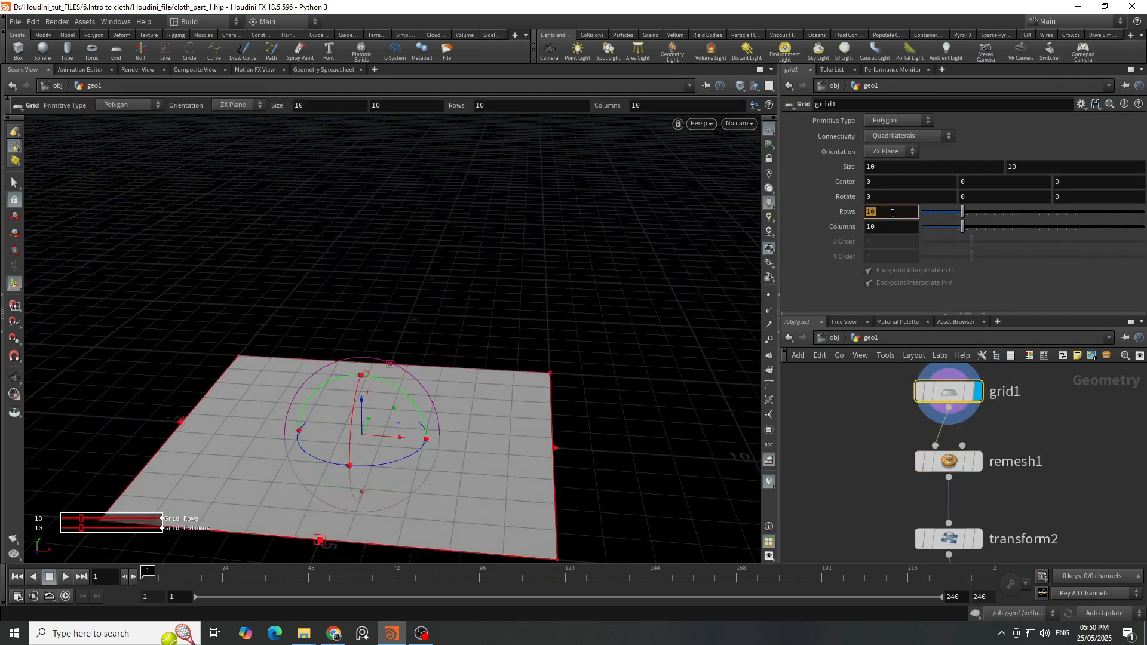
pyautogui.press('Tab')
pyautogui.write('50')
pyautogui.press('Return')
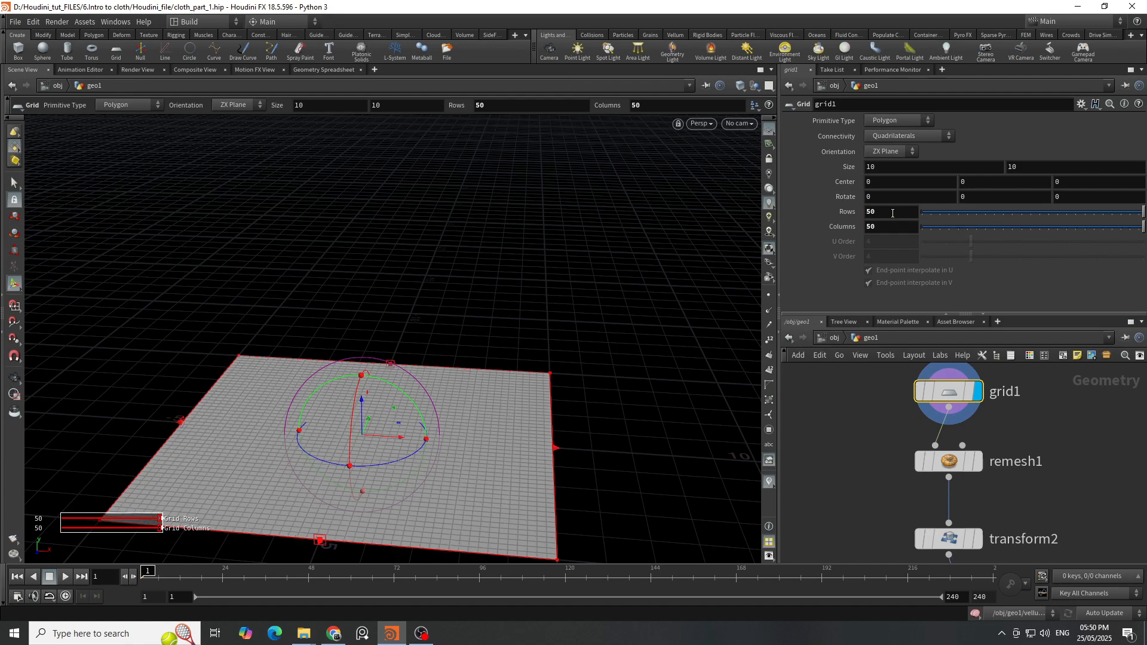
# Display remesh1, try a target size of 0.4, and settle on 0.3.
pyautogui.click(978, 461)
pyautogui.click(949, 461)
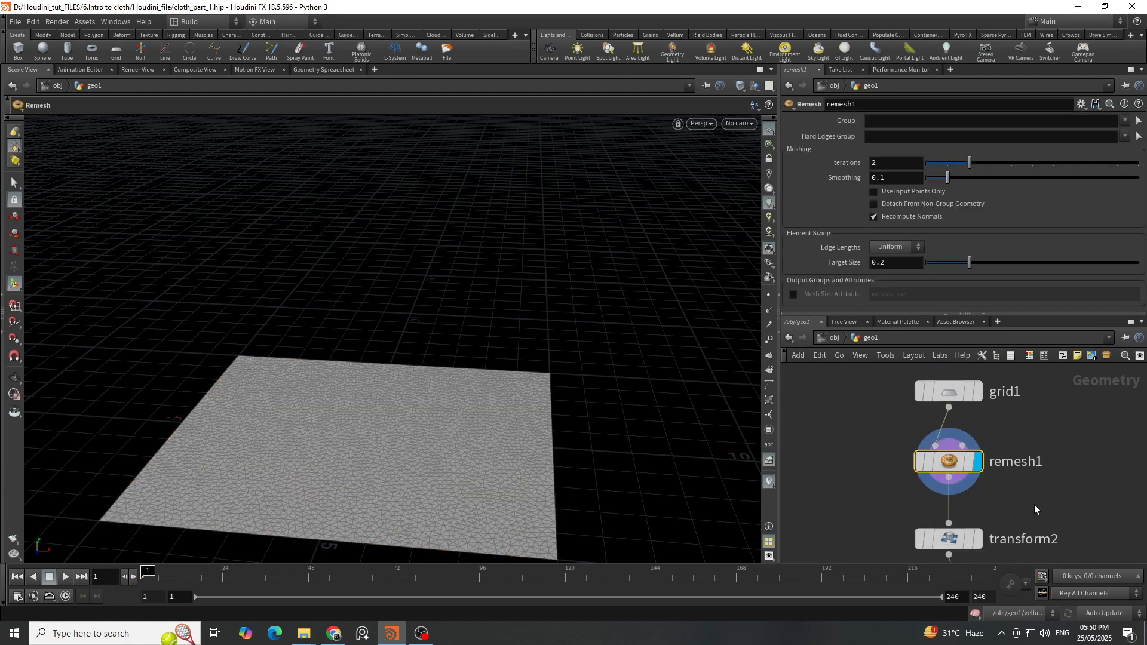
pyautogui.scroll(-2, 420, 328)
pyautogui.scroll(3, 326, 470)
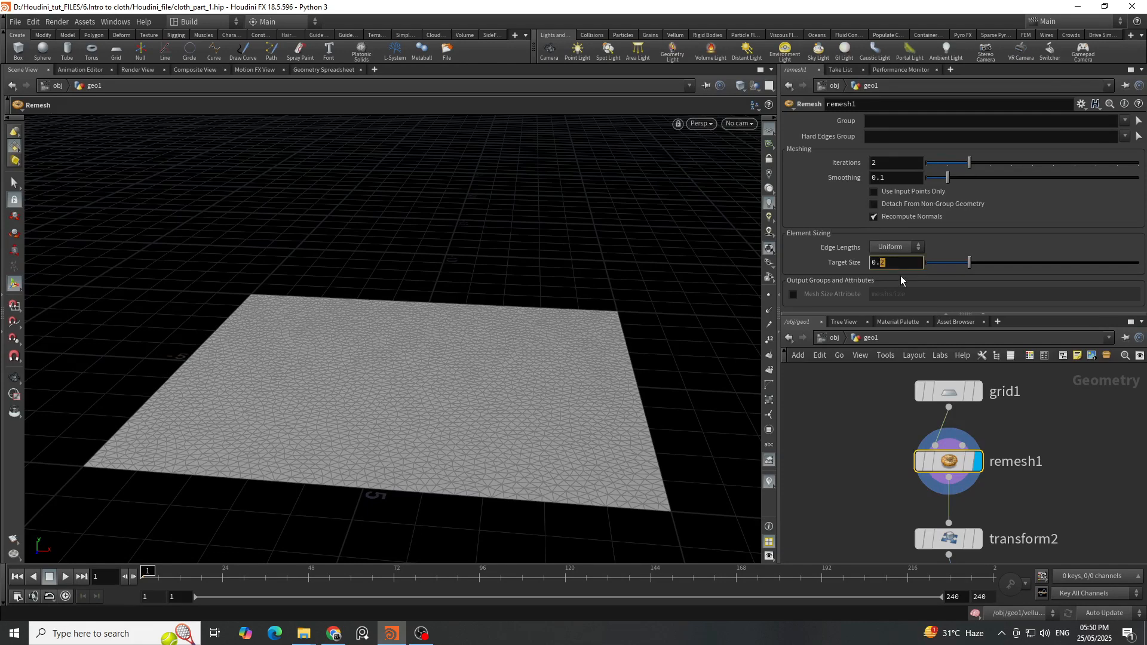
pyautogui.write('4')
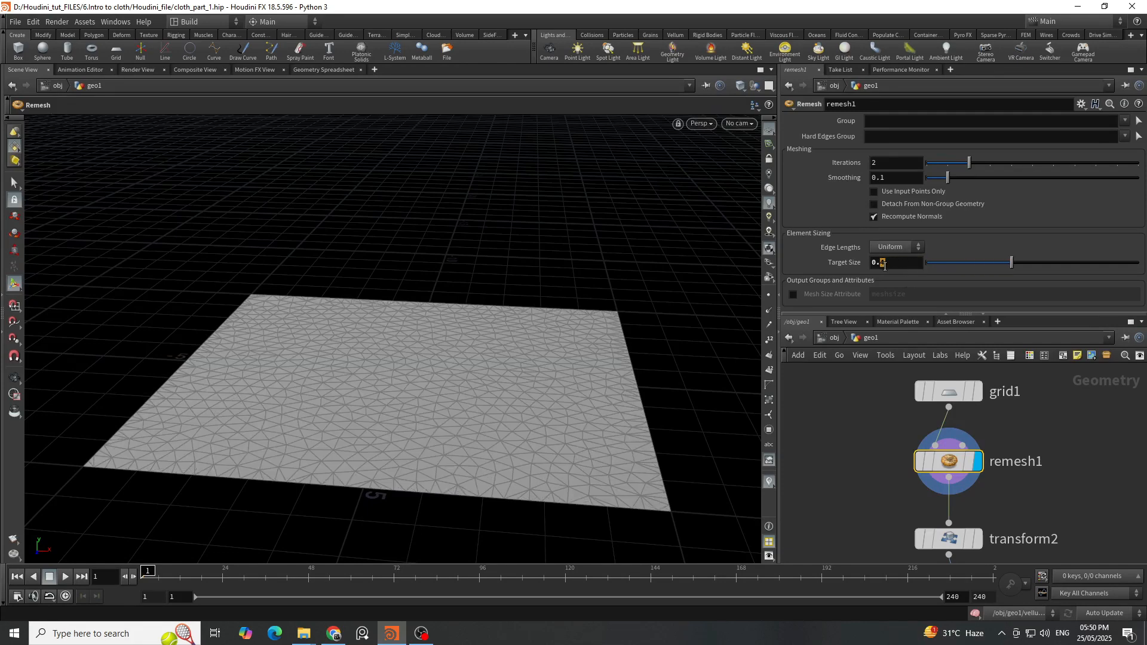
pyautogui.press('Return')
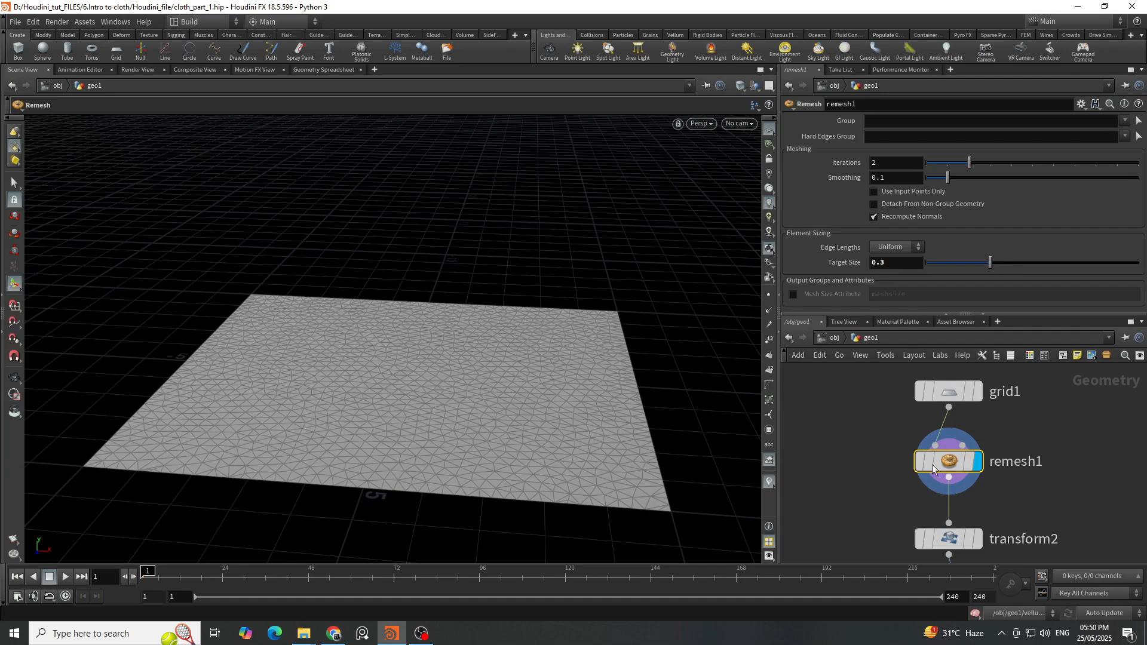
# Display transform2 and vellumcloth1 in turn to check the raised remeshed cloth.
pyautogui.scroll(-5, 909, 443)
pyautogui.scroll(4, 886, 448)
pyautogui.click(929, 436)
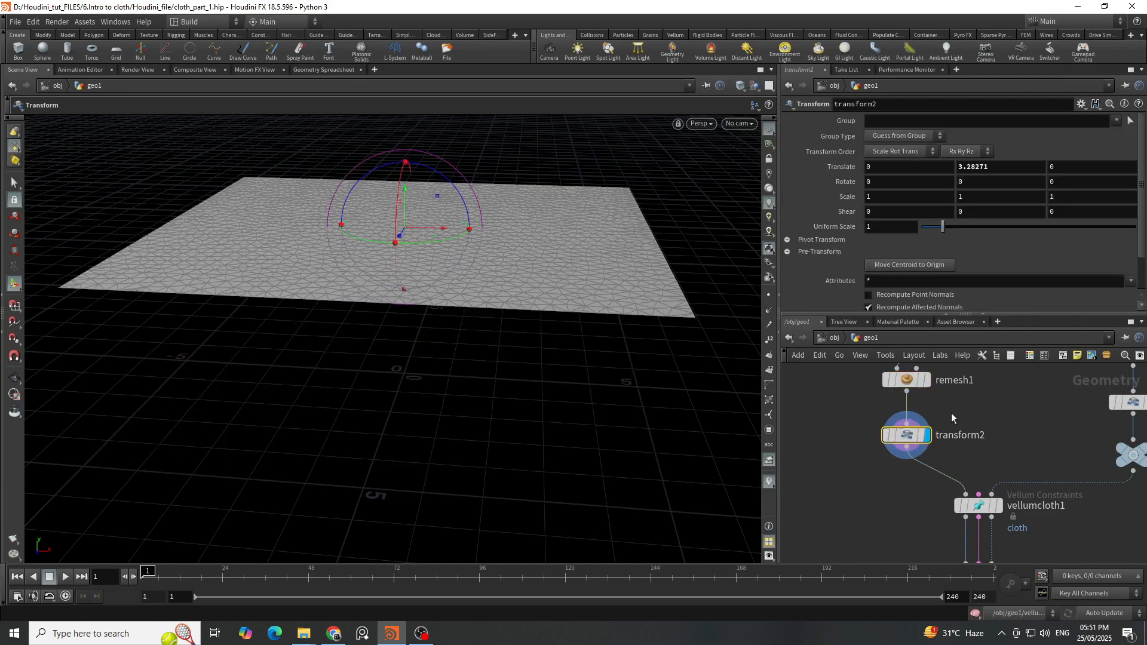
pyautogui.click(1000, 506)
pyautogui.moveTo(1053, 543); pyautogui.dragTo(1041, 437, button='middle')
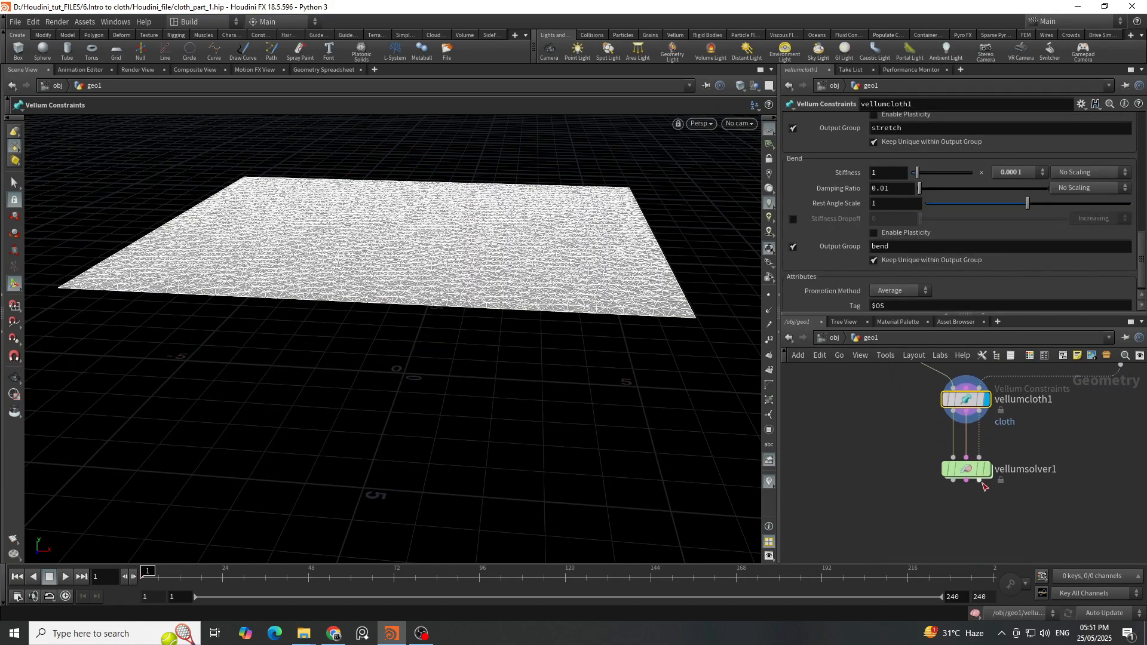
# Display vellumsolver1, scrub the simulation to see the cloth meet the toy, and return to frame 1.
pyautogui.click(987, 470)
pyautogui.click(981, 475)
pyautogui.keyDown('alt'); pyautogui.moveTo(470, 381); pyautogui.dragTo(438, 344); pyautogui.keyUp('alt')
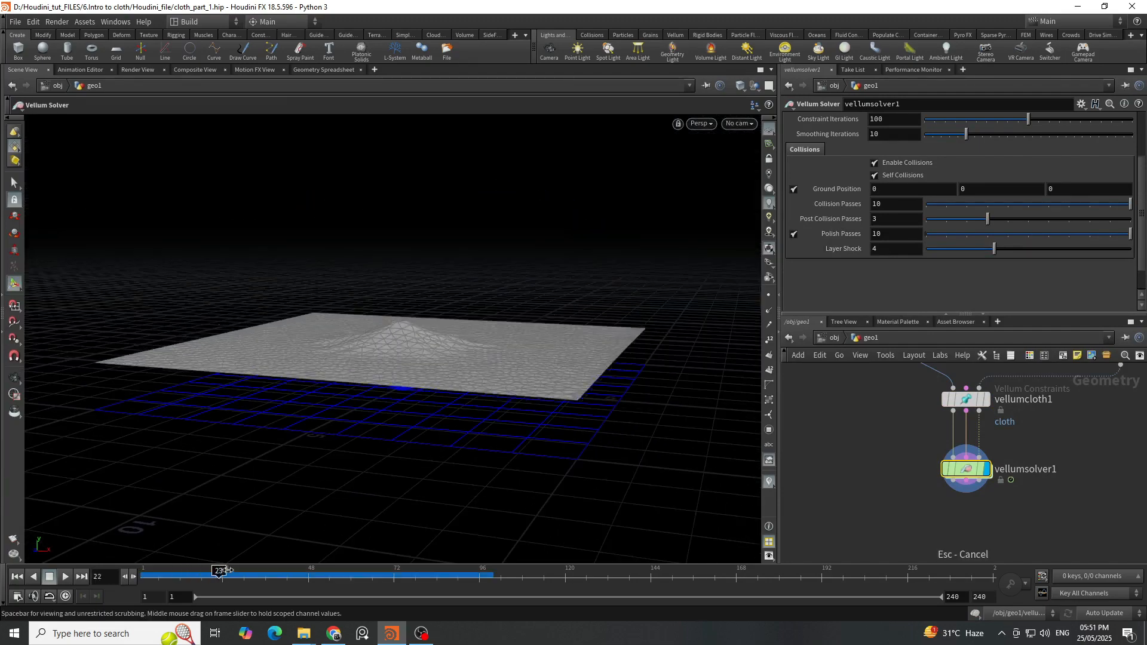
pyautogui.moveTo(226, 569); pyautogui.dragTo(147, 571)
pyautogui.scroll(3, 310, 325)
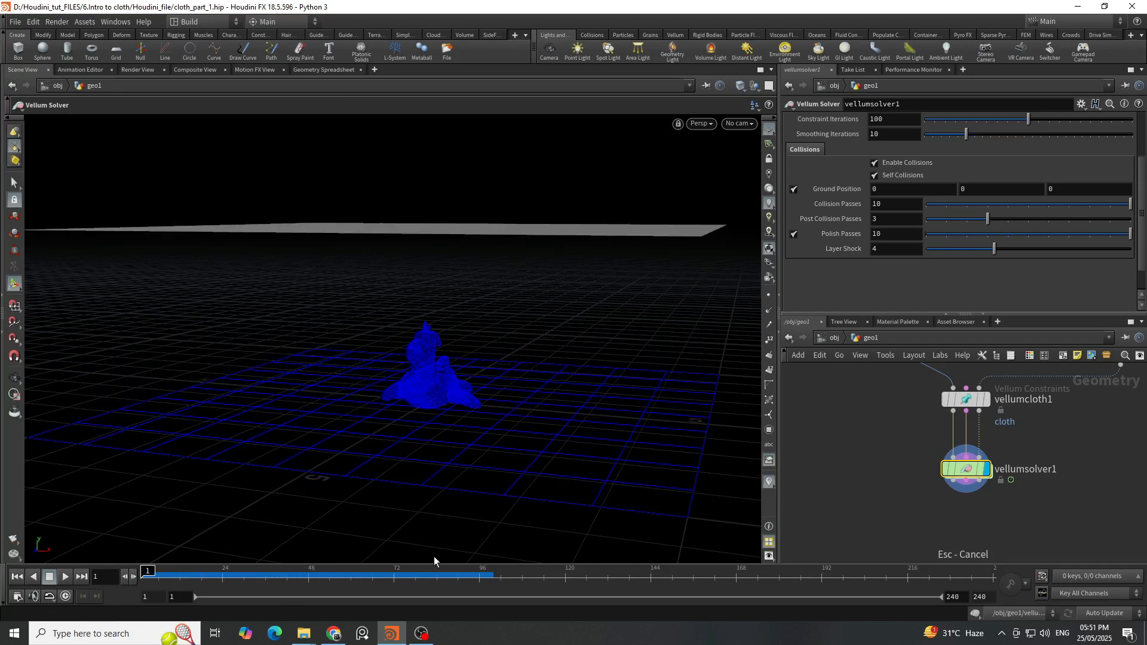
# Turn off vellumsolver1's ground position, play the simulation, and return to frame 1.
pyautogui.click(794, 190)
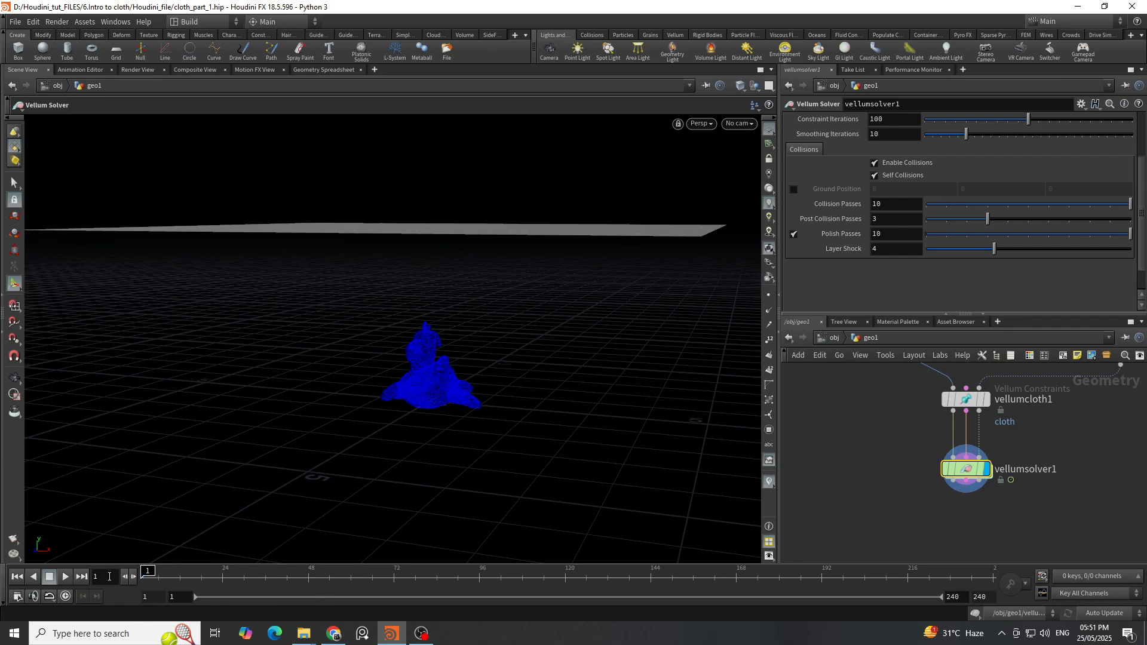
pyautogui.click(67, 577)
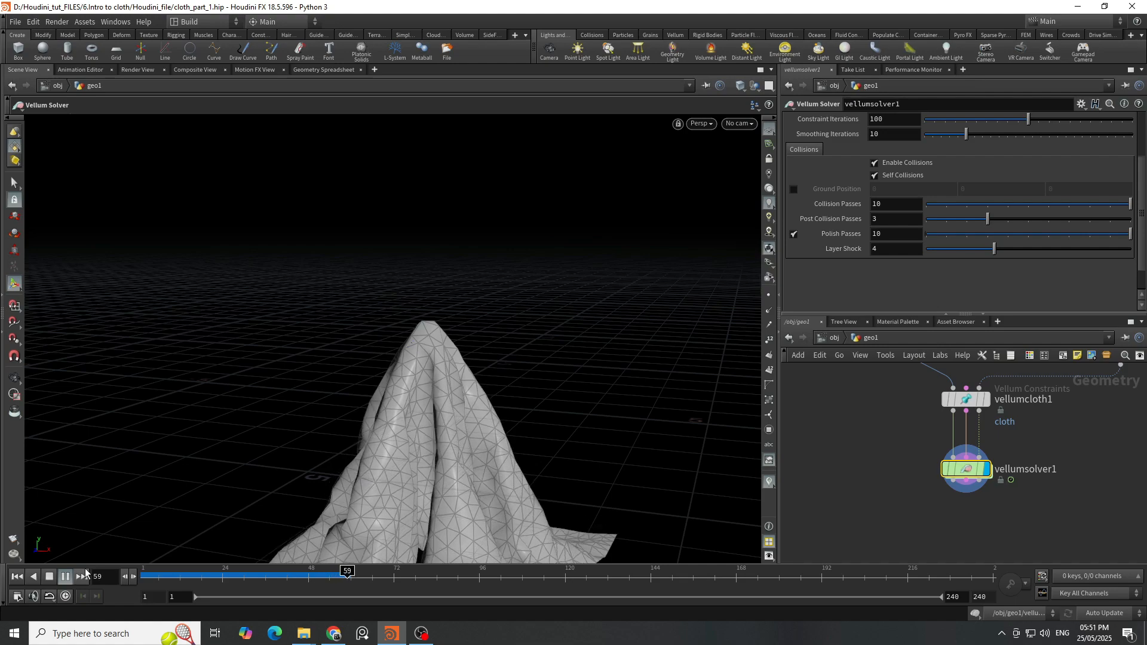
pyautogui.moveTo(225, 589)
pyautogui.mouseDown()
pyautogui.moveTo(373, 590)
pyautogui.moveTo(223, 592)
pyautogui.moveTo(391, 602)
pyautogui.moveTo(108, 606)
pyautogui.moveTo(423, 603)
pyautogui.moveTo(58, 601)
pyautogui.mouseUp()
# Try low stretch stiffness multipliers, such as 1, on vellumcloth1.
pyautogui.scroll(4, 1016, 469)
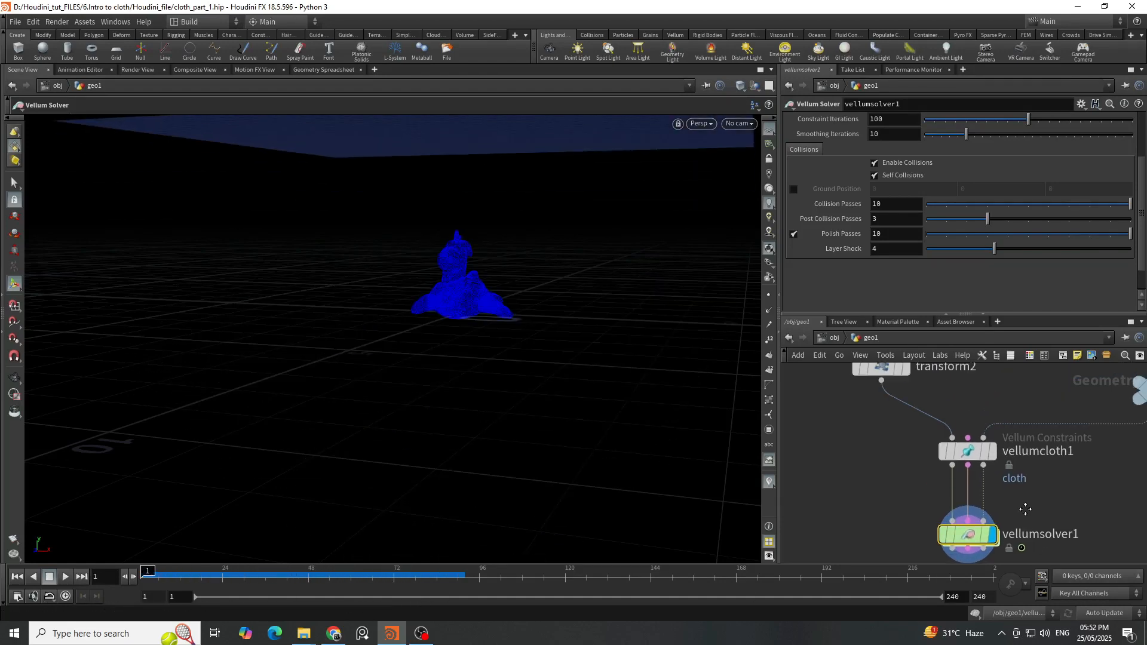
pyautogui.click(964, 474)
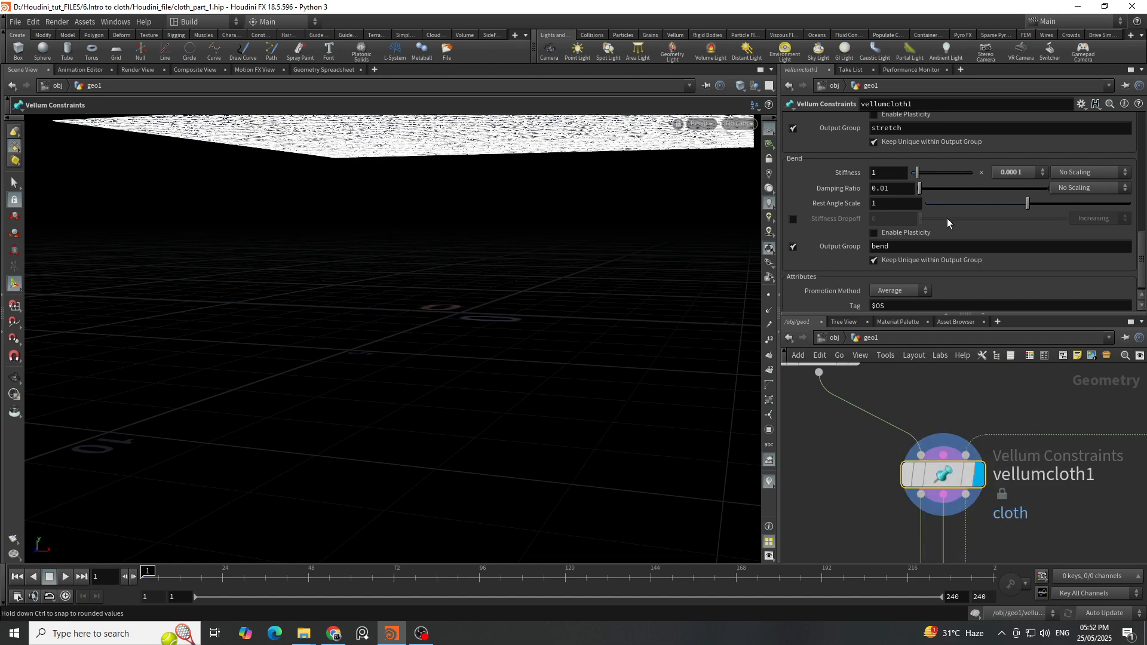
pyautogui.scroll(6, 961, 238)
pyautogui.keyDown('alt'); pyautogui.moveTo(418, 427); pyautogui.dragTo(471, 231, button='right'); pyautogui.keyUp('alt')
pyautogui.click(1027, 229)
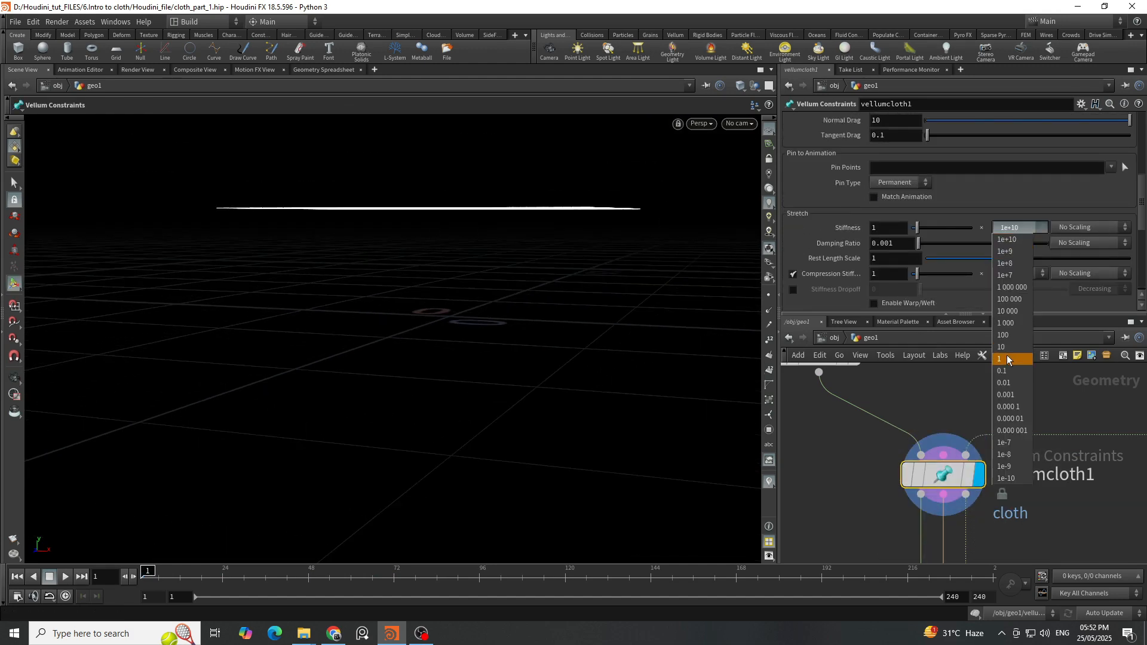
pyautogui.click(1008, 359)
pyautogui.click(1042, 231)
pyautogui.click(1011, 232)
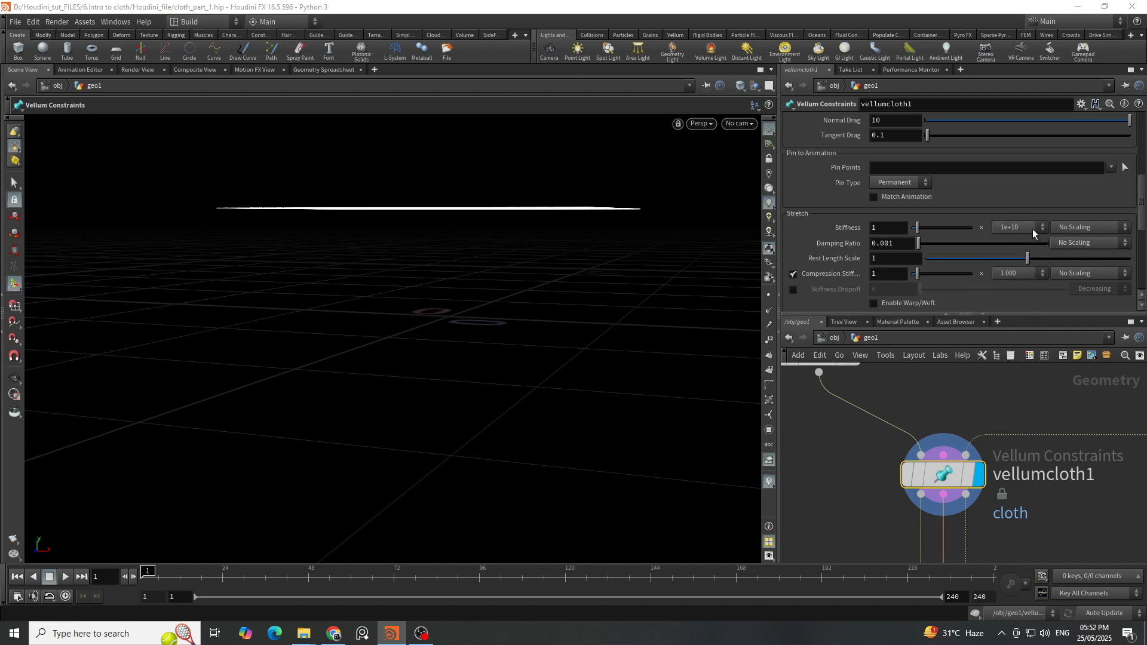
pyautogui.click(1033, 228)
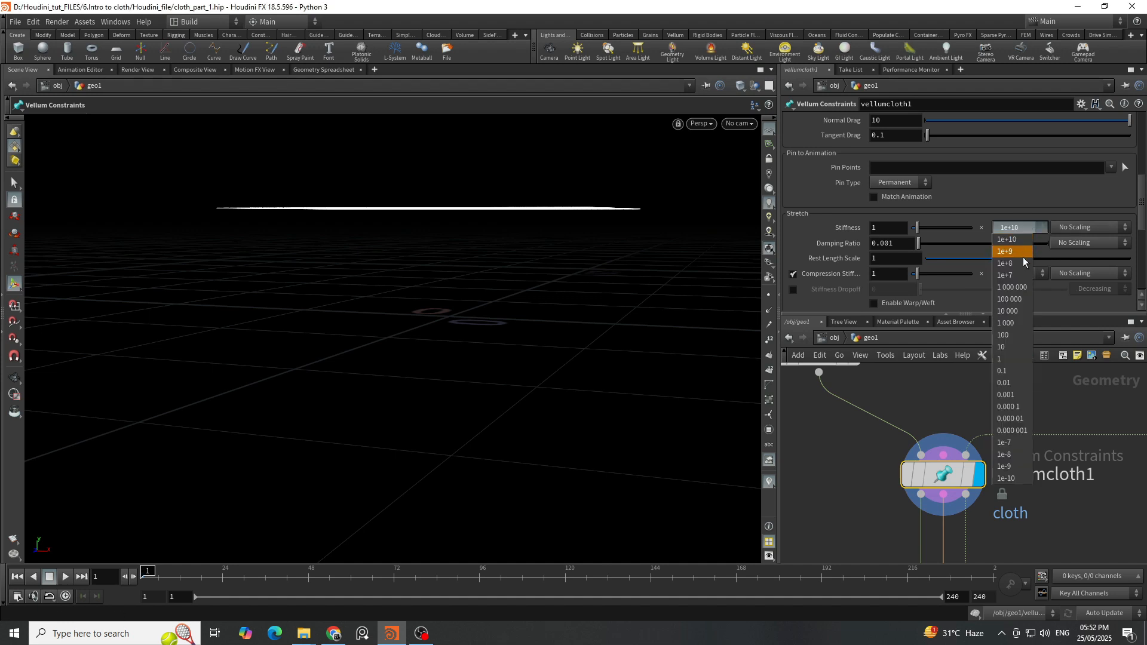
pyautogui.click(1010, 366)
# Display vellumsolver1, play the simulation with the low stretch stiffness, and return to frame 1.
pyautogui.scroll(-5, 963, 394)
pyautogui.scroll(4, 968, 453)
pyautogui.click(945, 415)
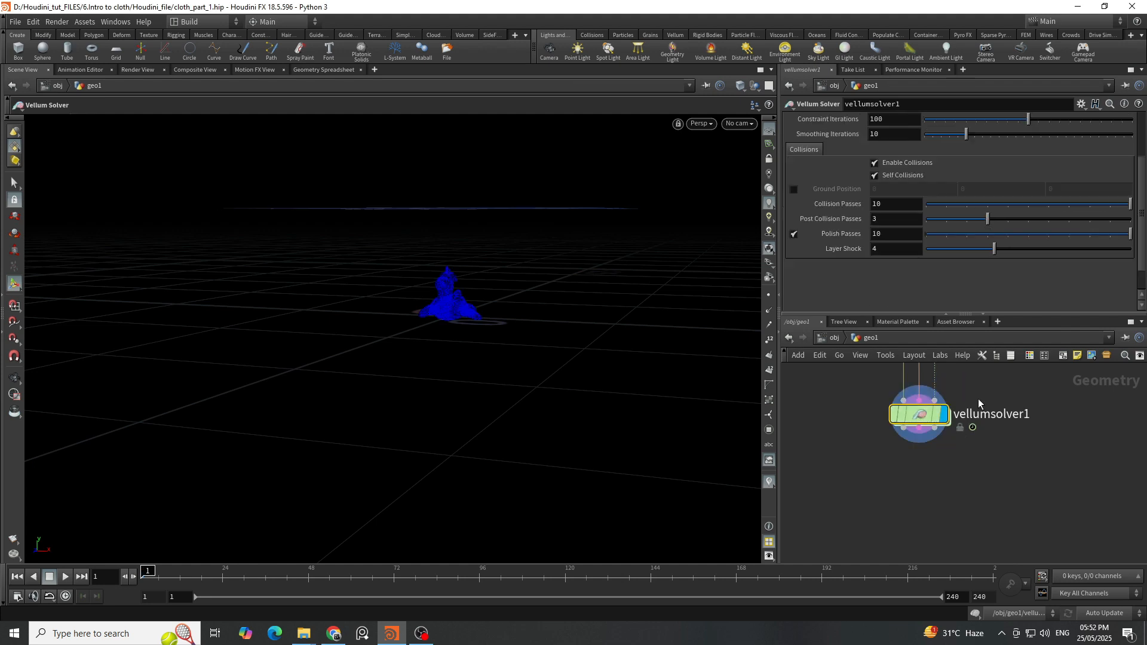
pyautogui.click(66, 577)
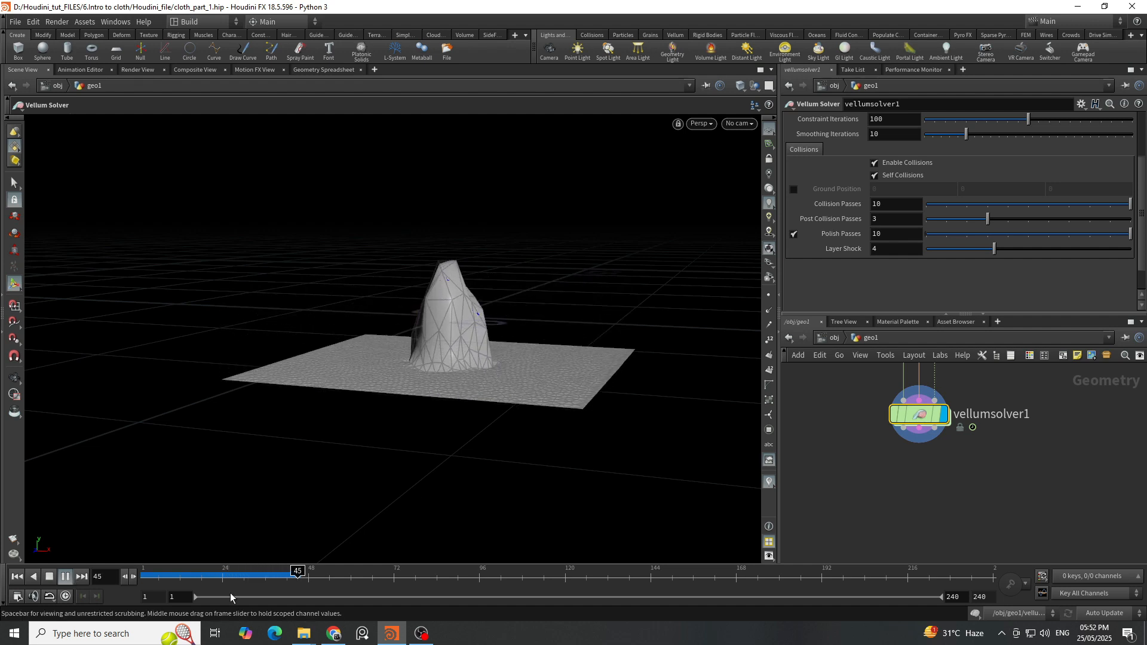
pyautogui.click(146, 583)
pyautogui.moveTo(146, 583)
pyautogui.mouseDown()
pyautogui.moveTo(285, 583)
pyautogui.moveTo(142, 583)
pyautogui.mouseUp()
# Restore vellumcloth1's stretch stiffness multiplier to 1e+10.
pyautogui.moveTo(972, 490); pyautogui.dragTo(923, 427)
pyautogui.scroll(-4, 1039, 429)
pyautogui.scroll(3, 1032, 422)
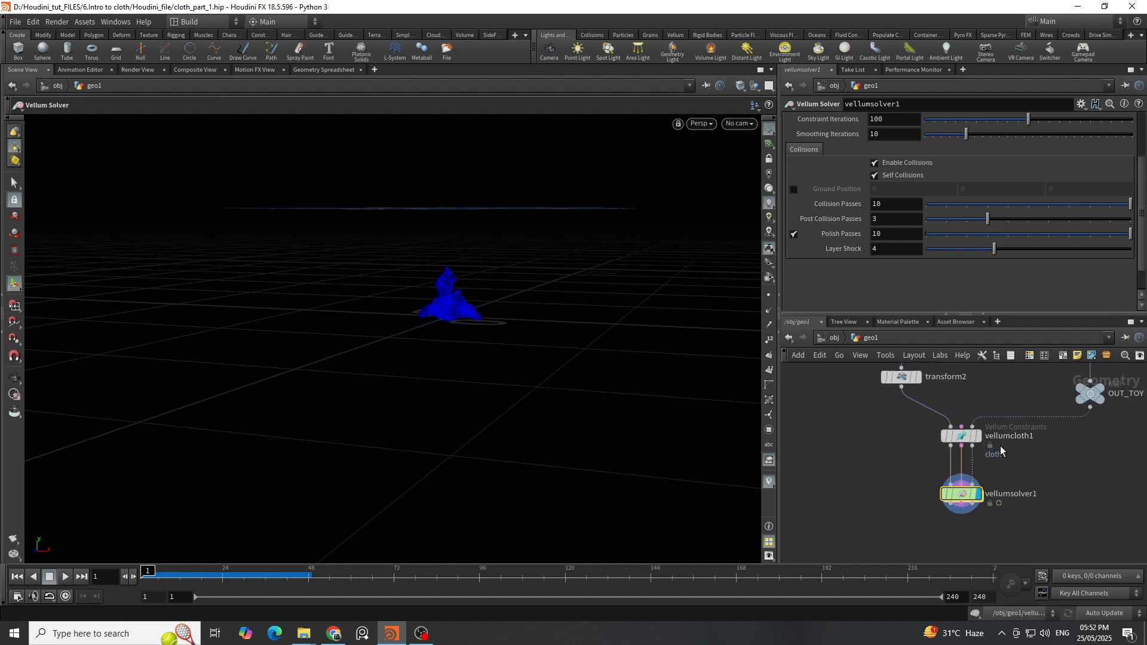
pyautogui.click(961, 436)
pyautogui.click(1023, 231)
pyautogui.click(1009, 242)
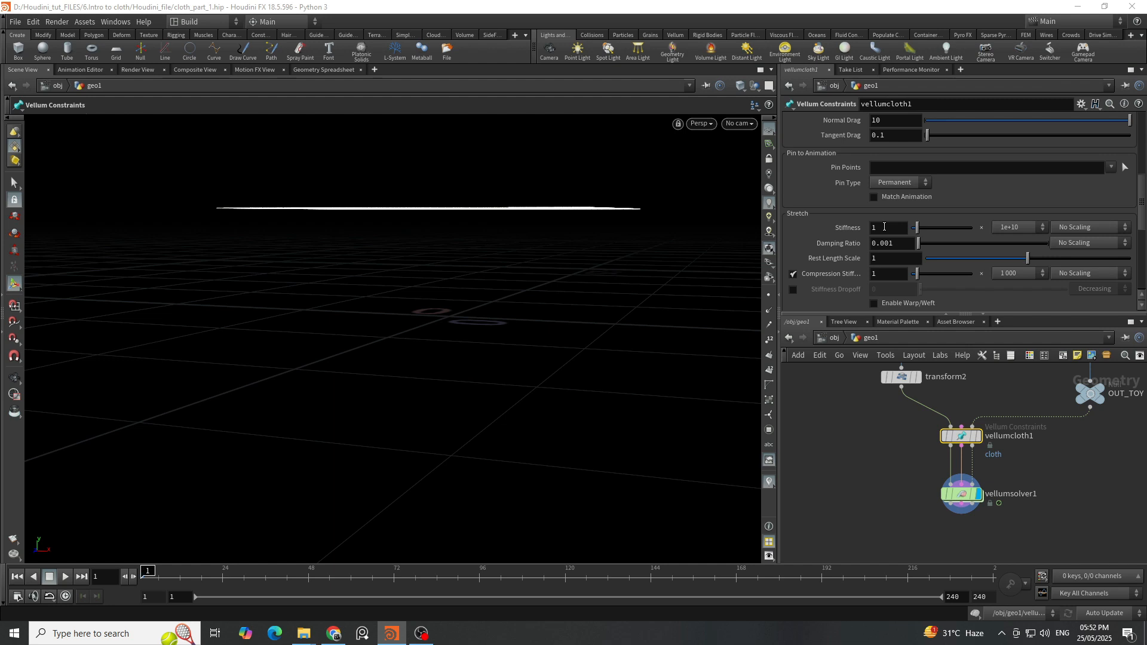
# Set vellumcloth1's base stretch stiffness value to 1e+10.
pyautogui.click(887, 227)
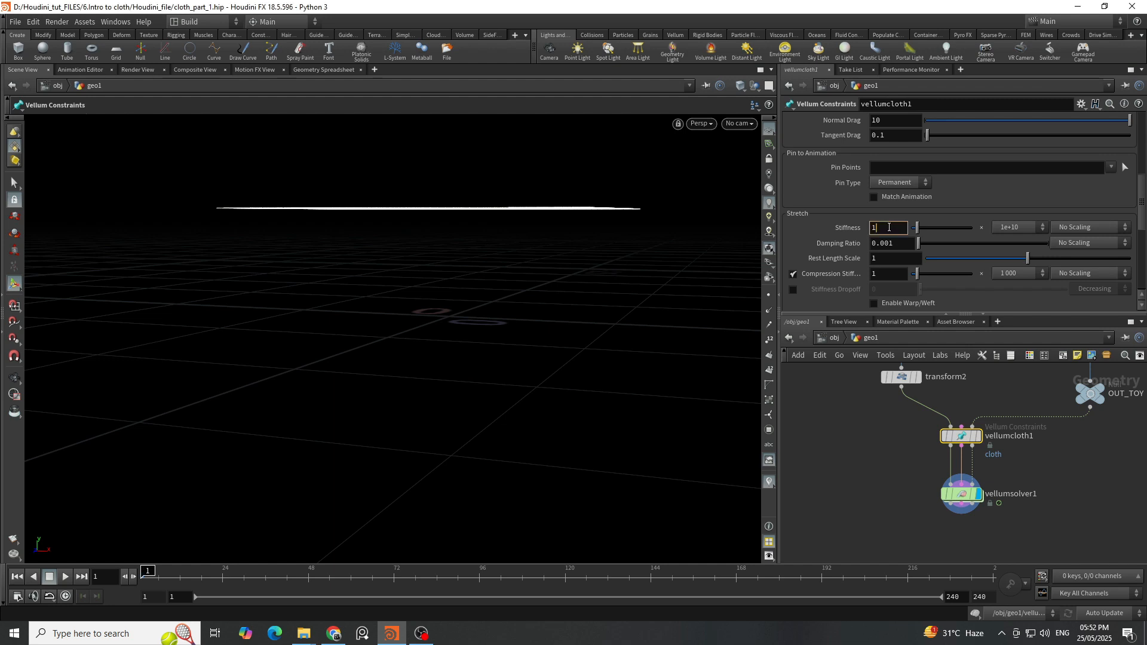
pyautogui.write('e+10')
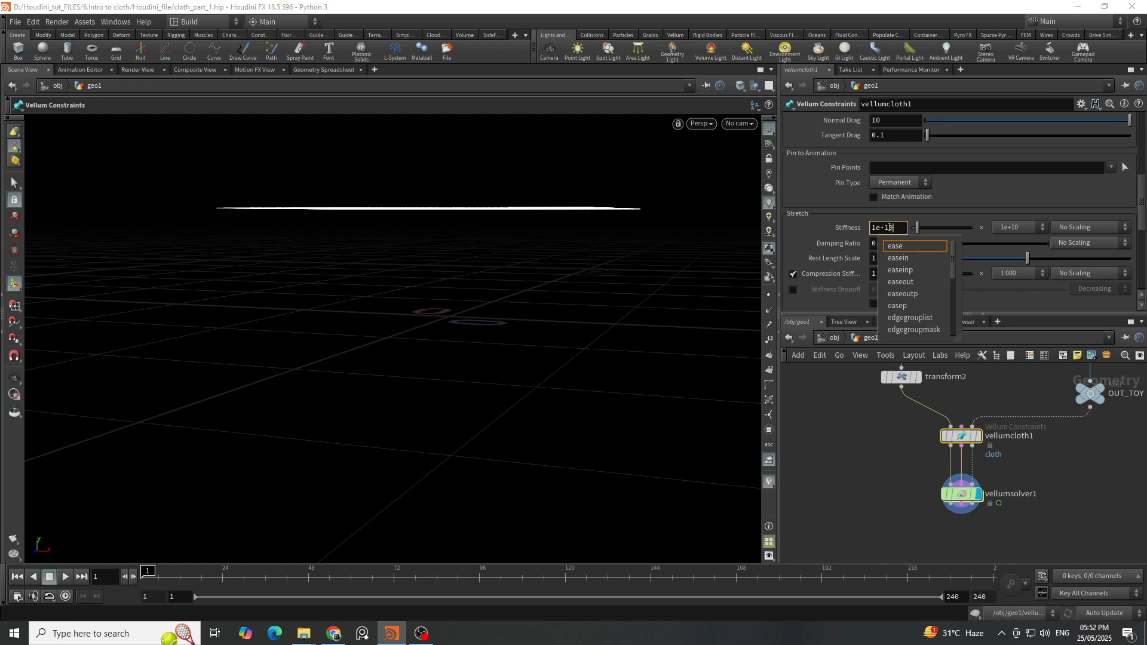
pyautogui.press('Return')
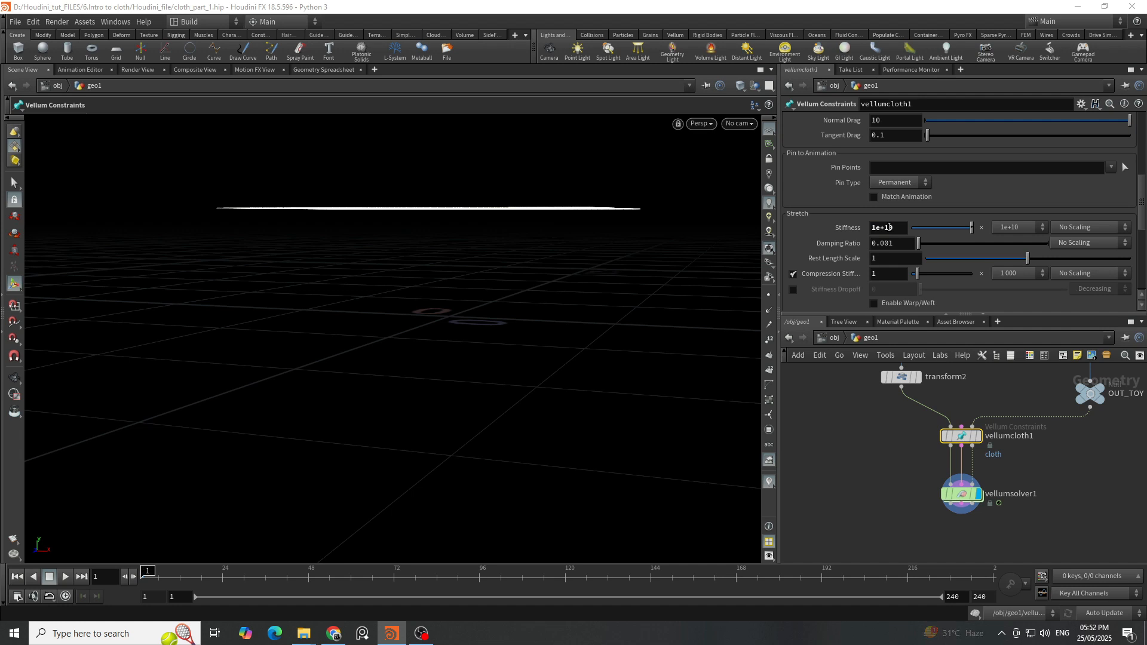
# Review vellumcloth1's bend settings, select vellumsolver1 and play the simulation, and return to frame 1.
pyautogui.scroll(-2, 889, 227)
pyautogui.moveTo(1011, 532); pyautogui.dragTo(986, 421)
pyautogui.scroll(-4, 996, 221)
pyautogui.scroll(-5, 940, 193)
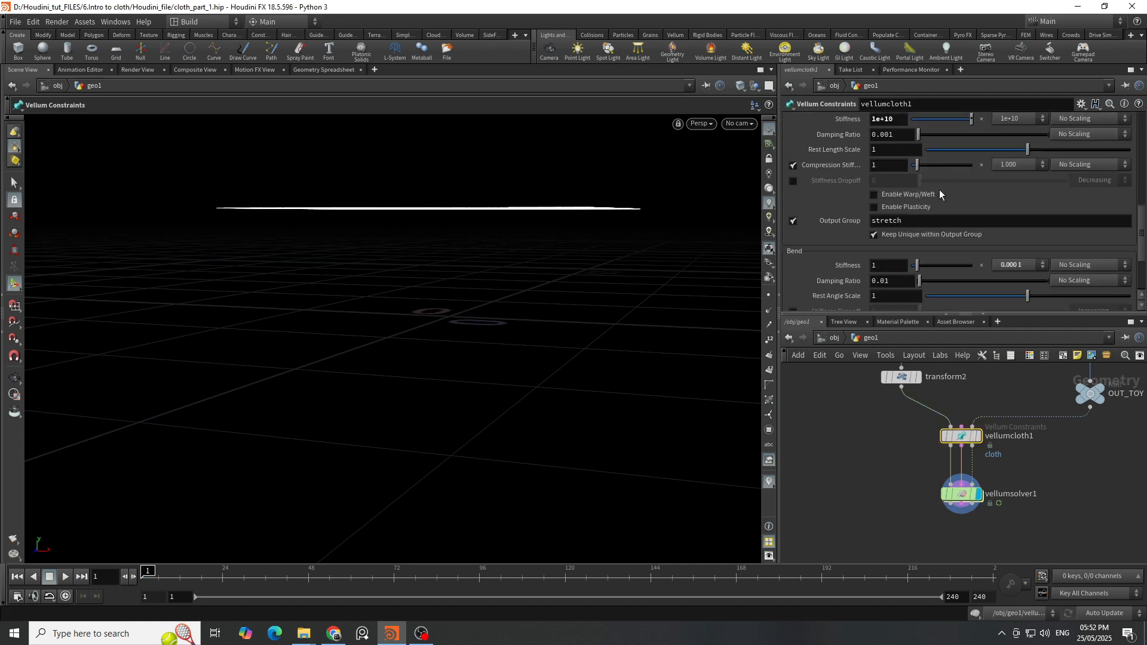
pyautogui.scroll(-5, 940, 193)
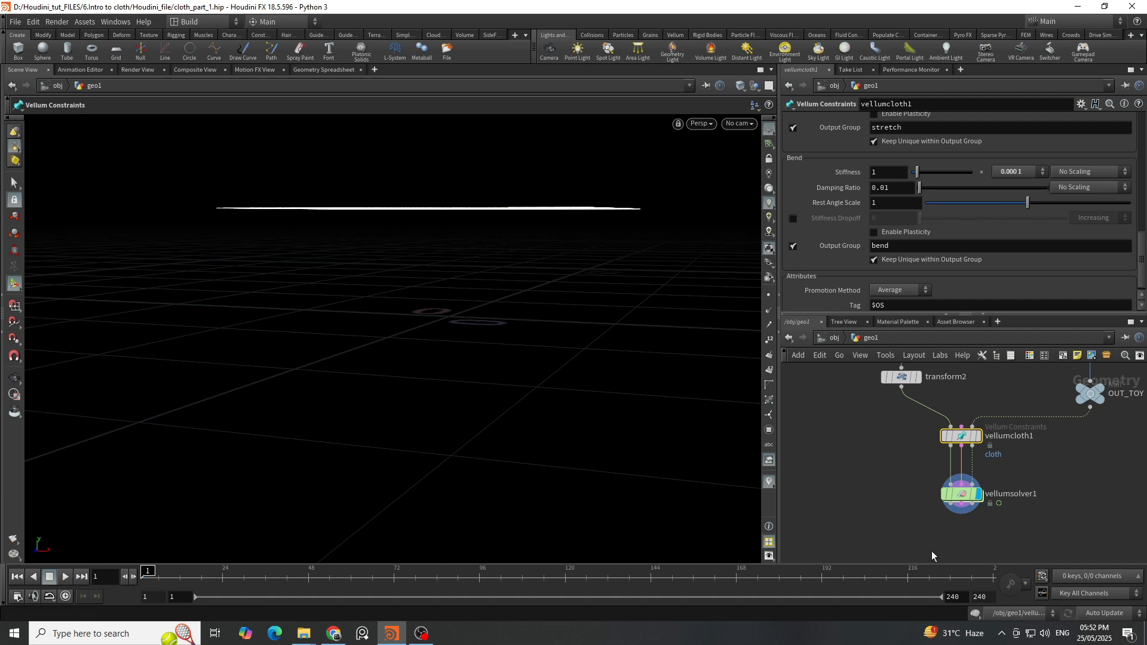
pyautogui.moveTo(1042, 477); pyautogui.dragTo(884, 509)
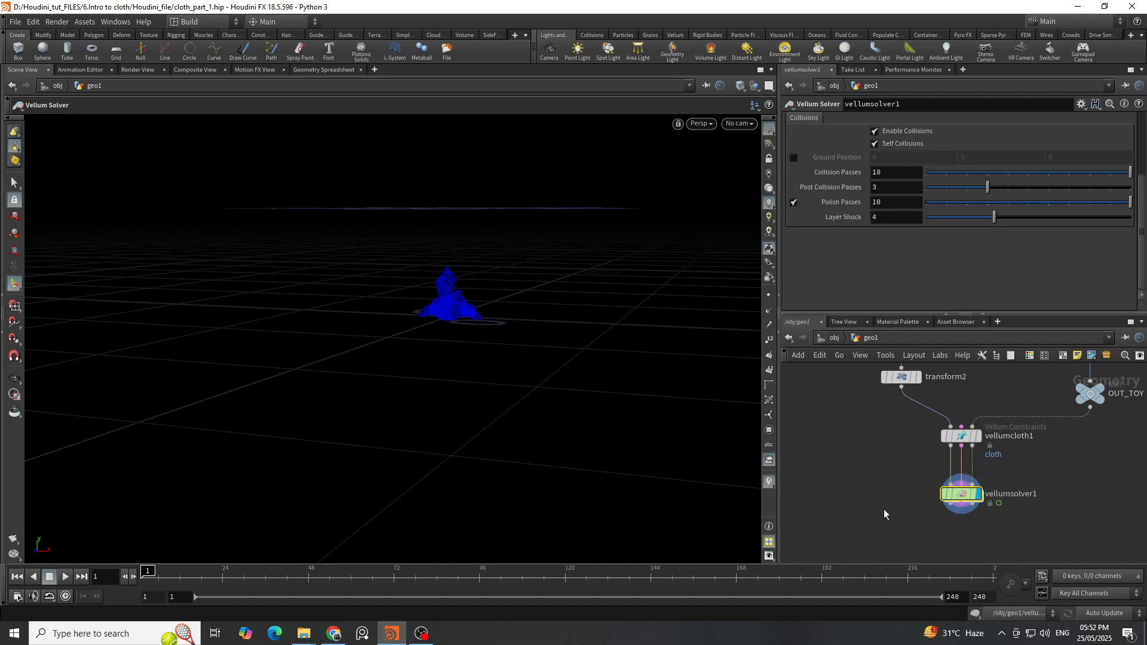
pyautogui.click(70, 577)
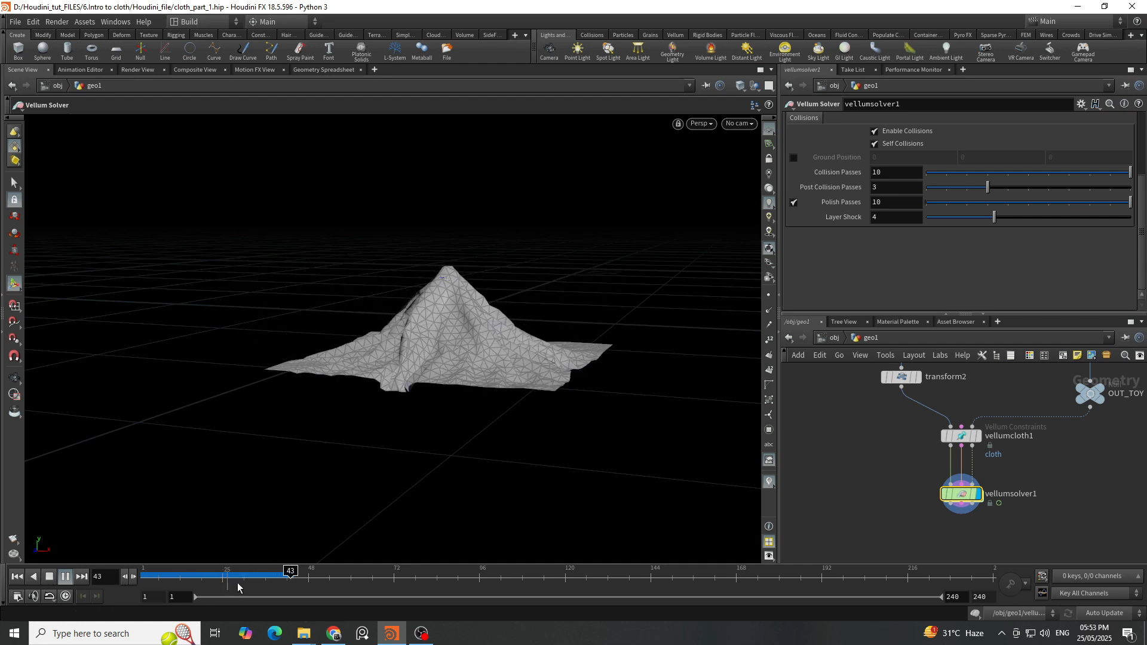
pyautogui.click(257, 575)
pyautogui.moveTo(257, 575)
pyautogui.mouseDown()
pyautogui.moveTo(280, 575)
pyautogui.moveTo(142, 577)
pyautogui.mouseUp()
# Set vellumcloth1's bend stiffness multiplier to 0.000001.
pyautogui.click(964, 437)
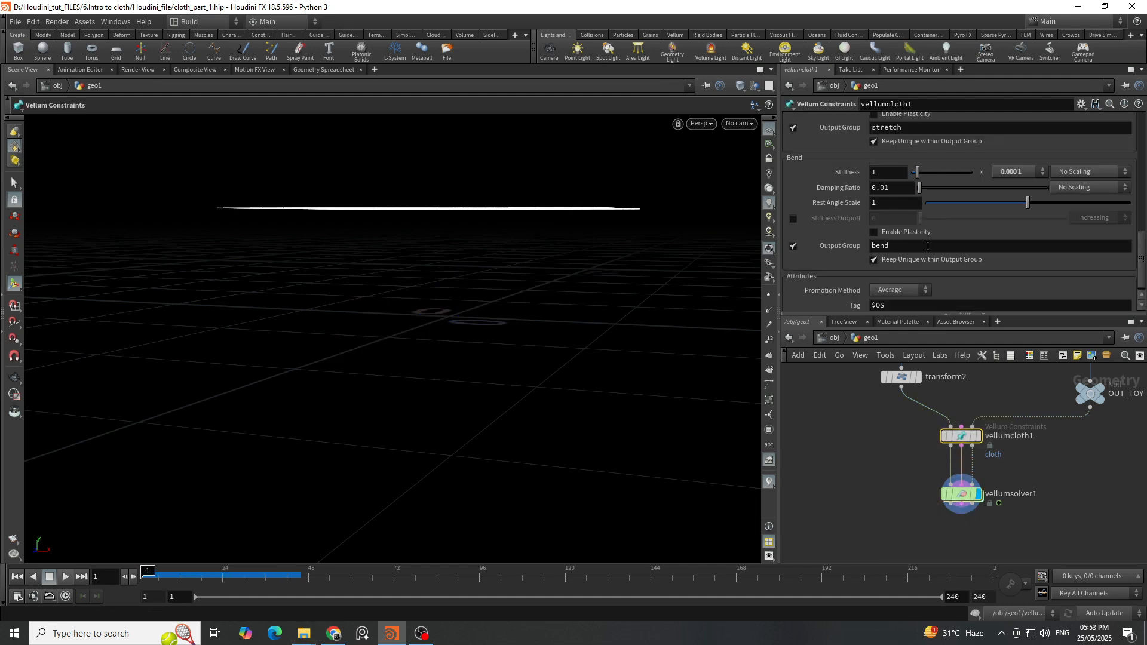
pyautogui.scroll(3, 951, 209)
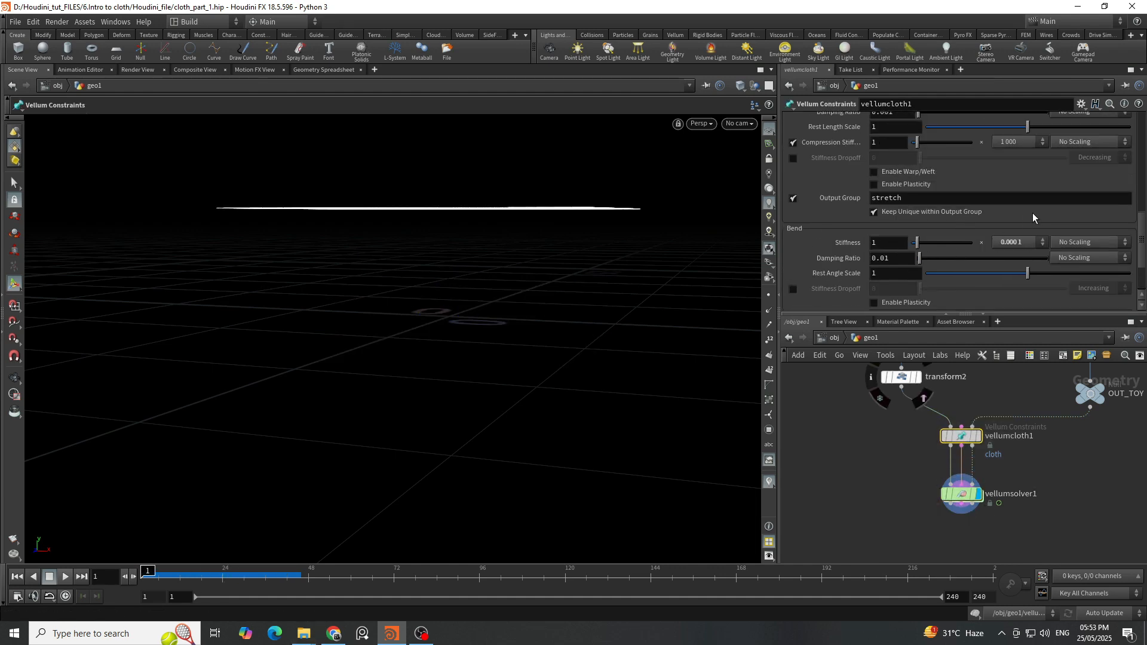
pyautogui.click(1042, 243)
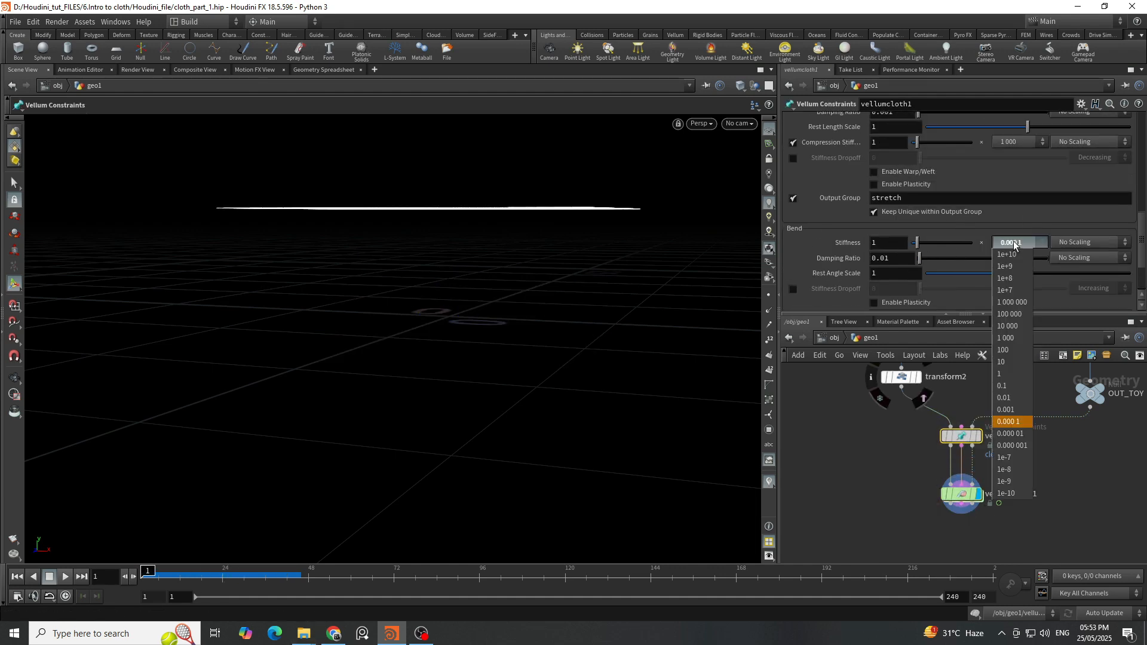
pyautogui.click(1022, 447)
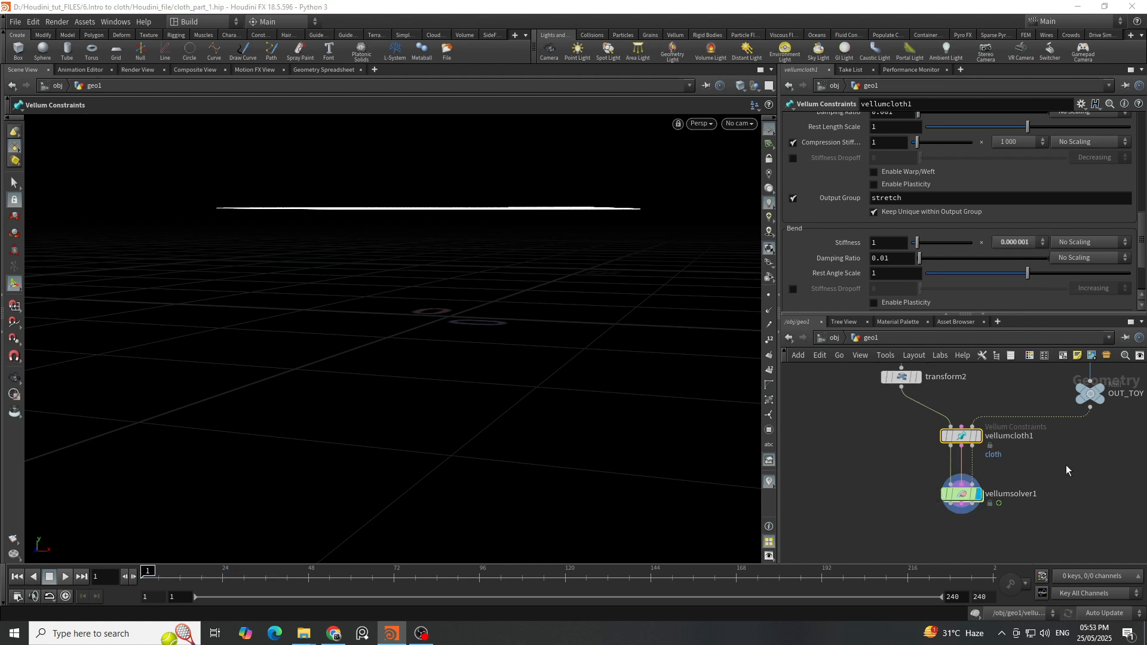
# Select vellumsolver1 and set its substeps to 3.
pyautogui.click(974, 492)
pyautogui.scroll(5, 863, 213)
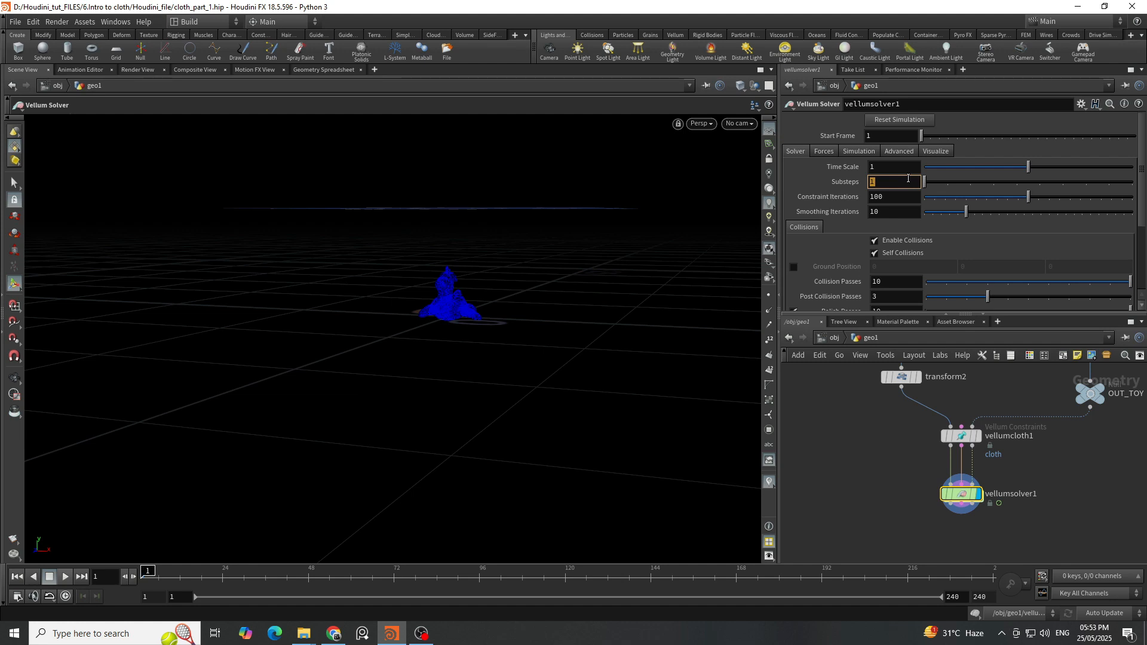
pyautogui.click(908, 178)
pyautogui.write('3')
pyautogui.press('Return')
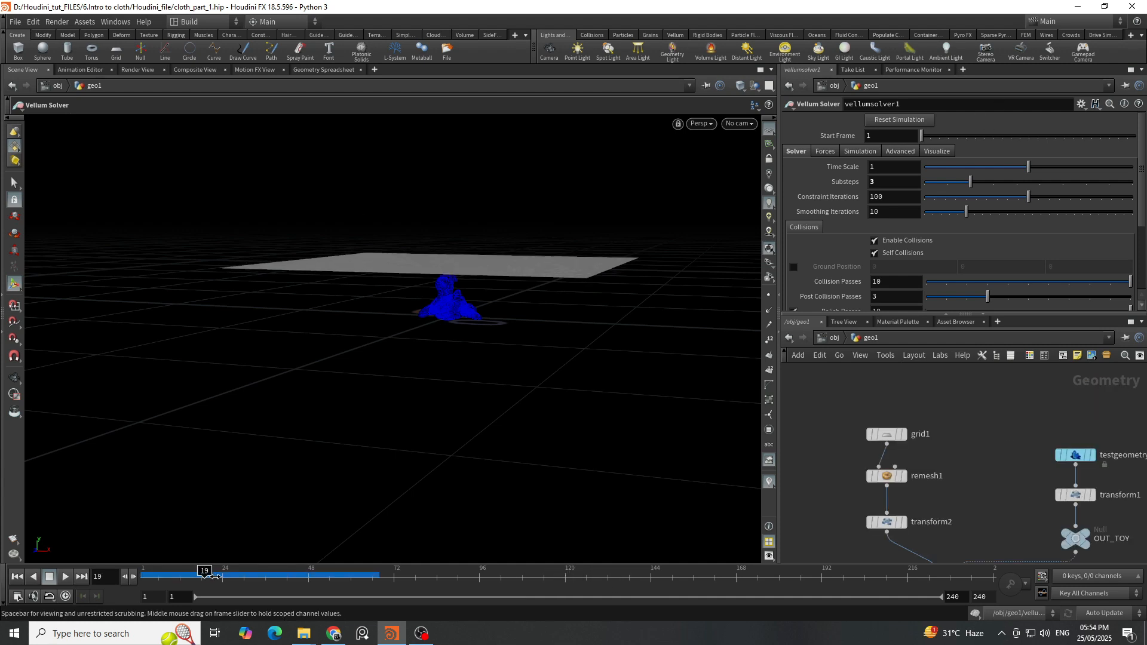
# Return to frame 1, display transform2 and show the rubber toy's transform1 as a template beneath it.
pyautogui.moveTo(206, 579); pyautogui.dragTo(148, 586)
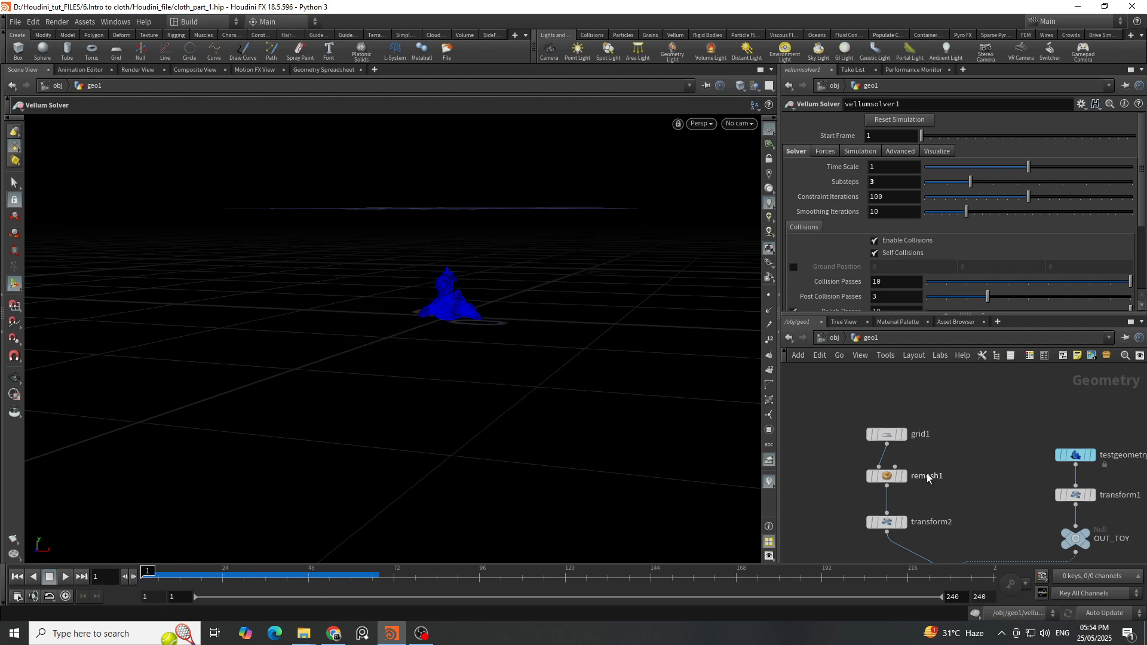
pyautogui.moveTo(934, 466); pyautogui.dragTo(963, 442, button='middle')
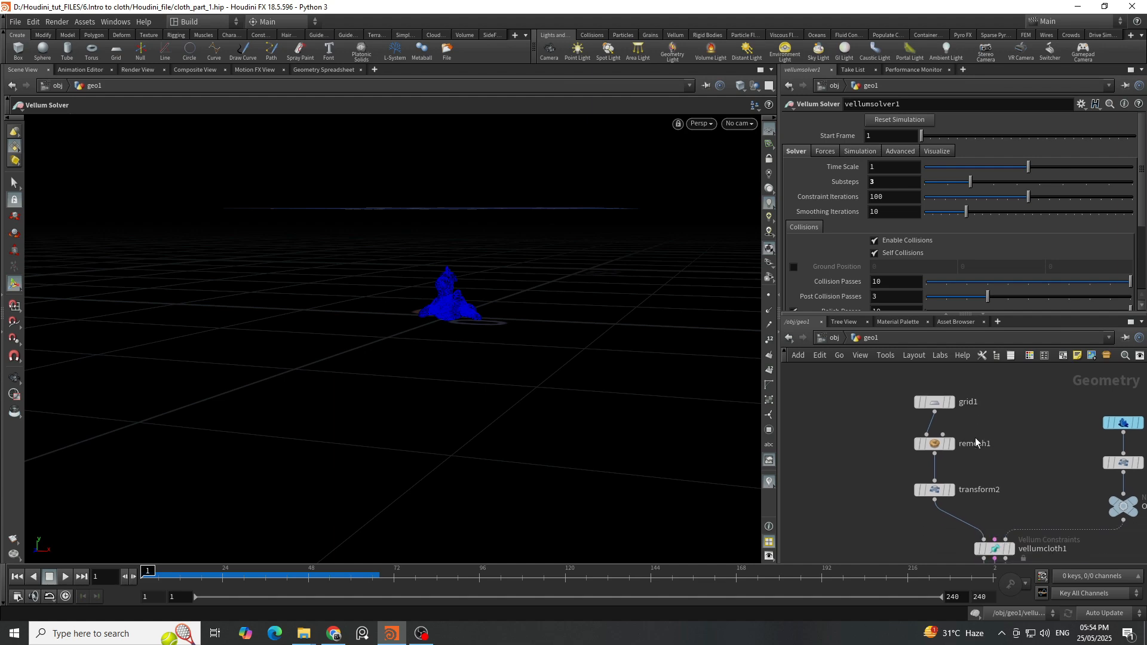
pyautogui.click(930, 505)
pyautogui.moveTo(995, 479); pyautogui.dragTo(869, 532)
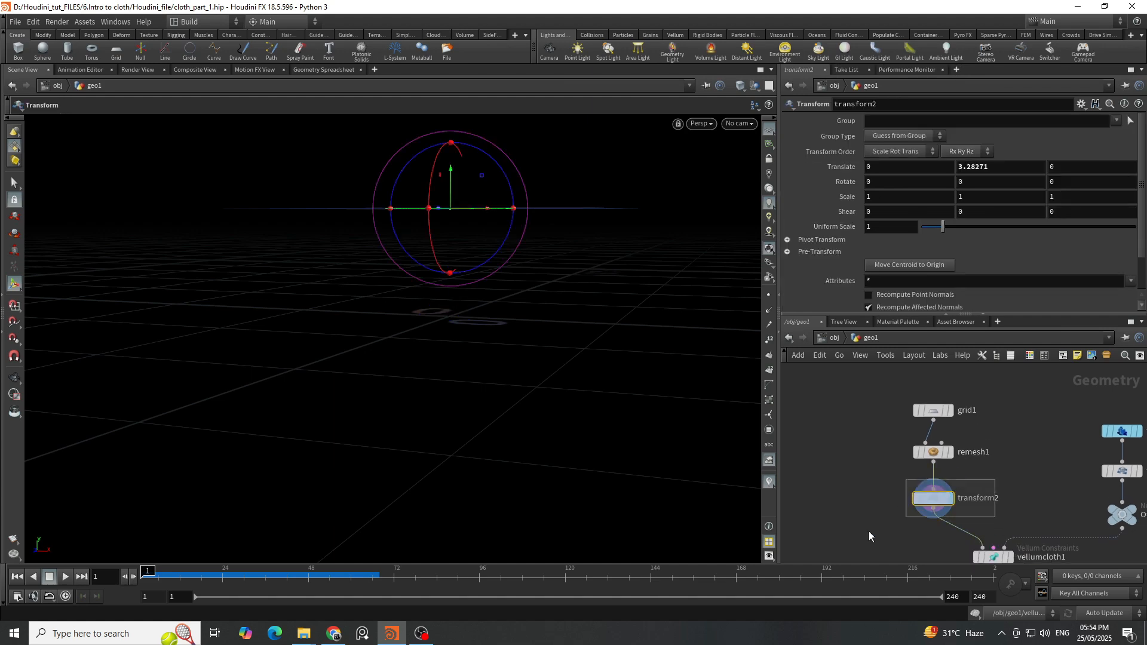
pyautogui.click(1143, 493)
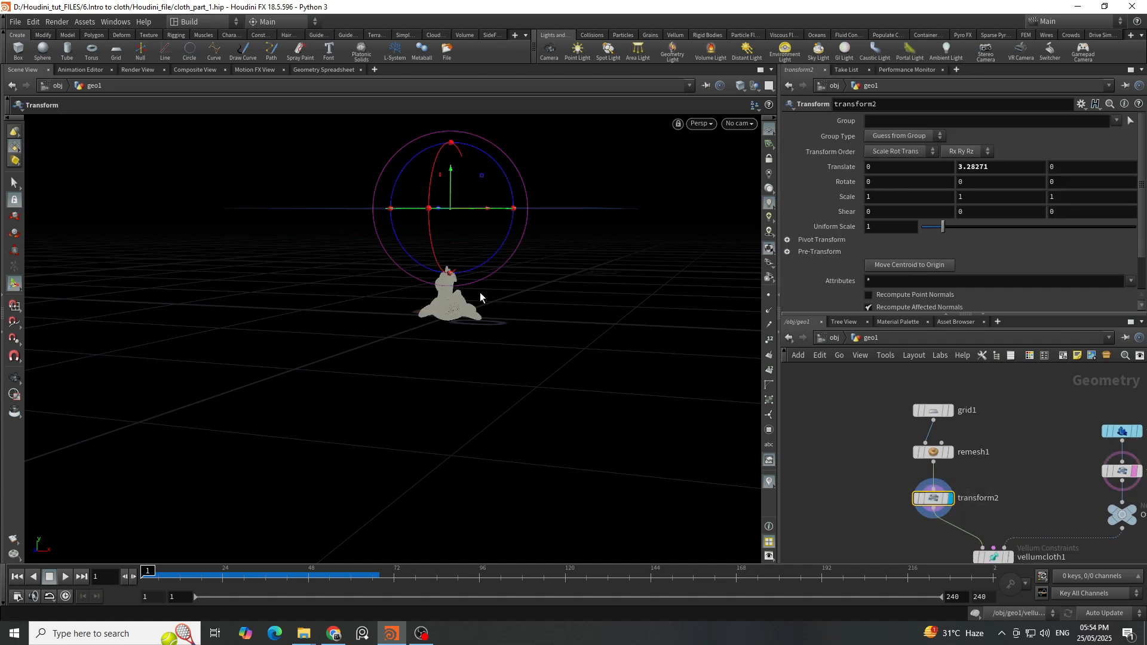
pyautogui.keyDown('alt'); pyautogui.moveTo(486, 318); pyautogui.dragTo(443, 379); pyautogui.keyUp('alt')
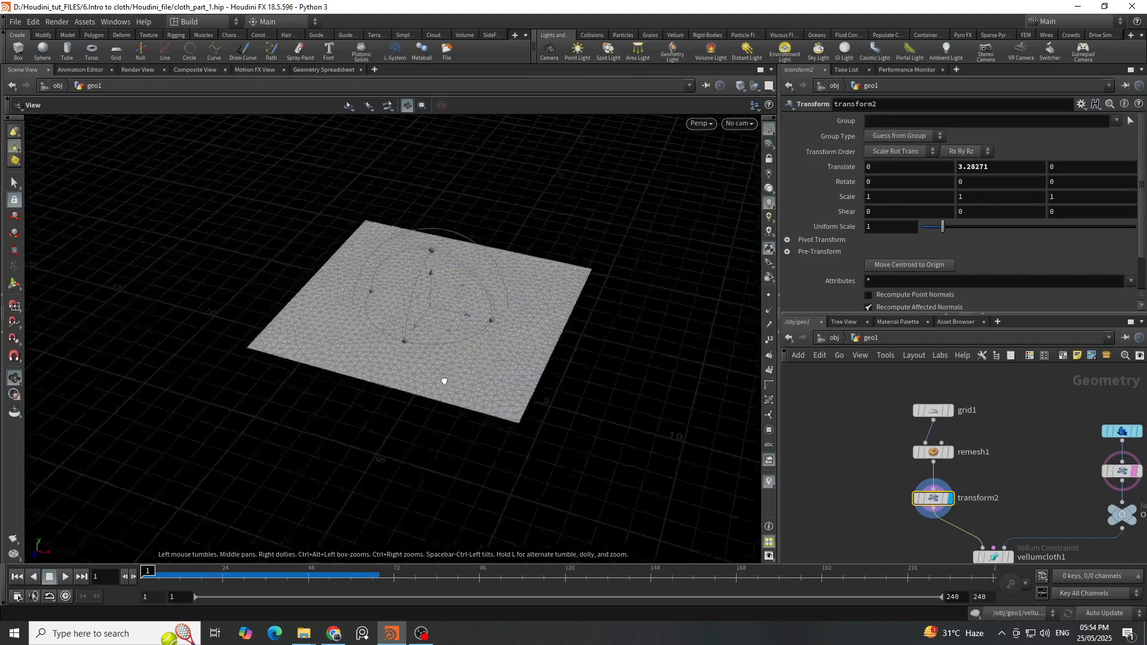
# Shrink grid1 to about 5.3 units wide in X and shorten its other dimension symmetrically about the centre.
pyautogui.click(950, 411)
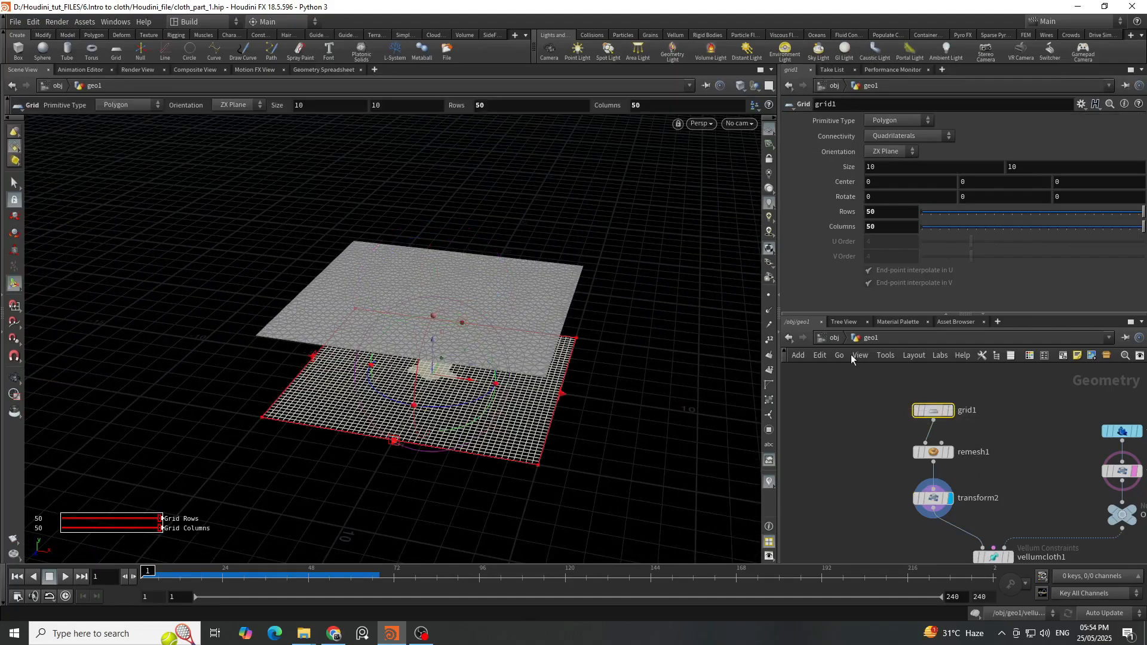
pyautogui.moveTo(561, 398); pyautogui.dragTo(500, 384)
pyautogui.hotkey('ctrl', 'z')
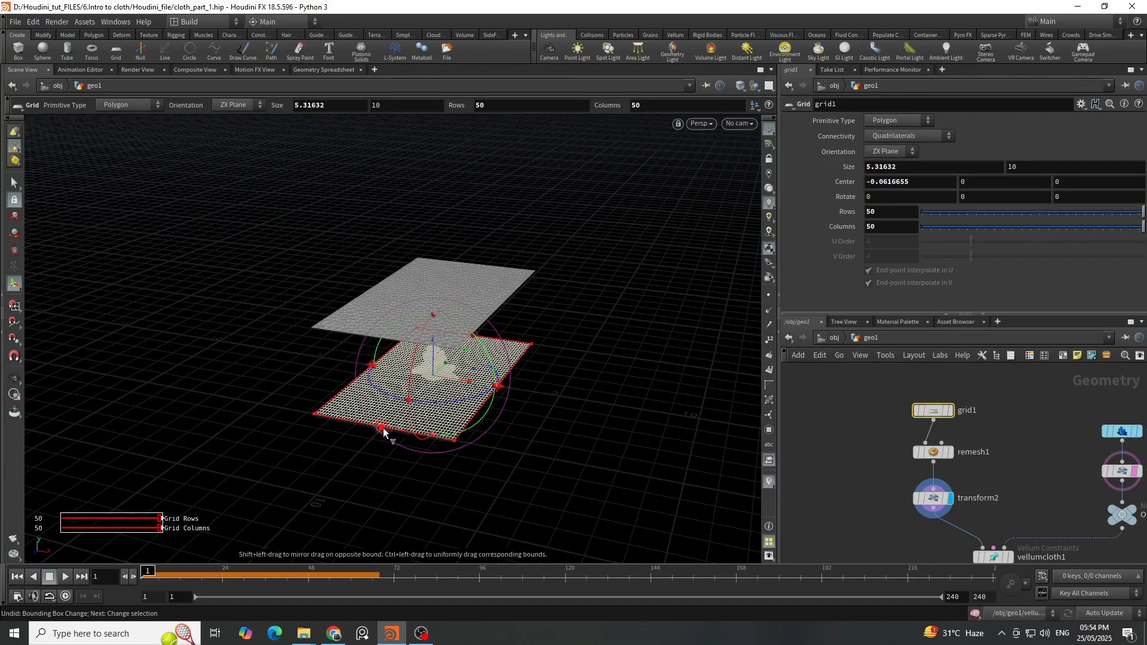
pyautogui.moveTo(382, 428)
pyautogui.keyDown('shift'); pyautogui.mouseDown()
pyautogui.moveTo(414, 412)
pyautogui.moveTo(400, 418)
pyautogui.mouseUp(); pyautogui.keyUp('shift')
# Set remesh1's target size to 0.16 and select transform2.
pyautogui.click(932, 453)
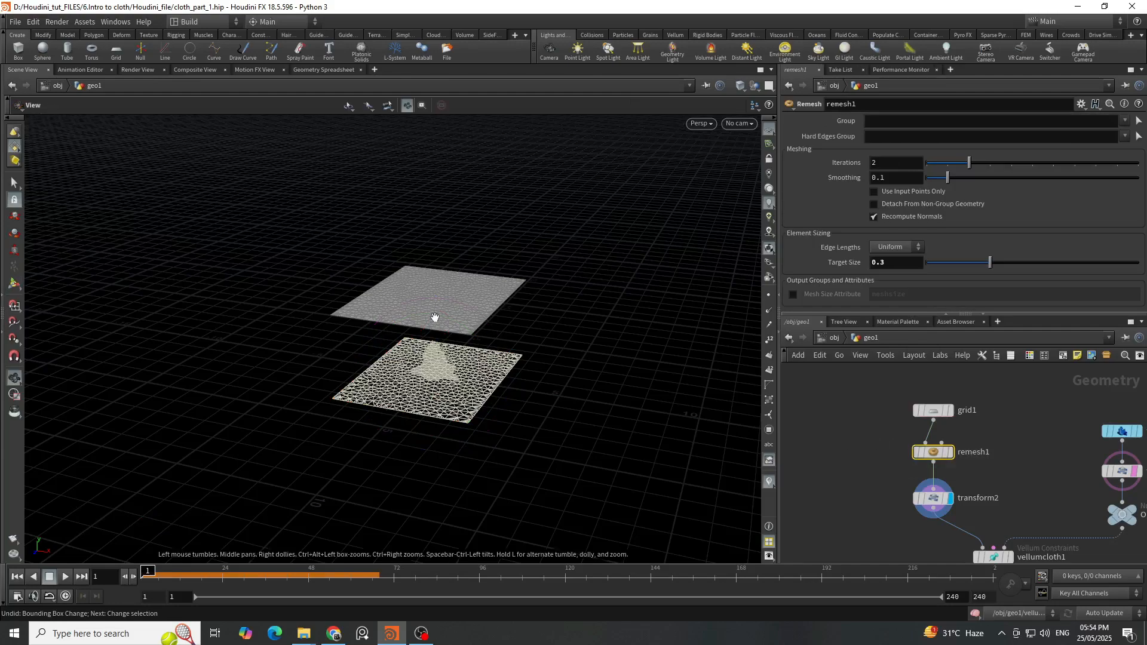
pyautogui.scroll(-3, 957, 418)
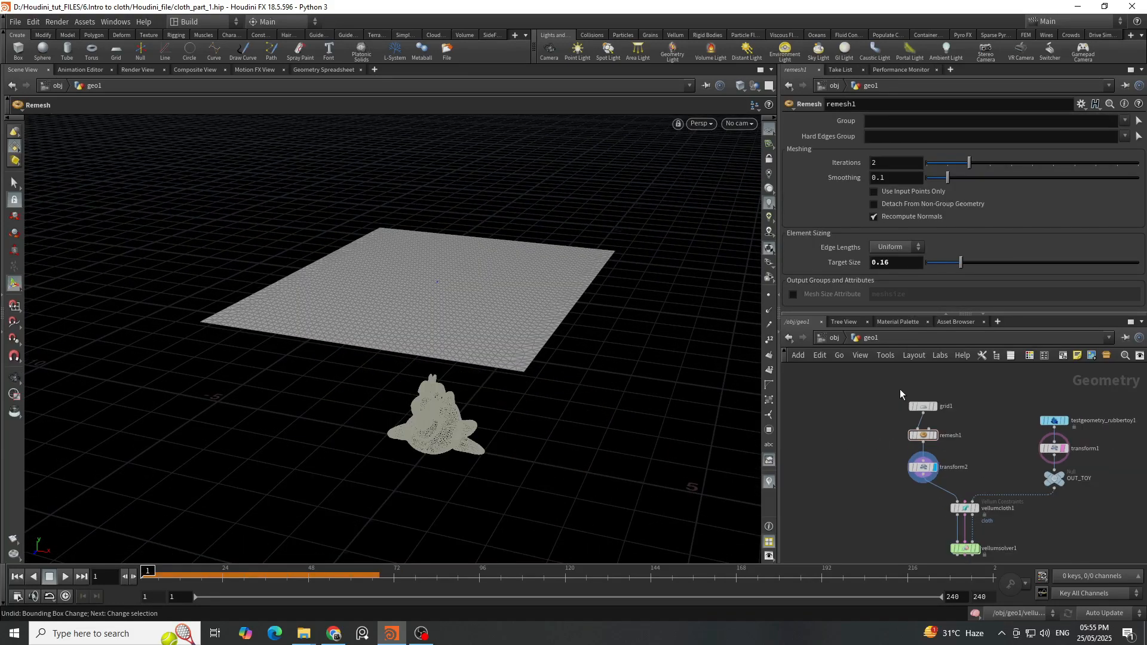
pyautogui.click(920, 454)
pyautogui.scroll(3, 977, 521)
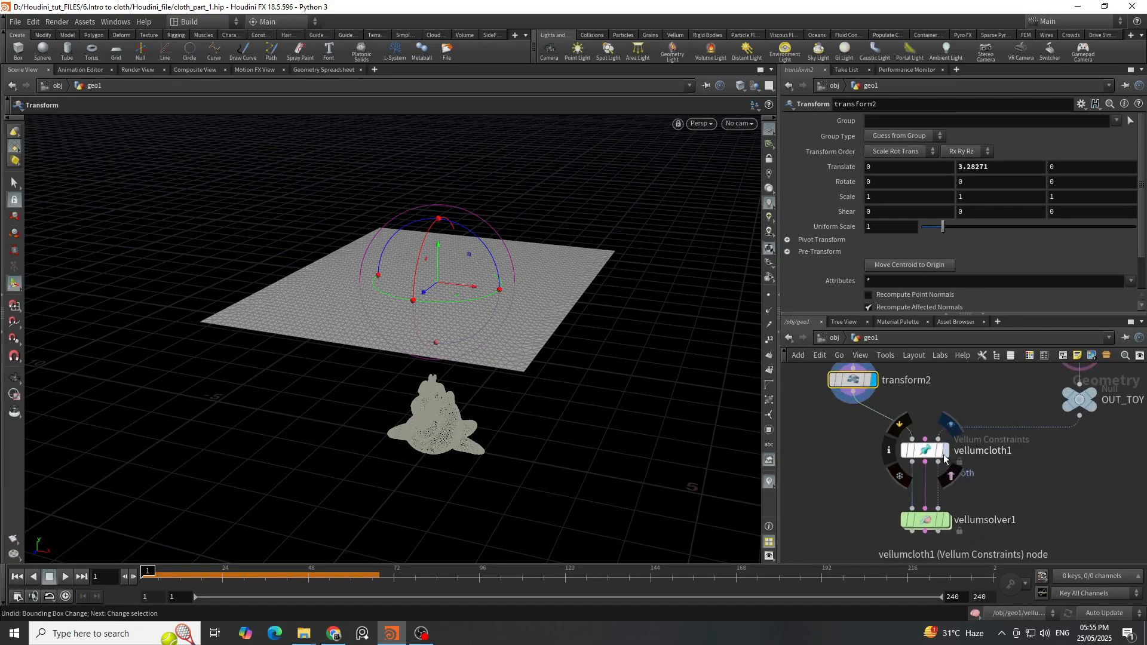
# Display vellumcloth1 and then vellumsolver1, and enable the solver's ground position at 0, 0, 0.
pyautogui.click(925, 451)
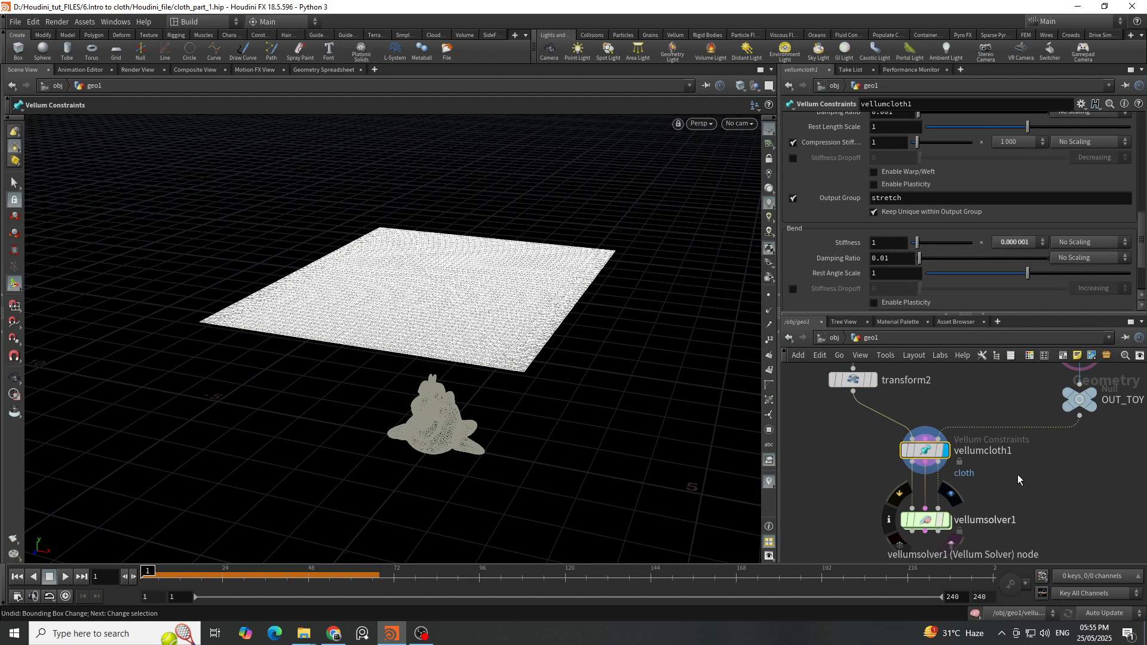
pyautogui.click(947, 522)
pyautogui.moveTo(1031, 488); pyautogui.dragTo(1046, 454, button='middle')
pyautogui.click(941, 488)
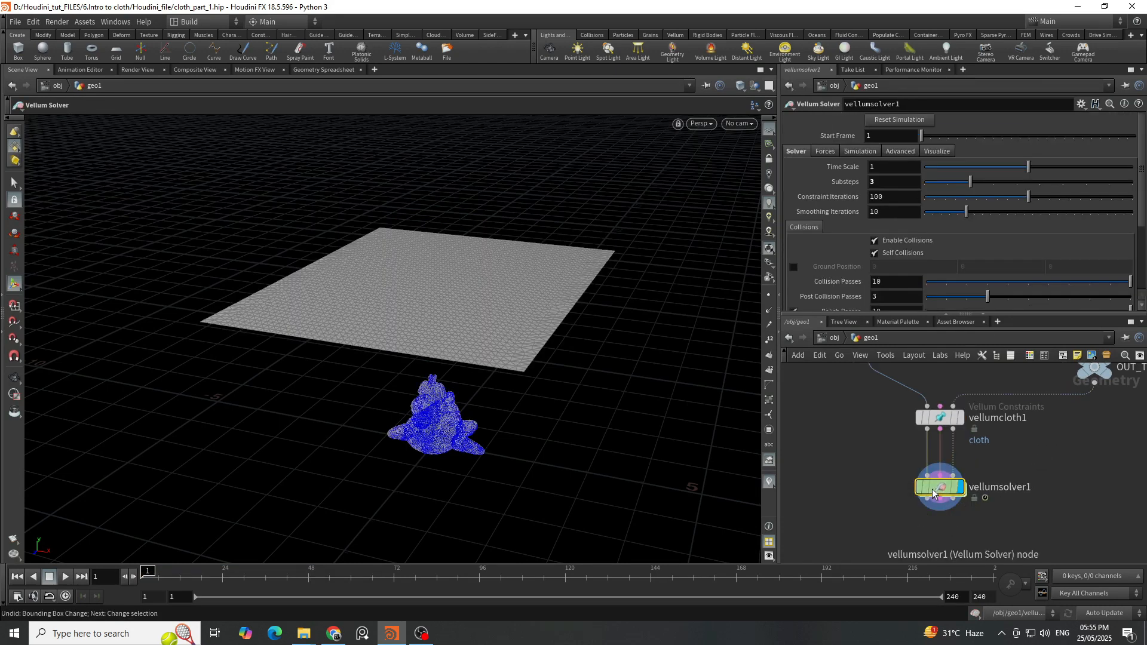
pyautogui.moveTo(1031, 461); pyautogui.dragTo(861, 508)
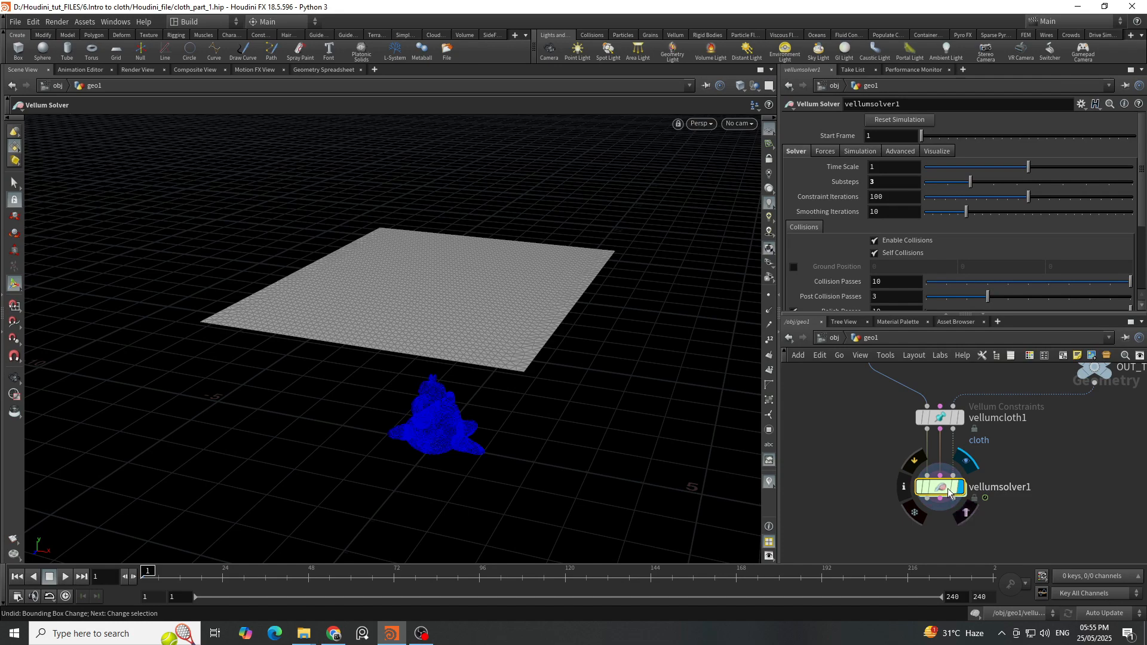
pyautogui.moveTo(1035, 449); pyautogui.dragTo(949, 509)
pyautogui.click(794, 267)
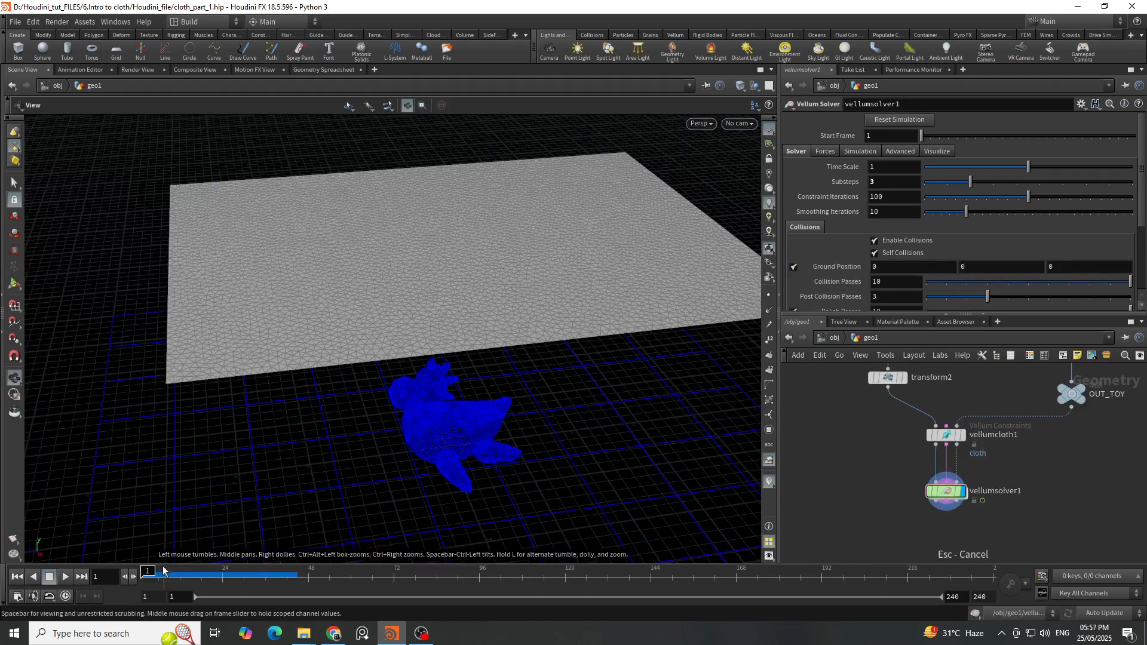
# Scrub through the simulated frames up to 42 and examine the cloth's folds over the toy from several angles.
pyautogui.moveTo(145, 572); pyautogui.dragTo(275, 601)
pyautogui.moveTo(396, 528); pyautogui.dragTo(316, 504)
pyautogui.moveTo(269, 574); pyautogui.dragTo(287, 577)
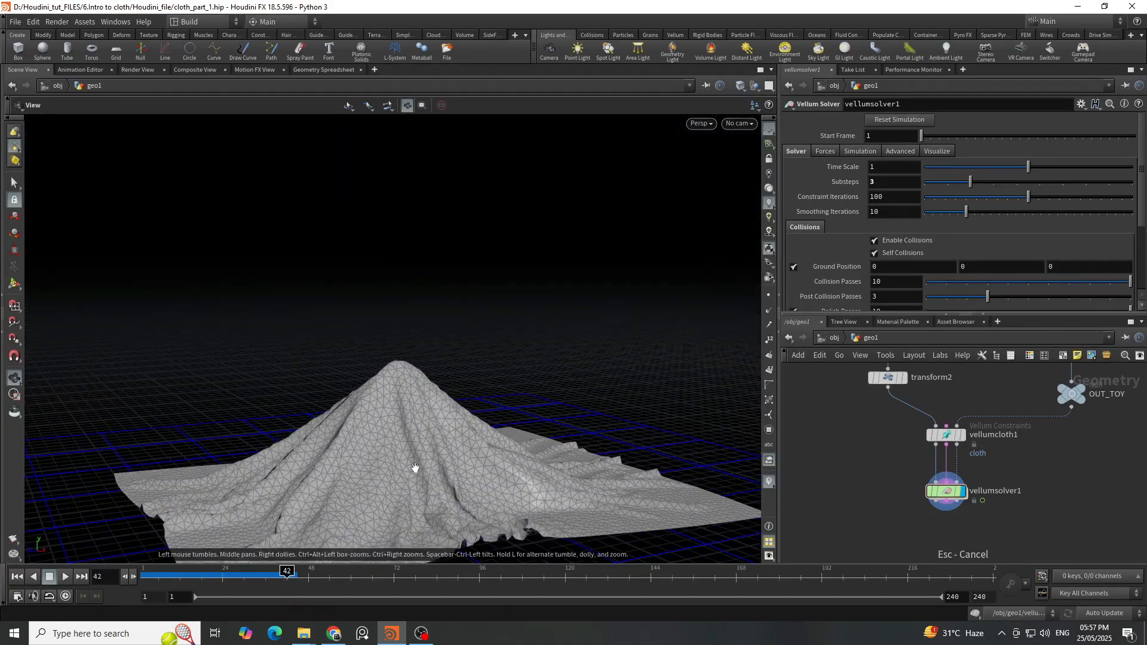
pyautogui.moveTo(414, 468); pyautogui.dragTo(371, 404)
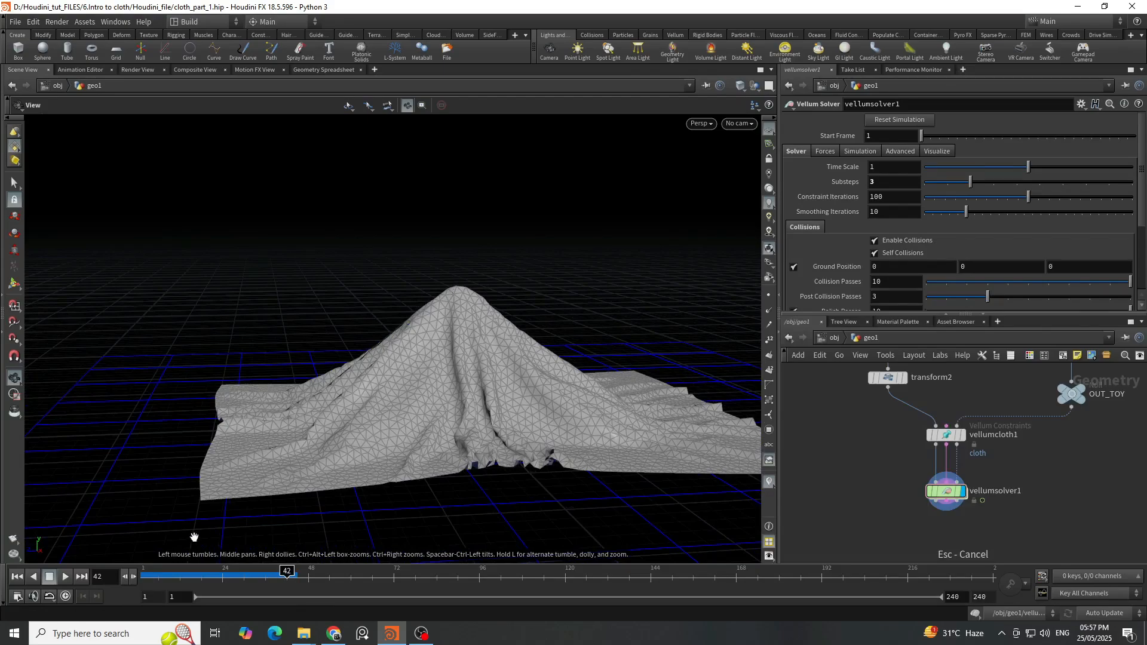
pyautogui.moveTo(229, 573); pyautogui.dragTo(285, 594)
pyautogui.moveTo(630, 341); pyautogui.dragTo(287, 430)
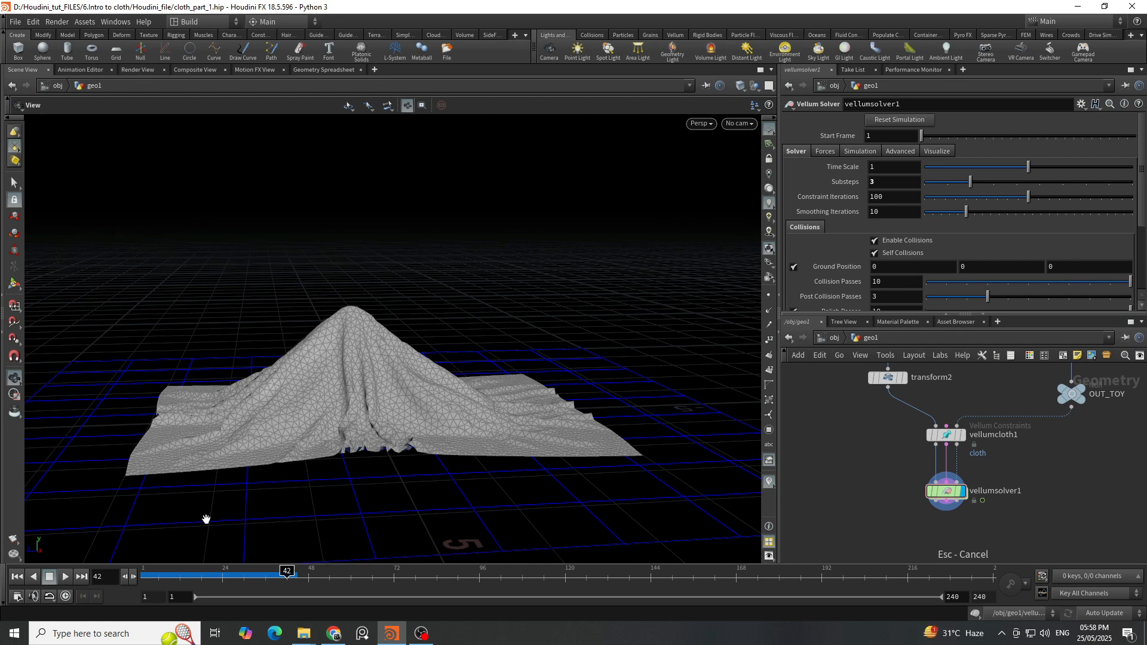
pyautogui.click(170, 575)
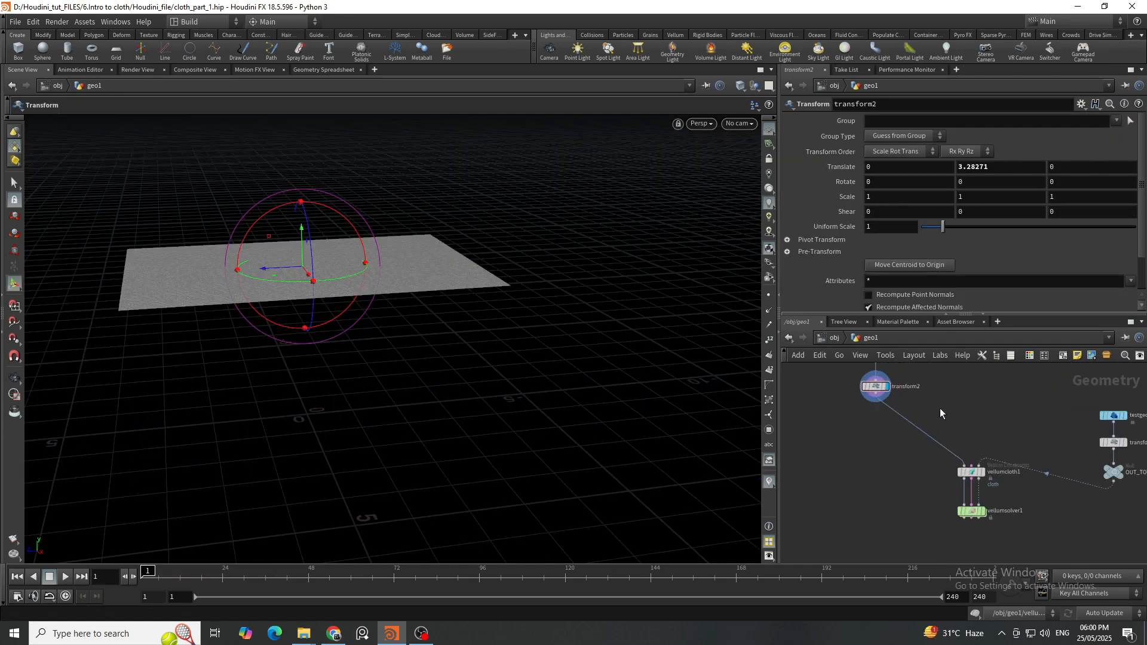
# Add a Box node beside the grid1 and remesh1 chain.
pyautogui.scroll(2, 941, 409)
pyautogui.moveTo(940, 410); pyautogui.dragTo(976, 506, button='middle')
pyautogui.scroll(1, 978, 413)
pyautogui.press('Tab')
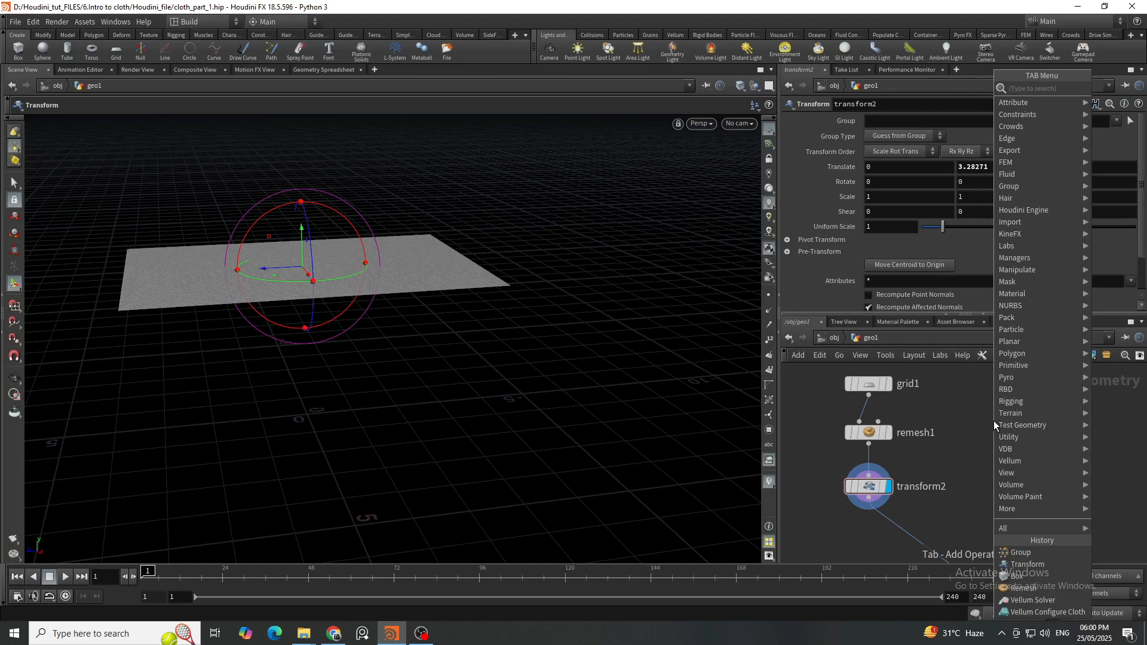
pyautogui.write('box')
pyautogui.press('Return')
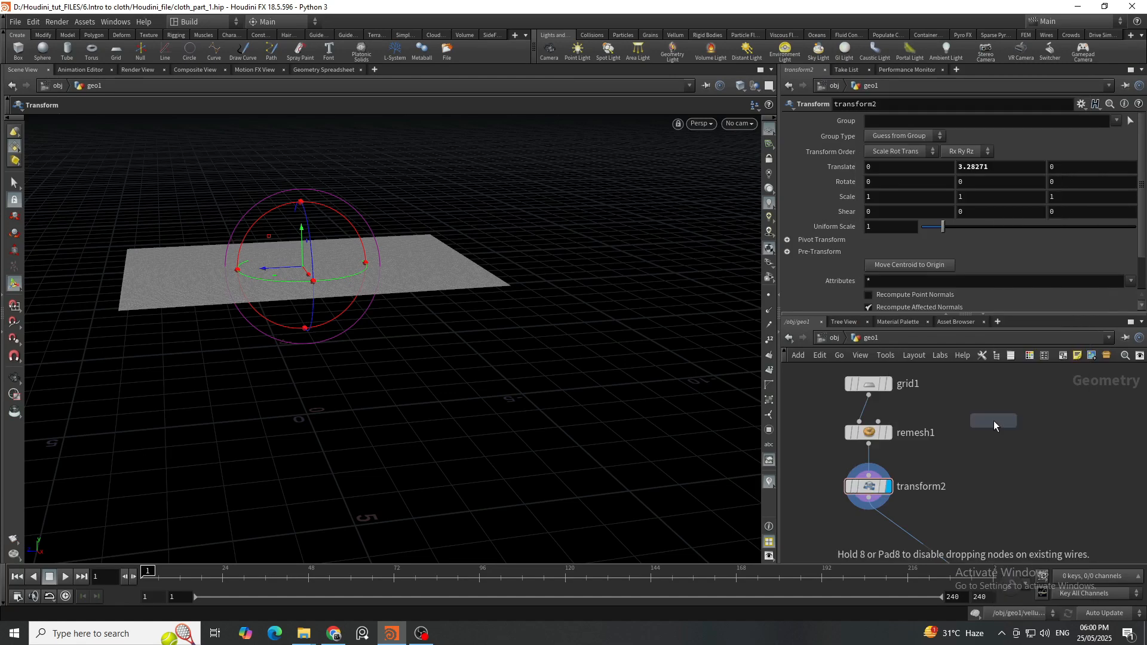
pyautogui.click(995, 422)
pyautogui.click(993, 433)
# Add a Transform node below box1, wired to its output, and display it.
pyautogui.press('Tab')
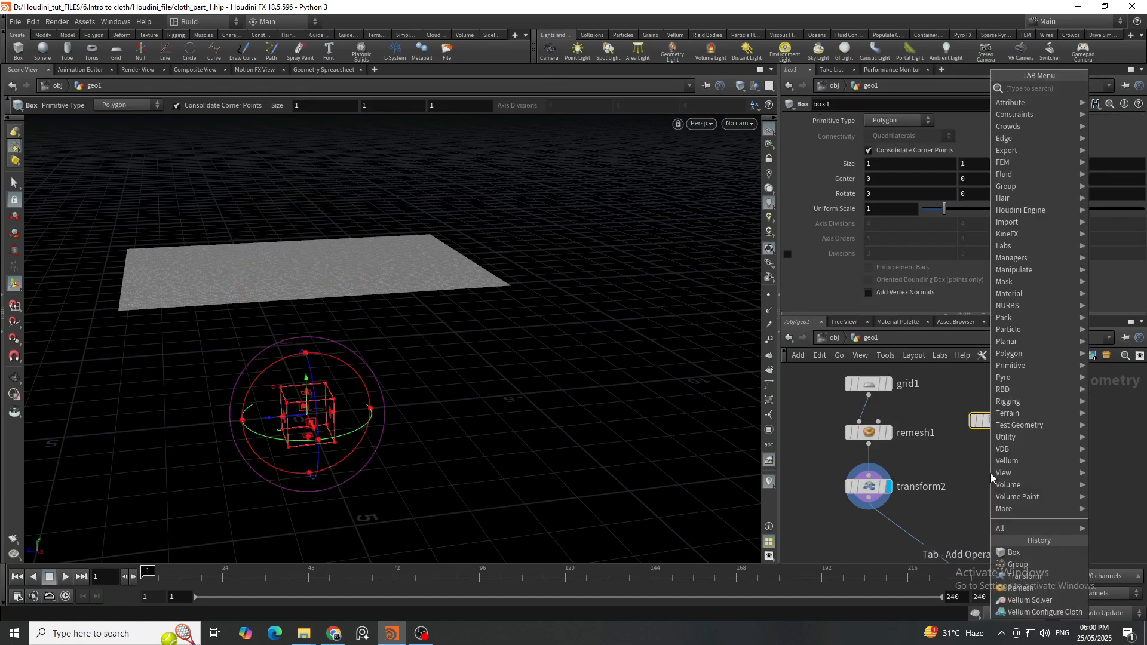
pyautogui.write('tra')
pyautogui.press('Down')
pyautogui.press('Down')
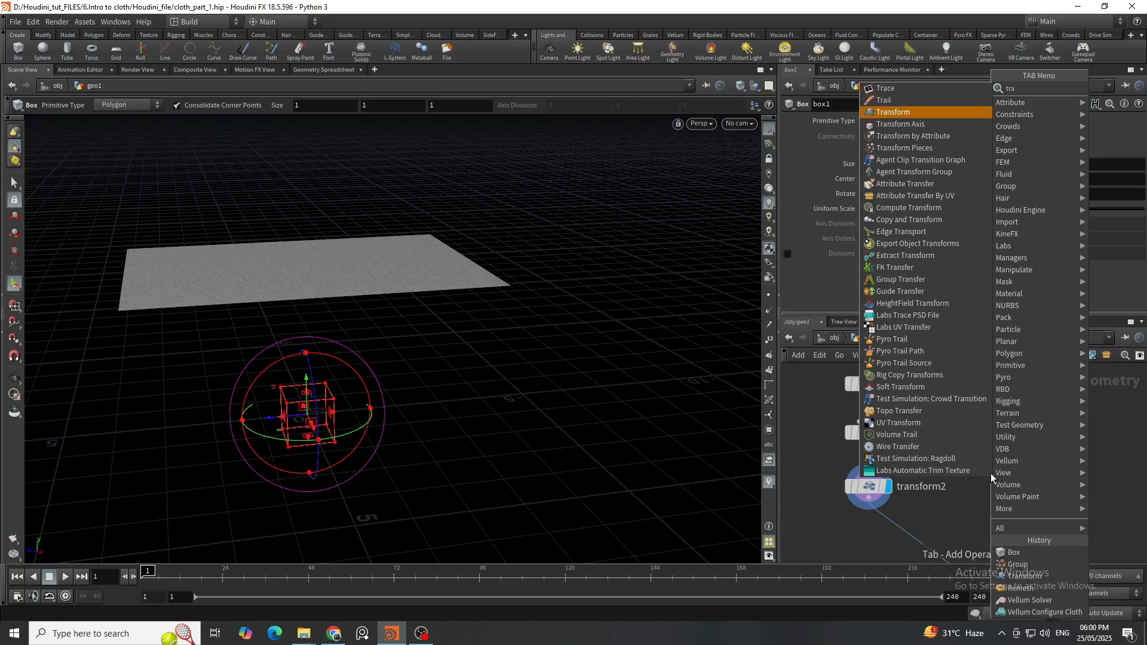
pyautogui.press('Return')
pyautogui.click(991, 474)
pyautogui.click(1010, 474)
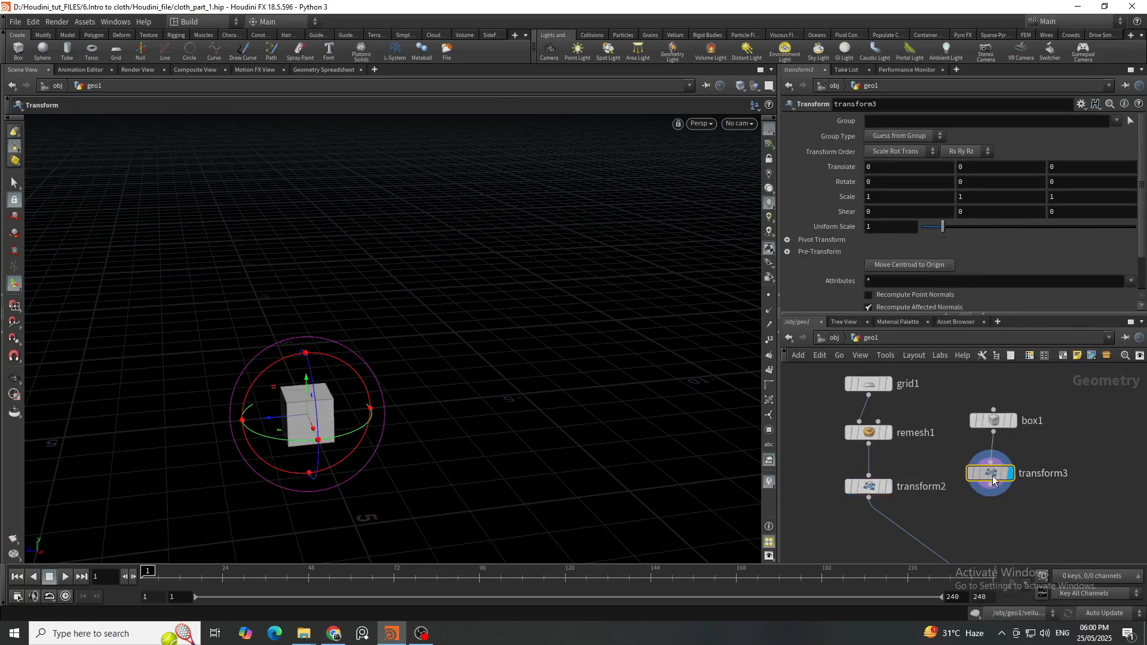
# Display transform2 again and show box1 as a template.
pyautogui.click(889, 486)
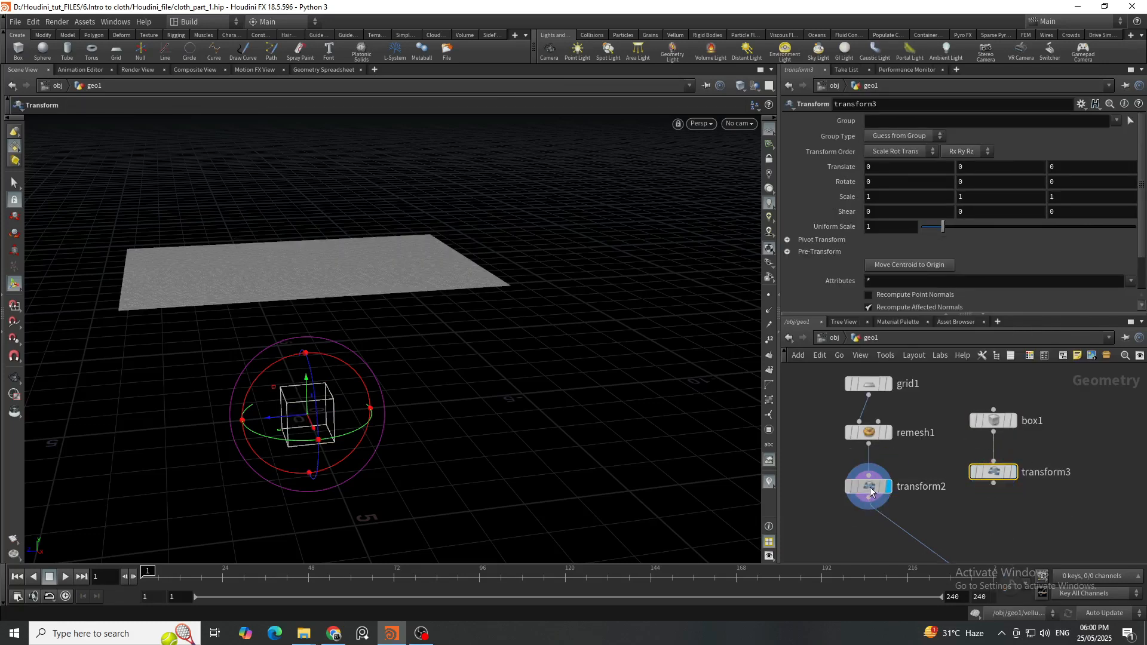
pyautogui.click(869, 486)
pyautogui.click(1009, 421)
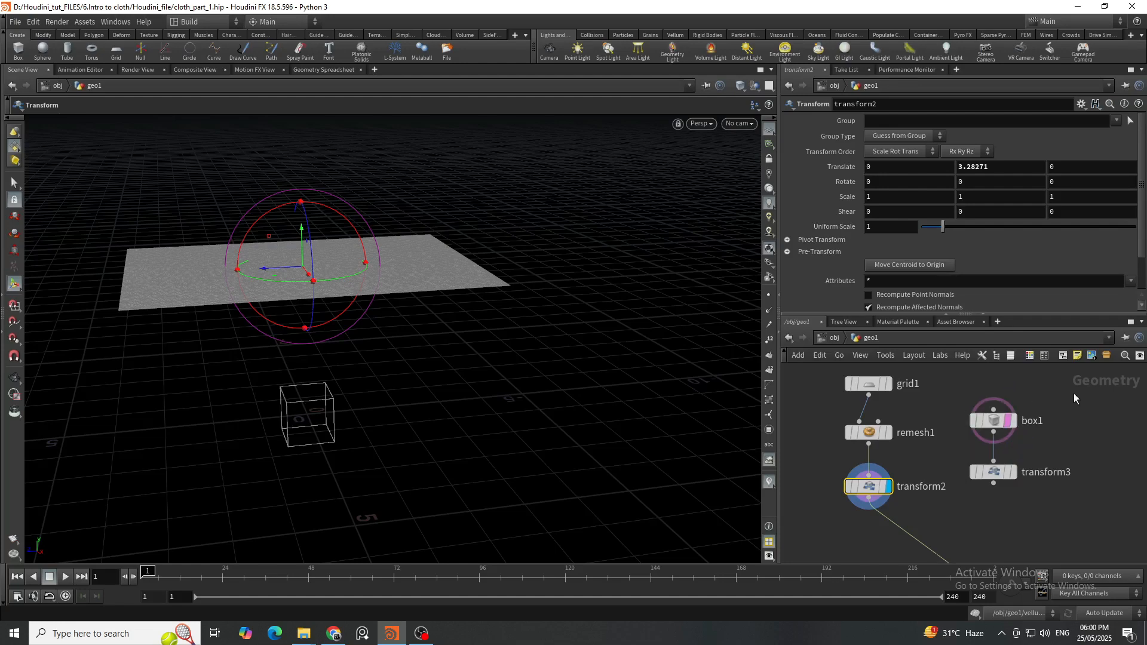
# Stretch box1 along X to a length of about 8.32 units and check it in the top view.
pyautogui.click(994, 421)
pyautogui.moveTo(309, 426); pyautogui.dragTo(325, 512)
pyautogui.press('Escape')
pyautogui.hotkey('space', '2')
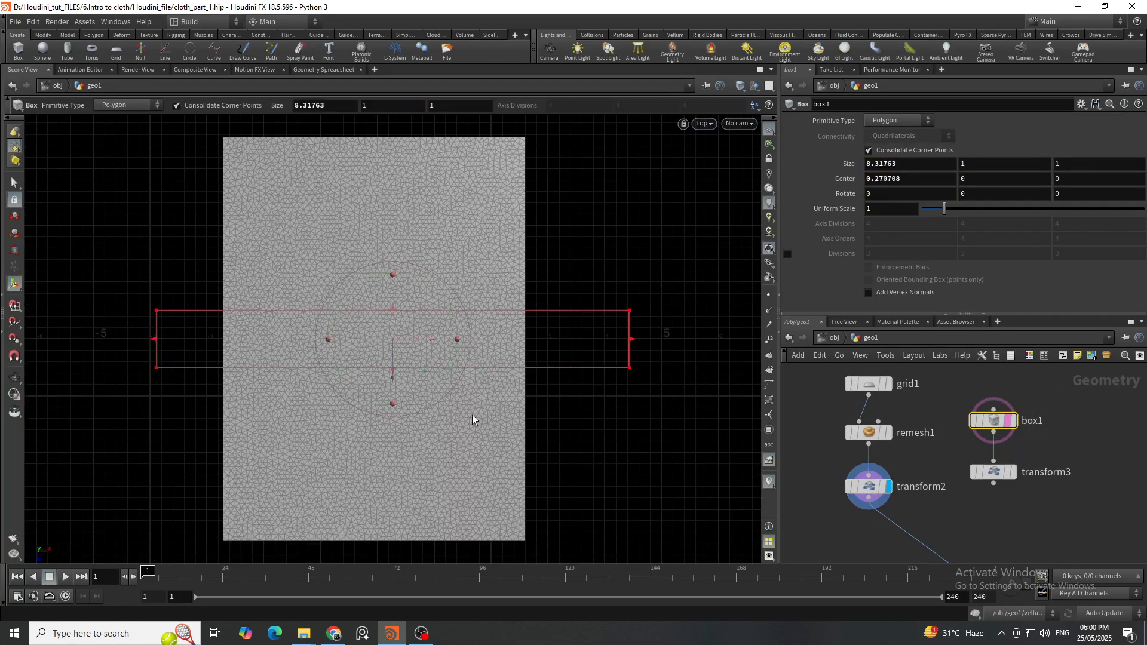
# Move box1 along Z to a center of about 3.67, beside the cloth's edge, and return to the perspective view.
pyautogui.scroll(-6, 395, 387)
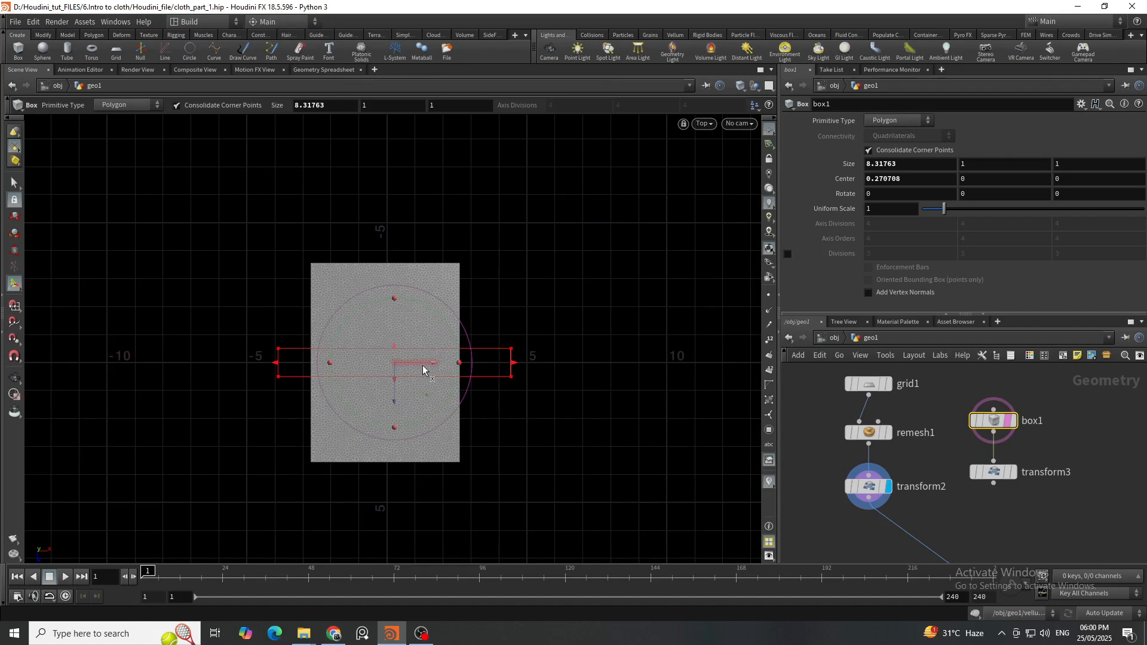
pyautogui.moveTo(395, 401); pyautogui.dragTo(388, 499)
pyautogui.hotkey('space', '1')
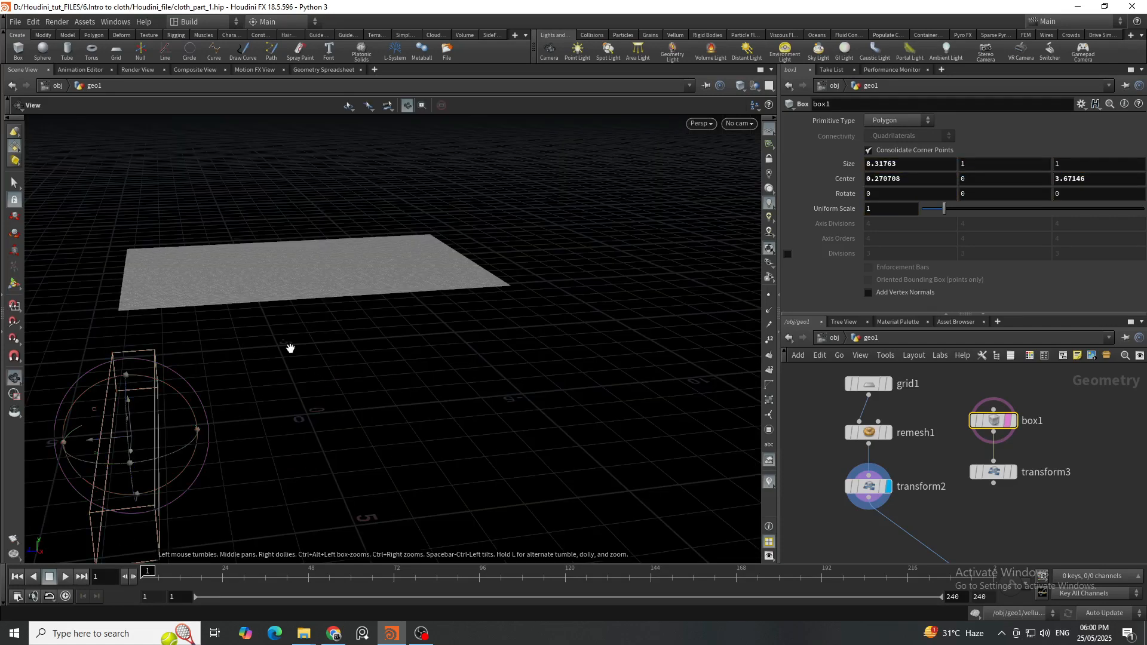
pyautogui.keyDown('alt'); pyautogui.moveTo(290, 348); pyautogui.dragTo(607, 405); pyautogui.keyUp('alt')
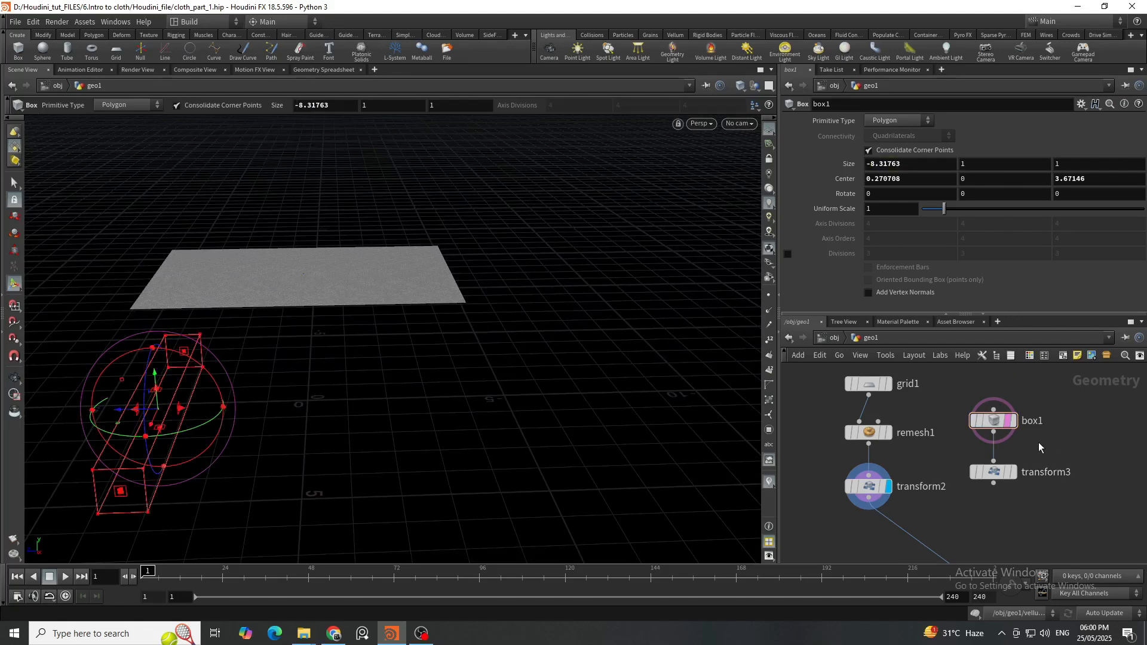
# Try setting box1's X size to 0, and undo the change.
pyautogui.click(993, 472)
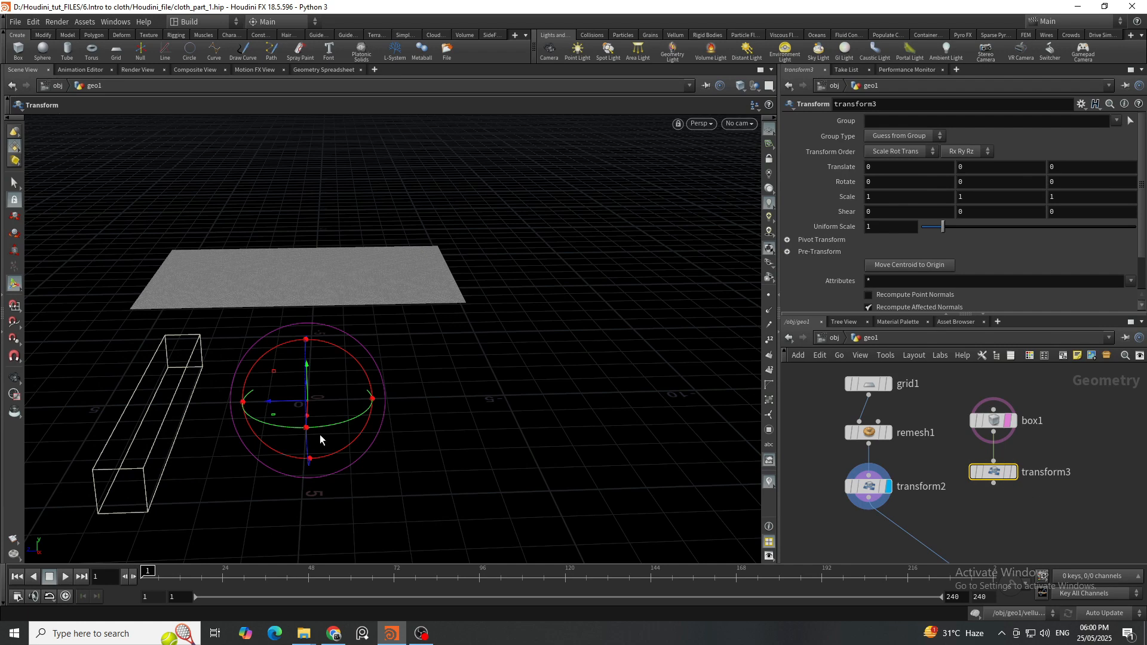
pyautogui.click(993, 421)
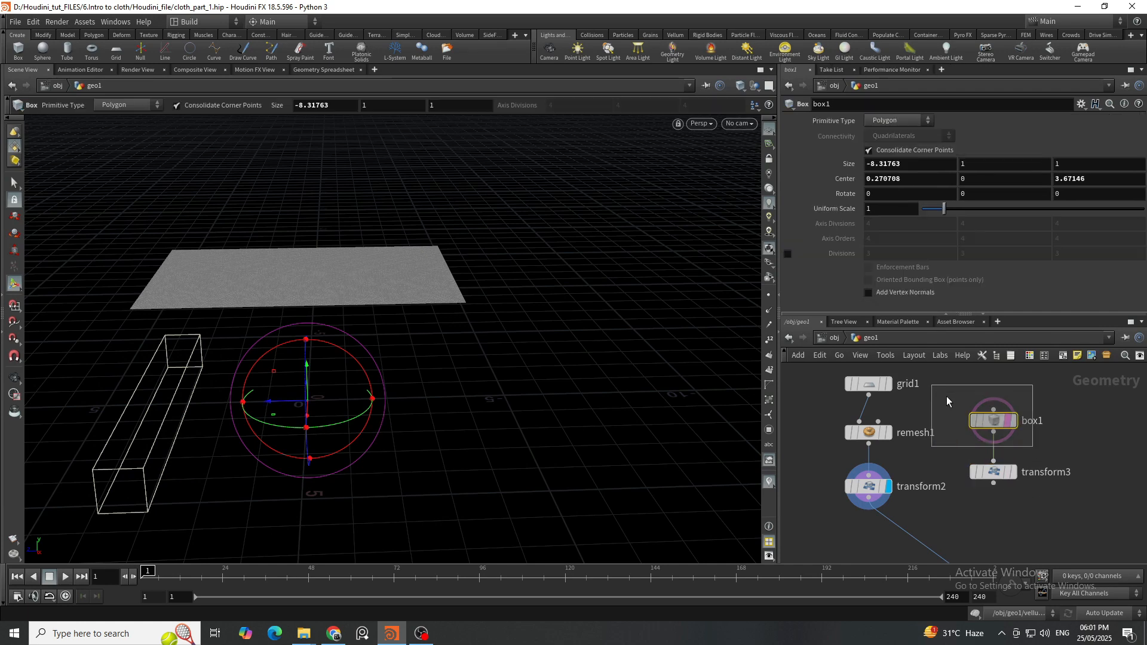
pyautogui.click(938, 164)
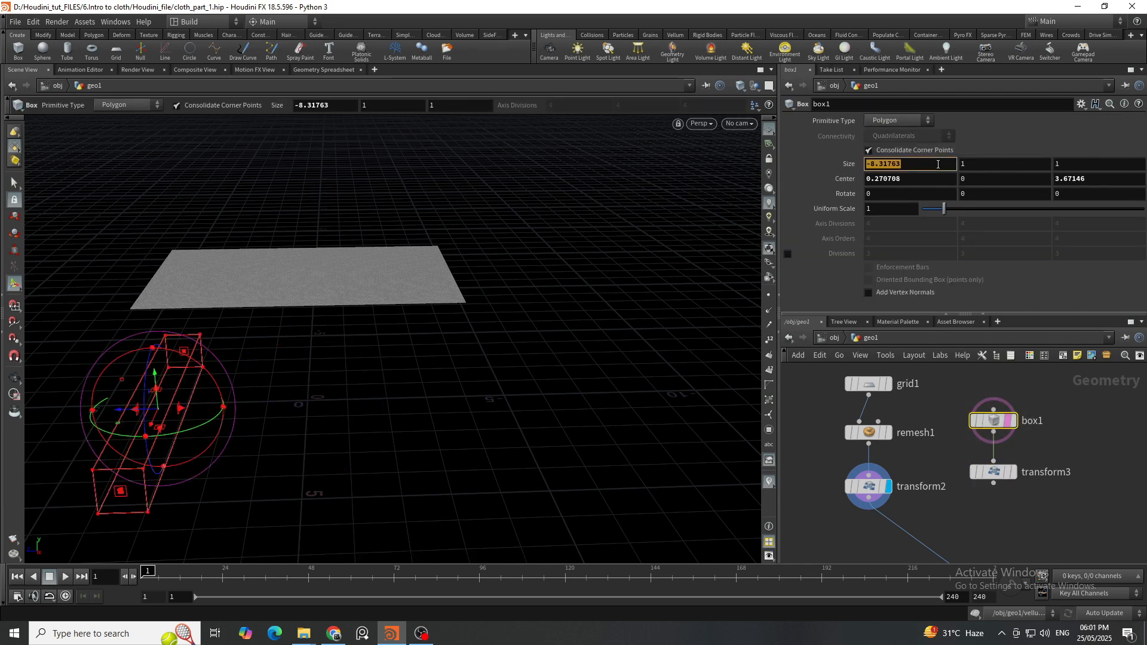
pyautogui.write('0')
pyautogui.press('Return')
pyautogui.hotkey('ctrl', 'z')
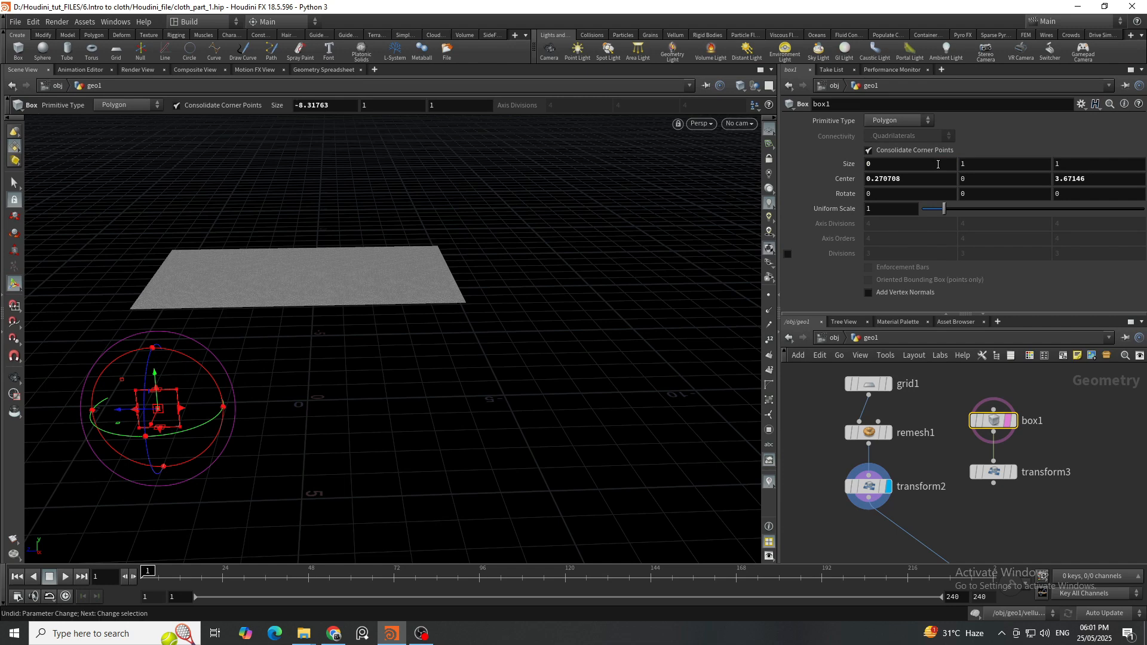
# Set box1's X and Z center values to 0.
pyautogui.click(933, 179)
pyautogui.write('0')
pyautogui.press('Return')
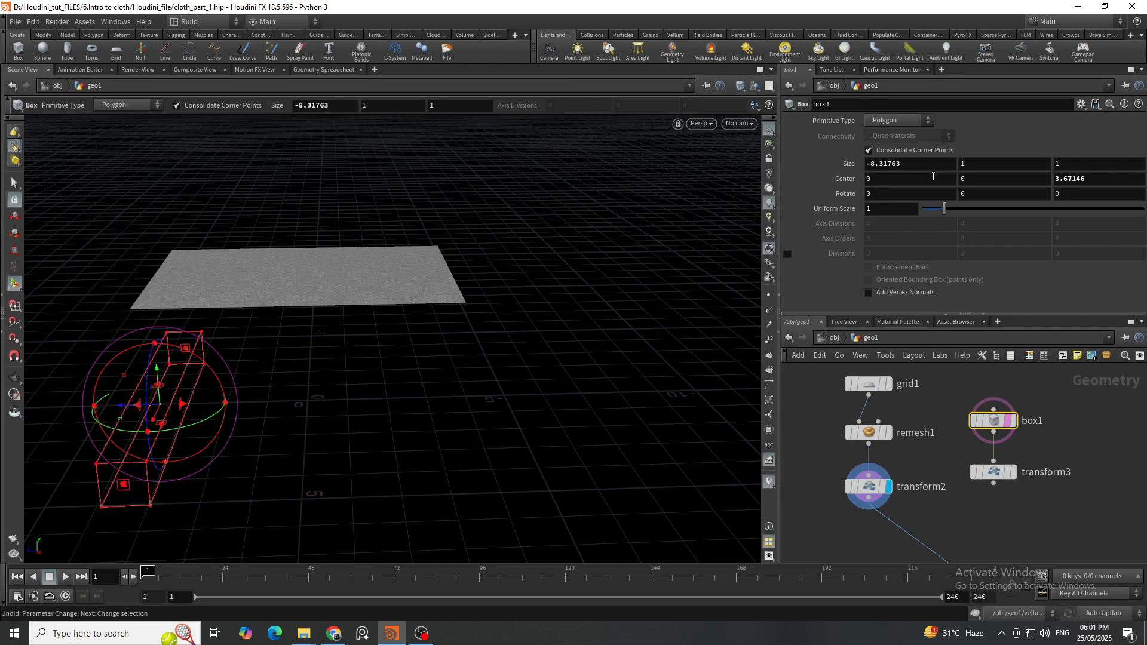
pyautogui.click(1113, 183)
pyautogui.write('0')
pyautogui.press('Return')
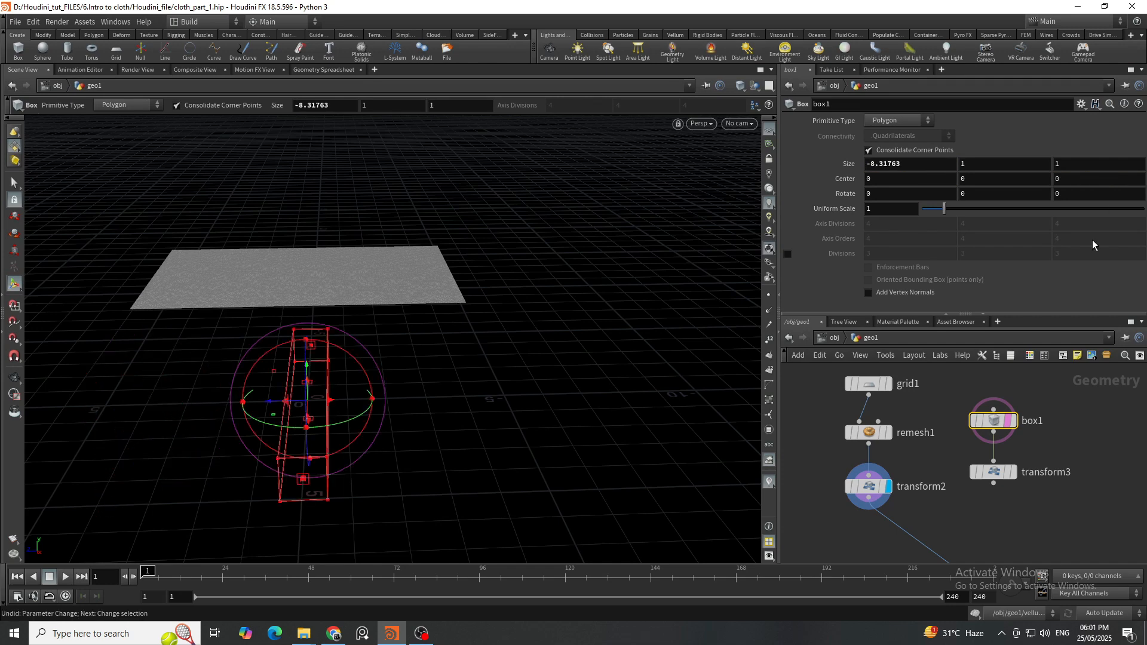
# Move the box with transform3 to about 3.15 in Y and -3.75 in Z so it overlaps the cloth's edge.
pyautogui.click(997, 472)
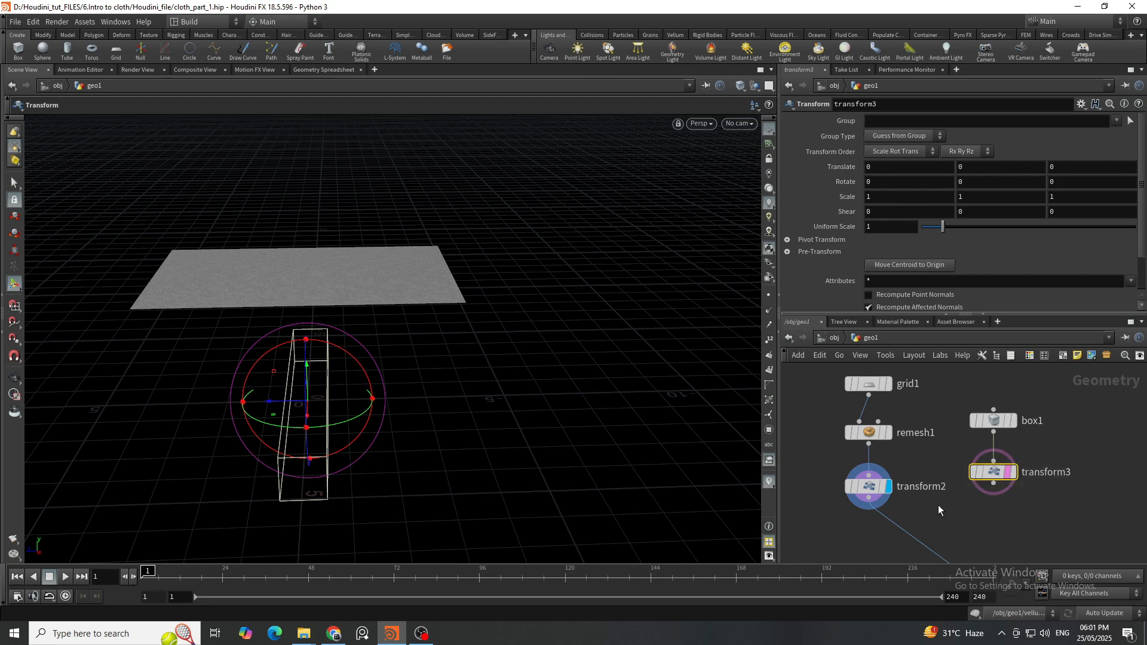
pyautogui.moveTo(285, 406); pyautogui.dragTo(440, 311)
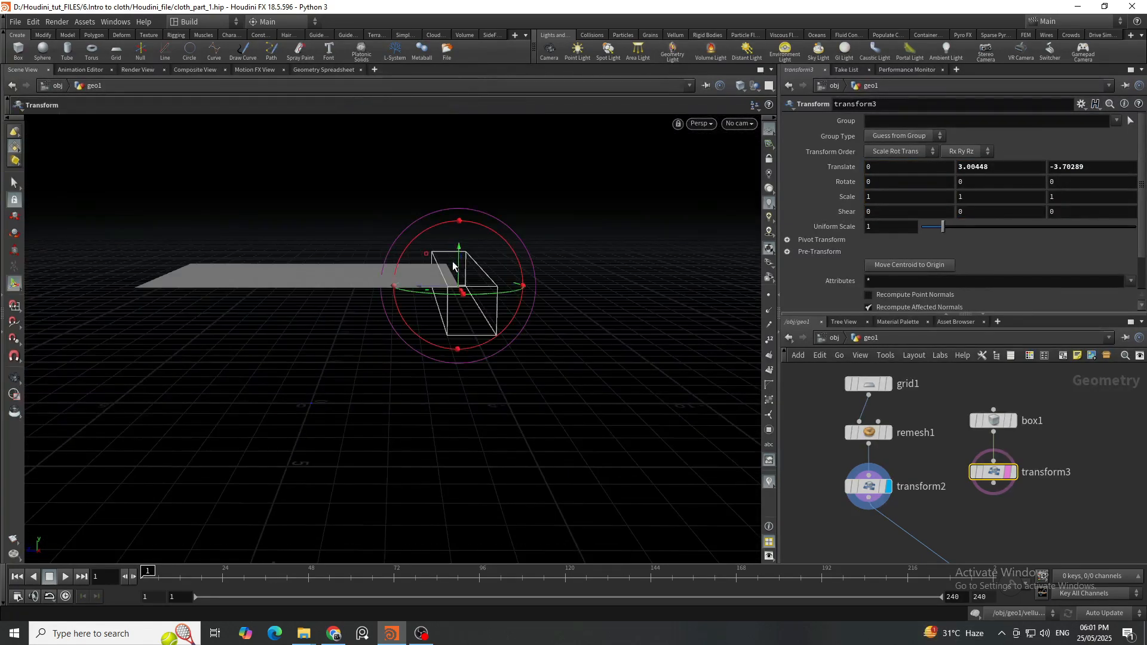
pyautogui.moveTo(459, 264); pyautogui.dragTo(461, 255)
pyautogui.keyDown('alt'); pyautogui.moveTo(431, 327); pyautogui.dragTo(434, 286); pyautogui.keyUp('alt')
# Insert a Group node after transform2, connect transform3 to its second input, and display the new node.
pyautogui.scroll(-2, 907, 510)
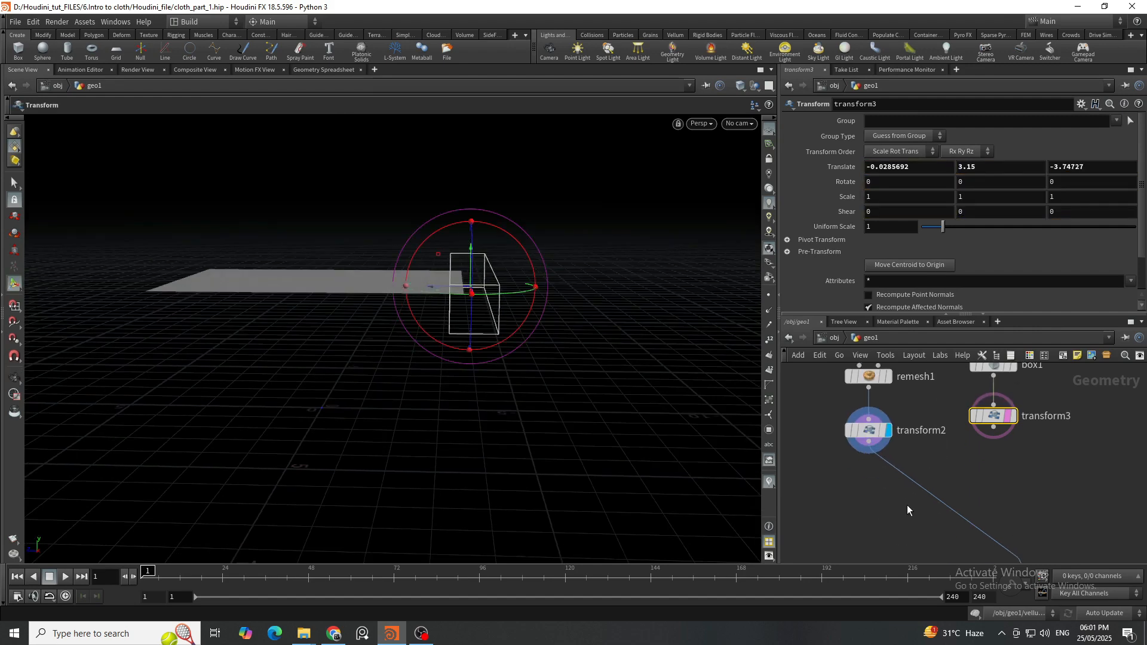
pyautogui.press('Tab')
pyautogui.write('gro')
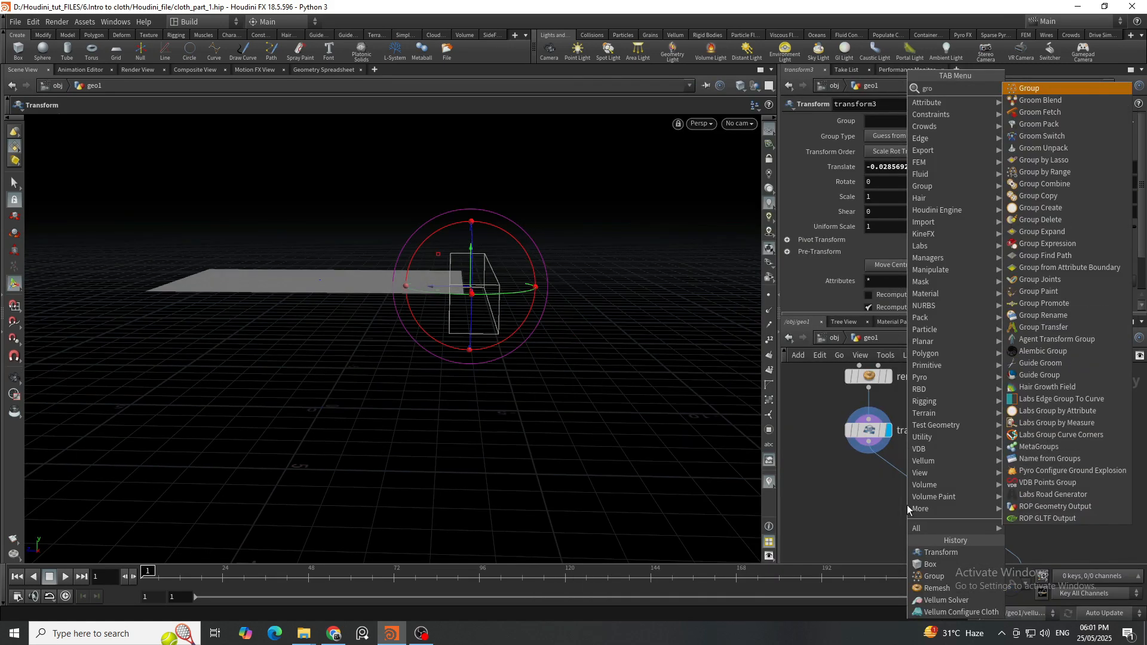
pyautogui.press('Return')
pyautogui.click(918, 500)
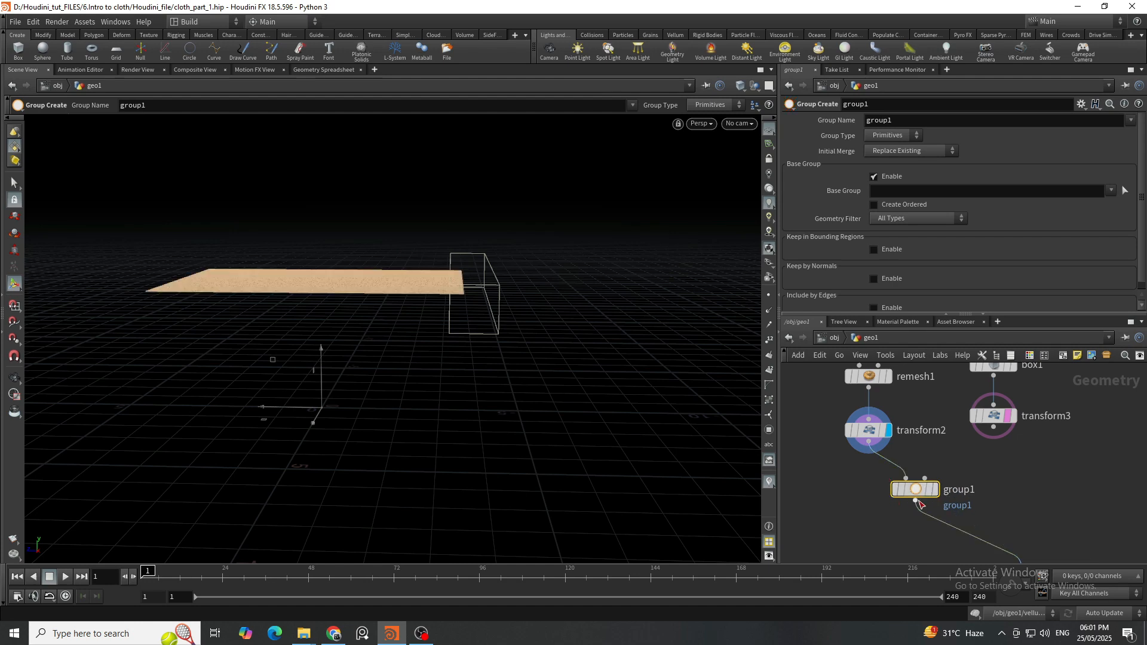
pyautogui.moveTo(918, 492); pyautogui.dragTo(1038, 430)
pyautogui.moveTo(966, 486); pyautogui.dragTo(980, 446, button='middle')
pyautogui.scroll(2, 943, 482)
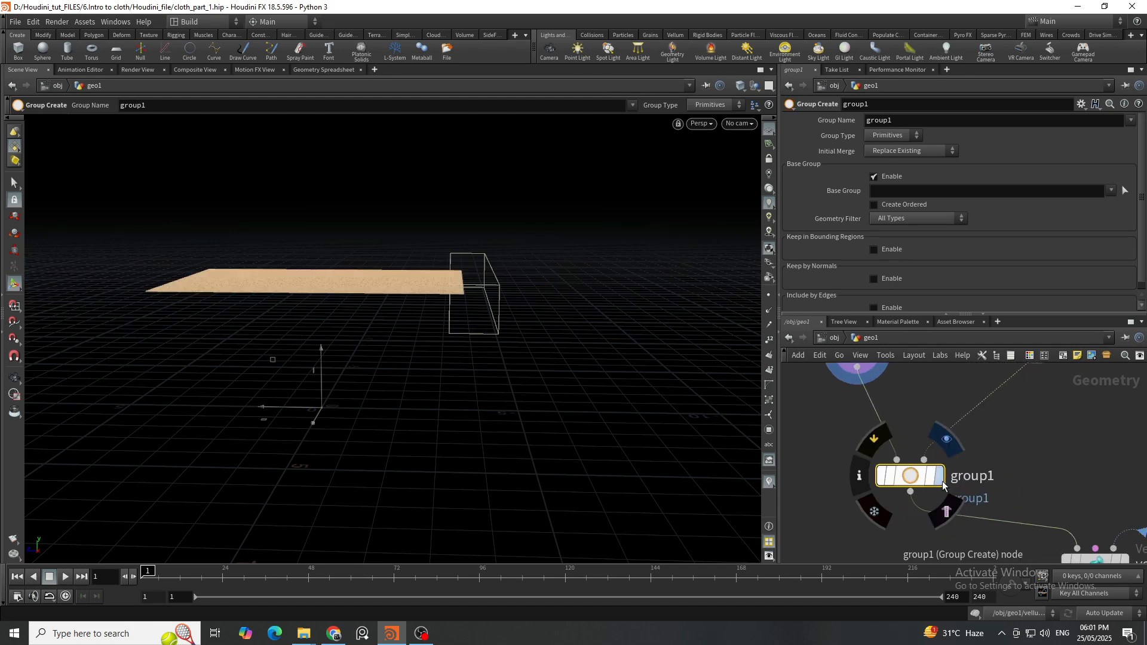
pyautogui.click(942, 478)
# Set group1's group type to Points and name the group pin_to_geo.
pyautogui.click(885, 137)
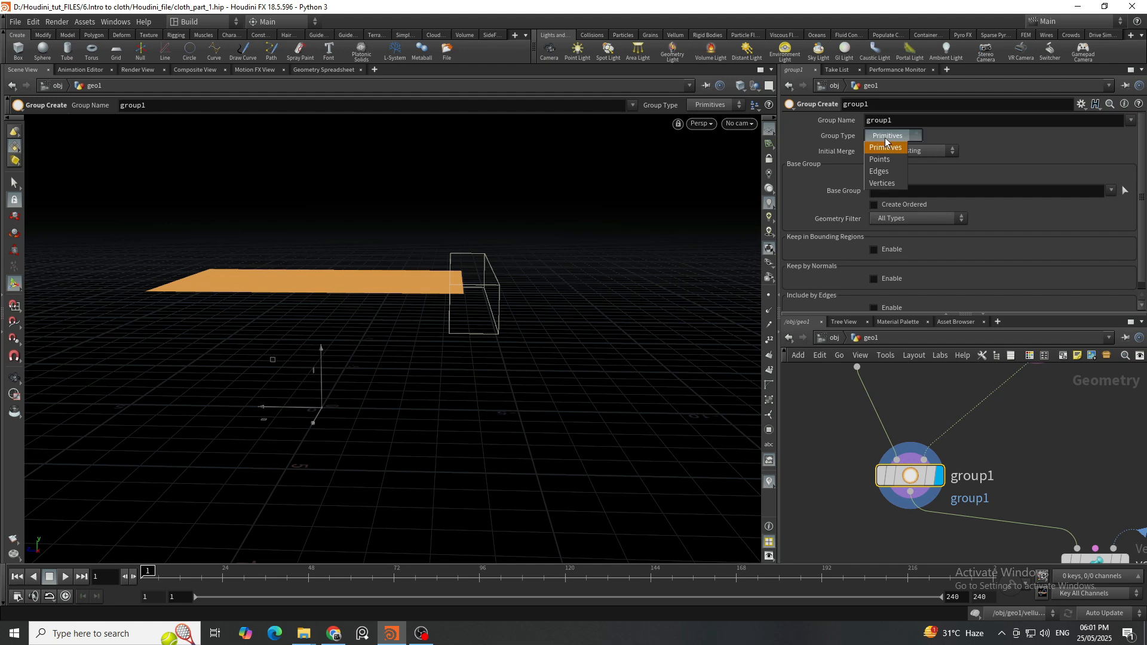
pyautogui.click(896, 161)
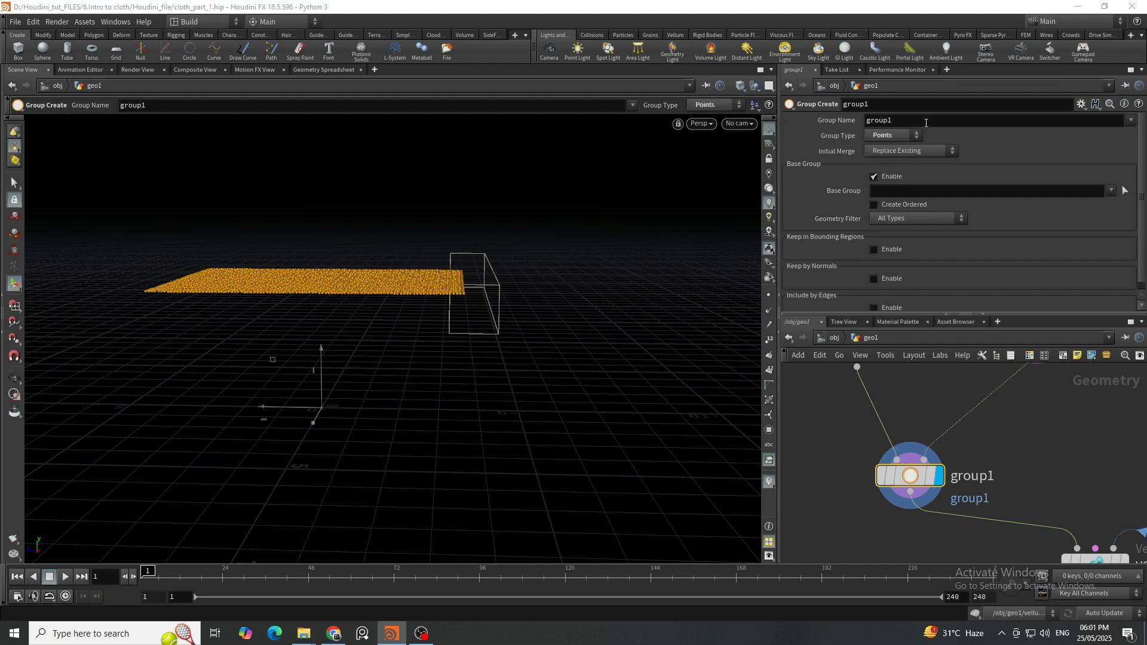
pyautogui.doubleClick(928, 123)
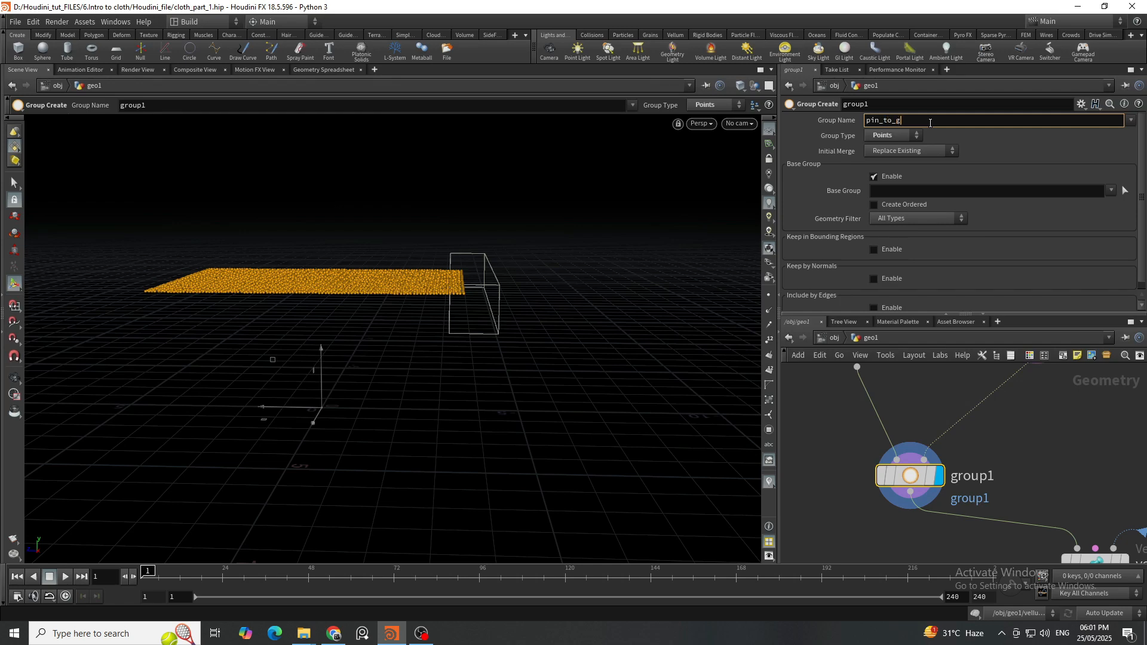
pyautogui.press('Return')
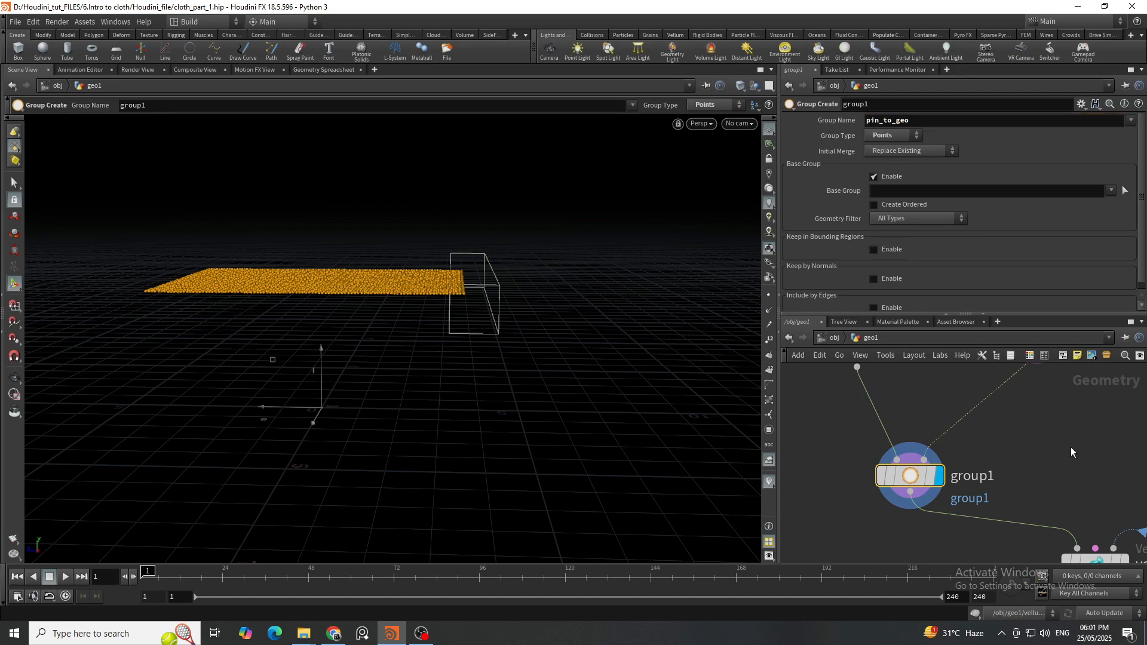
# Disable group1's base group and keep only points in bounding regions, using Bounding Object as the bounding type.
pyautogui.click(874, 177)
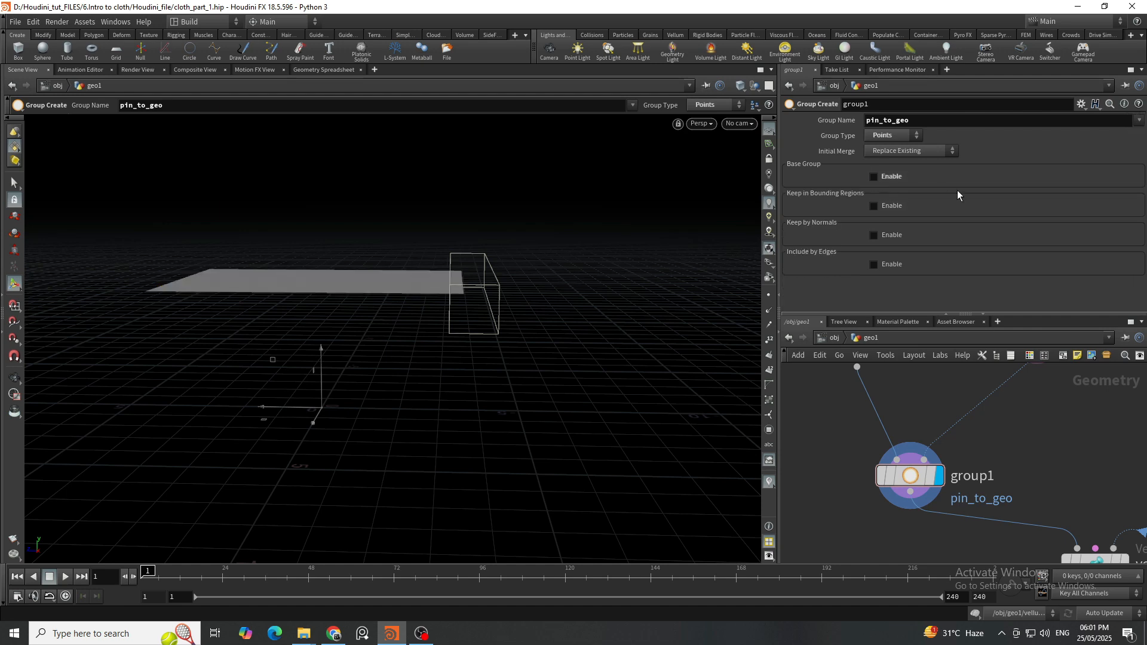
pyautogui.click(875, 206)
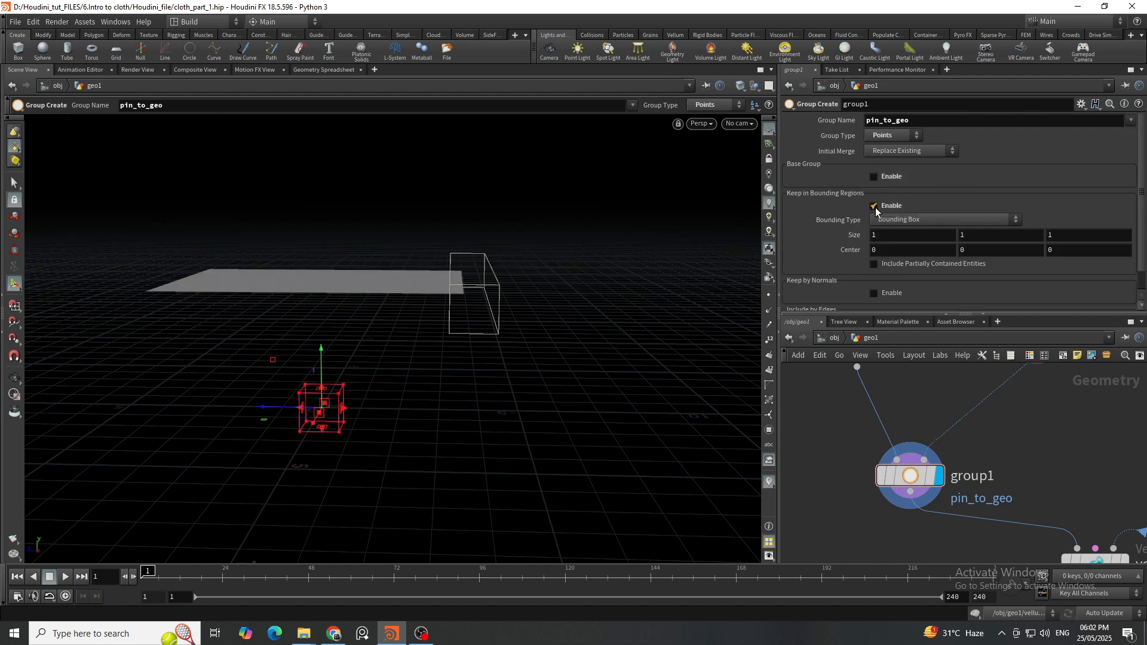
pyautogui.click(947, 220)
pyautogui.click(940, 257)
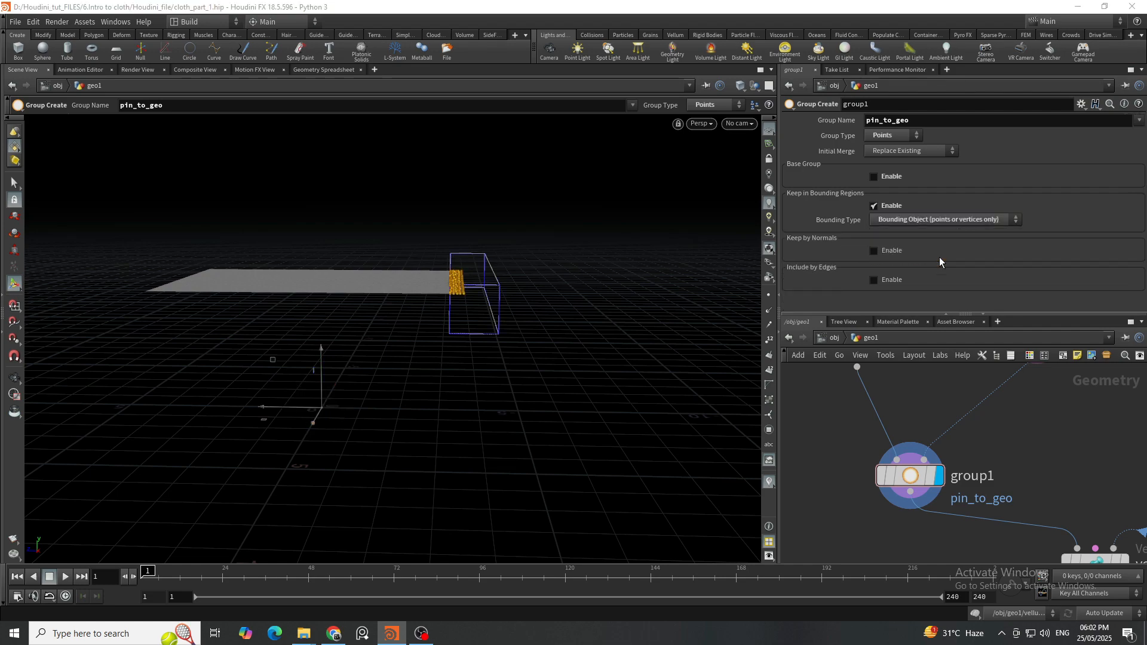
pyautogui.keyDown('alt'); pyautogui.moveTo(538, 358); pyautogui.dragTo(504, 340); pyautogui.keyUp('alt')
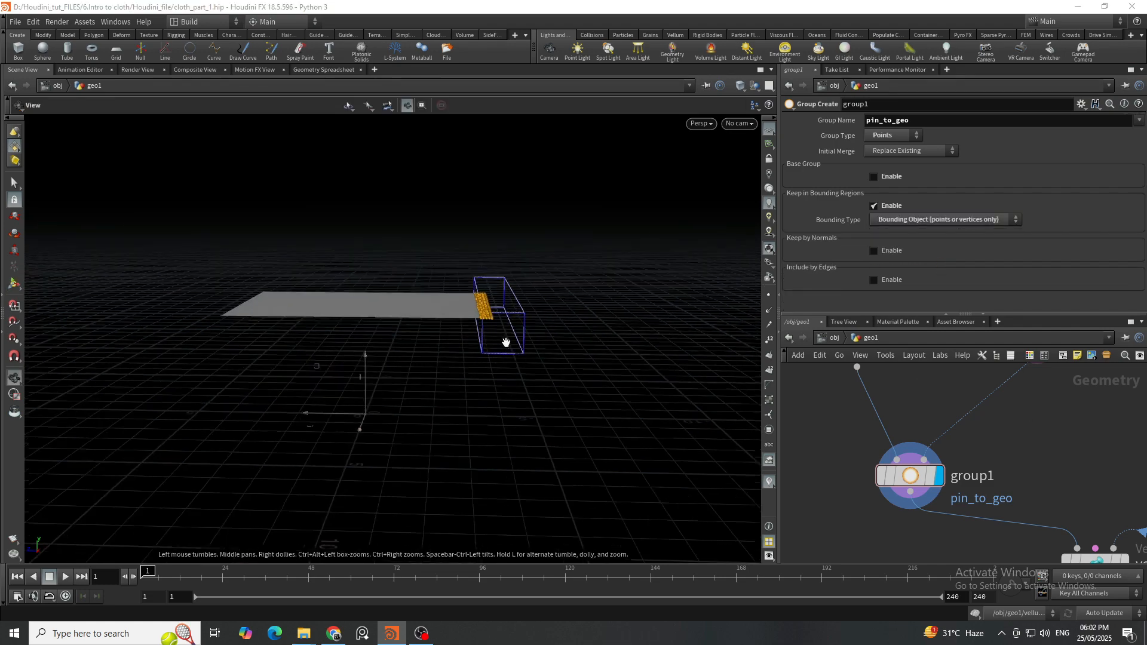
pyautogui.scroll(5, 491, 308)
pyautogui.moveTo(479, 292)
pyautogui.keyDown('alt'); pyautogui.mouseDown()
pyautogui.moveTo(482, 353)
pyautogui.moveTo(514, 407)
pyautogui.moveTo(480, 294)
pyautogui.mouseUp(); pyautogui.keyUp('alt')
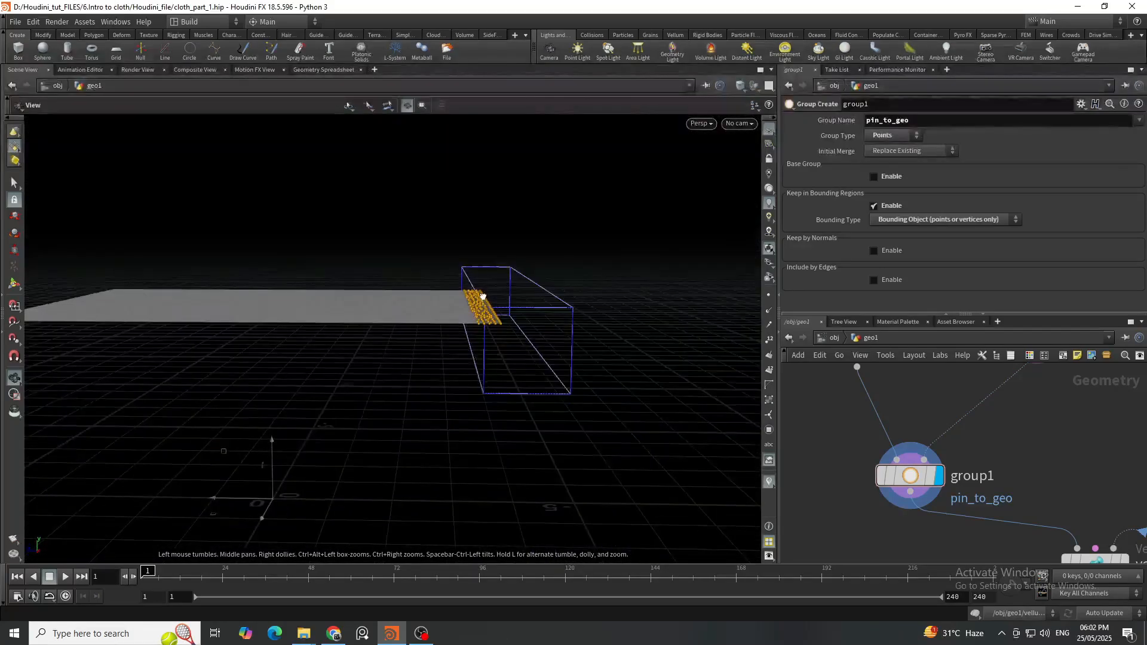
pyautogui.scroll(-4, 461, 257)
# Spread out the network by moving the Vellum and rubber toy nodes below group1 and separating vellumcloth1 from vellumsolver1.
pyautogui.scroll(-8, 936, 459)
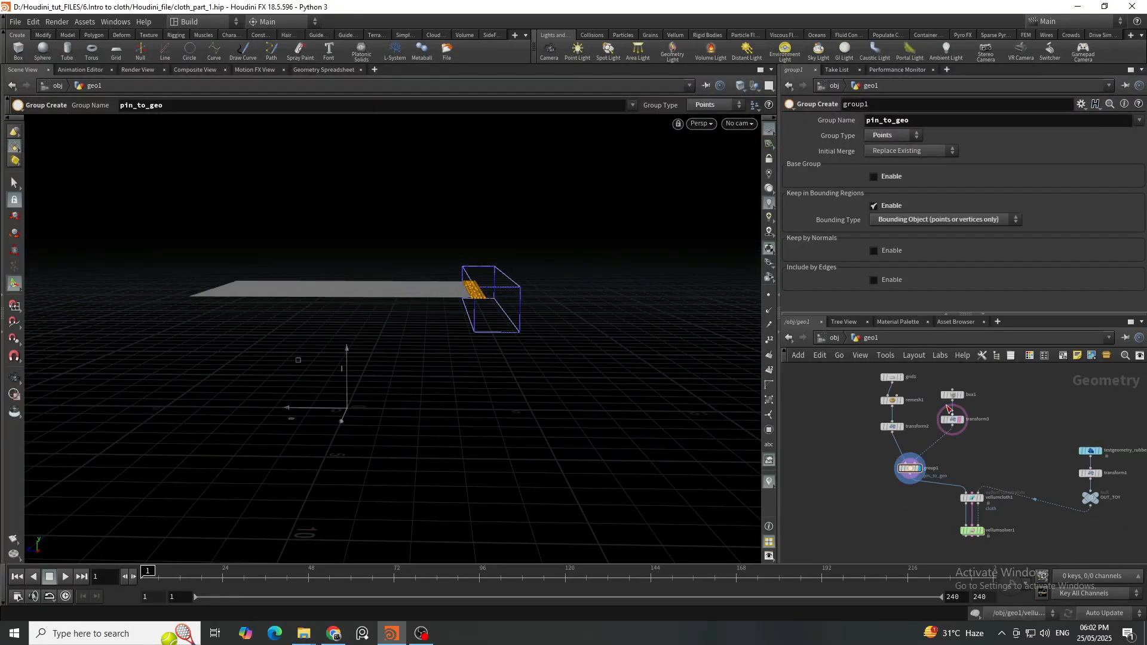
pyautogui.moveTo(942, 413); pyautogui.dragTo(953, 490)
pyautogui.scroll(5, 937, 432)
pyautogui.click(889, 404)
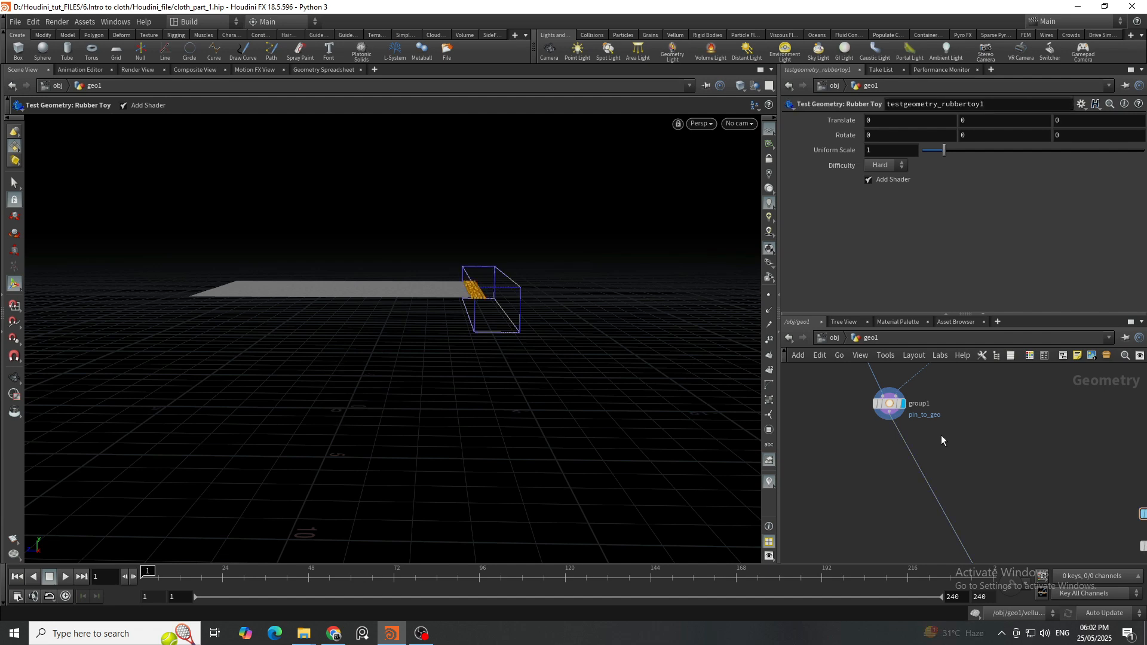
pyautogui.scroll(-5, 916, 439)
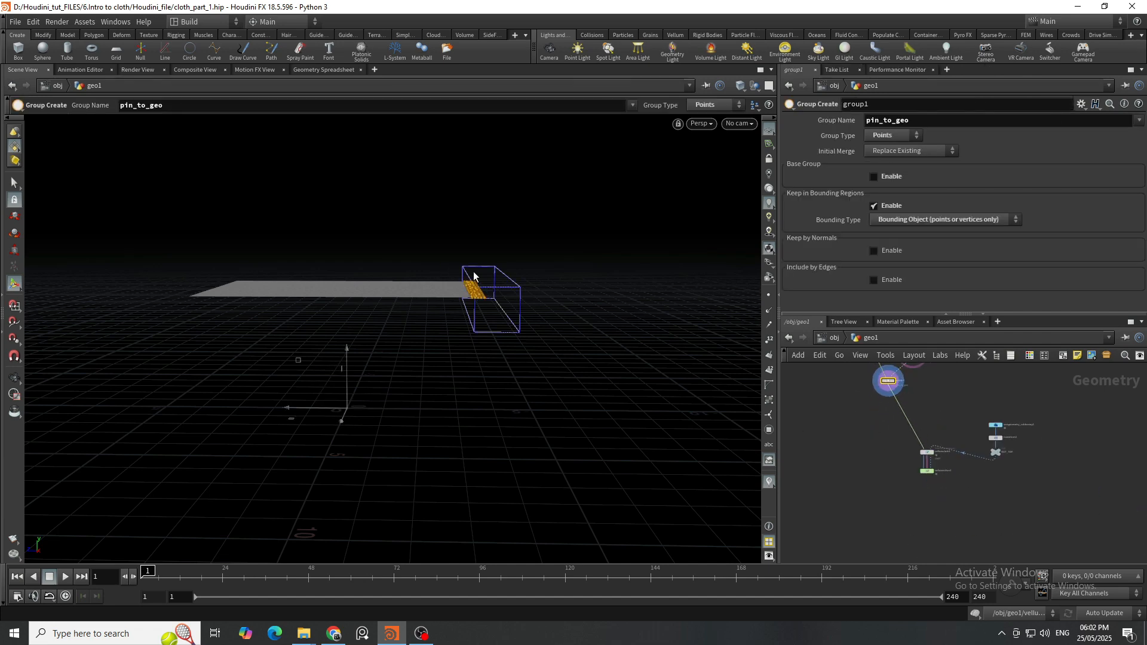
pyautogui.scroll(4, 474, 275)
pyautogui.scroll(-2, 468, 304)
pyautogui.keyDown('alt'); pyautogui.moveTo(468, 304); pyautogui.dragTo(445, 317); pyautogui.keyUp('alt')
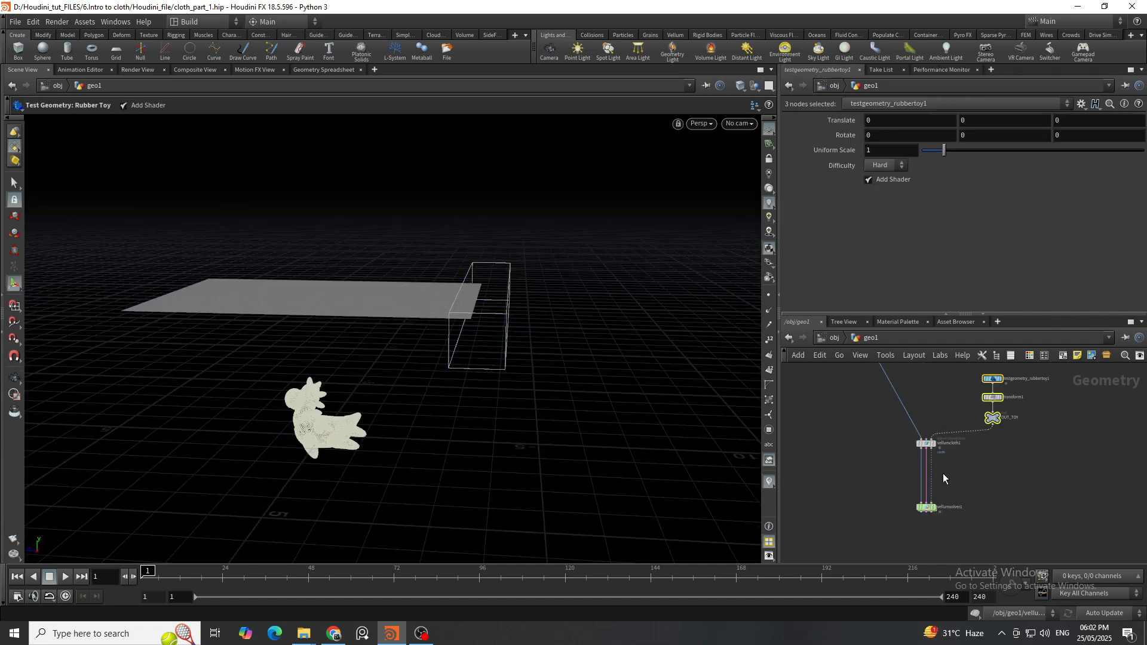
pyautogui.scroll(4, 944, 465)
pyautogui.click(941, 468)
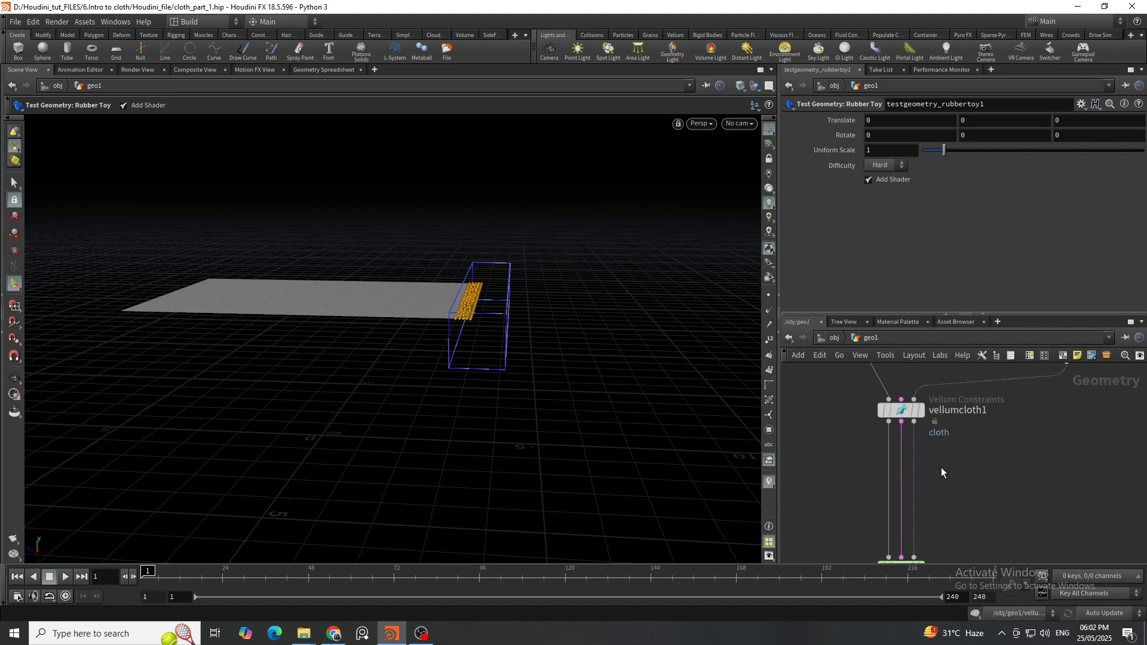
# Insert a Vellum Constraints node between vellumcloth1 and vellumsolver1, and set the display to it.
pyautogui.scroll(-2, 941, 467)
pyautogui.click(920, 421)
pyautogui.press('Tab')
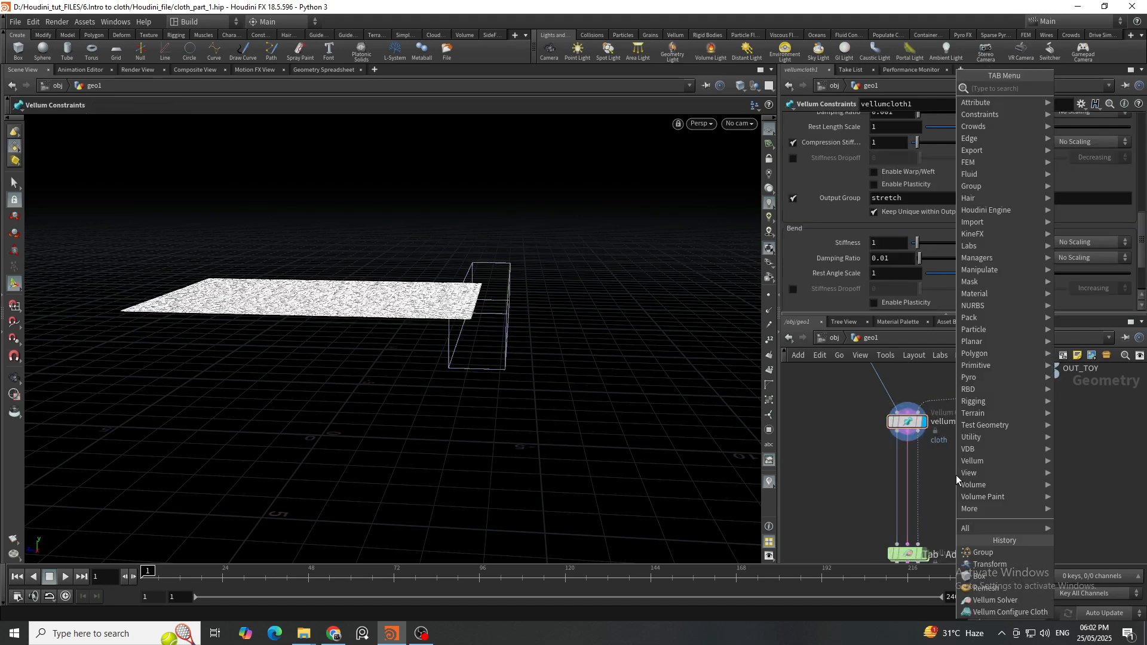
pyautogui.write('vel')
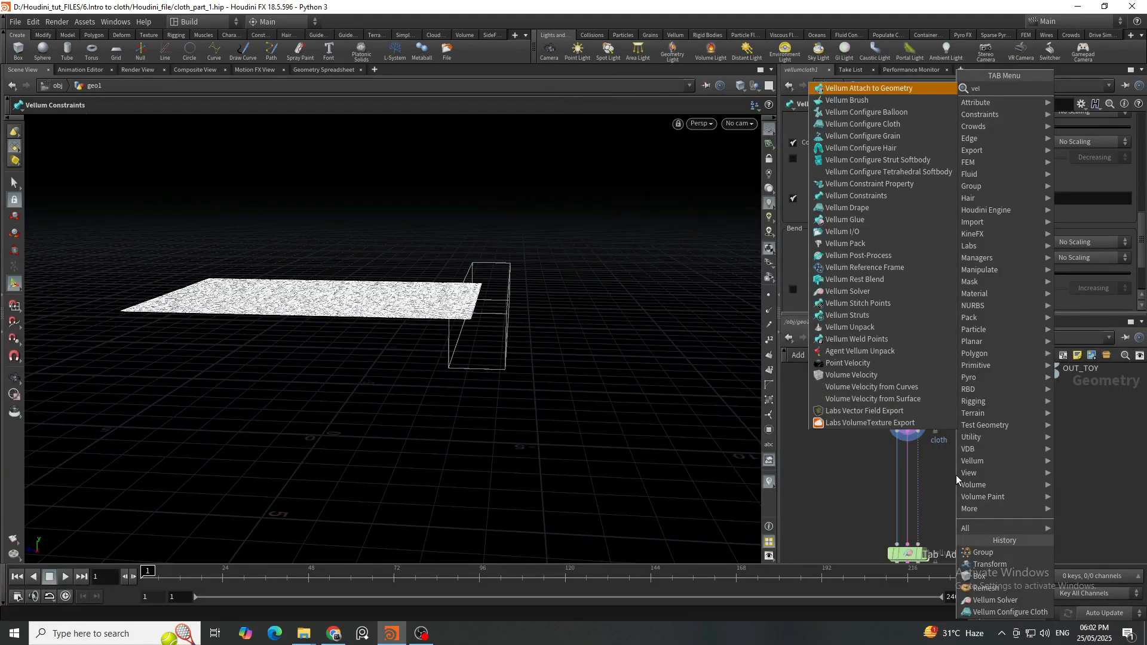
pyautogui.write('lc')
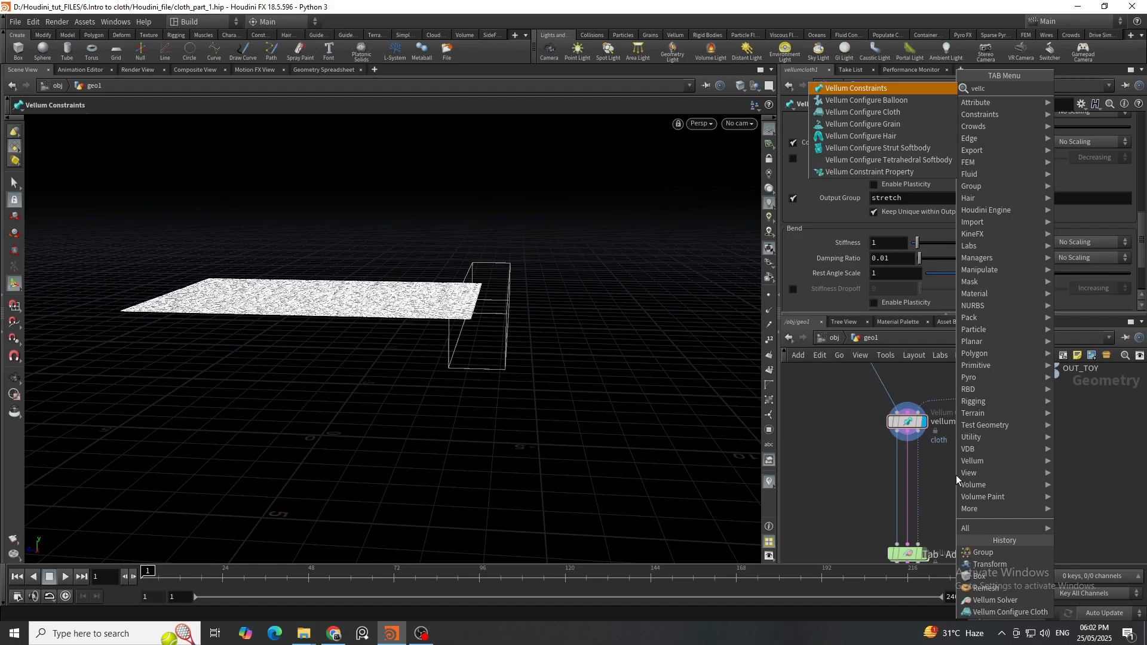
pyautogui.press('Return')
pyautogui.click(956, 475)
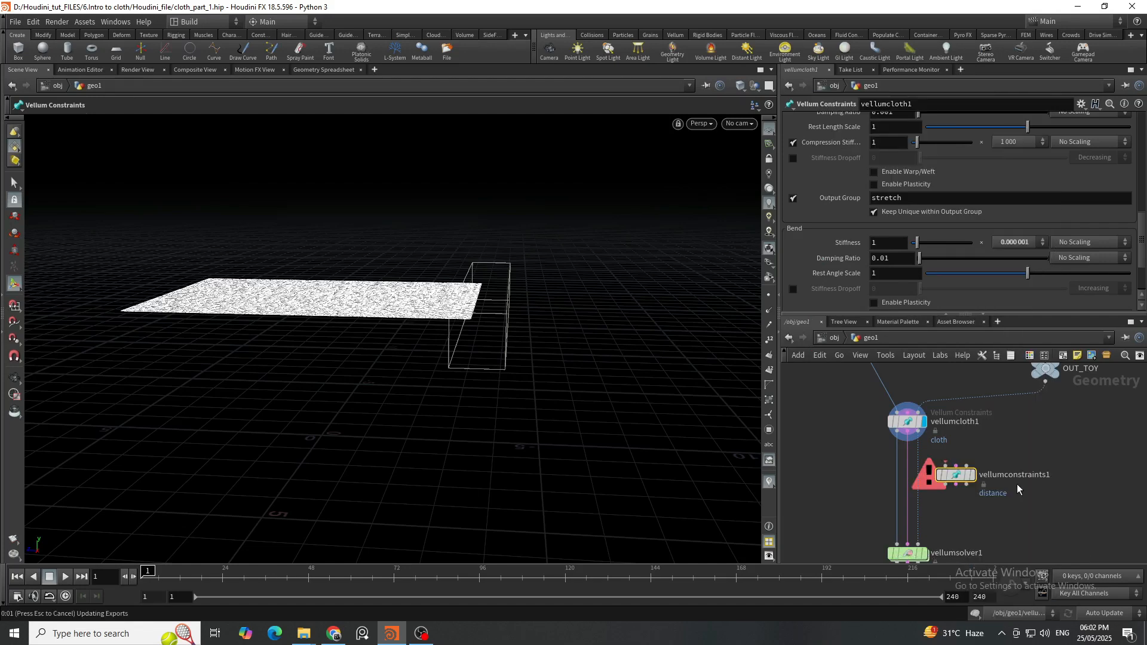
pyautogui.scroll(3, 966, 477)
pyautogui.moveTo(984, 464); pyautogui.dragTo(900, 447)
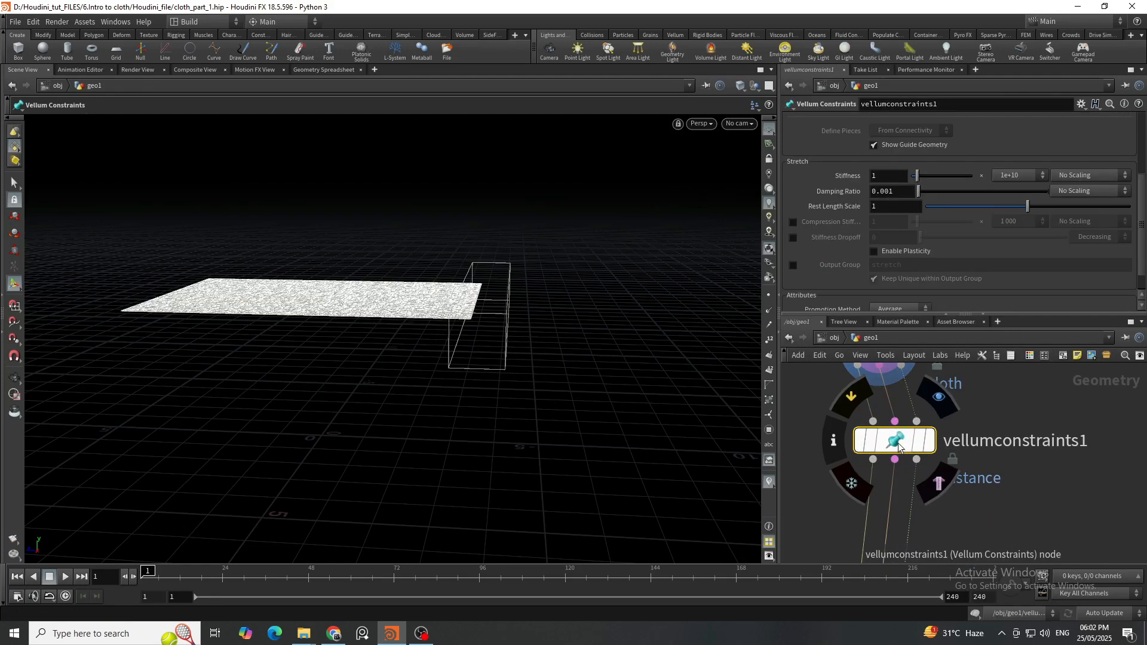
pyautogui.scroll(-5, 899, 447)
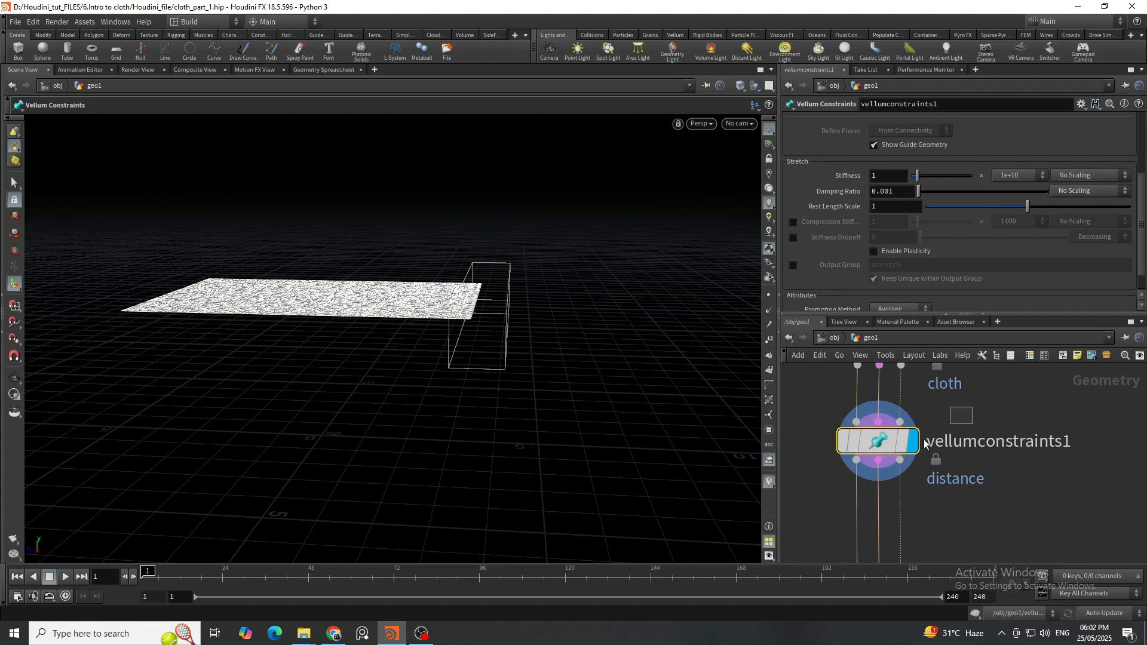
# Move the rubber toy nodes beside the Vellum chain and rewire OUT_TOY directly into vellumsolver1's third input.
pyautogui.scroll(2, 906, 421)
pyautogui.scroll(-6, 959, 423)
pyautogui.moveTo(1008, 422); pyautogui.dragTo(1004, 455)
pyautogui.scroll(4, 1010, 455)
pyautogui.moveTo(1086, 425); pyautogui.dragTo(1010, 451)
pyautogui.click(1039, 477)
pyautogui.moveTo(1085, 425); pyautogui.dragTo(909, 443)
pyautogui.scroll(-4, 964, 511)
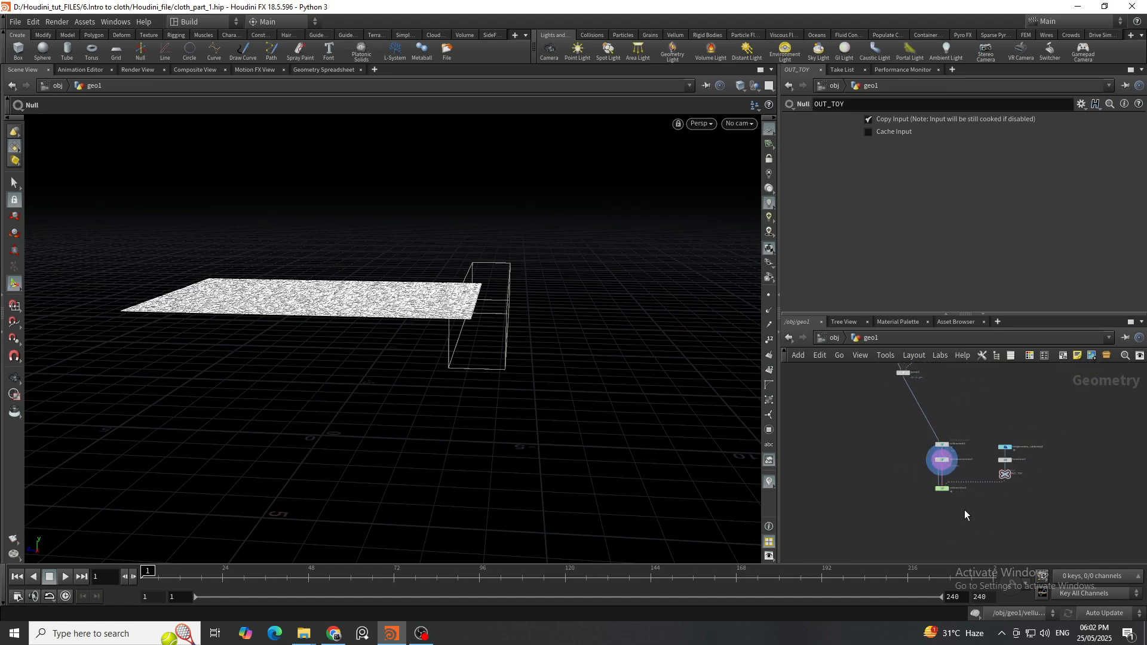
# Set vellumconstraints1's constraint type to Attach to Geometry.
pyautogui.scroll(5, 959, 466)
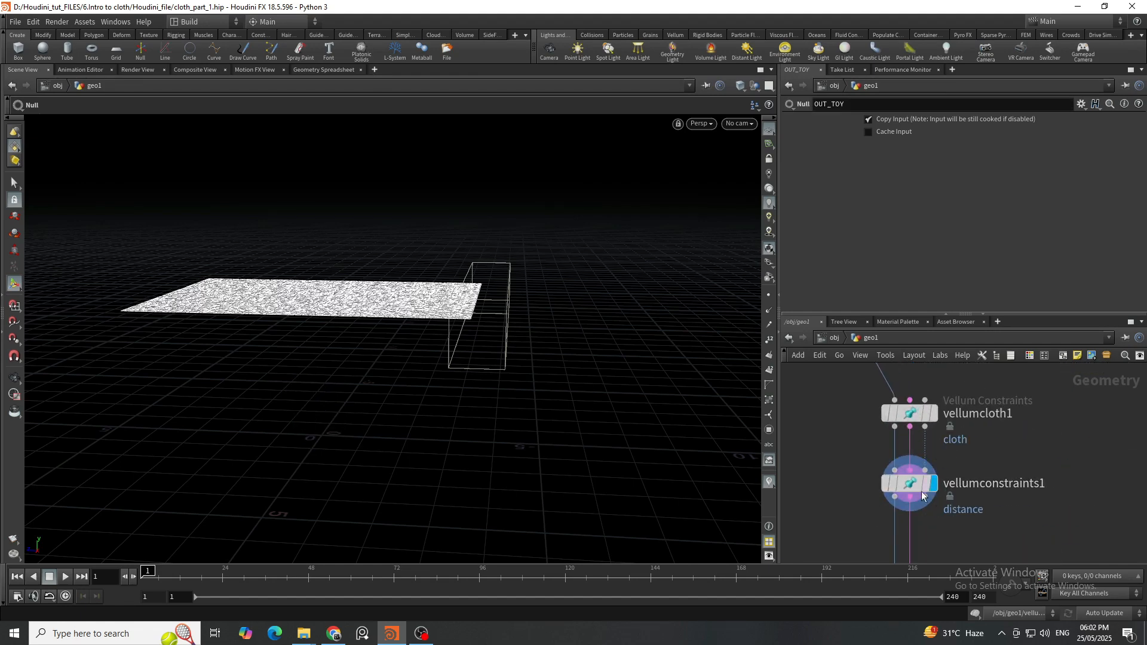
pyautogui.moveTo(923, 482); pyautogui.dragTo(924, 485)
pyautogui.scroll(4, 833, 256)
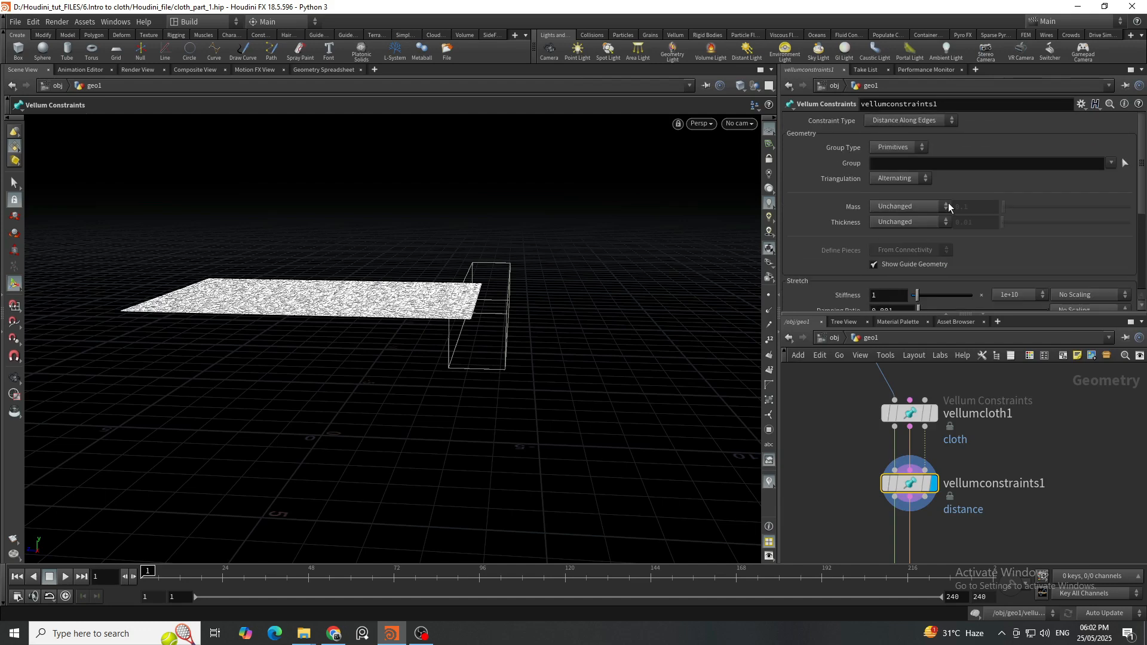
pyautogui.click(923, 121)
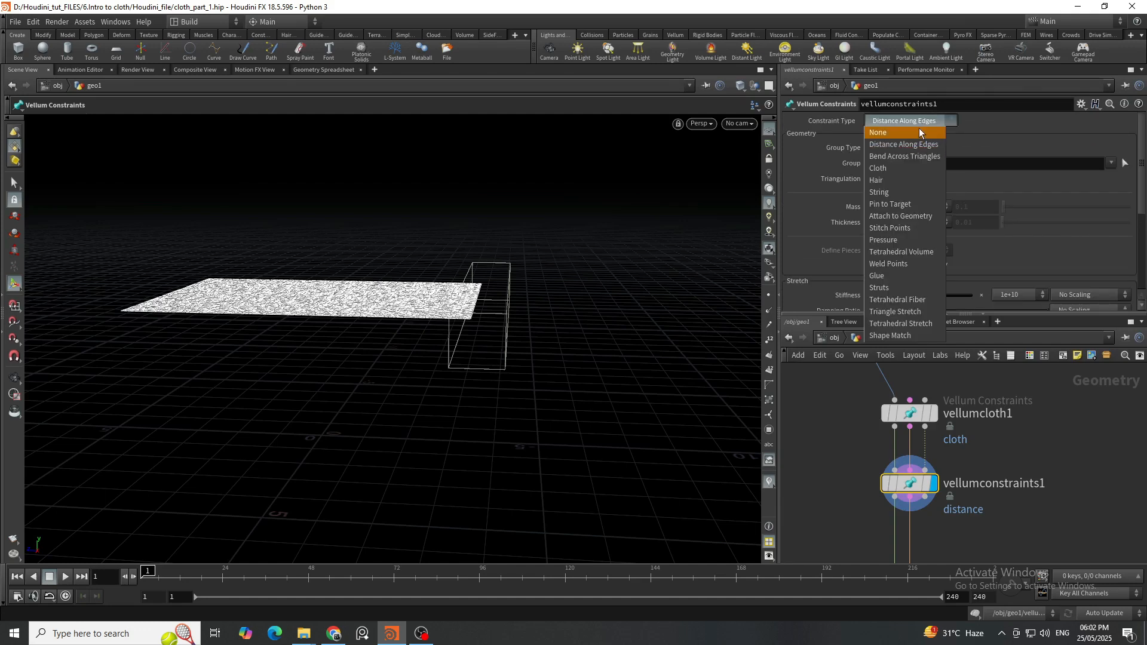
pyautogui.click(900, 216)
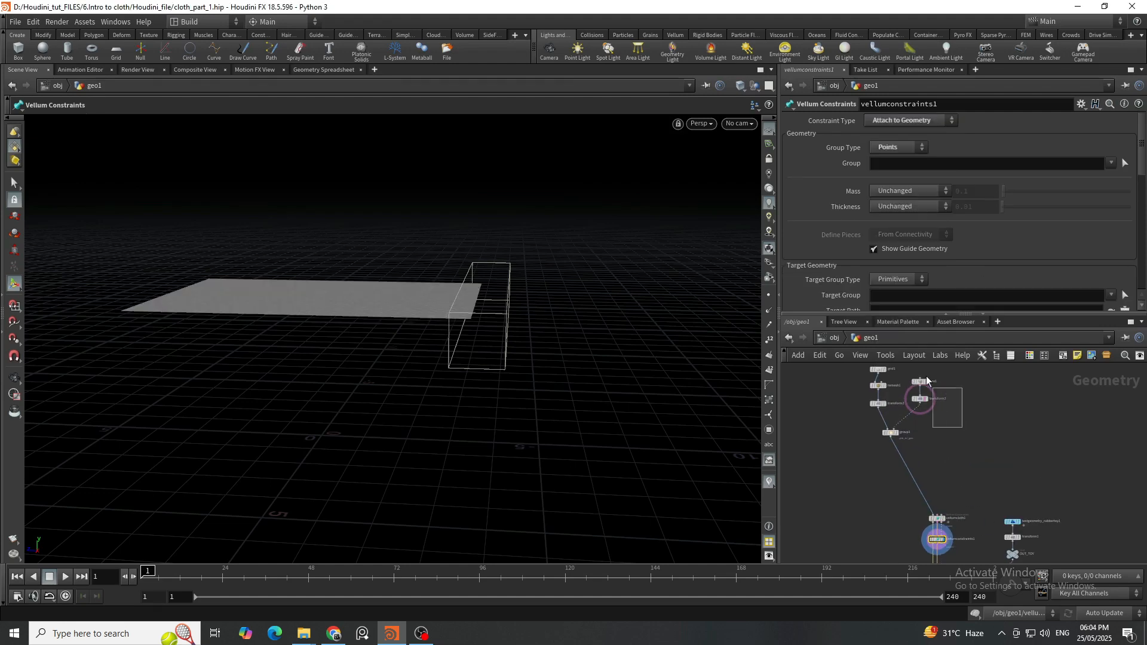
# Move the box1 and transform3 nodes together away from group1, into open space above the Vellum nodes.
pyautogui.click(922, 401)
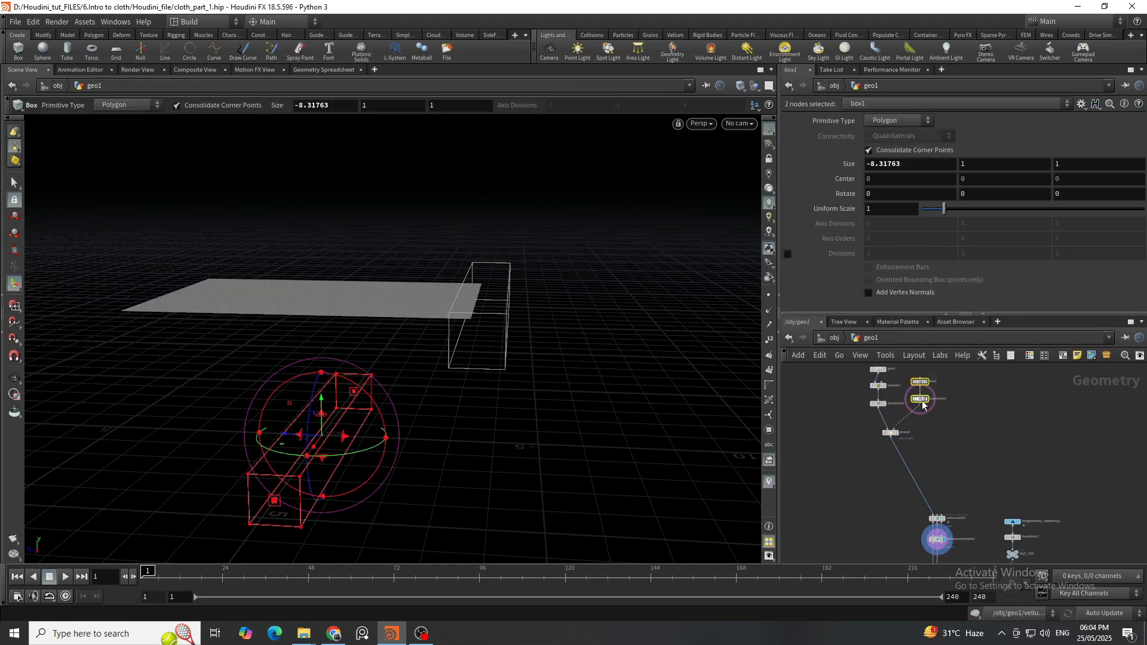
pyautogui.moveTo(922, 401); pyautogui.dragTo(986, 444)
pyautogui.click(980, 491)
pyautogui.moveTo(981, 479); pyautogui.dragTo(970, 451, button='middle')
pyautogui.scroll(3, 971, 452)
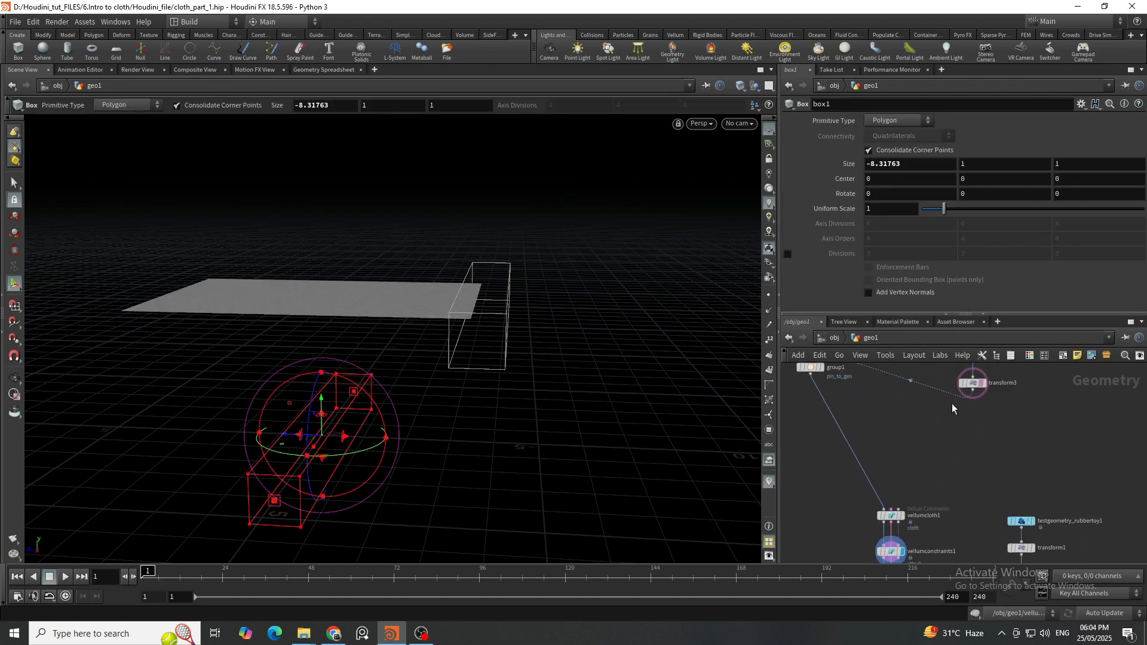
pyautogui.scroll(-3, 952, 403)
pyautogui.scroll(1, 956, 408)
pyautogui.moveTo(969, 428); pyautogui.dragTo(930, 380)
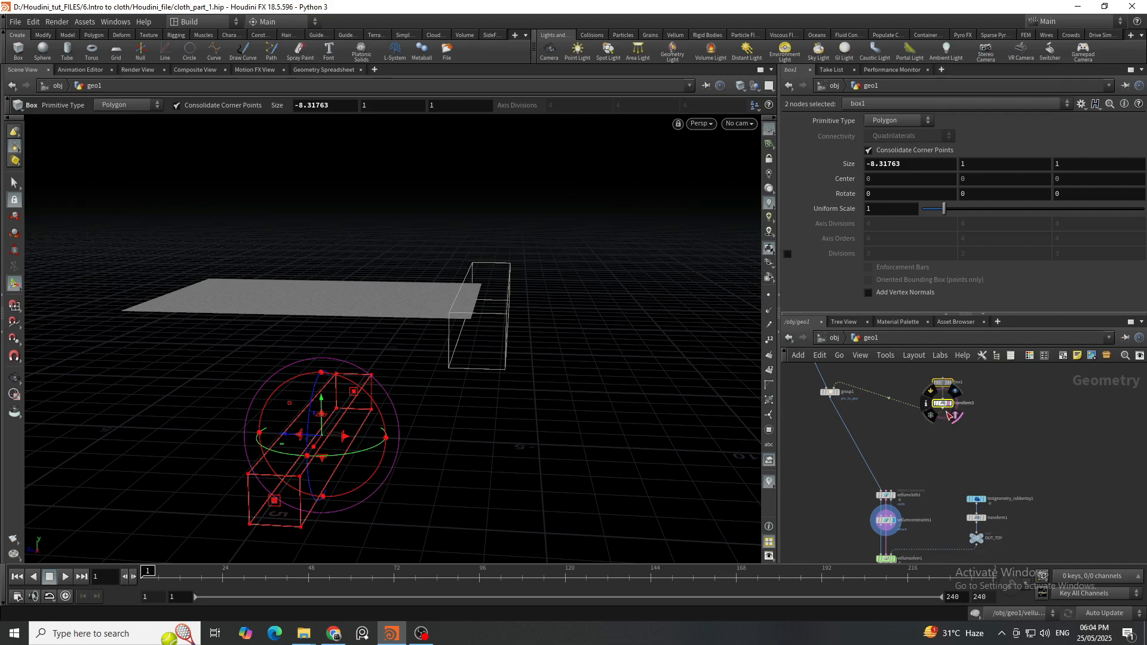
# Move vellumcloth1 up the network, and wire transform3's output into vellumconstraints1's third input.
pyautogui.click(947, 415)
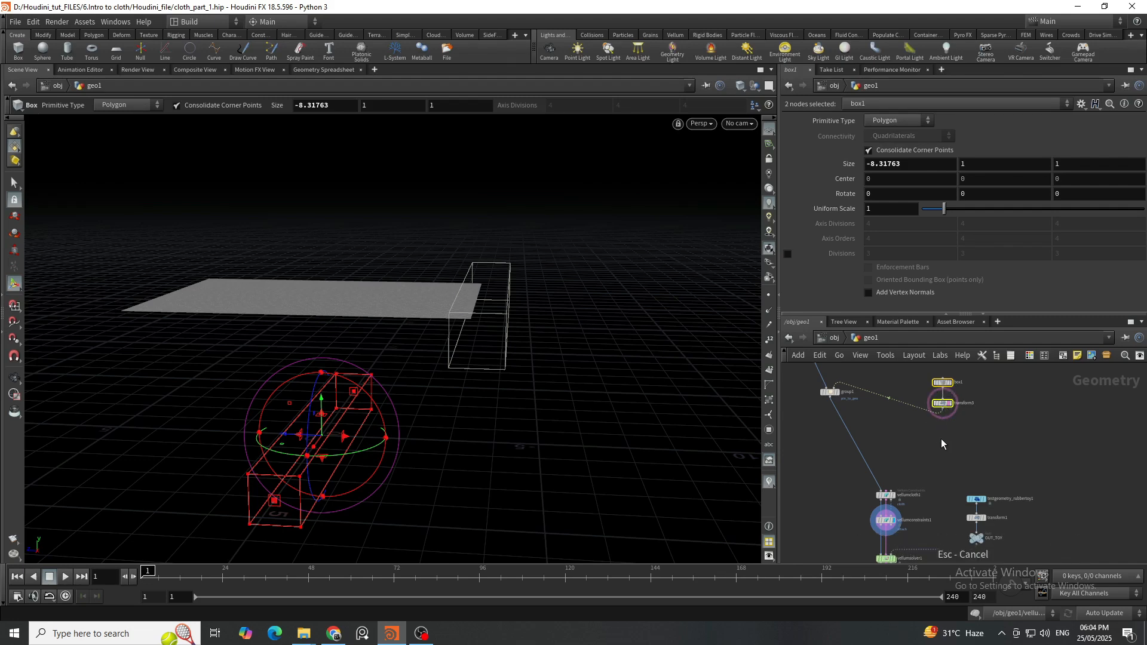
pyautogui.click(941, 440)
pyautogui.scroll(3, 889, 497)
pyautogui.scroll(-1, 860, 511)
pyautogui.moveTo(892, 481); pyautogui.dragTo(866, 399)
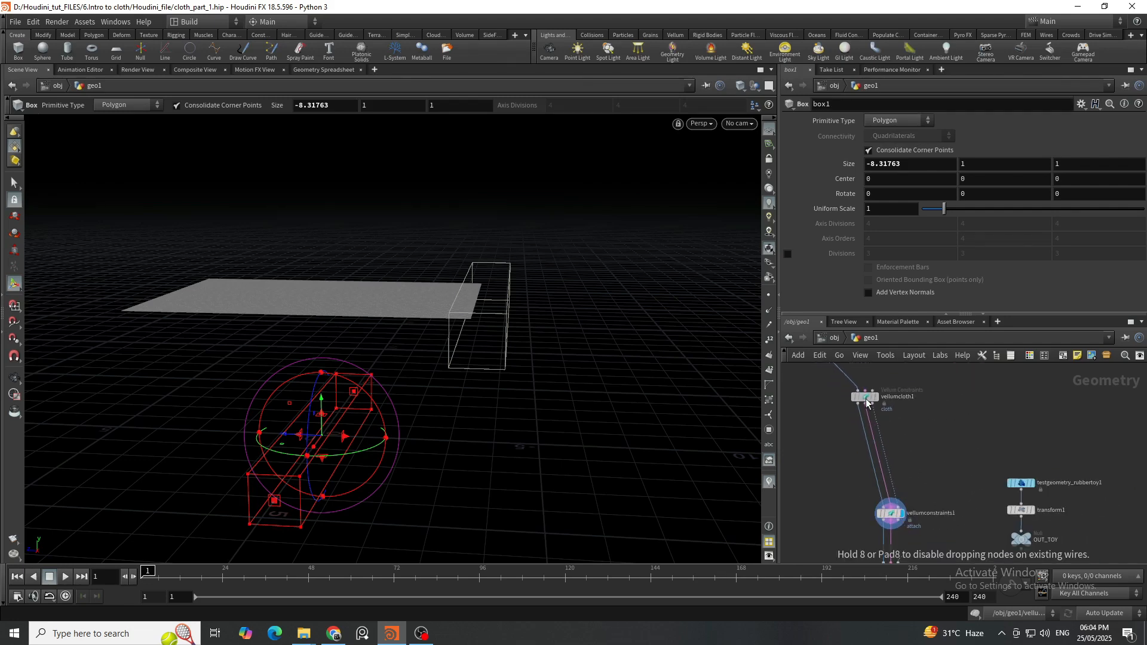
pyautogui.scroll(-2, 897, 441)
pyautogui.moveTo(890, 447); pyautogui.dragTo(954, 389)
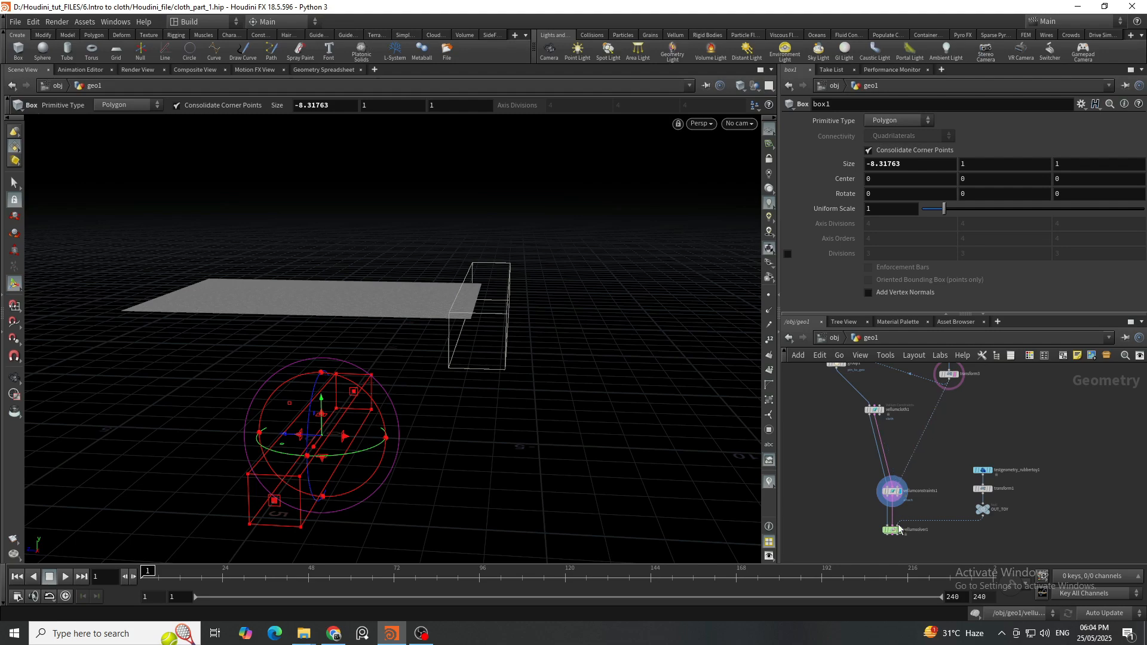
# Set vellumconstraints1's point Group to pin_to_geo.
pyautogui.scroll(3, 916, 517)
pyautogui.moveTo(942, 472); pyautogui.dragTo(784, 531)
pyautogui.click(1112, 165)
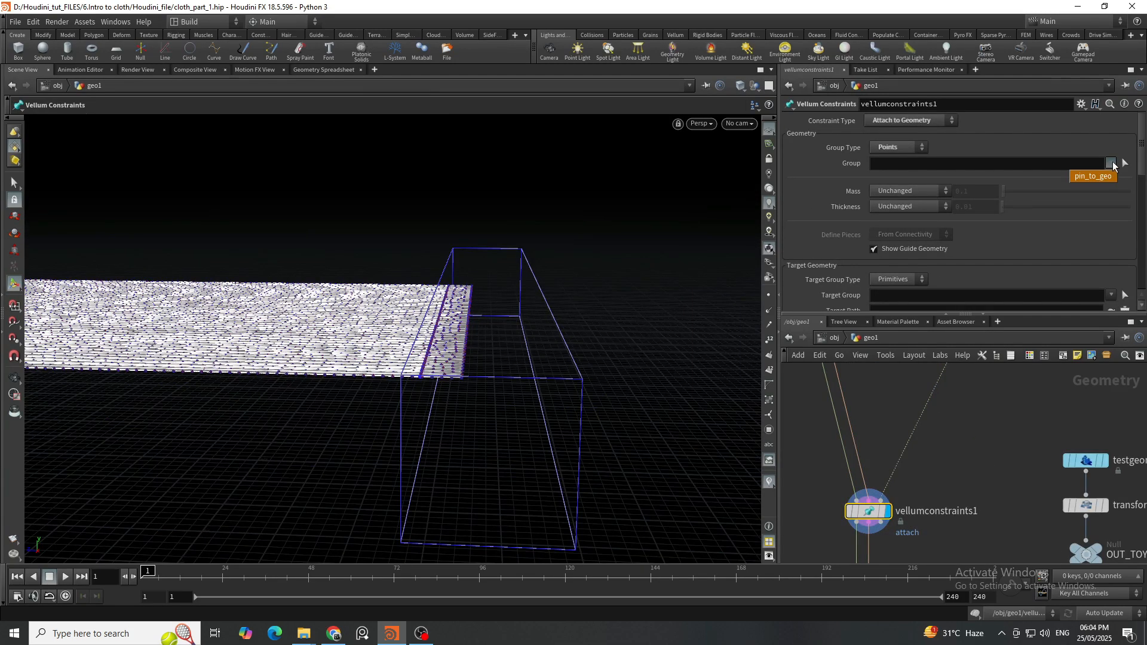
pyautogui.click(1106, 180)
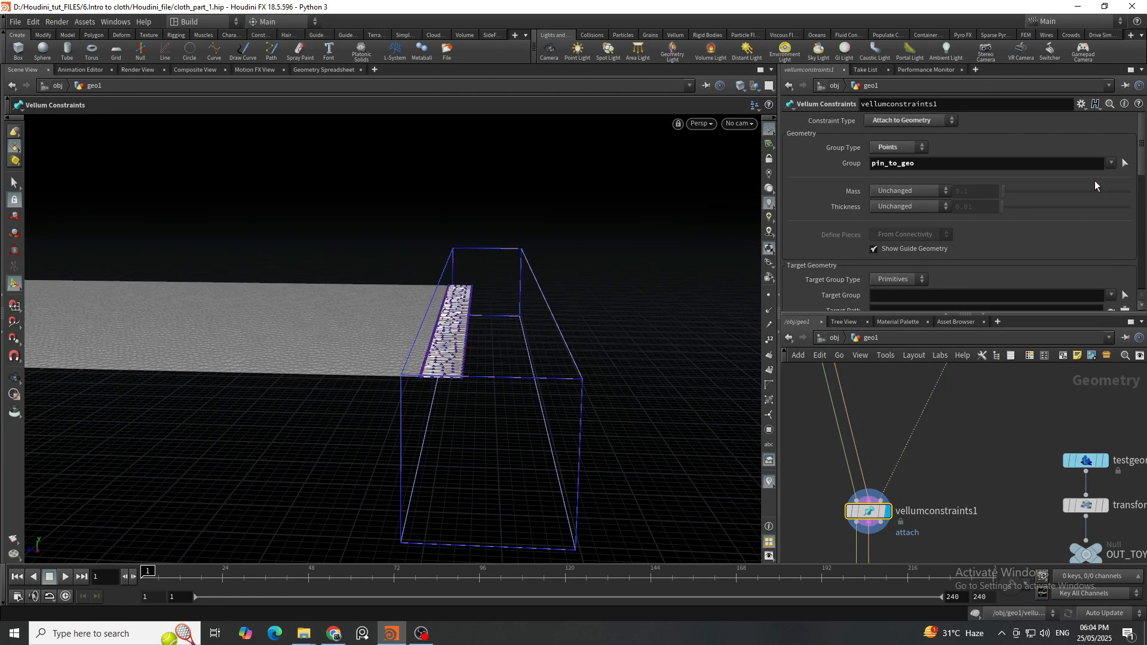
pyautogui.press('Escape')
pyautogui.moveTo(499, 347); pyautogui.dragTo(534, 297)
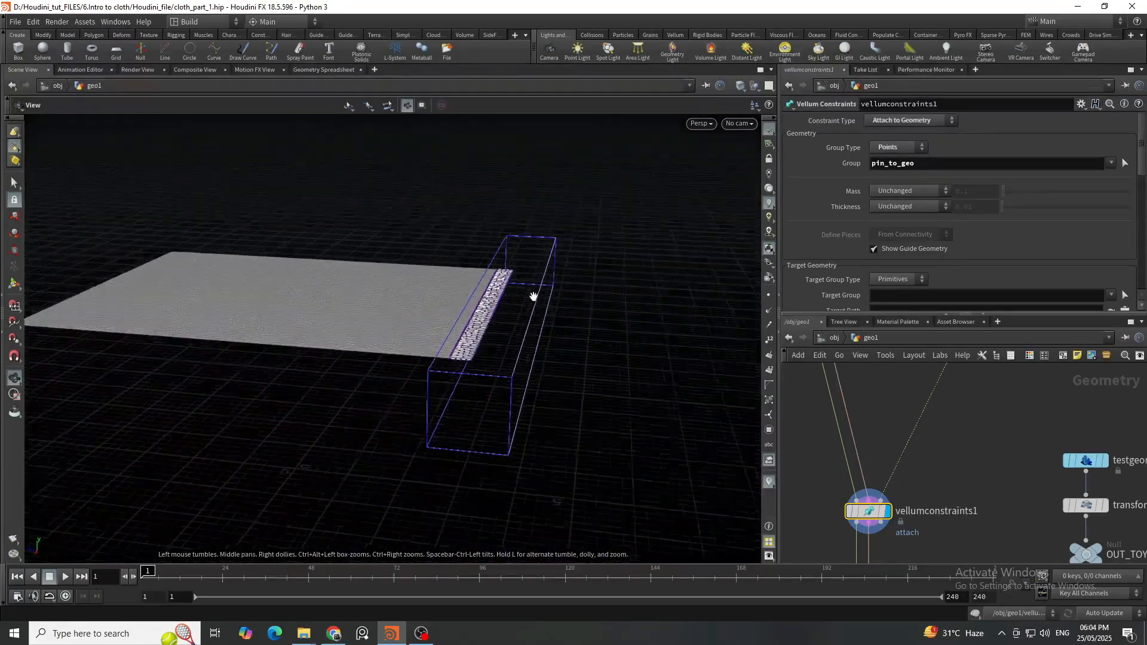
# Display vellumsolver1 and play the simulation, scrubbing the first frames to examine how the cloth edge attaches to the box.
pyautogui.scroll(-3, 533, 297)
pyautogui.scroll(-5, 962, 412)
pyautogui.scroll(5, 957, 439)
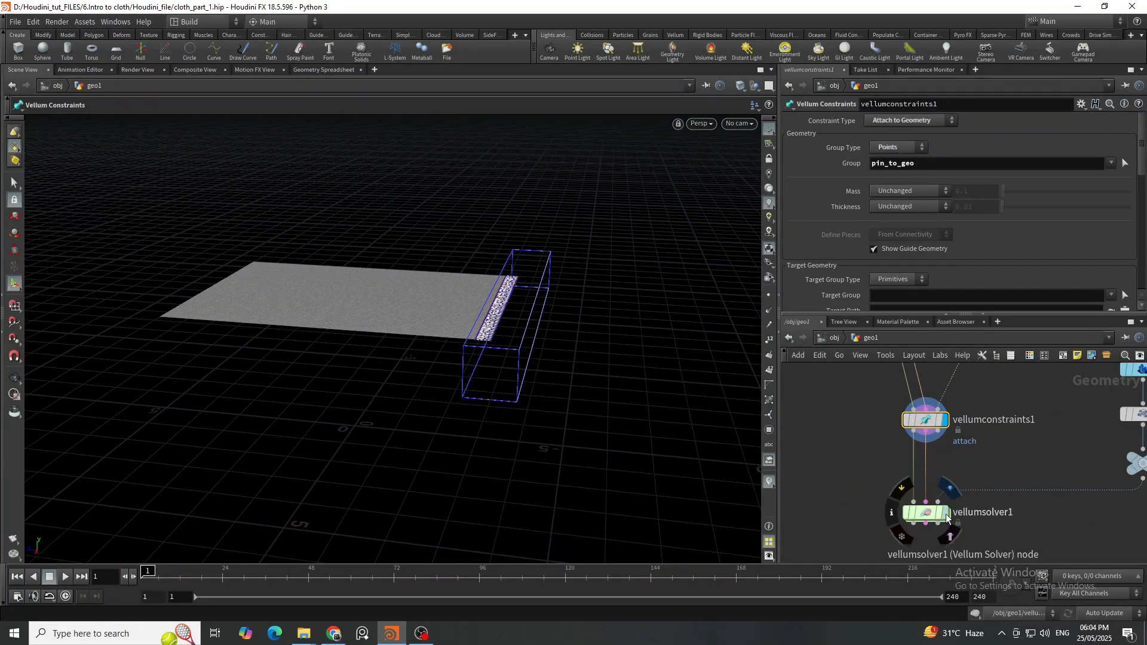
pyautogui.click(946, 514)
pyautogui.moveTo(1042, 502); pyautogui.dragTo(817, 548)
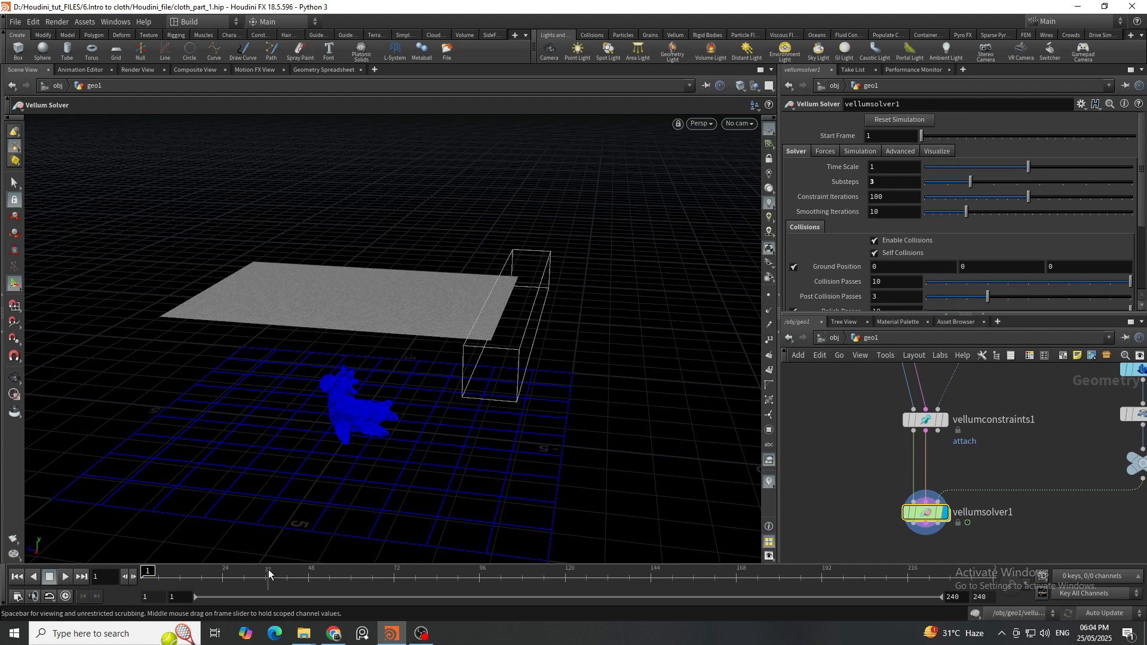
pyautogui.click(66, 577)
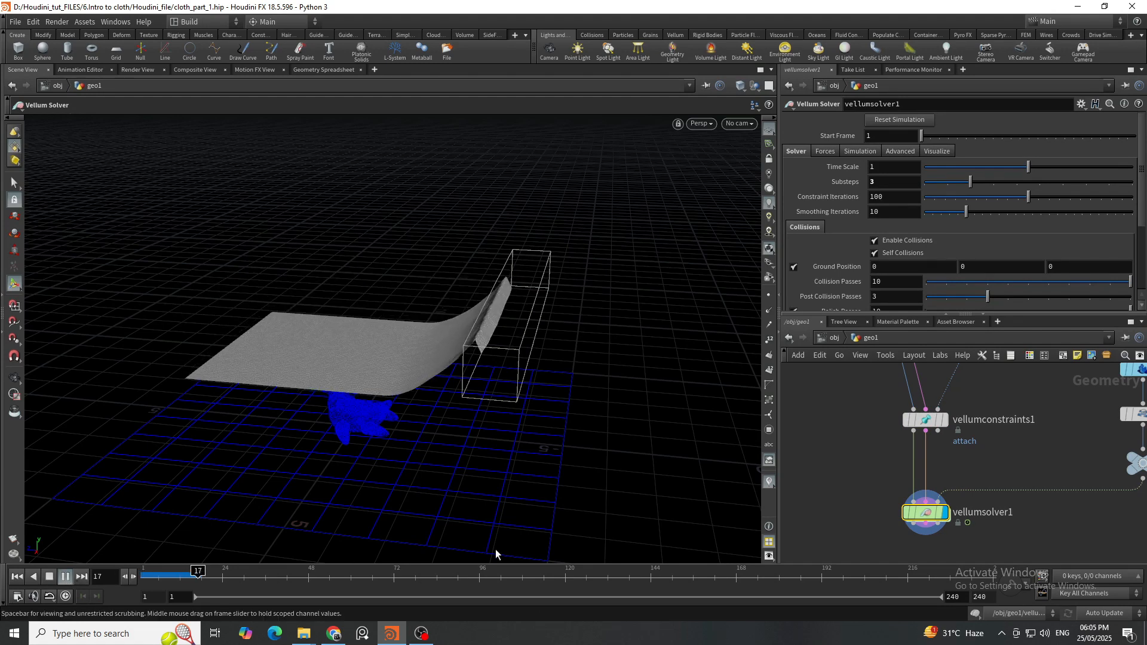
pyautogui.click(182, 574)
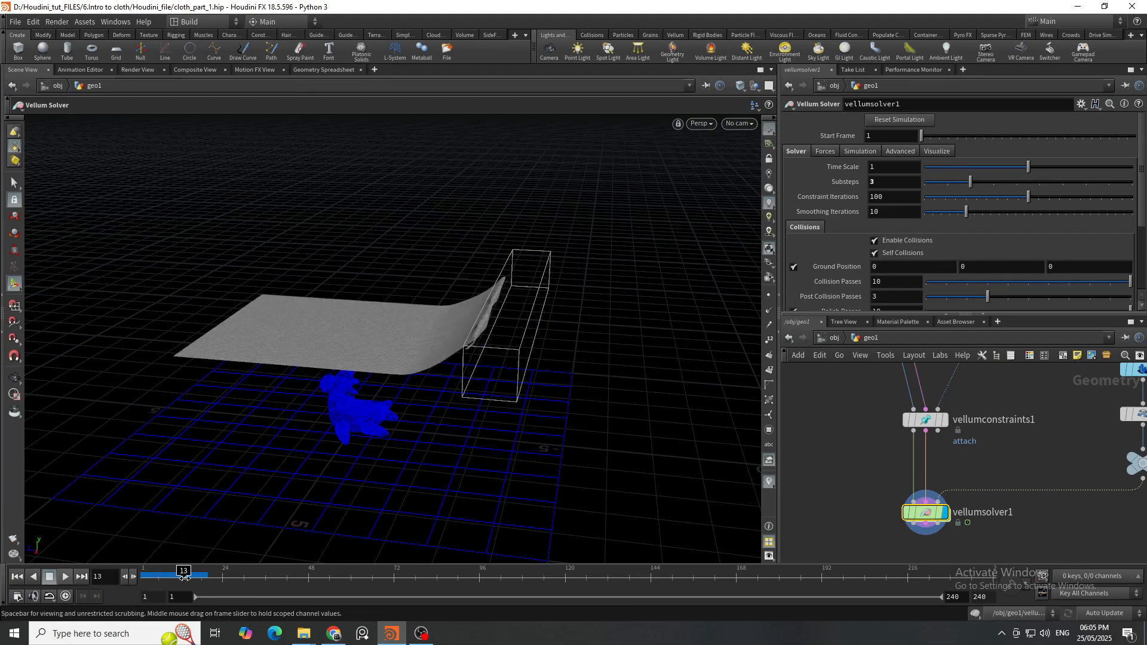
pyautogui.press('Escape')
pyautogui.moveTo(592, 384); pyautogui.dragTo(522, 308)
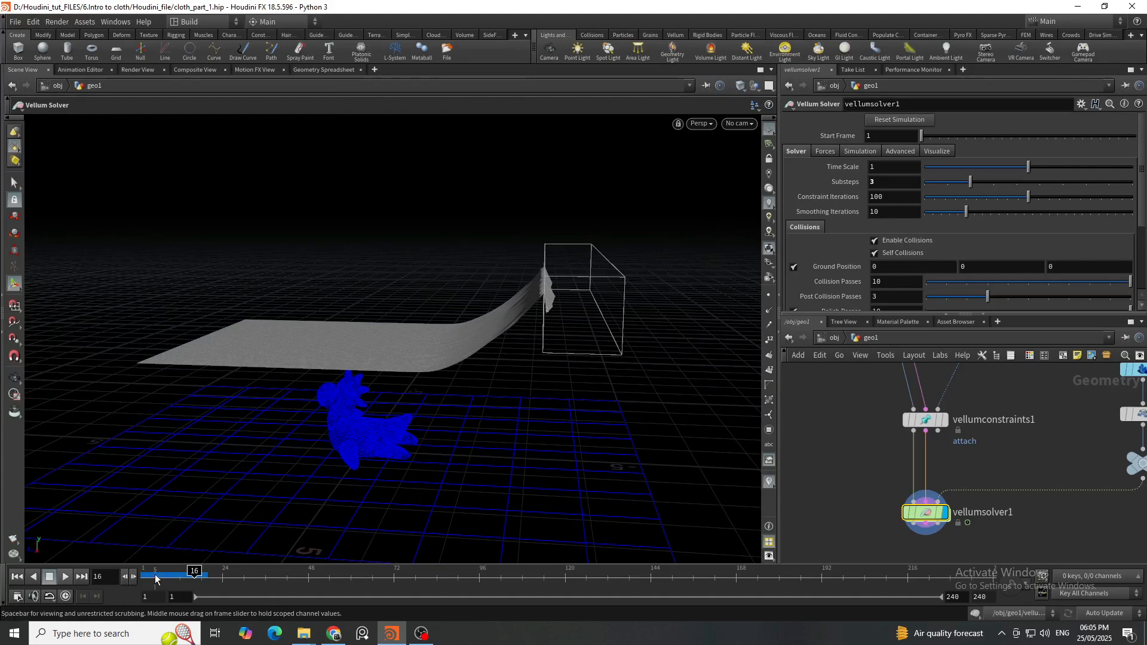
pyautogui.moveTo(156, 576)
pyautogui.mouseDown()
pyautogui.moveTo(202, 576)
pyautogui.moveTo(143, 576)
pyautogui.mouseUp()
# Insert a Transform node on the wire between transform3 and vellumconstraints1.
pyautogui.scroll(-6, 989, 520)
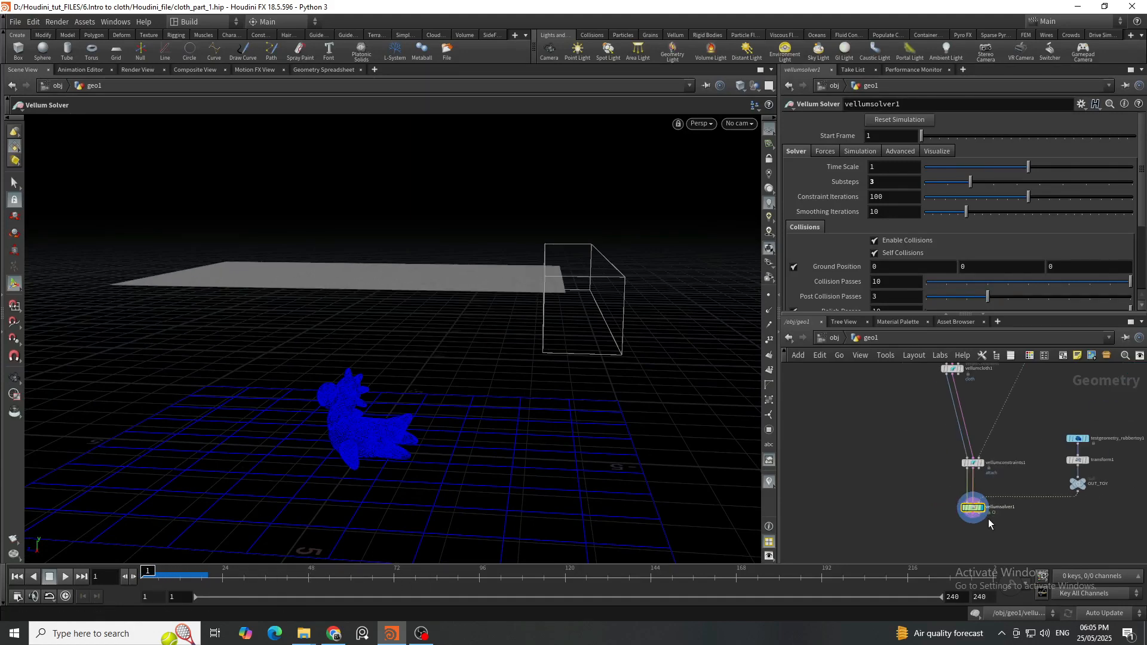
pyautogui.scroll(3, 1022, 417)
pyautogui.moveTo(1021, 417); pyautogui.dragTo(989, 474, button='middle')
pyautogui.scroll(-3, 989, 474)
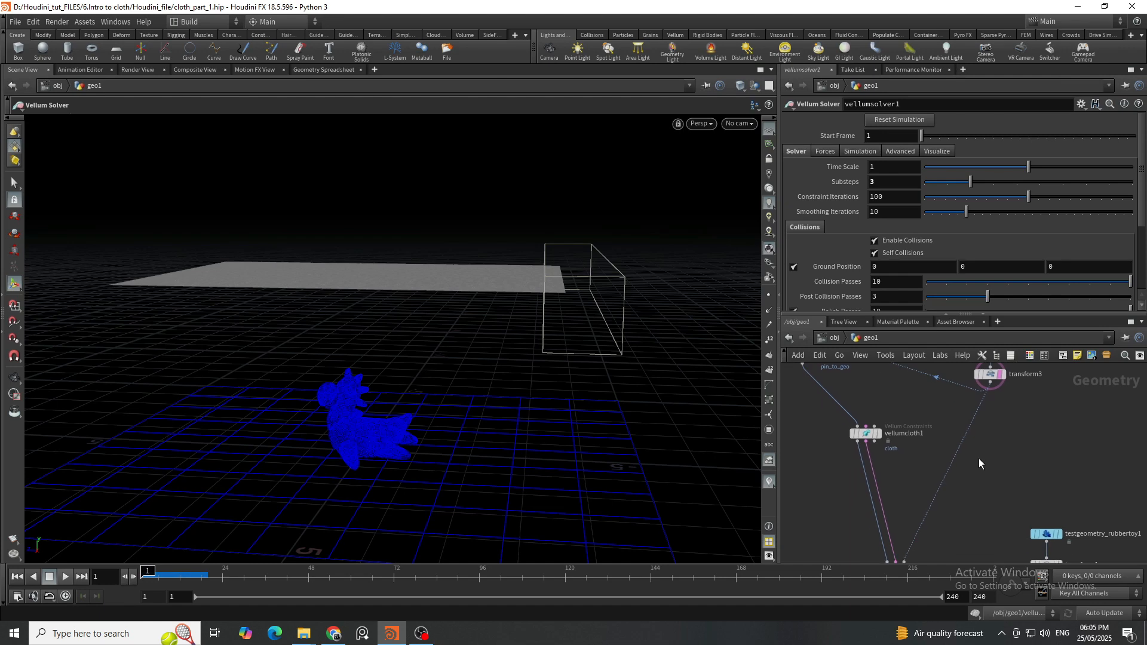
pyautogui.scroll(2, 970, 473)
pyautogui.press('Tab')
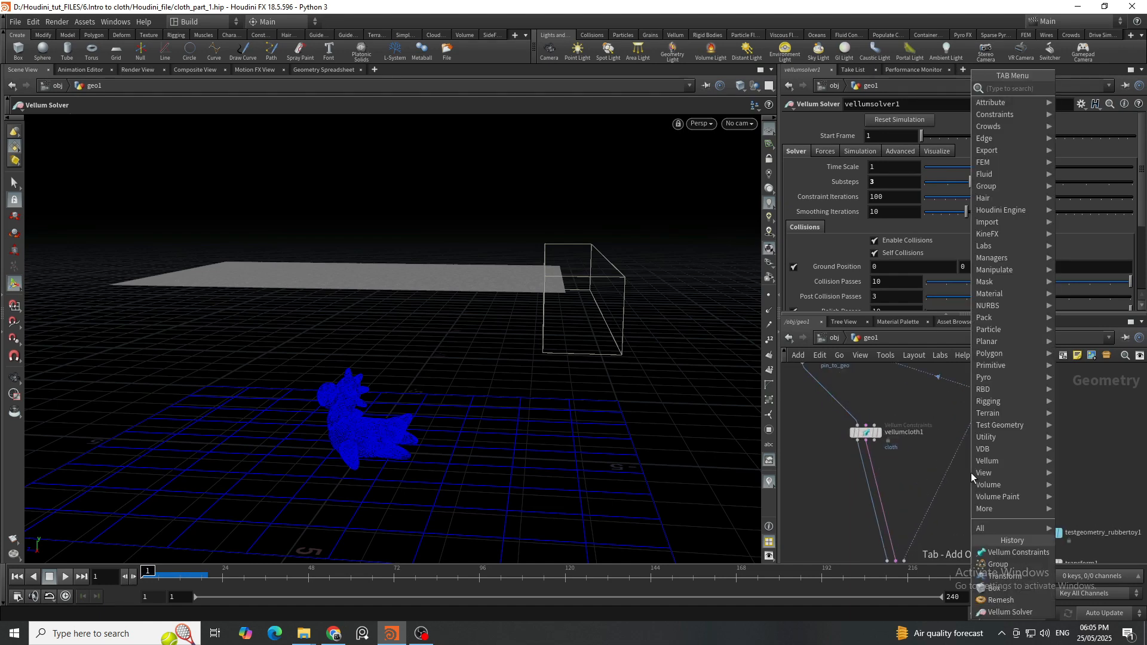
pyautogui.write('tra')
pyautogui.press('Down')
pyautogui.press('Down')
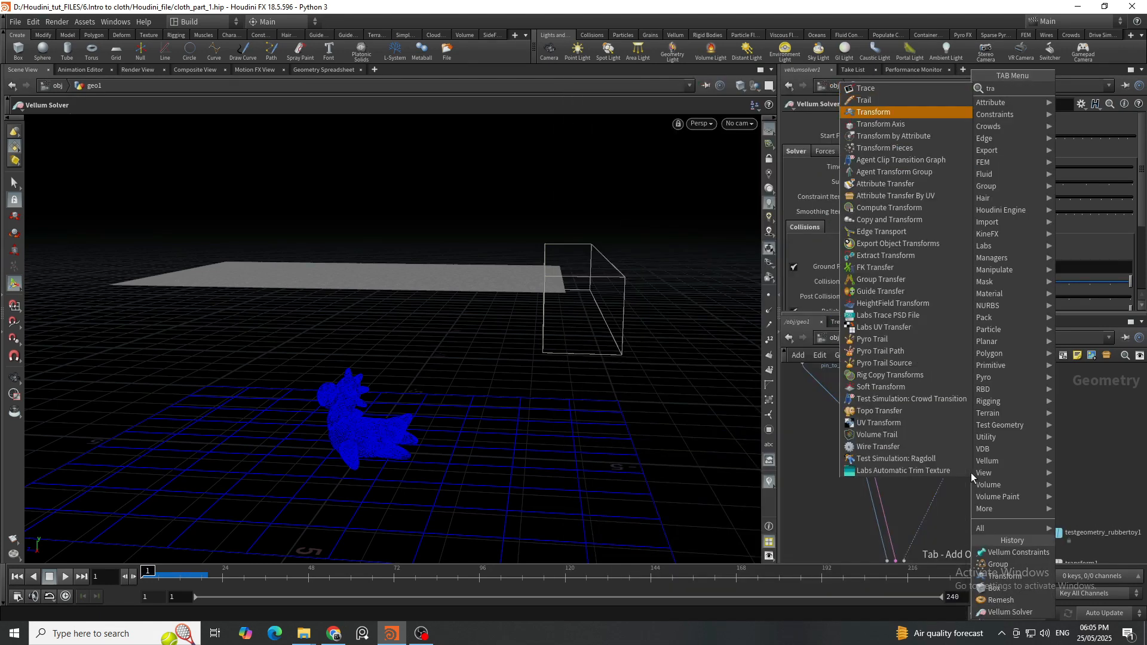
pyautogui.press('Return')
pyautogui.click(971, 472)
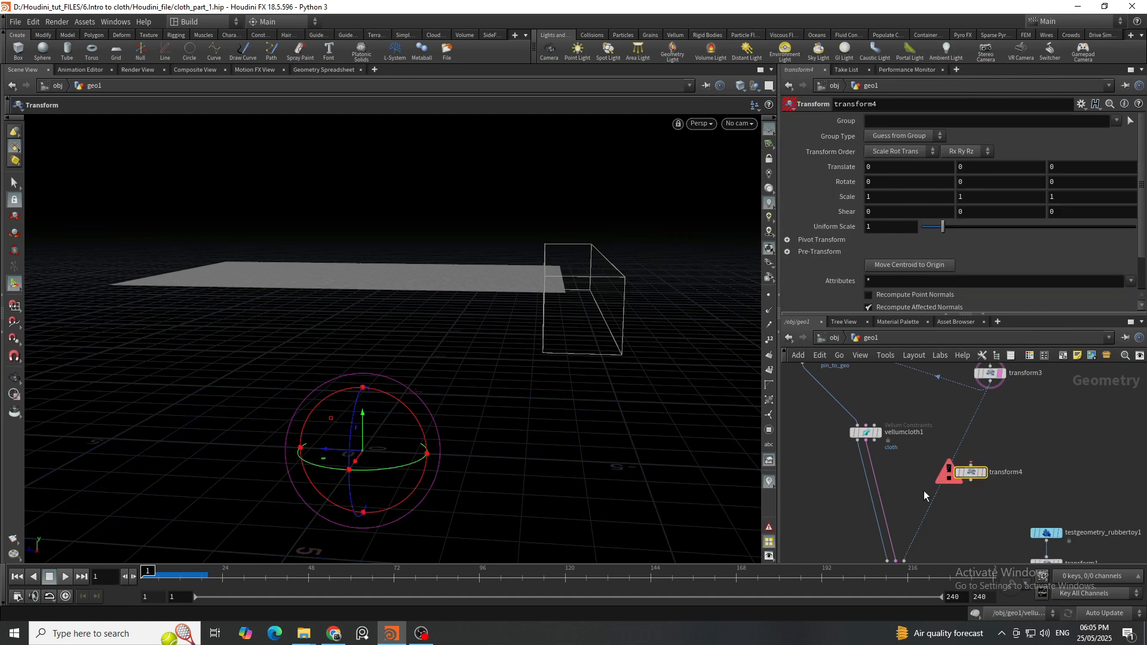
pyautogui.moveTo(979, 478)
pyautogui.mouseDown()
pyautogui.moveTo(960, 462)
pyautogui.moveTo(989, 487)
pyautogui.mouseUp()
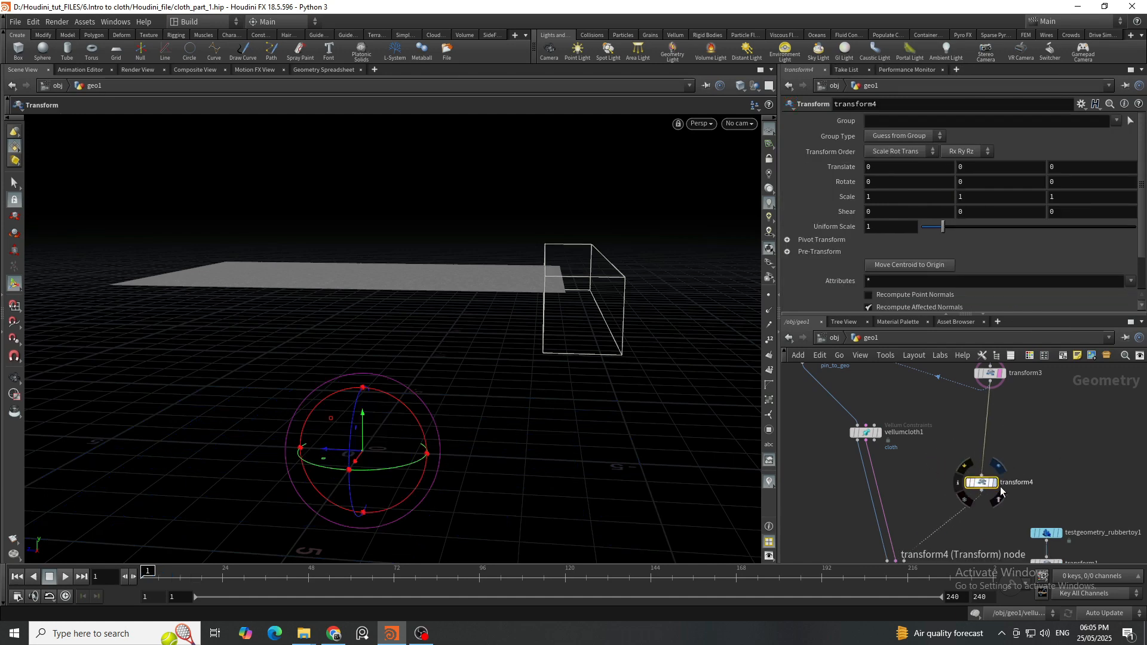
# Display transform4 and keyframe its Translate at 0, 0, 0 on frame 1.
pyautogui.click(996, 490)
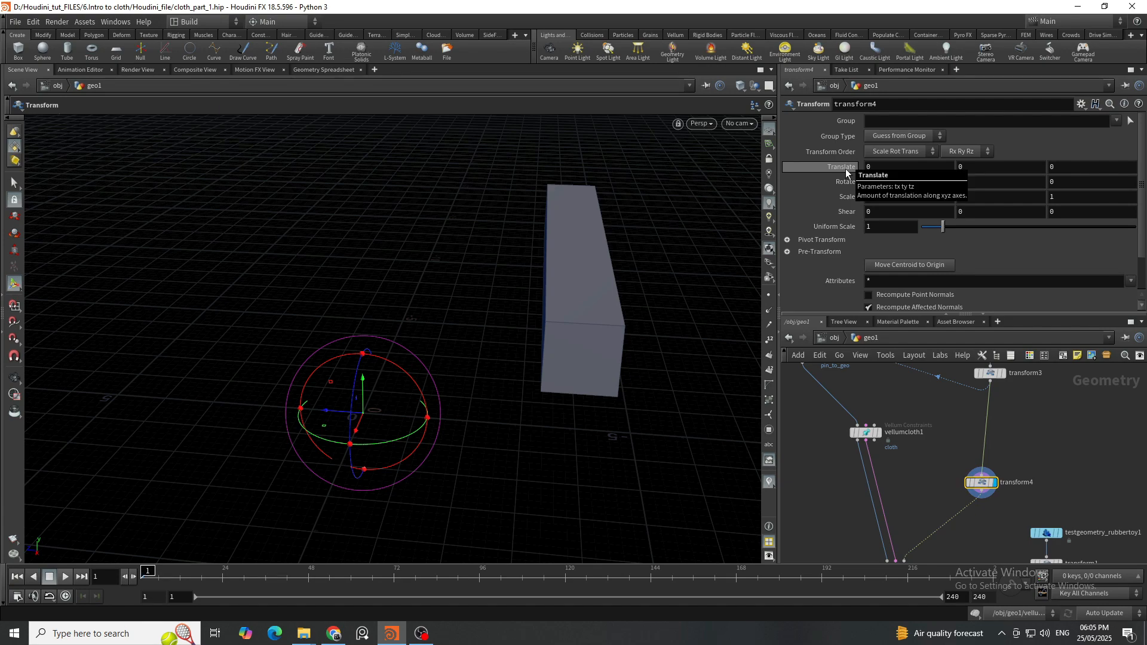
pyautogui.keyDown('alt'); pyautogui.click(846, 172); pyautogui.keyUp('alt')
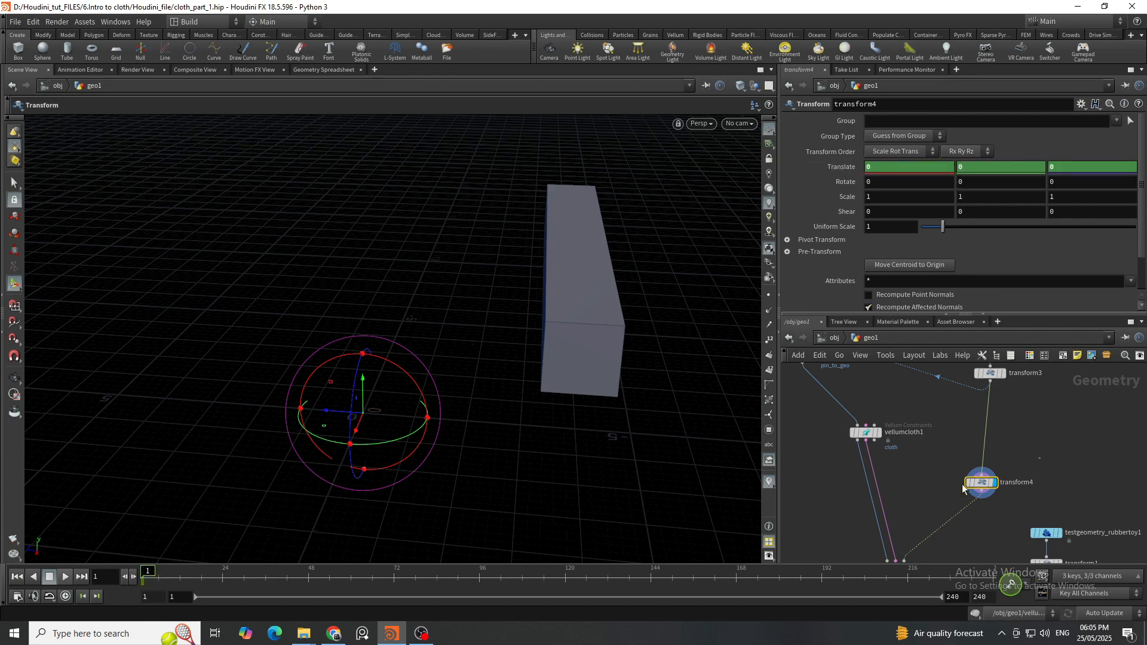
pyautogui.press('Escape')
pyautogui.moveTo(501, 395); pyautogui.dragTo(427, 351)
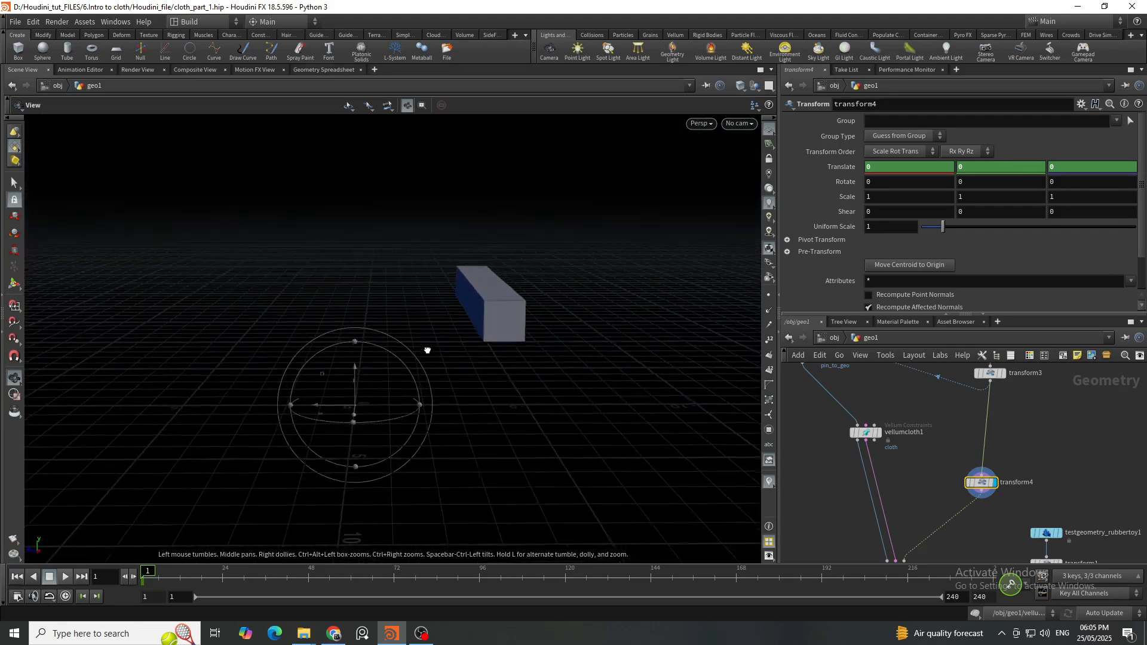
pyautogui.press('Return')
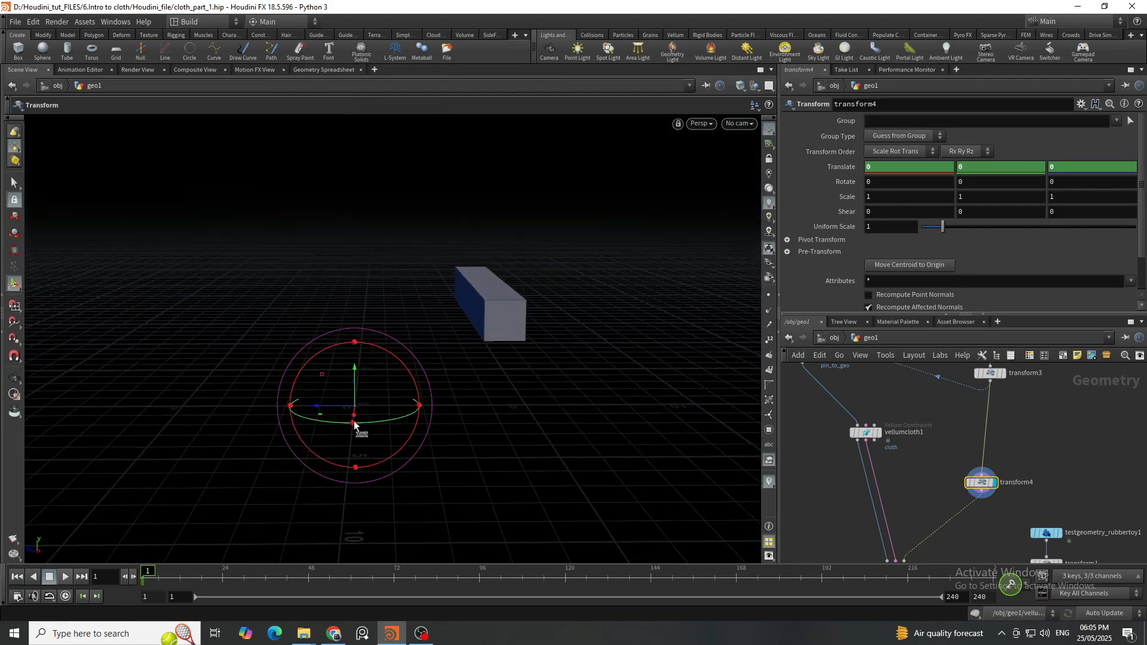
# Keyframe transform4's Translate at frame 48, lowering the box to about -1.98 in Y.
pyautogui.click(309, 588)
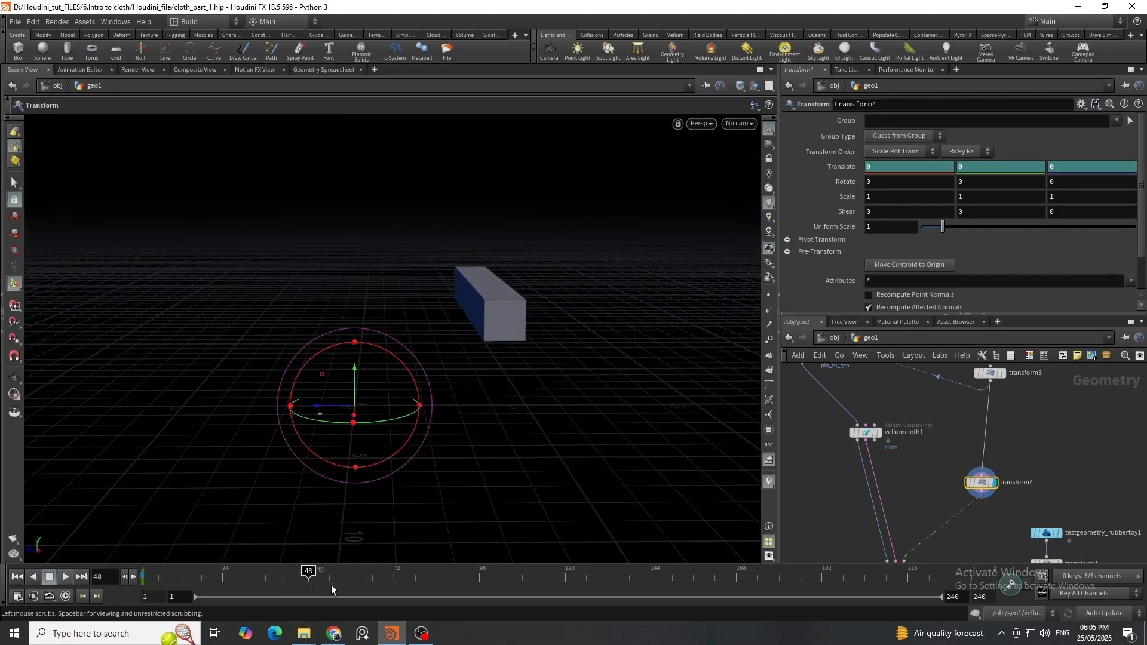
pyautogui.keyDown('alt'); pyautogui.click(835, 172); pyautogui.keyUp('alt')
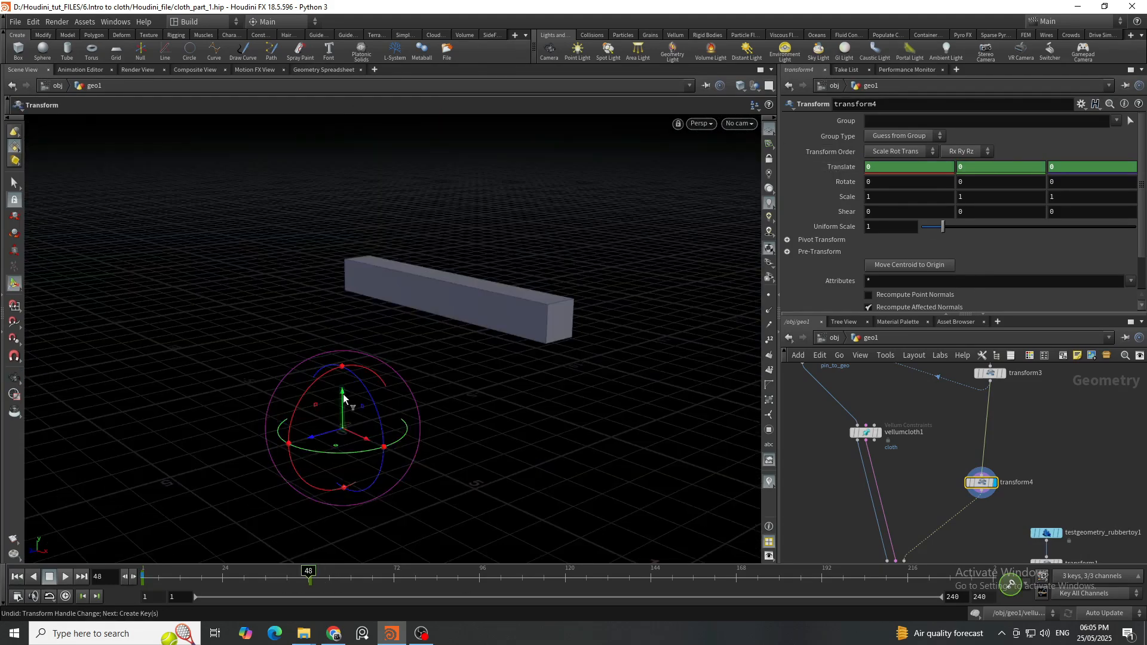
pyautogui.moveTo(344, 397); pyautogui.dragTo(459, 445)
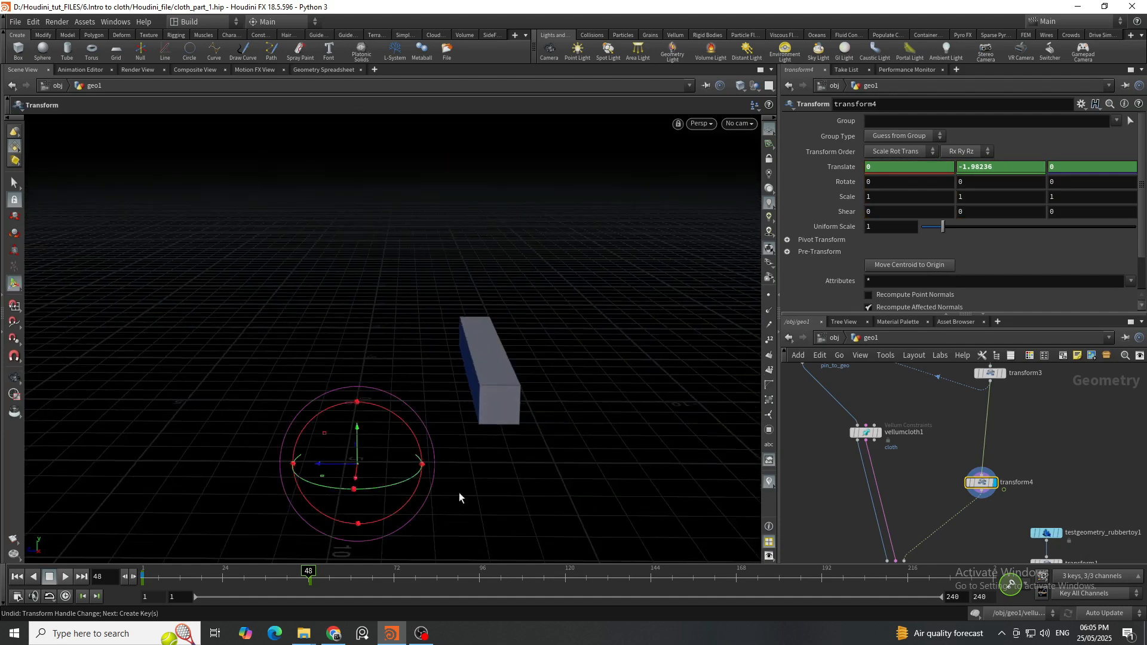
# Keyframe transform4's Translate at frame 96 with Z at about -11.77, and return the timeline to frame 1.
pyautogui.click(481, 589)
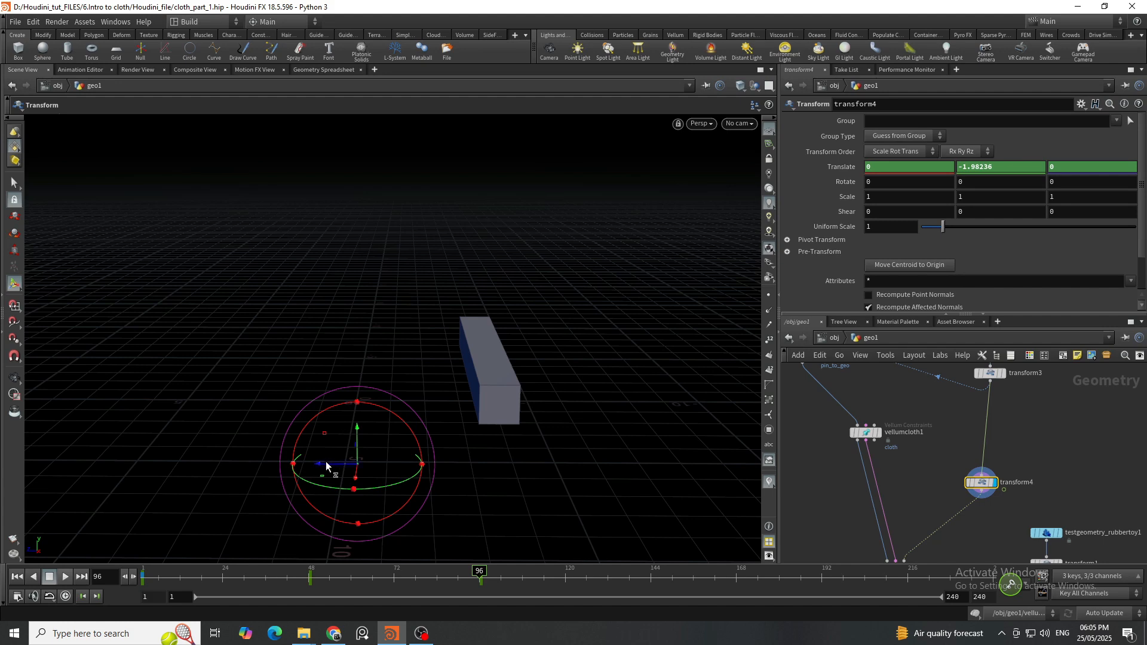
pyautogui.moveTo(326, 466); pyautogui.dragTo(726, 429)
pyautogui.keyDown('alt'); pyautogui.moveTo(435, 422); pyautogui.dragTo(451, 392, button='right'); pyautogui.keyUp('alt')
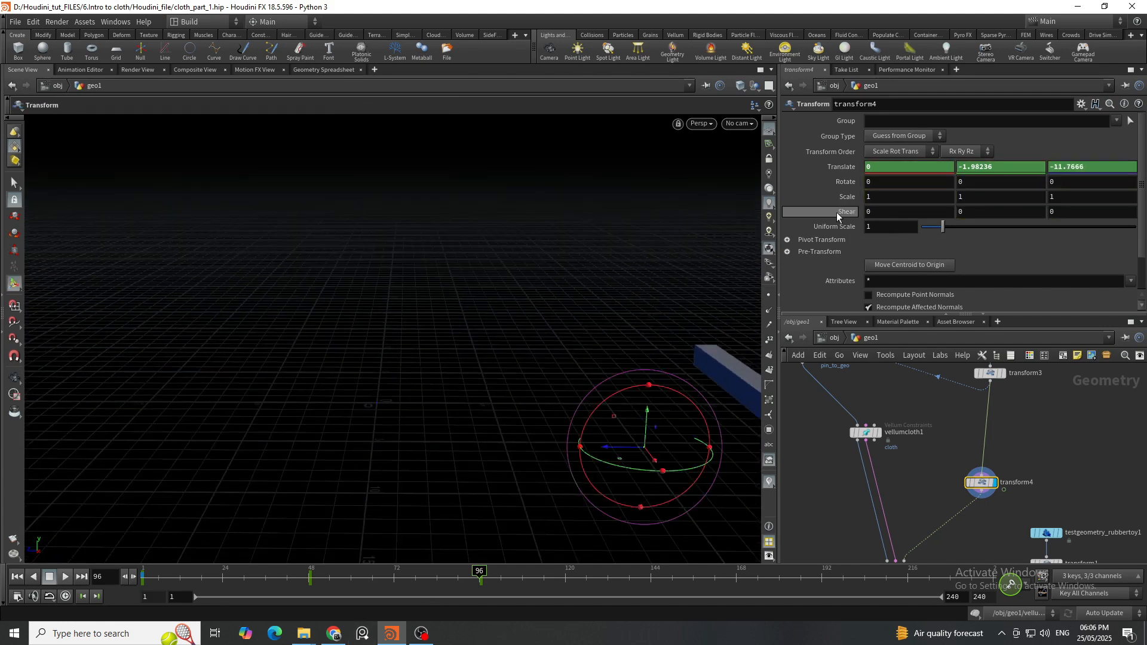
pyautogui.moveTo(470, 573); pyautogui.dragTo(117, 578)
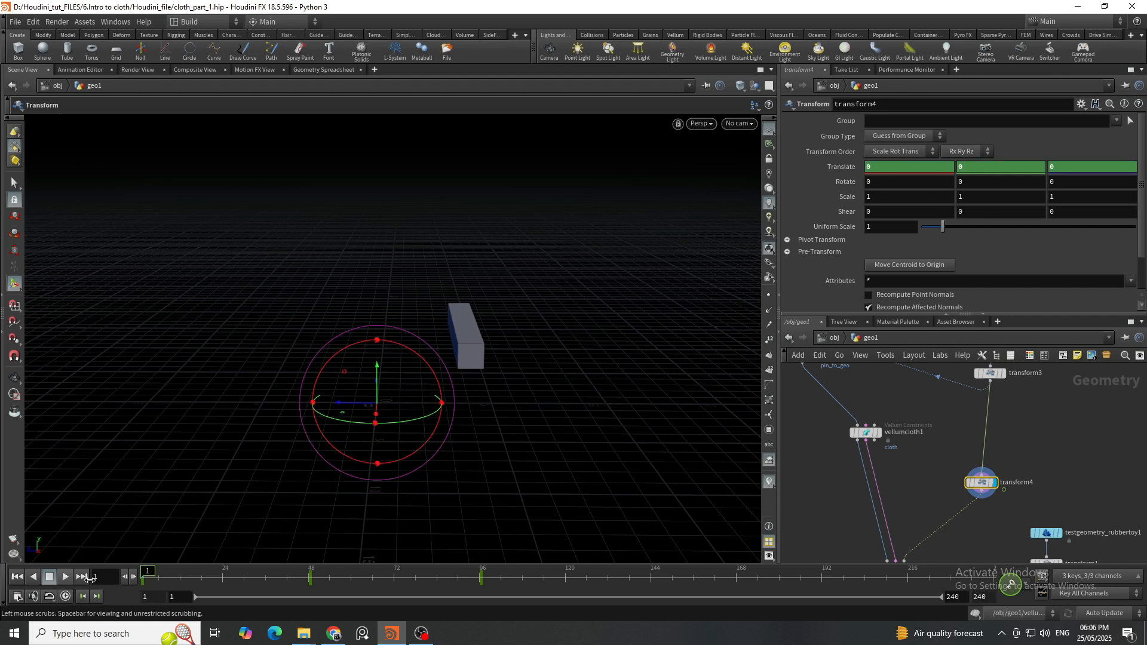
# Display vellumconstraints1 to check its attachment, and switch the display to vellumsolver1.
pyautogui.scroll(-5, 1048, 475)
pyautogui.scroll(6, 1013, 461)
pyautogui.click(957, 473)
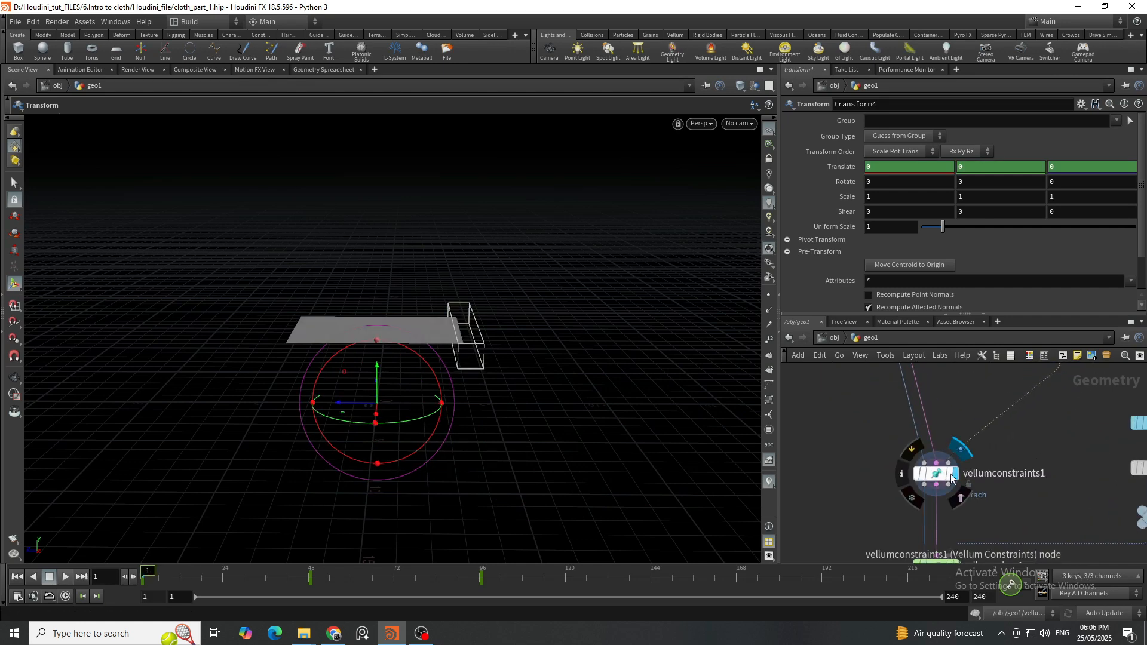
pyautogui.click(941, 474)
pyautogui.moveTo(969, 529); pyautogui.dragTo(973, 429, button='middle')
pyautogui.click(958, 460)
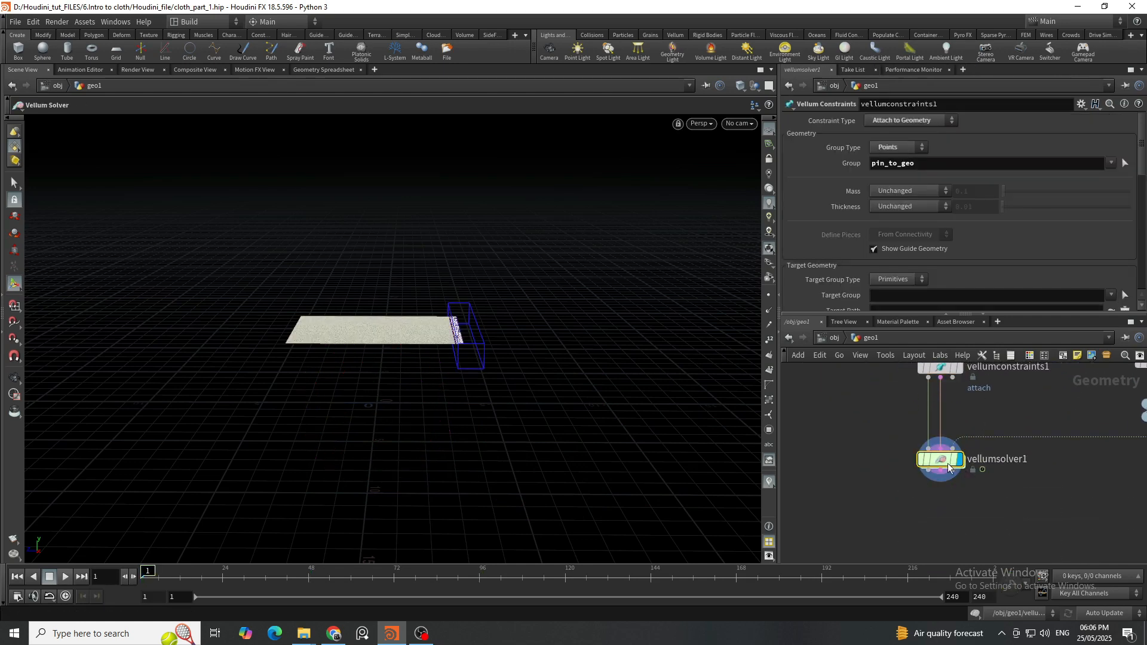
pyautogui.click(941, 460)
# Set the timeline's end frame to 120 and reselect vellumsolver1.
pyautogui.scroll(-6, 1045, 537)
pyautogui.click(1050, 470)
pyautogui.scroll(3, 1023, 465)
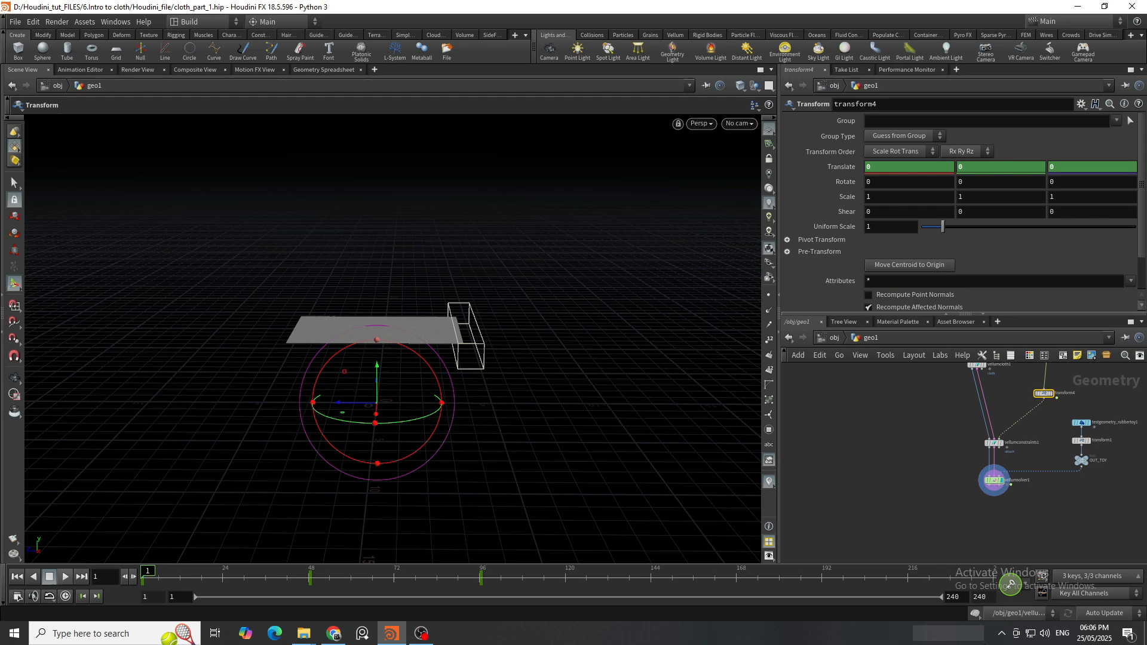
pyautogui.click(983, 598)
pyautogui.press('Return')
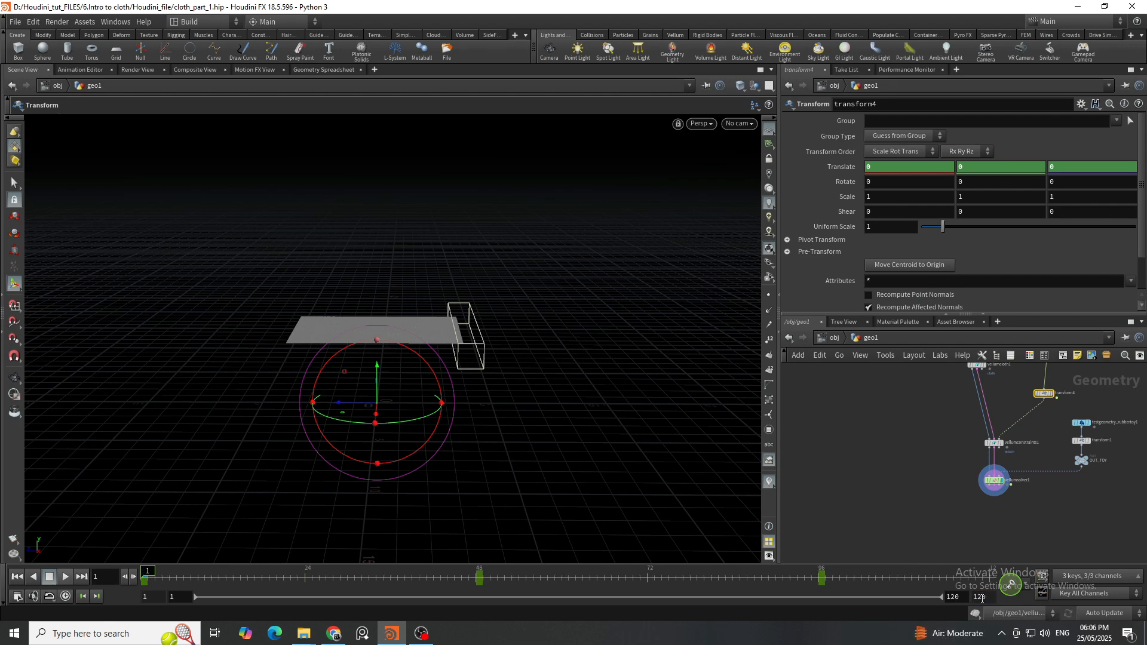
pyautogui.moveTo(950, 460); pyautogui.dragTo(952, 460)
pyautogui.press('f')
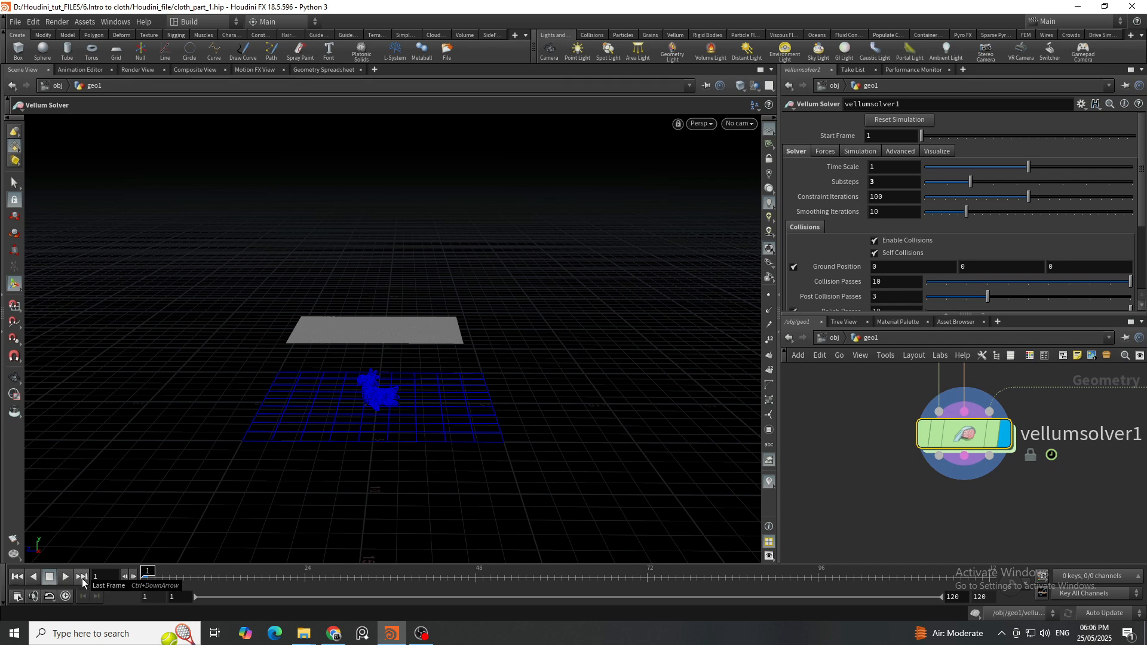
# Save the scene, examine how the simulated cloth drags over the rubber toy up to about frame 70, and return to frame 1.
pyautogui.hotkey('ctrl', 's')
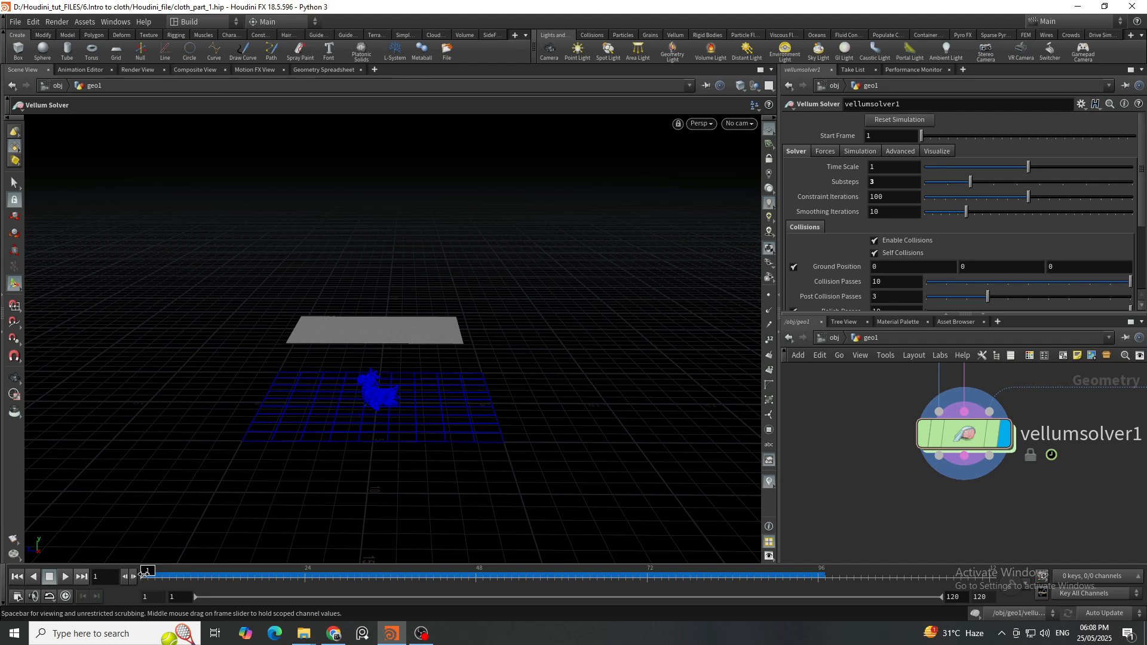
pyautogui.moveTo(148, 575); pyautogui.dragTo(228, 587)
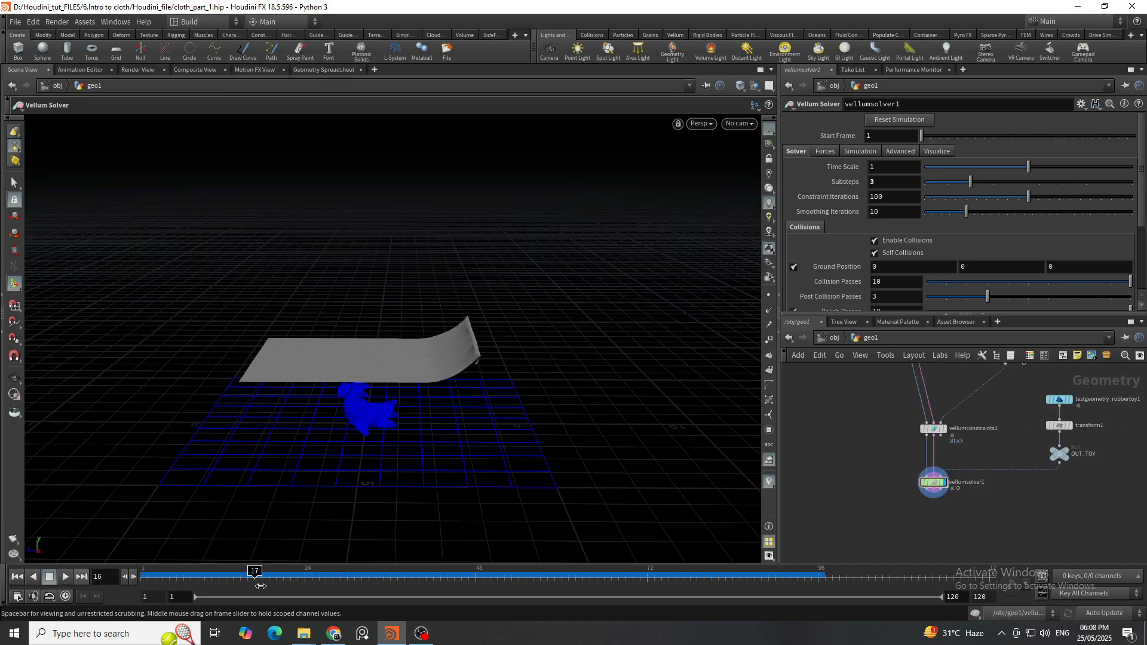
pyautogui.moveTo(261, 586); pyautogui.dragTo(299, 597)
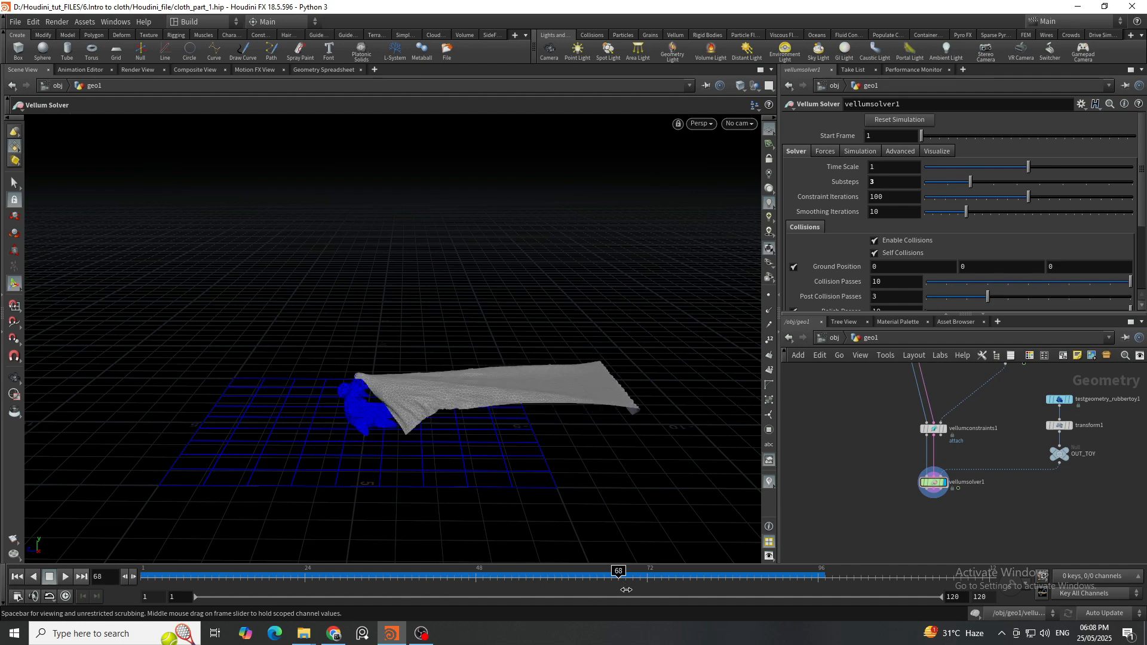
pyautogui.scroll(10, 406, 391)
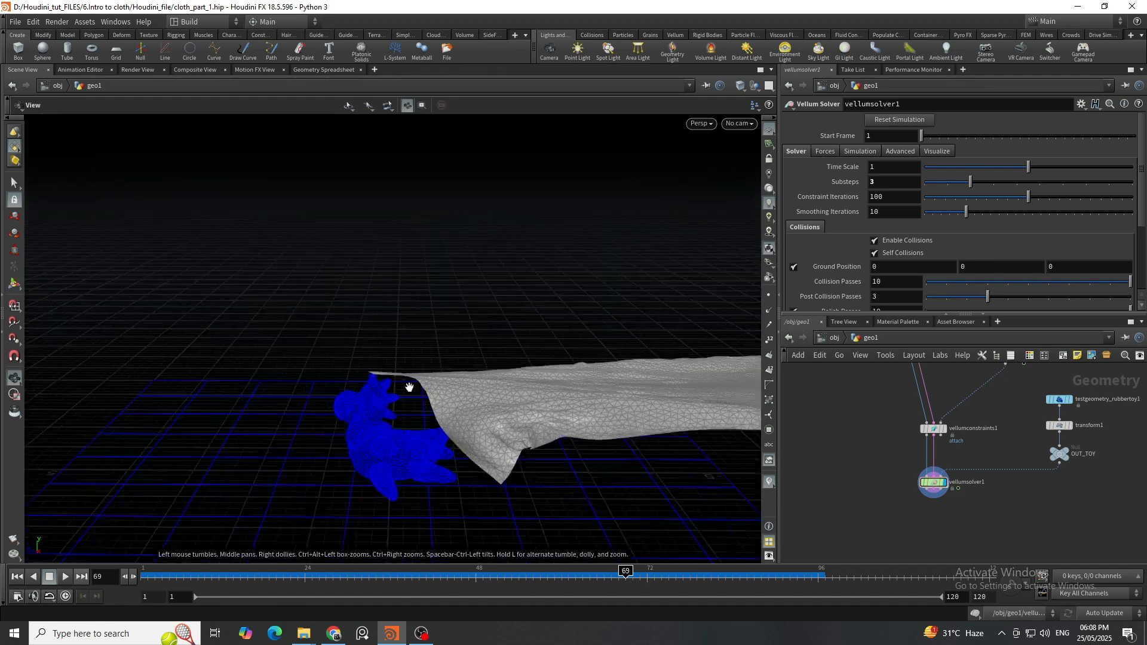
pyautogui.keyDown('alt'); pyautogui.moveTo(269, 395); pyautogui.dragTo(239, 257); pyautogui.keyUp('alt')
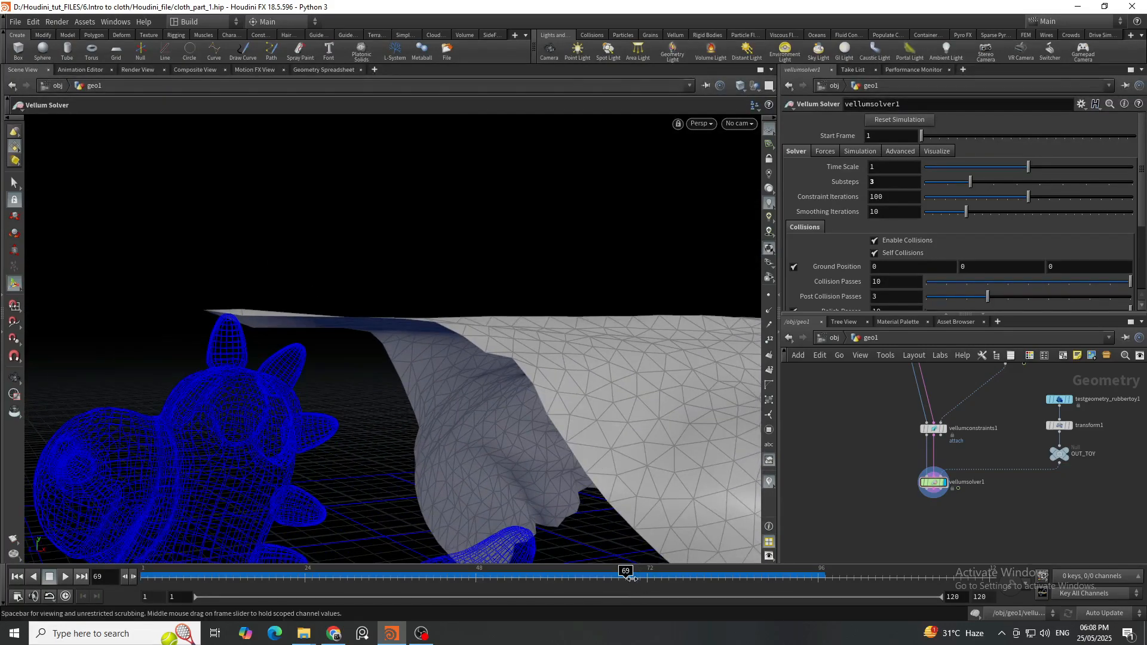
pyautogui.moveTo(631, 579)
pyautogui.mouseDown()
pyautogui.moveTo(659, 577)
pyautogui.moveTo(623, 578)
pyautogui.moveTo(639, 580)
pyautogui.mouseUp()
pyautogui.moveTo(269, 263); pyautogui.dragTo(385, 239)
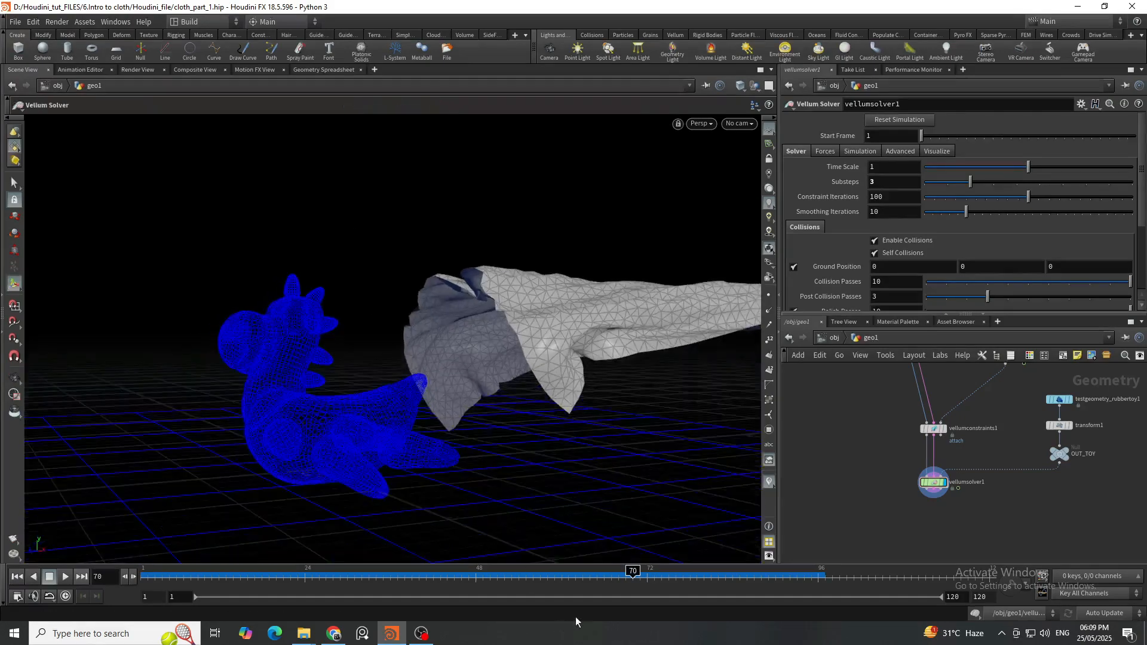
pyautogui.moveTo(622, 579); pyautogui.dragTo(647, 575)
pyautogui.click(21, 577)
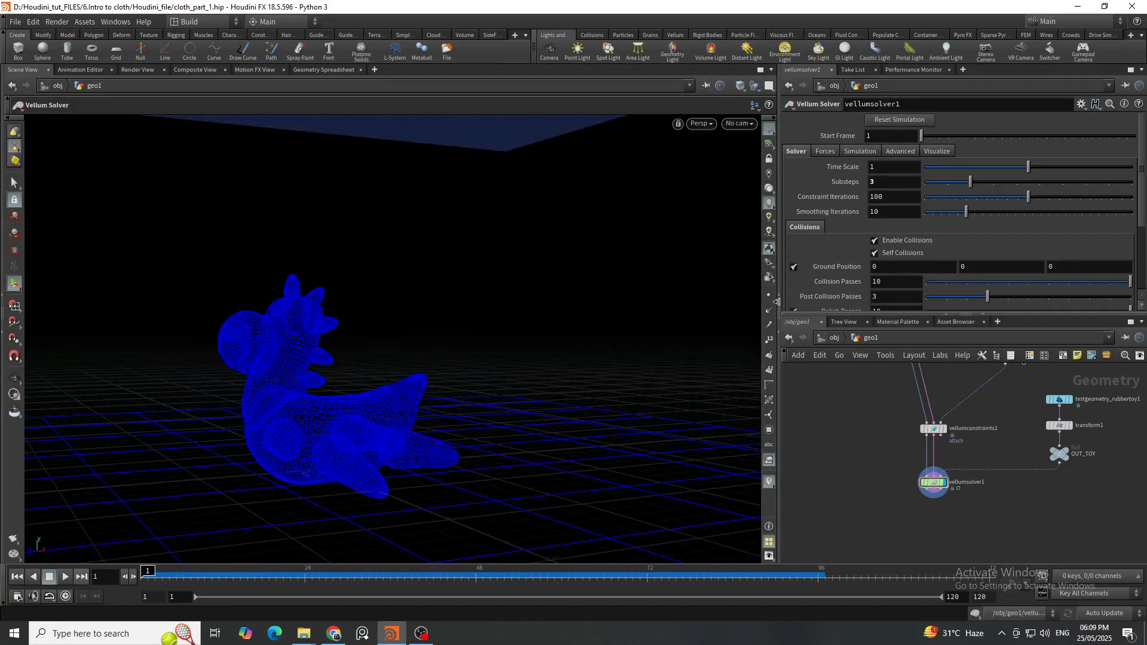
# Set vellumsolver1's friction Static Threshold and Dynamic Scale to 0 in its force settings.
pyautogui.scroll(-3, 878, 234)
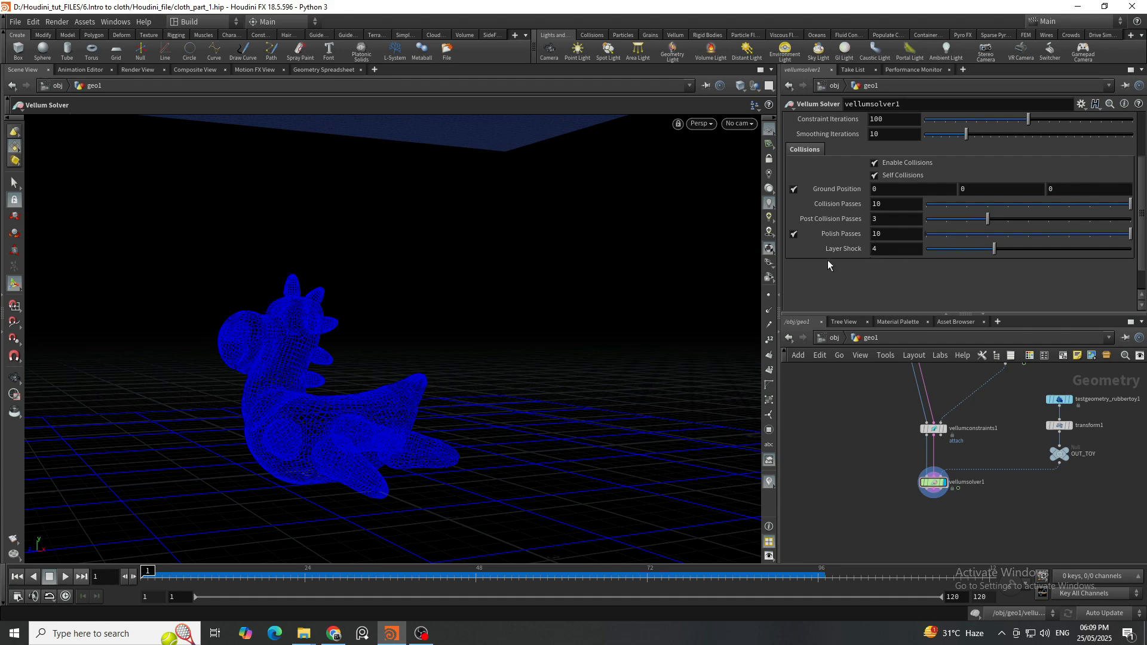
pyautogui.scroll(3, 828, 264)
pyautogui.click(825, 152)
pyautogui.scroll(-2, 940, 178)
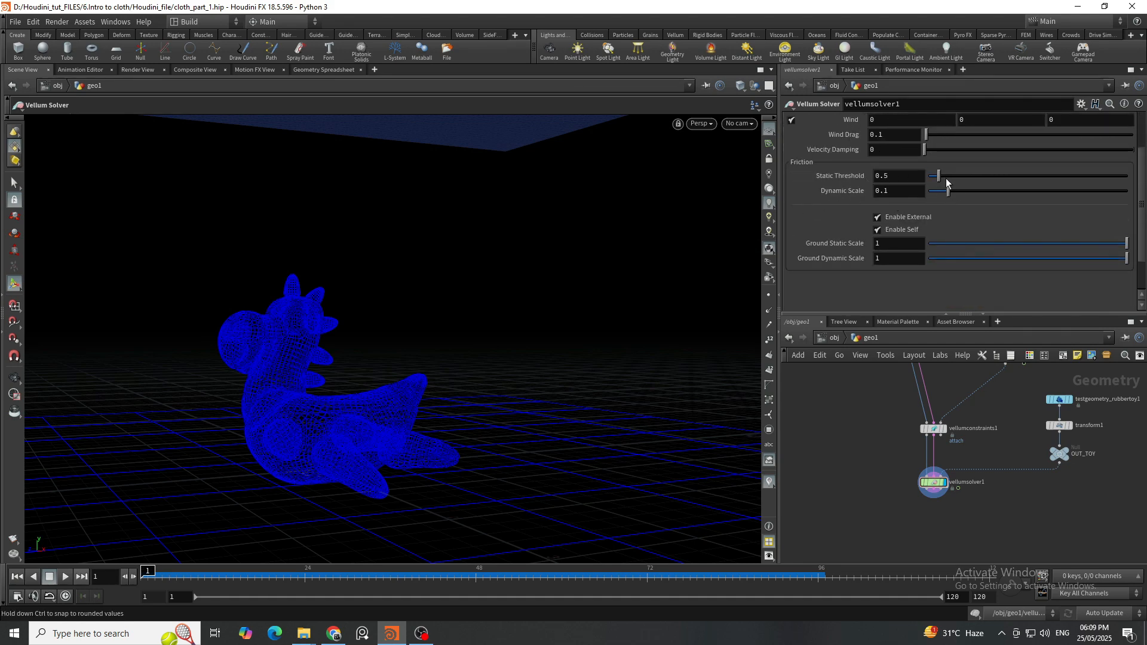
pyautogui.moveTo(938, 181); pyautogui.dragTo(929, 177)
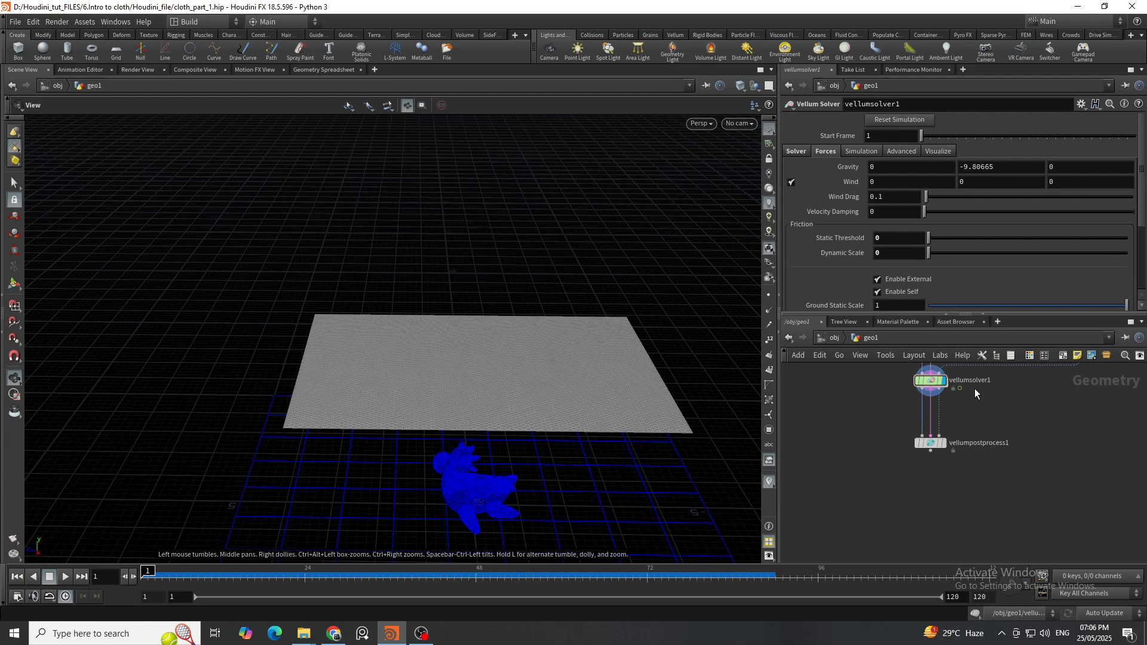
# Template transform4 so the moving box shows as a wireframe, and check the cloth simulation up to frame 21.
pyautogui.scroll(3, 975, 393)
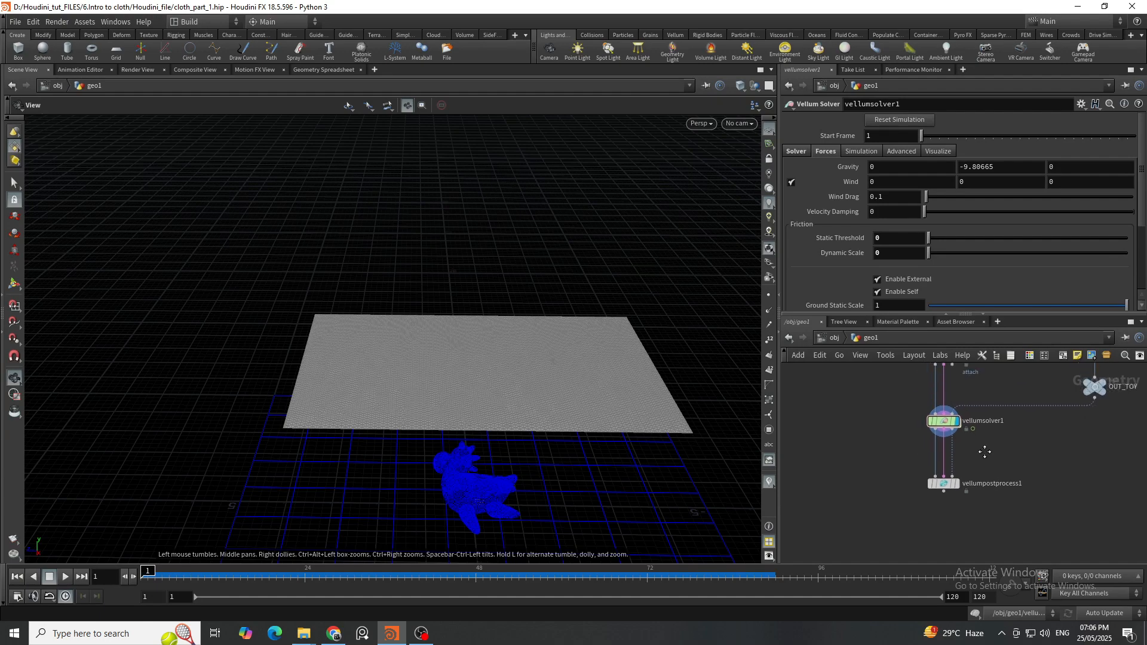
pyautogui.moveTo(149, 572); pyautogui.dragTo(200, 571)
pyautogui.scroll(2, 504, 465)
pyautogui.moveTo(503, 464); pyautogui.dragTo(455, 429, button='middle')
pyautogui.scroll(-2, 453, 429)
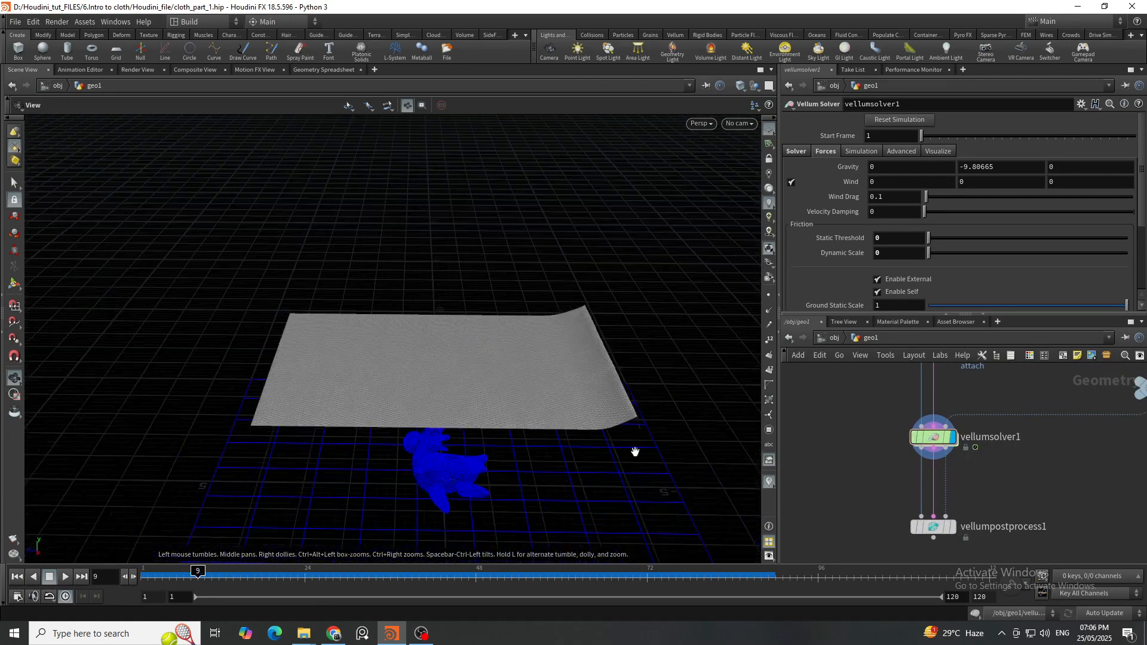
pyautogui.scroll(-5, 989, 526)
pyautogui.scroll(3, 1019, 421)
pyautogui.click(1018, 418)
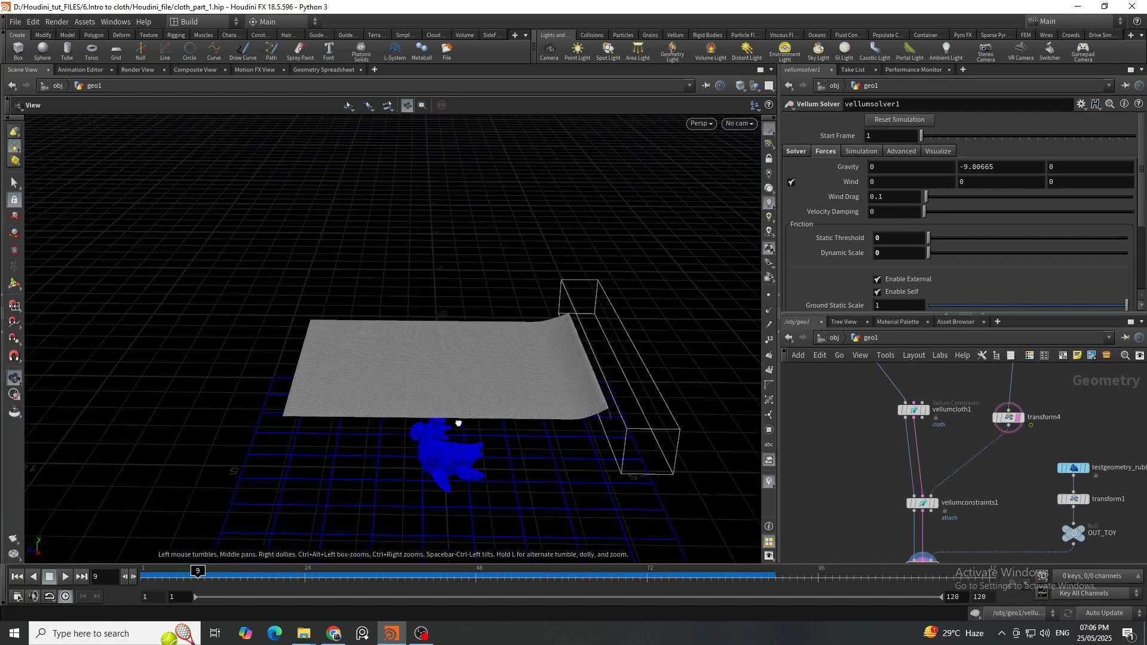
pyautogui.moveTo(197, 572); pyautogui.dragTo(284, 583)
pyautogui.scroll(-5, 968, 515)
pyautogui.scroll(5, 920, 406)
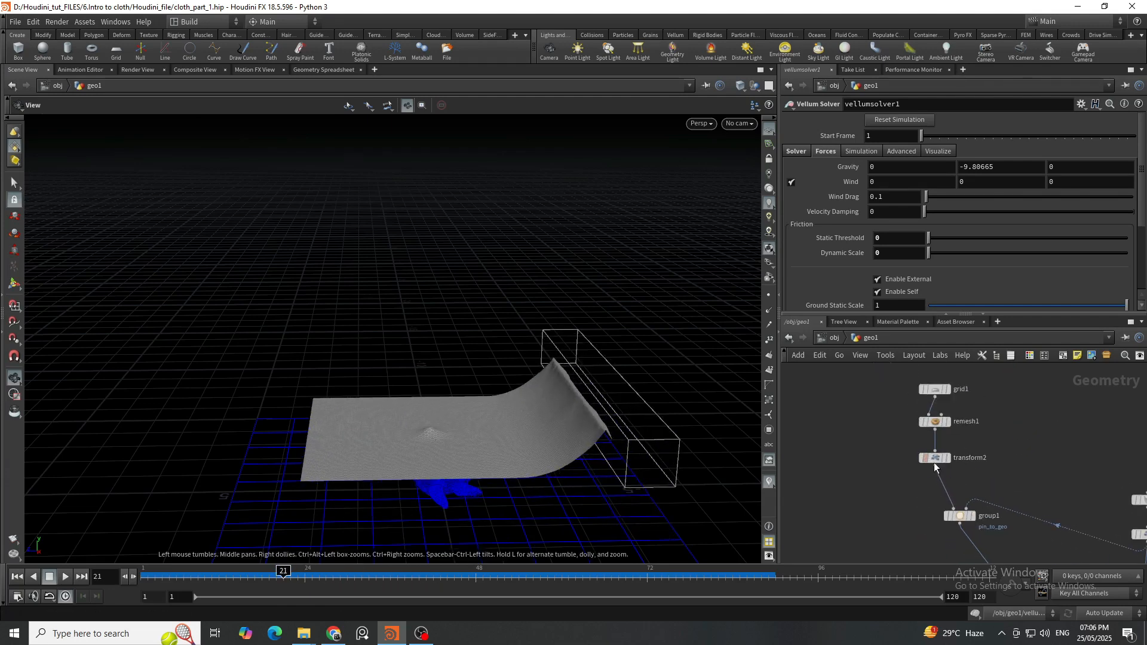
# Review remesh1's meshing and element sizing settings.
pyautogui.click(936, 422)
pyautogui.scroll(2, 955, 399)
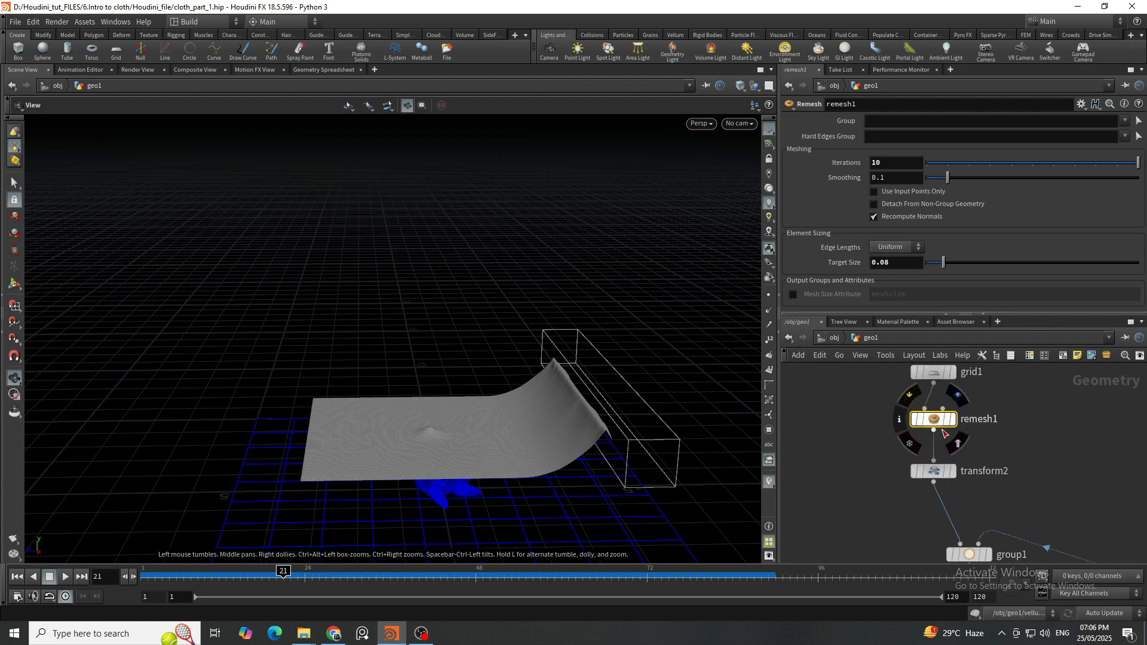
pyautogui.scroll(-4, 955, 399)
pyautogui.moveTo(1012, 519); pyautogui.dragTo(981, 438, button='middle')
pyautogui.scroll(4, 981, 438)
pyautogui.moveTo(914, 374); pyautogui.dragTo(919, 482, button='middle')
pyautogui.scroll(2, 919, 482)
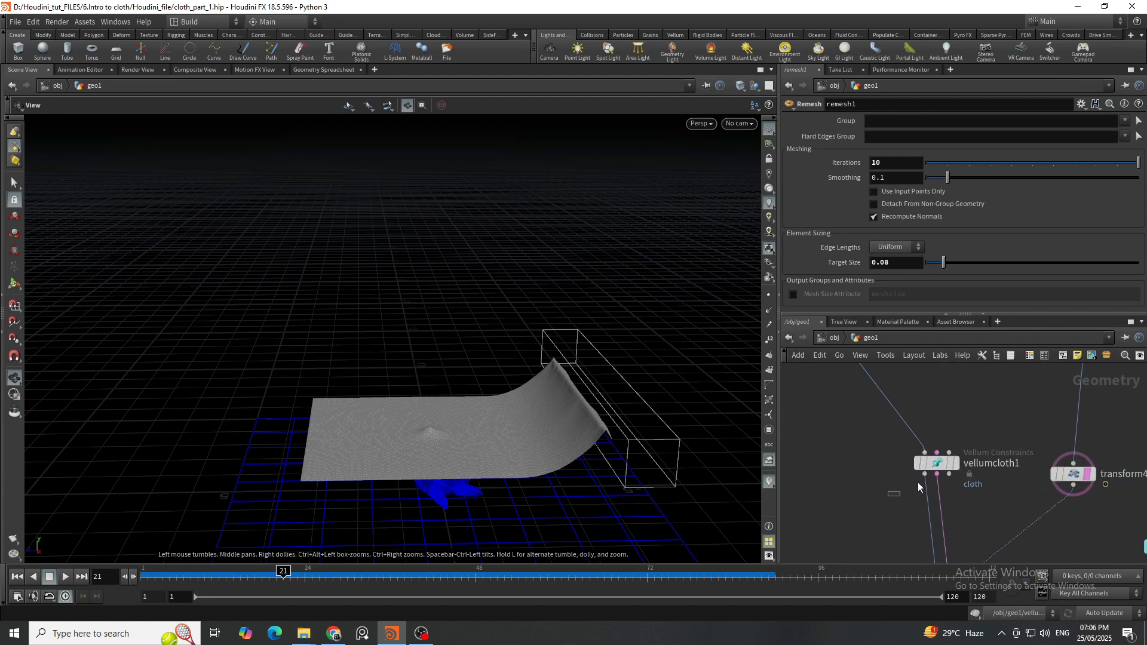
# Check vellumcloth1's mass and thickness with its display on at frame 1, and switch the display back to vellumsolver1.
pyautogui.click(935, 465)
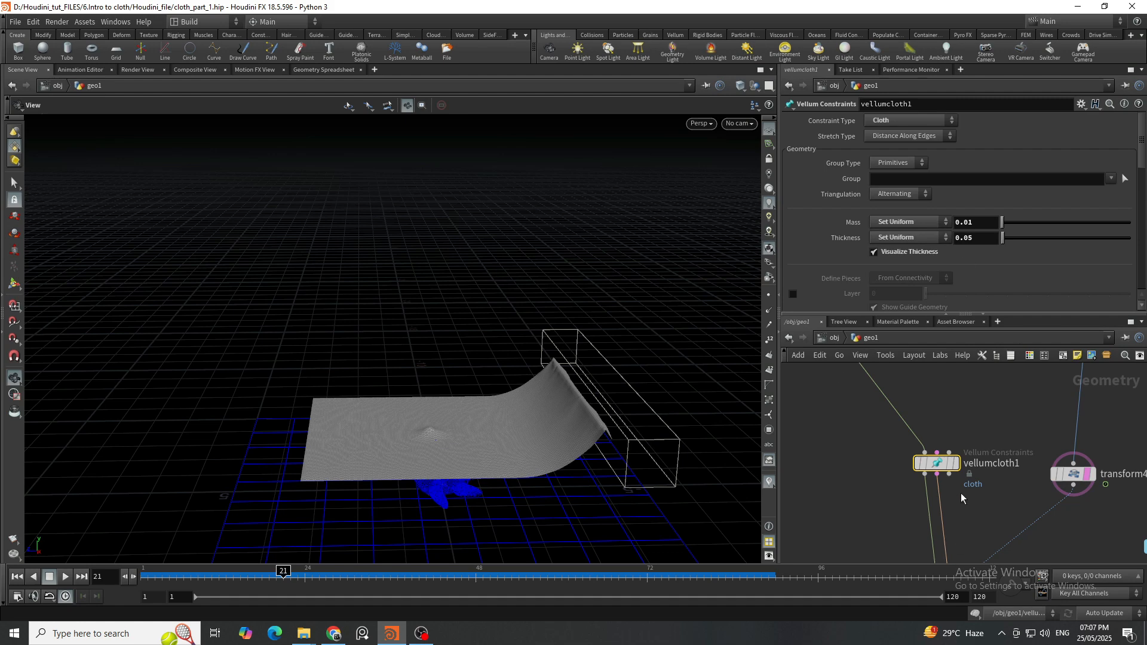
pyautogui.moveTo(216, 576); pyautogui.dragTo(145, 576)
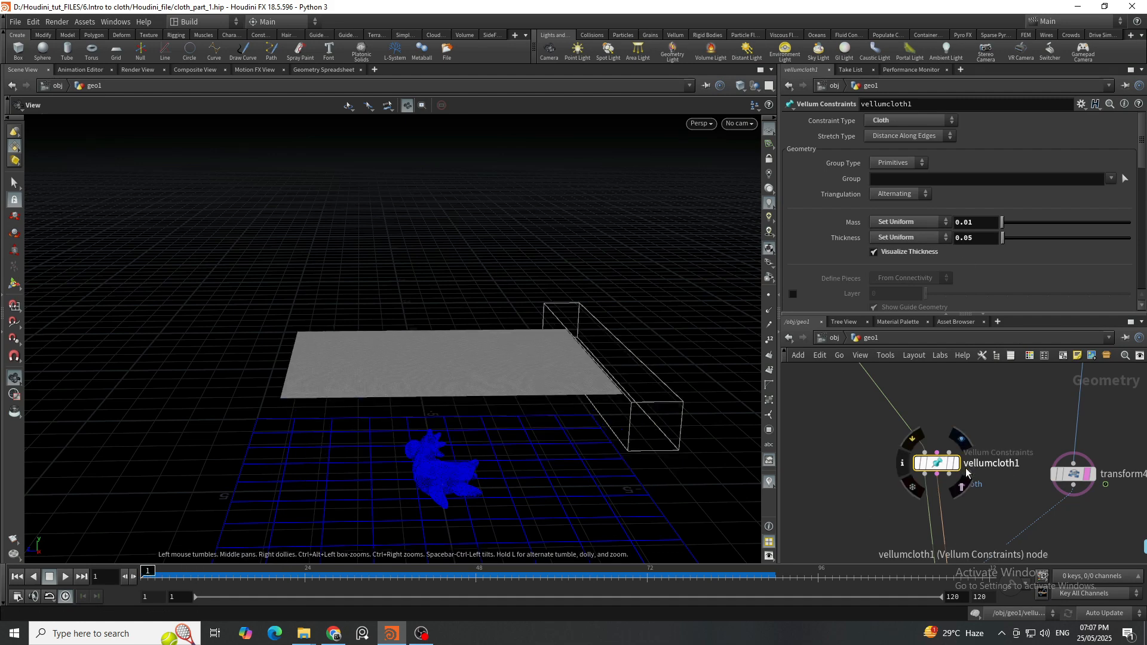
pyautogui.click(962, 440)
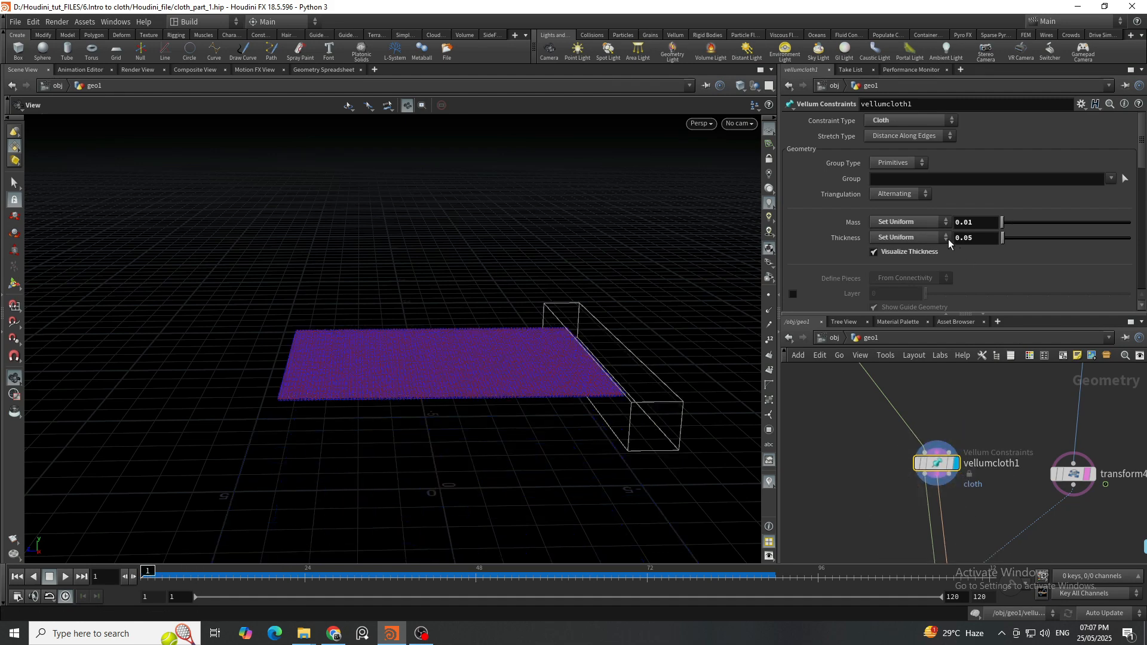
pyautogui.scroll(-5, 998, 471)
pyautogui.moveTo(998, 471); pyautogui.dragTo(983, 407, button='middle')
pyautogui.scroll(4, 978, 480)
pyautogui.click(968, 457)
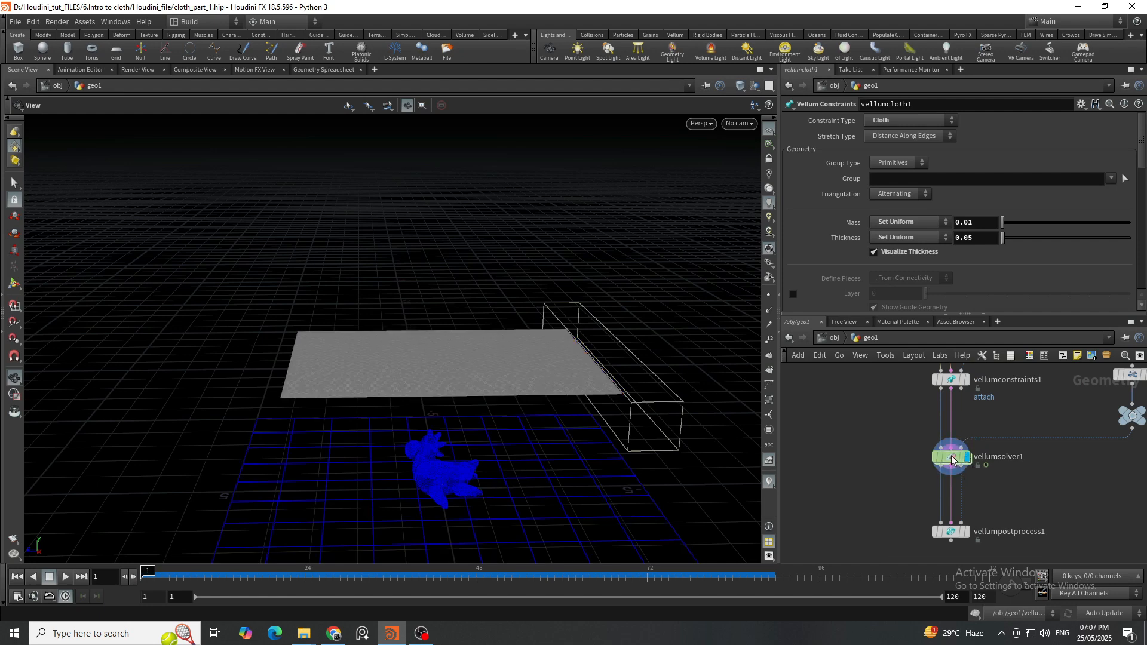
# Select vellumsolver1 and examine up close how the cloth slides off the rubber toy between frames 65 and 69.
pyautogui.click(952, 459)
pyautogui.moveTo(233, 583); pyautogui.dragTo(597, 593)
pyautogui.scroll(5, 441, 440)
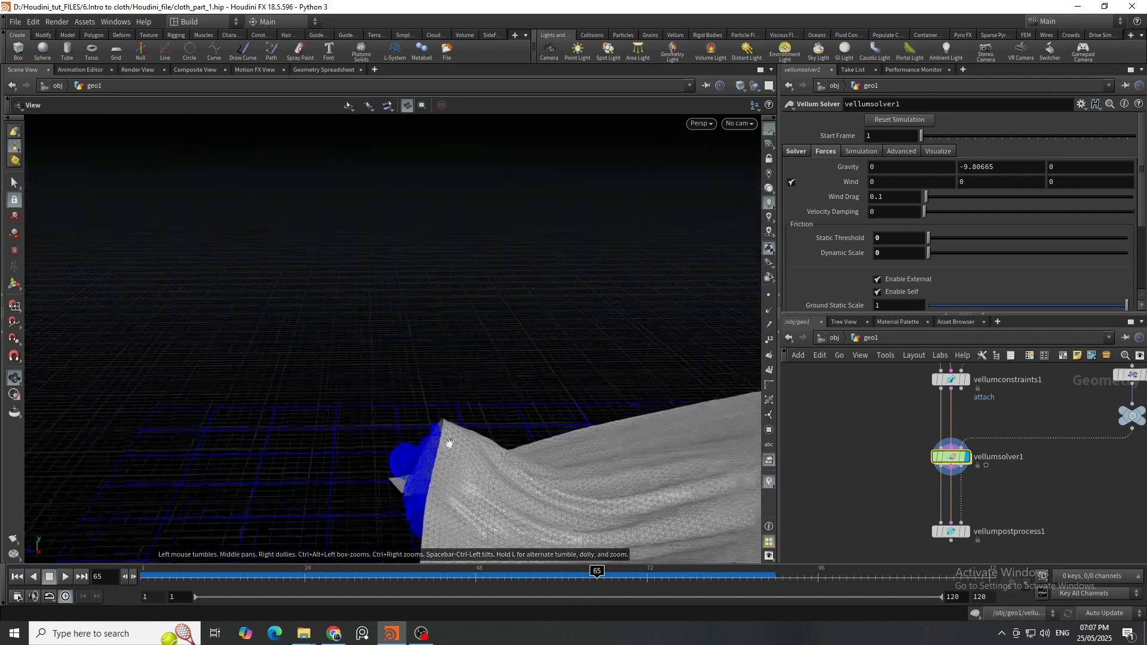
pyautogui.scroll(2, 451, 425)
pyautogui.moveTo(366, 447); pyautogui.dragTo(409, 393, button='middle')
pyautogui.scroll(3, 408, 393)
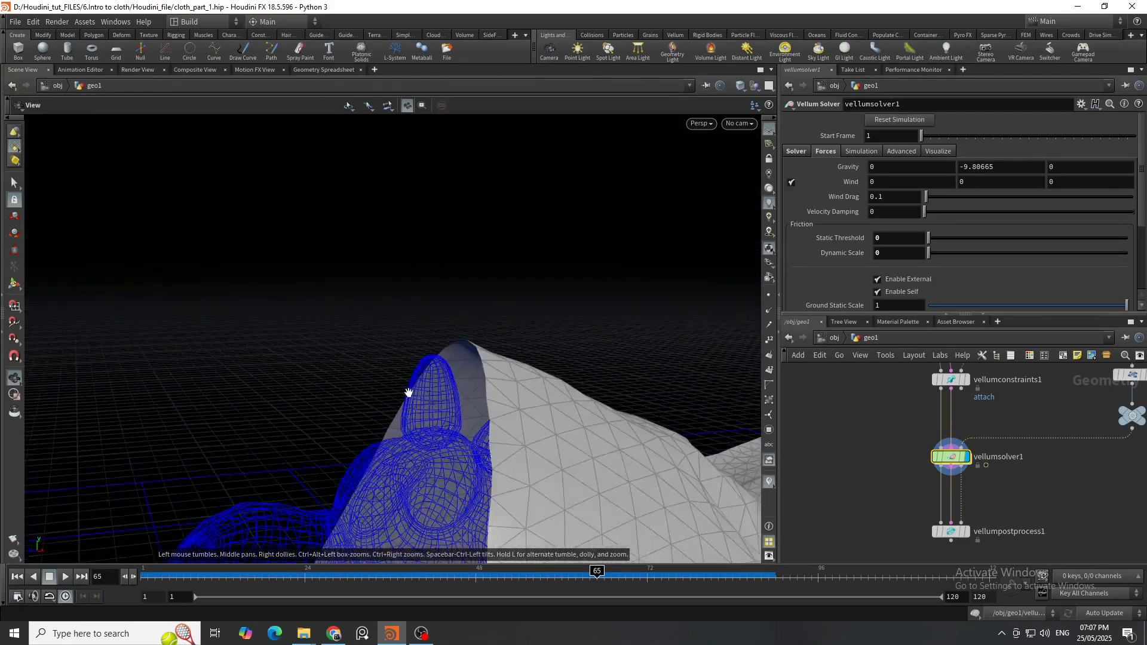
pyautogui.moveTo(586, 579); pyautogui.dragTo(625, 585)
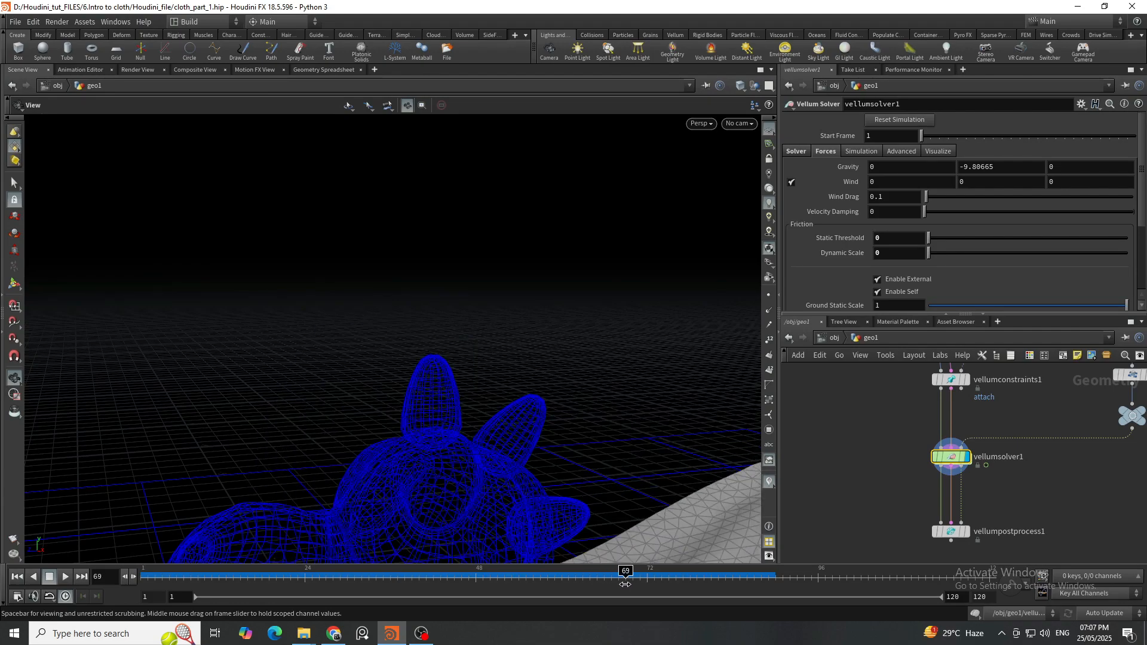
pyautogui.moveTo(526, 334); pyautogui.dragTo(399, 355)
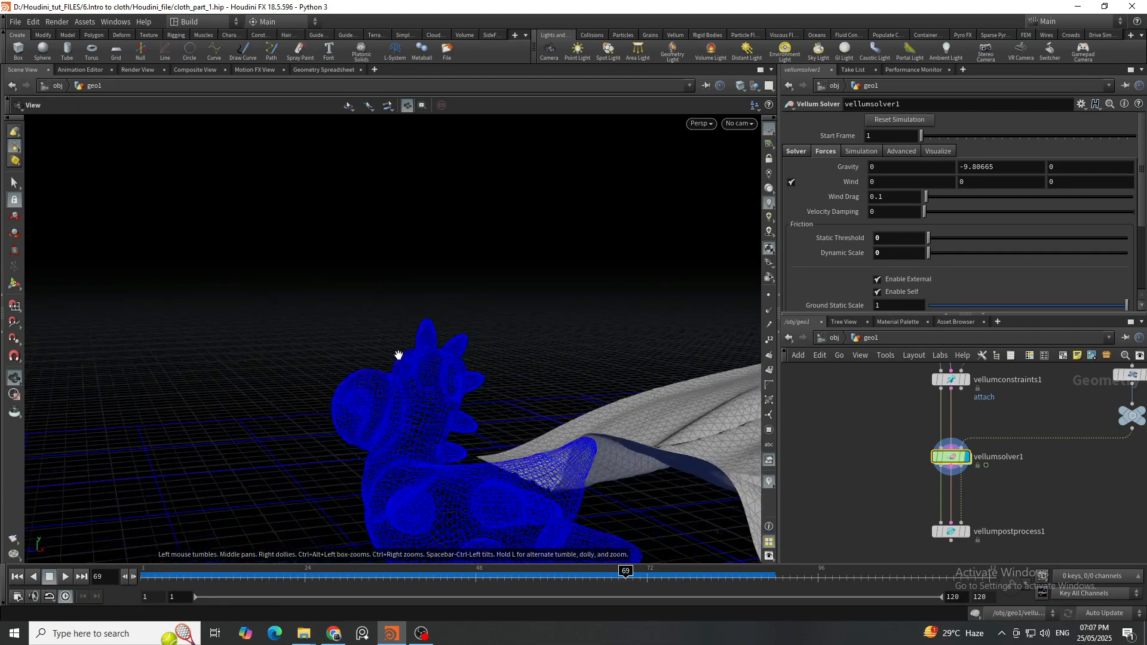
pyautogui.scroll(-5, 395, 346)
# Examine the cloth draped over the toy around frame 31 and return the timeline to frame 1.
pyautogui.click(333, 577)
pyautogui.moveTo(412, 497); pyautogui.dragTo(328, 526)
pyautogui.moveTo(317, 575); pyautogui.dragTo(355, 592)
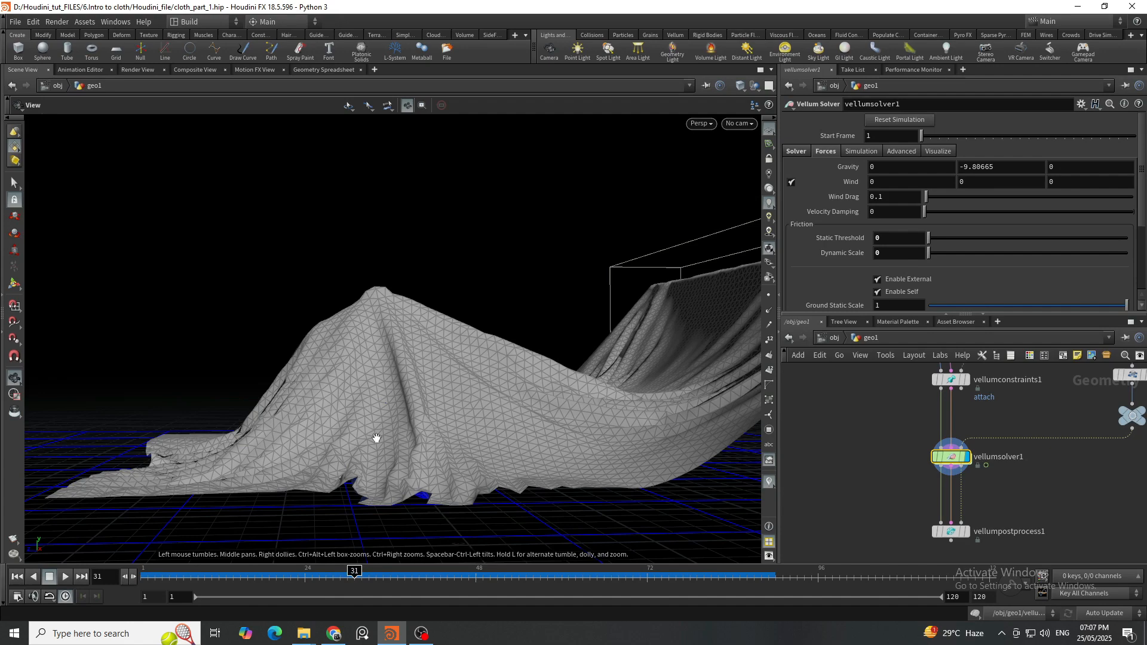
pyautogui.moveTo(354, 571); pyautogui.dragTo(146, 578)
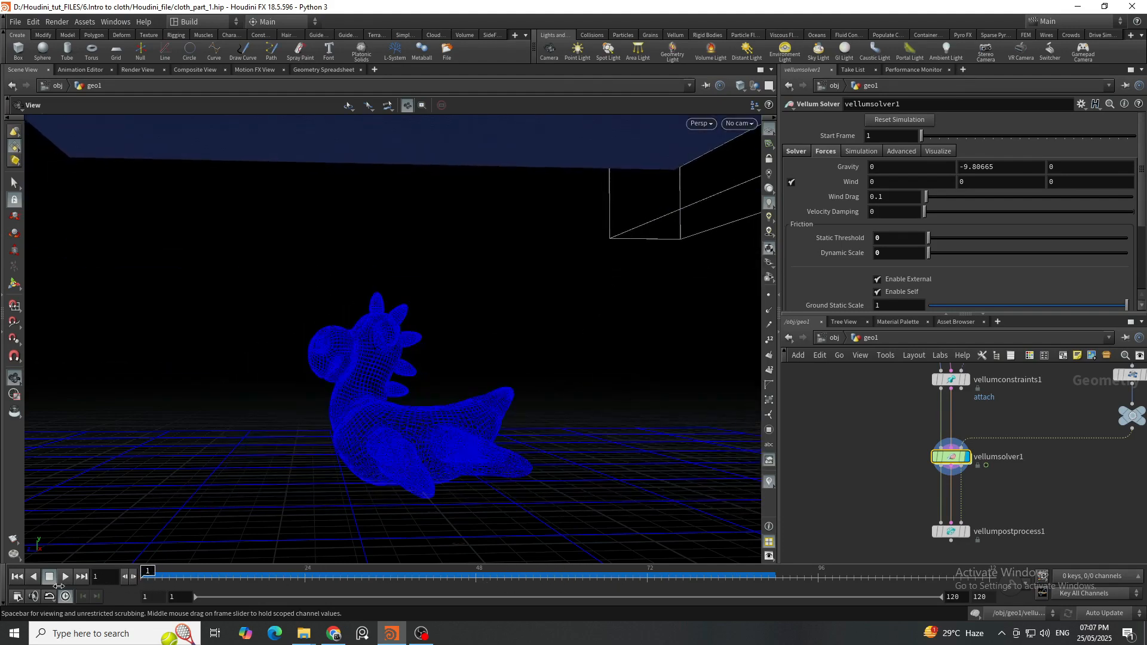
# Delete the vellumpostprocess1 node below vellumsolver1.
pyautogui.scroll(-5, 897, 425)
pyautogui.scroll(5, 904, 436)
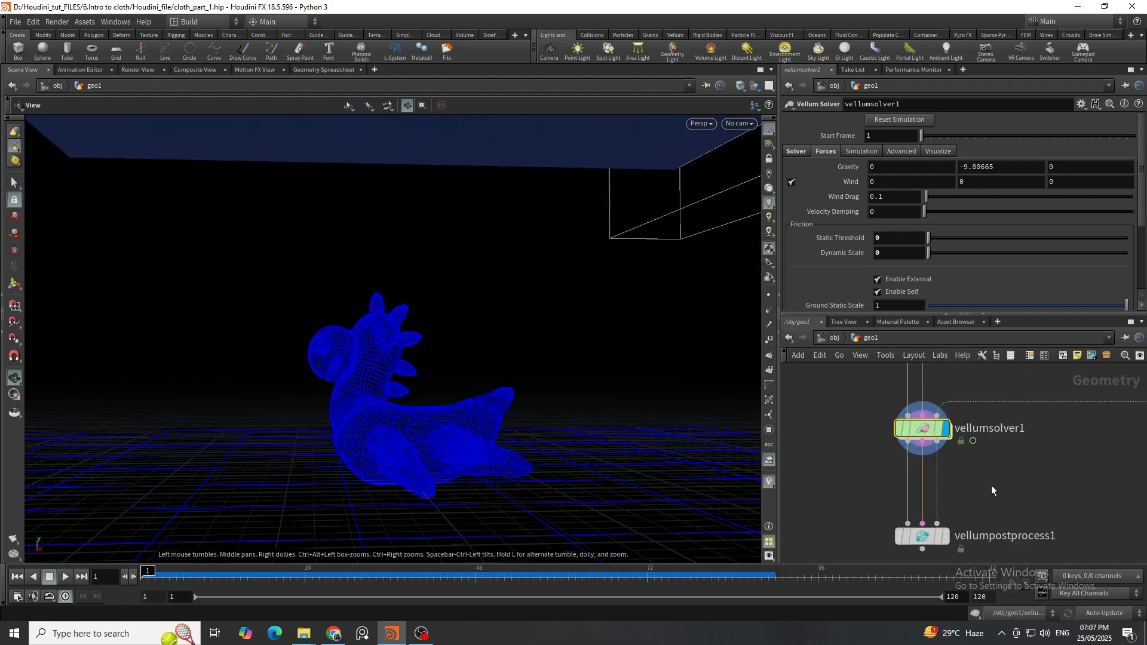
pyautogui.moveTo(992, 485); pyautogui.dragTo(981, 453, button='middle')
pyautogui.moveTo(915, 495); pyautogui.dragTo(1035, 502)
pyautogui.scroll(2, 909, 480)
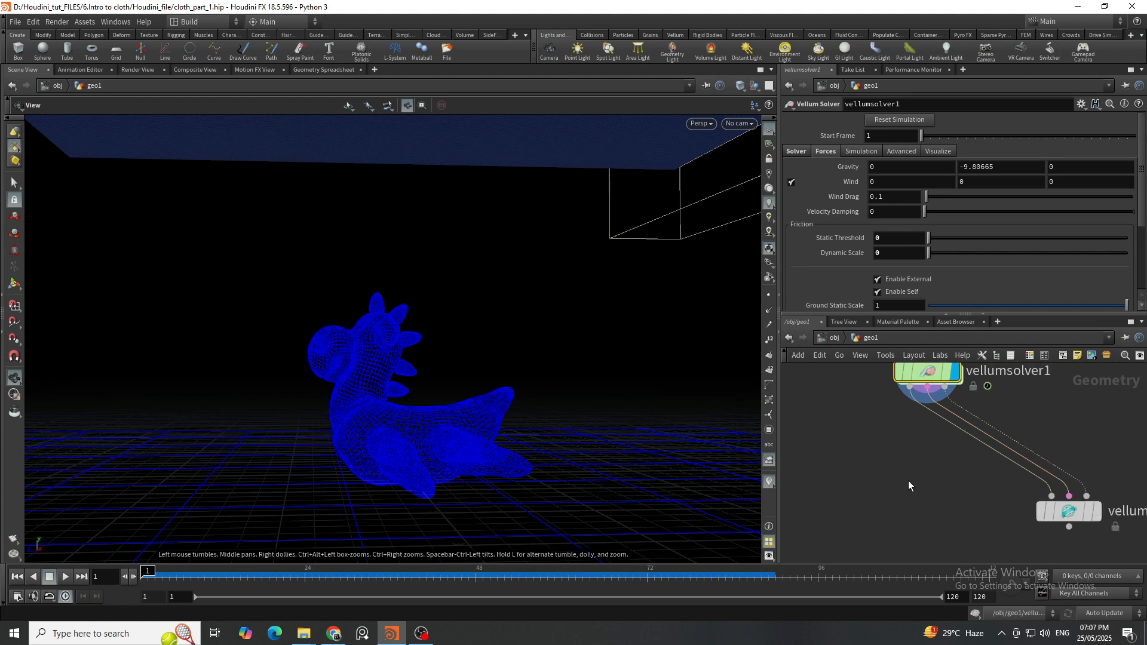
pyautogui.moveTo(1108, 521); pyautogui.dragTo(936, 505)
pyautogui.press('Delete')
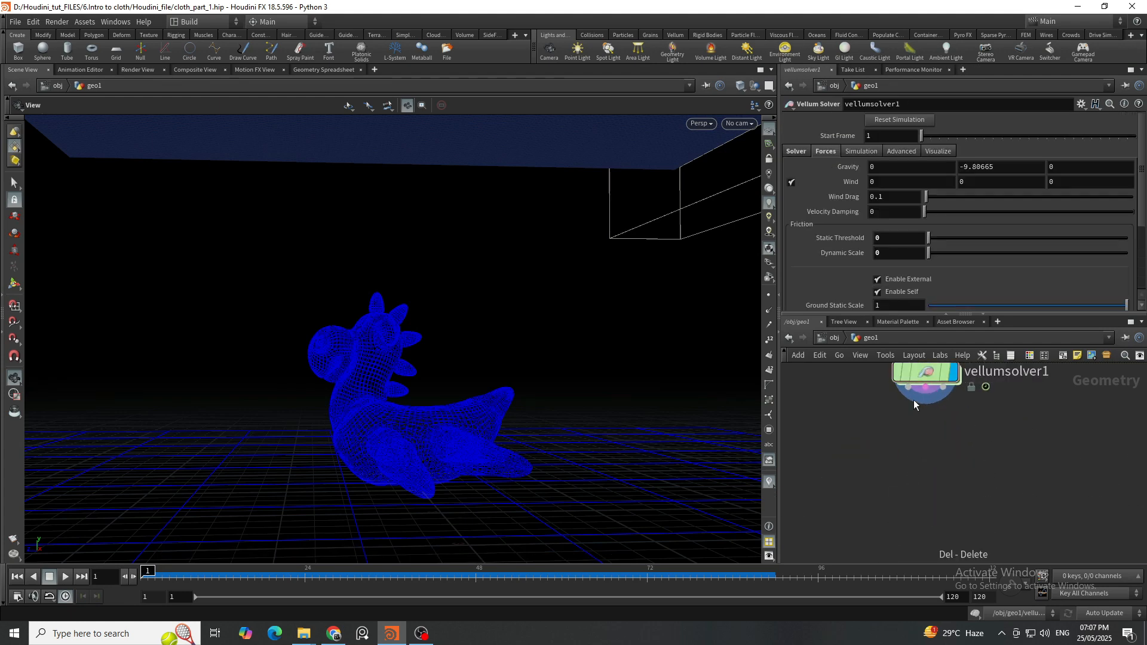
# Add a Vellum I/O node wired to vellumsolver1's outputs and align it directly beneath the solver.
pyautogui.moveTo(906, 400); pyautogui.dragTo(909, 476)
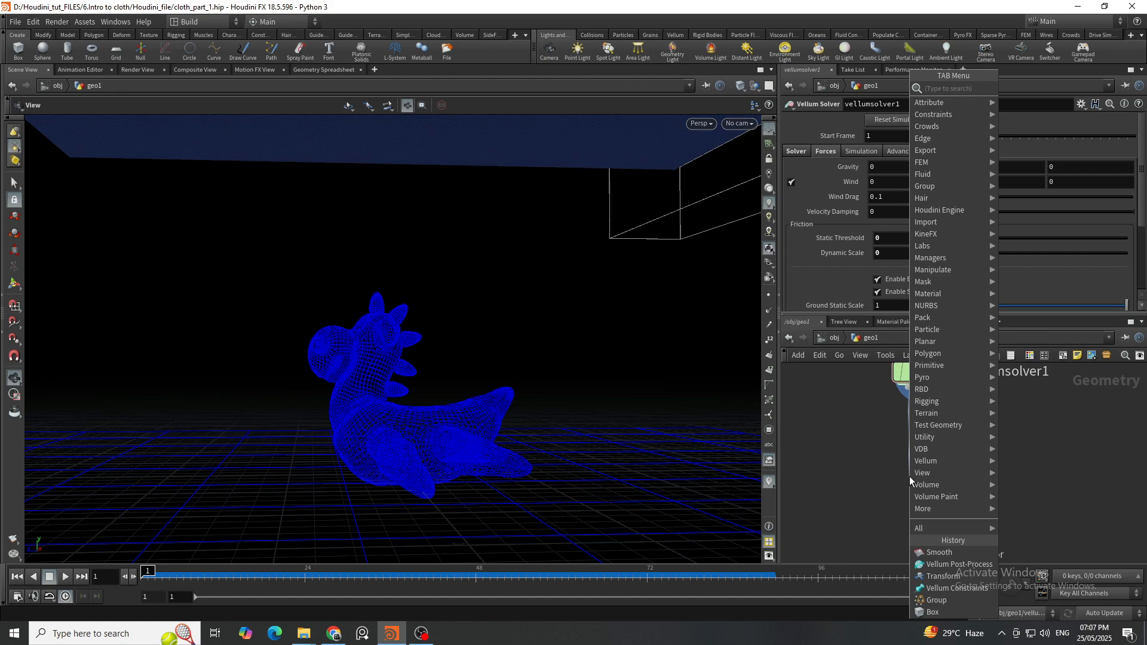
pyautogui.write('vell')
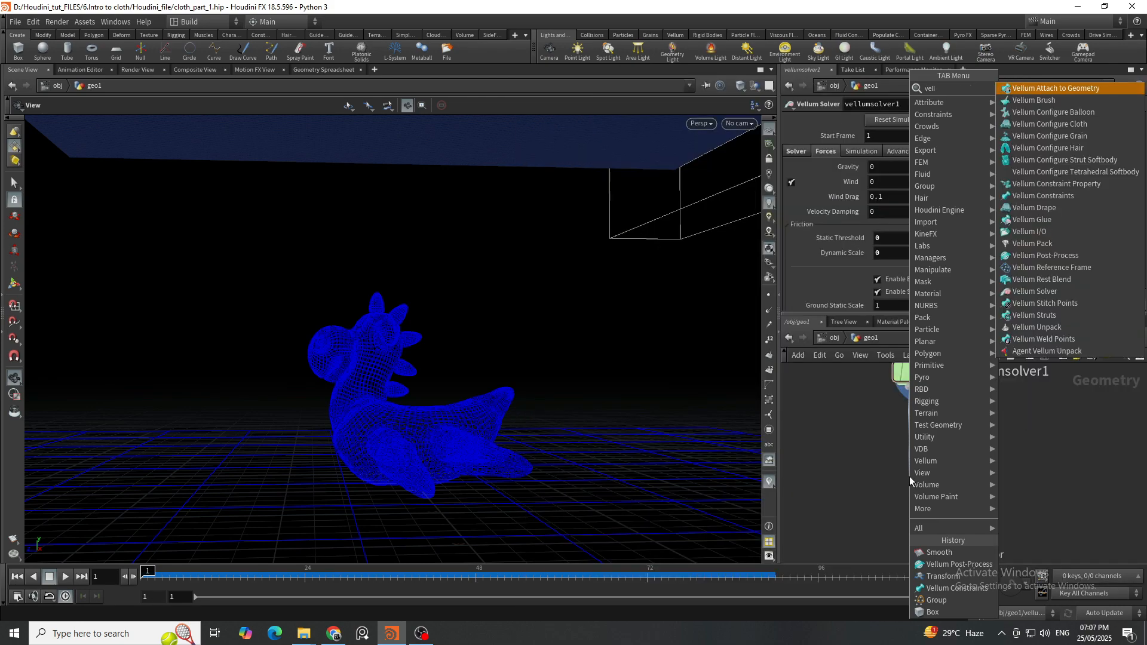
pyautogui.write(' io')
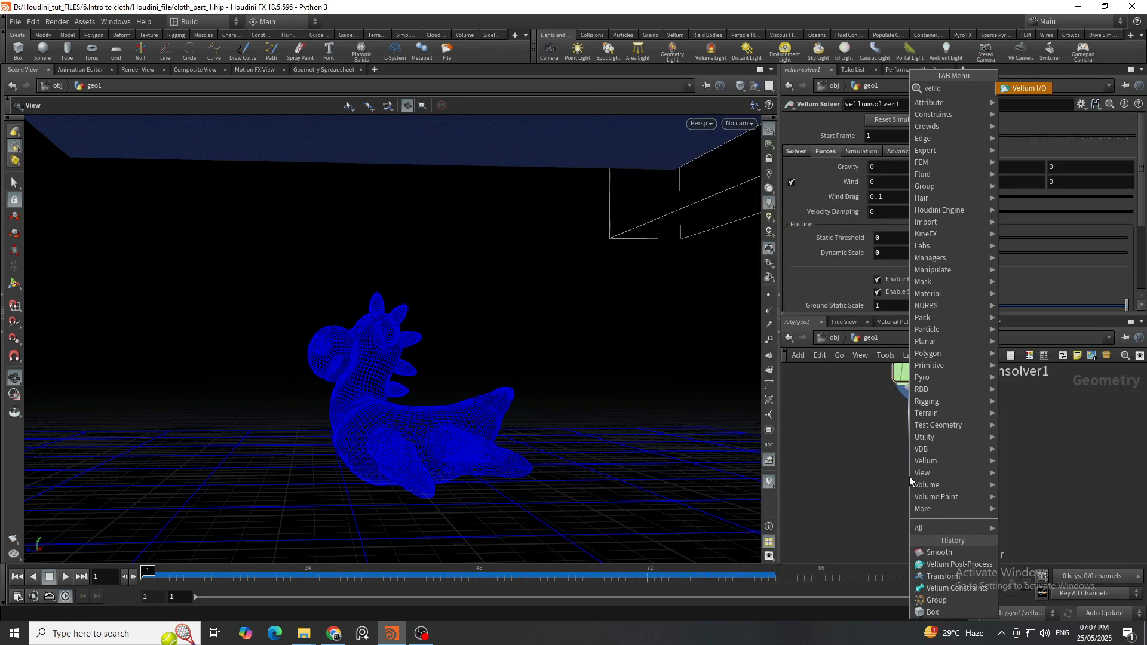
pyautogui.press('Return')
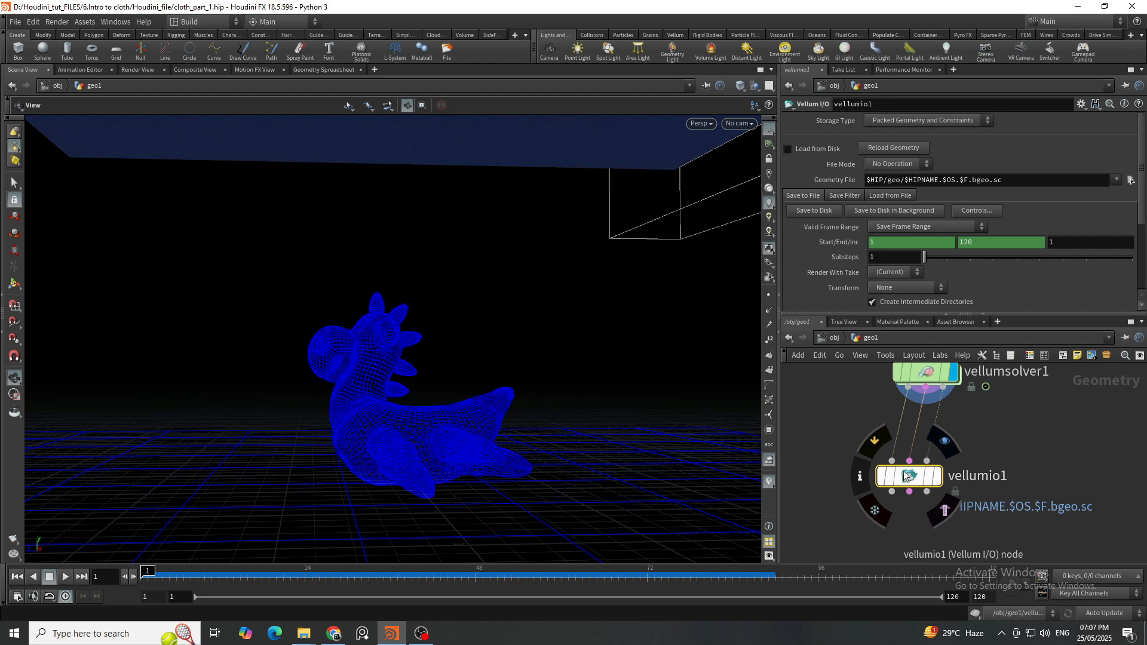
pyautogui.moveTo(906, 476)
pyautogui.mouseDown()
pyautogui.moveTo(909, 429)
pyautogui.moveTo(909, 460)
pyautogui.moveTo(923, 467)
pyautogui.mouseUp()
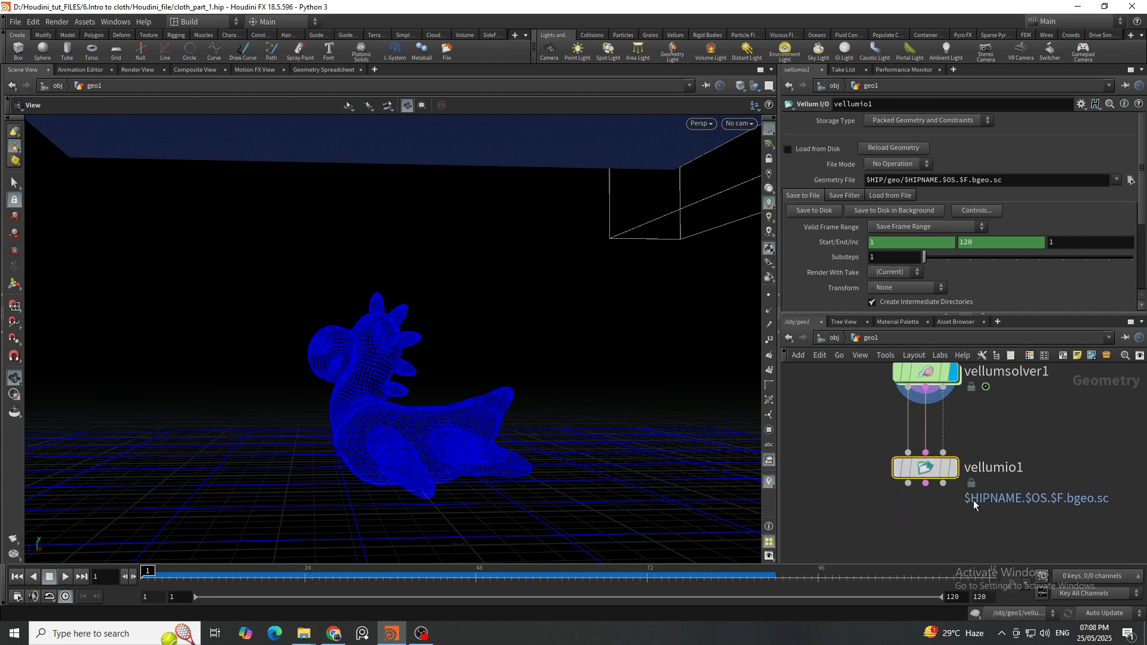
pyautogui.moveTo(931, 485)
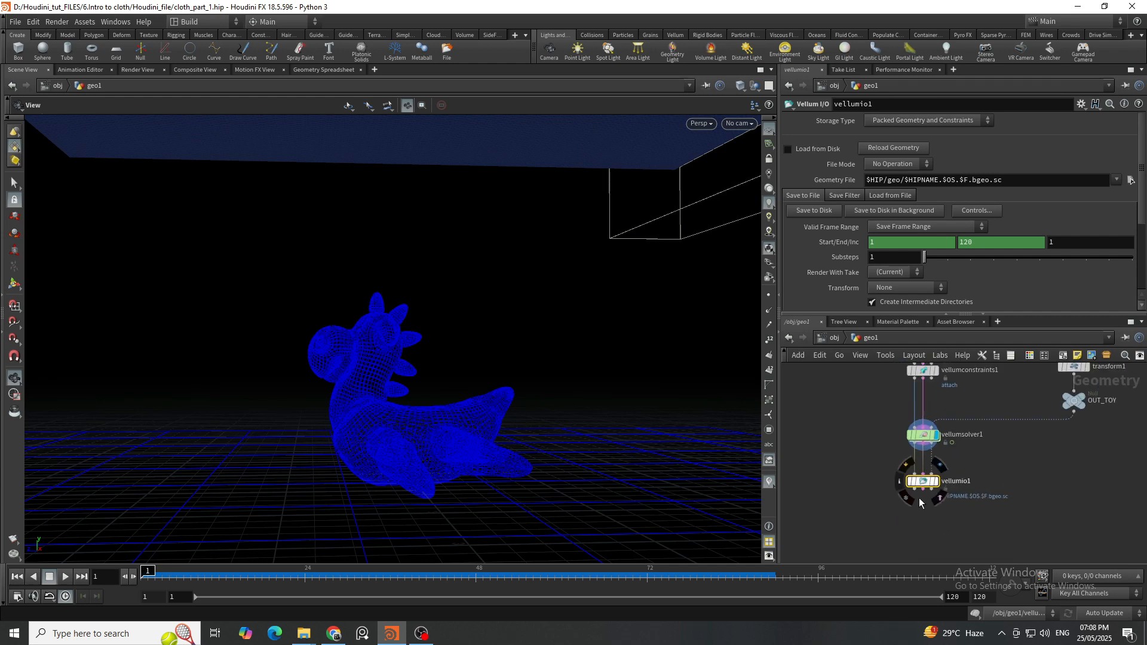
# Display the vellumio1 node's output in the viewport and highlight its Geometry File path.
pyautogui.click(921, 476)
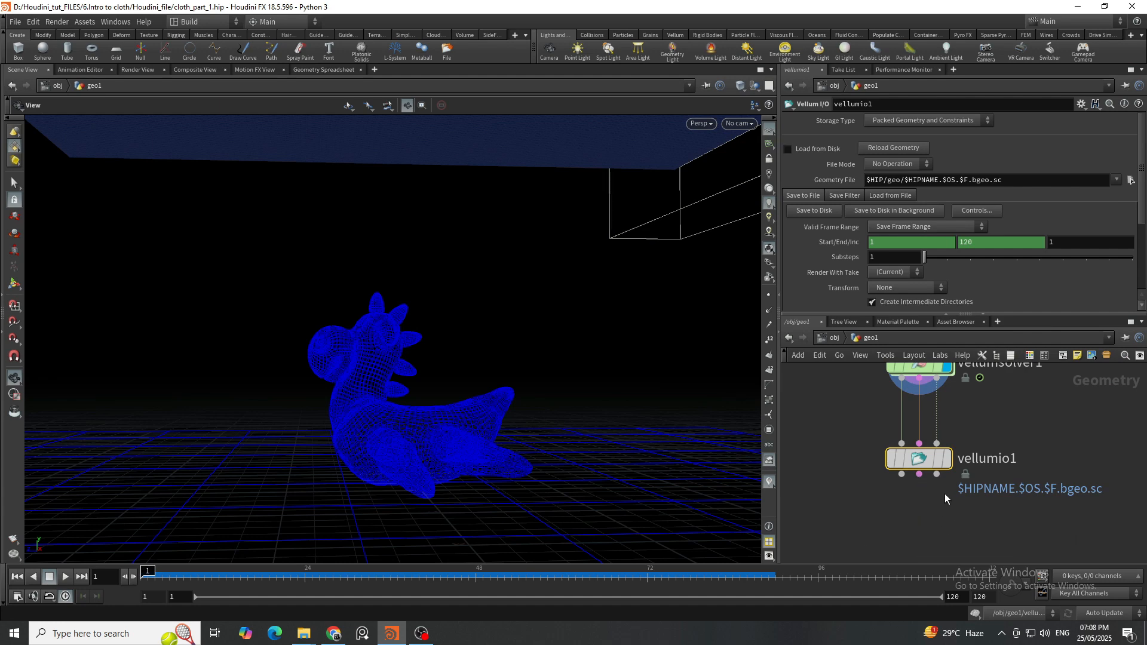
pyautogui.click(937, 475)
pyautogui.click(945, 459)
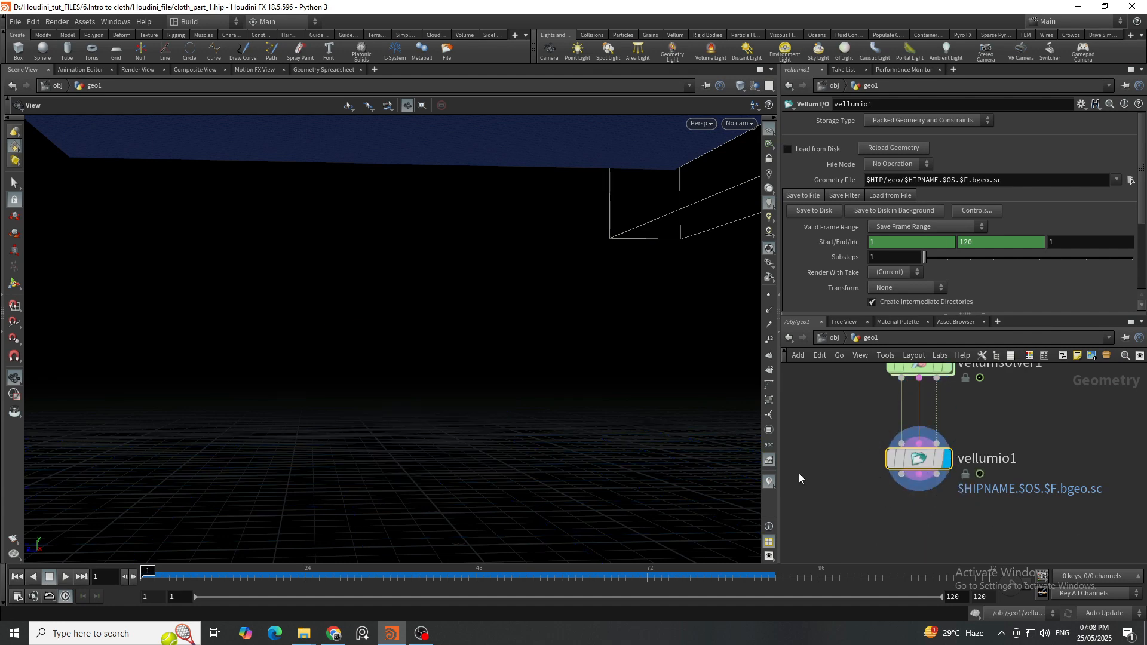
pyautogui.moveTo(520, 361); pyautogui.dragTo(931, 188)
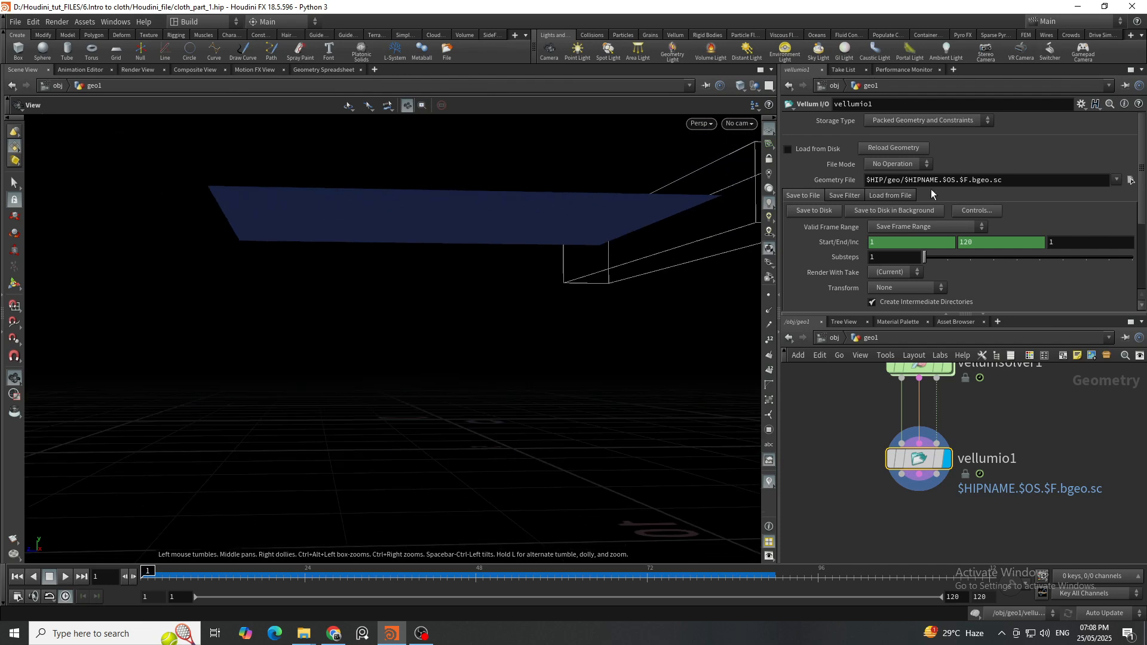
pyautogui.doubleClick(1062, 182)
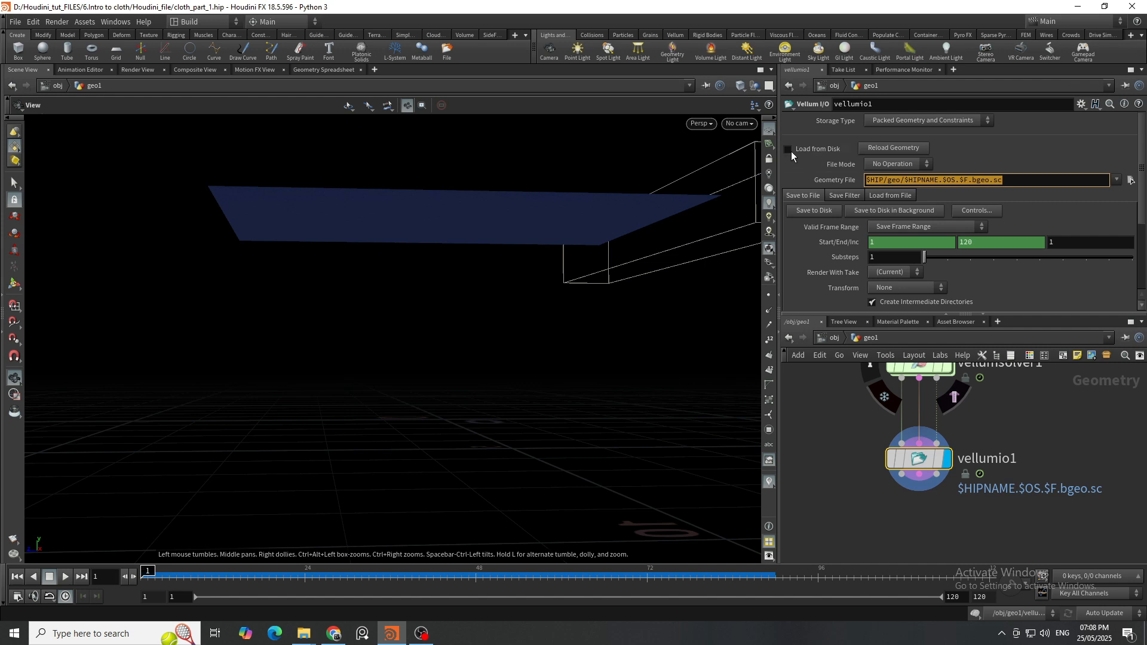
# Disconnect vellumio1 from vellumsolver1, set it aside, and search for a Vellum node to wire to the solver's first output.
pyautogui.moveTo(918, 459); pyautogui.dragTo(996, 445)
pyautogui.moveTo(886, 450)
pyautogui.mouseDown(button='middle')
pyautogui.moveTo(845, 436)
pyautogui.moveTo(888, 429)
pyautogui.mouseUp(button='middle')
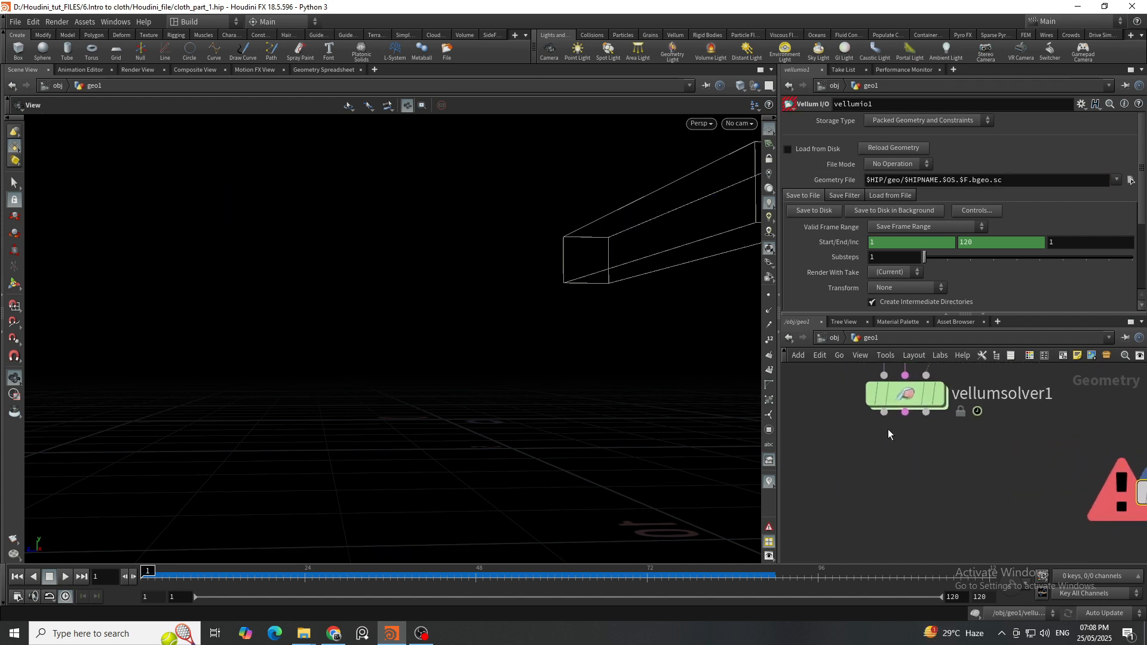
pyautogui.moveTo(884, 412); pyautogui.dragTo(894, 485)
pyautogui.write('velp')
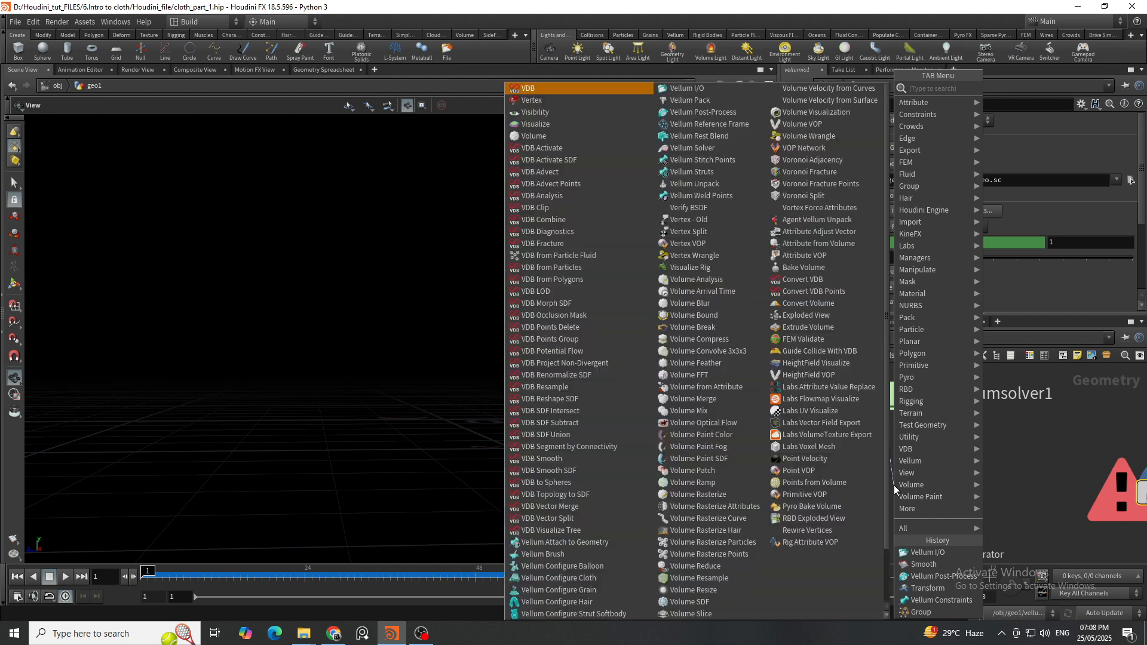
# Add a Vellum Post-Process node below vellumsolver1, display it and go to frame 50.
pyautogui.write('o')
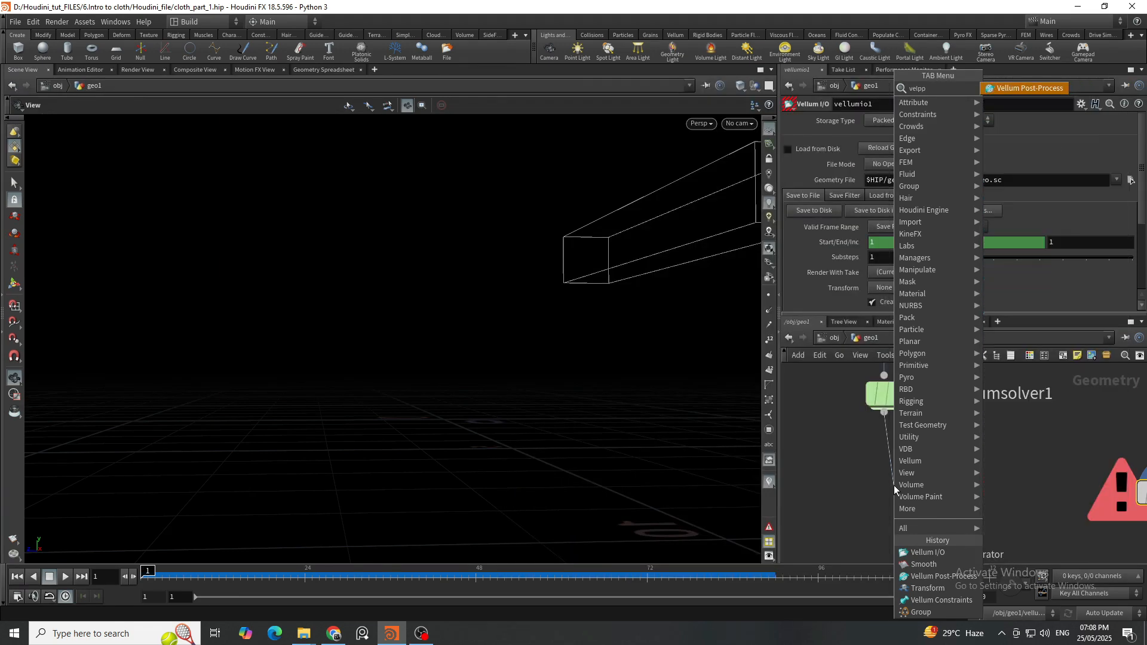
pyautogui.press('Return')
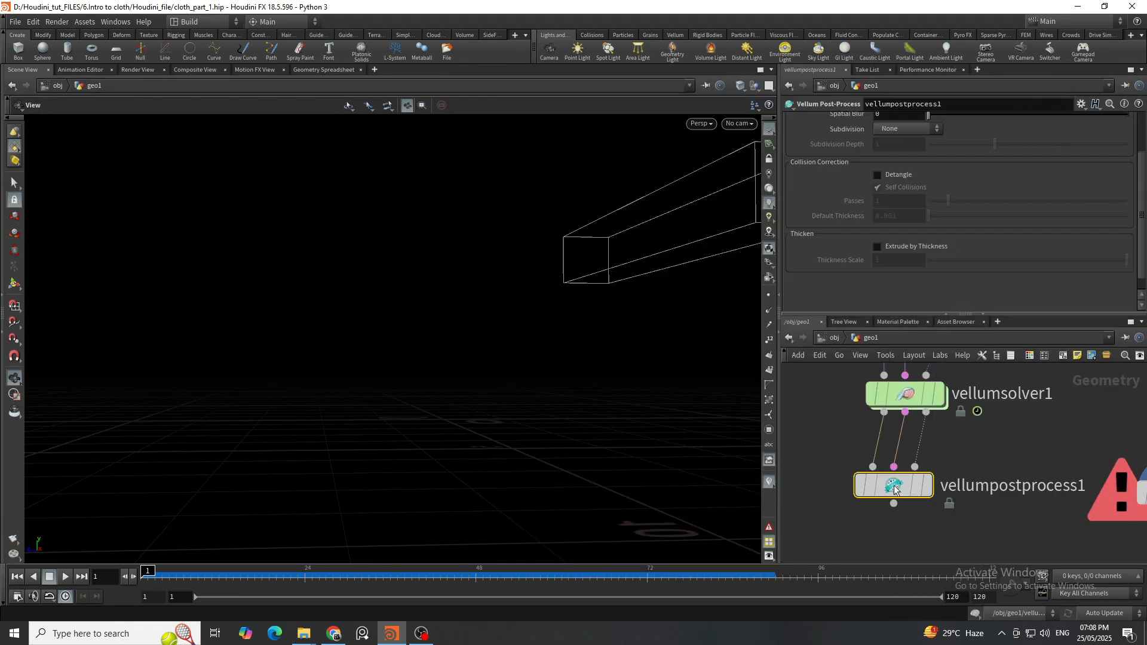
pyautogui.click(927, 485)
pyautogui.scroll(-3, 379, 215)
pyautogui.moveTo(378, 216); pyautogui.dragTo(490, 580)
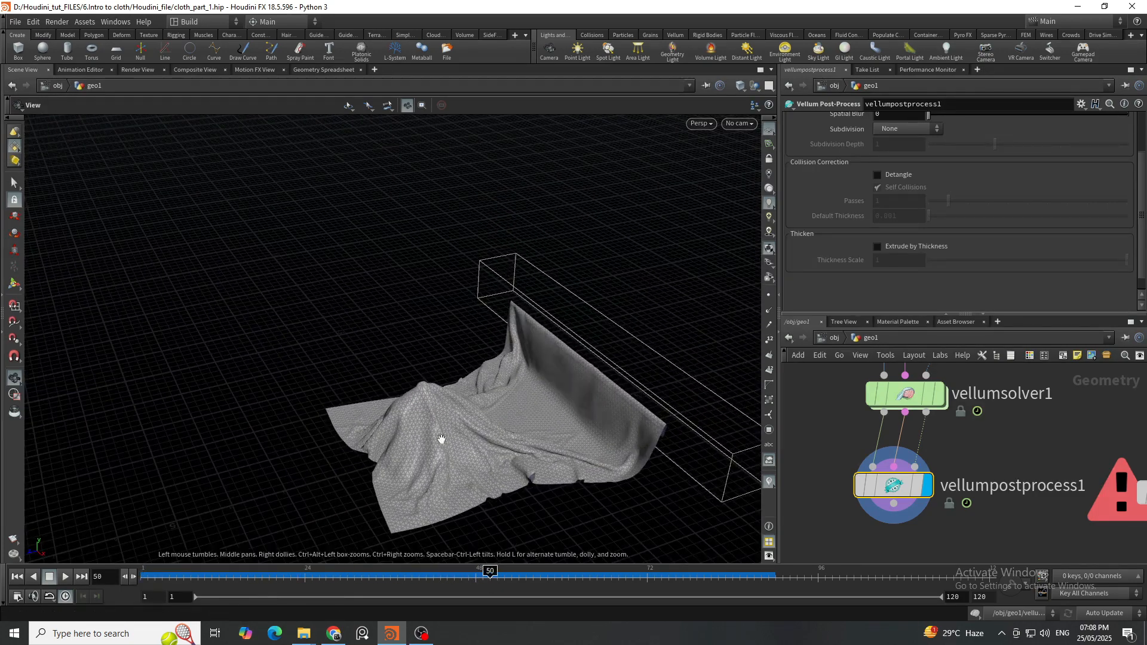
# Set the post-process node's subdivision to Loop and check the smoothed cloth folds up close.
pyautogui.scroll(5, 442, 439)
pyautogui.moveTo(504, 481); pyautogui.dragTo(476, 436)
pyautogui.scroll(3, 1030, 168)
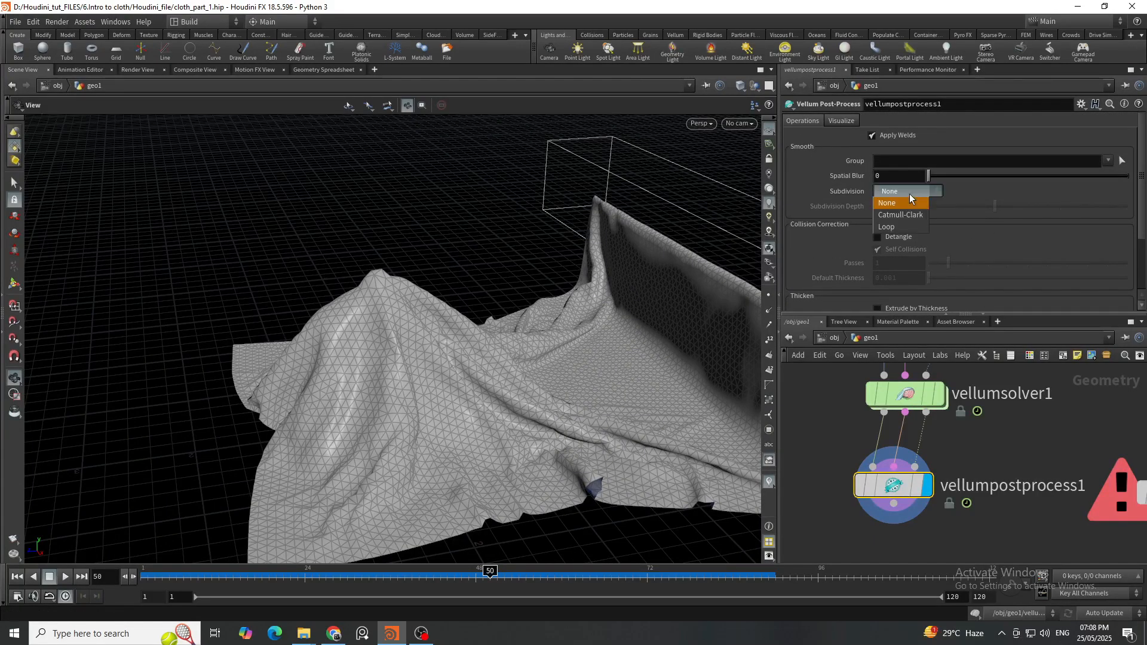
pyautogui.click(897, 228)
pyautogui.moveTo(527, 432); pyautogui.dragTo(561, 387)
pyautogui.scroll(3, 481, 407)
pyautogui.scroll(3, 567, 408)
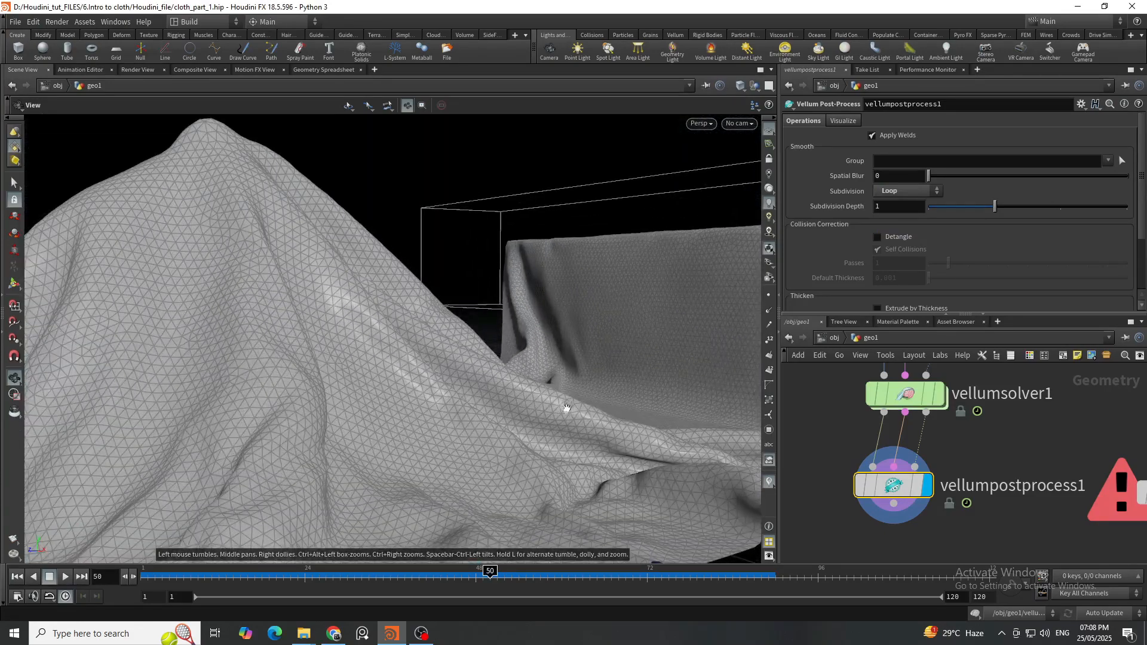
pyautogui.scroll(-8, 423, 389)
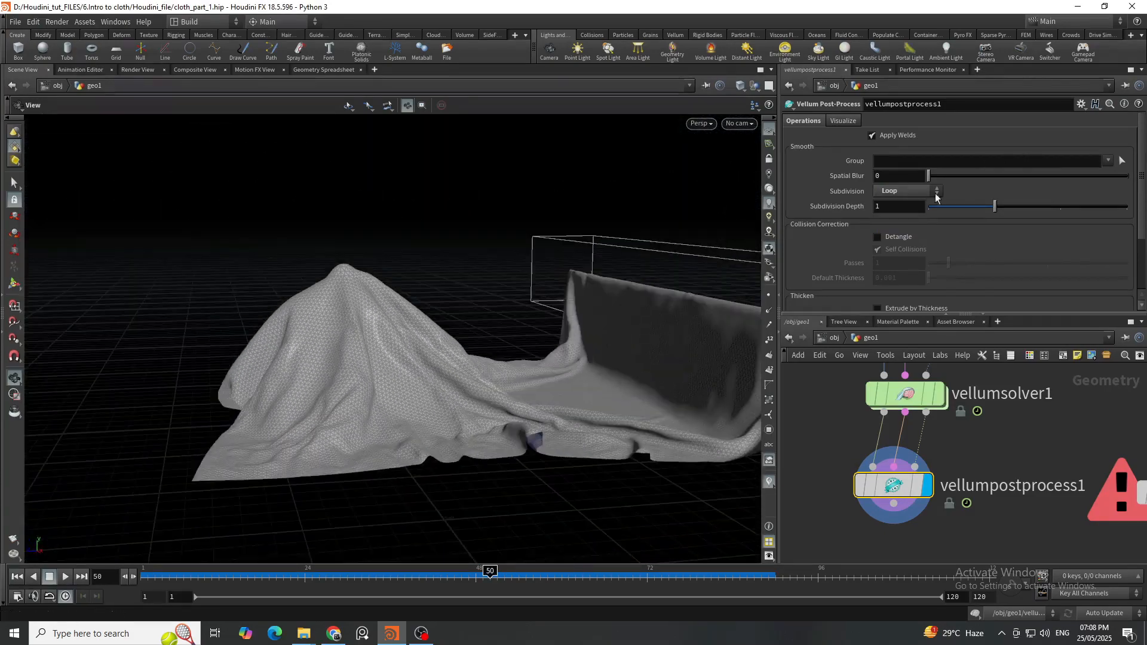
# Bypass and re-enable the vellumpostprocess1 node repeatedly to compare the cloth with and without subdivision.
pyautogui.click(852, 446)
pyautogui.click(852, 446)
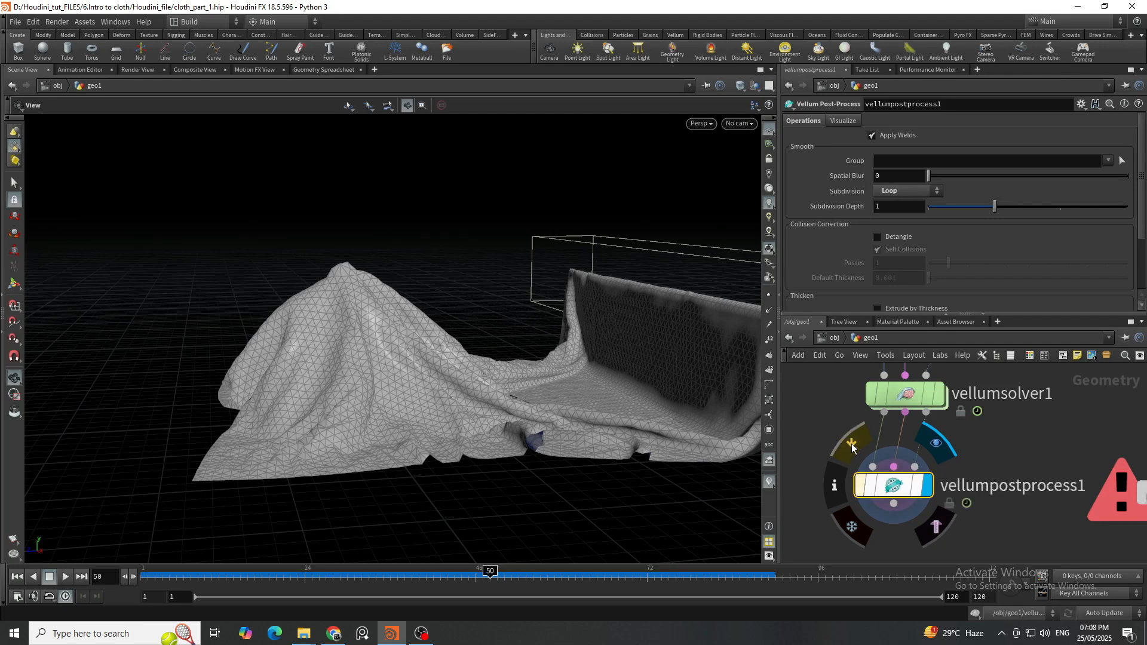
pyautogui.click(853, 446)
pyautogui.click(853, 446)
pyautogui.click(852, 446)
# Enable Extrude by Thickness on the post-process node and check the cloth's thickened edge.
pyautogui.scroll(-3, 875, 230)
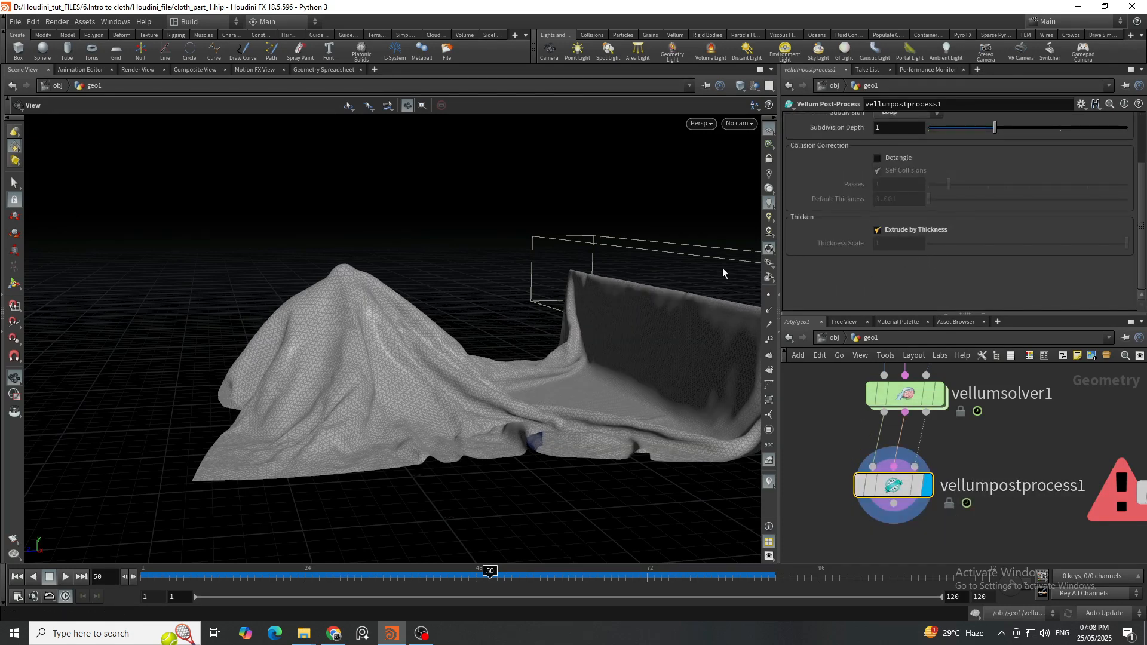
pyautogui.scroll(5, 239, 478)
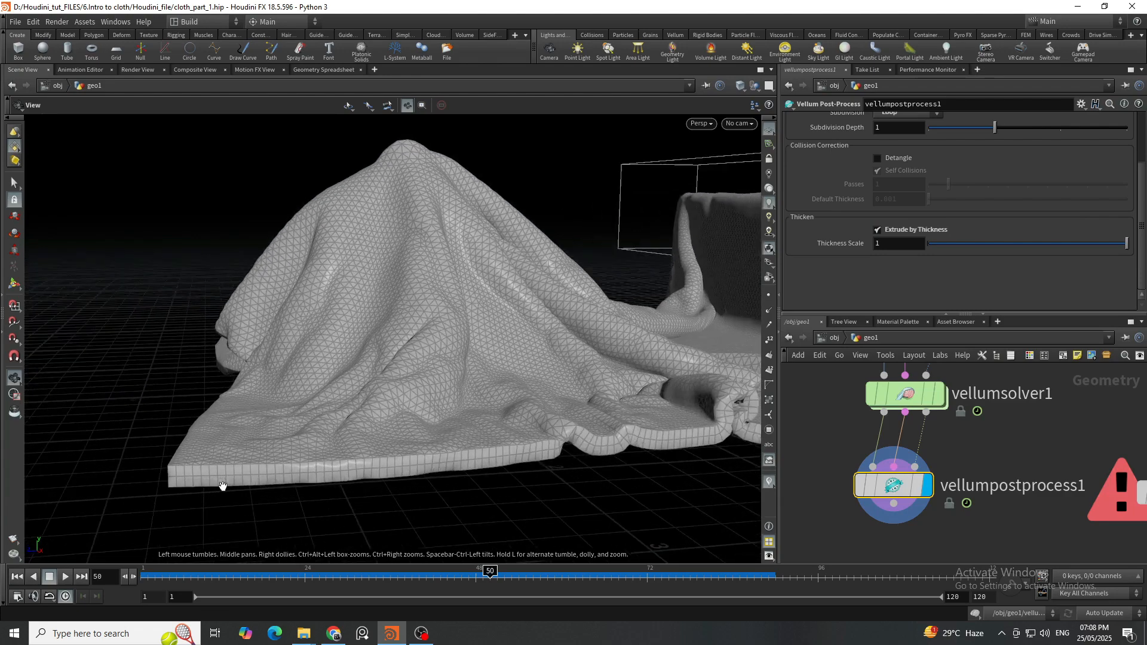
pyautogui.moveTo(249, 479); pyautogui.dragTo(227, 480)
pyautogui.scroll(-5, 988, 507)
pyautogui.scroll(3, 997, 422)
# Check the thickness setting of the vellumcloth1 constraint and return to the vellumpostprocess1 node.
pyautogui.moveTo(1016, 370); pyautogui.dragTo(1048, 538, button='middle')
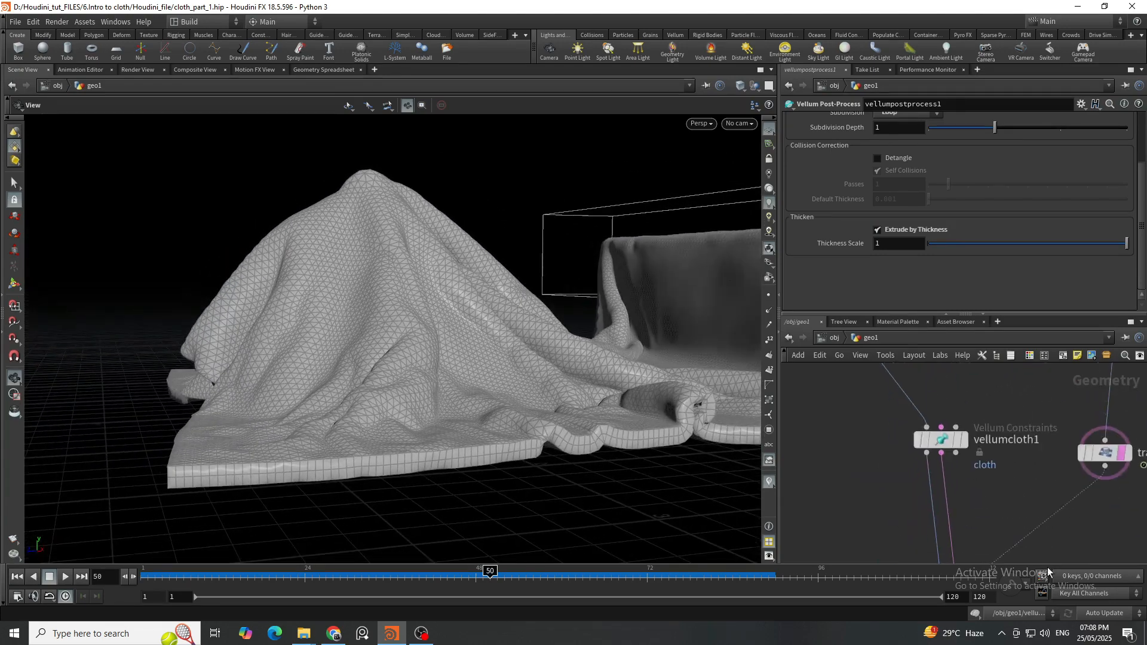
pyautogui.moveTo(866, 484); pyautogui.dragTo(1041, 382)
pyautogui.scroll(-5, 934, 412)
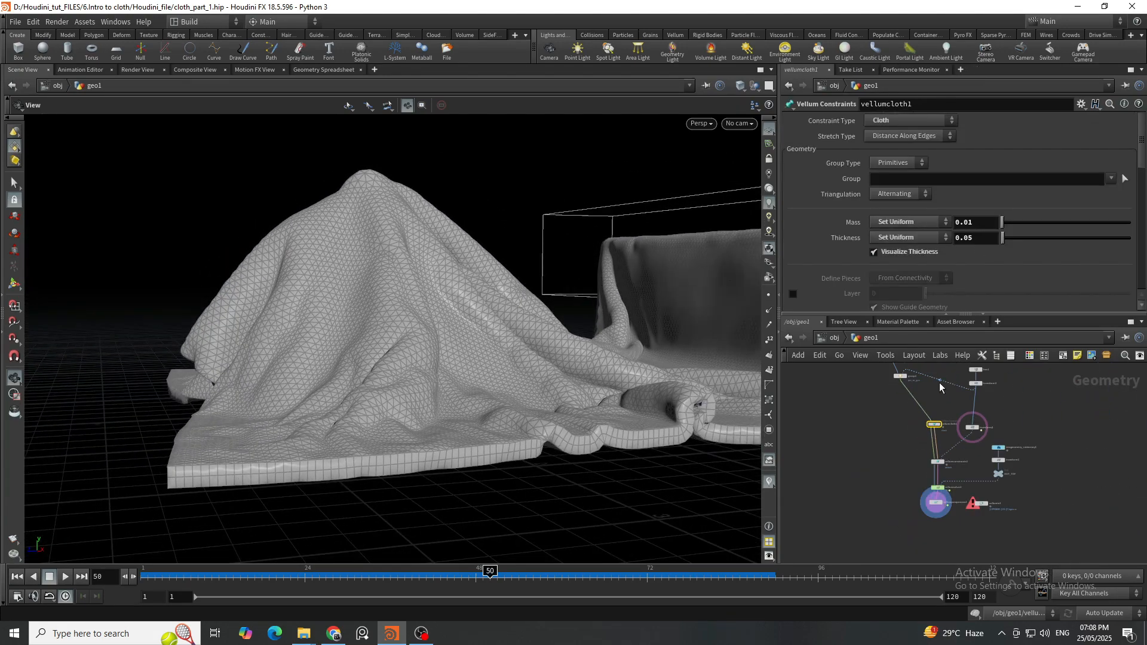
pyautogui.scroll(5, 951, 509)
pyautogui.moveTo(980, 460); pyautogui.dragTo(880, 502)
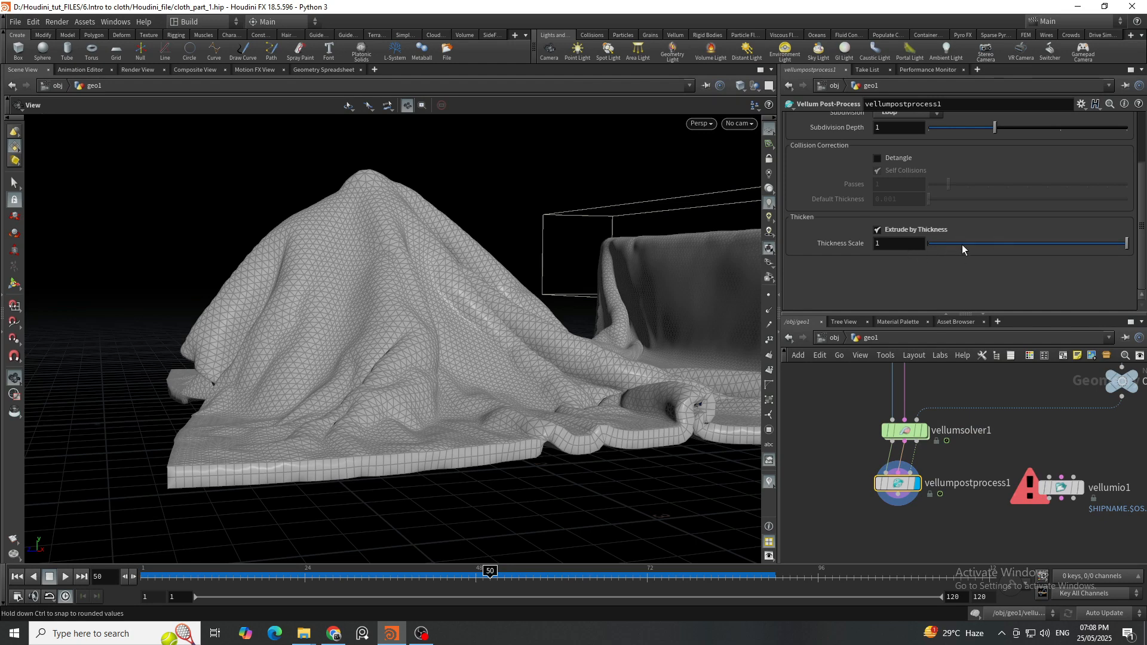
# Reduce the post-process thickness scale to 0.009 and view the thinner cloth and the whole node network.
pyautogui.moveTo(952, 244); pyautogui.dragTo(931, 245)
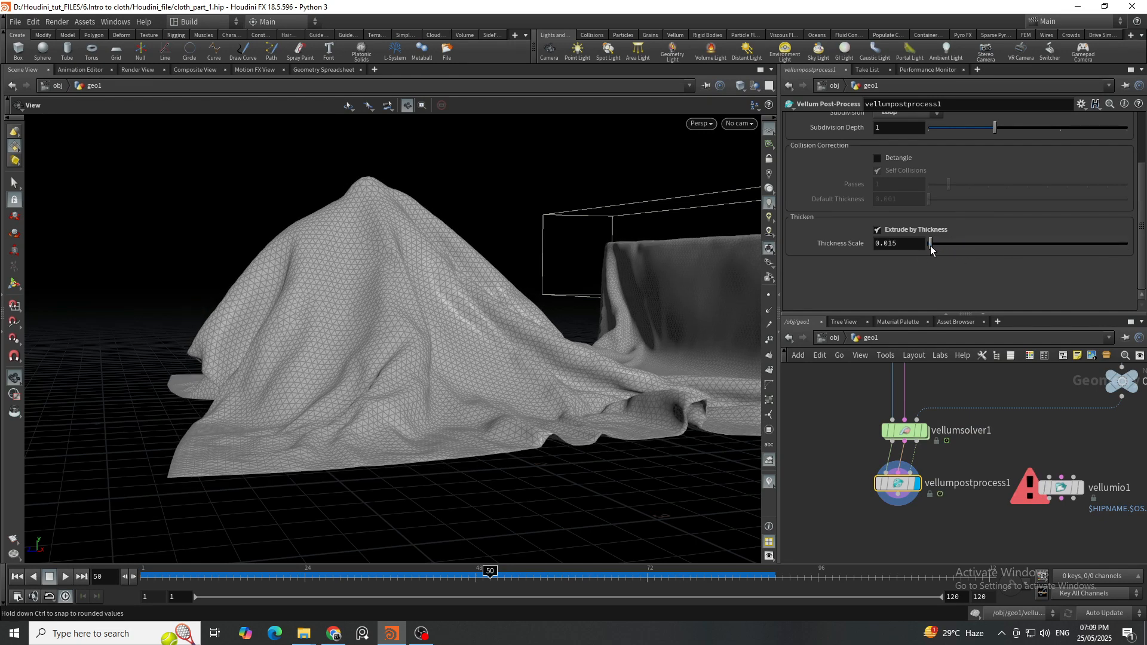
pyautogui.moveTo(259, 410); pyautogui.dragTo(388, 395)
pyautogui.moveTo(169, 389); pyautogui.dragTo(598, 370)
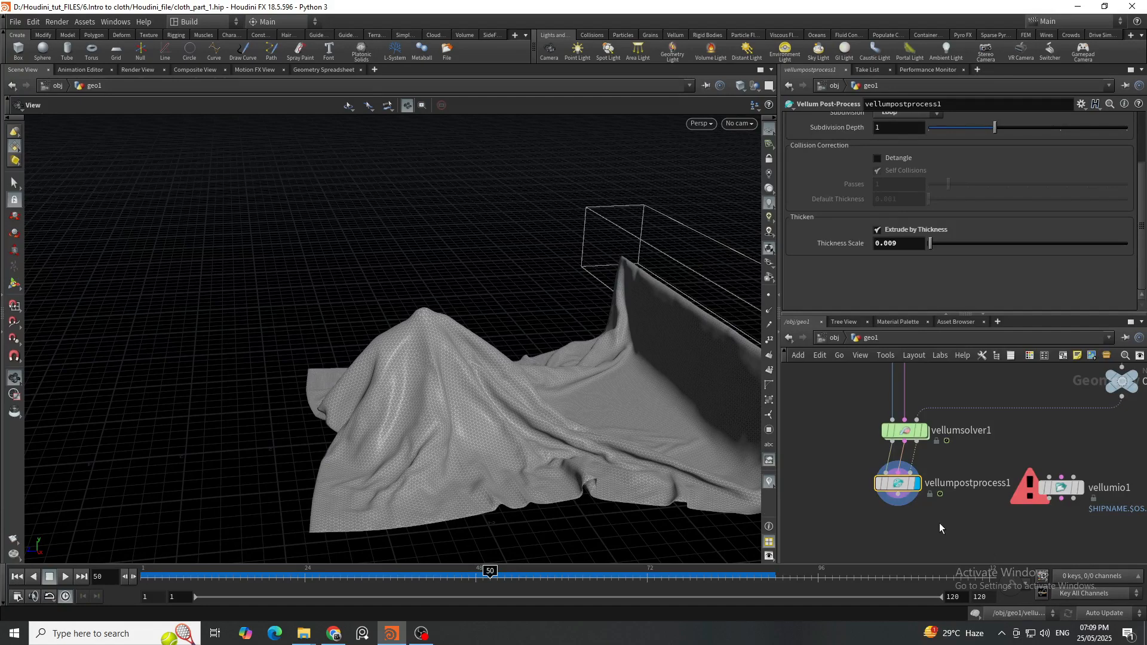
pyautogui.press('h')
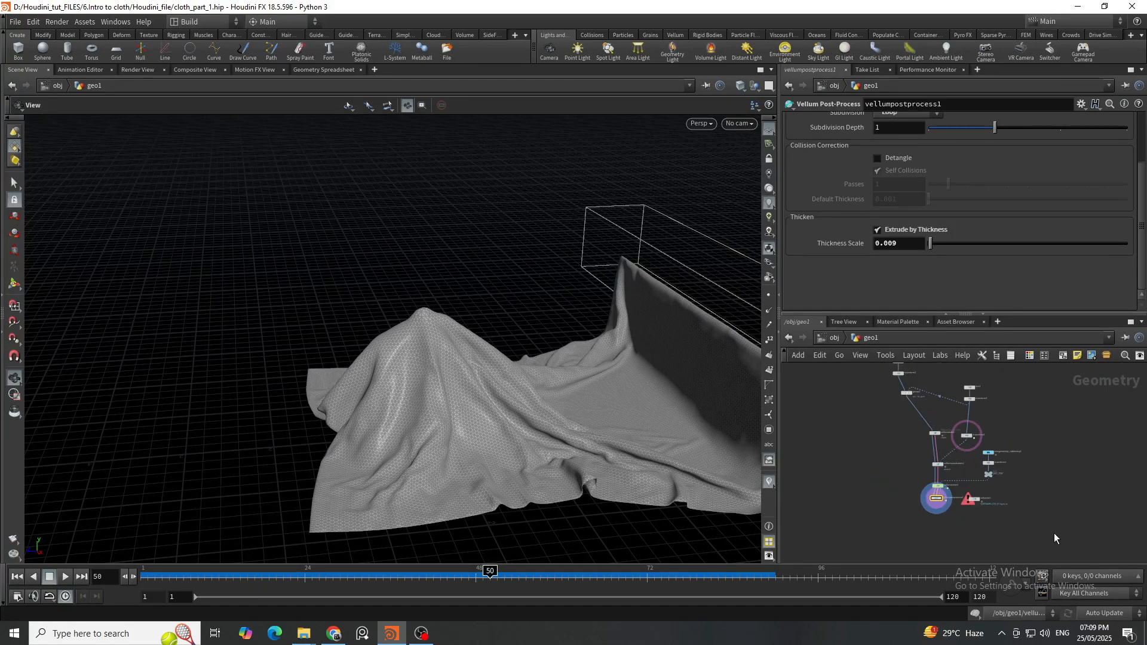
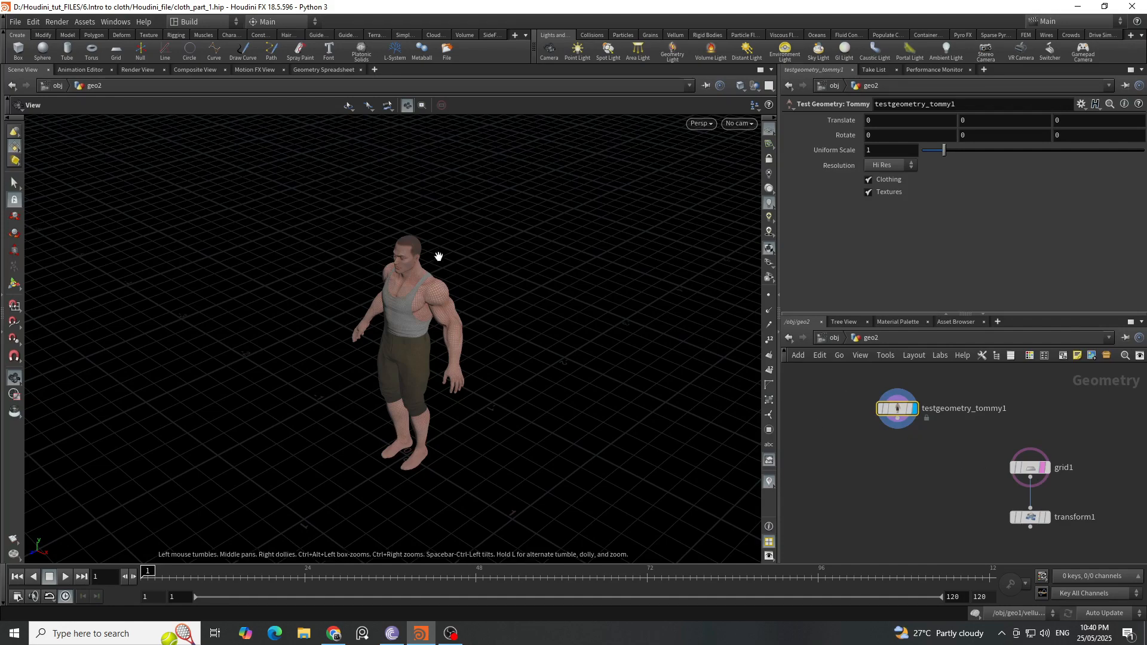
# Keep testgeometry_tommy1 displayed, show the grid1 outline beside the character and select the grid1 node.
pyautogui.scroll(3, 440, 299)
pyautogui.moveTo(419, 307); pyautogui.dragTo(476, 361)
pyautogui.doubleClick(1085, 516)
pyautogui.click(1044, 467)
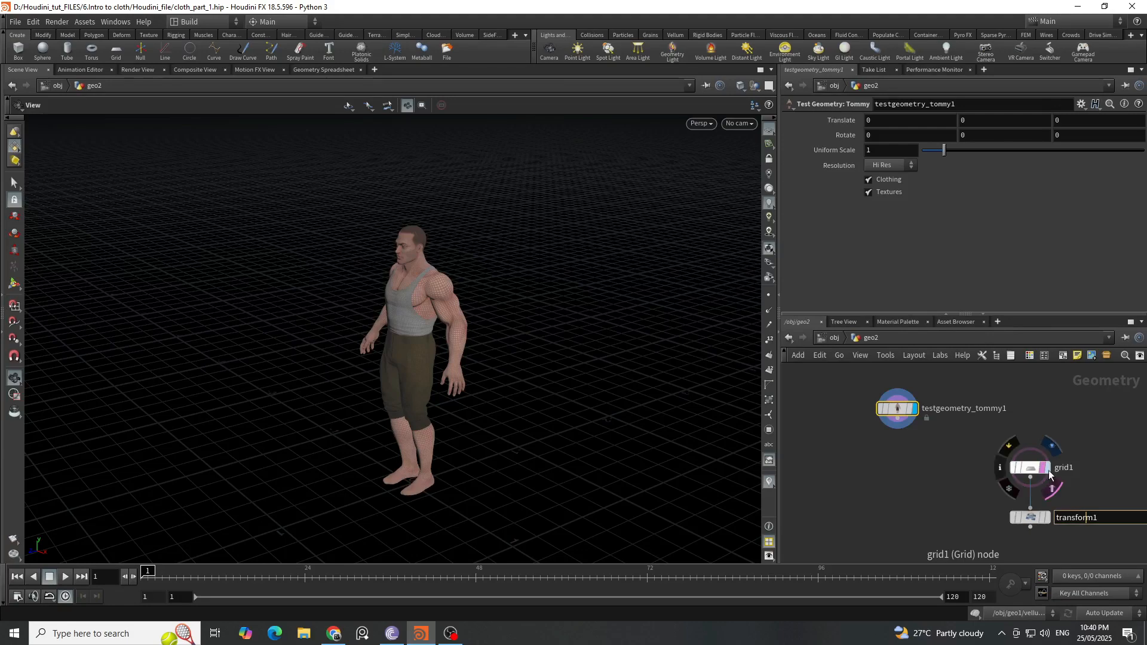
pyautogui.click(1029, 468)
pyautogui.moveTo(571, 457); pyautogui.dragTo(517, 395)
pyautogui.click(914, 408)
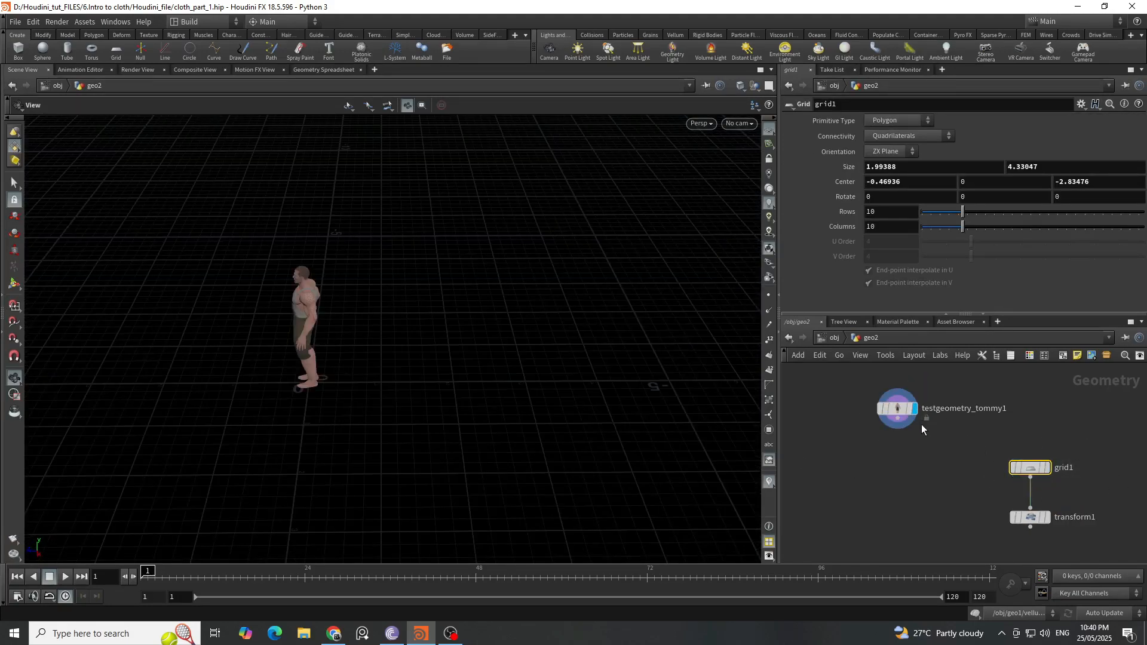
pyautogui.click(897, 409)
pyautogui.moveTo(435, 322)
pyautogui.mouseDown()
pyautogui.moveTo(394, 341)
pyautogui.moveTo(412, 349)
pyautogui.moveTo(444, 317)
pyautogui.moveTo(435, 302)
pyautogui.mouseUp()
pyautogui.click(1031, 467)
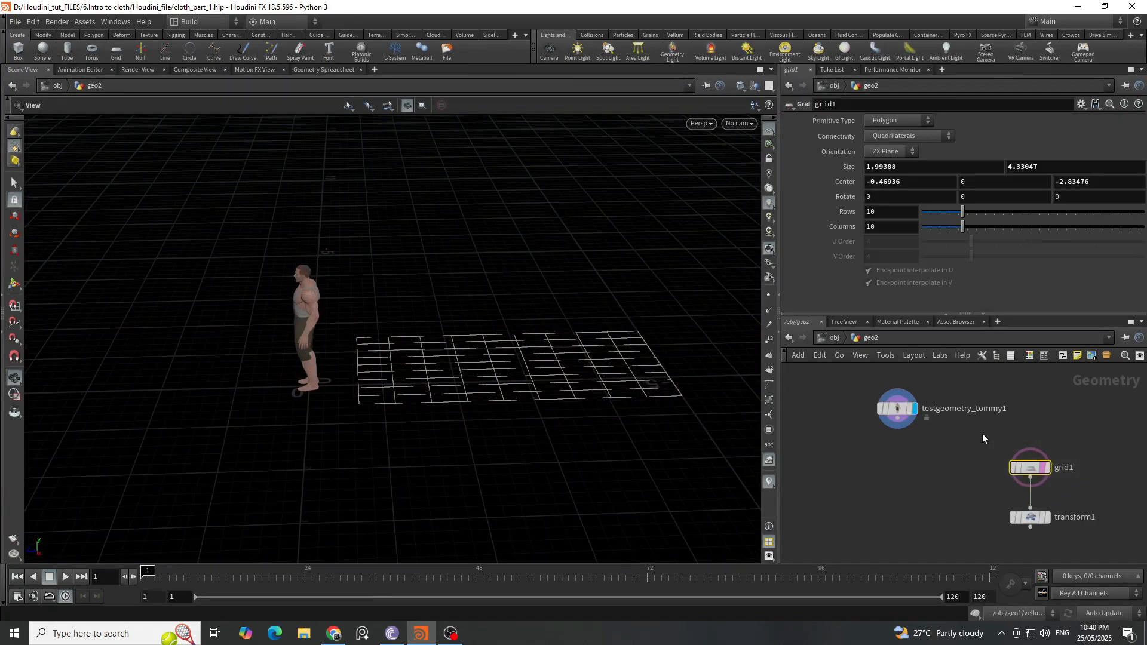
# Resize the grid with its viewport handles to about 1.44 by 3.42 behind the character.
pyautogui.click(18, 288)
pyautogui.keyDown('alt'); pyautogui.moveTo(540, 354); pyautogui.dragTo(556, 371); pyautogui.keyUp('alt')
pyautogui.moveTo(658, 363); pyautogui.dragTo(576, 361)
pyautogui.moveTo(513, 417); pyautogui.dragTo(509, 404)
pyautogui.moveTo(582, 370); pyautogui.dragTo(616, 378)
pyautogui.click(1079, 496)
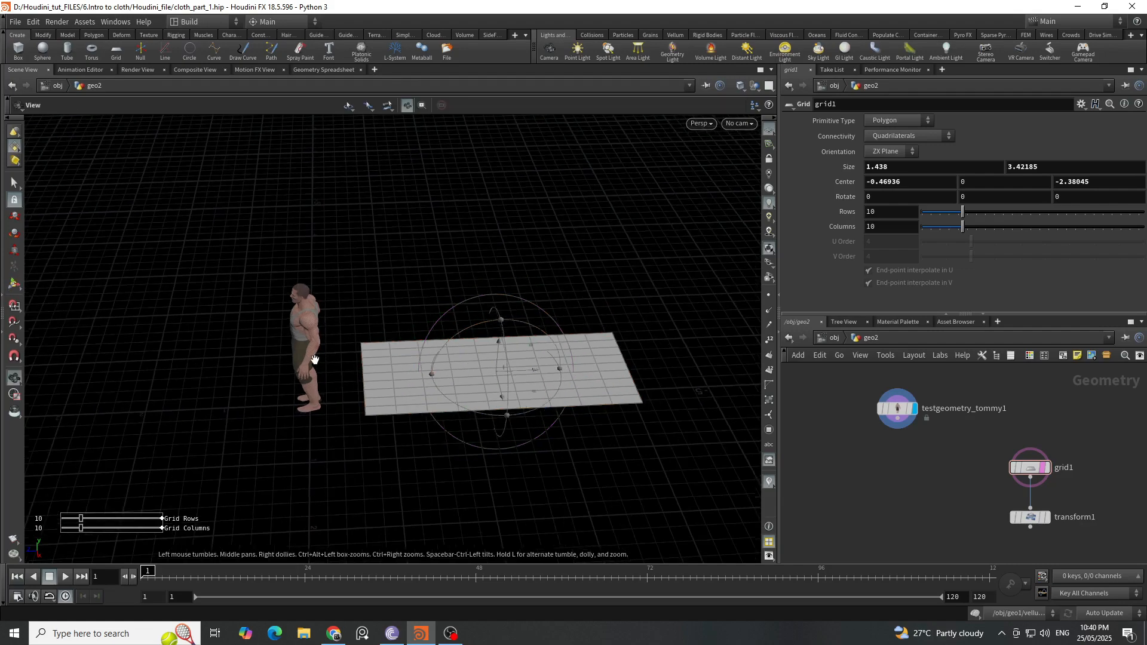
# Display the transform1 node, then add an Edit node below it and display that.
pyautogui.scroll(5, 315, 360)
pyautogui.press('Return')
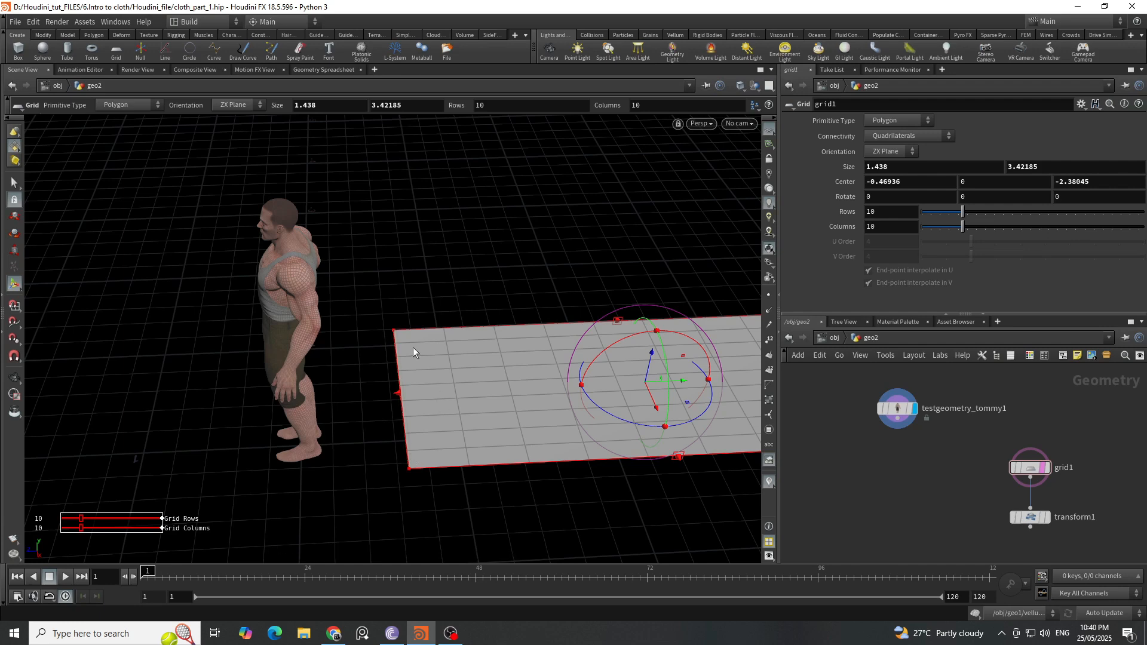
pyautogui.keyDown('alt'); pyautogui.moveTo(453, 421); pyautogui.dragTo(443, 449); pyautogui.keyUp('alt')
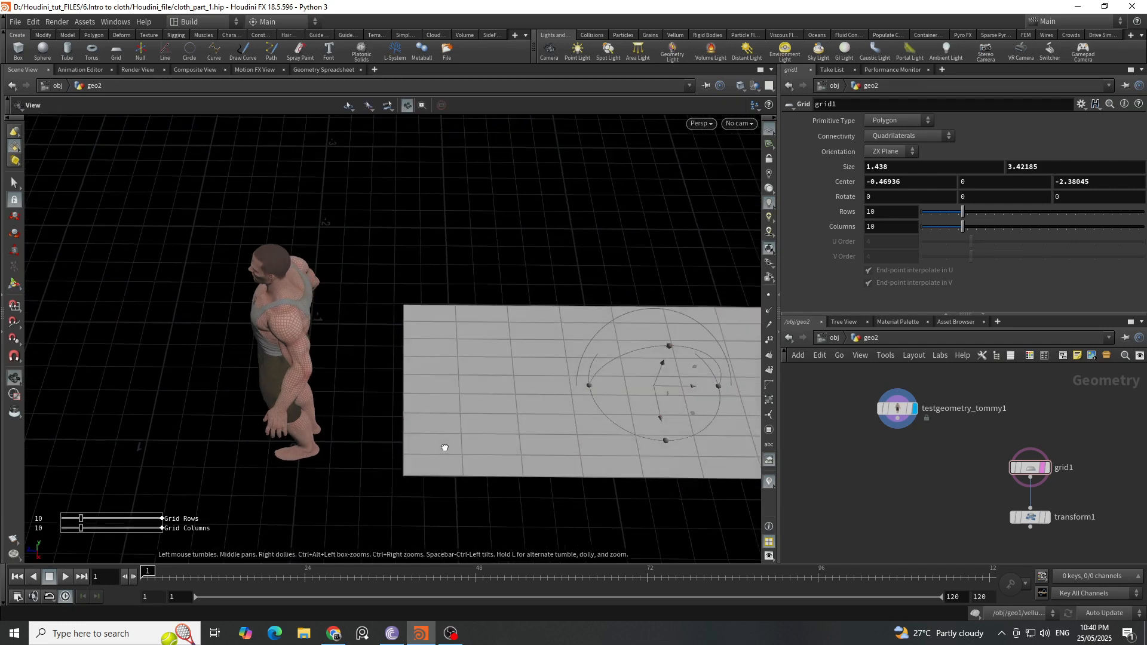
pyautogui.keyDown('alt'); pyautogui.scroll(3, 428, 396); pyautogui.keyUp('alt')
pyautogui.keyDown('alt'); pyautogui.moveTo(428, 397); pyautogui.dragTo(430, 415); pyautogui.keyUp('alt')
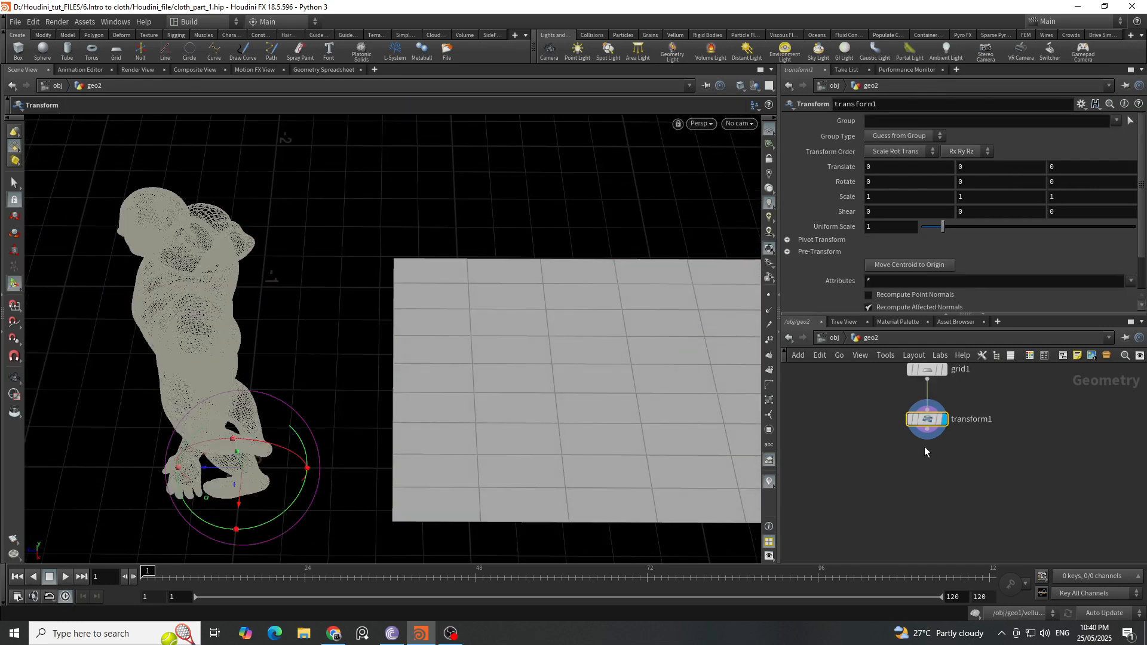
pyautogui.moveTo(923, 446); pyautogui.dragTo(992, 493, button='middle')
pyautogui.scroll(1, 1015, 507)
pyautogui.press('Tab')
pyautogui.write('ed')
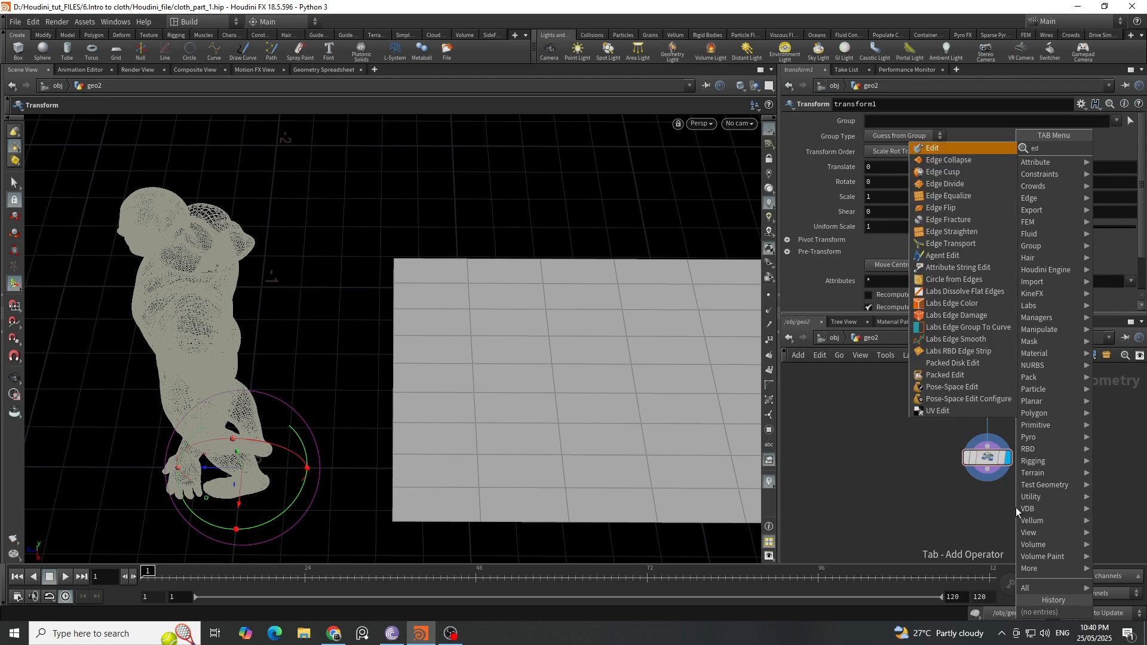
pyautogui.press('Return')
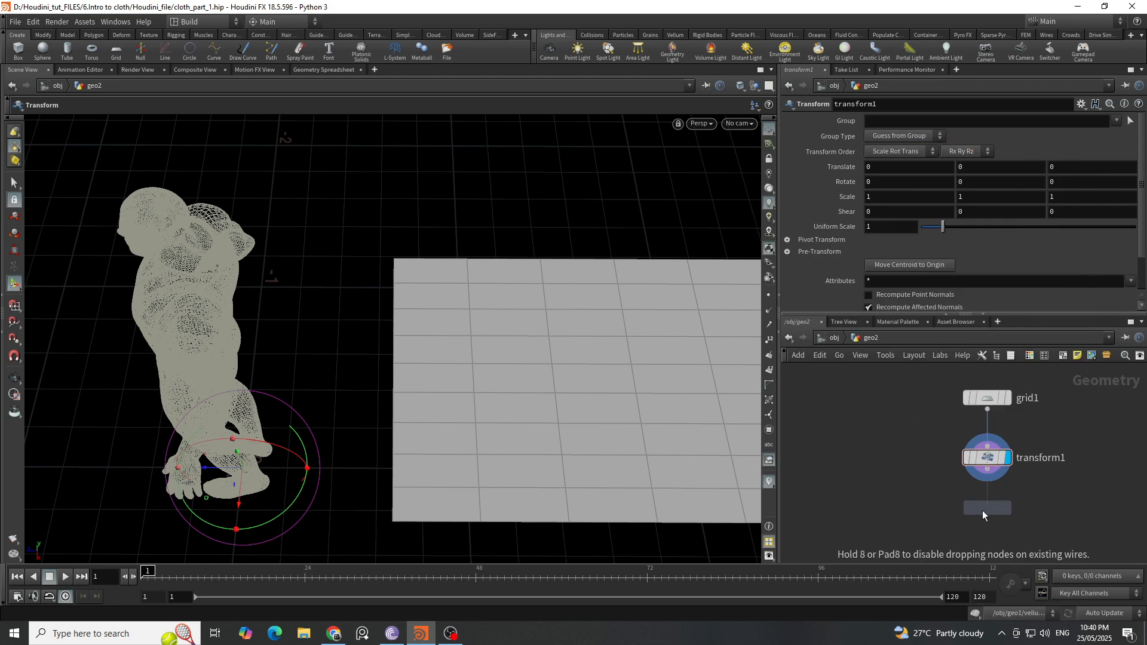
pyautogui.click(983, 511)
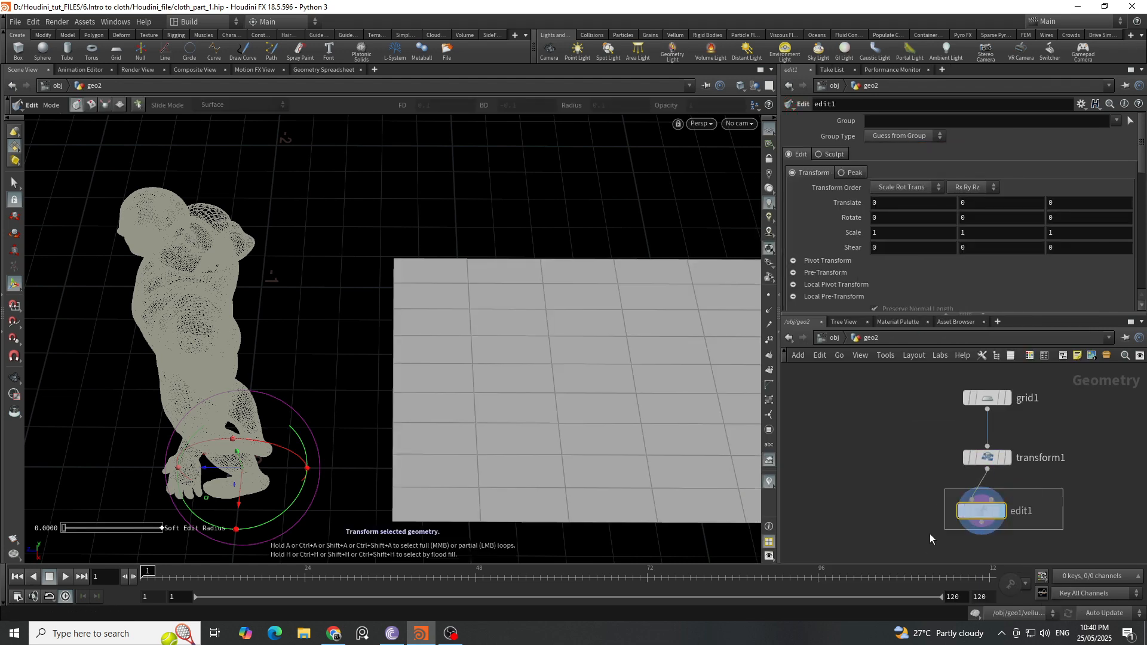
# Select the middle point of the grid edge nearest the character and move it inward about 0.15 along Z.
pyautogui.click(15, 182)
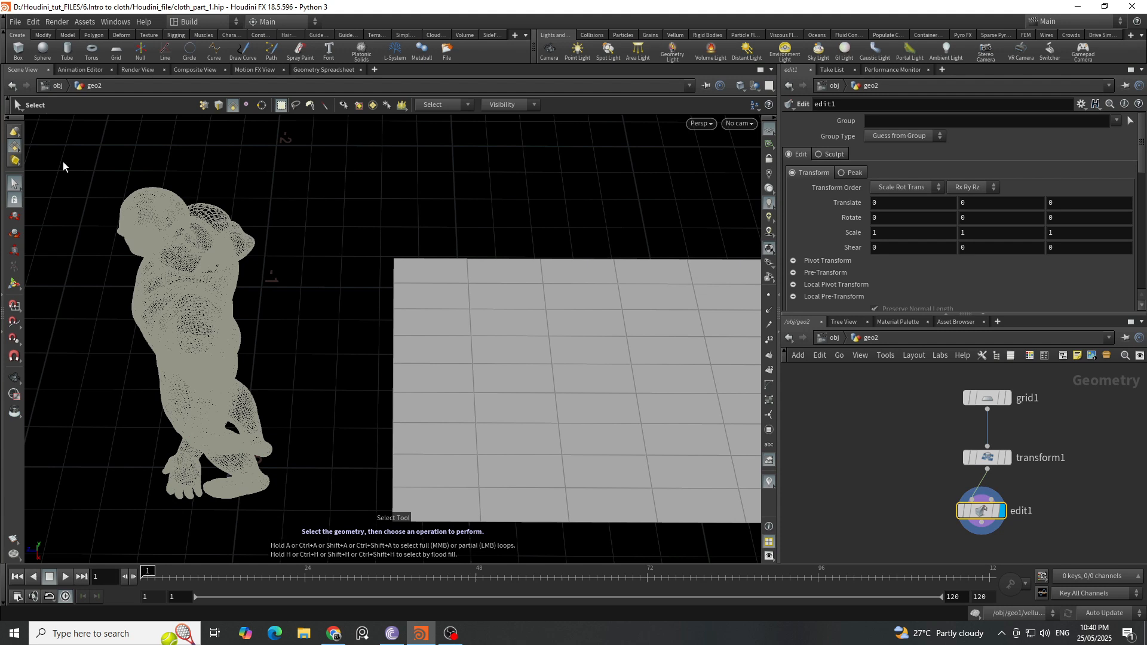
pyautogui.click(204, 105)
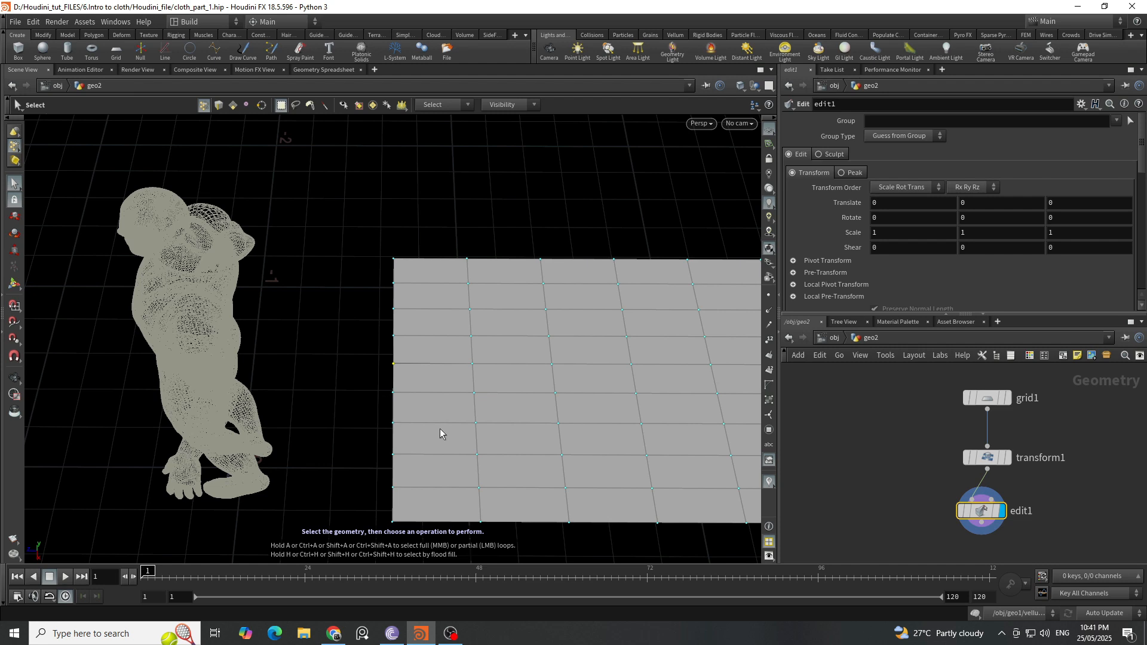
pyautogui.press('t')
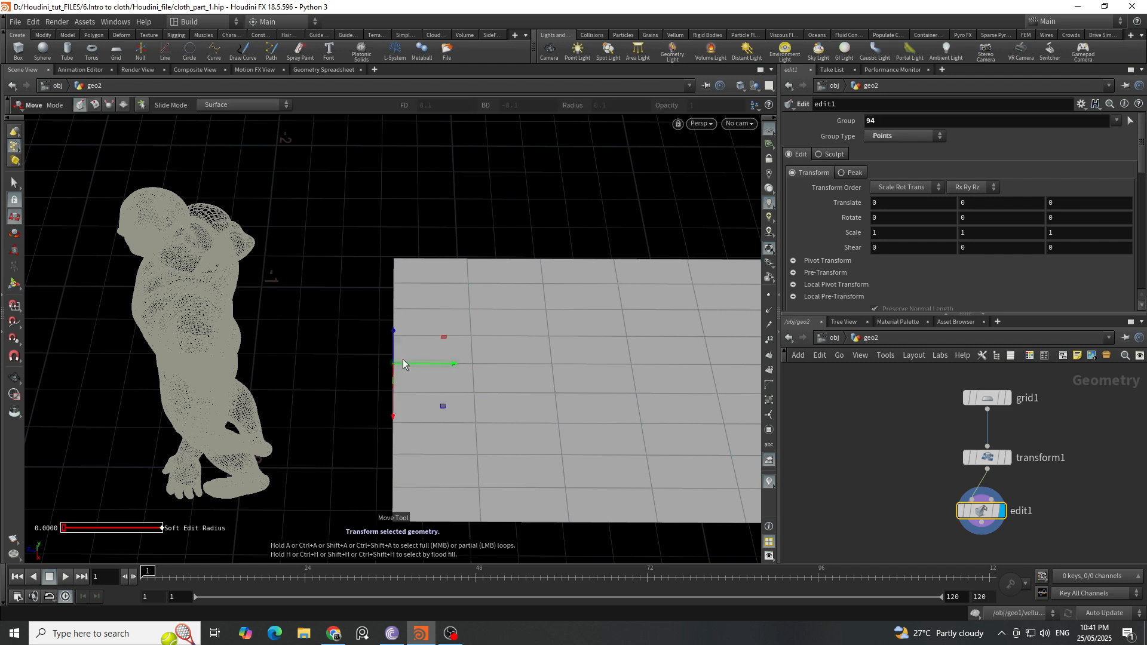
pyautogui.moveTo(416, 369); pyautogui.dragTo(447, 368)
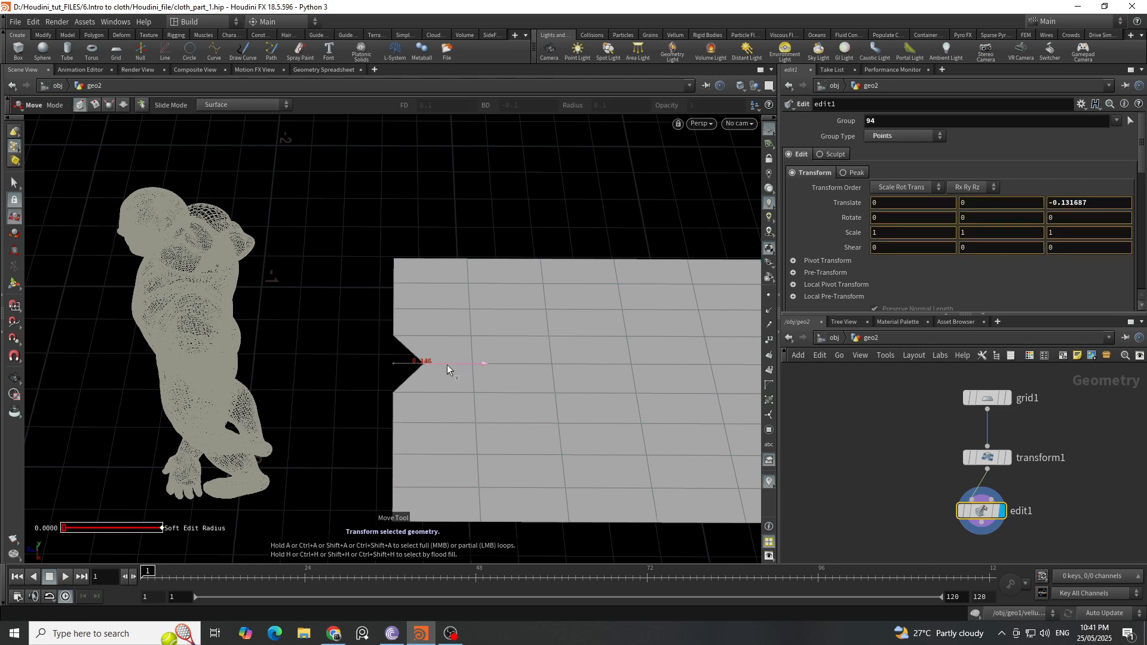
# Adjust the soft edit radius to about 0.24 and pull the middle edge point inward to about -0.32 on Z.
pyautogui.scroll(8, 447, 365)
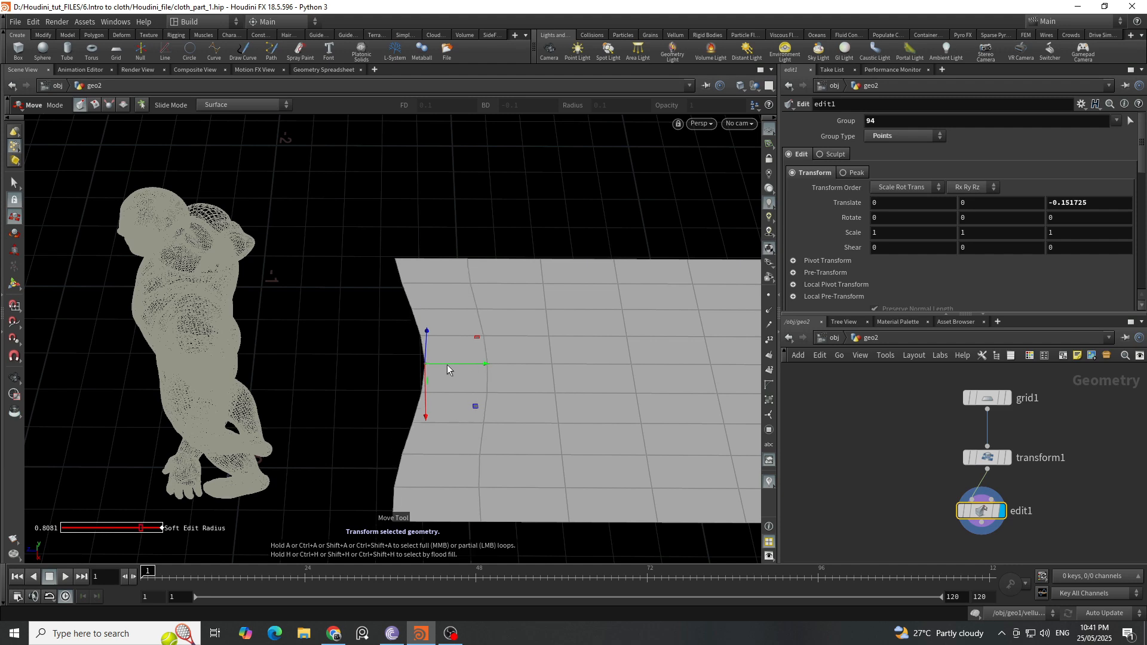
pyautogui.scroll(-3, 448, 365)
pyautogui.scroll(3, 448, 365)
pyautogui.moveTo(457, 366)
pyautogui.mouseDown()
pyautogui.moveTo(479, 371)
pyautogui.moveTo(440, 358)
pyautogui.moveTo(447, 399)
pyautogui.moveTo(477, 369)
pyautogui.mouseUp()
pyautogui.scroll(3, 469, 366)
pyautogui.scroll(-5, 470, 366)
# Move the edge points on both sides of the middle point inward by about 0.1 along Z to widen the notch.
pyautogui.press('s')
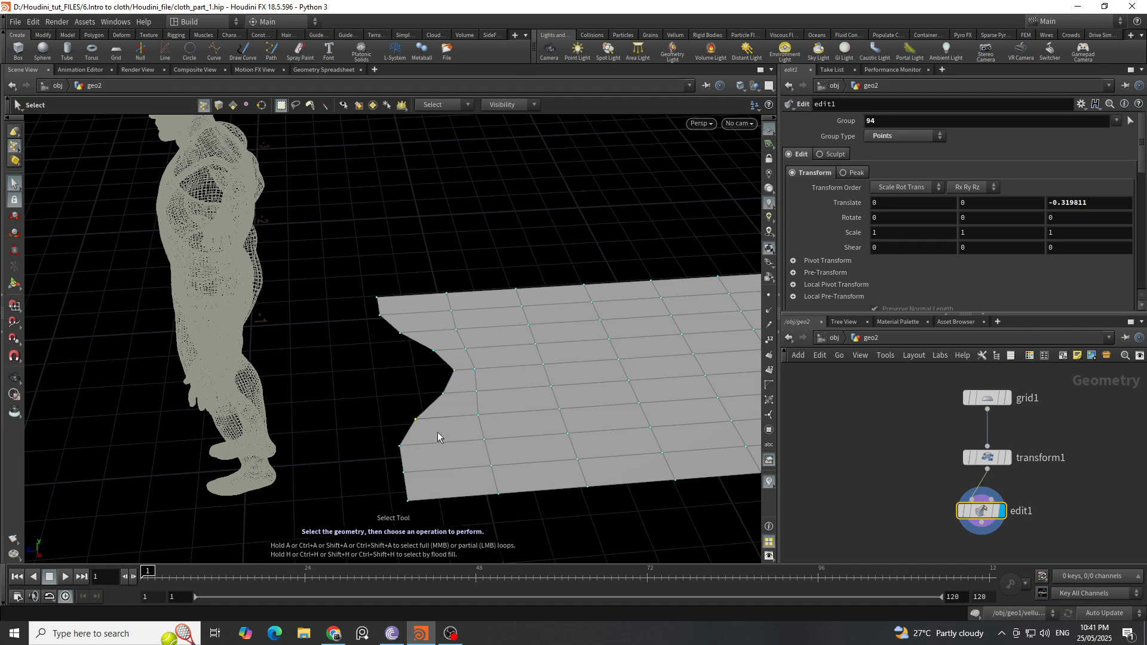
pyautogui.press('t')
pyautogui.moveTo(472, 419)
pyautogui.mouseDown()
pyautogui.moveTo(485, 414)
pyautogui.moveTo(475, 414)
pyautogui.mouseUp()
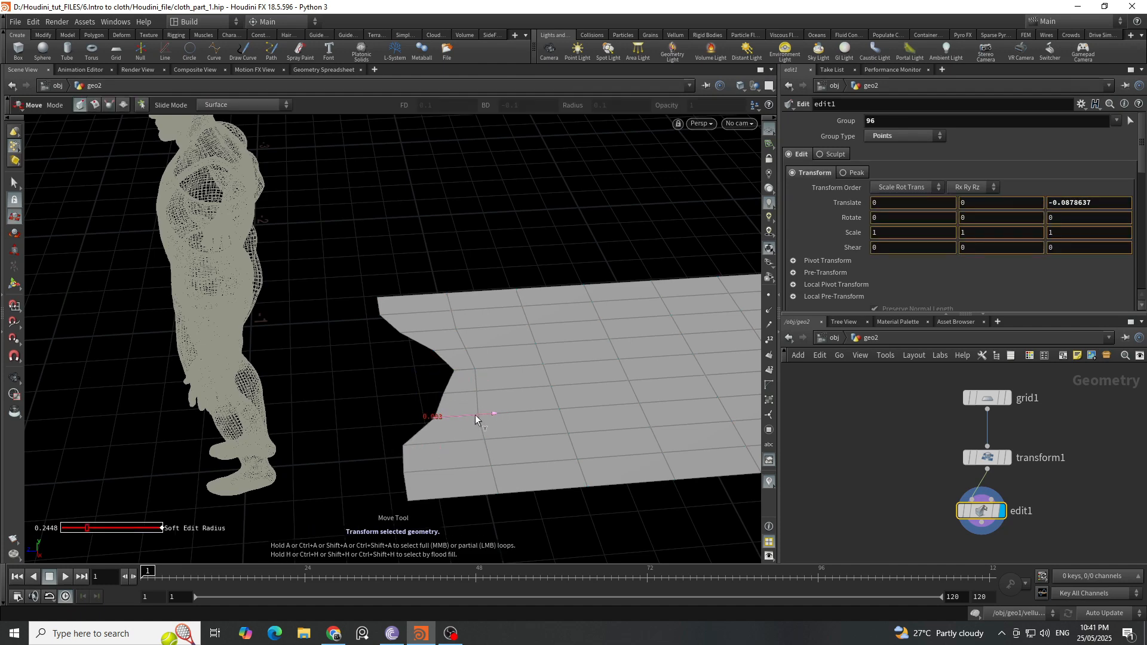
pyautogui.press('s')
pyautogui.click(403, 332)
pyautogui.press('t')
pyautogui.moveTo(441, 329); pyautogui.dragTo(472, 328)
# Move the notch's middle point back toward the character by about 0.04 along Z.
pyautogui.keyDown('alt'); pyautogui.moveTo(472, 327); pyautogui.dragTo(727, 447, button='right'); pyautogui.keyUp('alt')
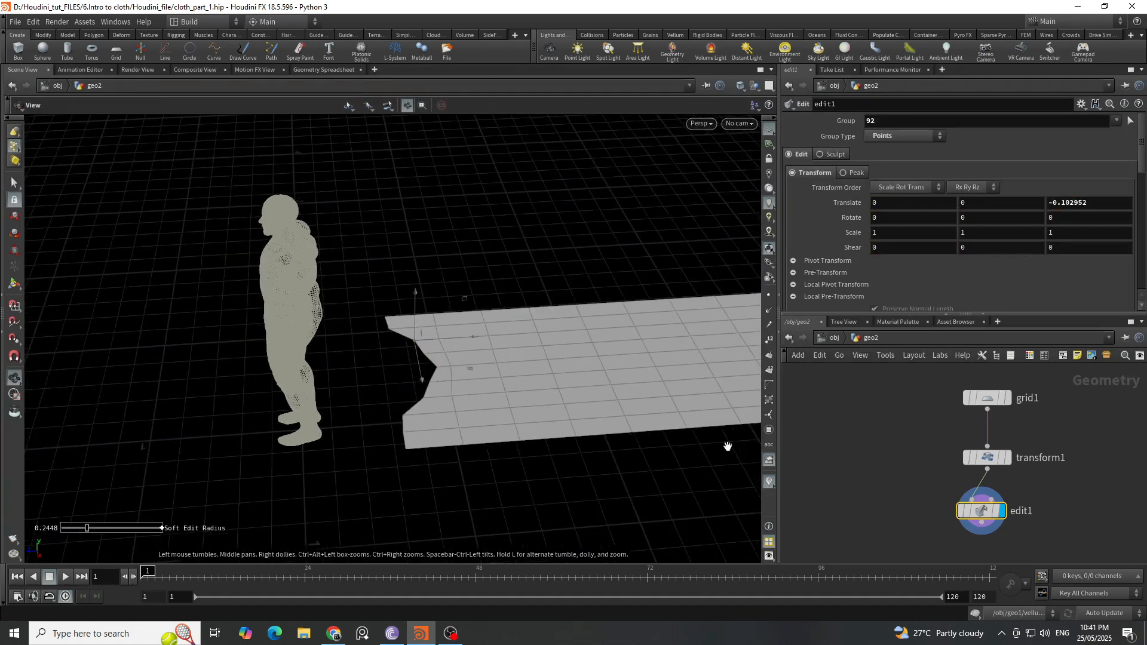
pyautogui.click(14, 183)
pyautogui.click(437, 368)
pyautogui.press('t')
pyautogui.moveTo(463, 364); pyautogui.dragTo(456, 365)
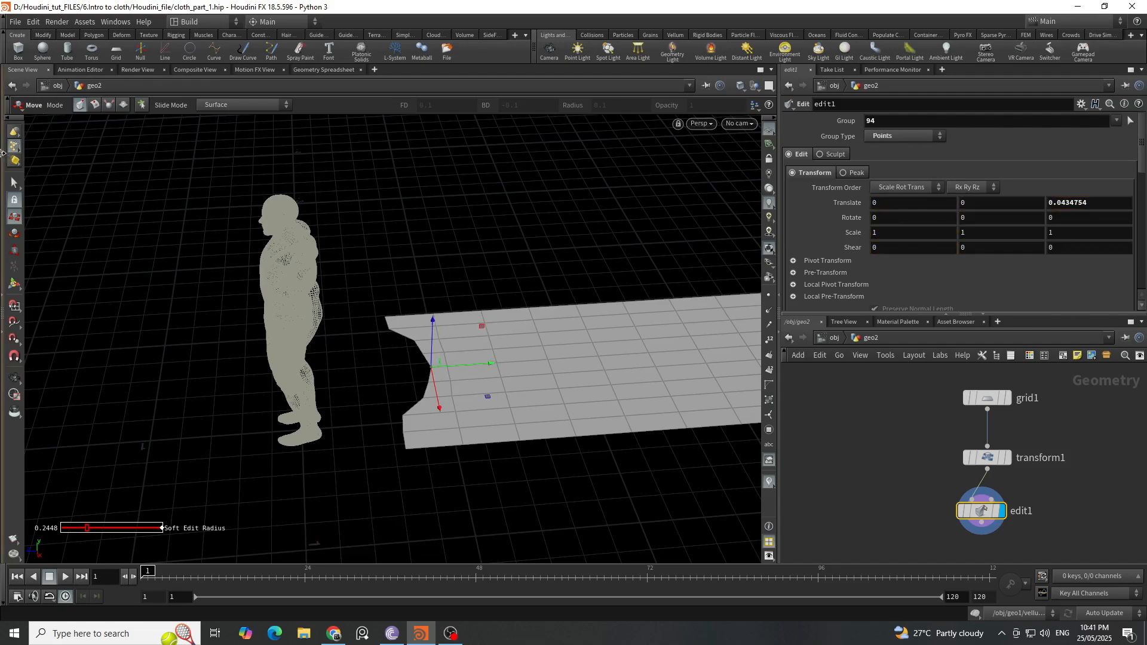
# Rewire transform1 so it comes after edit1 instead of before it, and show its handle on the grid.
pyautogui.press('s')
pyautogui.keyDown('alt'); pyautogui.scroll(-6, 398, 367); pyautogui.keyUp('alt')
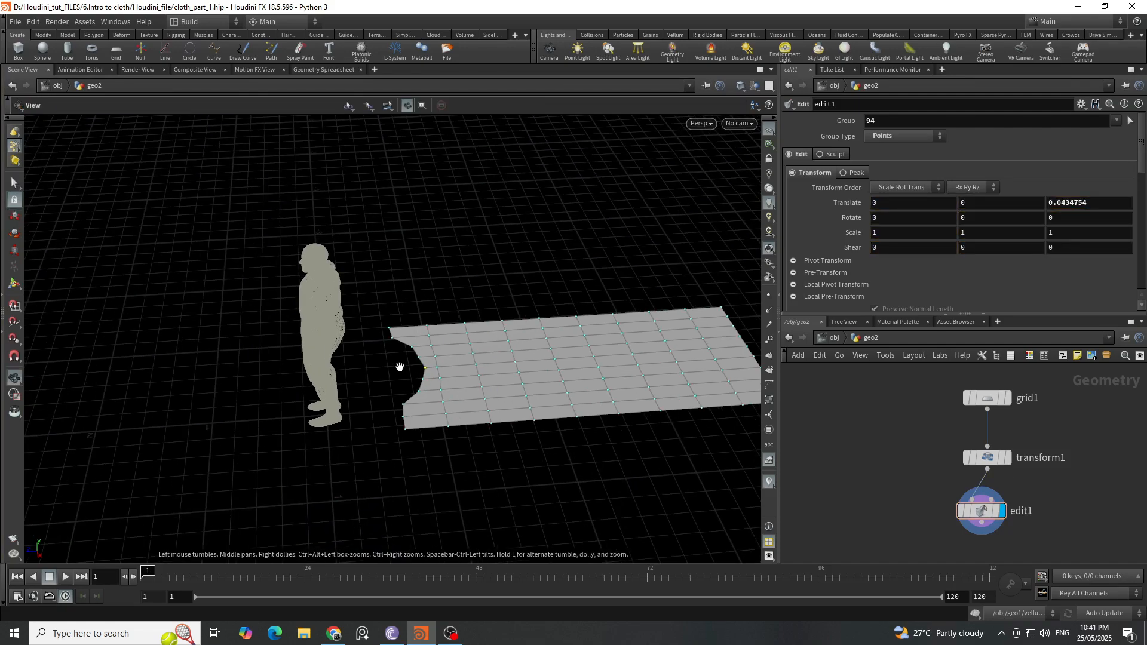
pyautogui.moveTo(398, 367)
pyautogui.keyDown('alt'); pyautogui.mouseDown()
pyautogui.moveTo(440, 383)
pyautogui.moveTo(437, 325)
pyautogui.moveTo(292, 341)
pyautogui.moveTo(374, 331)
pyautogui.moveTo(403, 366)
pyautogui.mouseUp(); pyautogui.keyUp('alt')
pyautogui.keyDown('alt'); pyautogui.scroll(1, 402, 366); pyautogui.keyUp('alt')
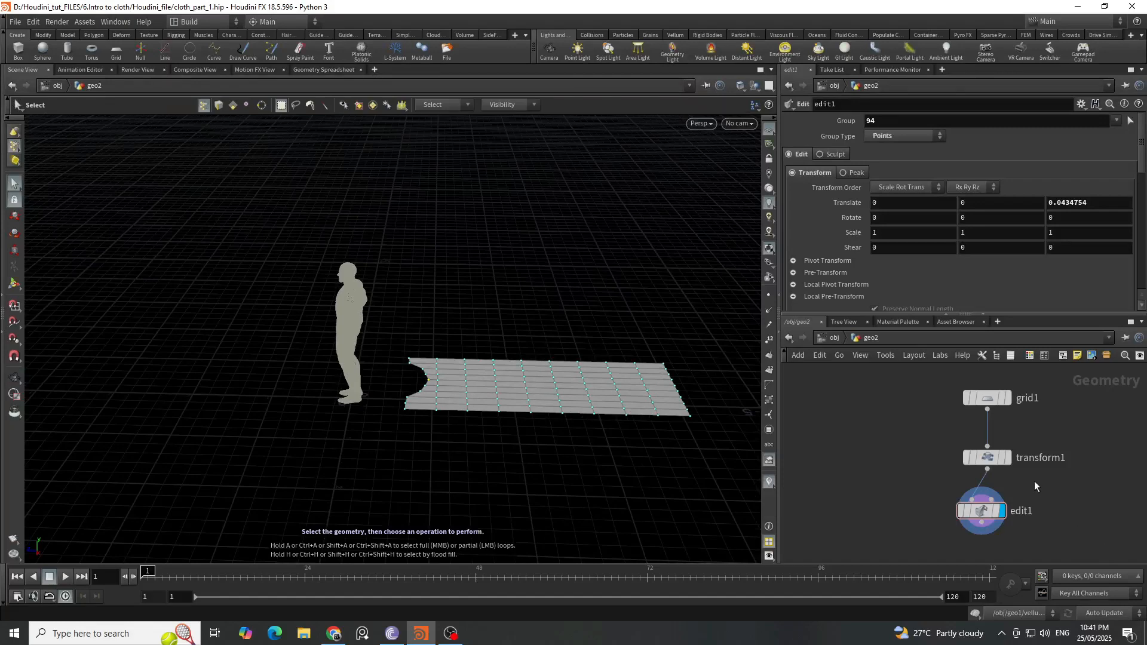
pyautogui.moveTo(1045, 485); pyautogui.dragTo(1029, 459, button='middle')
pyautogui.moveTo(958, 432); pyautogui.dragTo(990, 532)
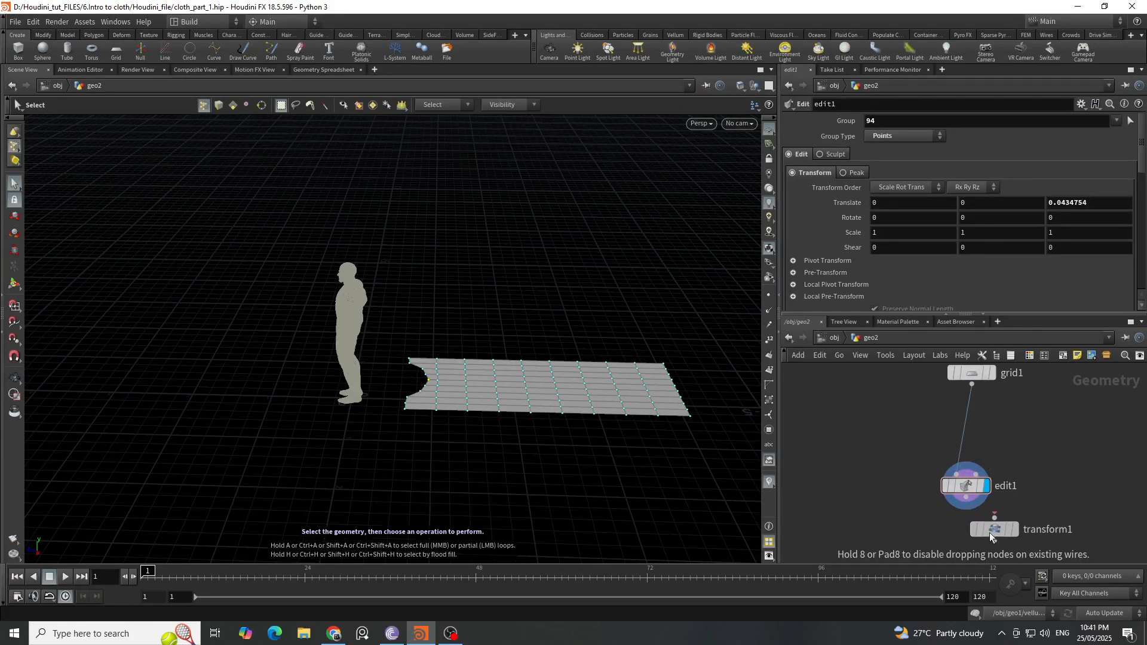
pyautogui.click(15, 284)
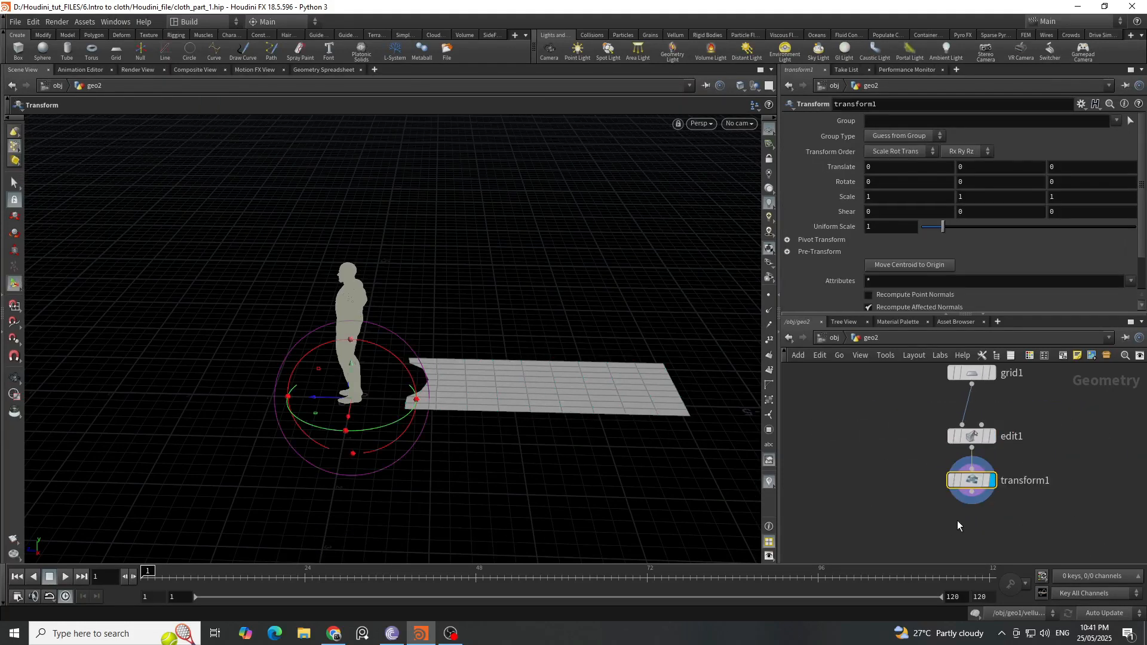
# Try to move the grid to the character's shoulders with a translation of about 0.49, 1.55, 0.78, and revert it to defaults.
pyautogui.moveTo(351, 376); pyautogui.dragTo(455, 452)
pyautogui.press('Escape')
pyautogui.press('Return')
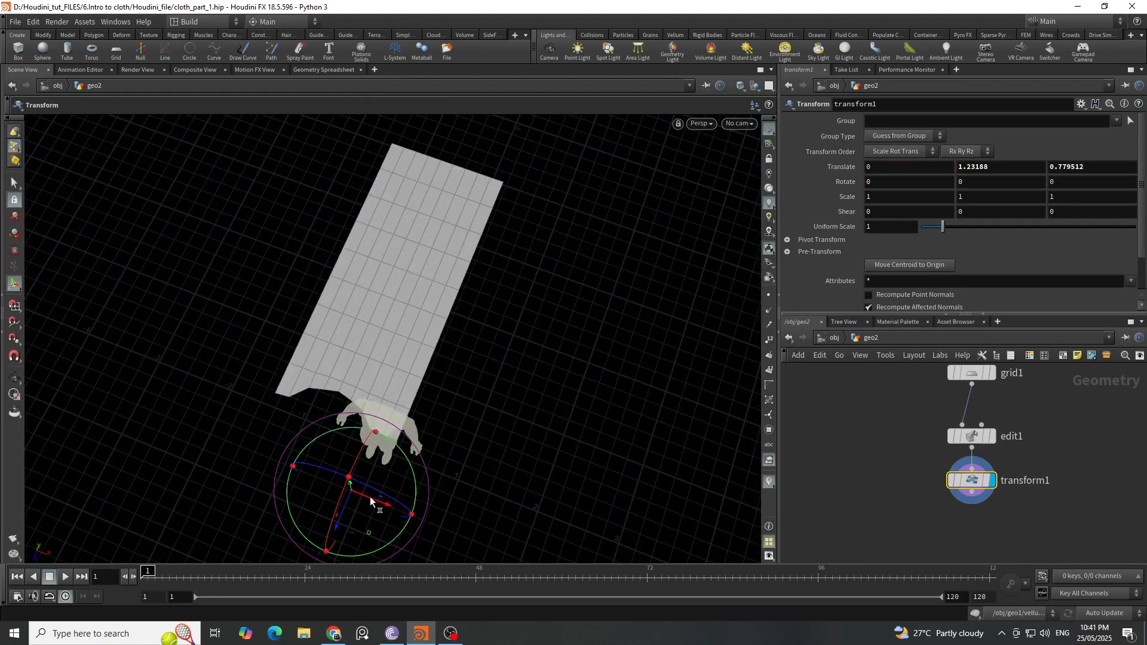
pyautogui.moveTo(370, 497); pyautogui.dragTo(584, 348)
pyautogui.press('Return')
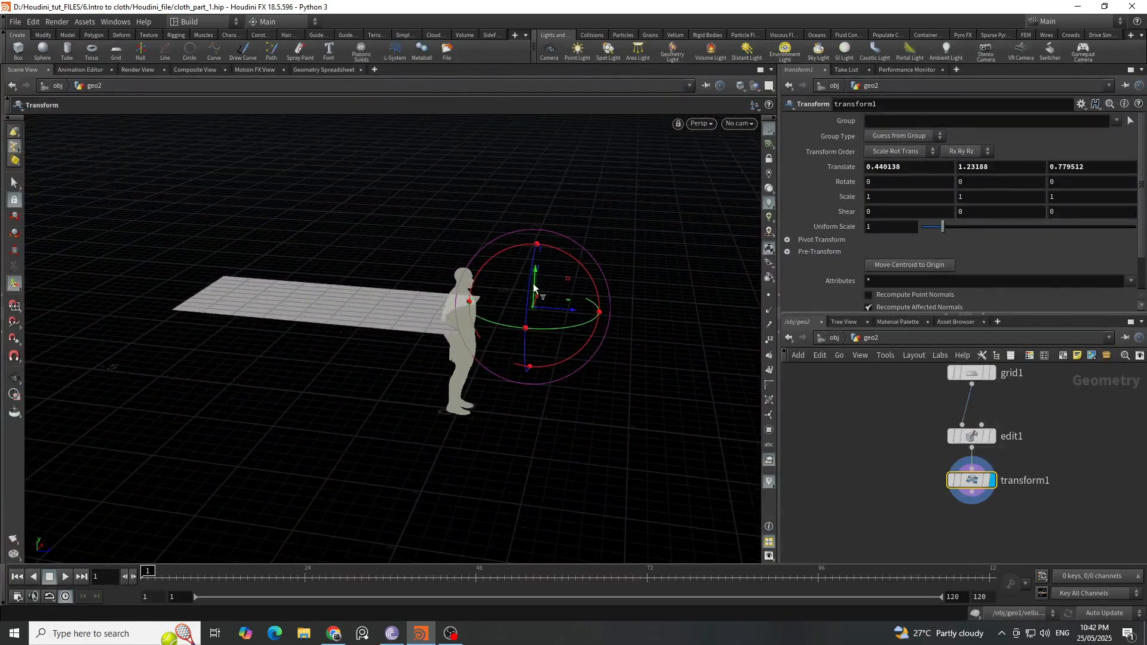
pyautogui.moveTo(532, 283); pyautogui.dragTo(254, 444)
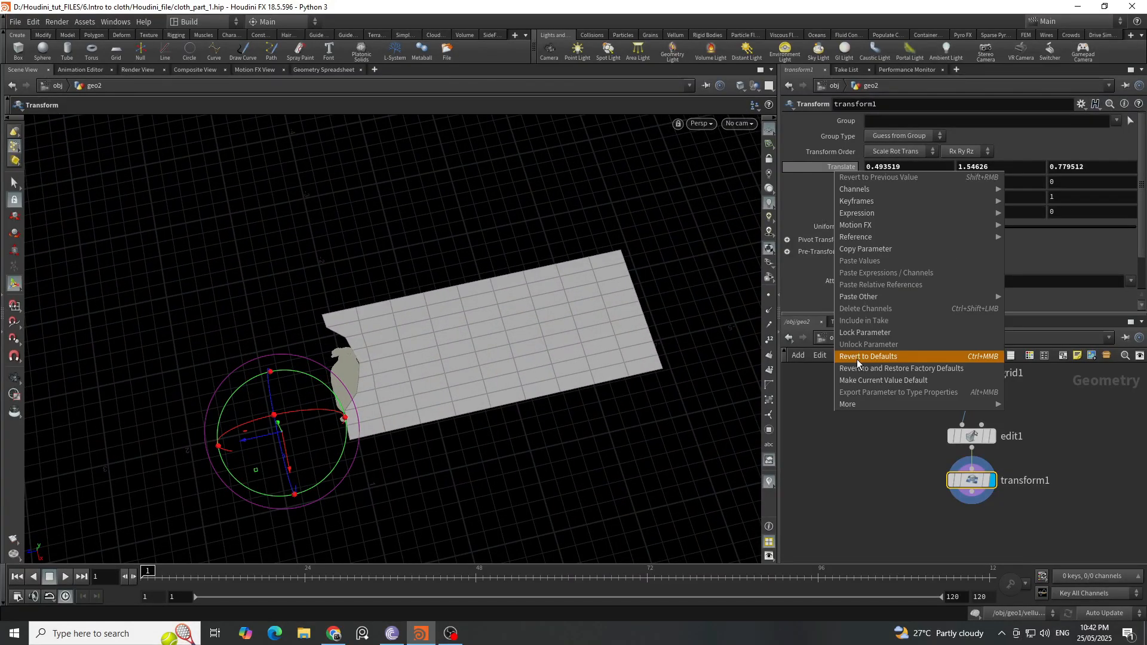
pyautogui.click(868, 357)
# Centre transform1's pivot on the grid by moving its centroid to the origin and reverting the translation to defaults.
pyautogui.keyDown('alt'); pyautogui.moveTo(418, 419); pyautogui.dragTo(350, 412); pyautogui.keyUp('alt')
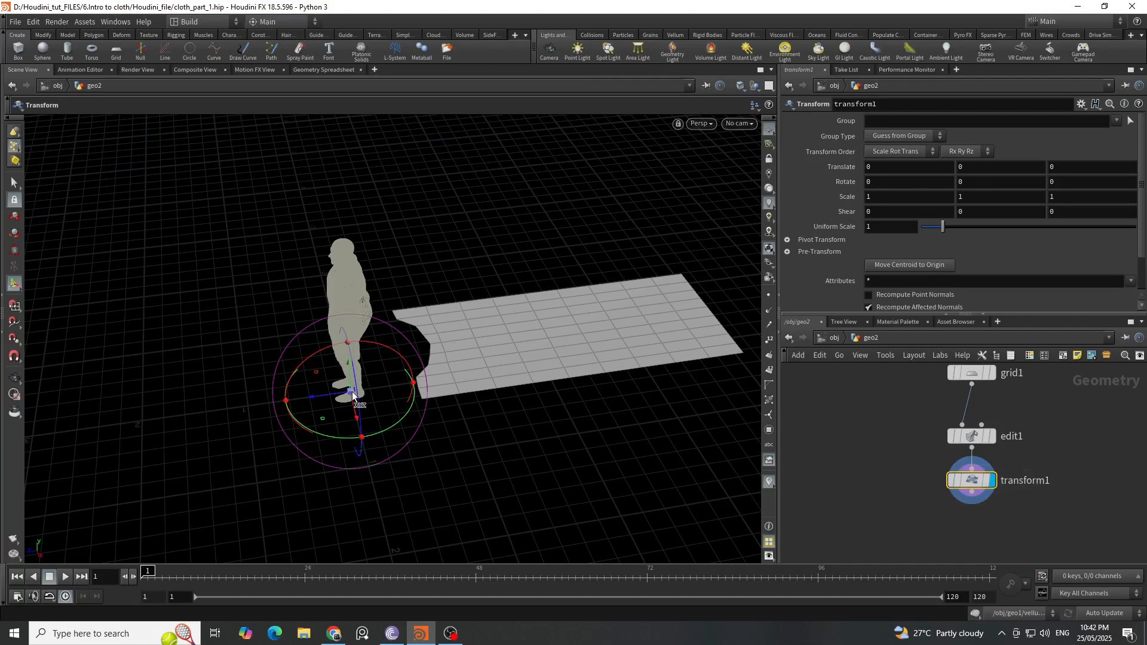
pyautogui.moveTo(550, 365)
pyautogui.keyDown('alt'); pyautogui.mouseDown()
pyautogui.moveTo(514, 366)
pyautogui.moveTo(568, 305)
pyautogui.moveTo(515, 350)
pyautogui.moveTo(517, 368)
pyautogui.moveTo(540, 374)
pyautogui.mouseUp(); pyautogui.keyUp('alt')
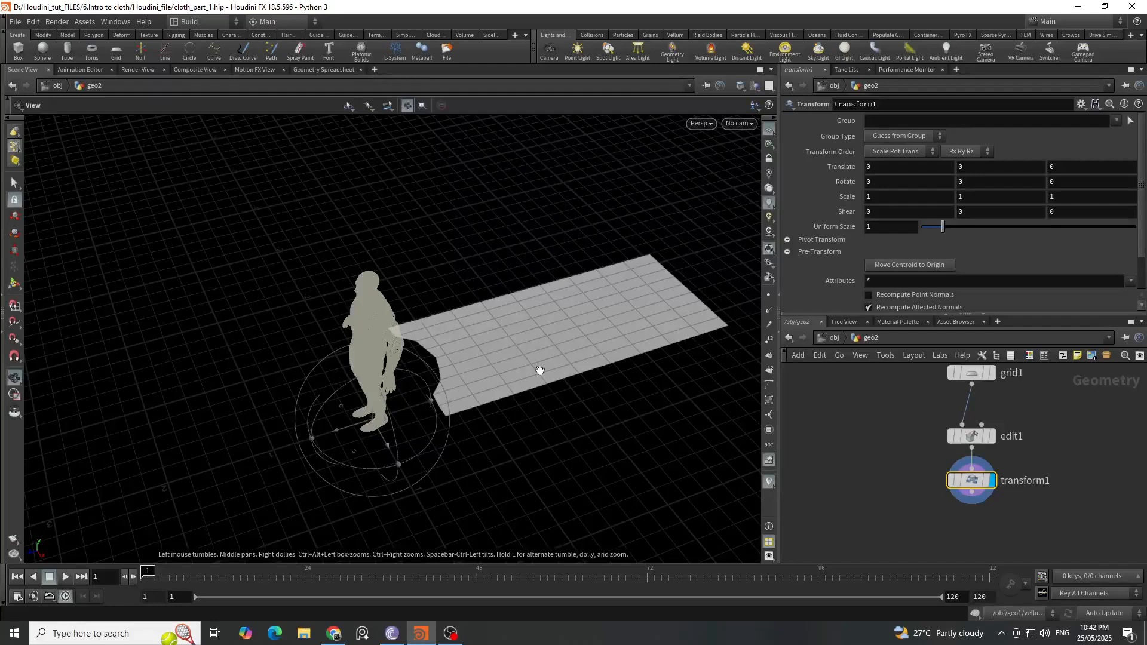
pyautogui.click(932, 267)
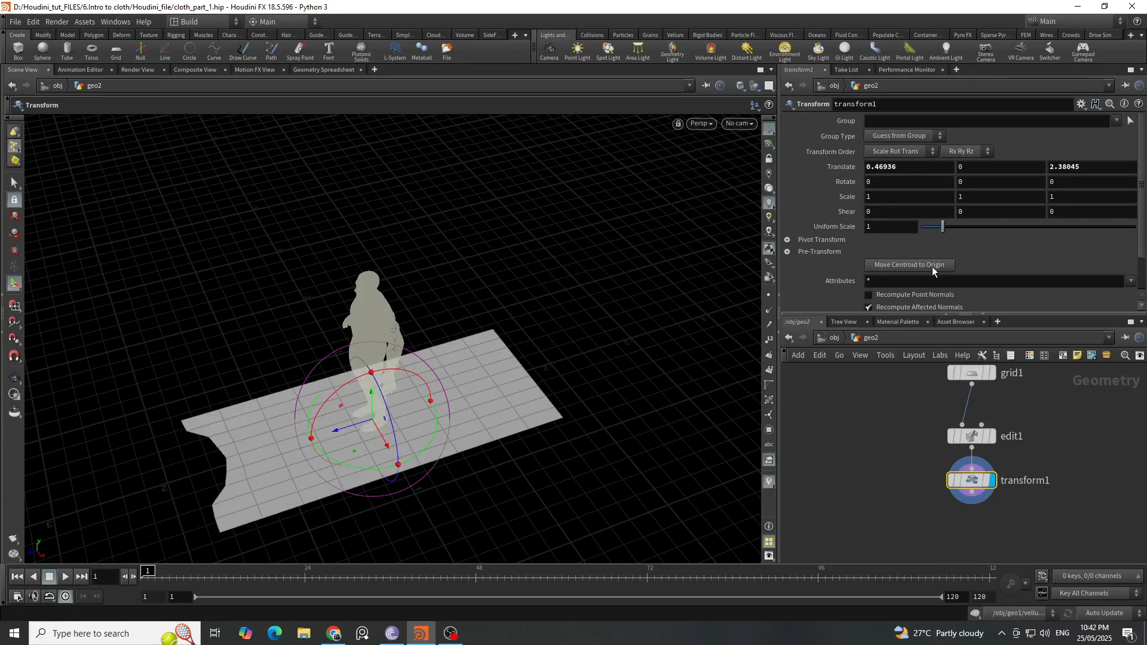
pyautogui.rightClick(847, 171)
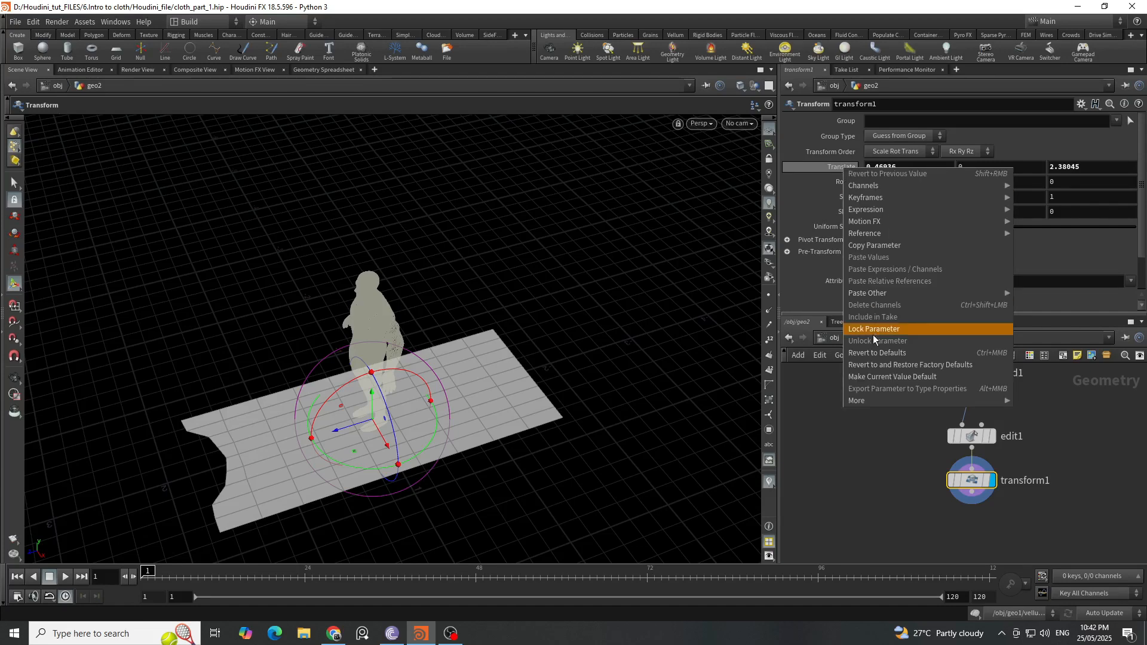
pyautogui.click(873, 356)
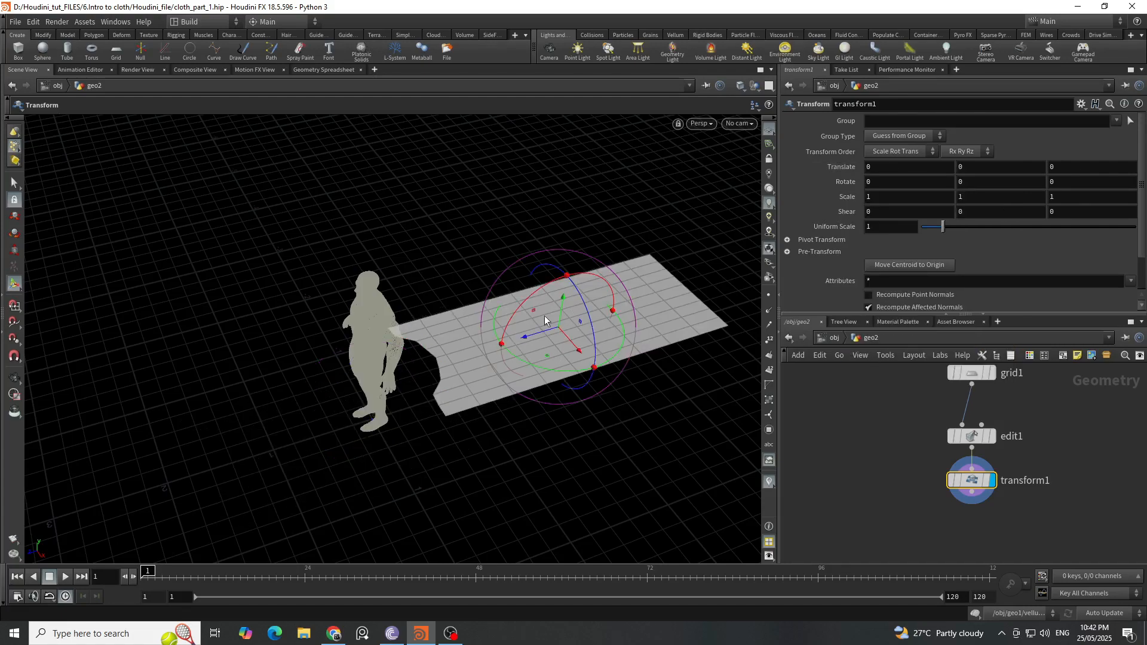
# Place the grid behind the character's neck with a translation of about 0.52, 1.59, 1.23 and a uniform scale of 0.726.
pyautogui.keyDown('alt'); pyautogui.moveTo(545, 318); pyautogui.dragTo(530, 346); pyautogui.keyUp('alt')
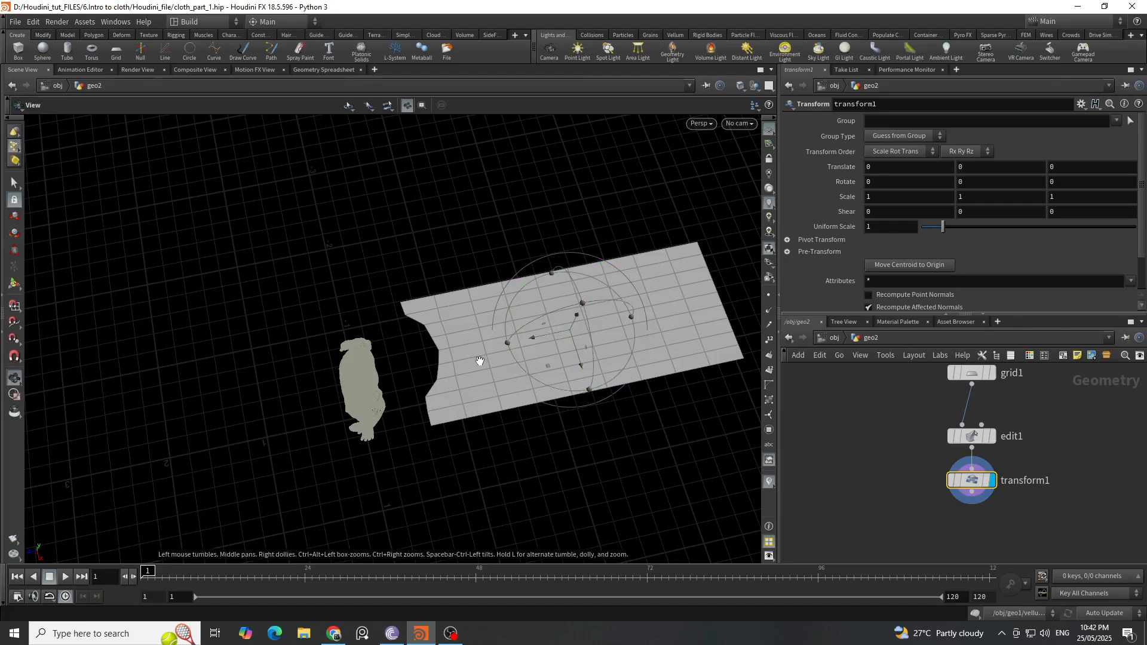
pyautogui.hotkey('space', '2')
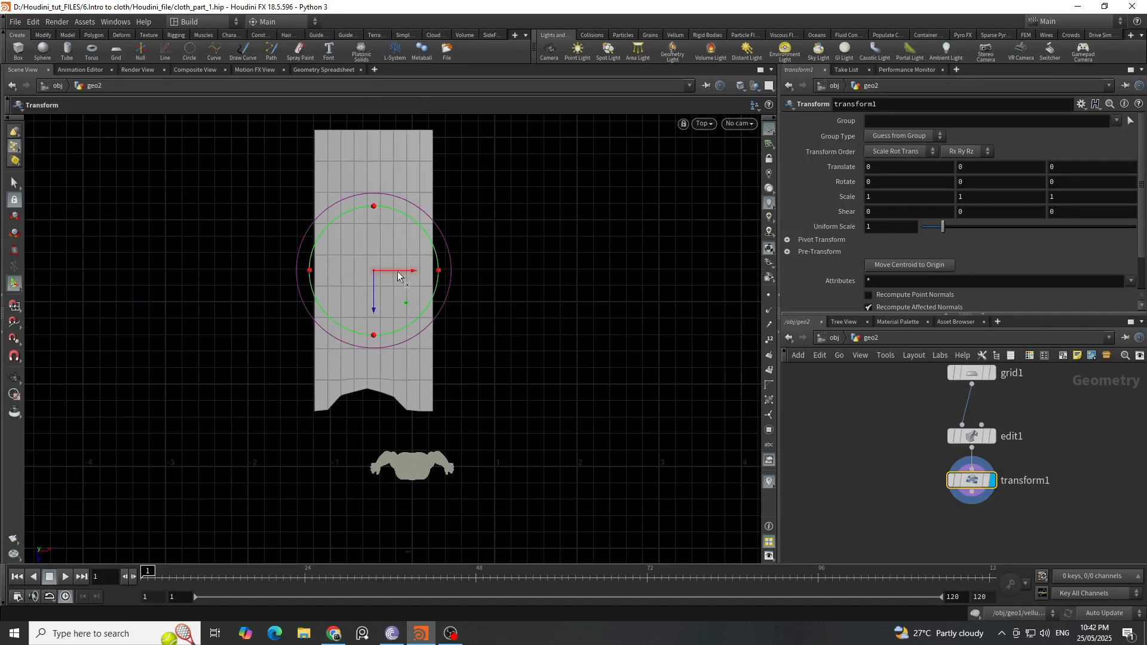
pyautogui.moveTo(398, 275); pyautogui.dragTo(425, 379)
pyautogui.moveTo(894, 227); pyautogui.dragTo(863, 270, button='middle')
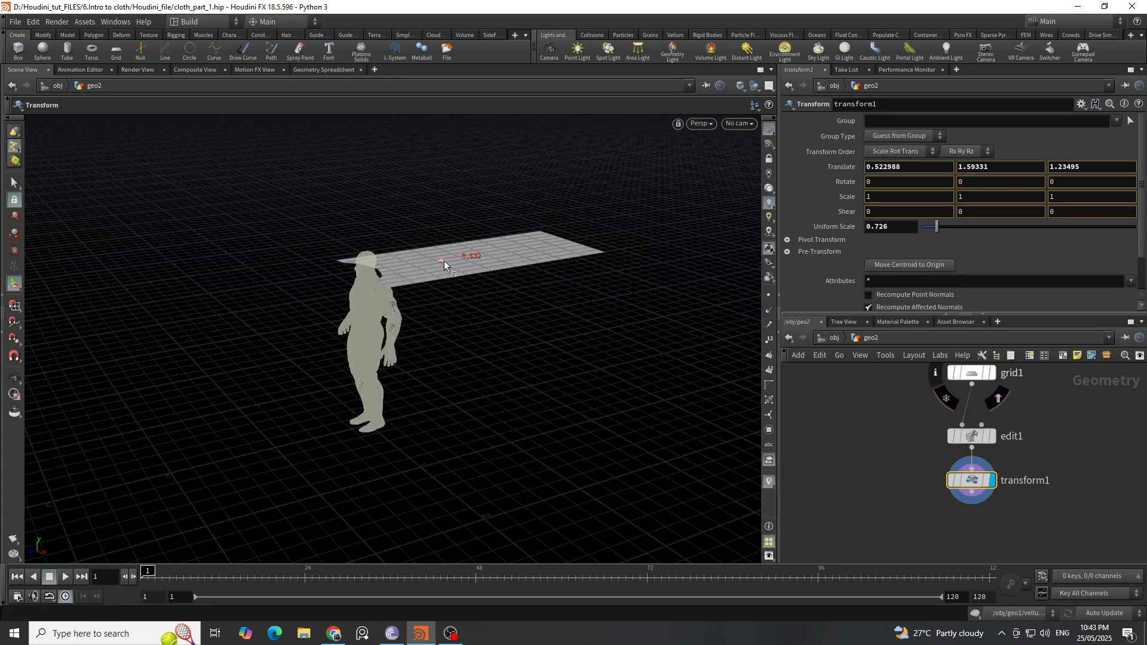
pyautogui.keyDown('alt'); pyautogui.moveTo(444, 261); pyautogui.dragTo(602, 337); pyautogui.keyUp('alt')
pyautogui.scroll(5, 602, 337)
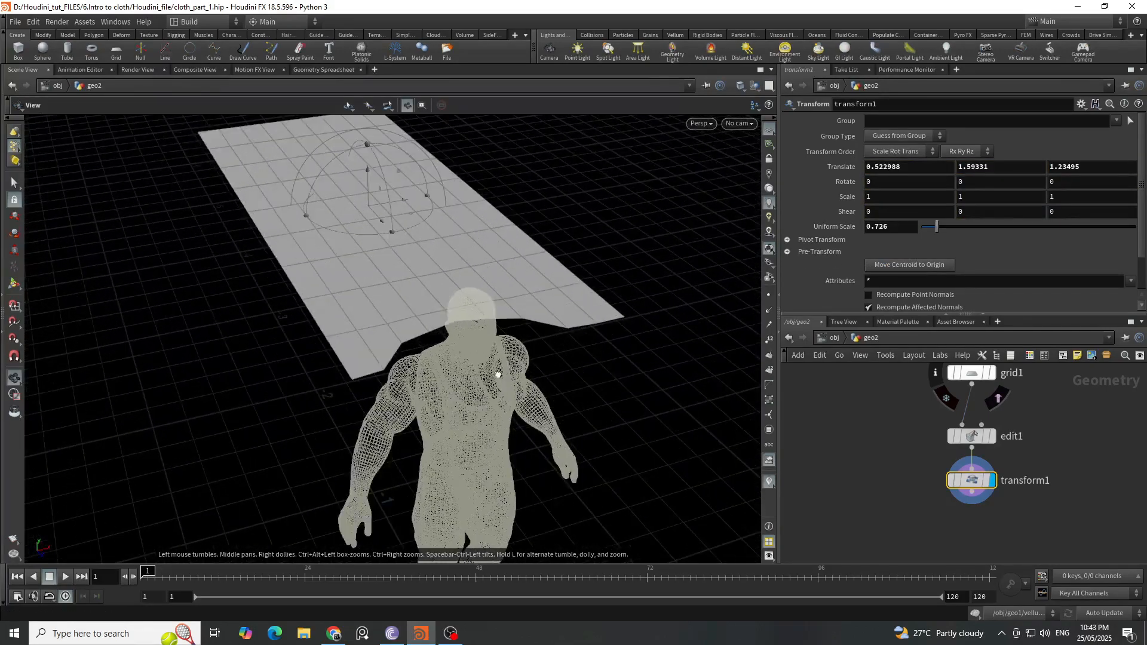
pyautogui.keyDown('alt'); pyautogui.moveTo(498, 375); pyautogui.dragTo(469, 359); pyautogui.keyUp('alt')
pyautogui.scroll(-4, 947, 415)
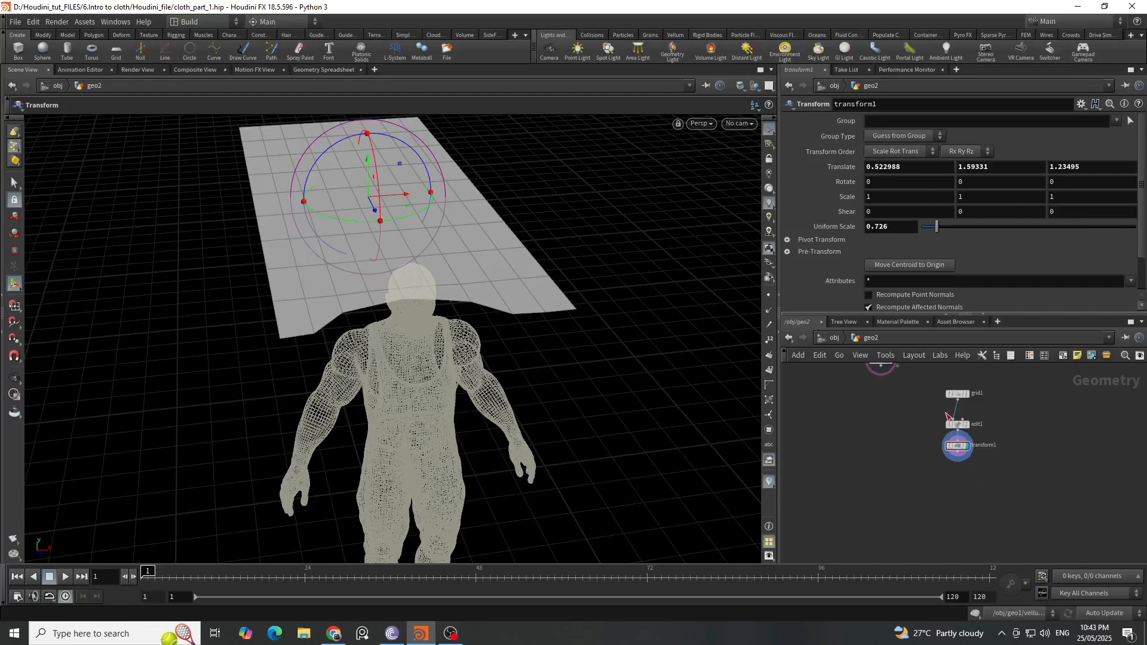
# Review the grid1 and edit1 nodes, checking the grid's size, rows and columns and the edit settings.
pyautogui.scroll(4, 936, 457)
pyautogui.scroll(-3, 900, 451)
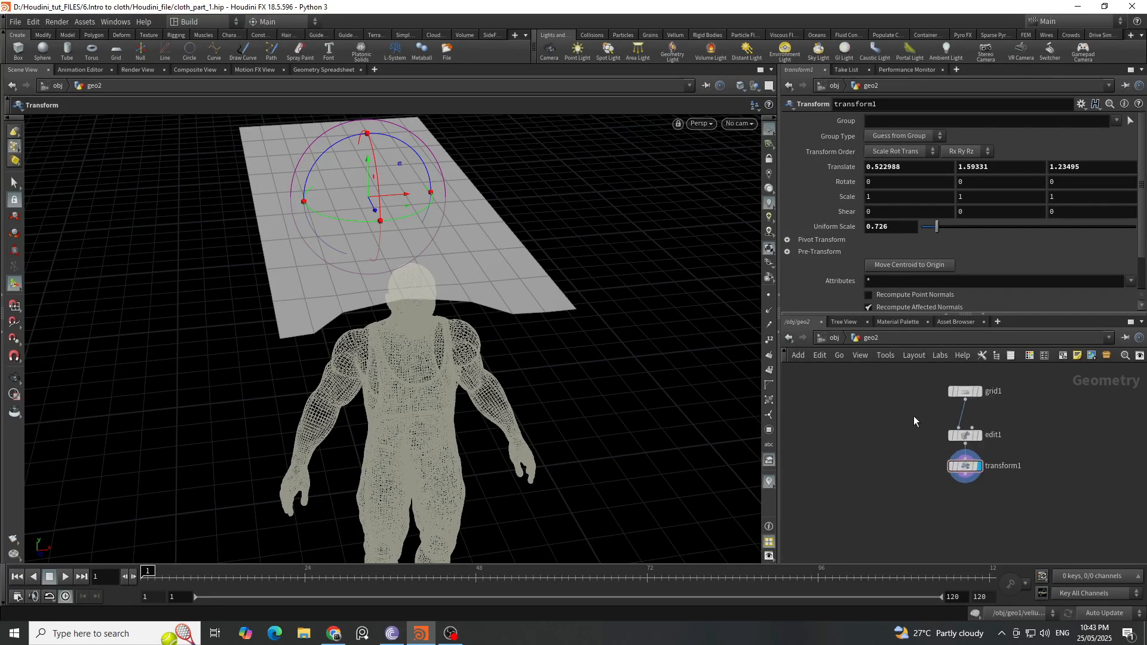
pyautogui.click(965, 392)
pyautogui.click(1093, 441)
pyautogui.scroll(1, 1002, 490)
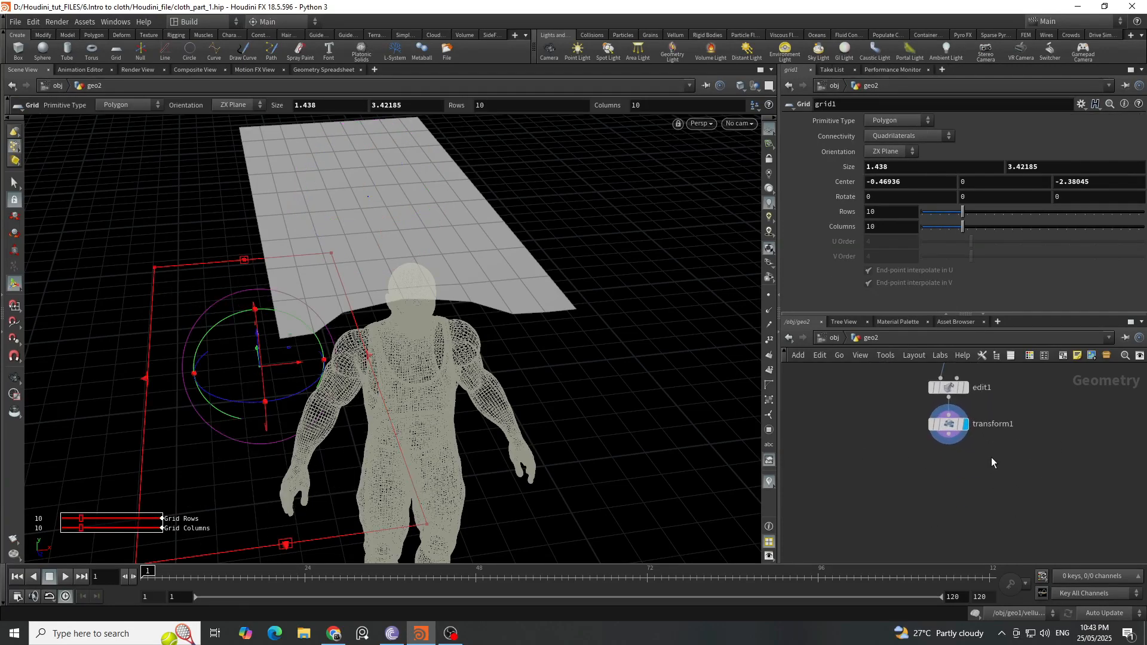
pyautogui.scroll(-1, 985, 465)
pyautogui.click(950, 405)
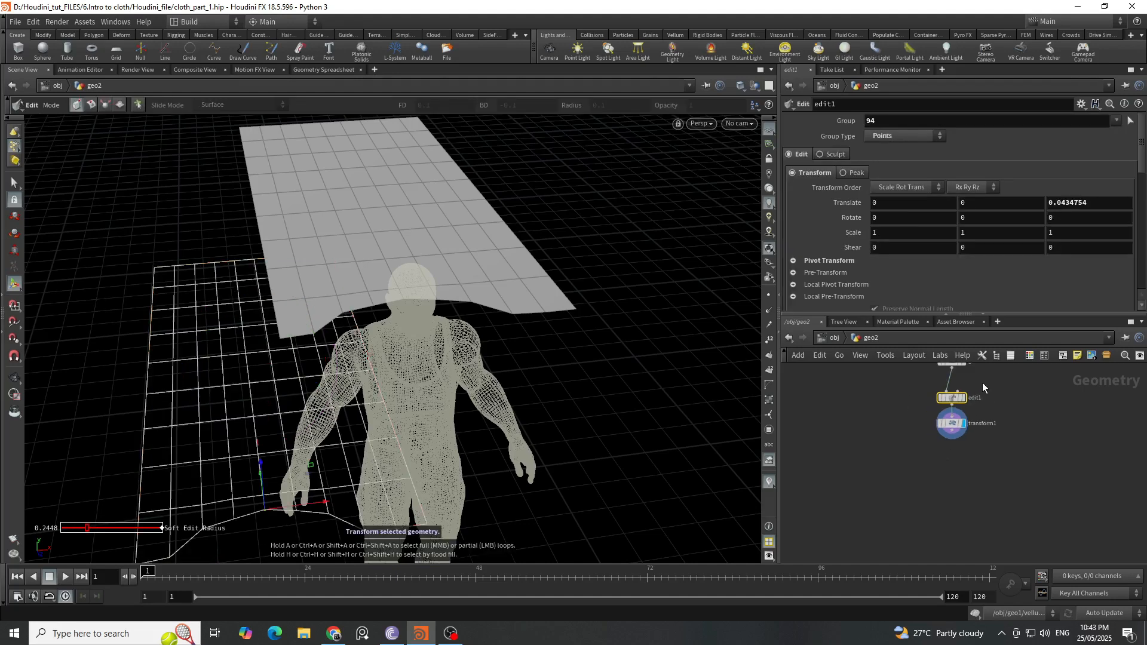
pyautogui.scroll(-2, 983, 382)
pyautogui.press('Up')
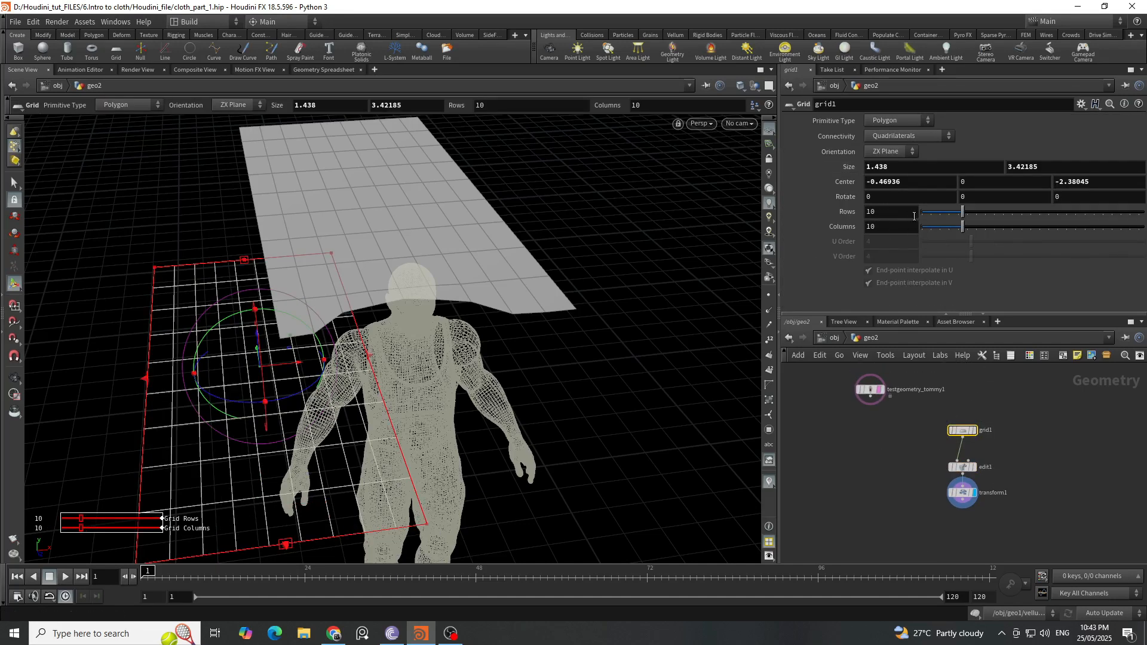
pyautogui.scroll(2, 992, 465)
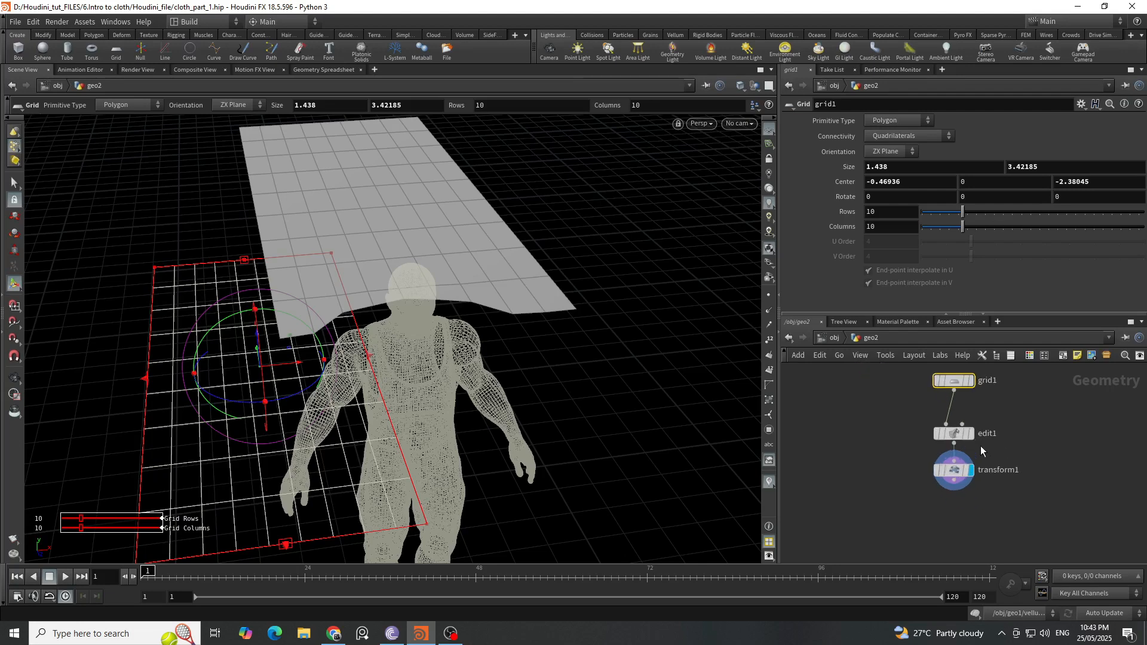
pyautogui.press('Down')
pyautogui.moveTo(985, 500); pyautogui.dragTo(966, 454, button='middle')
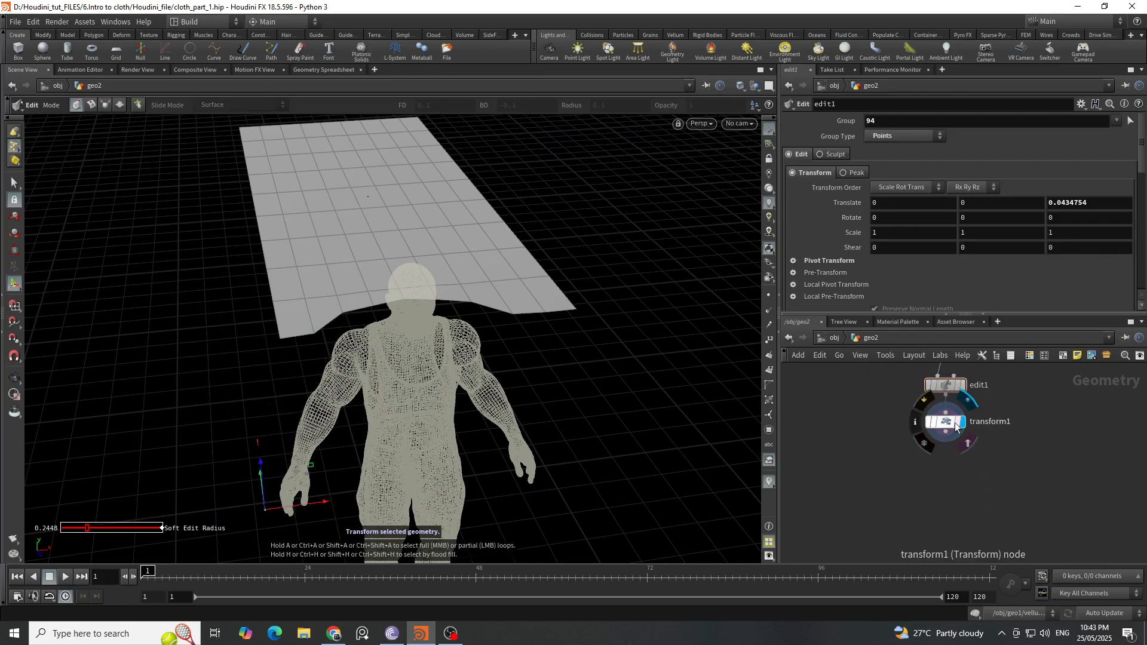
# Add a displayed Subdivide node after transform1 and set its depth to 2.
pyautogui.click(955, 427)
pyautogui.click(946, 432)
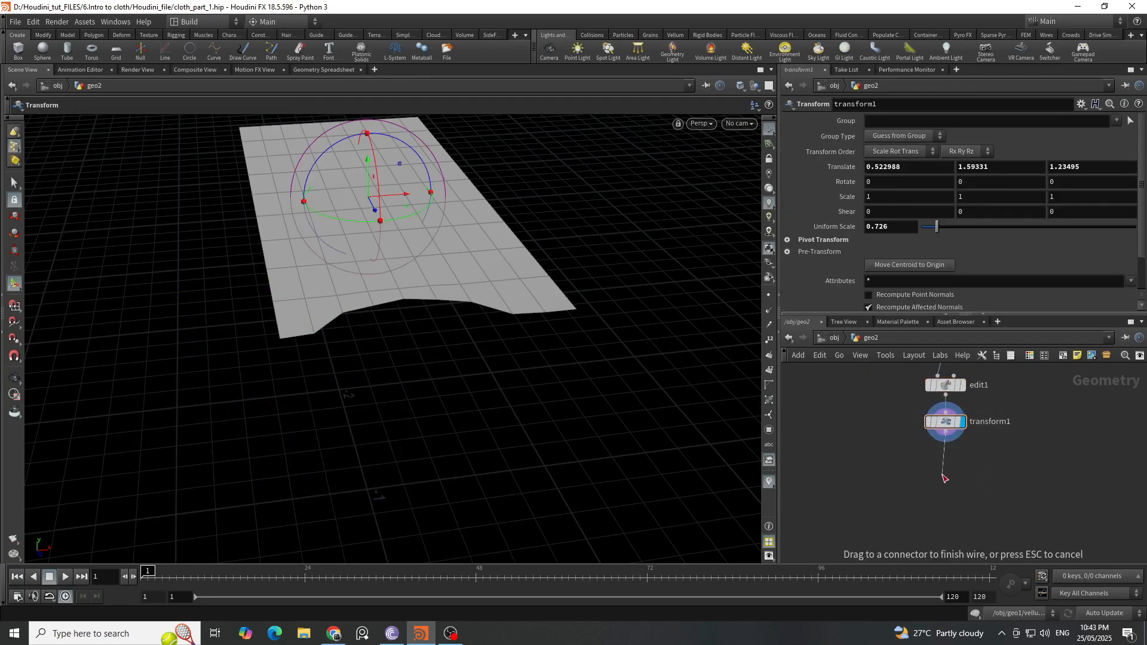
pyautogui.click(941, 474)
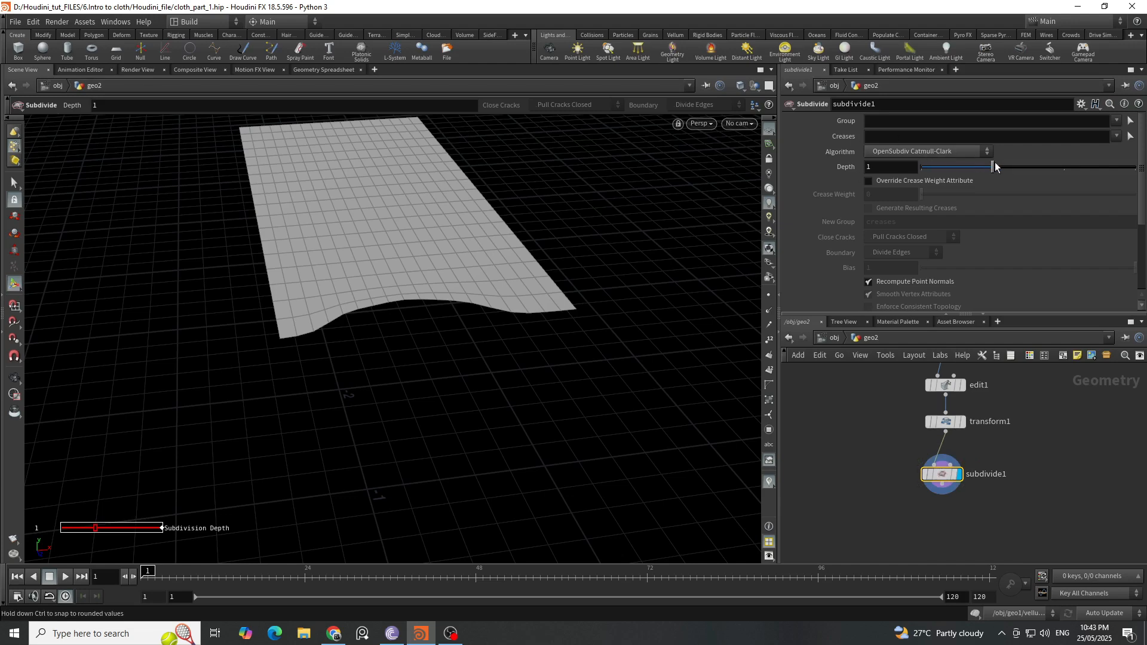
pyautogui.moveTo(995, 165); pyautogui.dragTo(1085, 166)
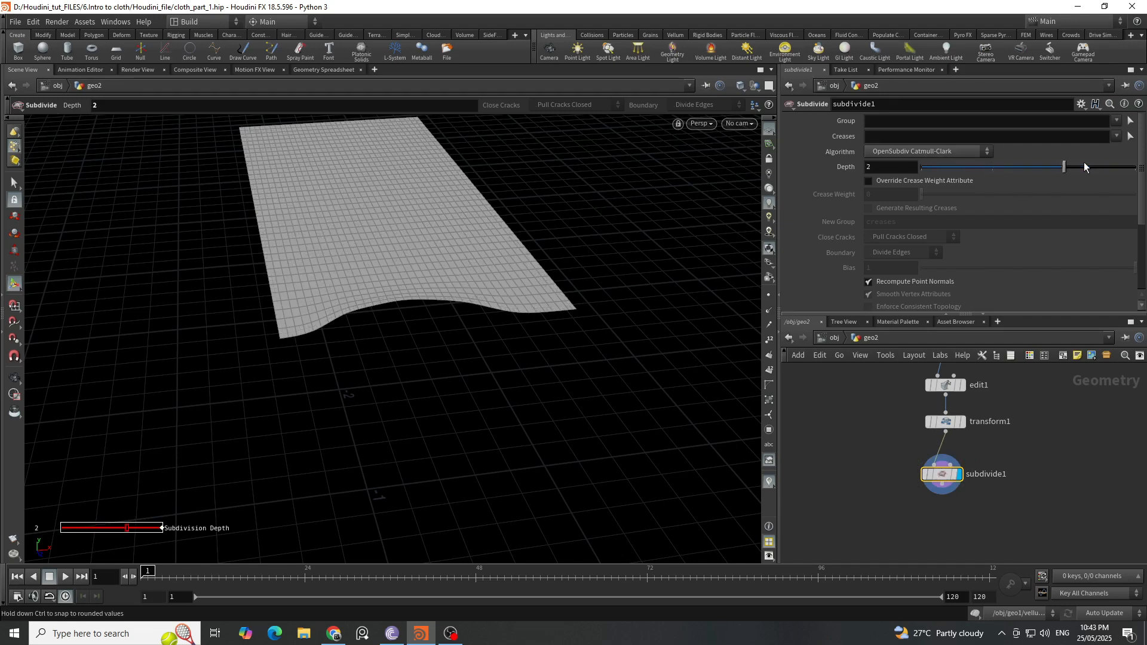
# Branch a Null node off subdivide1, name it ORG_GEO and place it to the side of the chain.
pyautogui.keyDown('alt'); pyautogui.moveTo(582, 248); pyautogui.dragTo(468, 279); pyautogui.keyUp('alt')
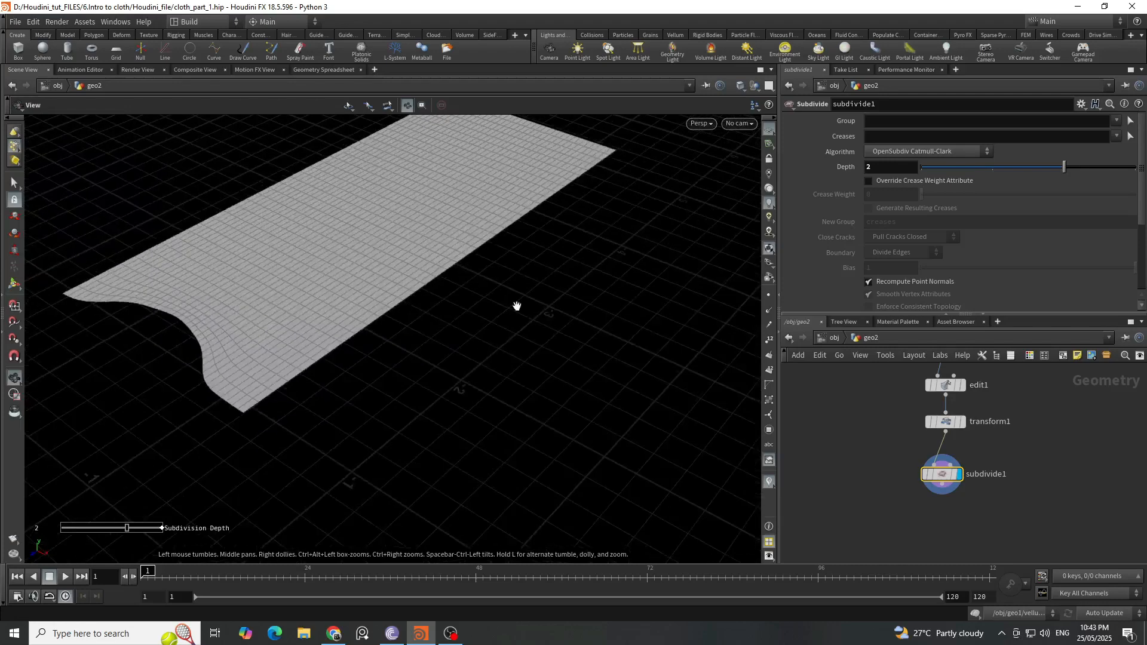
pyautogui.scroll(-3, 517, 306)
pyautogui.moveTo(975, 503); pyautogui.dragTo(1006, 457, button='middle')
pyautogui.click(974, 439)
pyautogui.press('Tab')
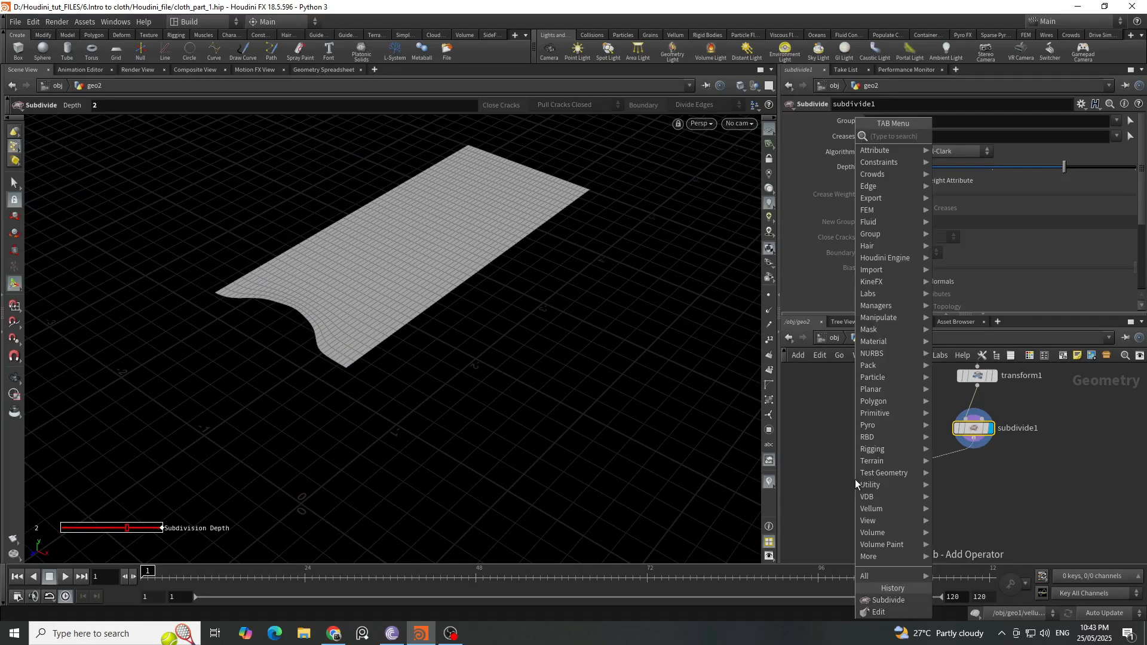
pyautogui.write('null')
pyautogui.press('Return')
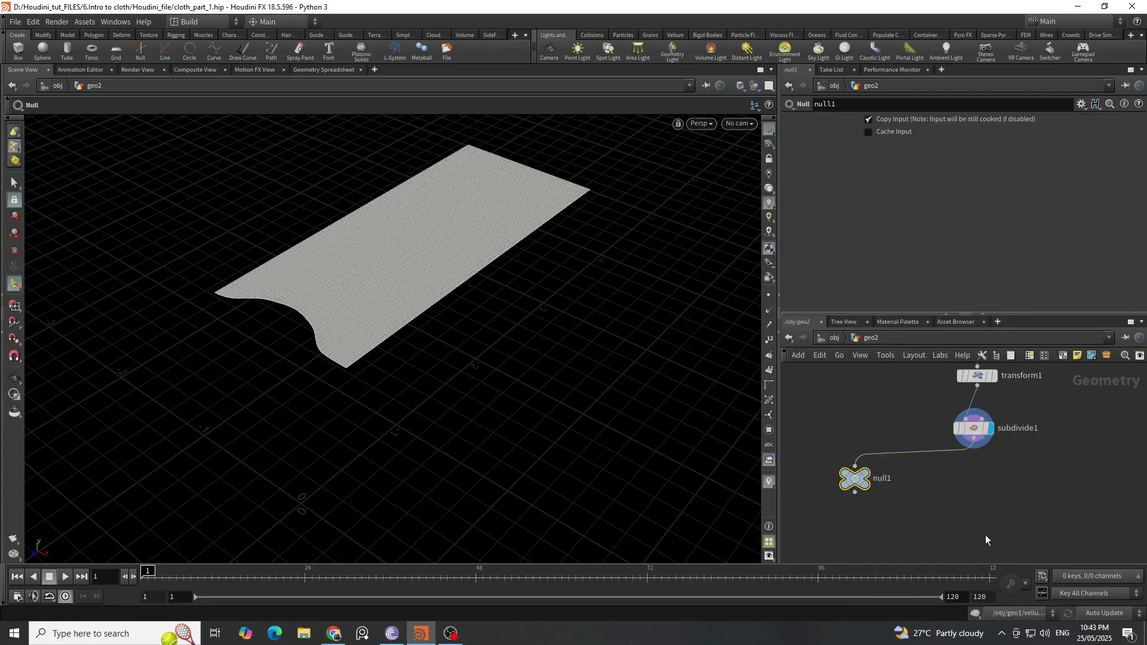
pyautogui.doubleClick(883, 476)
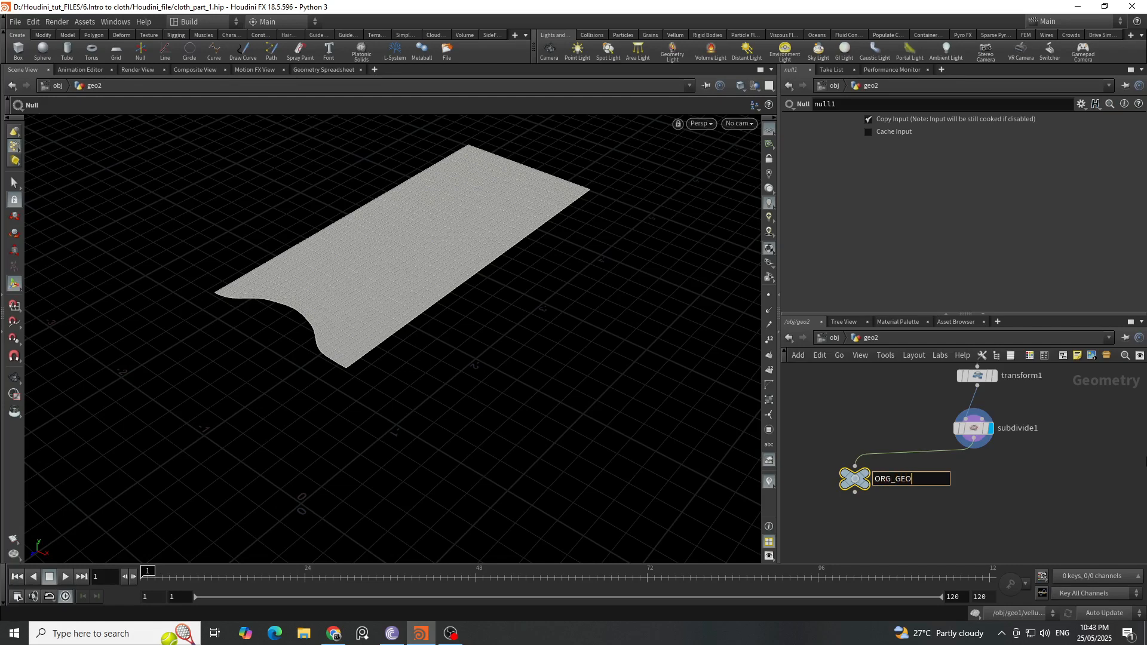
pyautogui.press('Return')
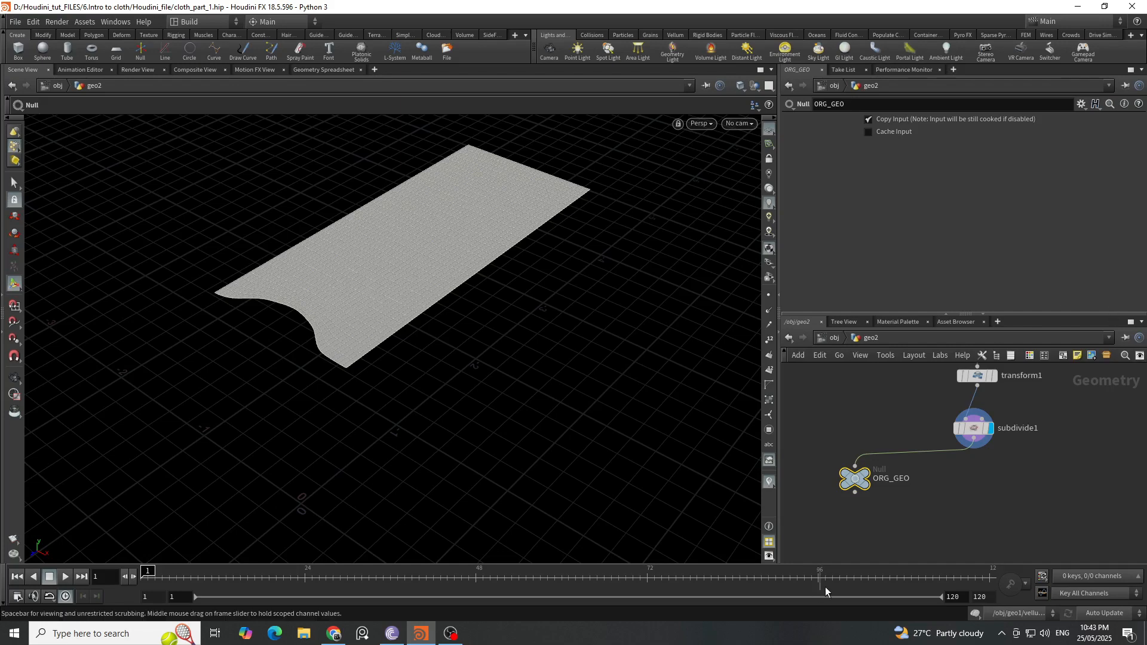
pyautogui.moveTo(857, 479); pyautogui.dragTo(823, 482)
# Add a displayed Remesh node after subdivide1, trying a target size of 0.01 and settling on 0.05.
pyautogui.press('Tab')
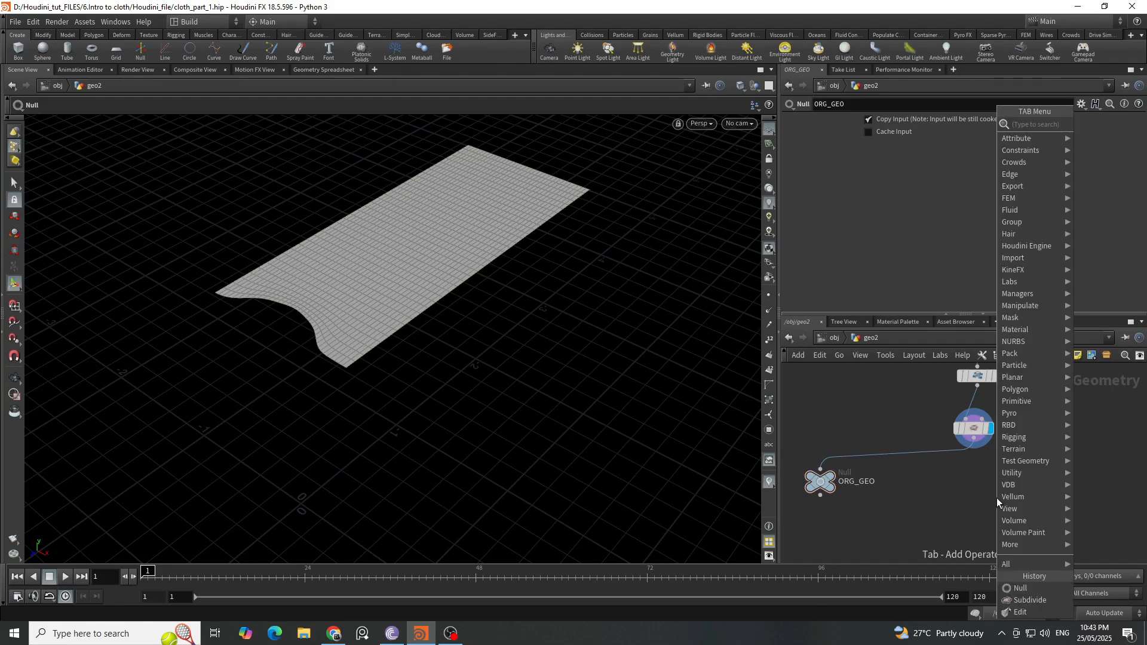
pyautogui.write('remesh')
pyautogui.press('Return')
pyautogui.click(975, 502)
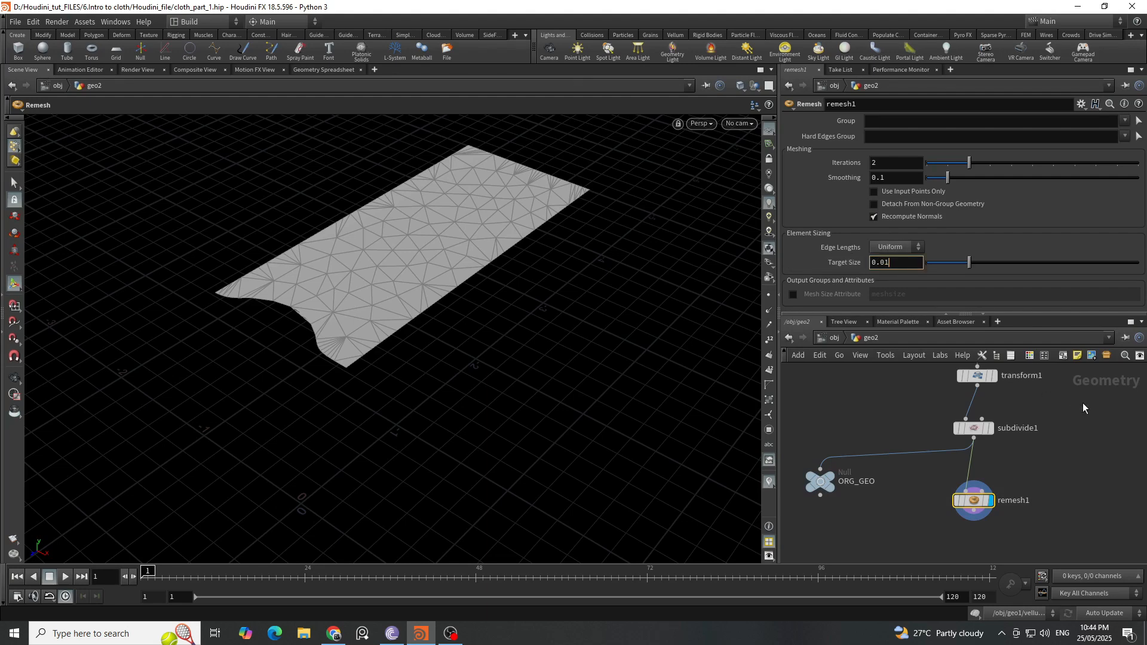
pyautogui.press('Return')
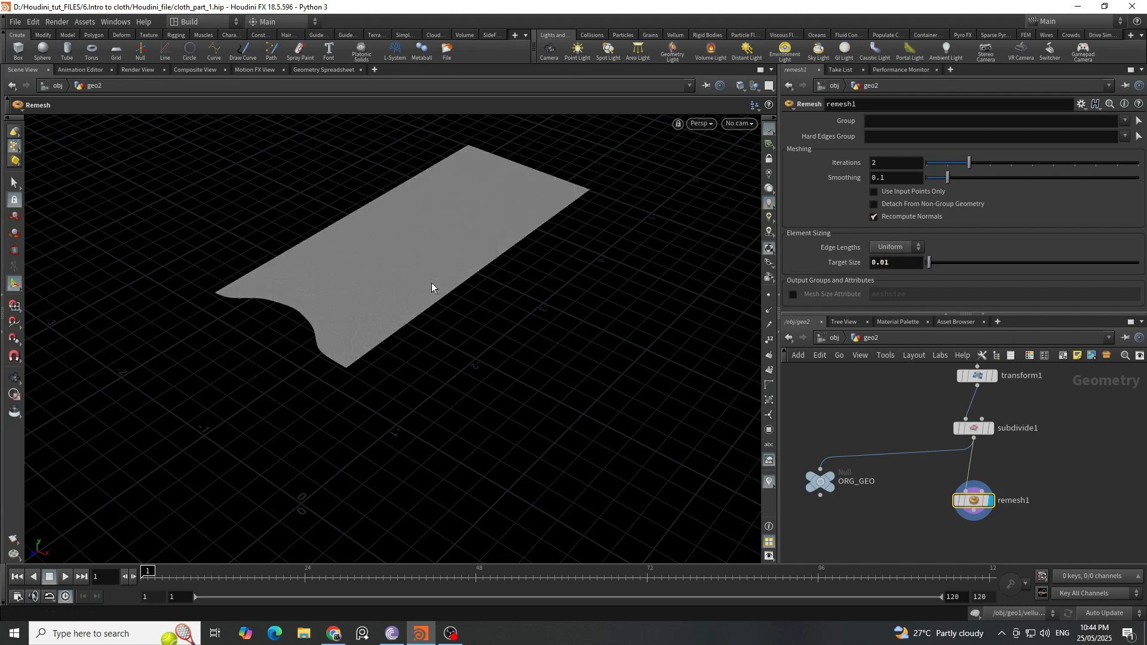
pyautogui.moveTo(885, 264); pyautogui.dragTo(907, 270)
pyautogui.press('Return')
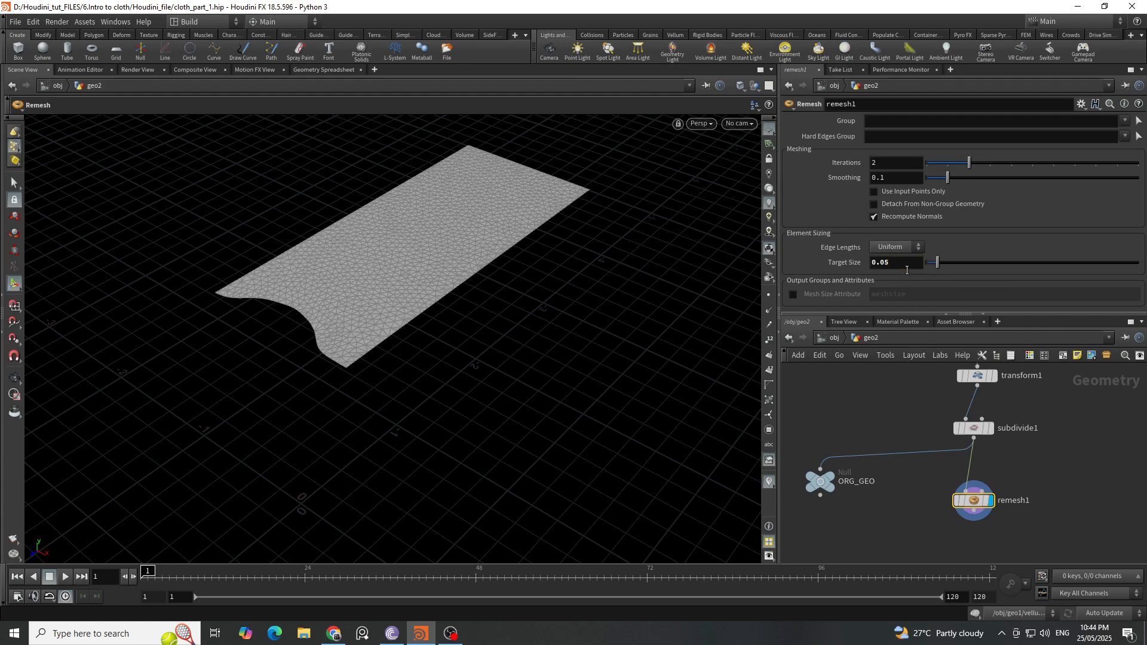
# Set the Remesh node's target size to 0.04.
pyautogui.moveTo(886, 264); pyautogui.dragTo(900, 268)
pyautogui.write('4')
pyautogui.press('Return')
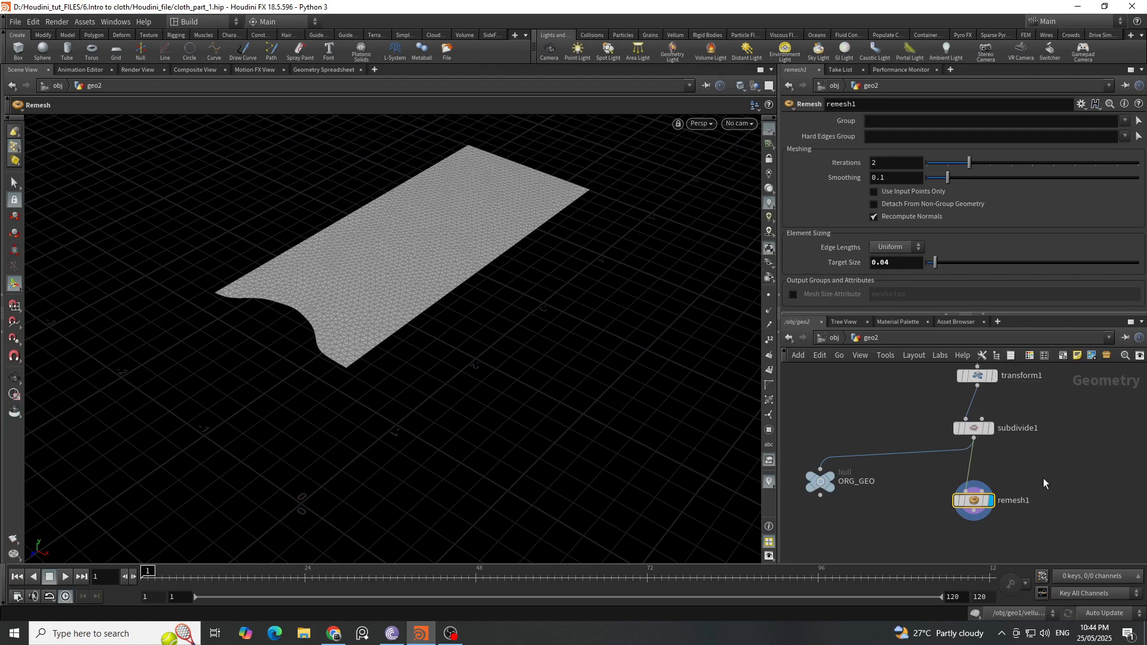
# Add a displayed Attribute Paint node after remesh1 and paint the mask with value 1 on both cloth tips beside the notch.
pyautogui.moveTo(1042, 497); pyautogui.dragTo(1047, 446, button='middle')
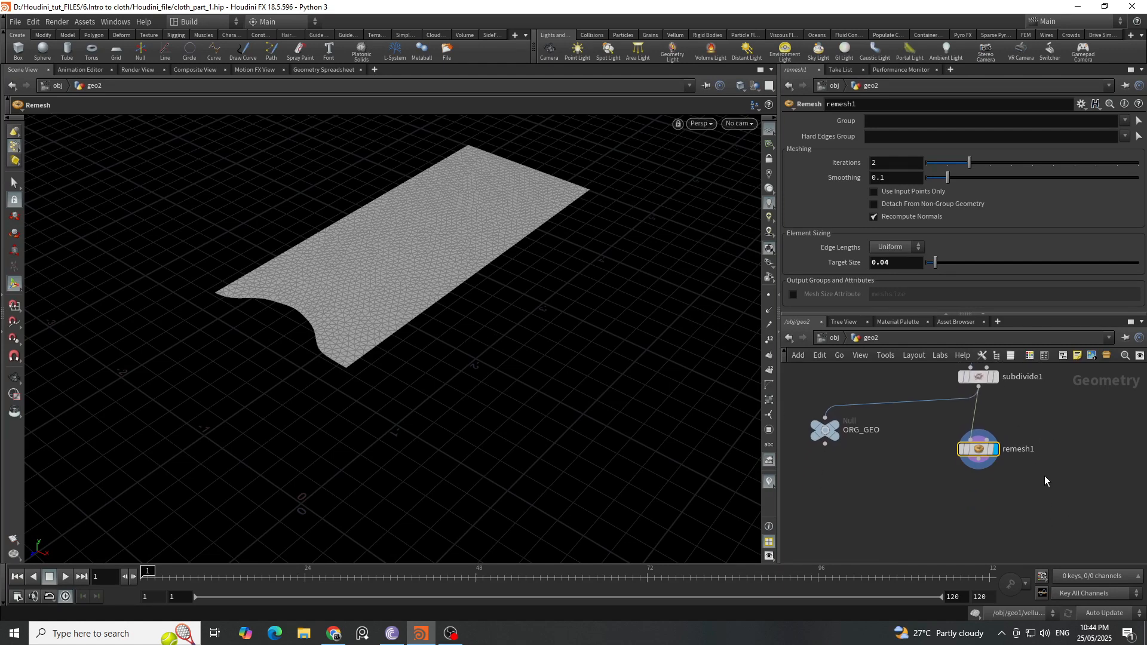
pyautogui.moveTo(1012, 501); pyautogui.dragTo(974, 473, button='middle')
pyautogui.press('Tab')
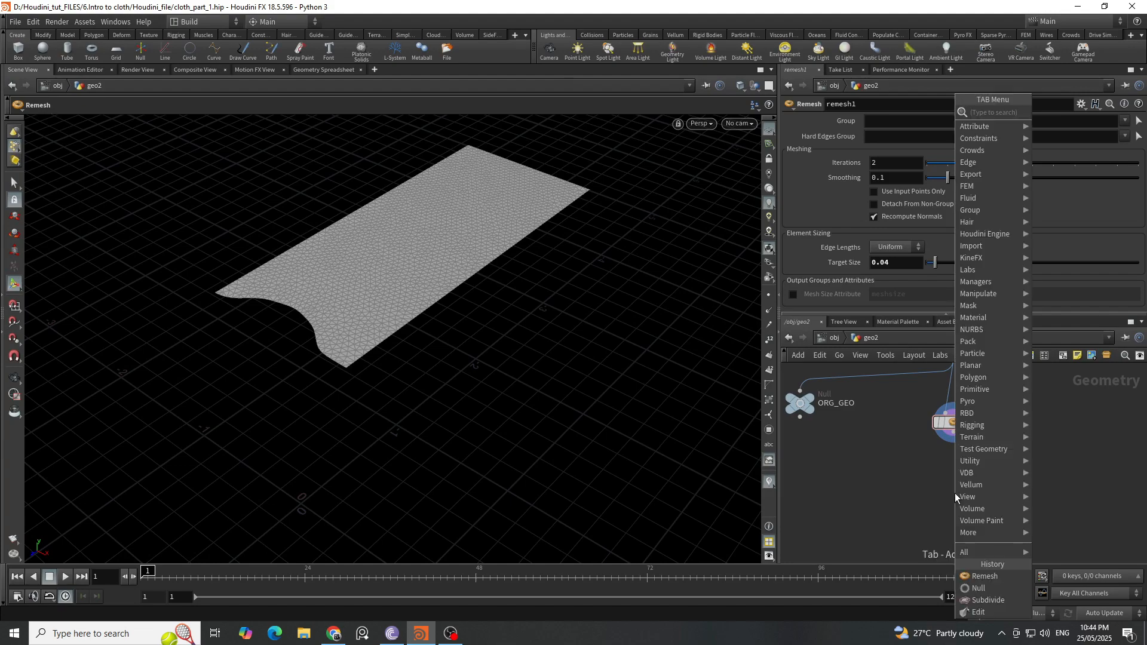
pyautogui.write('atp')
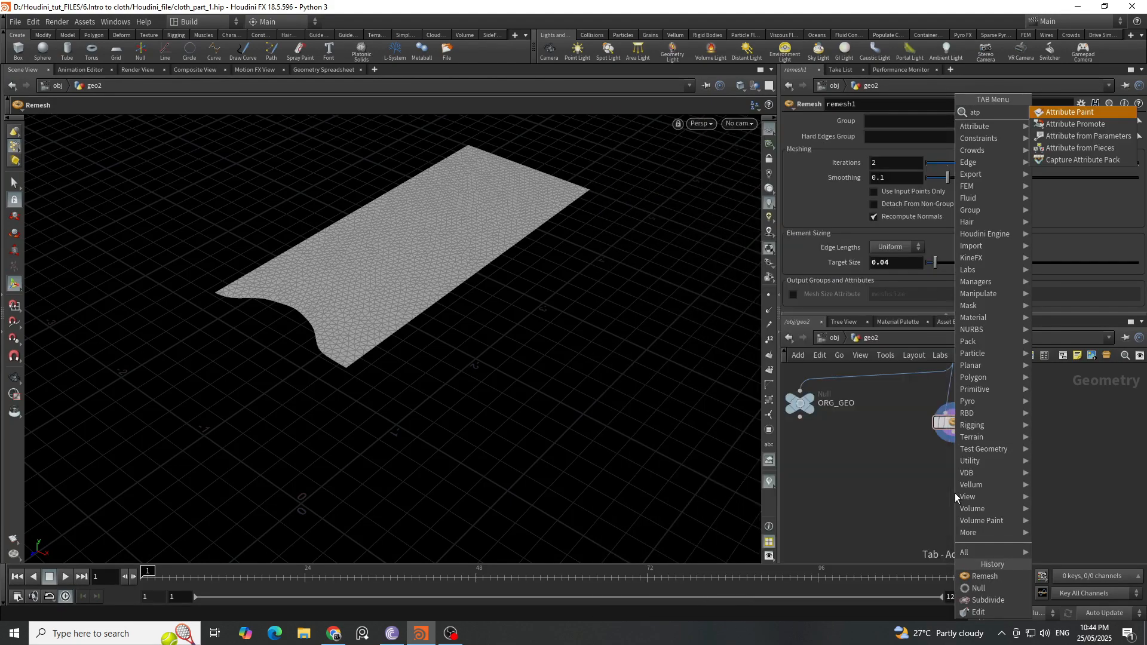
pyautogui.press('Return')
pyautogui.click(956, 492)
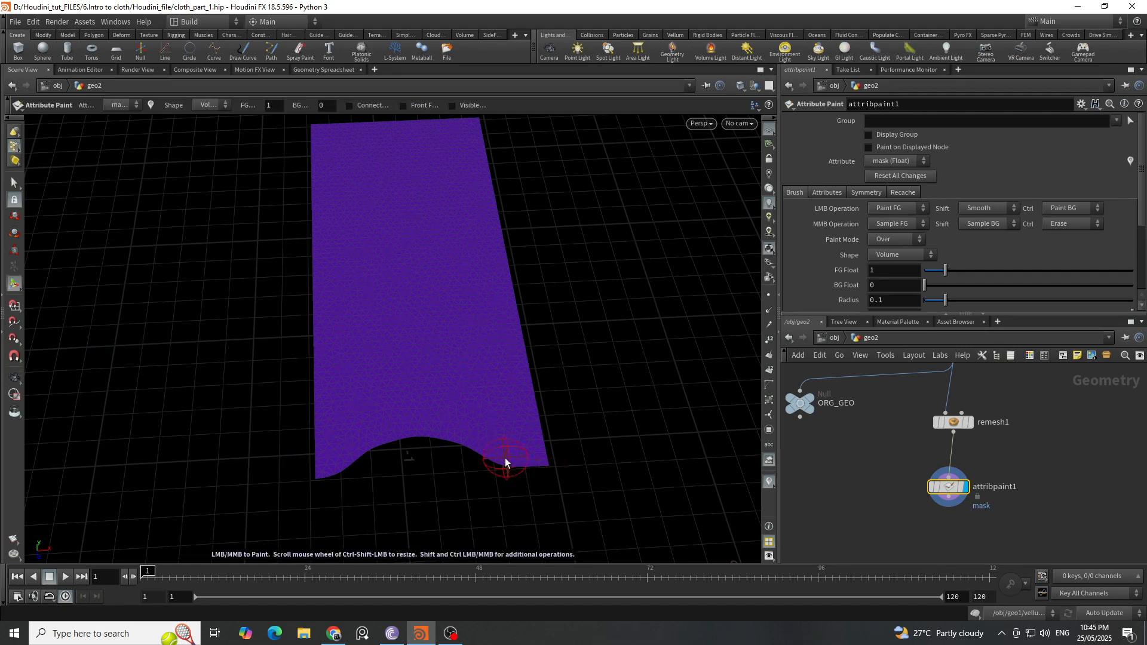
pyautogui.moveTo(506, 462); pyautogui.dragTo(503, 466)
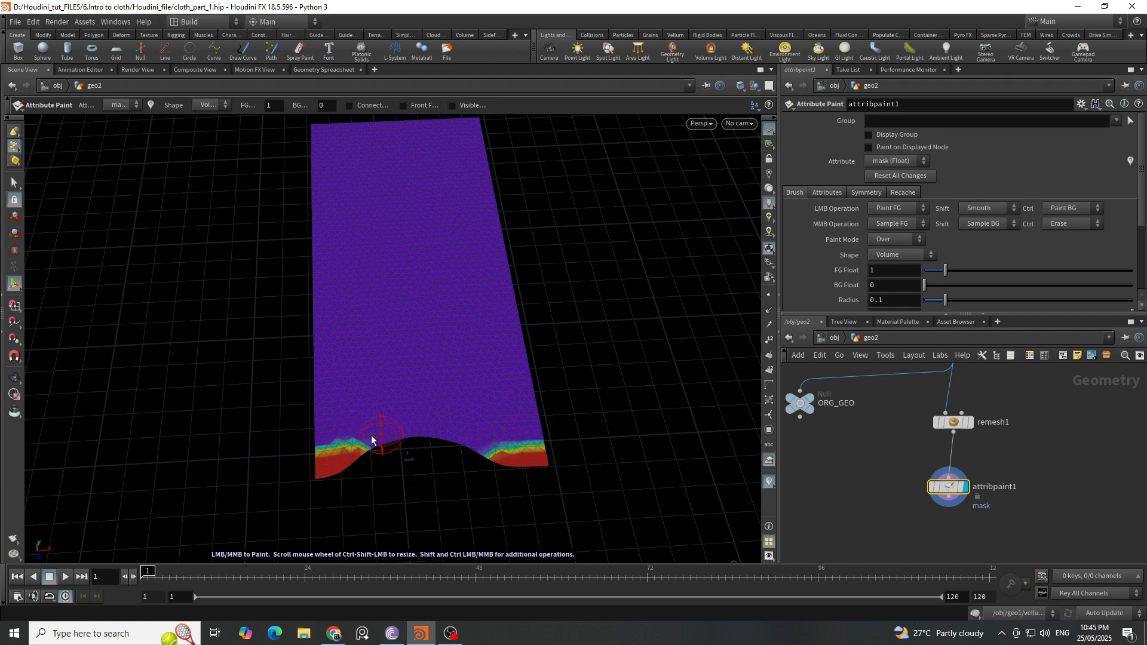
# Add a displayed Group node below attribpaint1 in the cloth chain.
pyautogui.scroll(-2, 999, 470)
pyautogui.scroll(3, 997, 475)
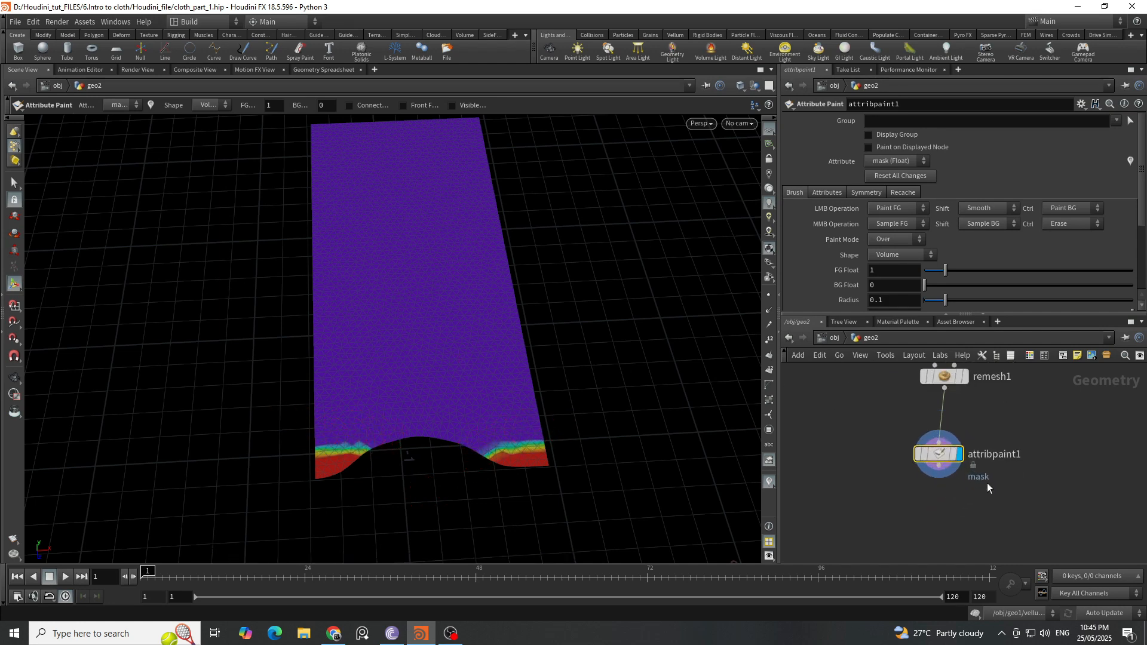
pyautogui.moveTo(971, 509); pyautogui.dragTo(963, 482, button='middle')
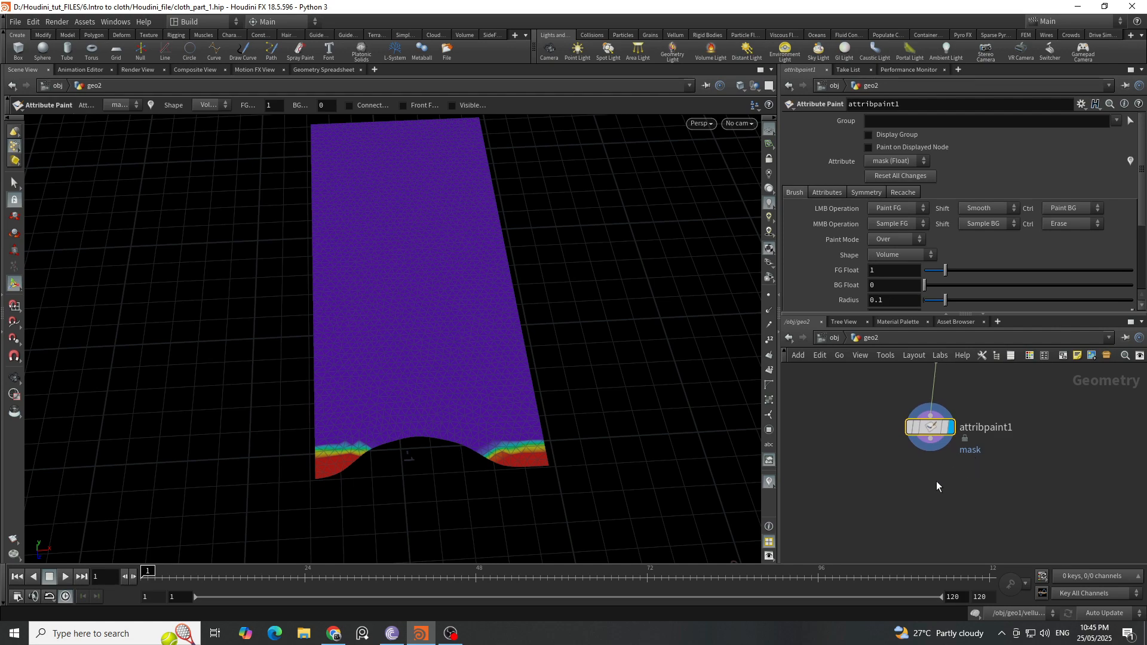
pyautogui.press('Tab')
pyautogui.write('gro')
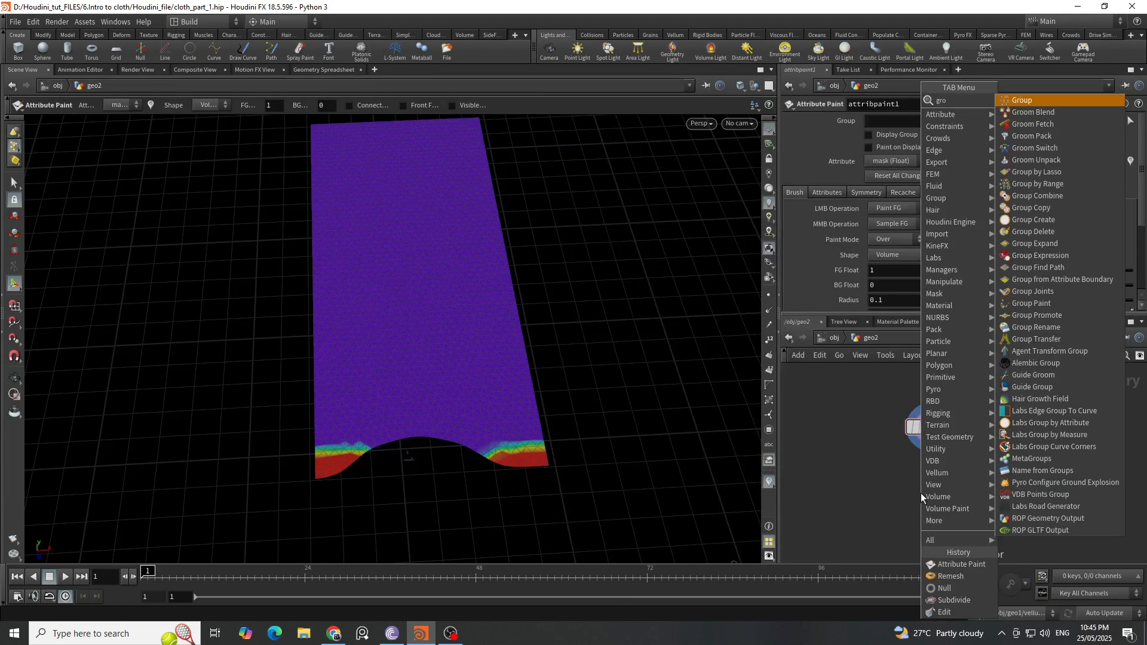
pyautogui.press('Return')
pyautogui.click(924, 494)
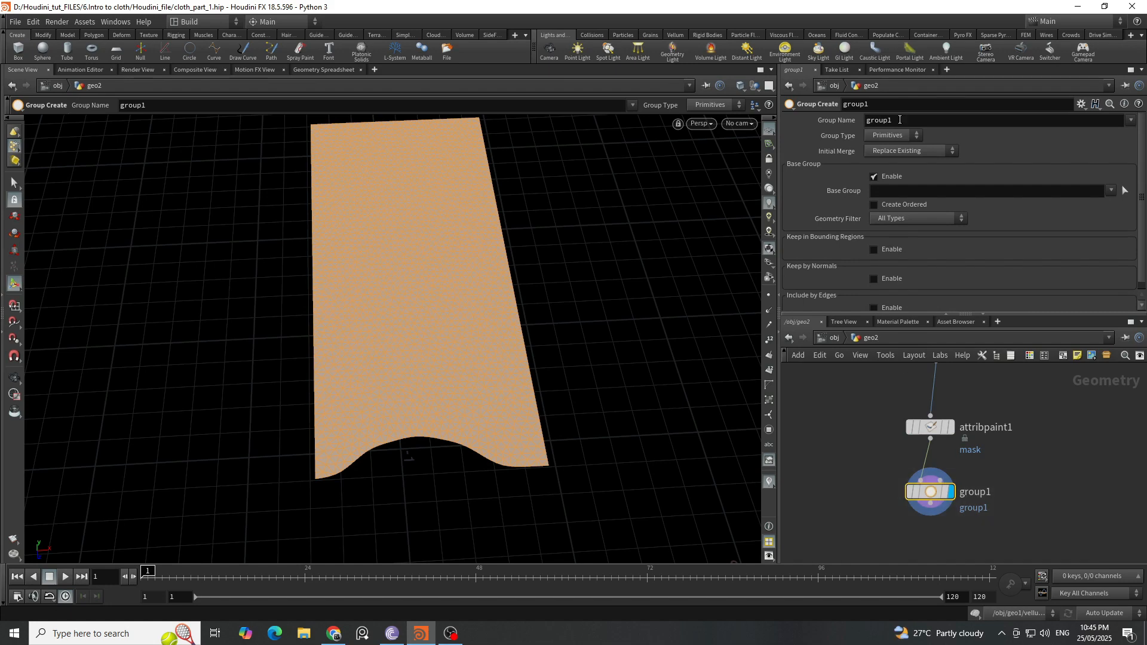
# Set the group1 node's group type to Points and its group name to PIN.
pyautogui.click(879, 137)
pyautogui.click(884, 159)
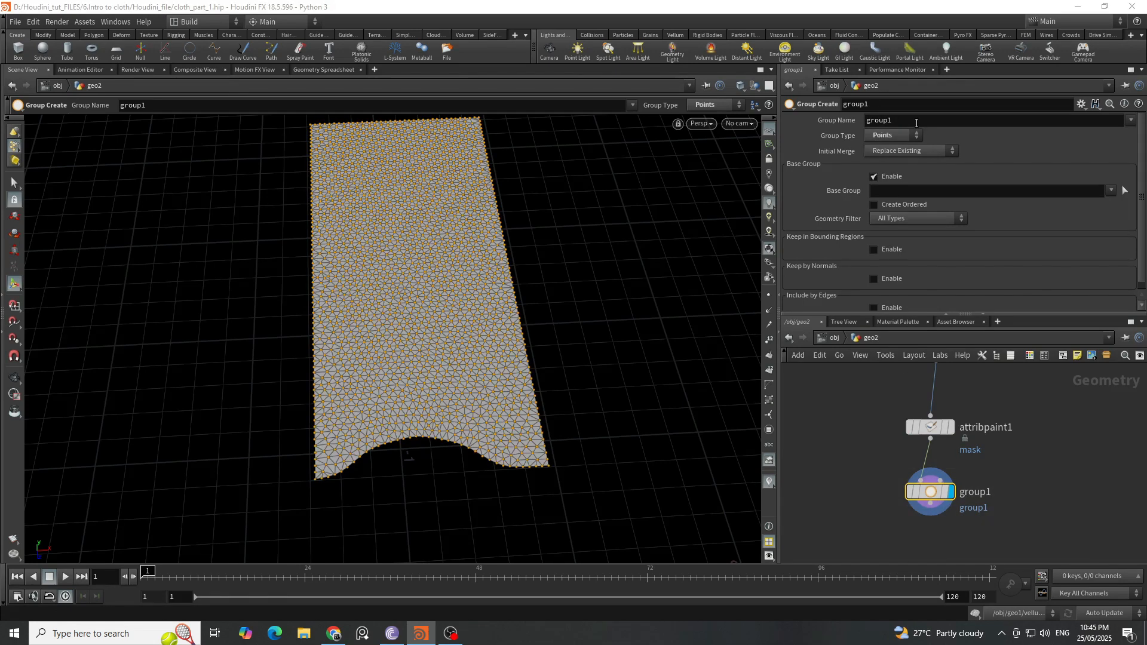
pyautogui.doubleClick(917, 123)
pyautogui.write('pin')
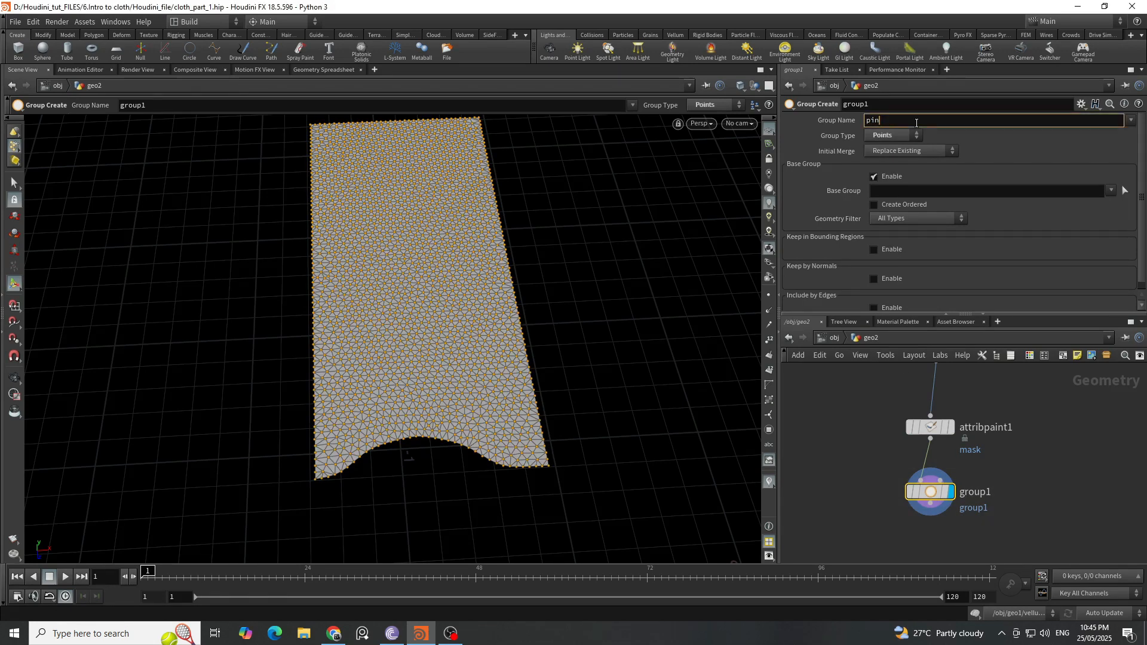
pyautogui.press('BackSpace')
pyautogui.press('BackSpace')
pyautogui.write('P')
pyautogui.press('Return')
pyautogui.click(888, 194)
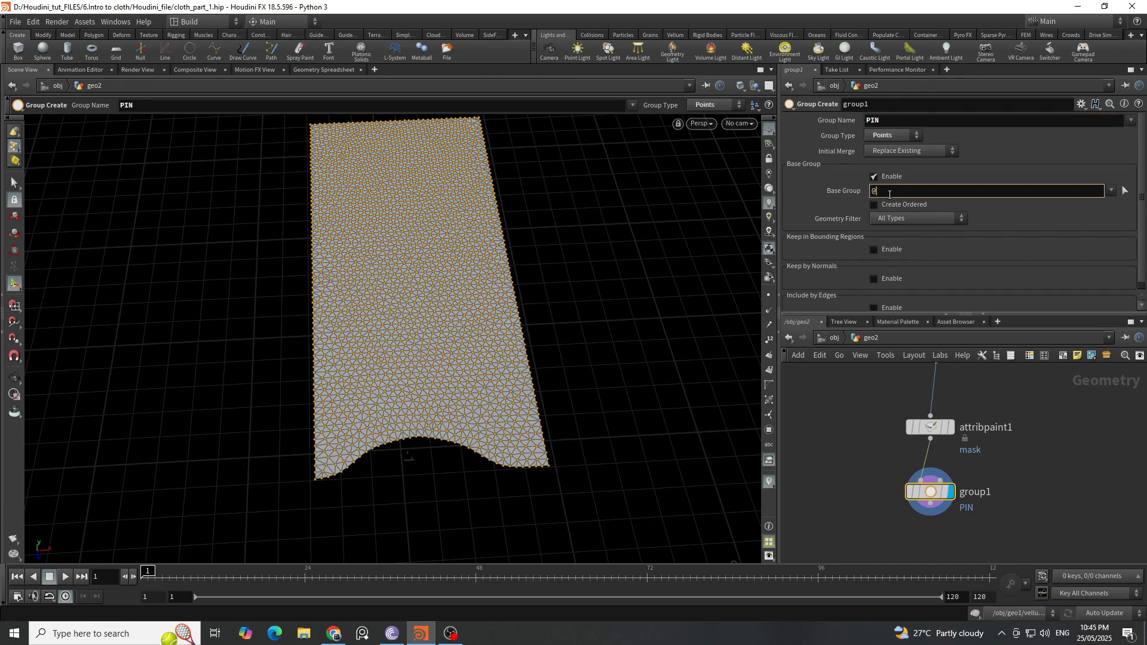
pyautogui.write('@MAS')
pyautogui.write('sk>.1')
pyautogui.press('Return')
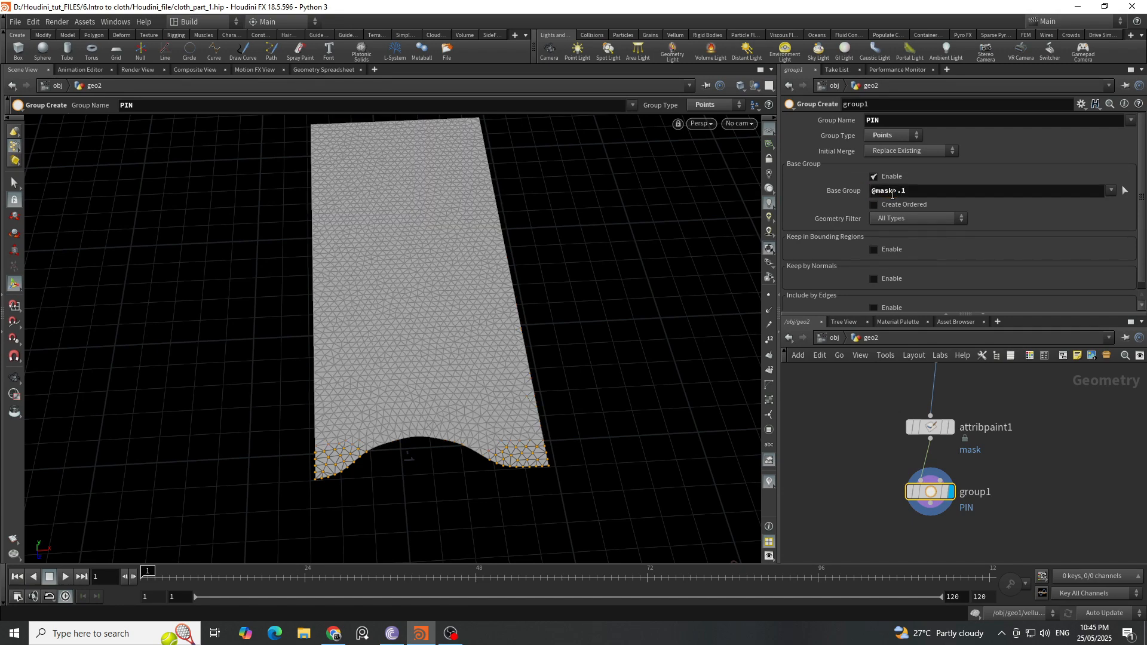
pyautogui.moveTo(436, 468)
pyautogui.keyDown('alt'); pyautogui.mouseDown()
pyautogui.moveTo(410, 435)
pyautogui.moveTo(449, 381)
pyautogui.moveTo(441, 457)
pyautogui.mouseUp(); pyautogui.keyUp('alt')
pyautogui.scroll(-3, 975, 490)
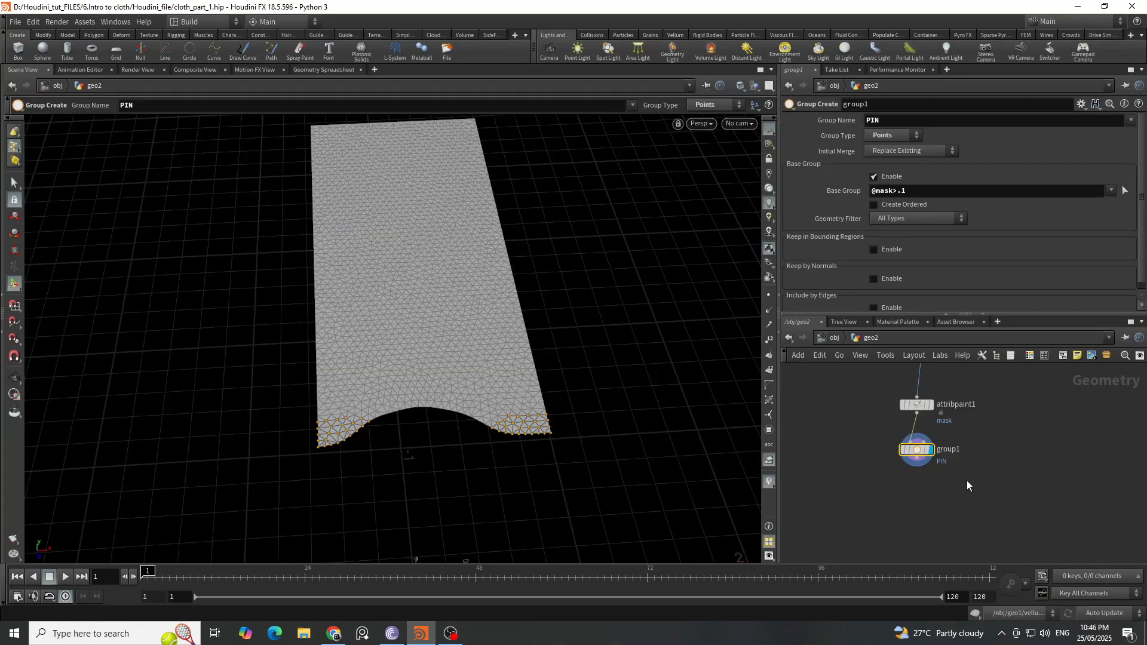
# Move the testgeometry_tommy1 node beside the lower end of the cloth chain and display the Tommy character.
pyautogui.moveTo(967, 480); pyautogui.dragTo(953, 497, button='middle')
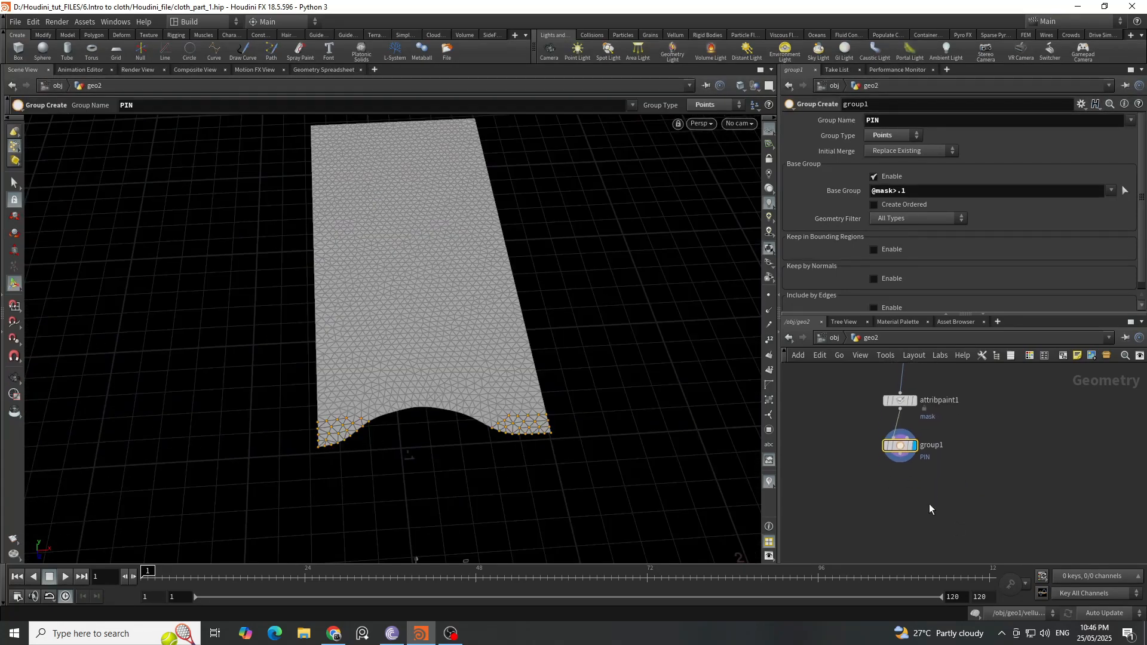
pyautogui.scroll(-1, 936, 504)
pyautogui.scroll(-2, 937, 508)
pyautogui.scroll(-4, 937, 485)
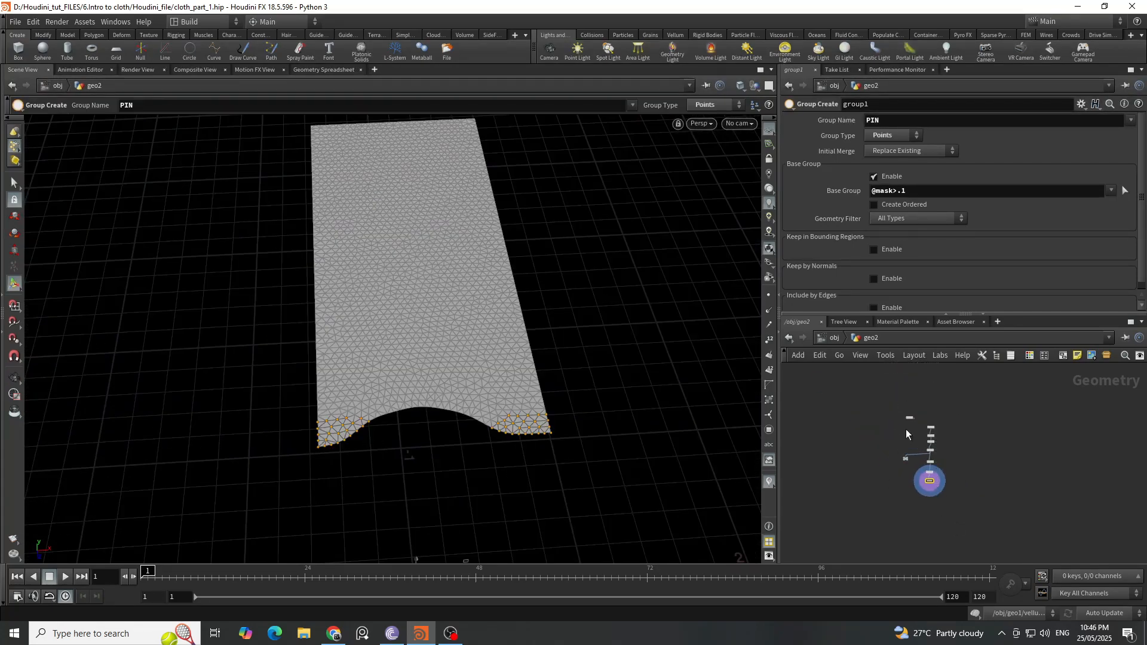
pyautogui.moveTo(909, 418); pyautogui.dragTo(967, 491)
pyautogui.scroll(3, 984, 454)
pyautogui.scroll(2, 960, 507)
pyautogui.scroll(2, 1009, 517)
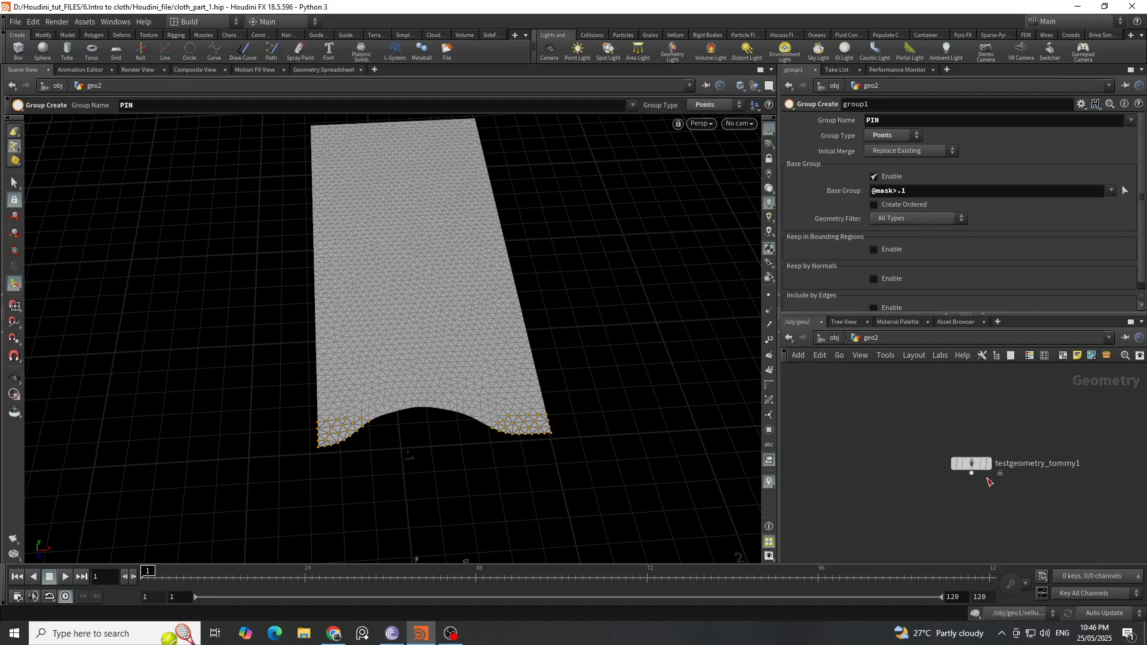
pyautogui.click(980, 464)
pyautogui.scroll(5, 371, 446)
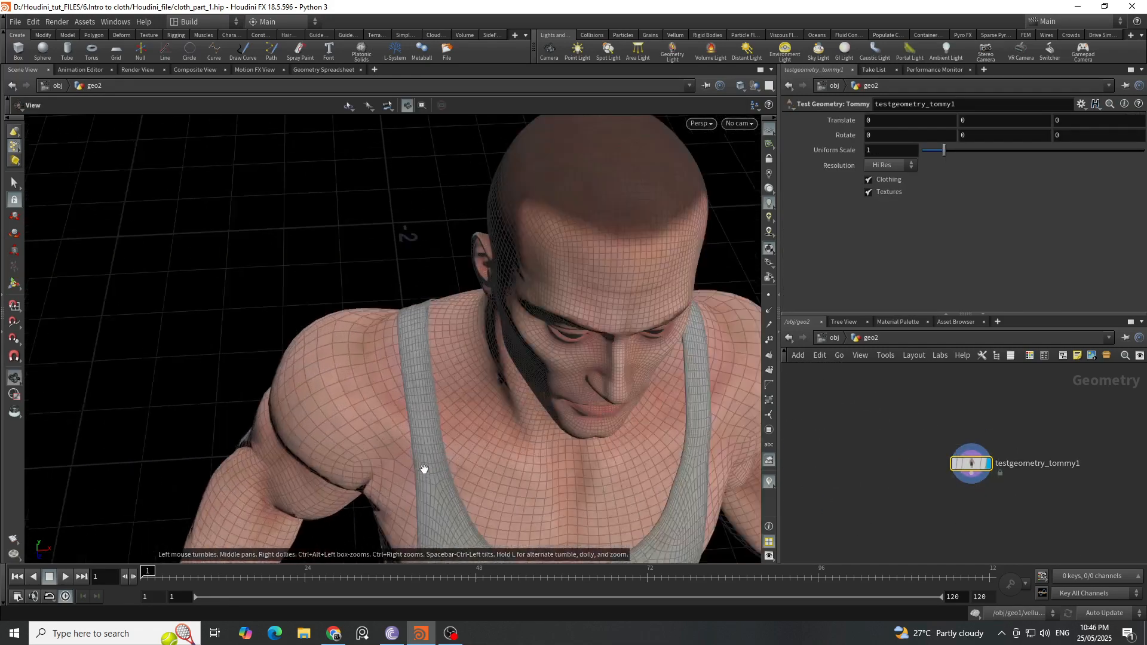
pyautogui.keyDown('alt'); pyautogui.moveTo(423, 468); pyautogui.dragTo(451, 446); pyautogui.keyUp('alt')
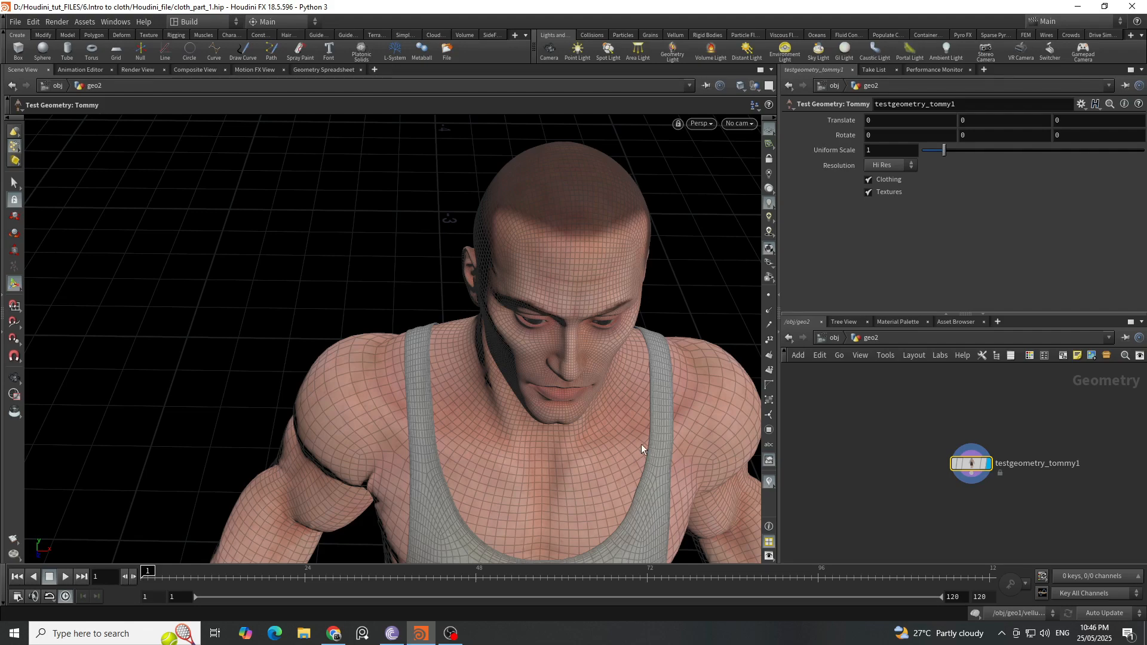
# Add a displayed Subdivide node after testgeometry_tommy1, keeping depth 1, and line it up below the character node.
pyautogui.moveTo(991, 504); pyautogui.dragTo(983, 443, button='middle')
pyautogui.scroll(1, 983, 443)
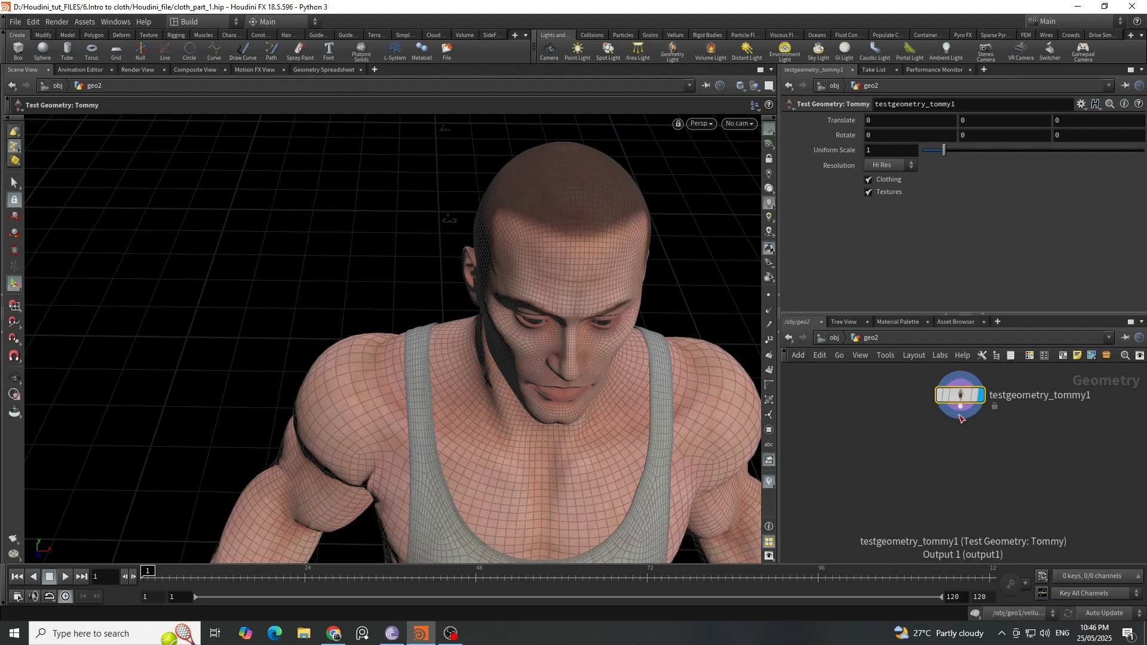
pyautogui.moveTo(960, 407); pyautogui.dragTo(954, 472)
pyautogui.write('sub')
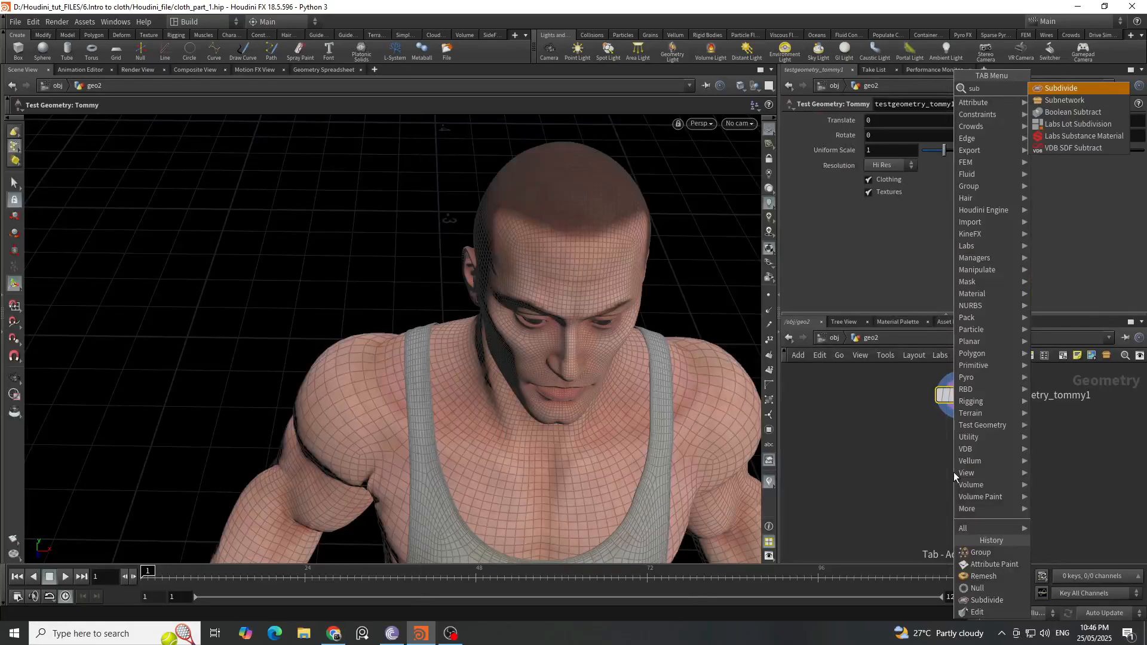
pyautogui.press('Return')
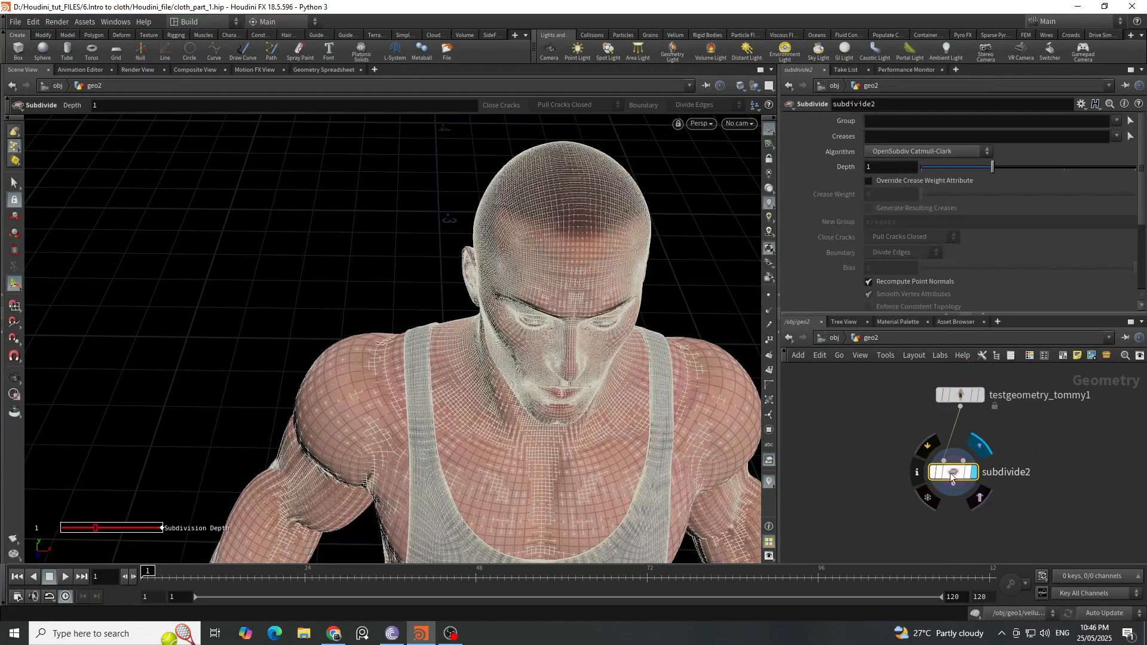
pyautogui.moveTo(955, 472); pyautogui.dragTo(968, 467)
pyautogui.moveTo(968, 467); pyautogui.dragTo(969, 413, button='middle')
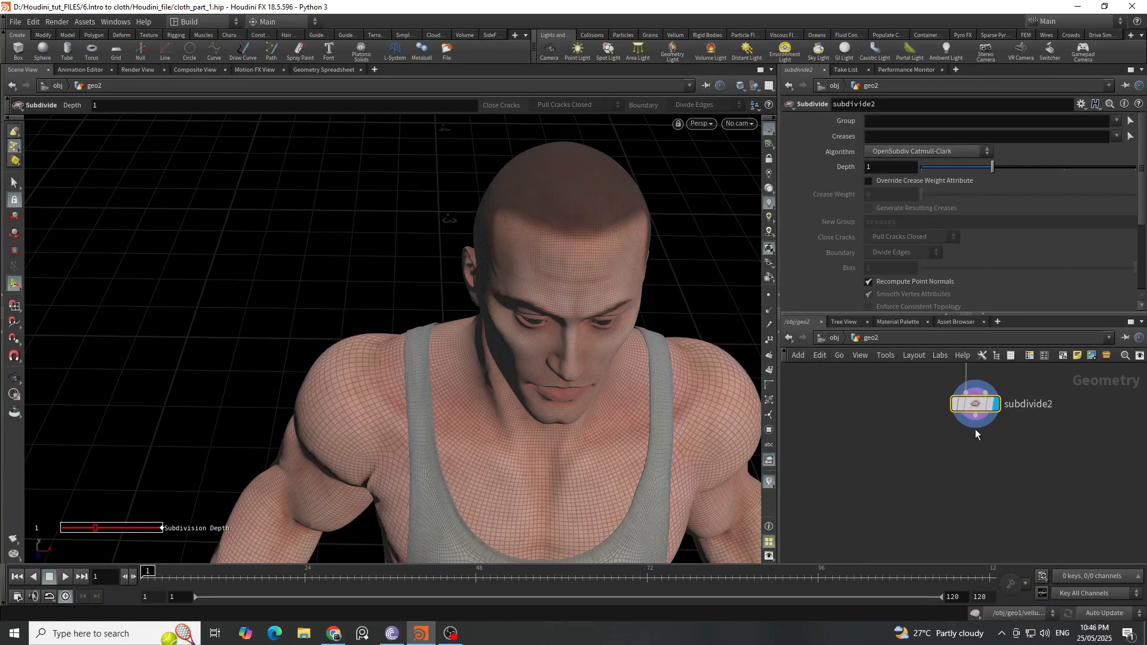
# Add a displayed Attribute Paint node after subdivide2 and align it in the Tommy chain.
pyautogui.moveTo(971, 422); pyautogui.dragTo(967, 472)
pyautogui.write('atp')
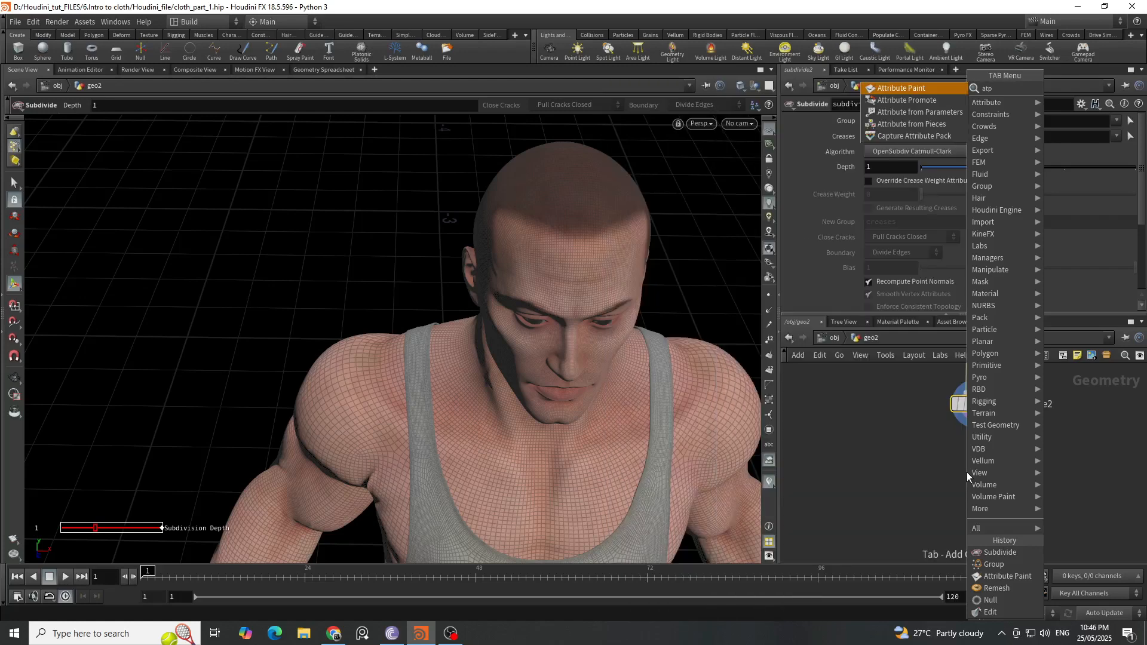
pyautogui.press('Return')
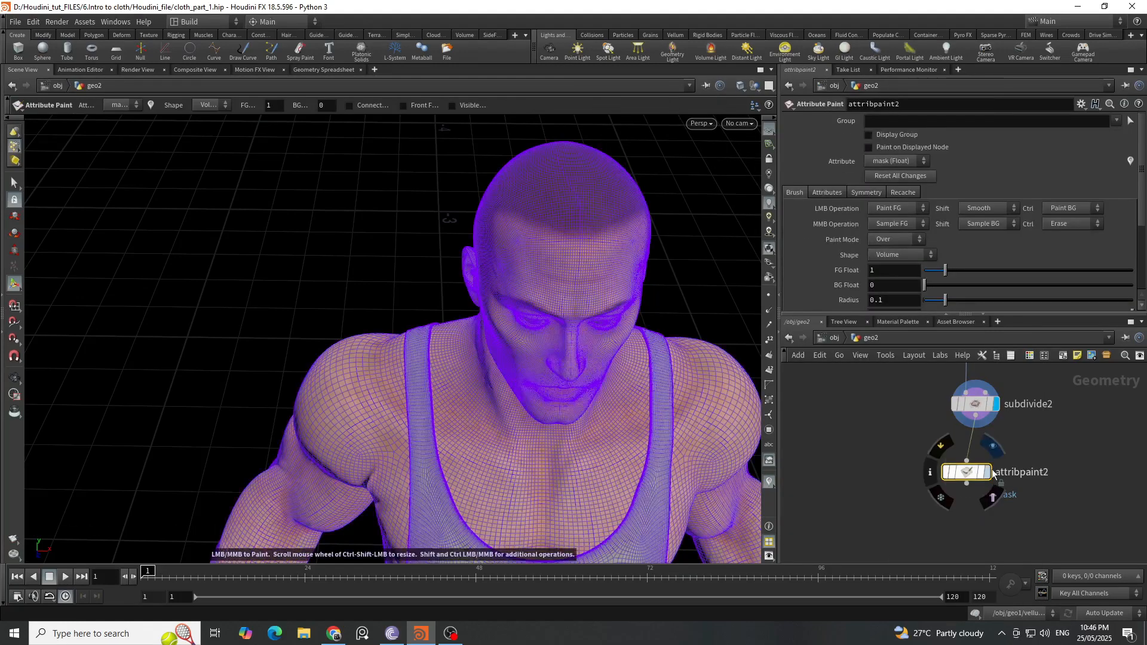
pyautogui.click(986, 473)
pyautogui.moveTo(970, 475); pyautogui.dragTo(928, 503)
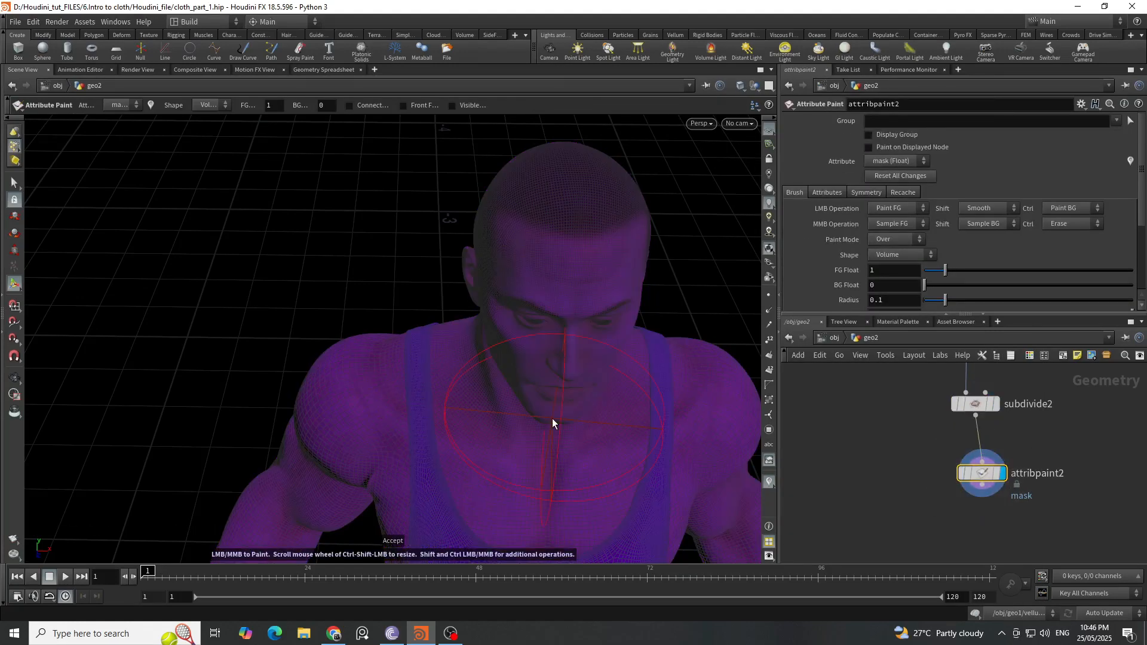
# Restrict painting to visible geometry, set the brush radius to about 0.027 and paint a mask patch on each front shoulder strap.
pyautogui.keyDown('ctrl'); pyautogui.keyDown('shift'); pyautogui.scroll(-3, 445, 409); pyautogui.keyUp('shift'); pyautogui.keyUp('ctrl')
pyautogui.keyDown('ctrl'); pyautogui.keyDown('shift'); pyautogui.scroll(-4, 418, 429); pyautogui.keyUp('shift'); pyautogui.keyUp('ctrl')
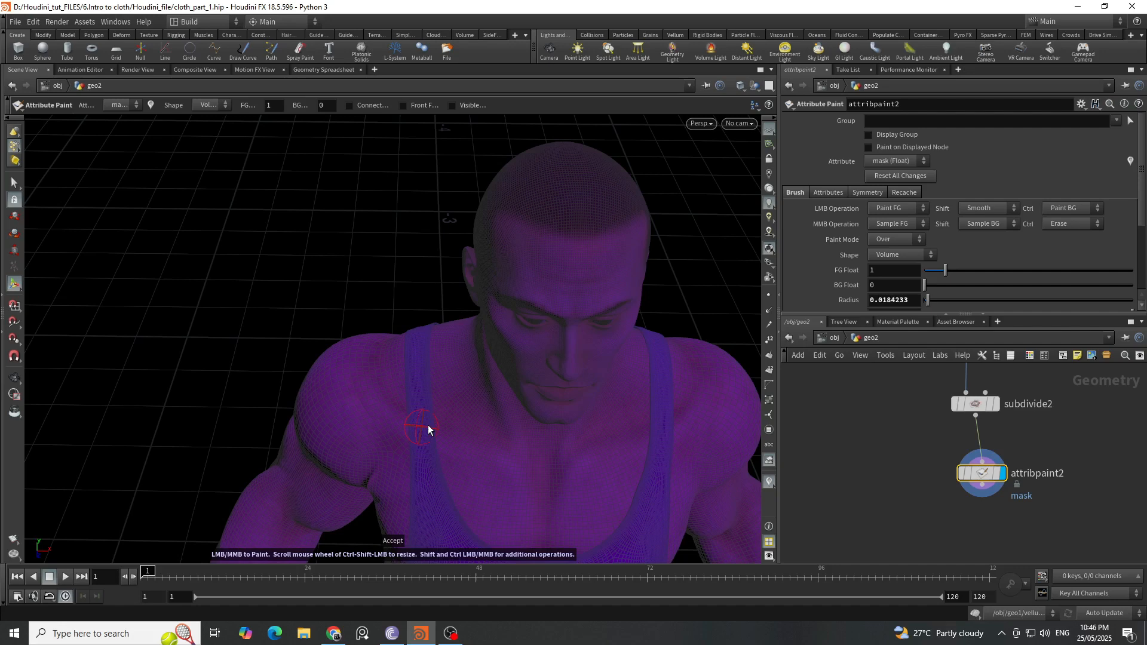
pyautogui.click(453, 107)
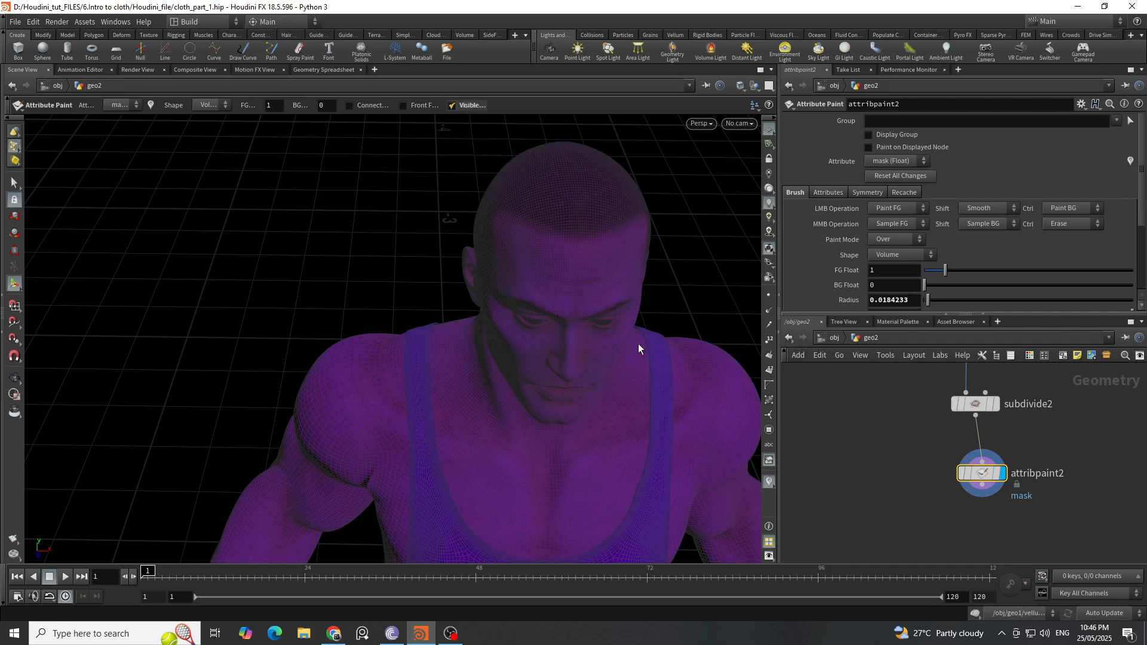
pyautogui.keyDown('ctrl'); pyautogui.keyDown('shift'); pyautogui.scroll(1, 429, 421); pyautogui.keyUp('shift'); pyautogui.keyUp('ctrl')
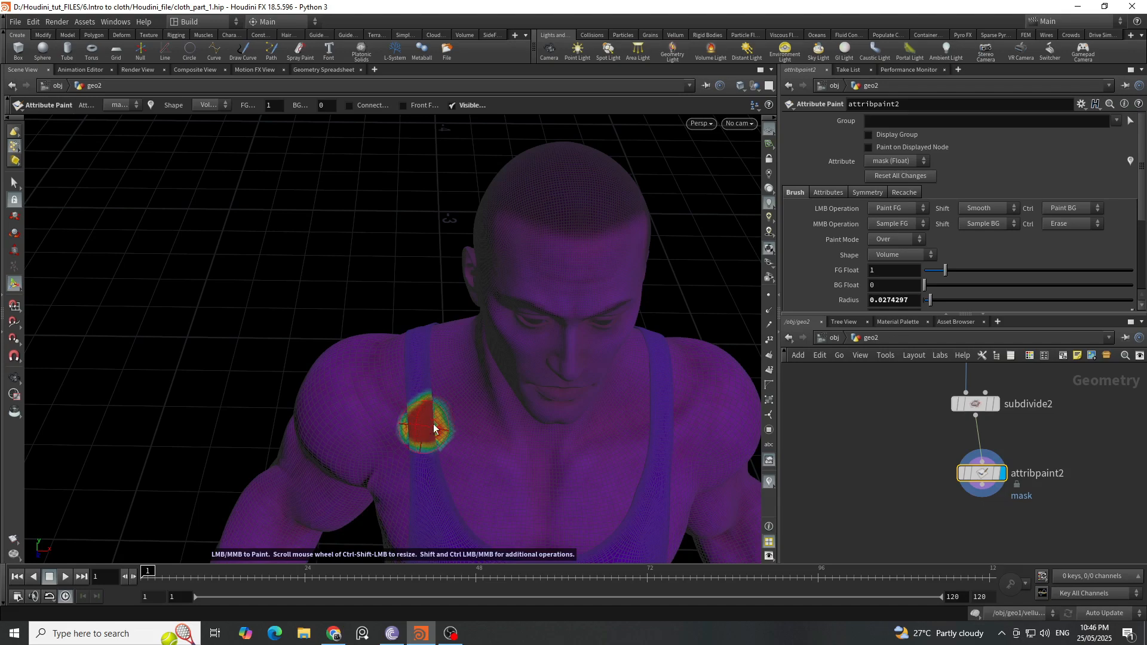
pyautogui.click(664, 425)
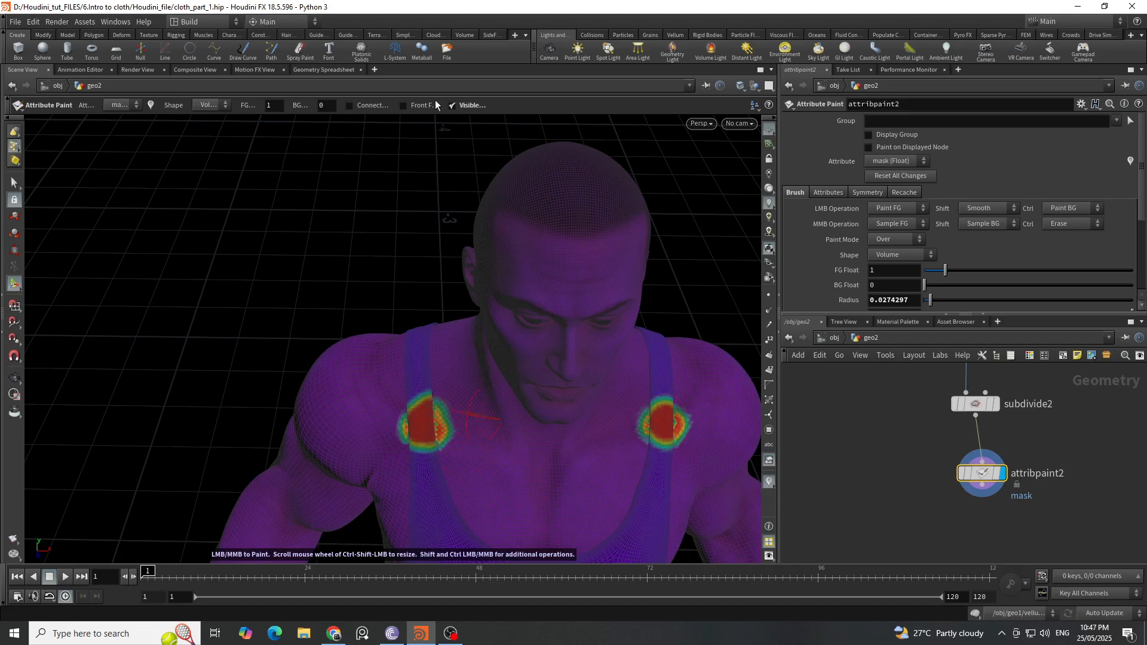
# Inspect Tommy from the back and the front to check where the shoulder mask patches were painted.
pyautogui.press('Escape')
pyautogui.moveTo(427, 425)
pyautogui.mouseDown()
pyautogui.moveTo(622, 361)
pyautogui.moveTo(379, 397)
pyautogui.mouseUp()
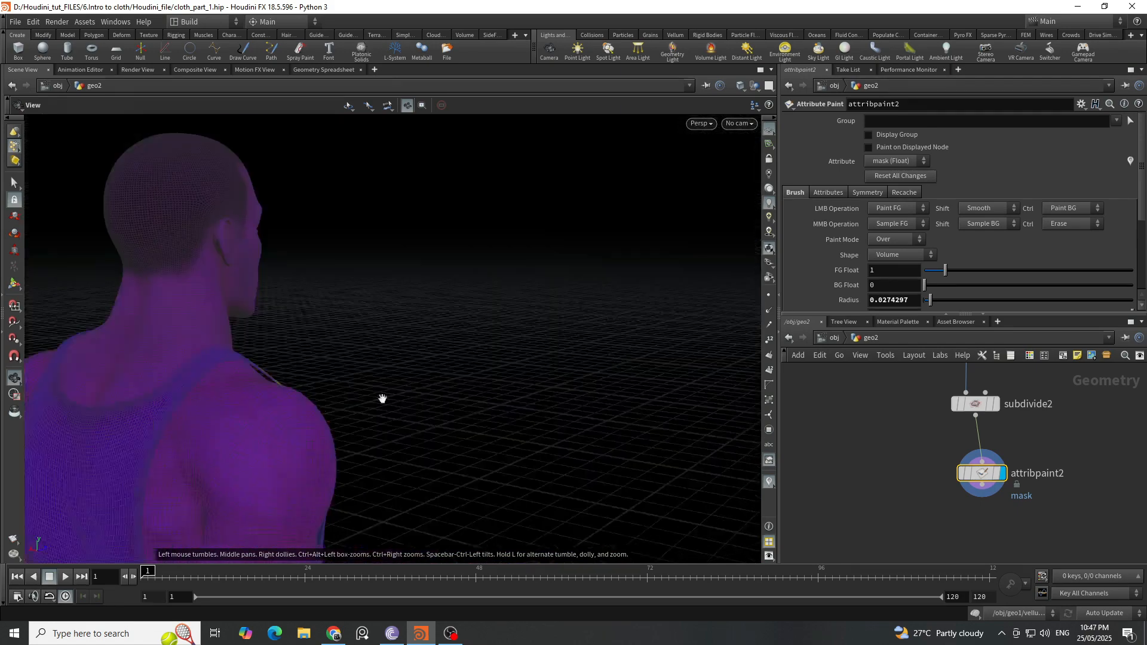
pyautogui.press('Return')
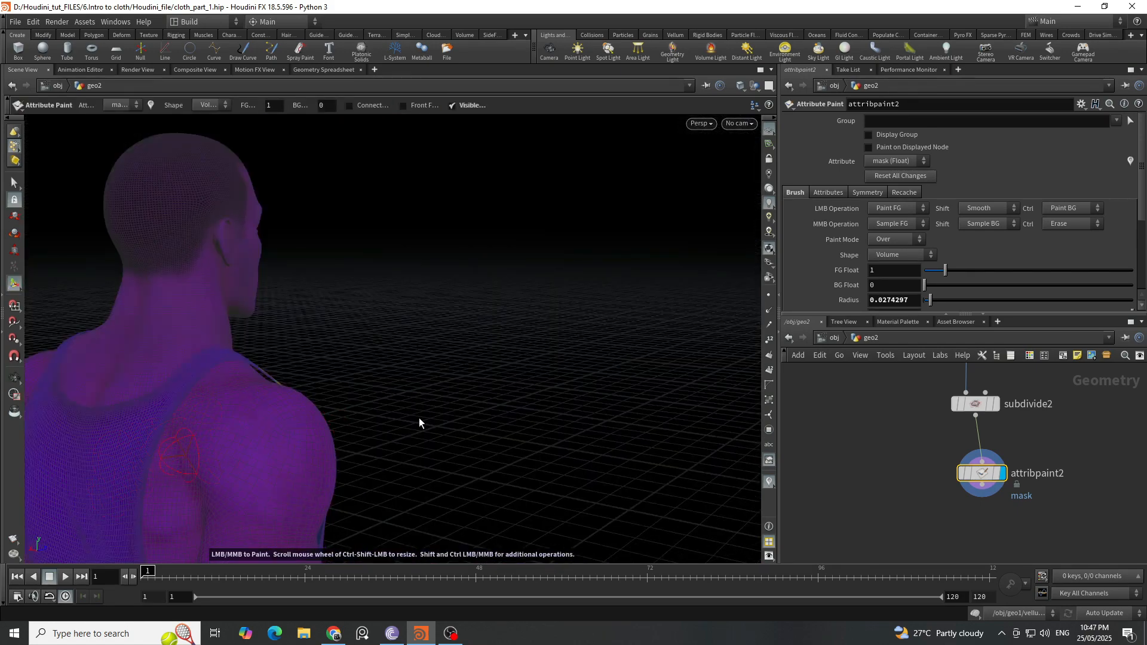
pyautogui.press('Escape')
pyautogui.moveTo(215, 468)
pyautogui.mouseDown()
pyautogui.moveTo(538, 454)
pyautogui.moveTo(485, 457)
pyautogui.mouseUp()
pyautogui.press('Return')
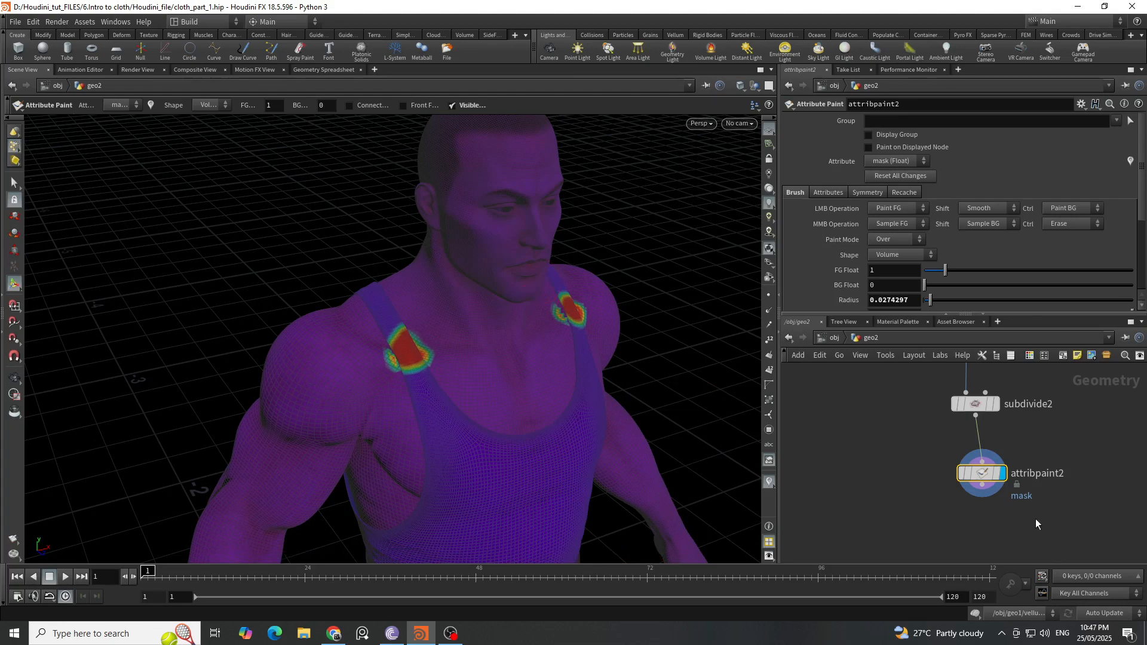
pyautogui.scroll(-4, 1034, 442)
pyautogui.scroll(4, 1011, 475)
pyautogui.scroll(-4, 1011, 474)
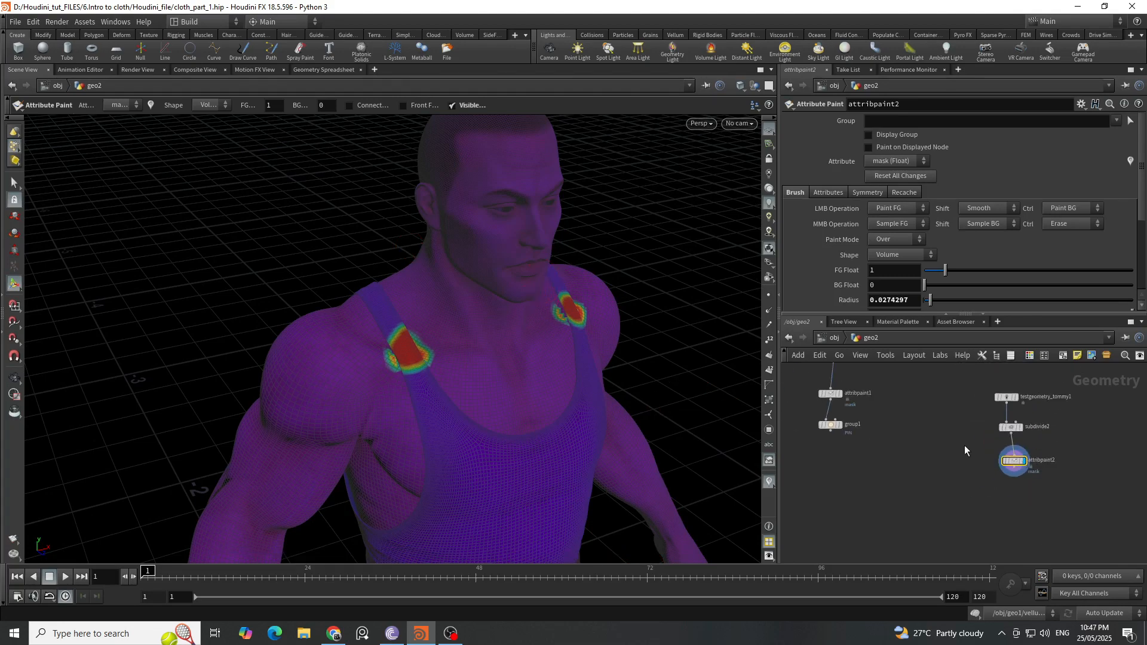
# Duplicate the group1 node, connect the copy below attribpaint2 in the Tommy chain and display it.
pyautogui.scroll(1, 872, 446)
pyautogui.keyDown('alt'); pyautogui.moveTo(826, 421); pyautogui.dragTo(1043, 501); pyautogui.keyUp('alt')
pyautogui.scroll(4, 1080, 487)
pyautogui.moveTo(982, 443); pyautogui.dragTo(978, 504)
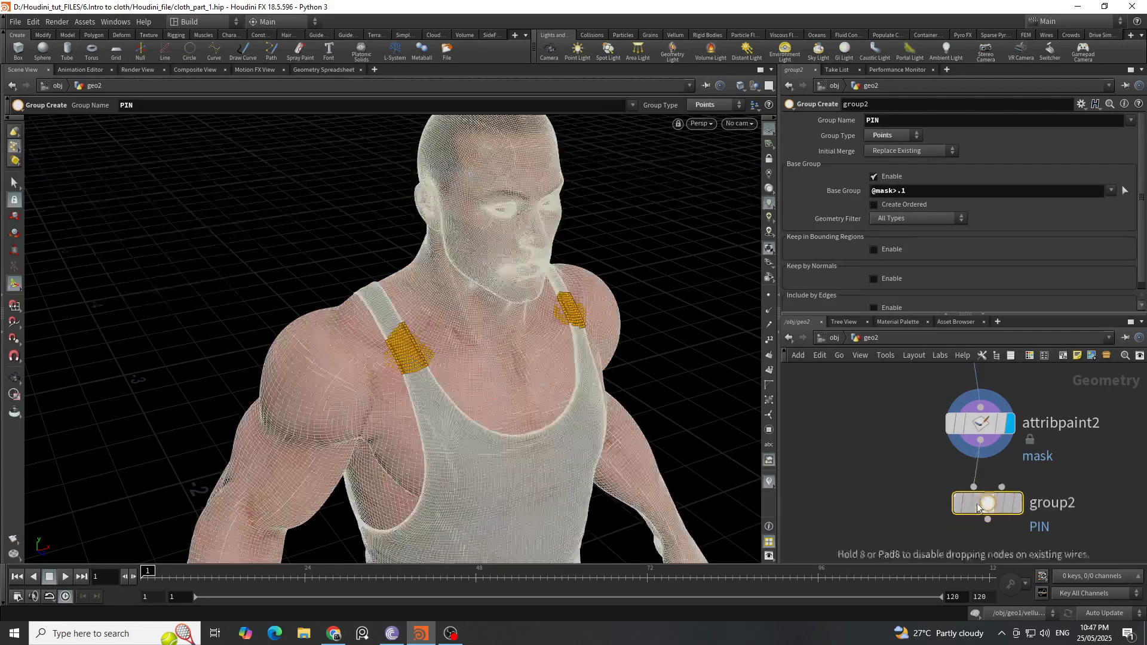
pyautogui.click(1019, 503)
pyautogui.moveTo(1071, 475); pyautogui.dragTo(883, 551)
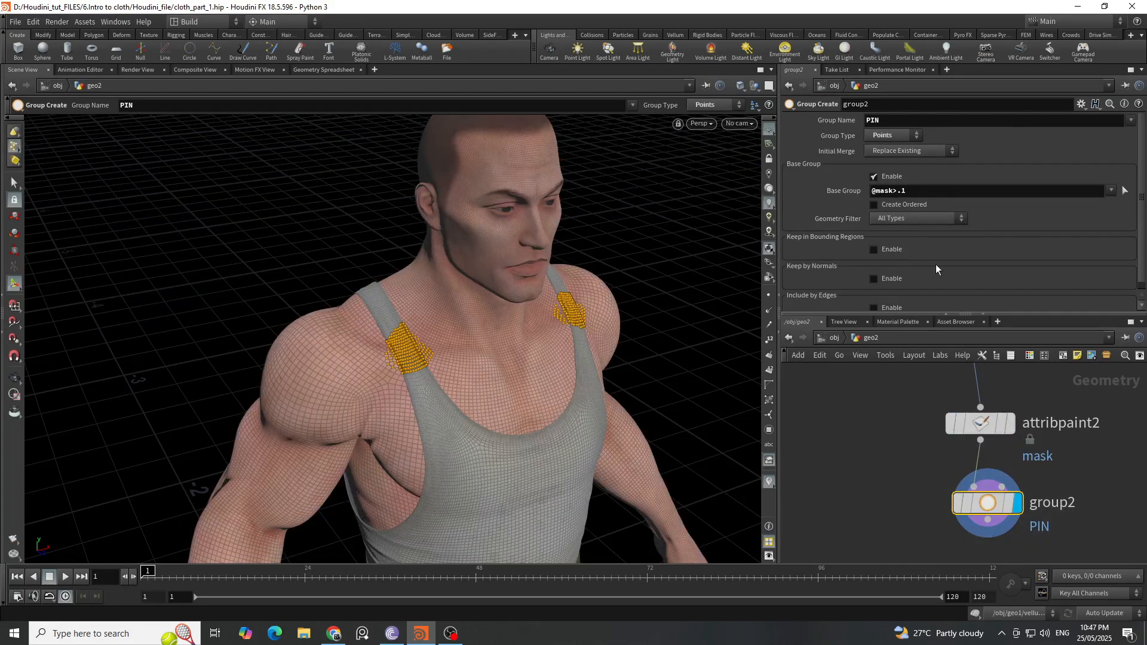
# Rename the point group created by group2 to PIN_GEO.
pyautogui.click(899, 121)
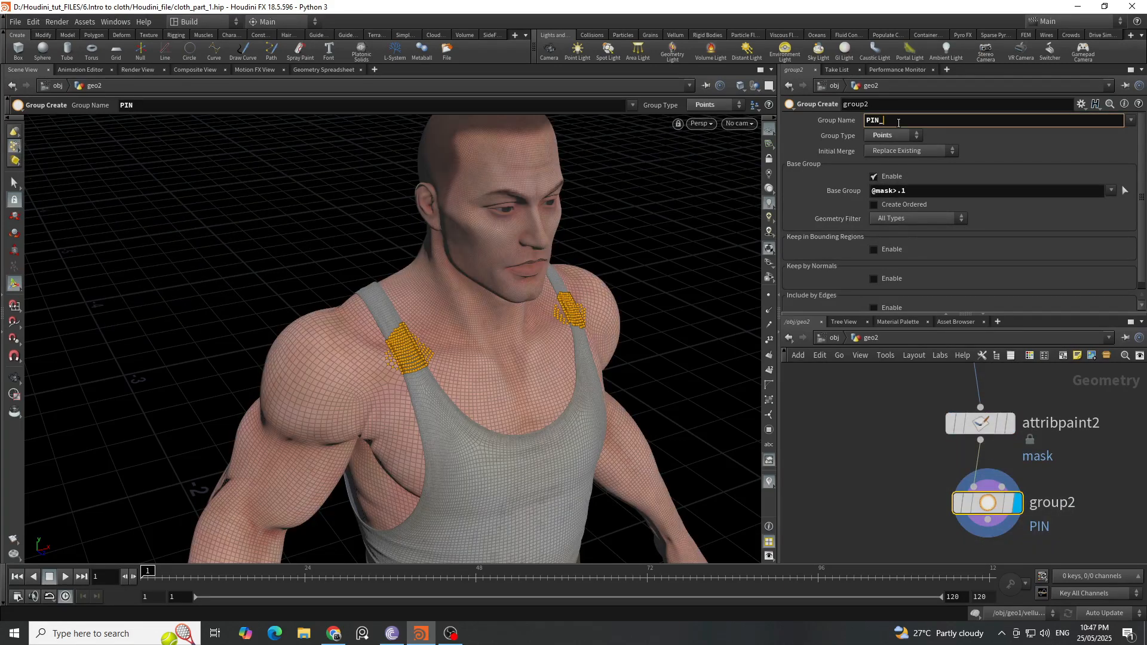
pyautogui.write('_GEO')
pyautogui.press('Return')
# Add a displayed Vellum Configure Cloth node after group1 in the cloth chain.
pyautogui.scroll(-3, 1035, 475)
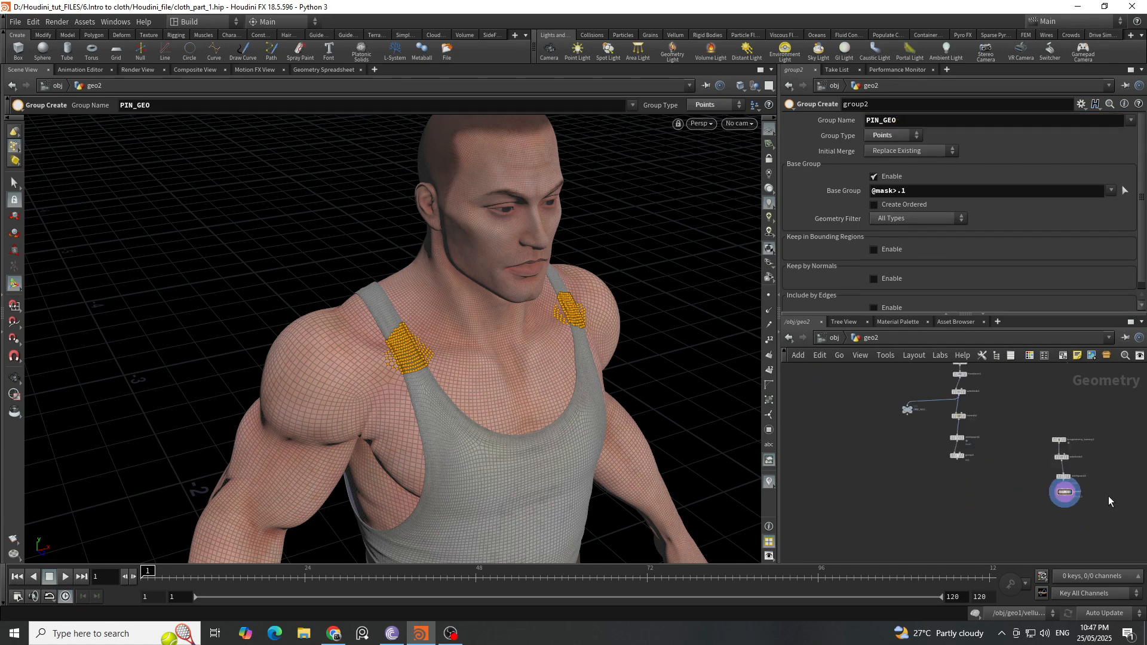
pyautogui.click(866, 428)
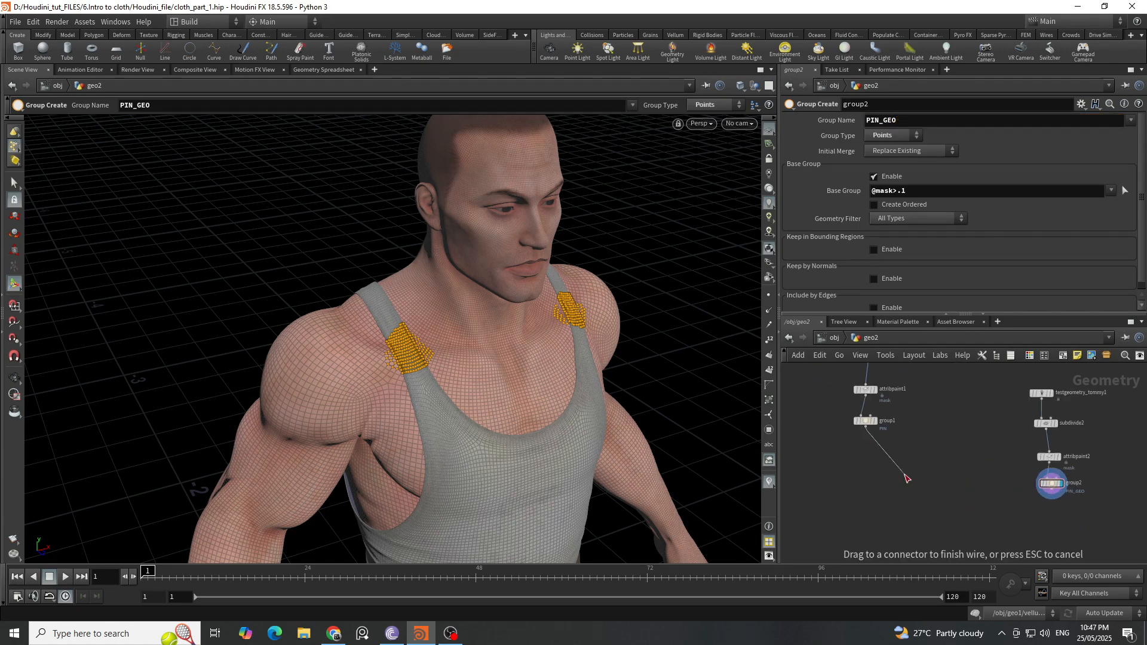
pyautogui.press('Tab')
pyautogui.write('vel cl')
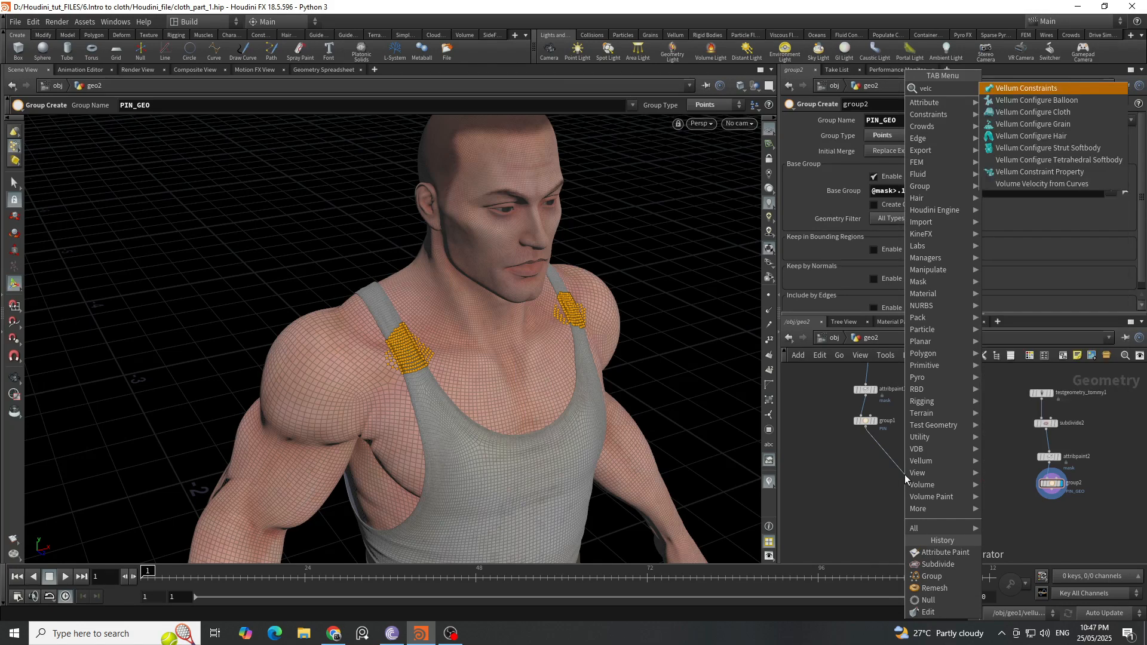
pyautogui.press('Return')
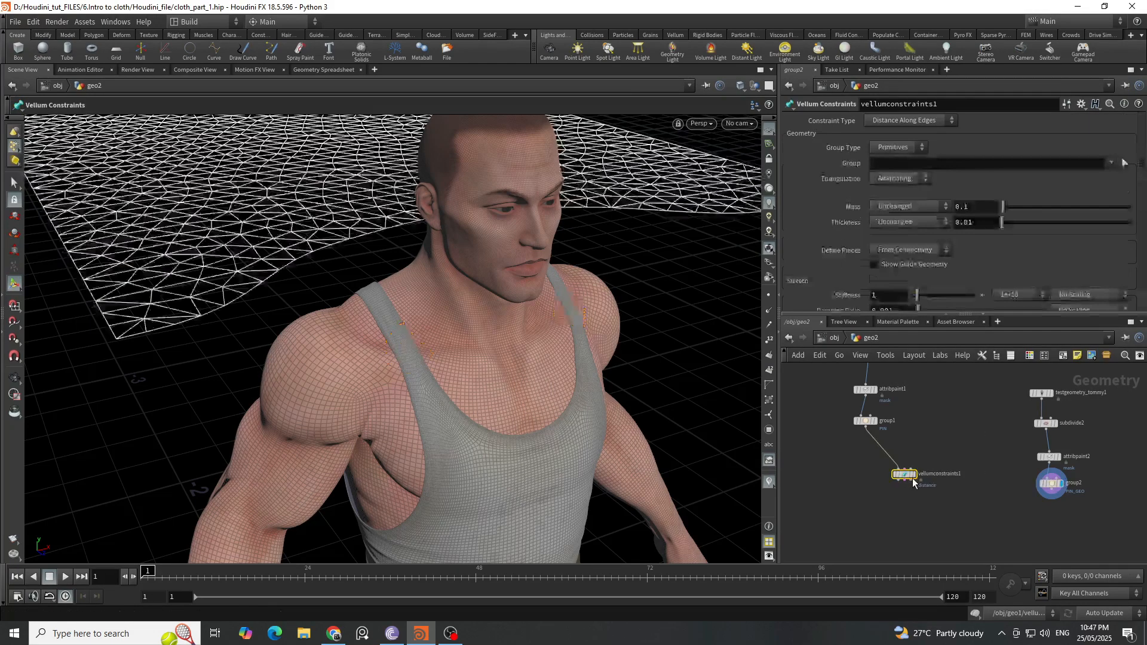
pyautogui.click(916, 475)
pyautogui.moveTo(951, 512); pyautogui.dragTo(855, 456)
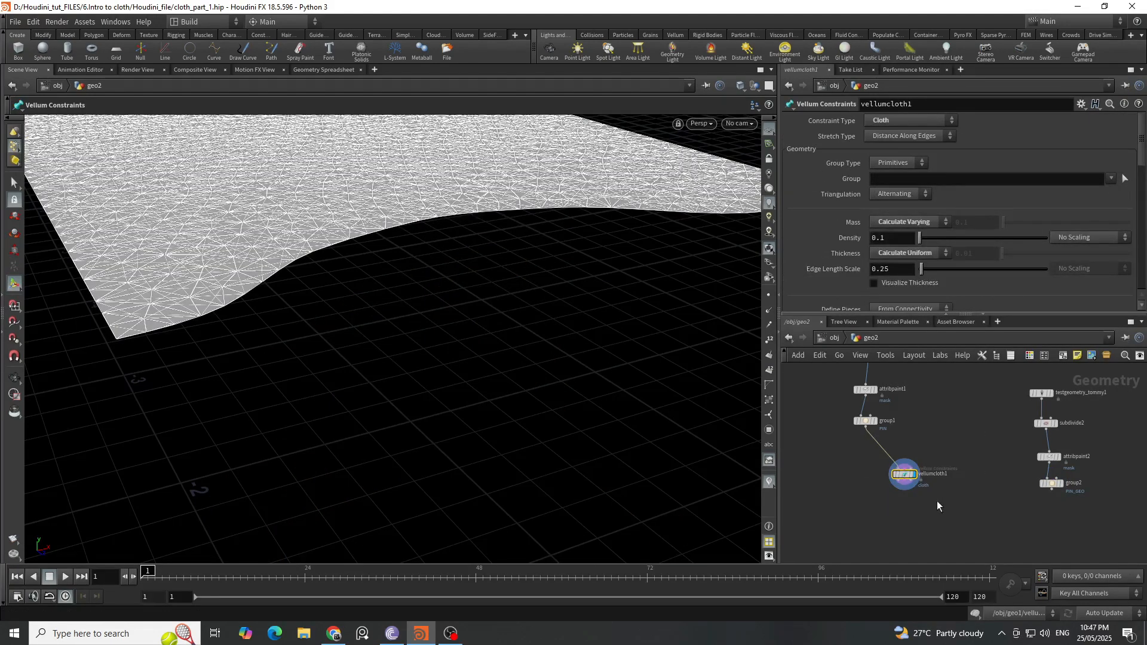
pyautogui.press('Escape')
pyautogui.scroll(-3, 436, 351)
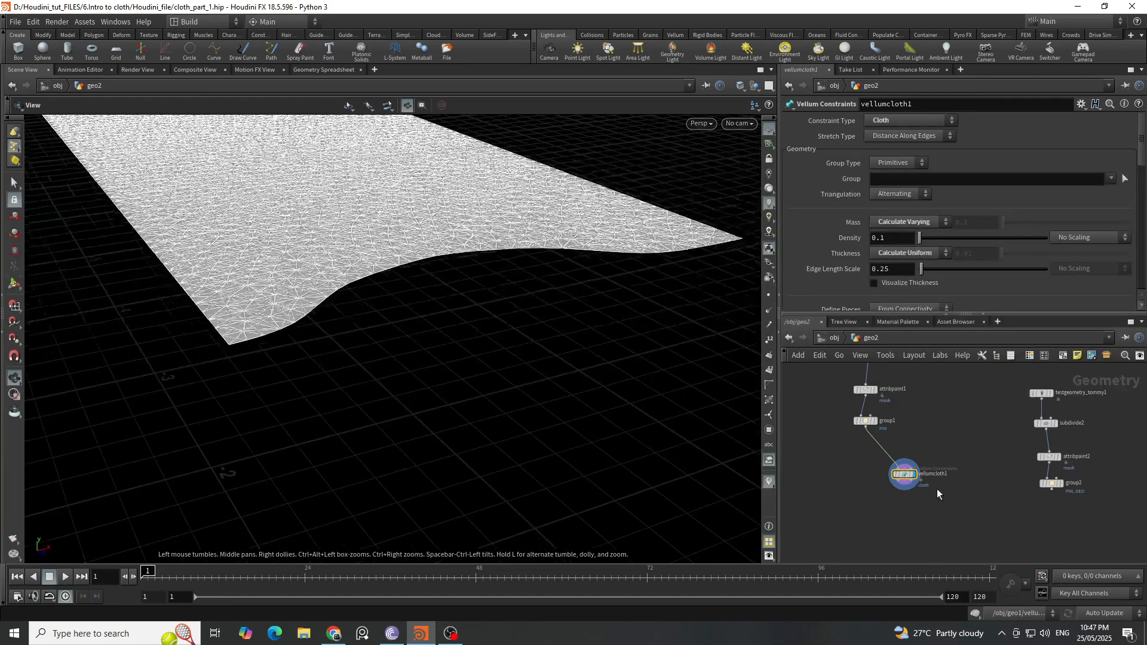
# Add a displayed Vellum Constraints node after vellumcloth1 and set its constraint type to Attach to Geometry.
pyautogui.moveTo(938, 489); pyautogui.dragTo(937, 445, button='middle')
pyautogui.scroll(3, 918, 449)
pyautogui.click(885, 428)
pyautogui.press('Tab')
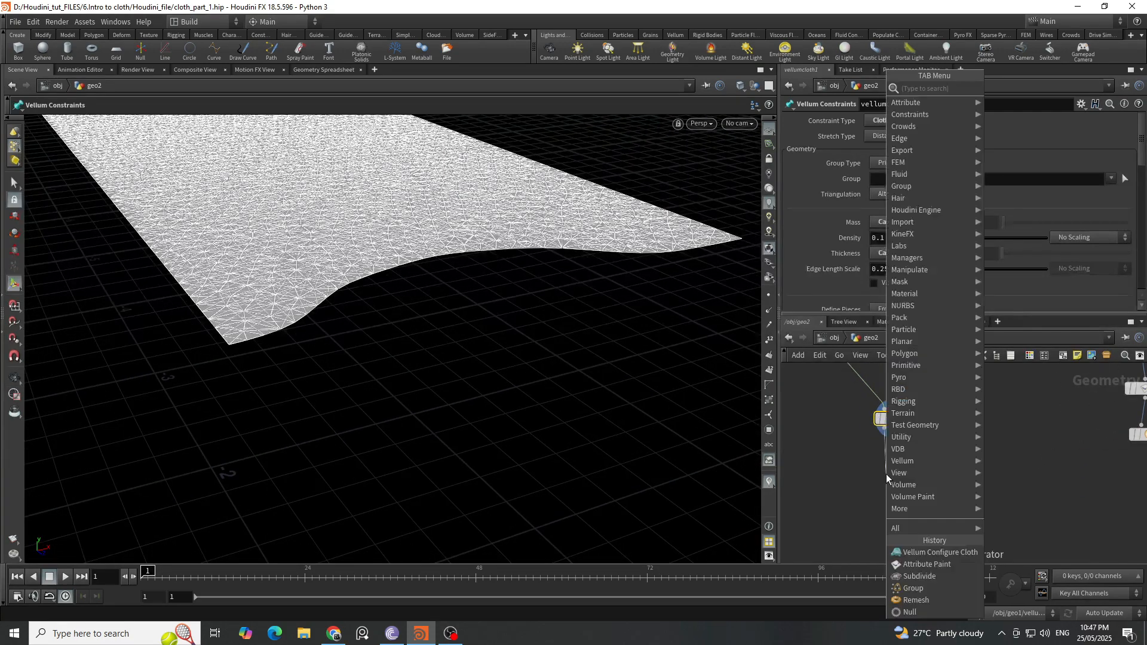
pyautogui.write('vels')
pyautogui.press('Return')
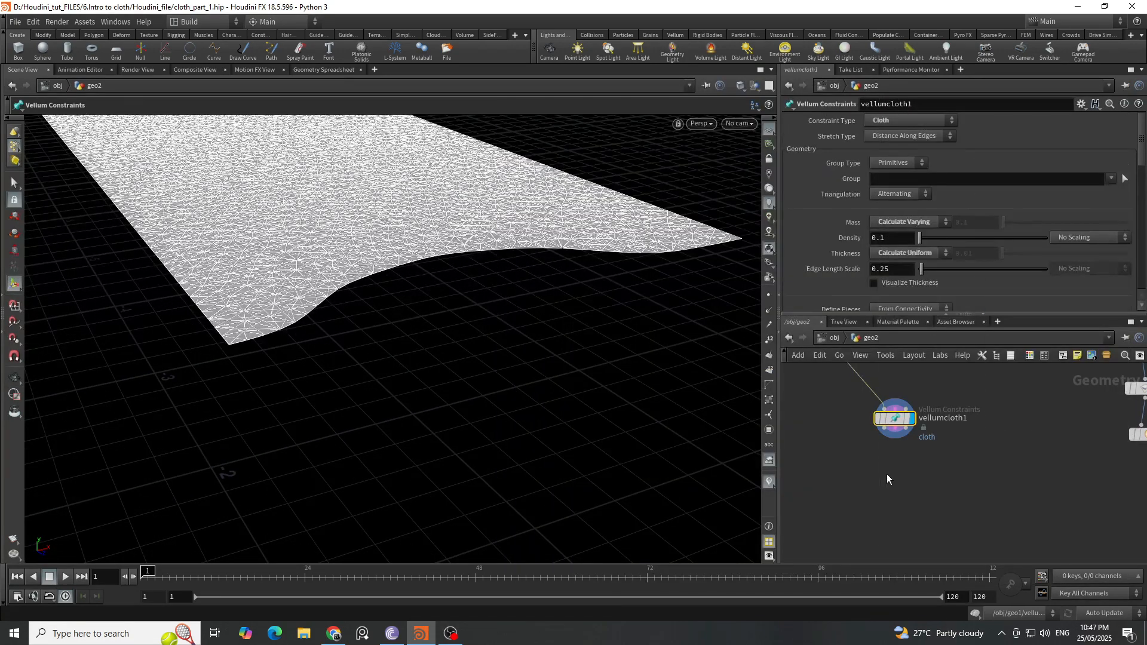
pyautogui.click(887, 475)
pyautogui.moveTo(882, 477); pyautogui.dragTo(891, 473)
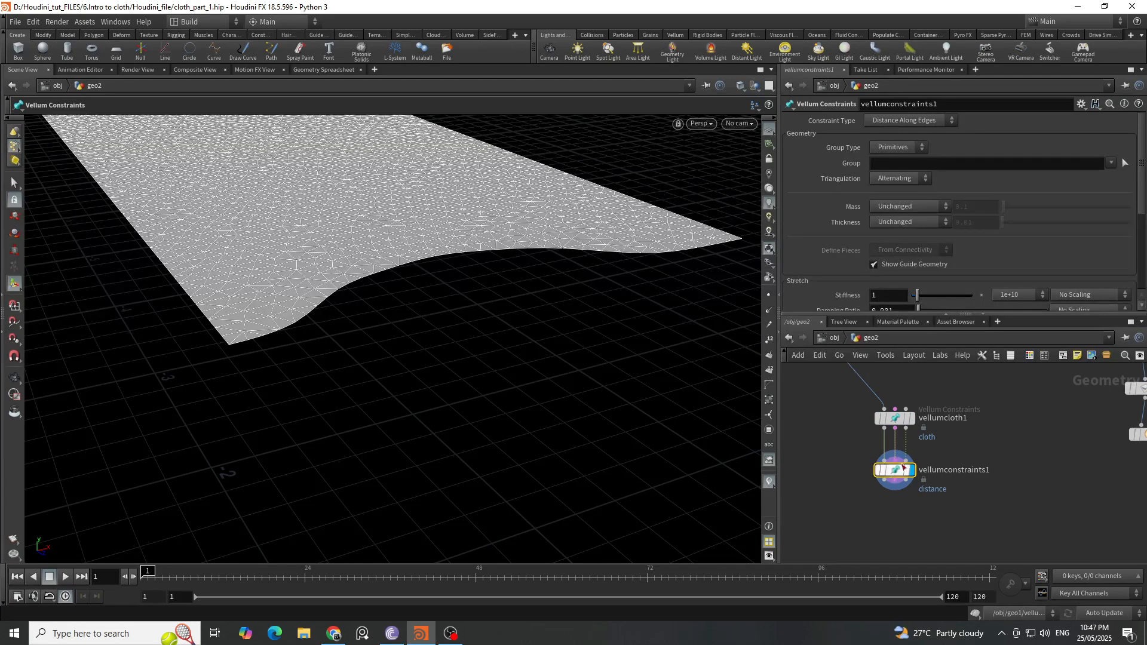
pyautogui.click(926, 122)
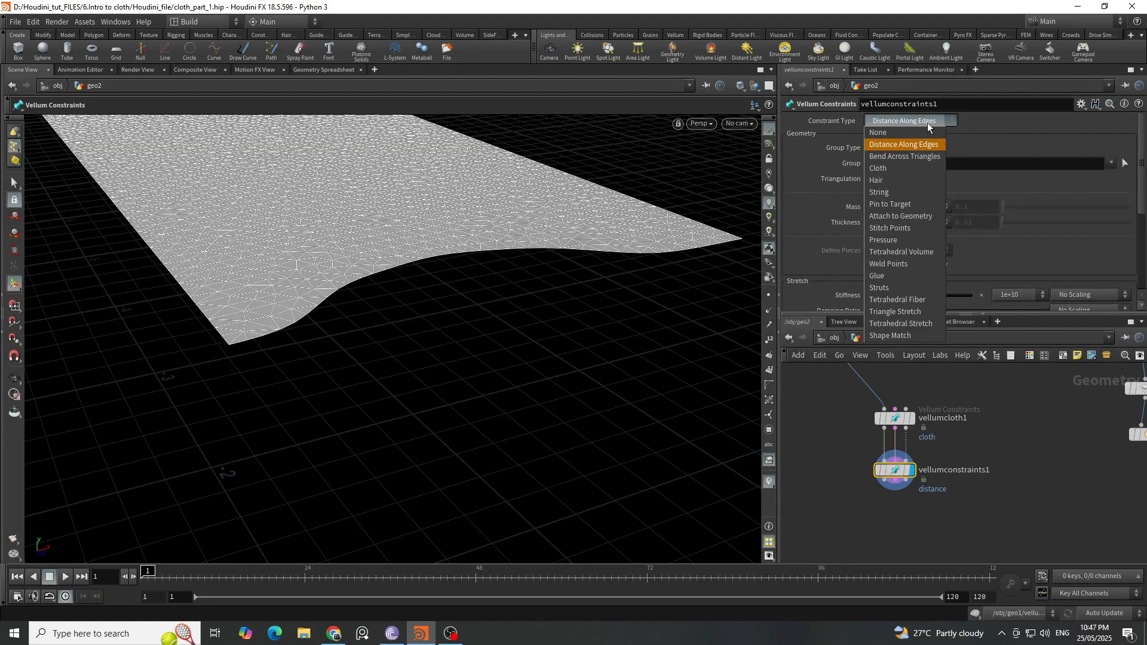
pyautogui.click(922, 216)
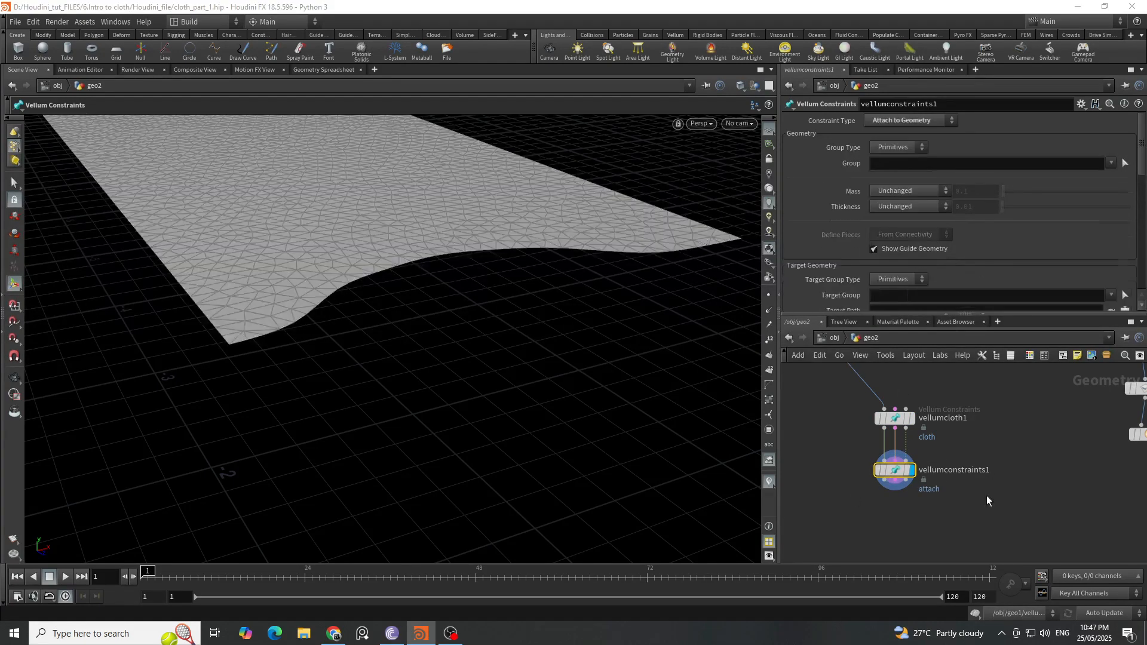
# Connect the output of group2 to the collision geometry input of vellumcloth1.
pyautogui.moveTo(1094, 490); pyautogui.dragTo(1020, 495, button='middle')
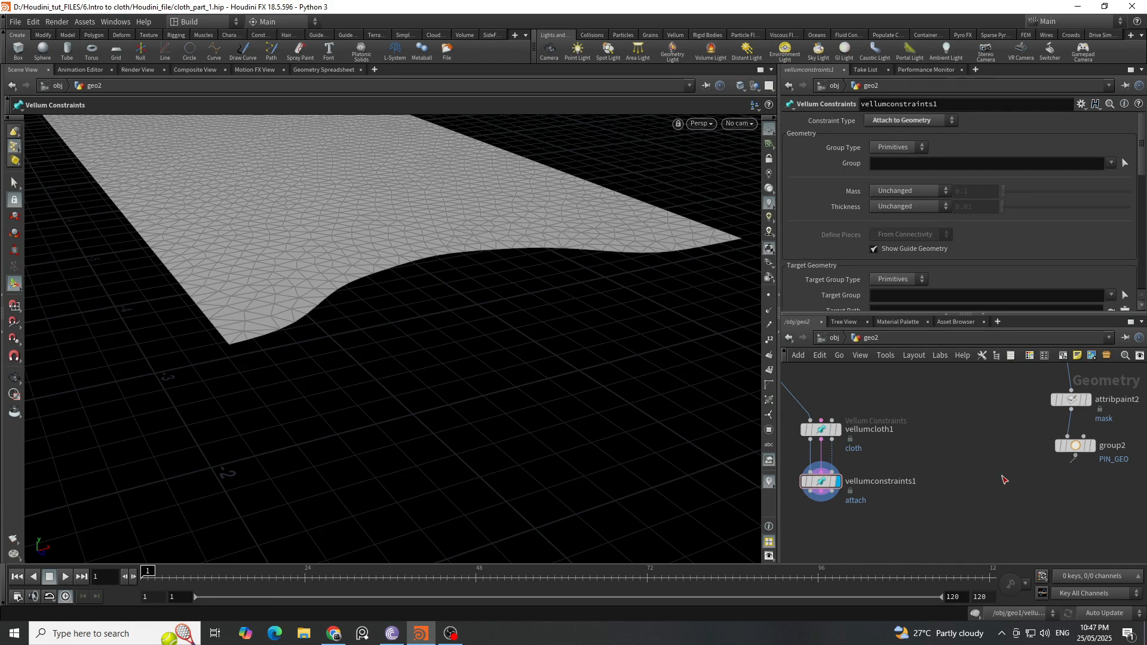
pyautogui.click(1076, 458)
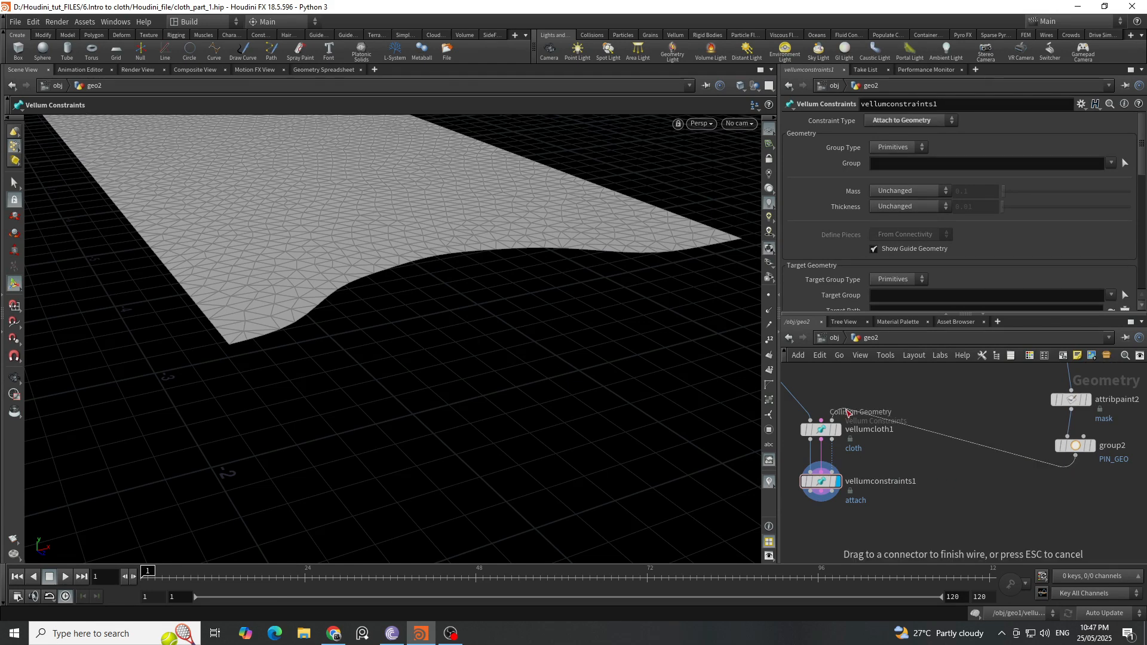
pyautogui.click(846, 410)
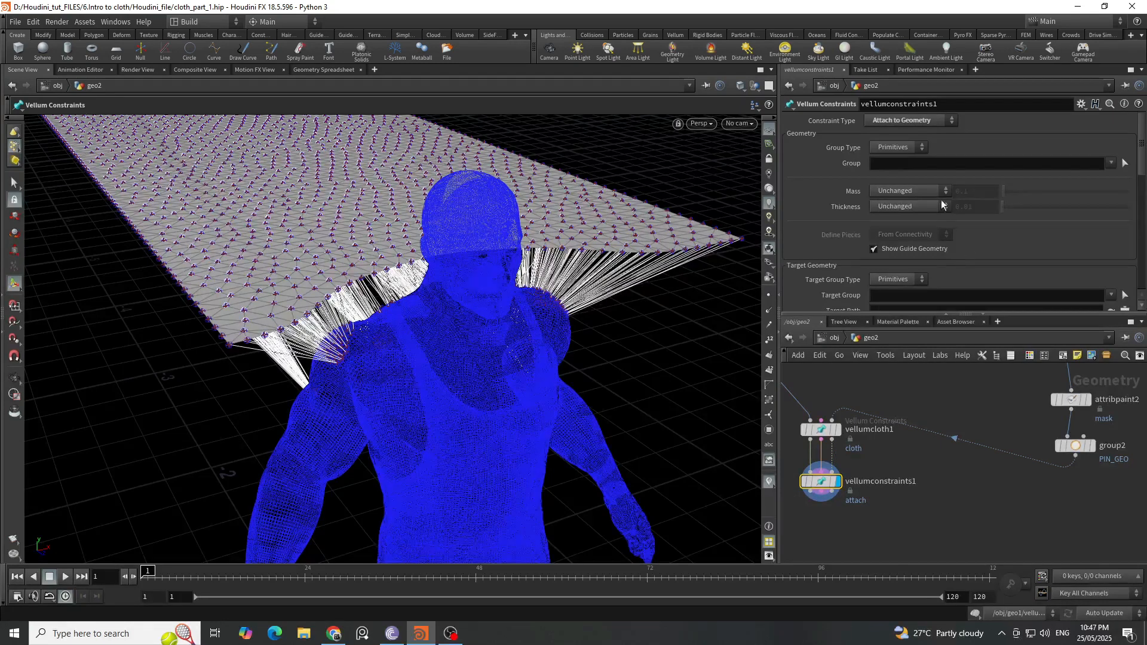
# Restrict the attach constraint to the PIN group and set its target geometry to the PIN_GEO point group.
pyautogui.click(883, 149)
pyautogui.click(1113, 164)
pyautogui.click(1115, 177)
pyautogui.scroll(-1, 1015, 235)
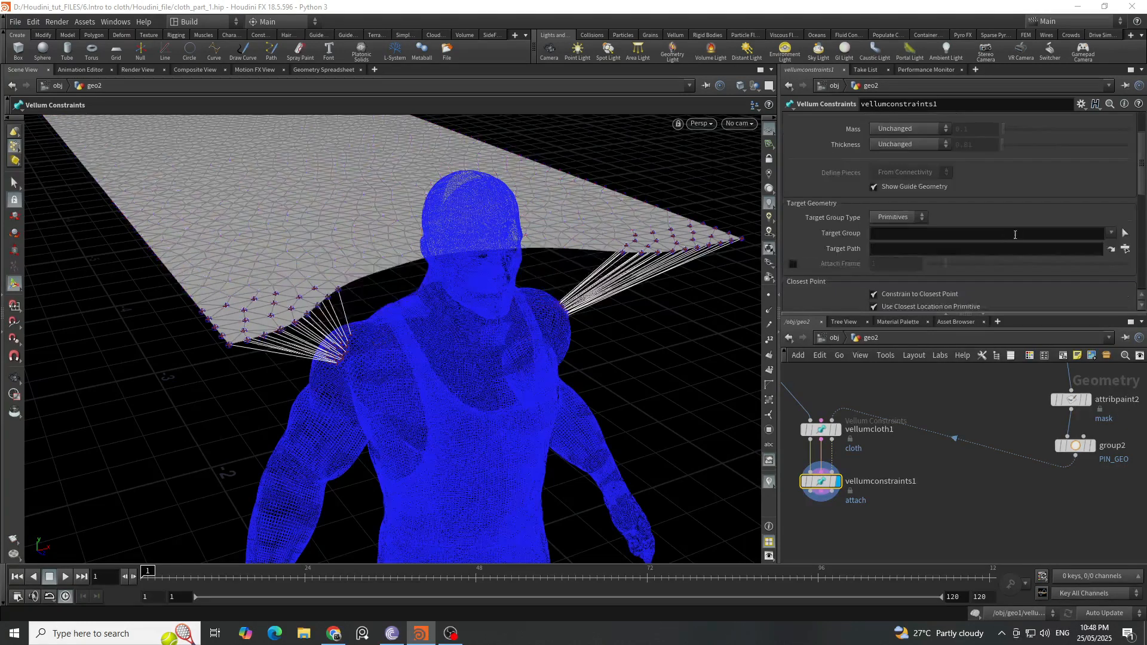
pyautogui.click(885, 219)
pyautogui.click(891, 231)
pyautogui.click(1111, 233)
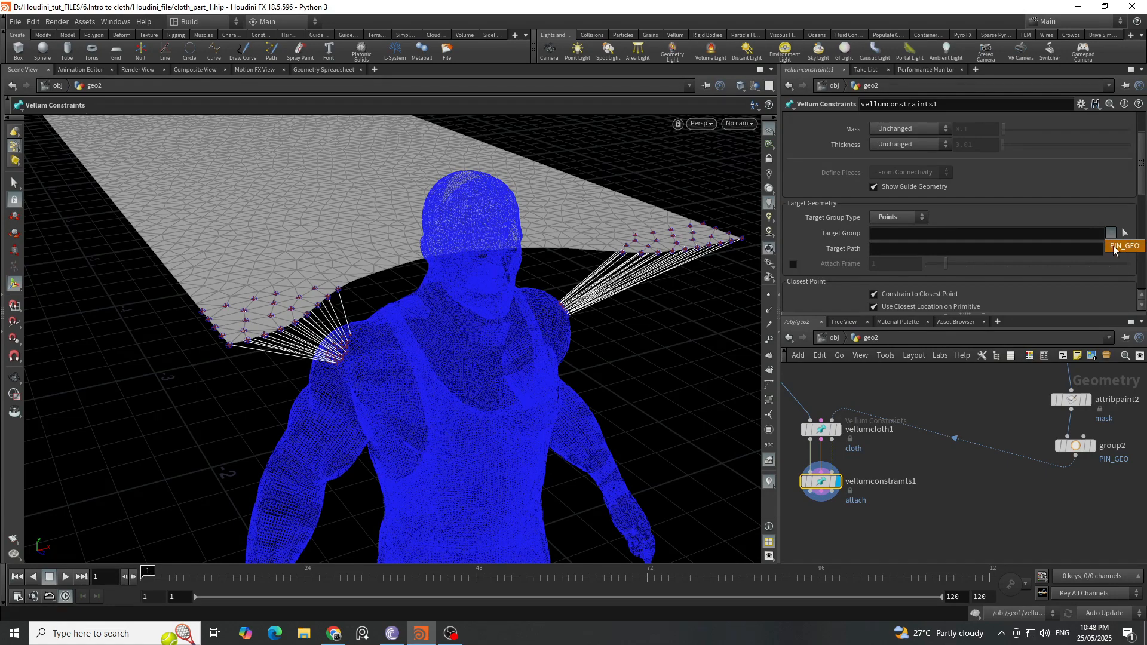
pyautogui.click(1126, 246)
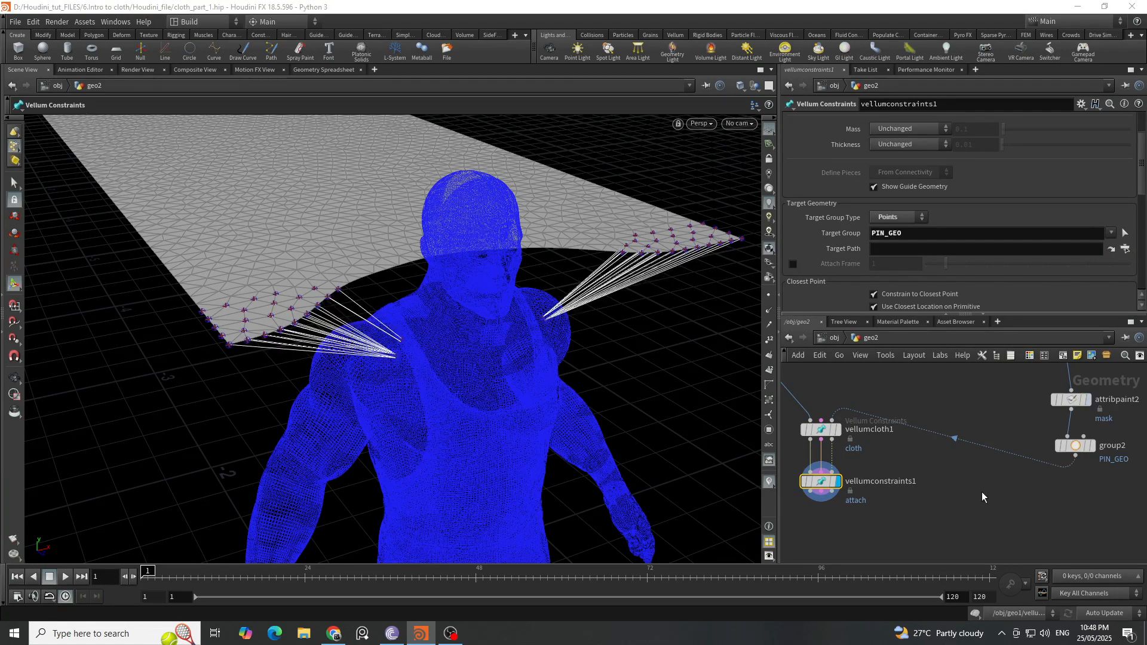
pyautogui.press('Escape')
pyautogui.moveTo(494, 364); pyautogui.dragTo(474, 326)
pyautogui.scroll(-2, 474, 326)
pyautogui.moveTo(891, 504); pyautogui.dragTo(968, 442, button='middle')
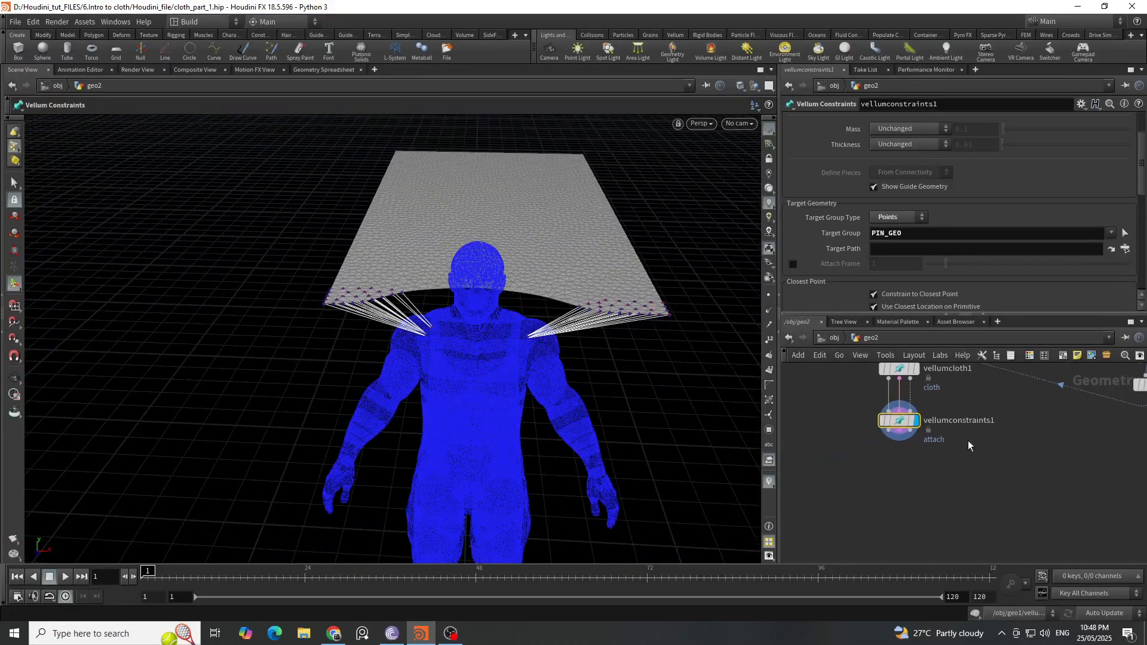
pyautogui.scroll(3, 891, 456)
pyautogui.click(882, 410)
pyautogui.click(895, 492)
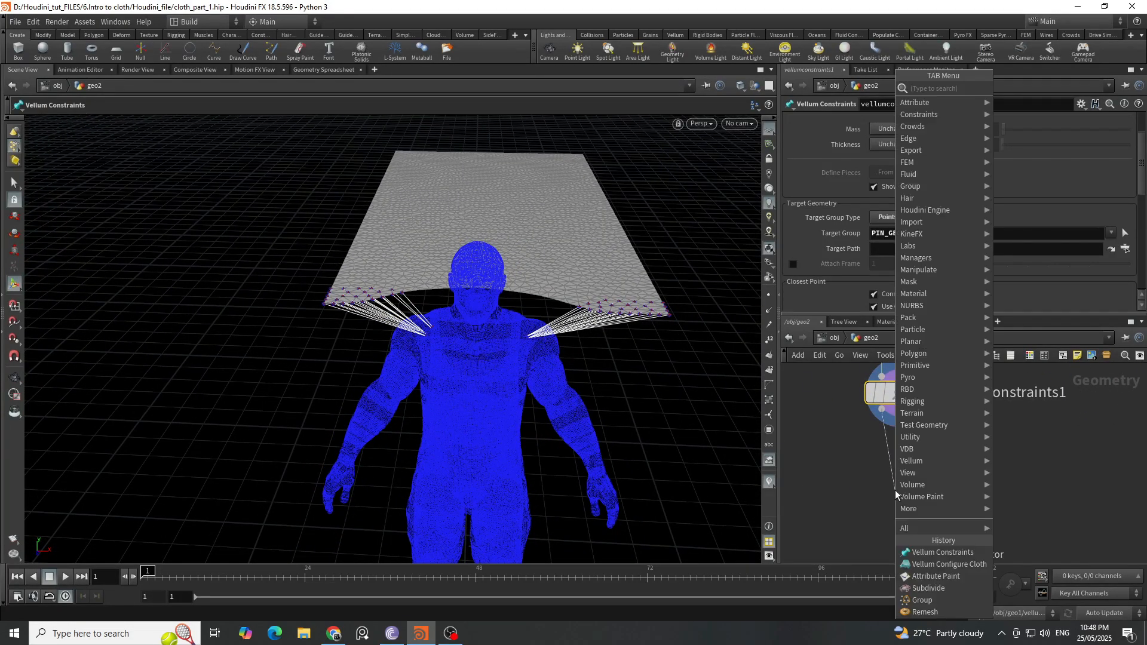
pyautogui.write('vels')
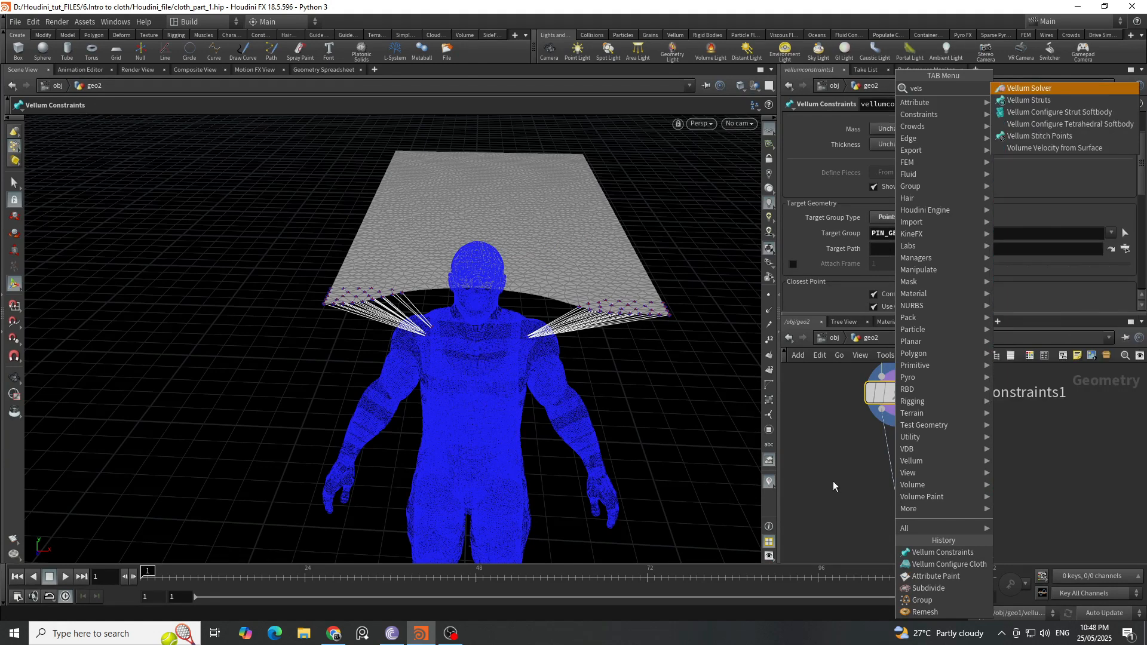
pyautogui.press('Return')
pyautogui.click(876, 484)
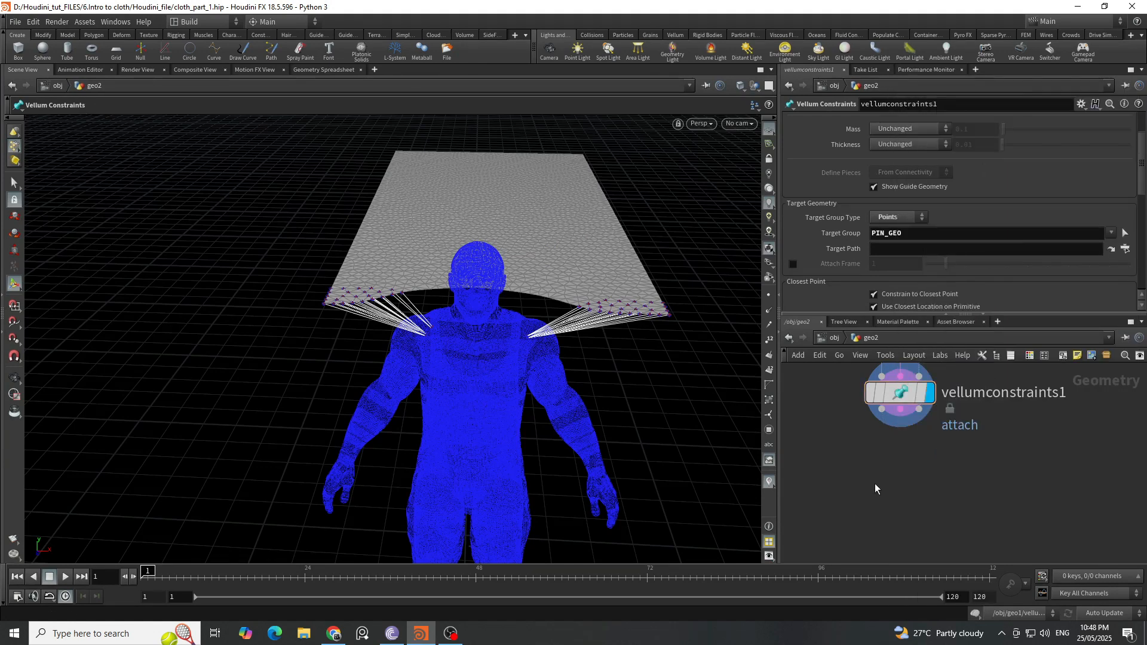
# Save the scene, then add a displayed Vellum Solver wired to all outputs of vellumconstraints1.
pyautogui.hotkey('ctrl', 's')
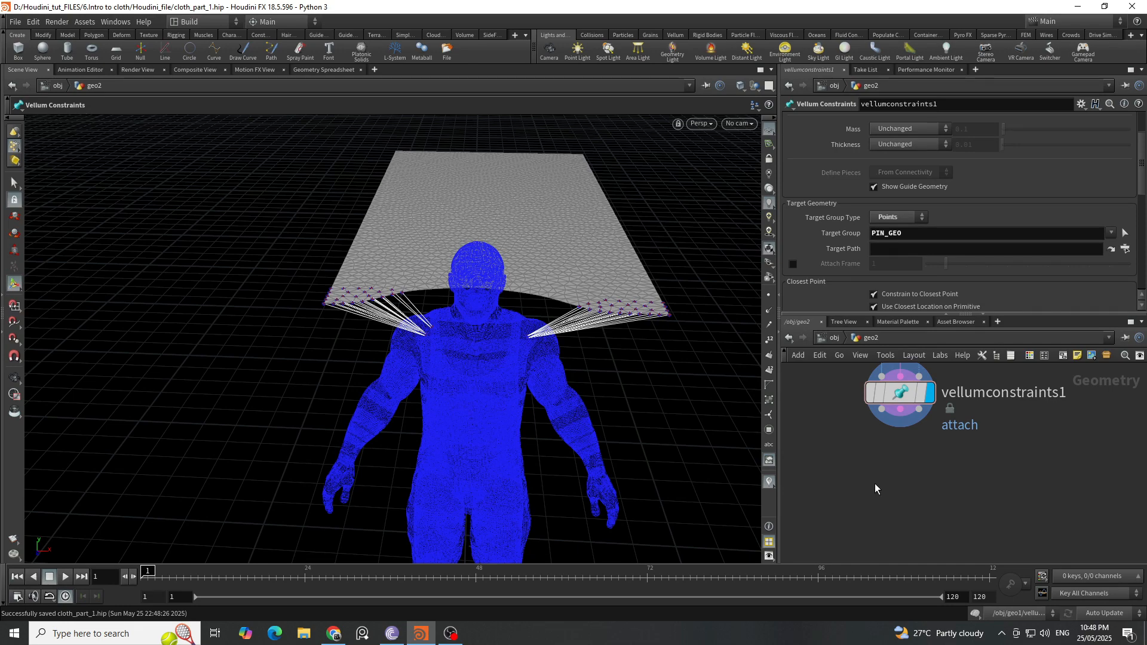
pyautogui.press('Tab')
pyautogui.write('vels')
pyautogui.press('Return')
pyautogui.click(909, 505)
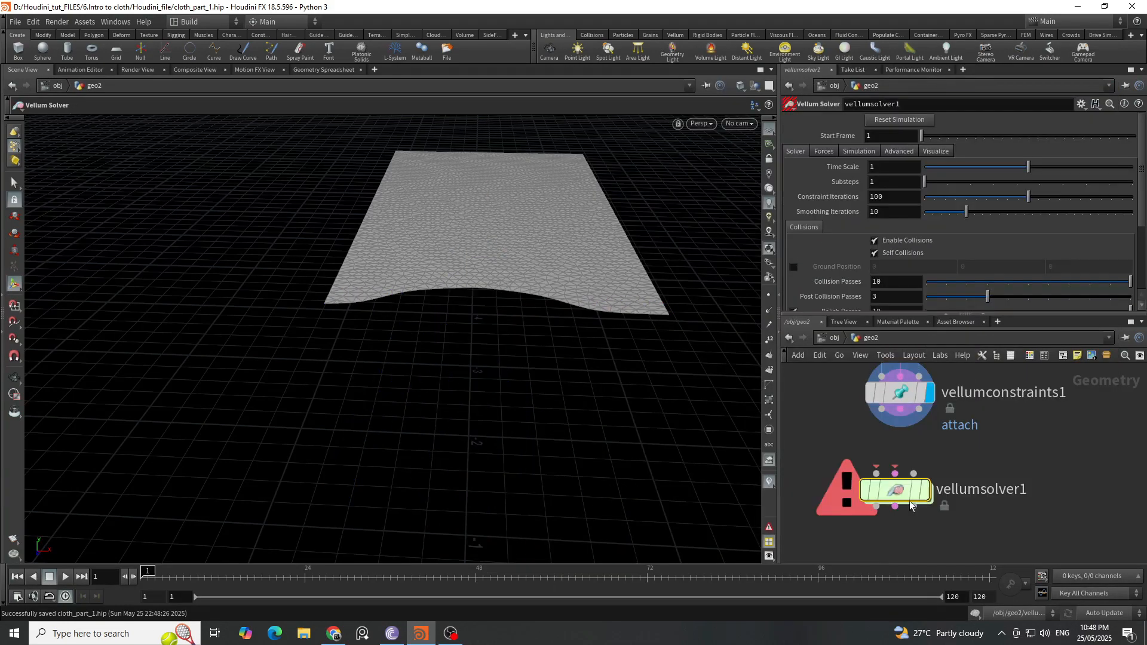
pyautogui.moveTo(883, 409); pyautogui.dragTo(896, 474)
pyautogui.moveTo(919, 410); pyautogui.dragTo(914, 473)
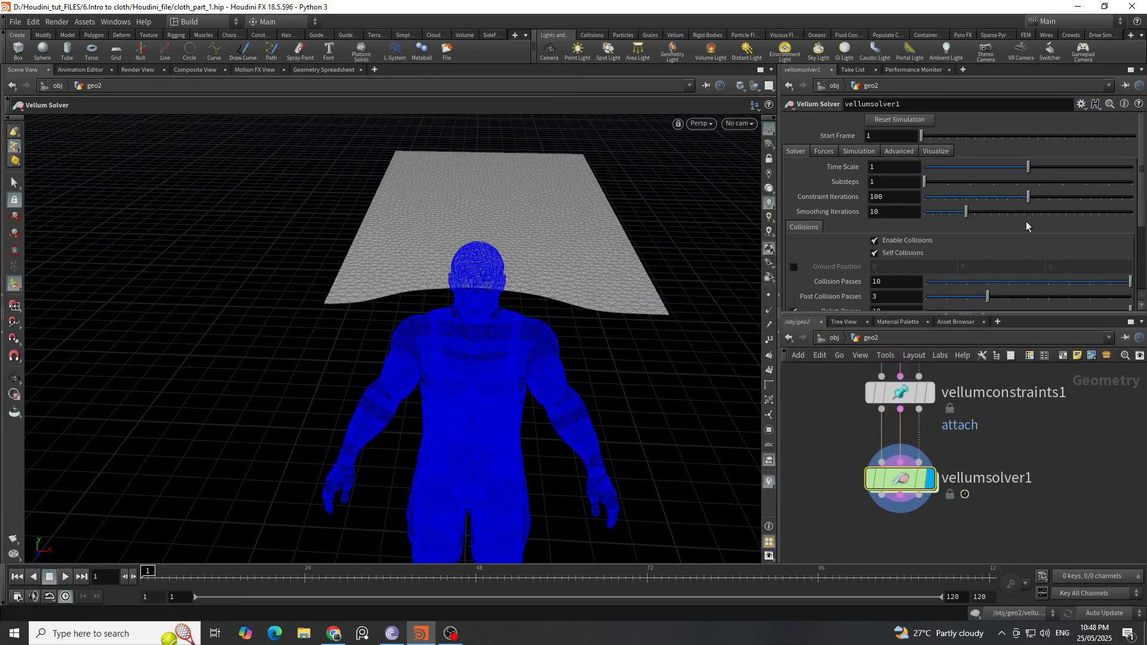
# Play the cloth simulation to check the shoulder attachment and rewind to frame 1.
pyautogui.scroll(-3, 938, 182)
pyautogui.scroll(3, 957, 251)
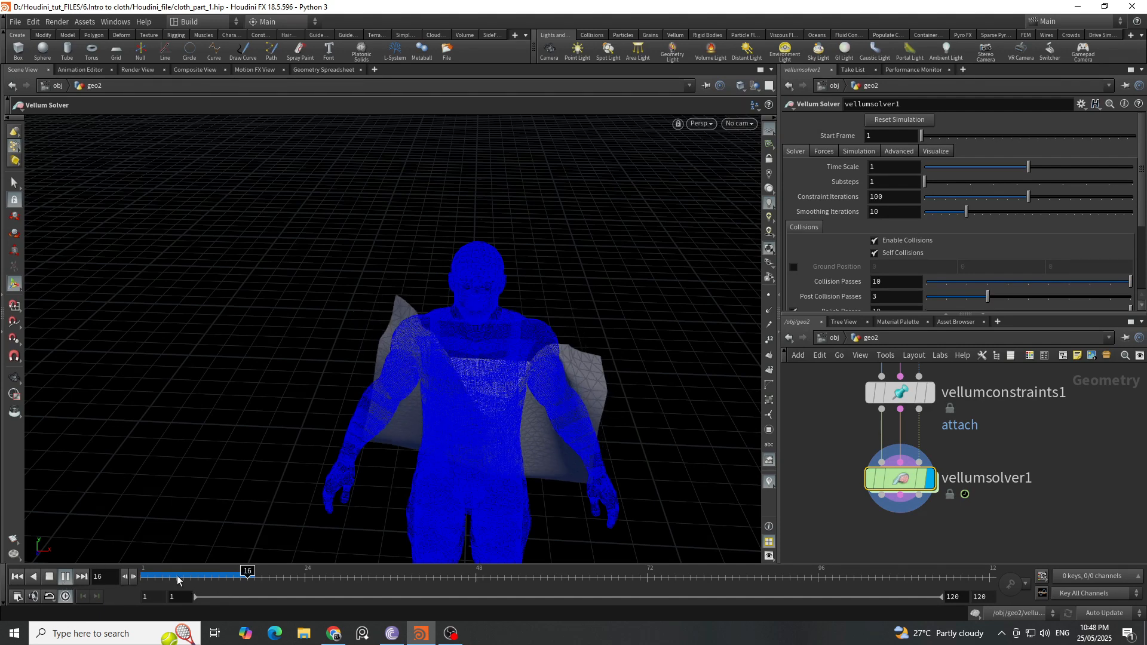
pyautogui.moveTo(177, 578); pyautogui.dragTo(143, 578)
# Set the attach constraint's Rest Length Scale to 0.9, play the simulation and rewind to the first frame.
pyautogui.moveTo(957, 440); pyautogui.dragTo(984, 519, button='middle')
pyautogui.click(927, 471)
pyautogui.scroll(-5, 929, 231)
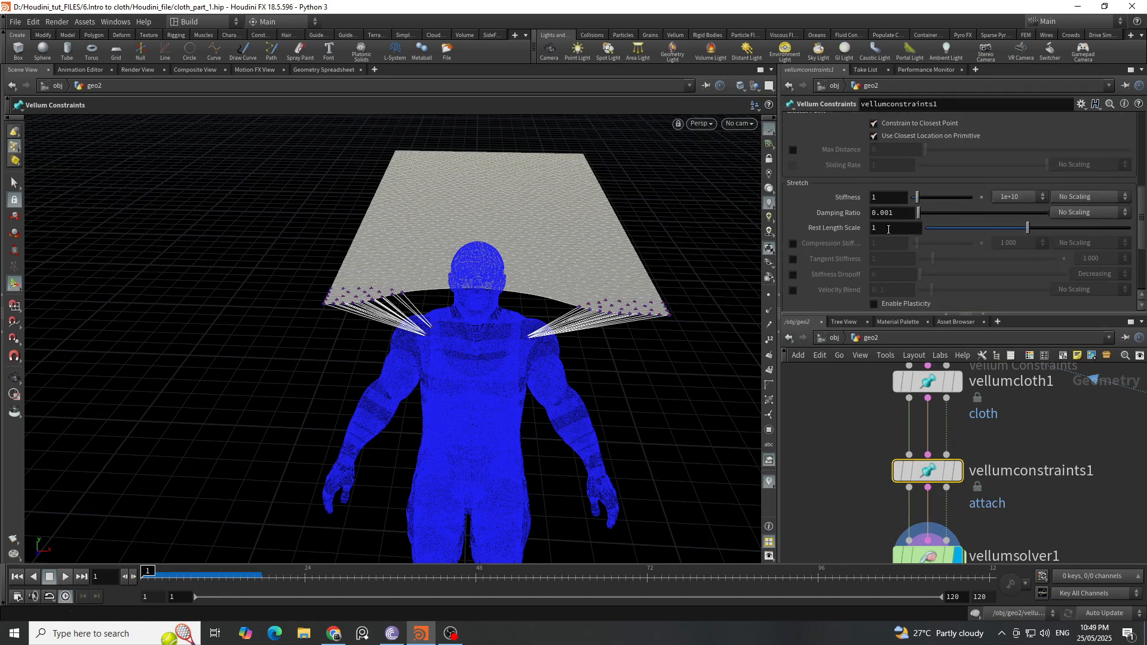
pyautogui.click(896, 229)
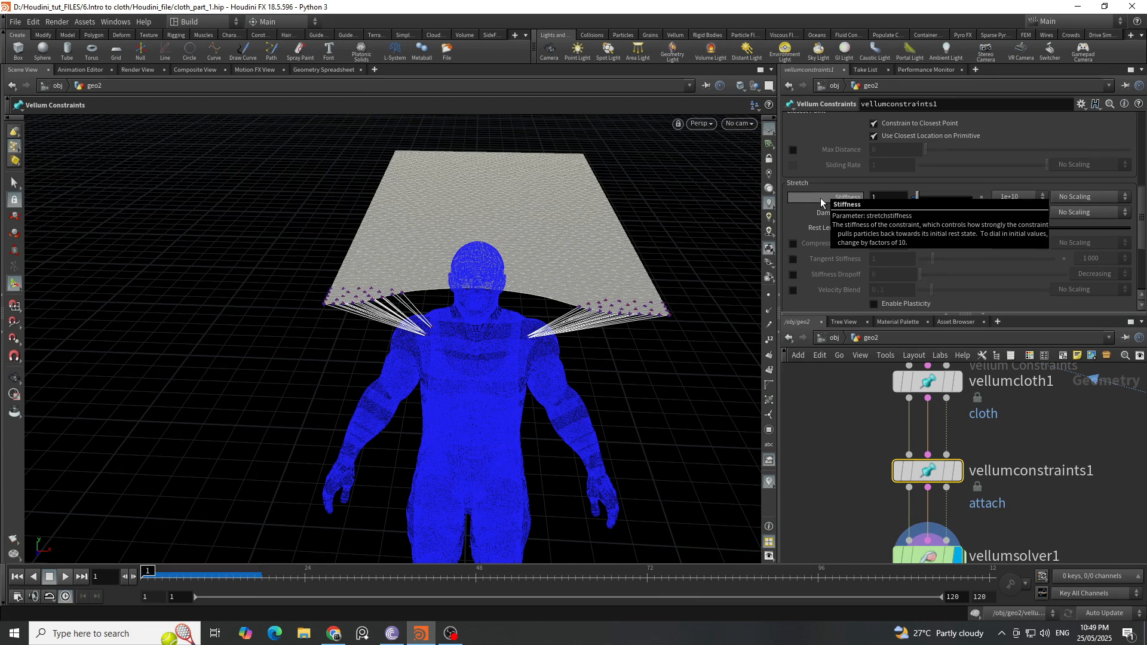
pyautogui.write('.9')
pyautogui.press('Return')
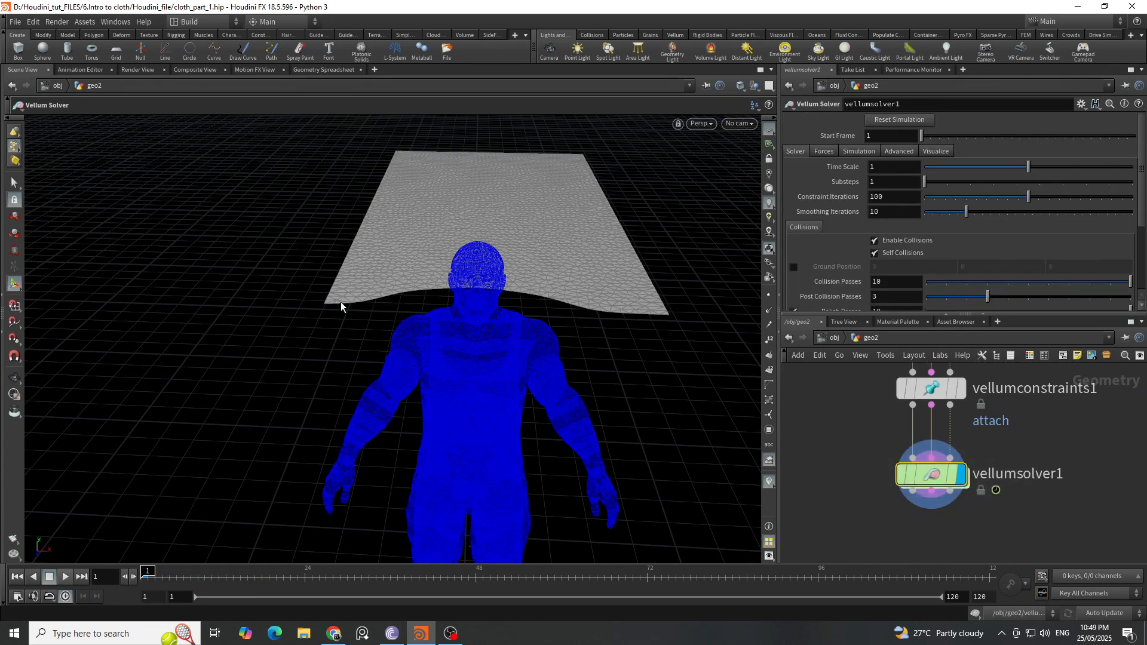
pyautogui.click(67, 580)
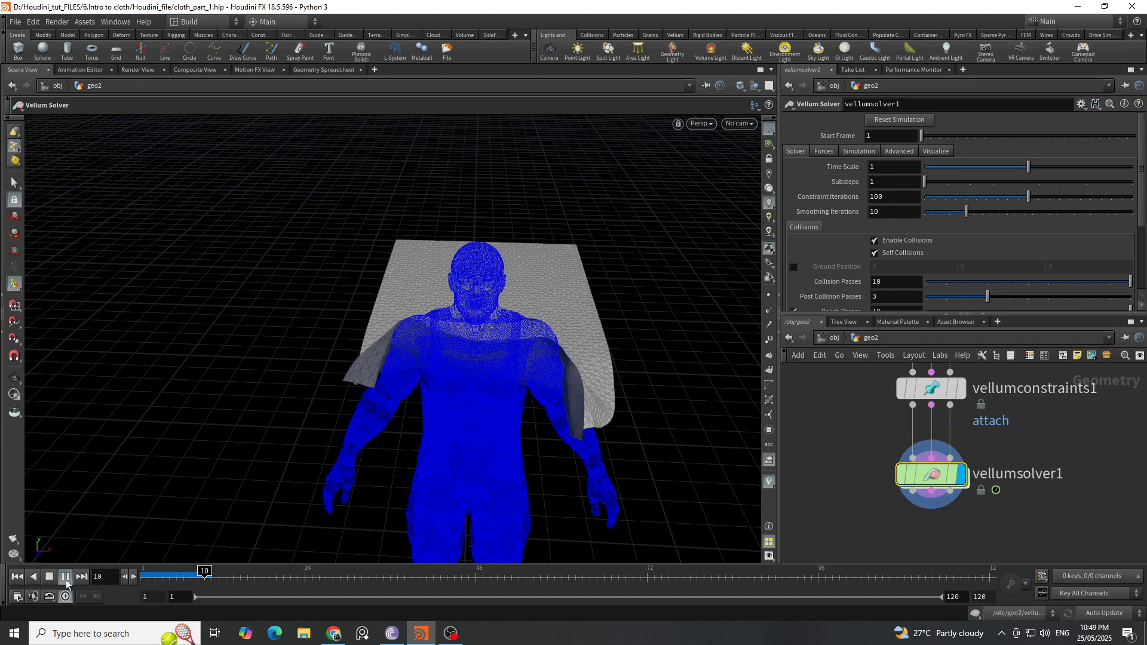
pyautogui.click(17, 579)
# Set the attach constraint's Rest Length Scale to 0.1 and play the simulation again.
pyautogui.click(931, 389)
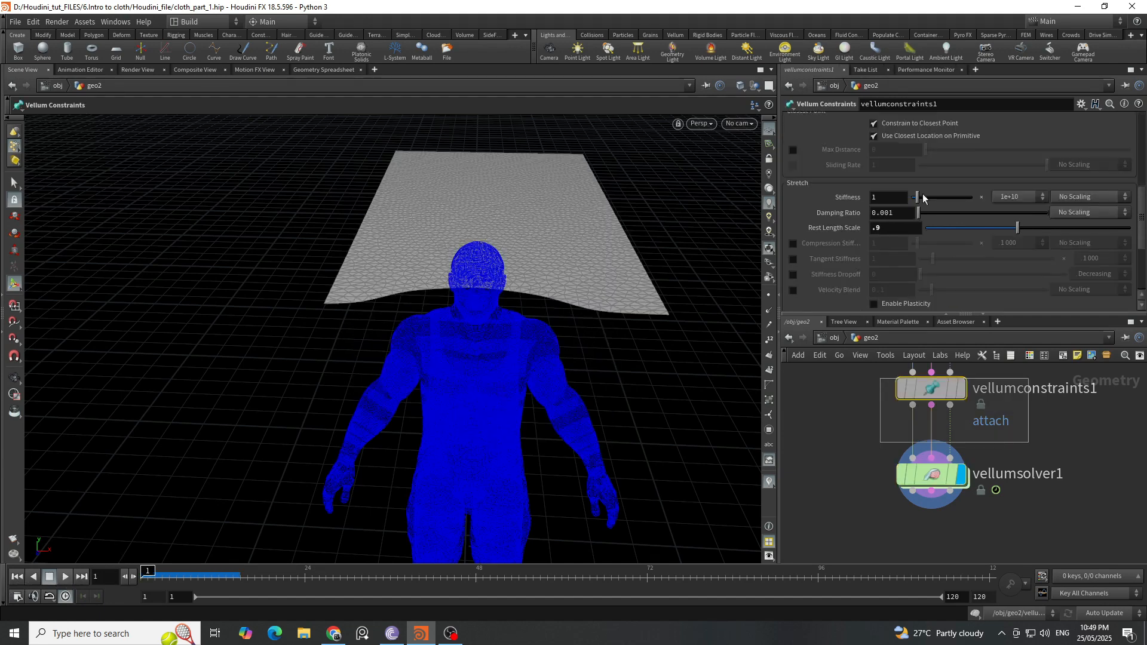
pyautogui.write('1')
pyautogui.press('Return')
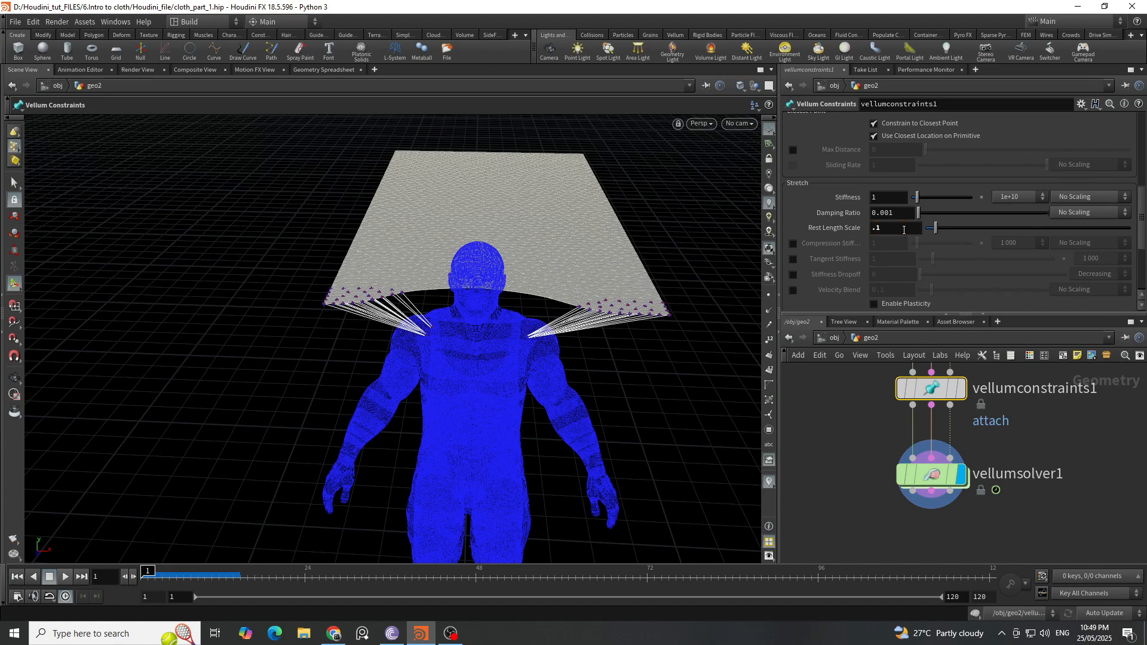
pyautogui.click(69, 576)
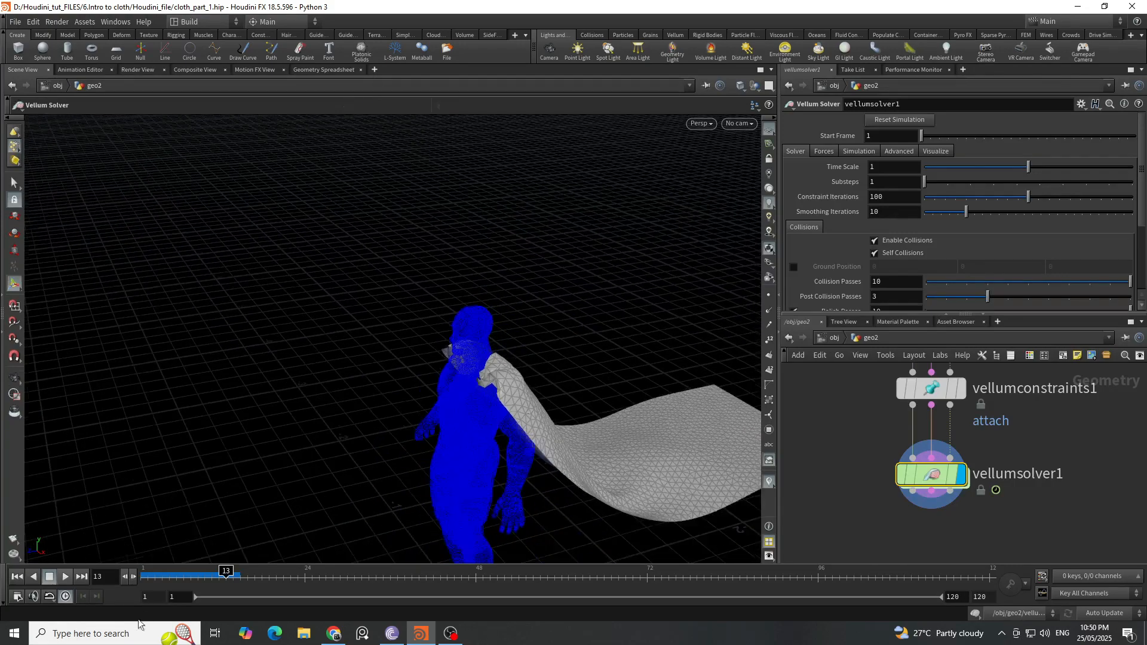
# Rewind to the first frame and set the attach constraint's Rest Length Scale to 0.3.
pyautogui.click(16, 576)
pyautogui.click(931, 388)
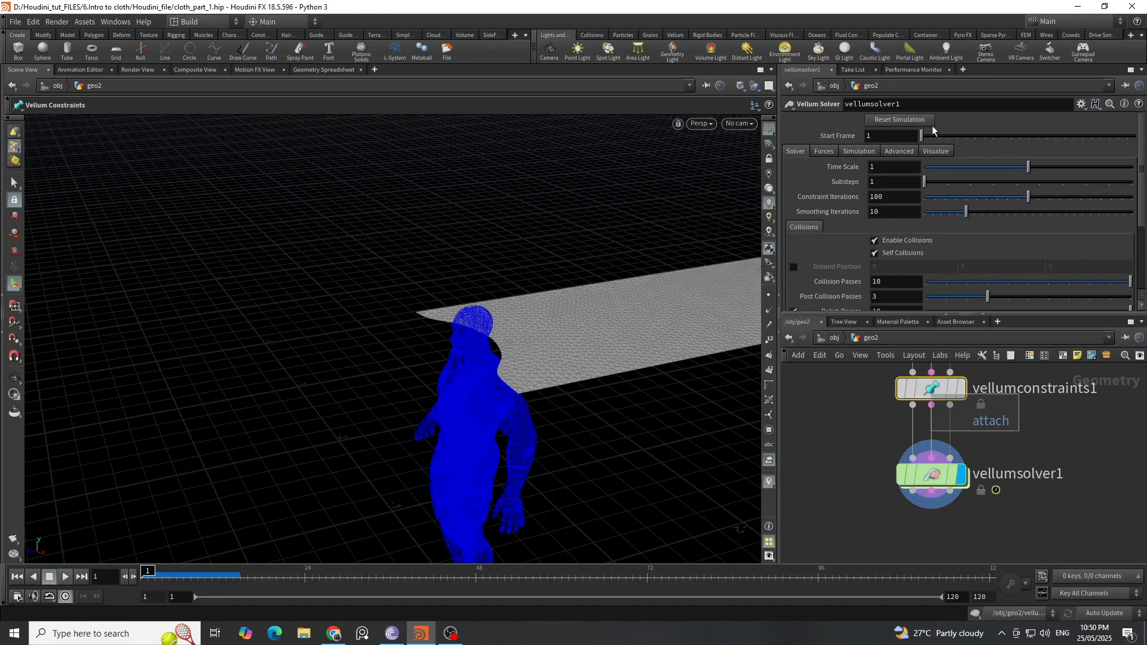
pyautogui.click(909, 233)
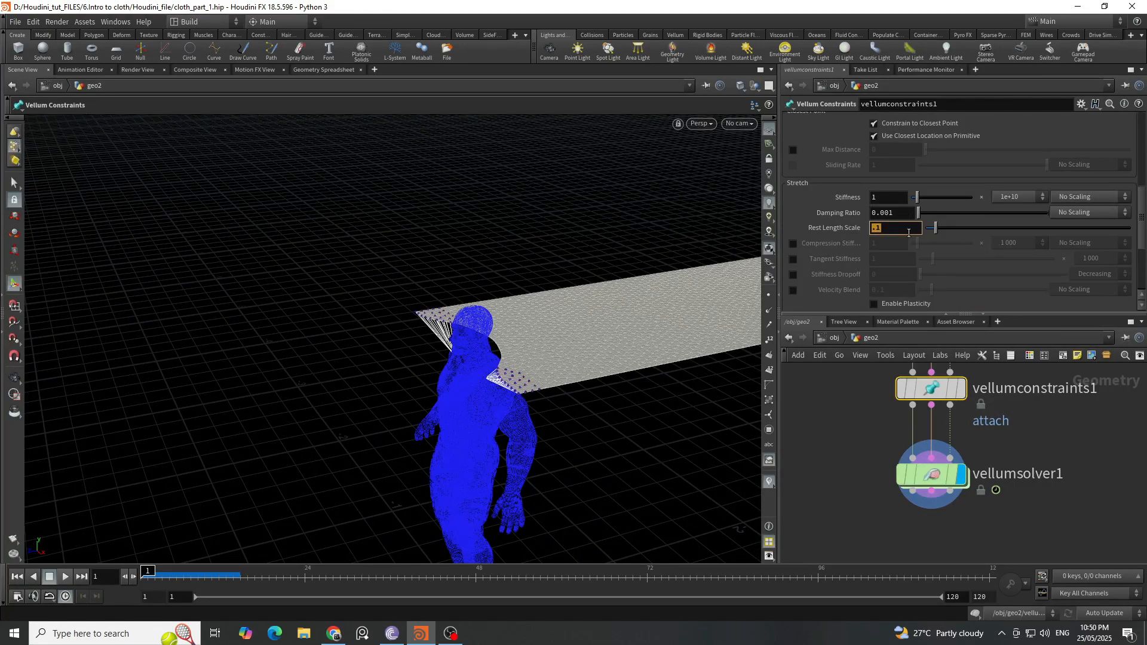
pyautogui.write('.3')
pyautogui.press('Return')
pyautogui.scroll(-6, 1010, 463)
pyautogui.scroll(5, 1014, 424)
# Set the bend stiffness multiplier of vellumcloth1 to 1e-8.
pyautogui.click(940, 388)
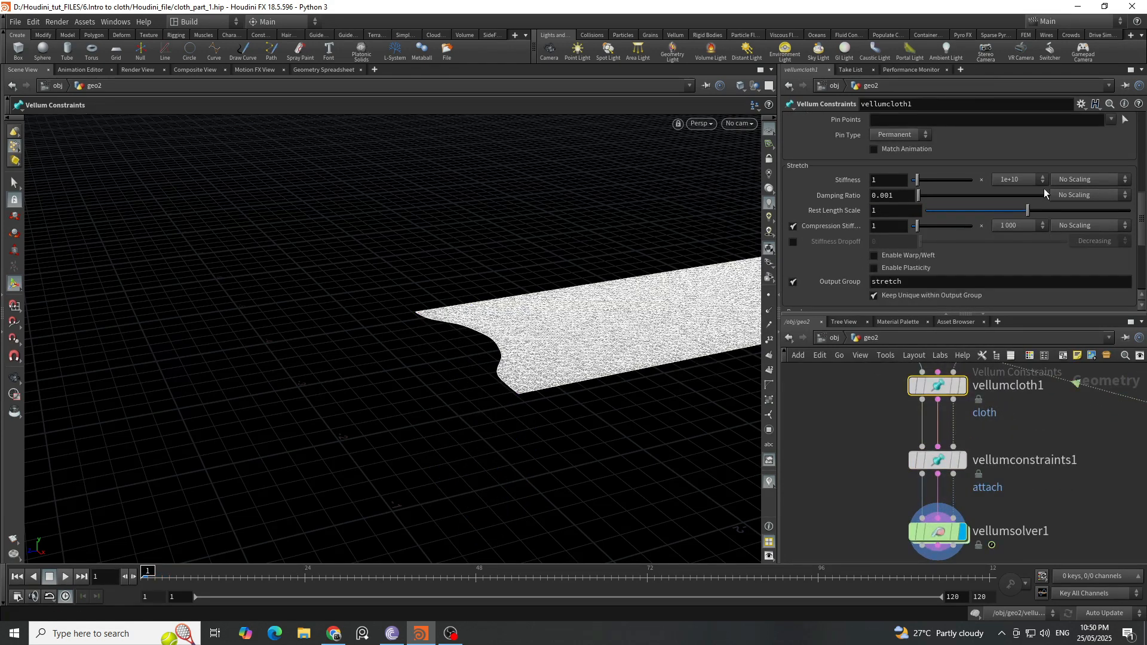
pyautogui.scroll(-5, 1009, 179)
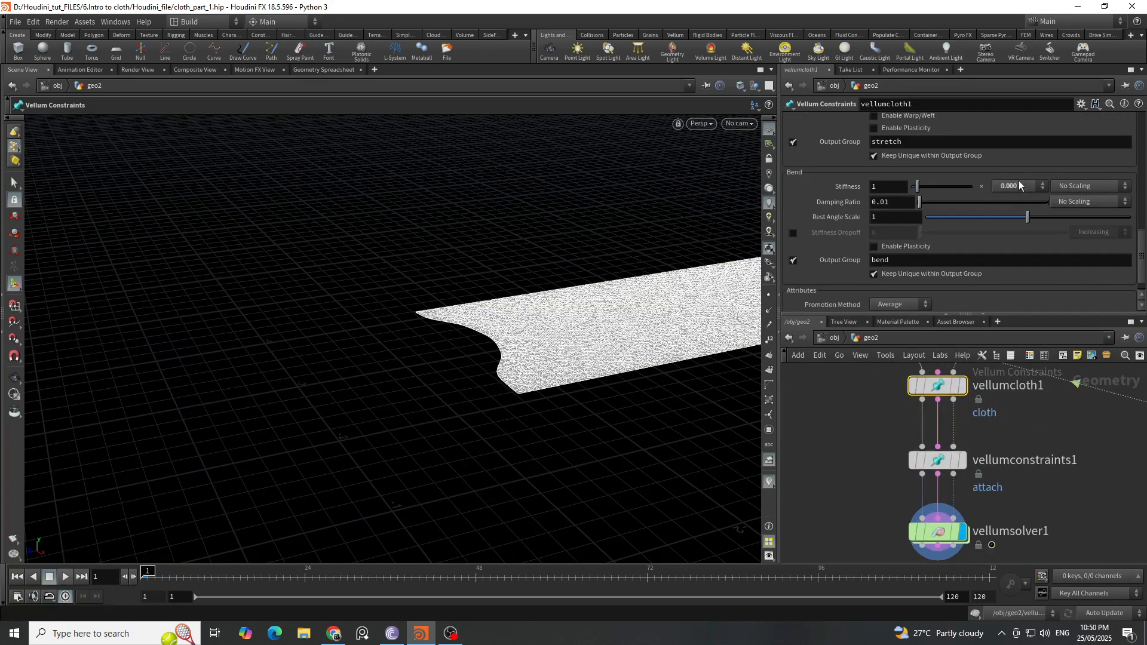
pyautogui.click(1020, 185)
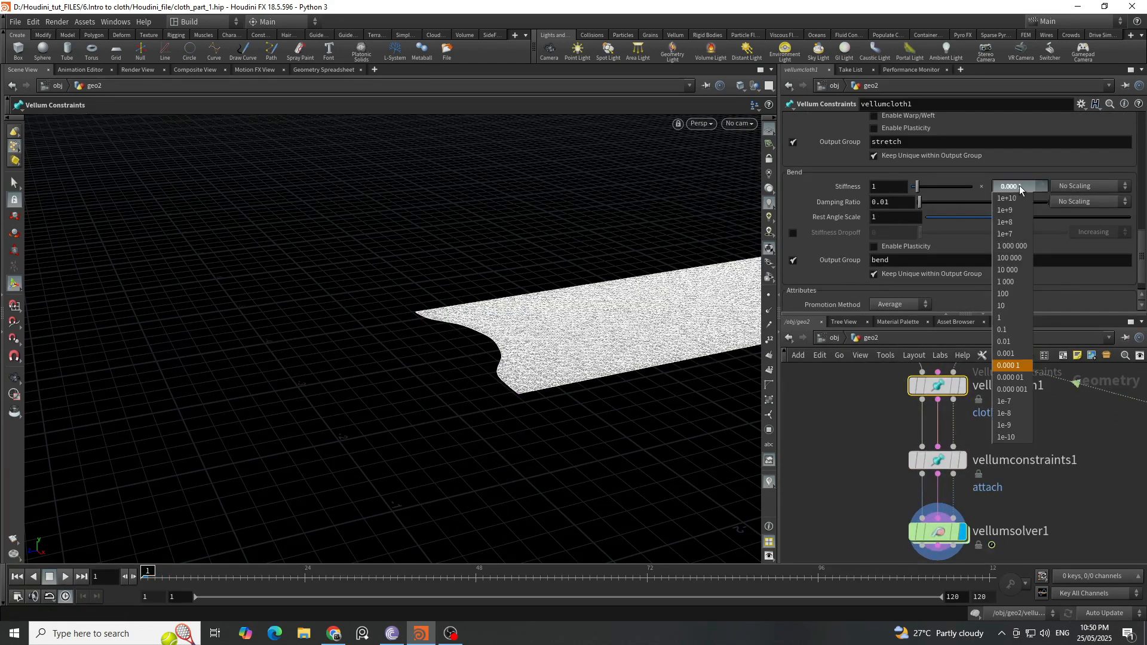
pyautogui.click(1017, 414)
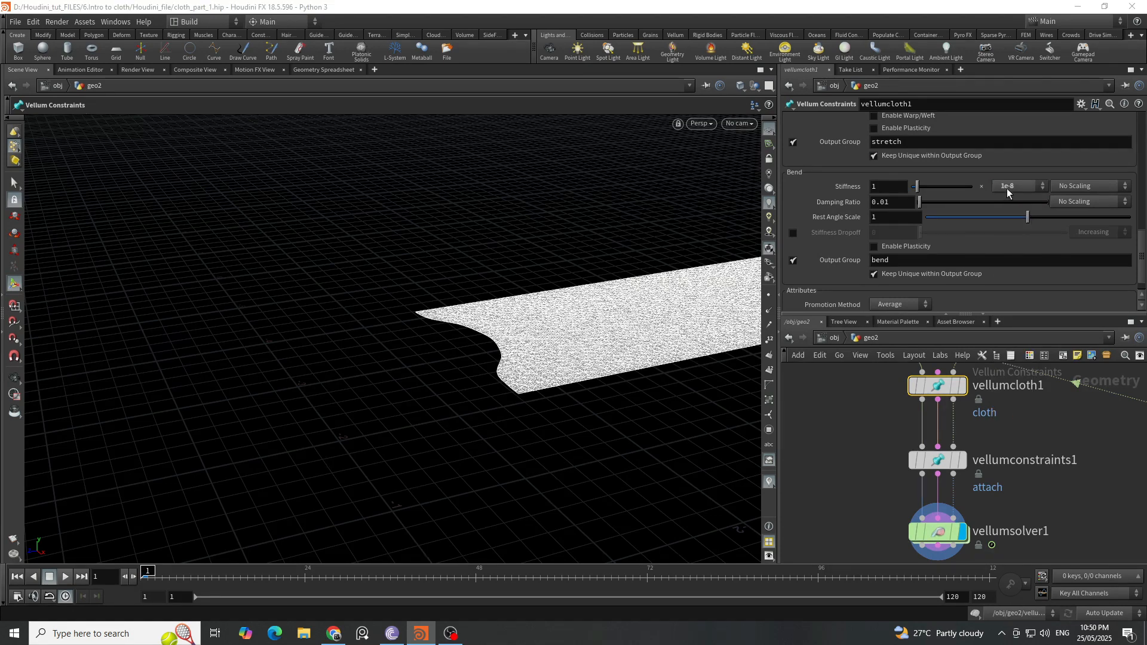
pyautogui.scroll(-1, 977, 395)
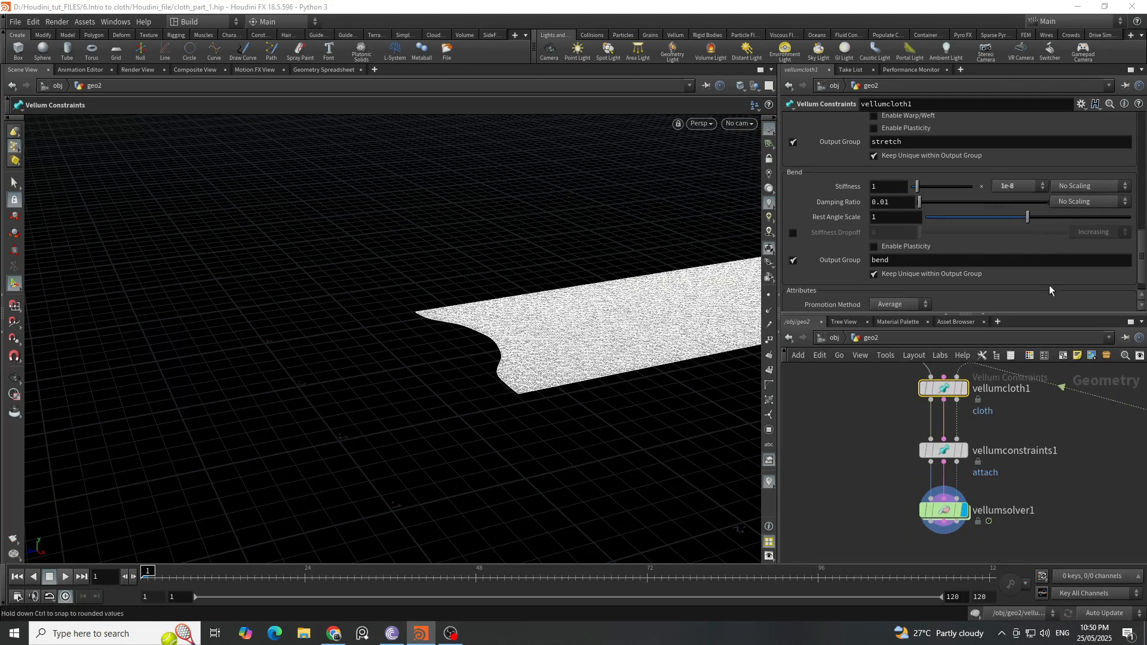
# Raise the simulation Cache Memory of vellumsolver1 to 500000 MB.
pyautogui.click(943, 511)
pyautogui.moveTo(1039, 507); pyautogui.dragTo(1049, 420, button='middle')
pyautogui.scroll(2, 957, 469)
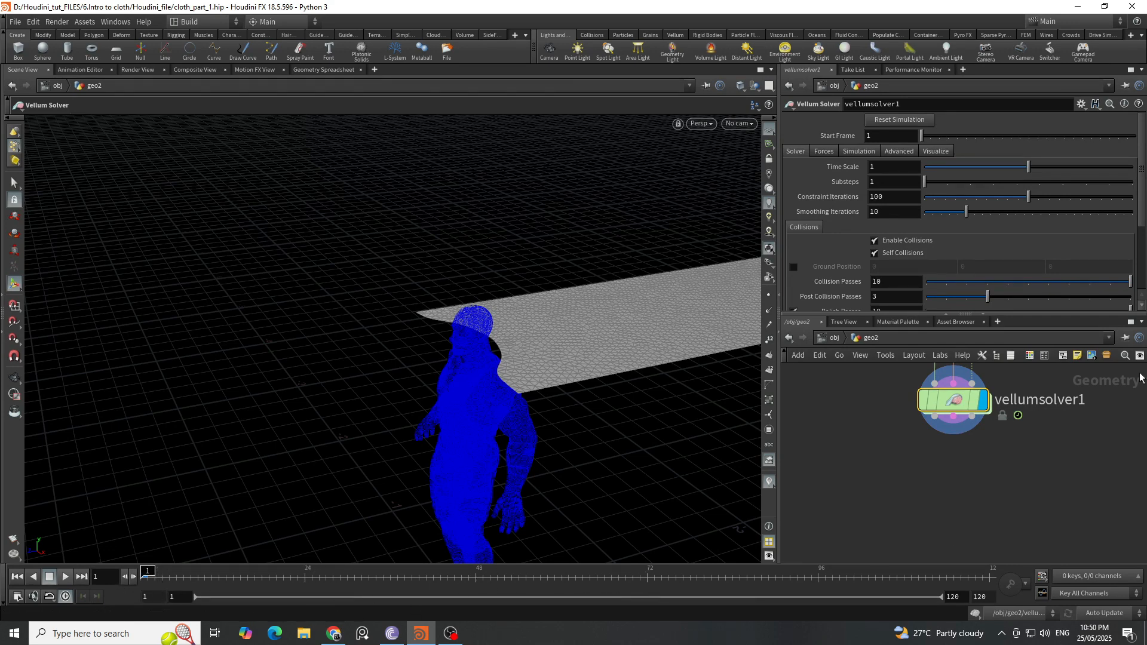
pyautogui.click(860, 151)
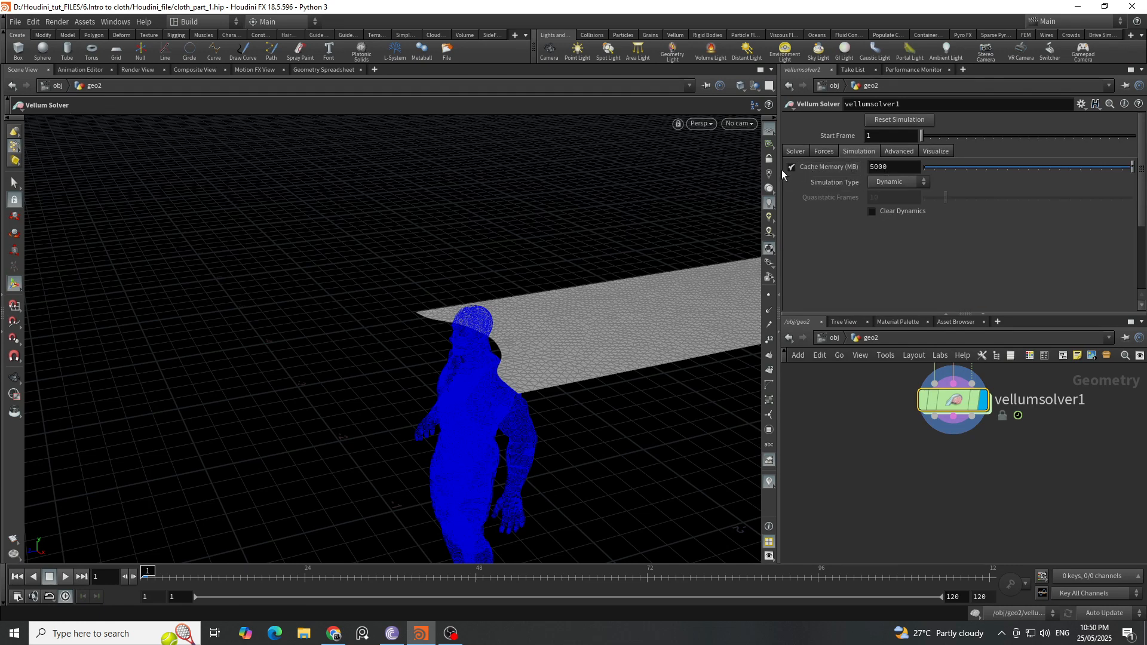
pyautogui.click(912, 168)
pyautogui.write('00')
pyautogui.press('Return')
pyautogui.doubleClick(893, 167)
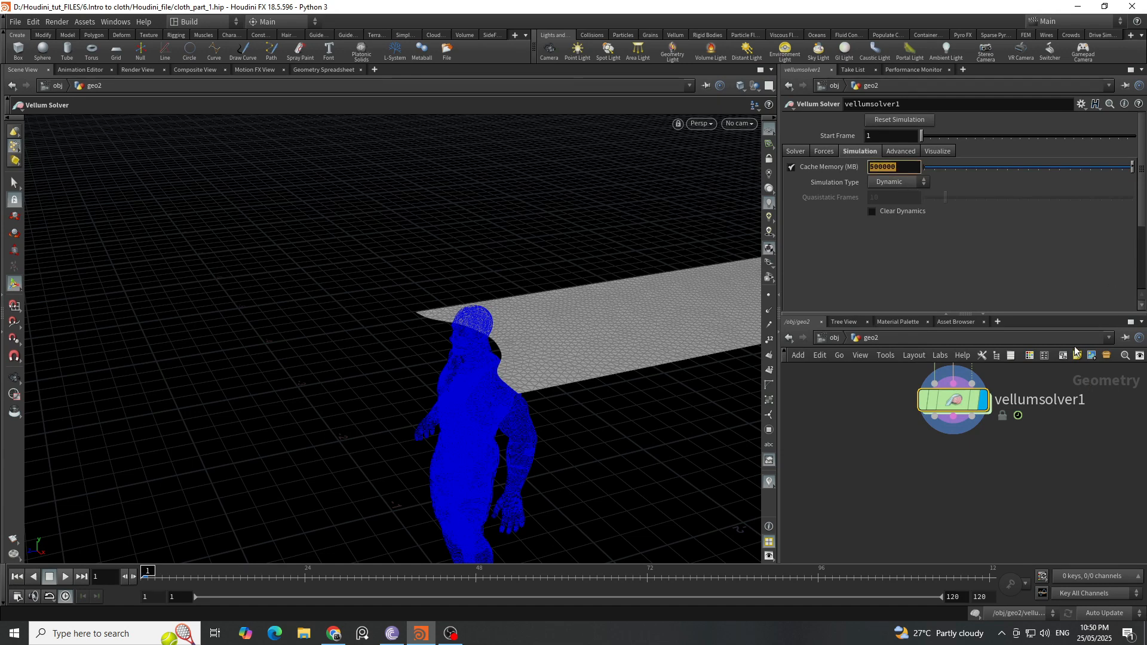
pyautogui.click(996, 469)
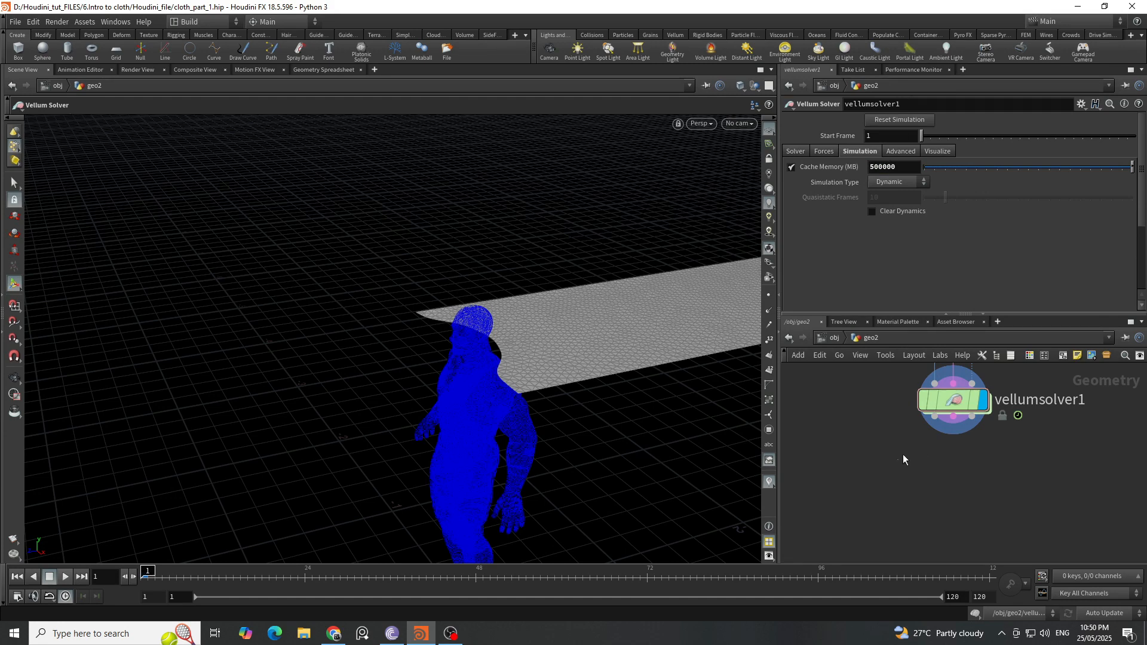
# Set the Substeps of vellumsolver1 to 2.
pyautogui.click(947, 402)
pyautogui.click(795, 151)
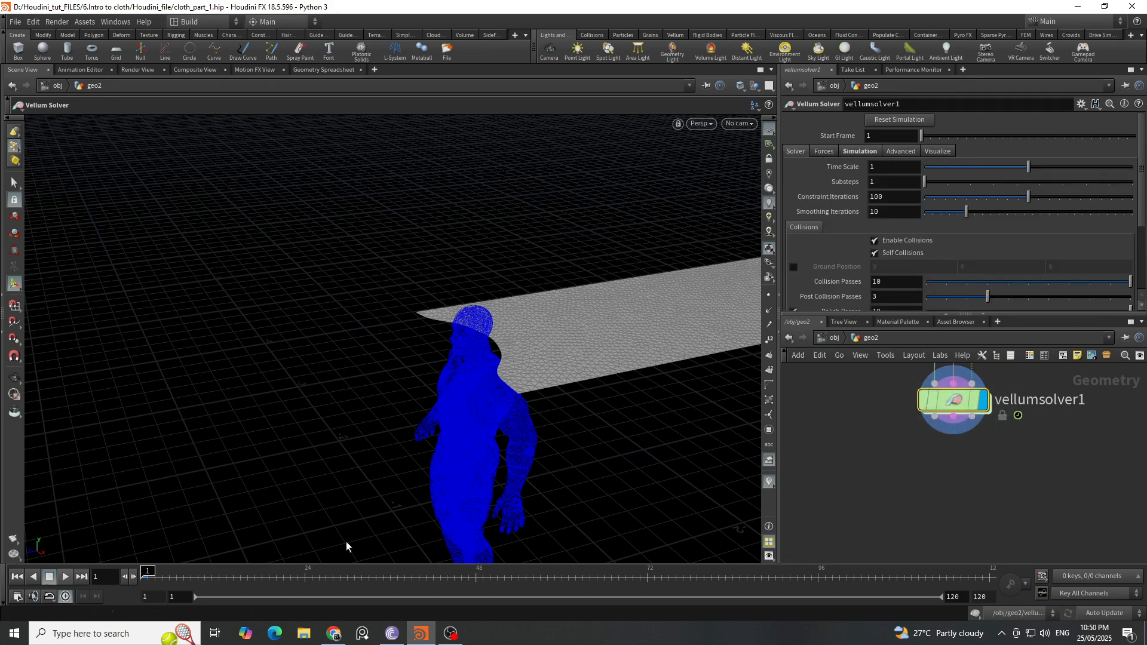
pyautogui.click(894, 185)
pyautogui.write('2')
pyautogui.press('Return')
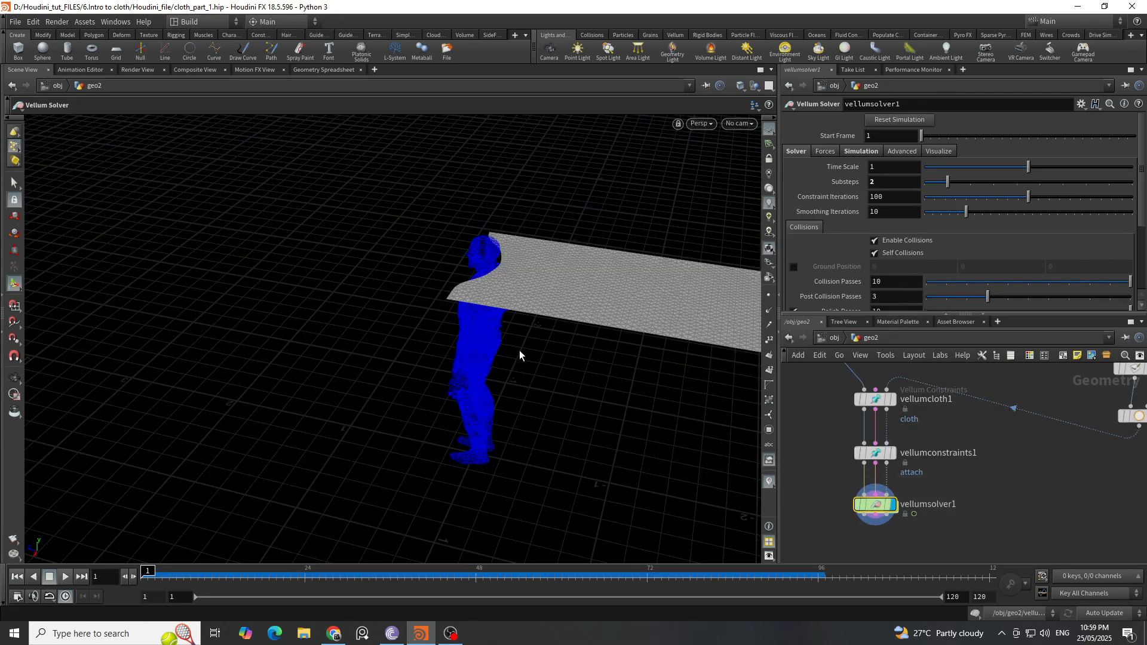
# Scrub through the cached simulation, examine the cape's drape and shoulder attachment from several angles, and return to frame 1.
pyautogui.moveTo(492, 364); pyautogui.dragTo(469, 355)
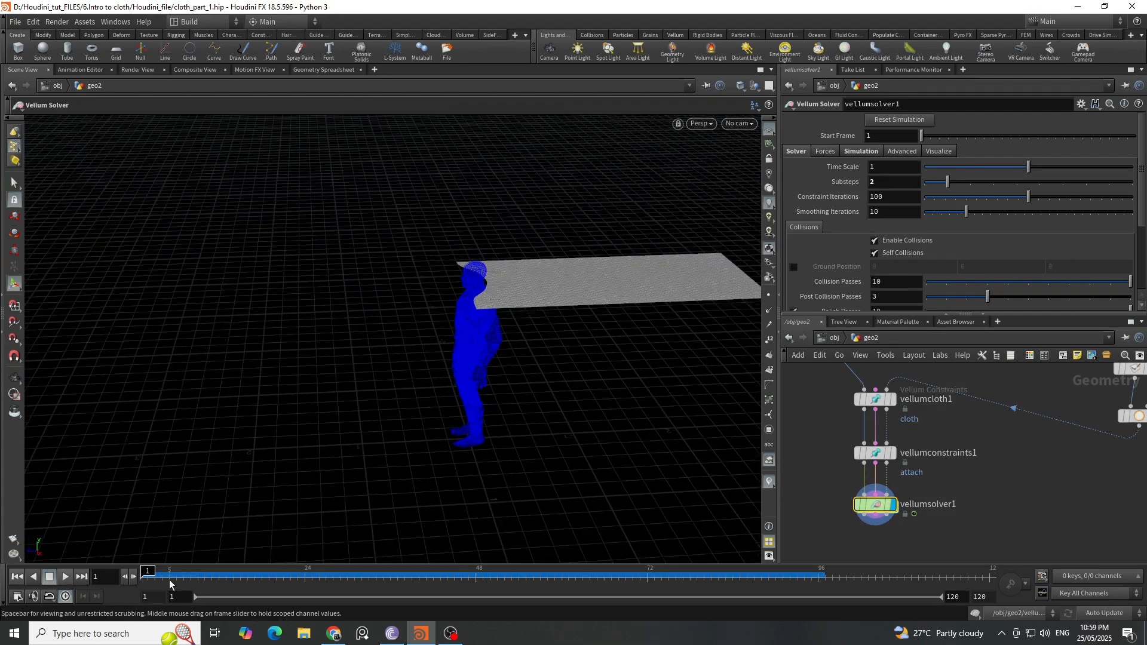
pyautogui.moveTo(158, 580); pyautogui.dragTo(590, 579)
pyautogui.press('Escape')
pyautogui.moveTo(554, 409); pyautogui.dragTo(461, 402)
pyautogui.moveTo(598, 585); pyautogui.dragTo(725, 579)
pyautogui.keyDown('alt'); pyautogui.moveTo(478, 269); pyautogui.dragTo(371, 218, button='right'); pyautogui.keyUp('alt')
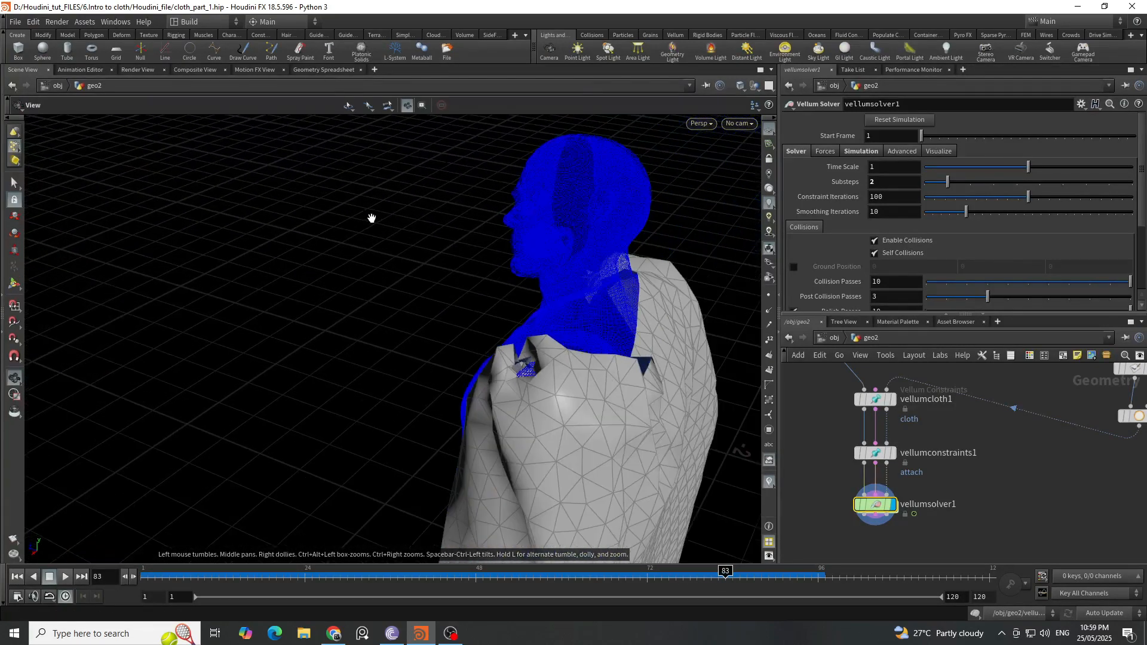
pyautogui.keyDown('alt'); pyautogui.moveTo(372, 219); pyautogui.dragTo(376, 294); pyautogui.keyUp('alt')
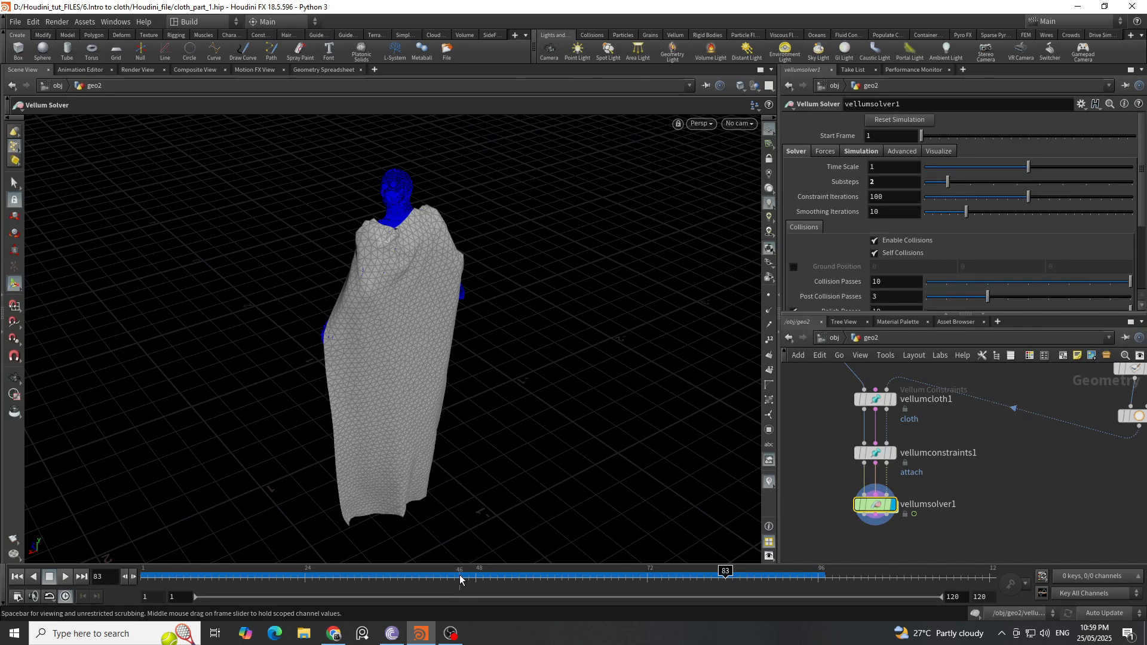
pyautogui.moveTo(463, 577); pyautogui.dragTo(77, 587)
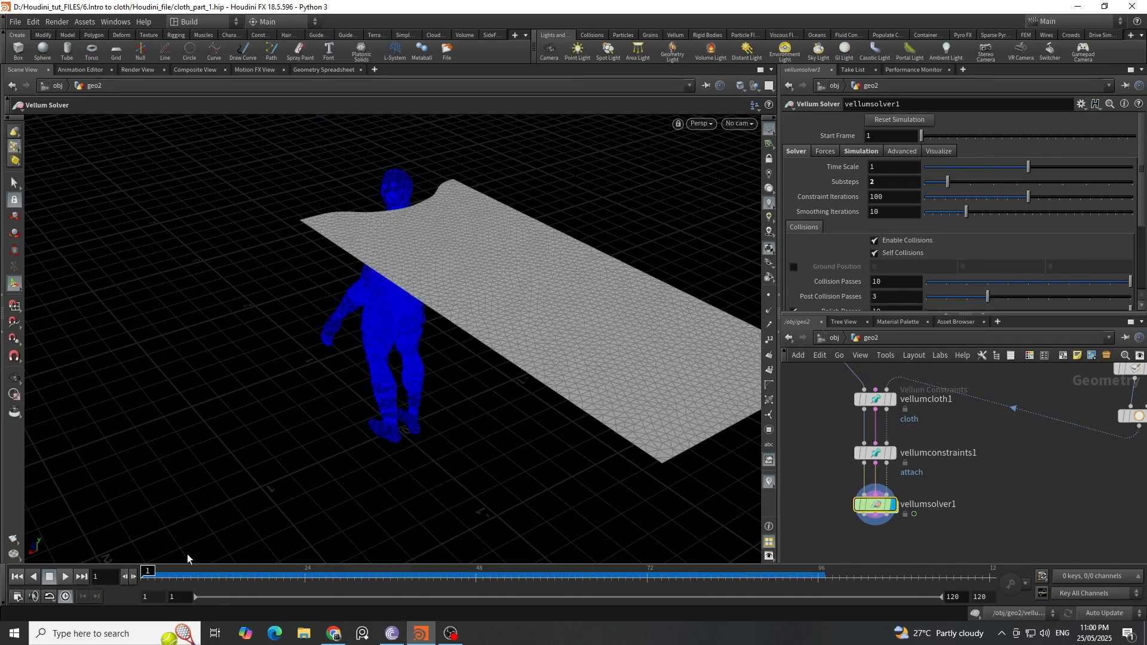
# Set the bend Stiffness of vellumcloth1 to 0.1 with the 1e-9 multiplier.
pyautogui.click(875, 399)
pyautogui.scroll(-5, 1032, 235)
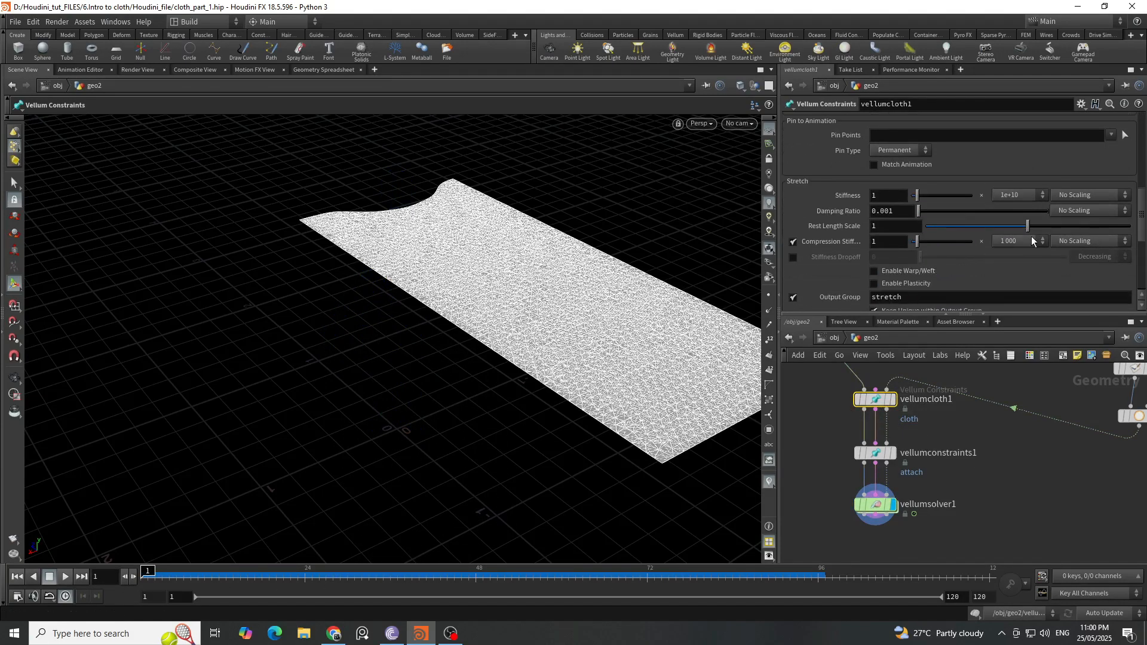
pyautogui.click(1020, 196)
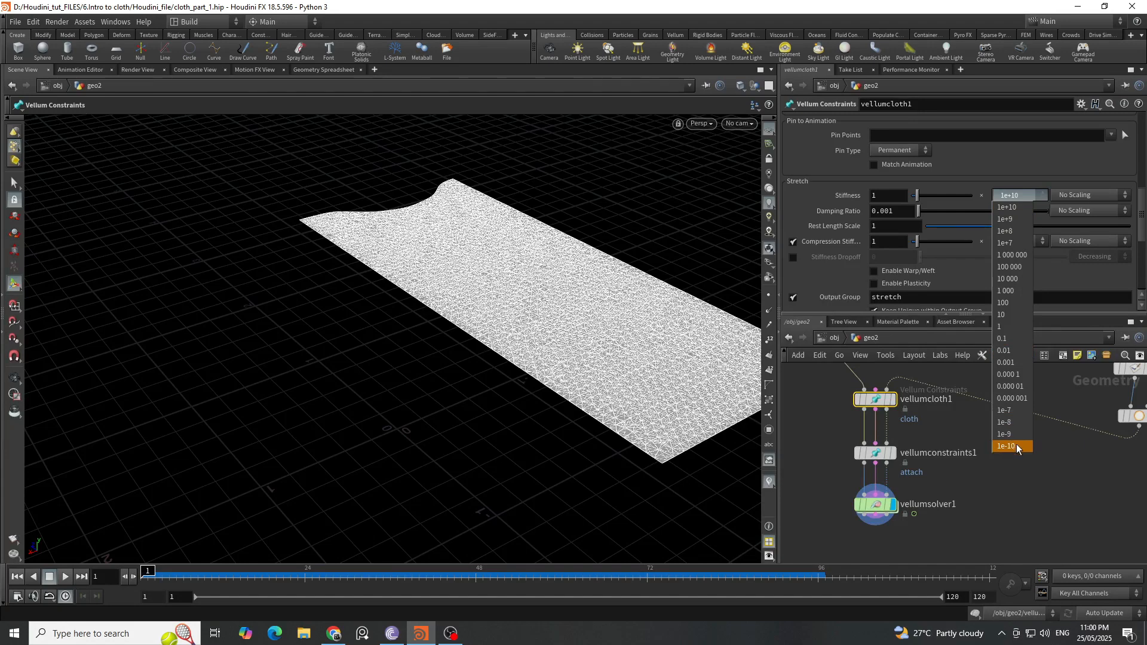
pyautogui.click(1091, 447)
pyautogui.scroll(-5, 1037, 250)
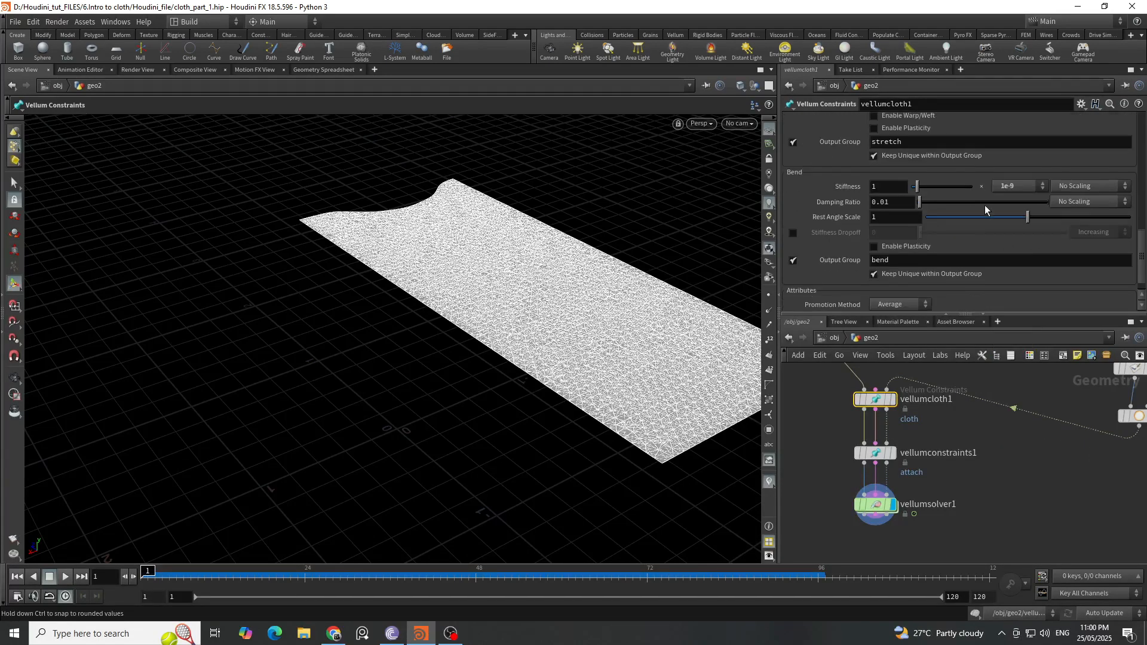
pyautogui.click(1020, 185)
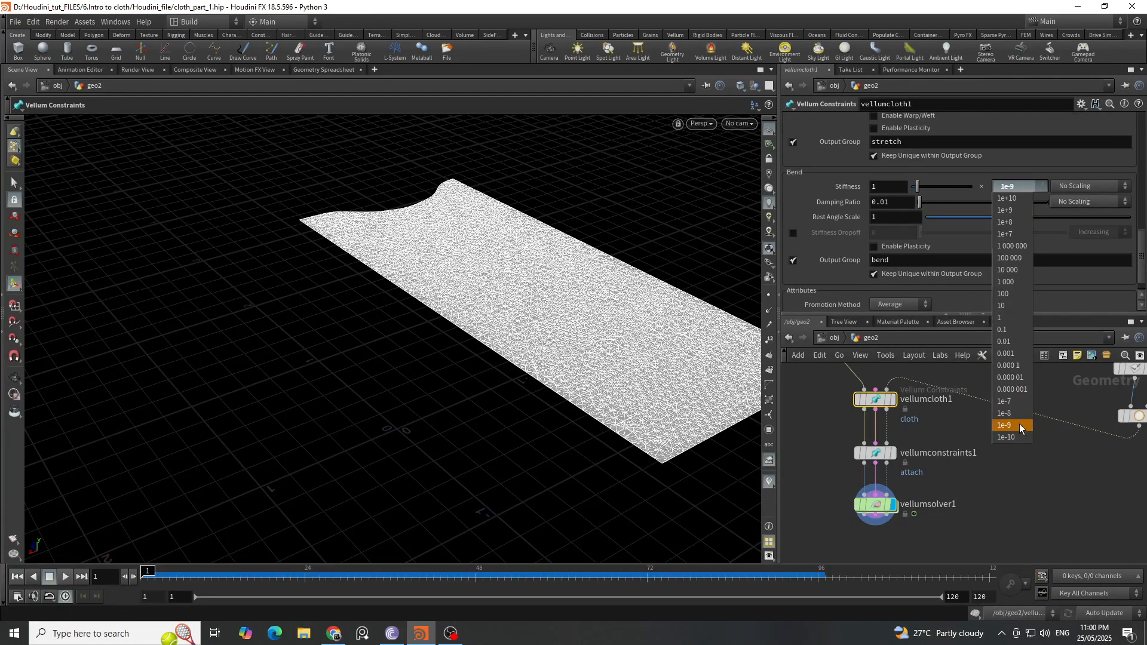
pyautogui.click(1020, 427)
pyautogui.click(892, 187)
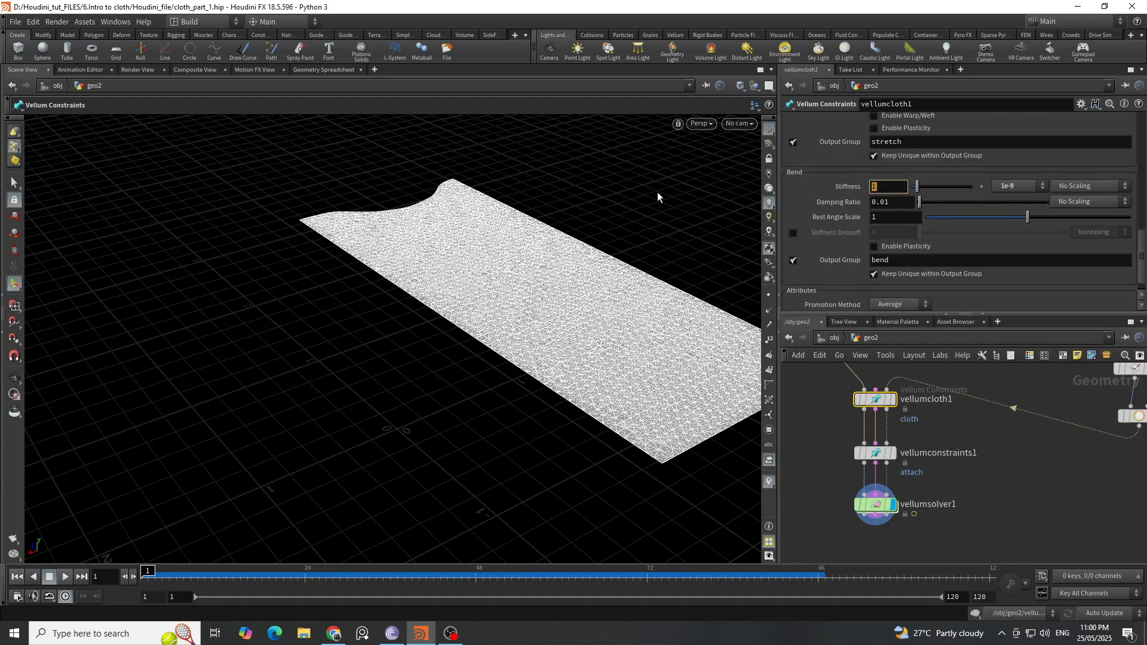
pyautogui.write('.1')
pyautogui.press('Return')
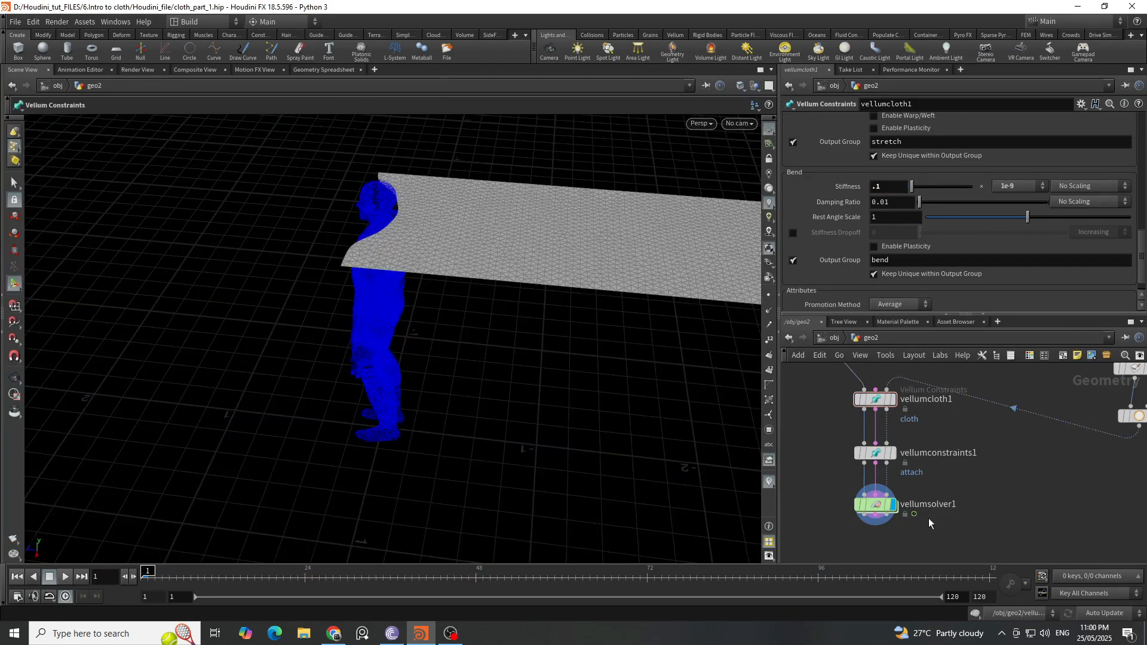
# Display the cape's remesh1 node and set its Target Size to 0.03.
pyautogui.scroll(-3, 956, 466)
pyautogui.moveTo(969, 427); pyautogui.dragTo(1002, 531, button='middle')
pyautogui.scroll(5, 959, 441)
pyautogui.click(919, 498)
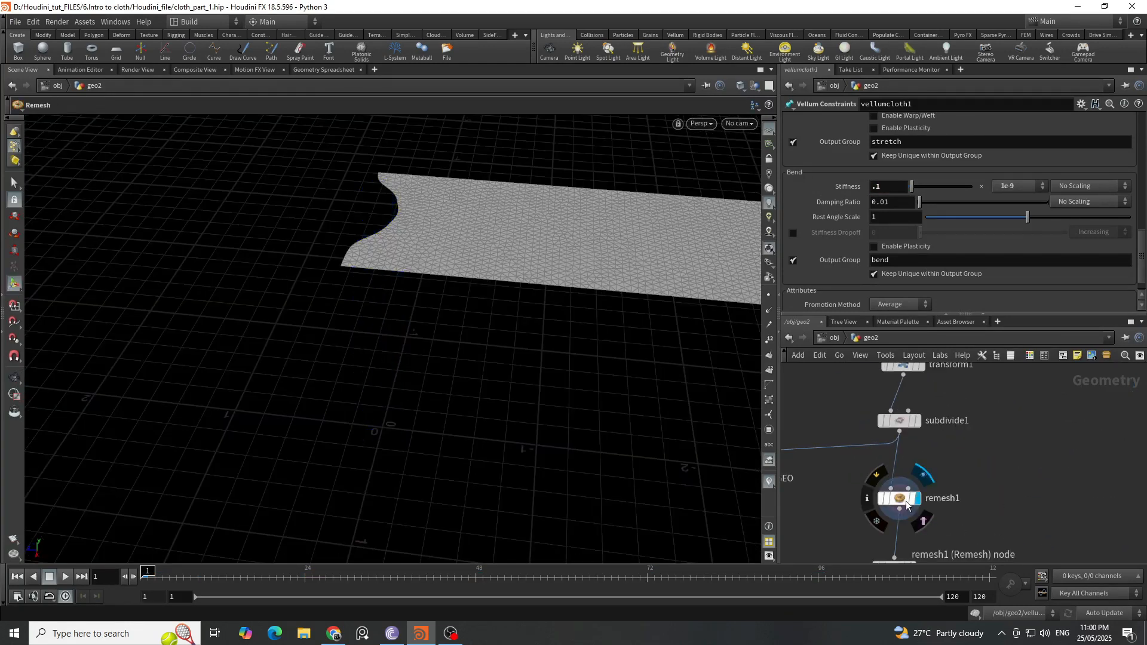
pyautogui.keyDown('alt'); pyautogui.moveTo(654, 389); pyautogui.dragTo(547, 285); pyautogui.keyUp('alt')
pyautogui.keyDown('alt'); pyautogui.moveTo(547, 285); pyautogui.dragTo(550, 352, button='middle'); pyautogui.keyUp('alt')
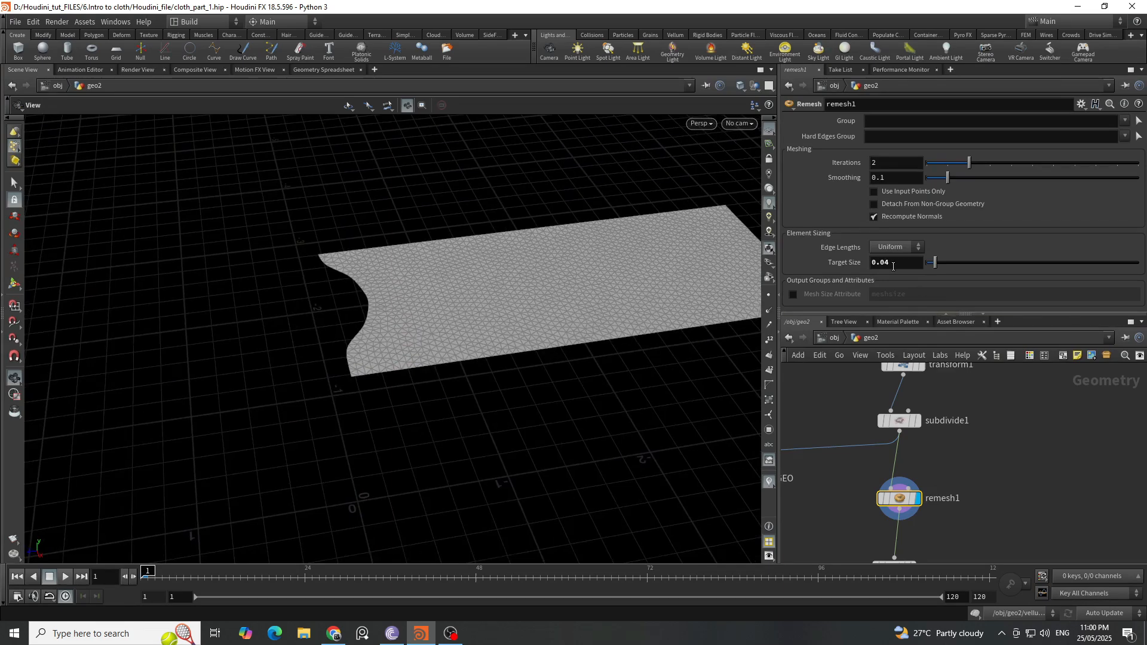
pyautogui.moveTo(885, 265); pyautogui.dragTo(897, 269)
pyautogui.press('Return')
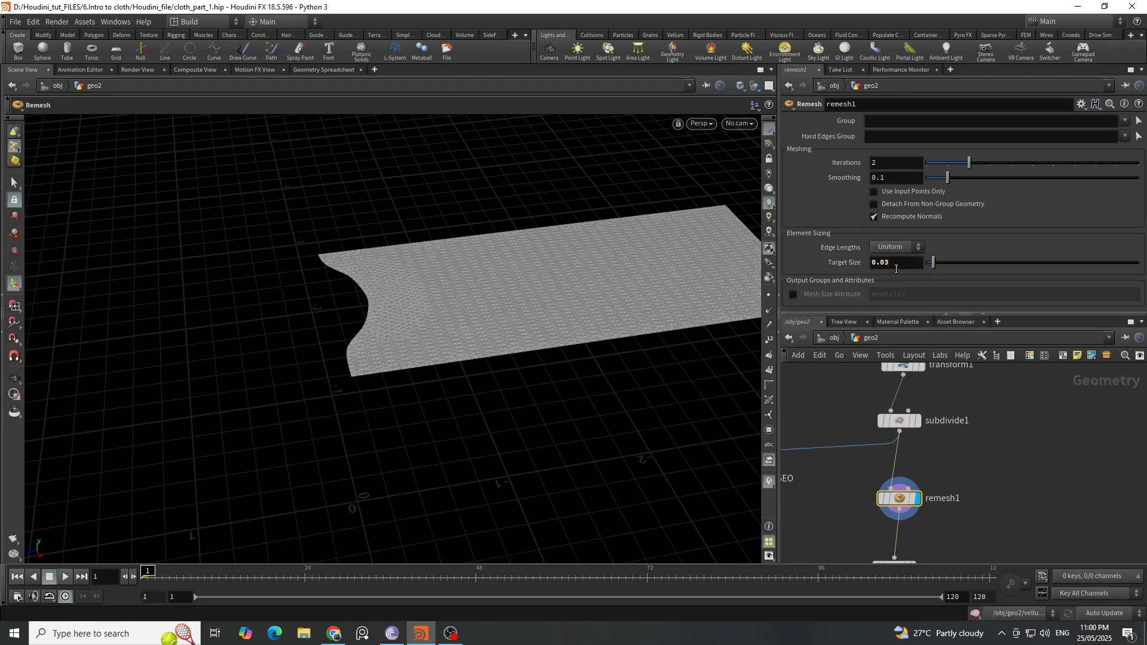
# Raise the Smoothing of remesh1 to 0.206 and inspect the cape mesh.
pyautogui.scroll(3, 502, 281)
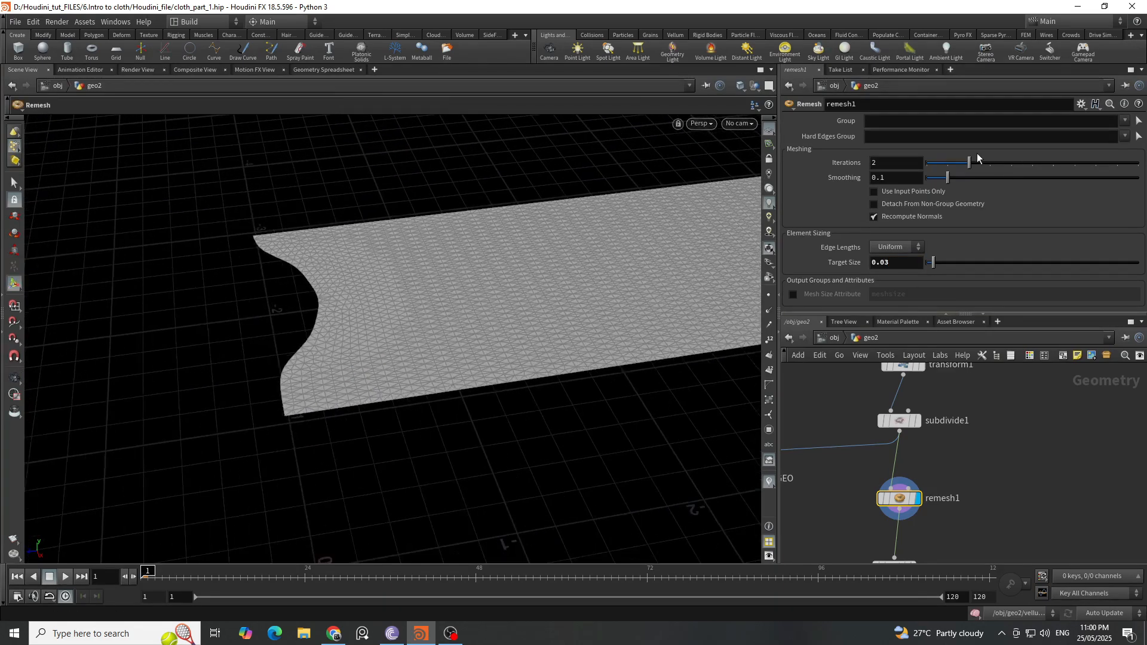
pyautogui.moveTo(946, 180); pyautogui.dragTo(972, 181)
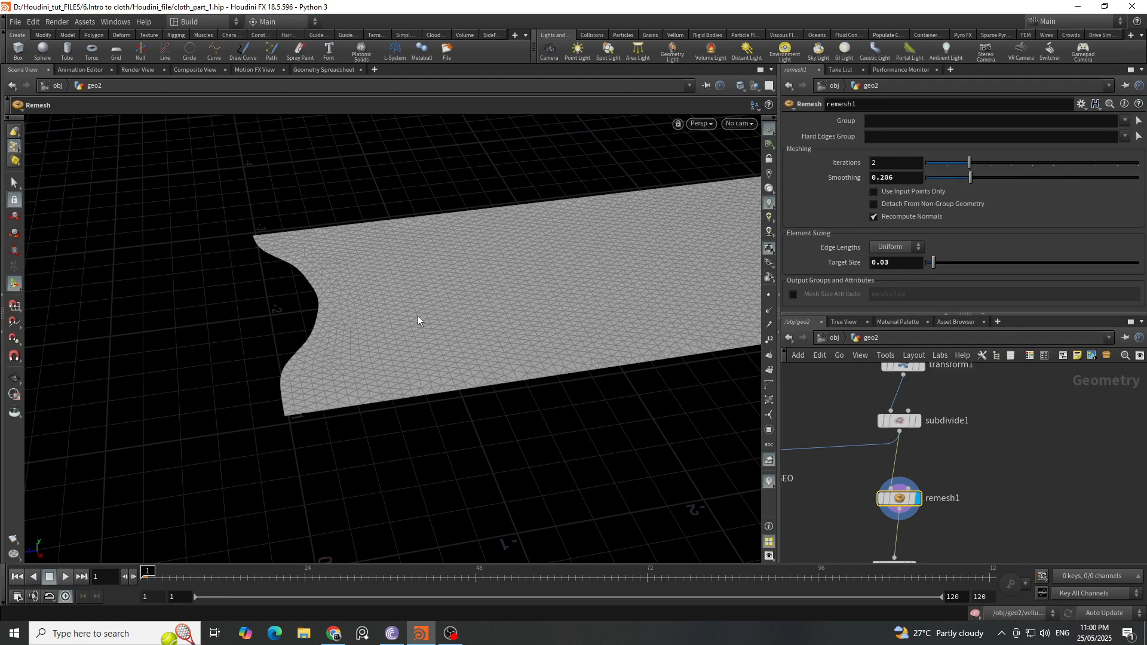
pyautogui.moveTo(418, 320); pyautogui.dragTo(496, 346)
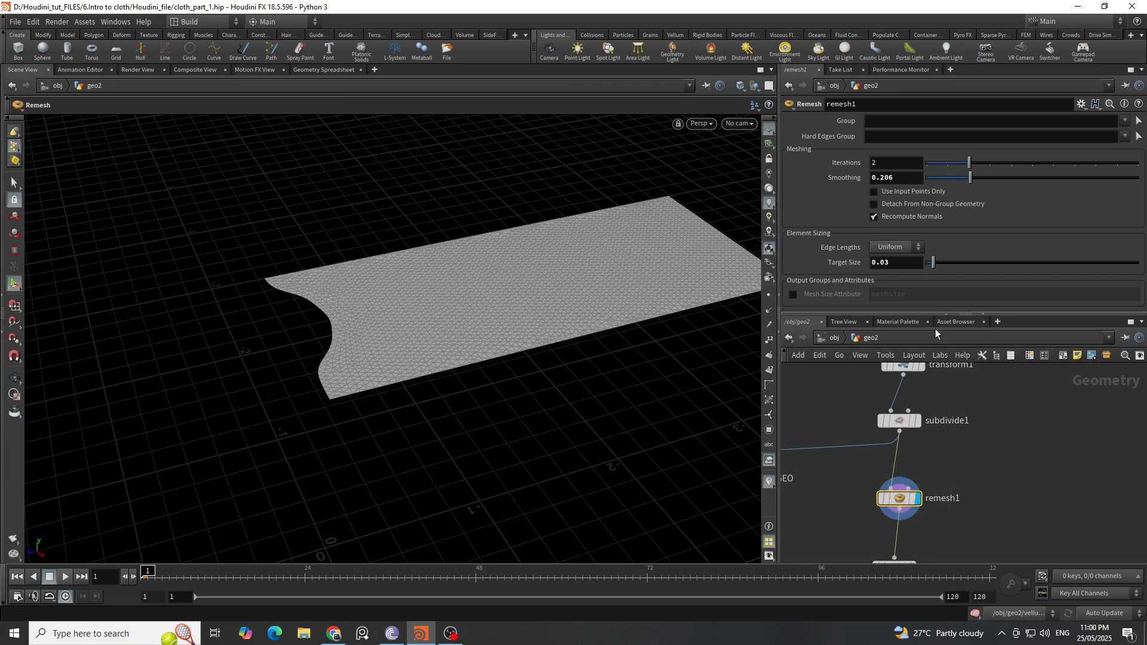
# Try a finer remesh with Target Size 0.02 and Smoothing reduced to 0.059.
pyautogui.moveTo(884, 269); pyautogui.dragTo(889, 269)
pyautogui.write('2')
pyautogui.press('Return')
pyautogui.moveTo(960, 181); pyautogui.dragTo(941, 181)
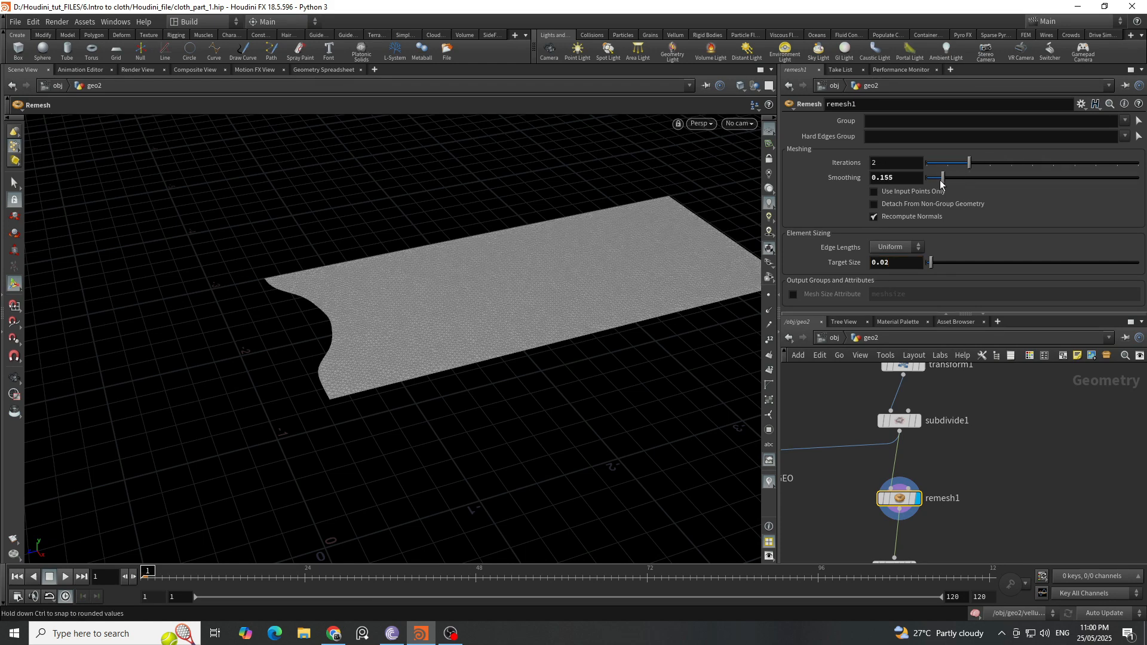
# Revert the remesh Smoothing to its default and set the Target Size to 0.025.
pyautogui.rightClick(848, 180)
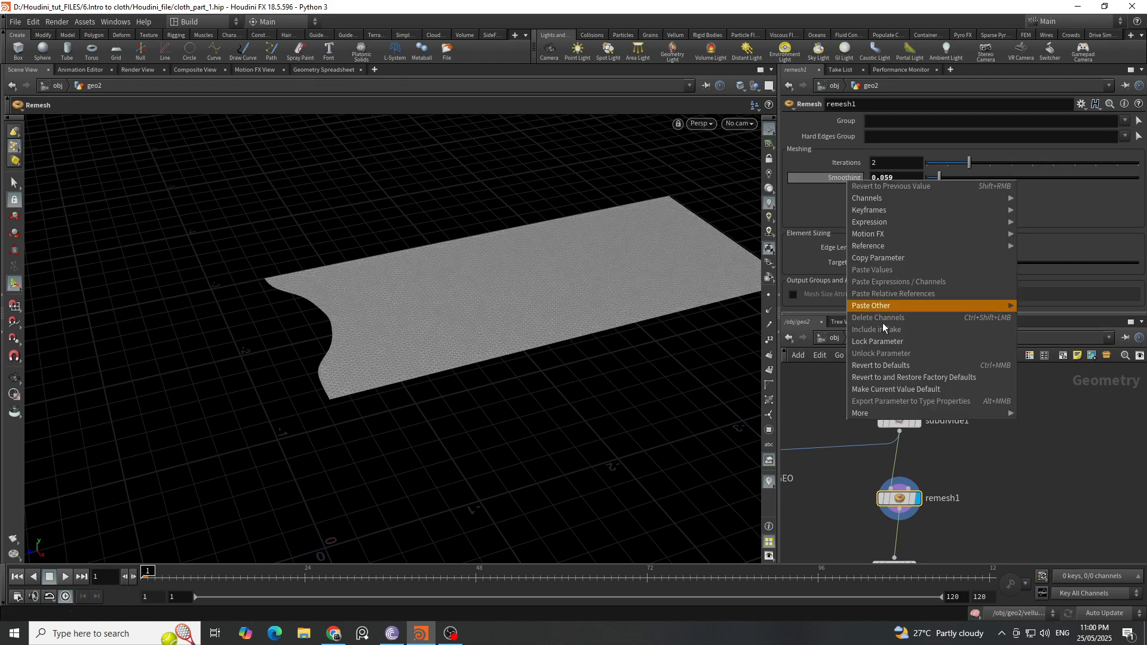
pyautogui.click(872, 367)
pyautogui.click(899, 263)
pyautogui.write('5')
pyautogui.press('Return')
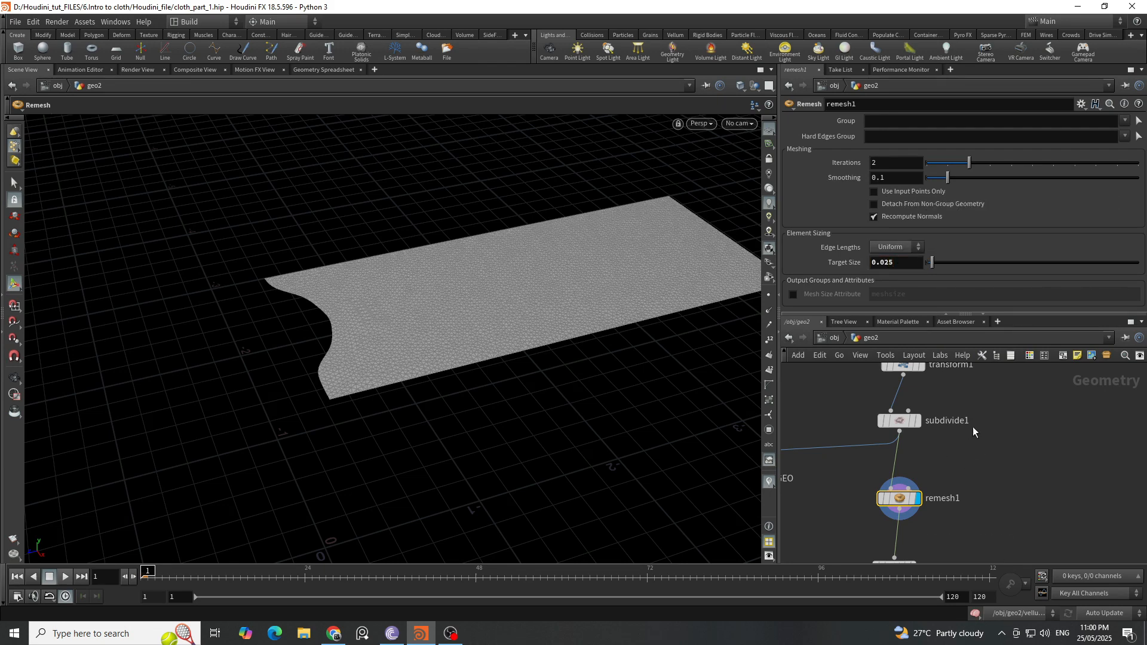
# Display the attribpaint1 node and recache its paint strokes to rebuild the shoulder mask on the remeshed cape.
pyautogui.scroll(-6, 923, 451)
pyautogui.scroll(5, 920, 452)
pyautogui.click(943, 466)
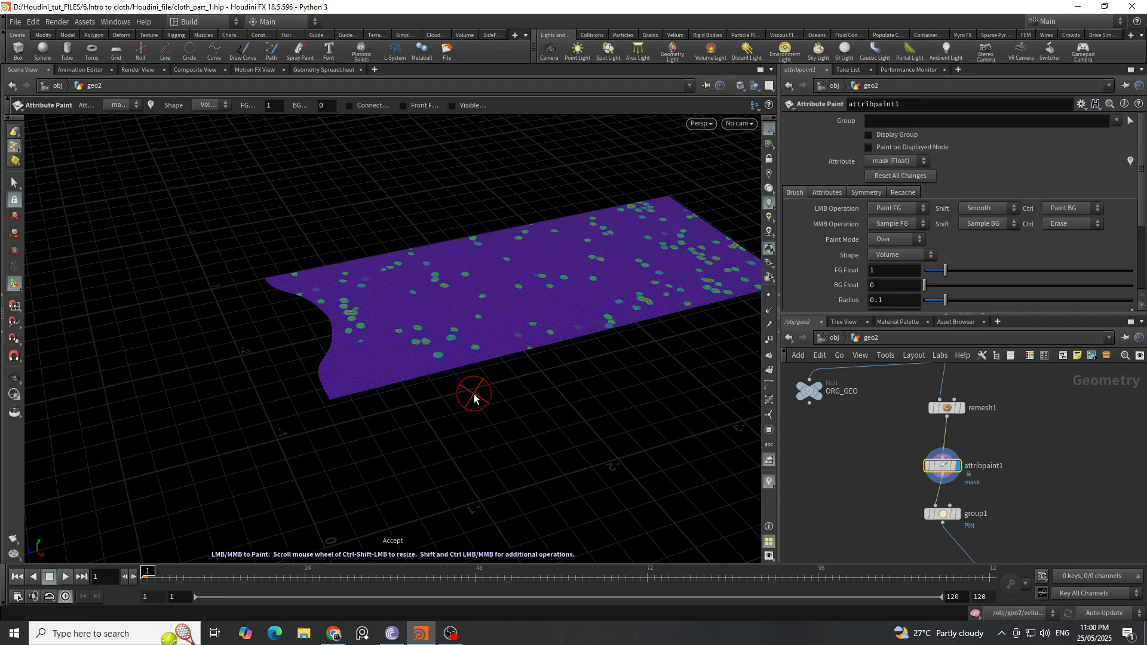
pyautogui.moveTo(475, 398)
pyautogui.keyDown('alt'); pyautogui.mouseDown()
pyautogui.moveTo(389, 366)
pyautogui.moveTo(377, 322)
pyautogui.moveTo(551, 274)
pyautogui.mouseUp(); pyautogui.keyUp('alt')
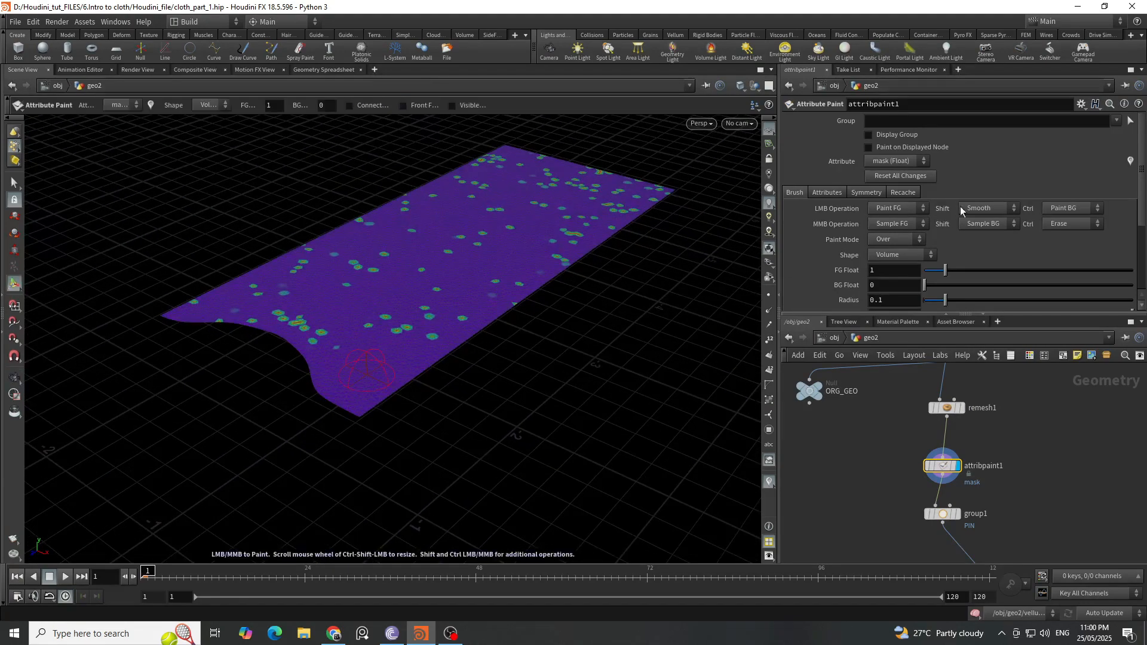
pyautogui.click(904, 192)
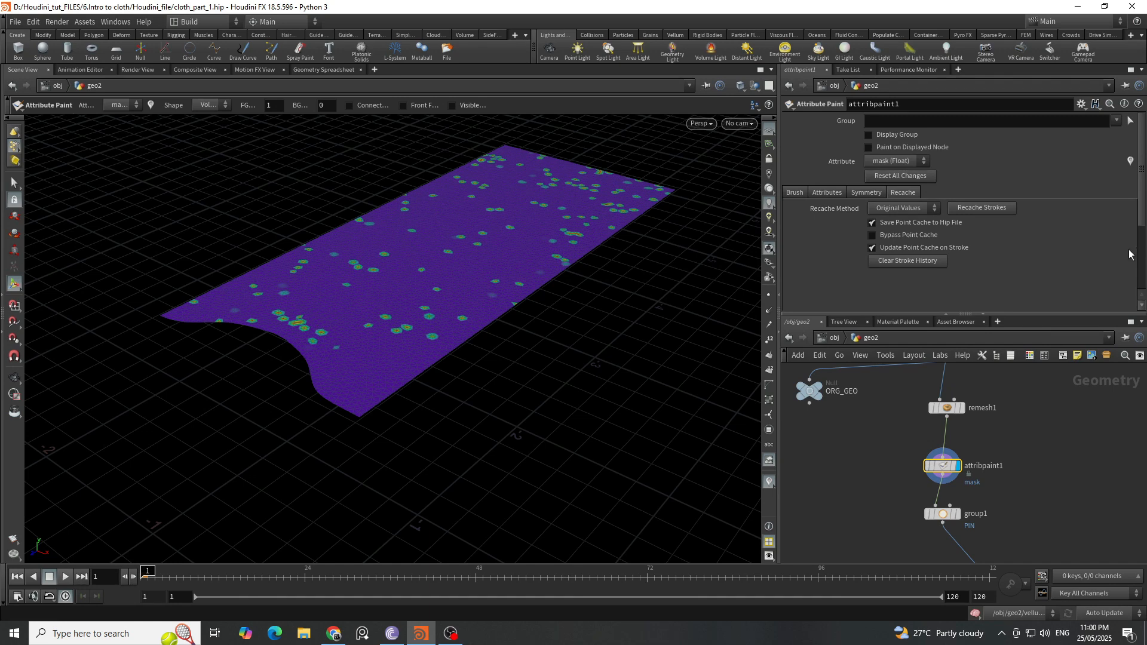
pyautogui.click(992, 209)
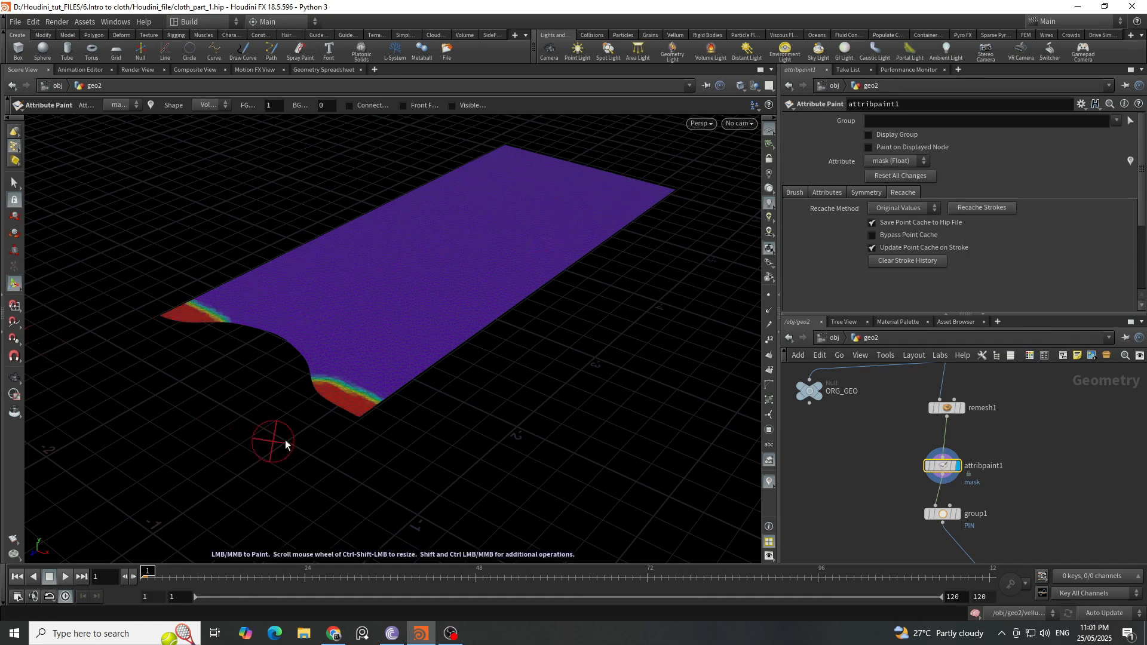
# Display vellumsolver1 with the character and cape together in the viewport.
pyautogui.scroll(-2, 959, 435)
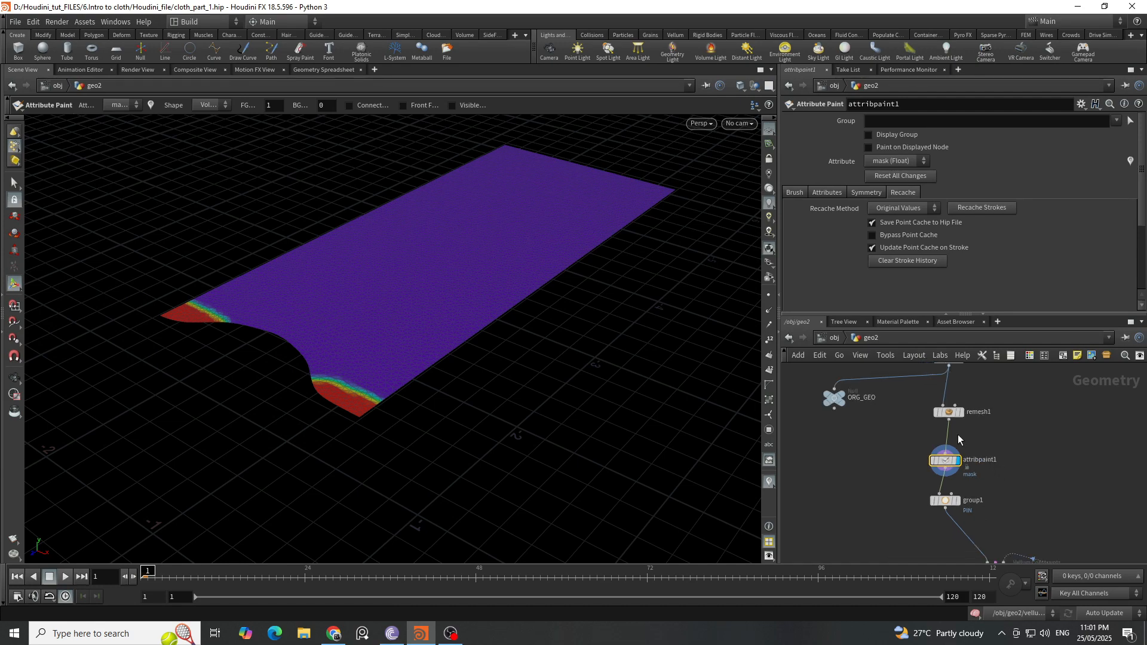
pyautogui.scroll(-4, 949, 401)
pyautogui.scroll(6, 941, 476)
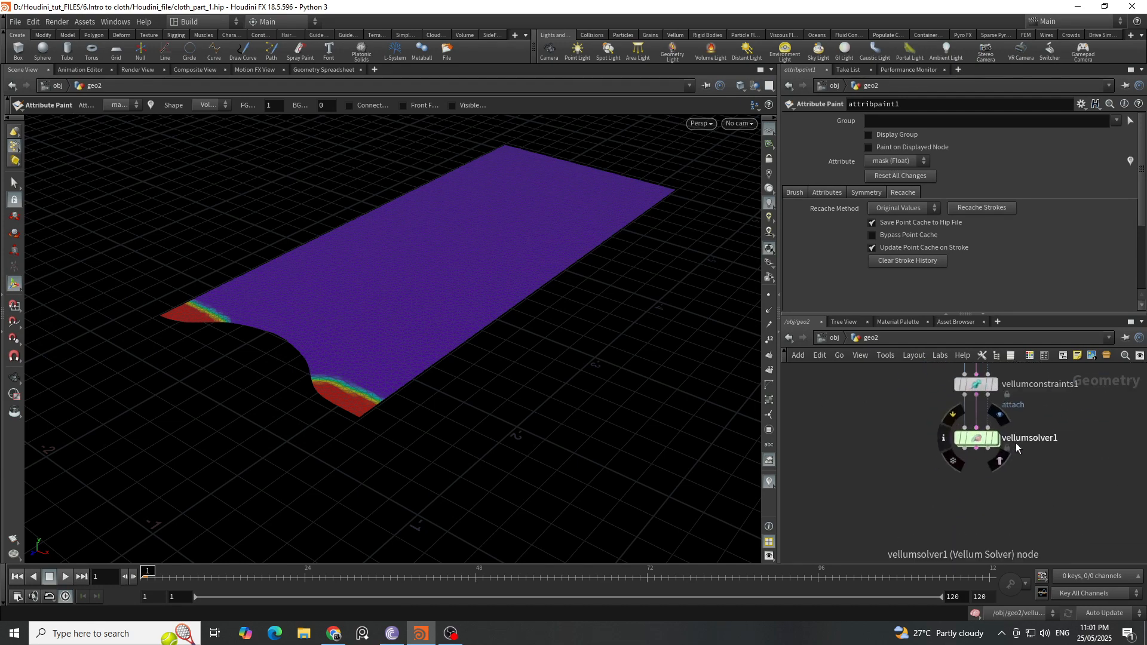
pyautogui.click(981, 439)
pyautogui.click(994, 438)
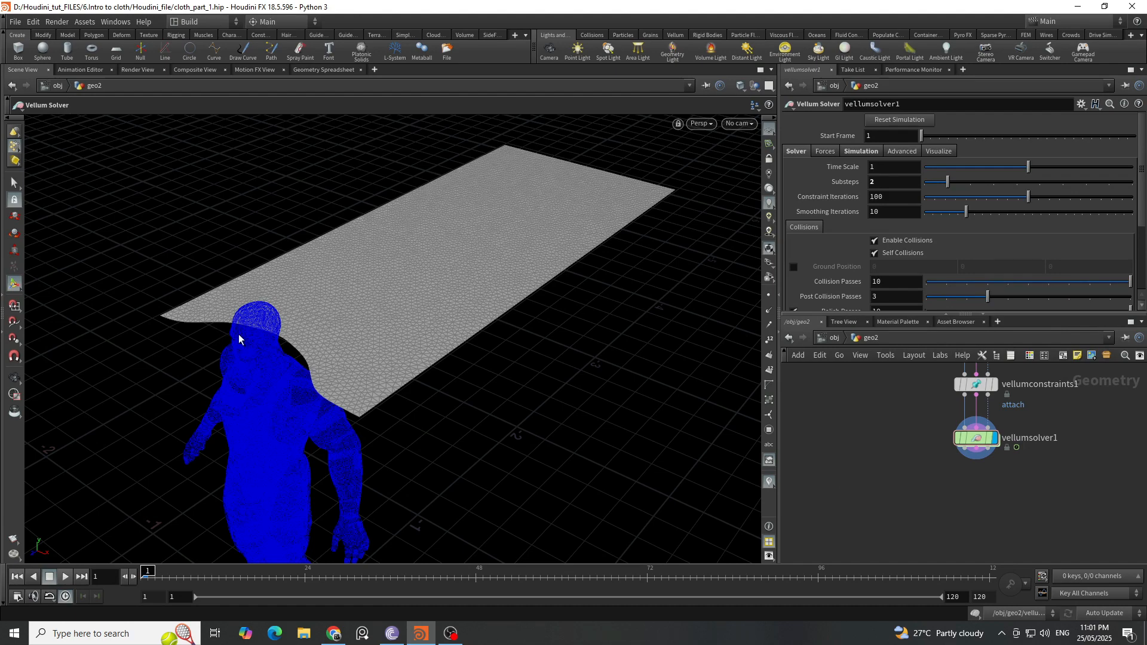
pyautogui.keyDown('alt'); pyautogui.moveTo(449, 302); pyautogui.dragTo(441, 333, button='right'); pyautogui.keyUp('alt')
pyautogui.keyDown('alt'); pyautogui.moveTo(440, 332); pyautogui.dragTo(415, 330); pyautogui.keyUp('alt')
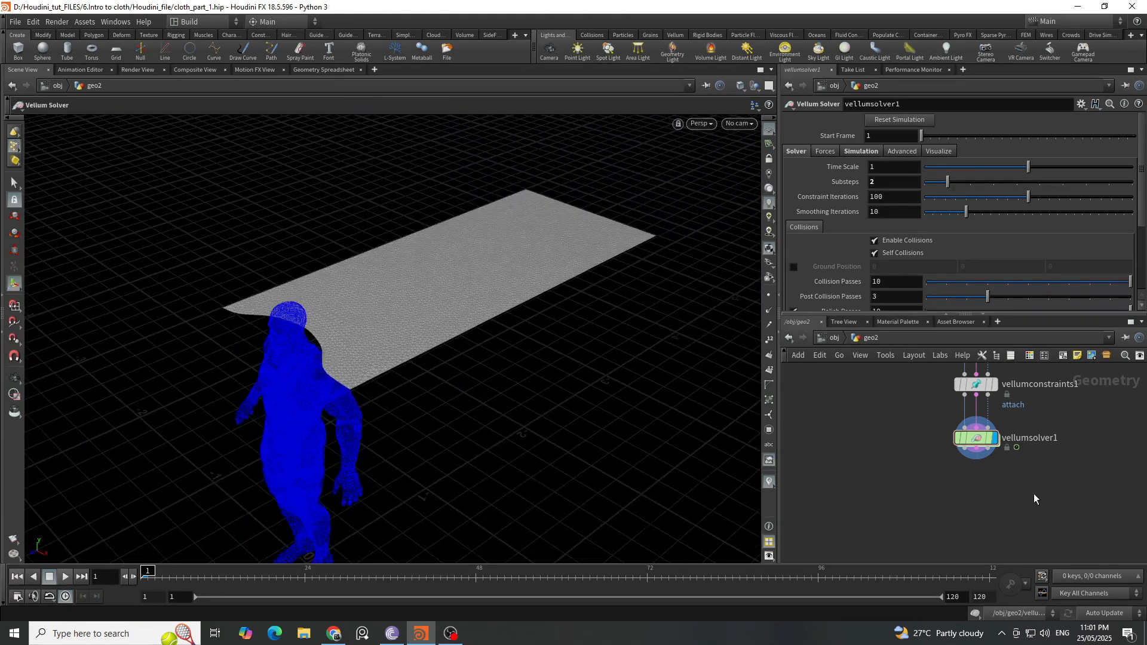
# Inside vellumsolver1's forces network, add a POP Wind node and wire its output into force_output.
pyautogui.scroll(2, 960, 442)
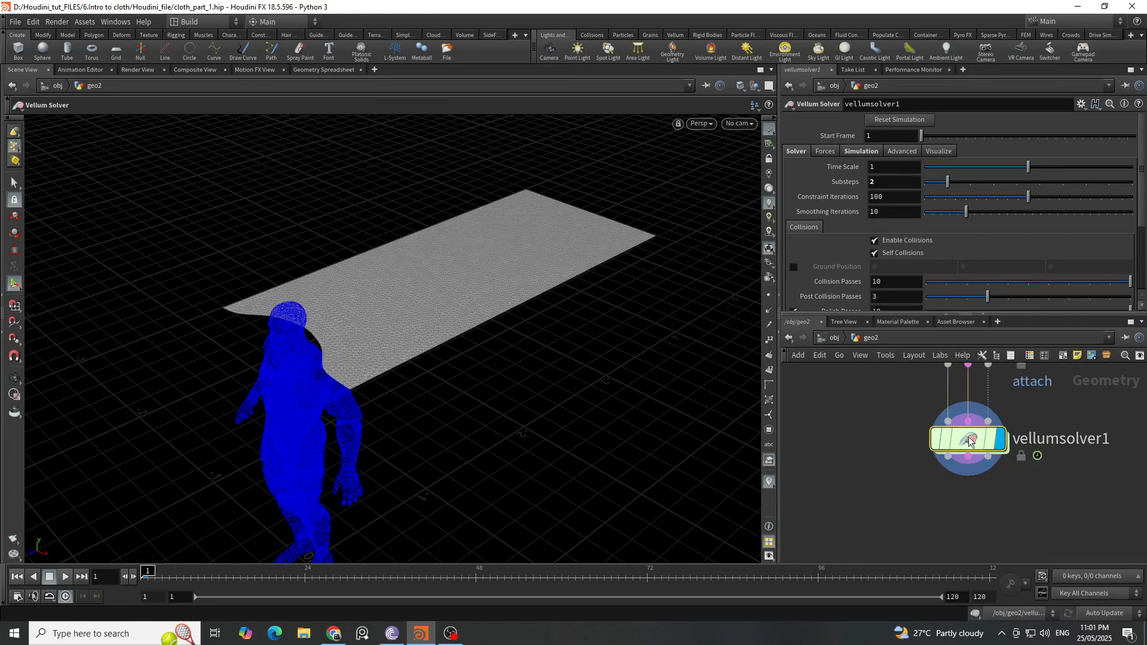
pyautogui.doubleClick(968, 441)
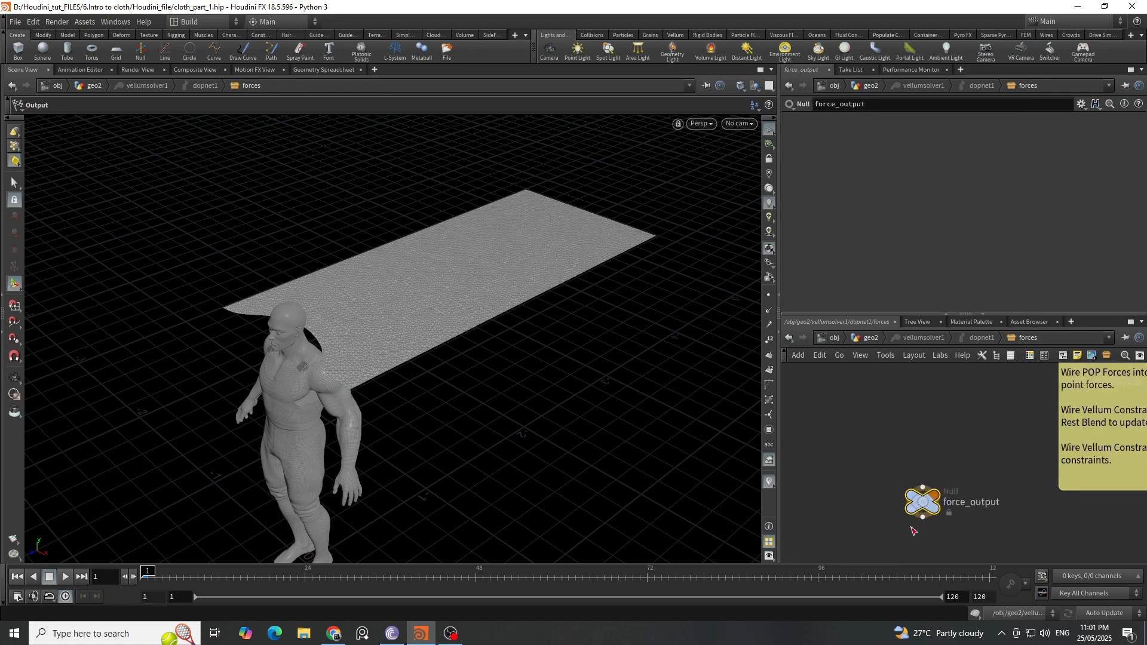
pyautogui.scroll(2, 933, 455)
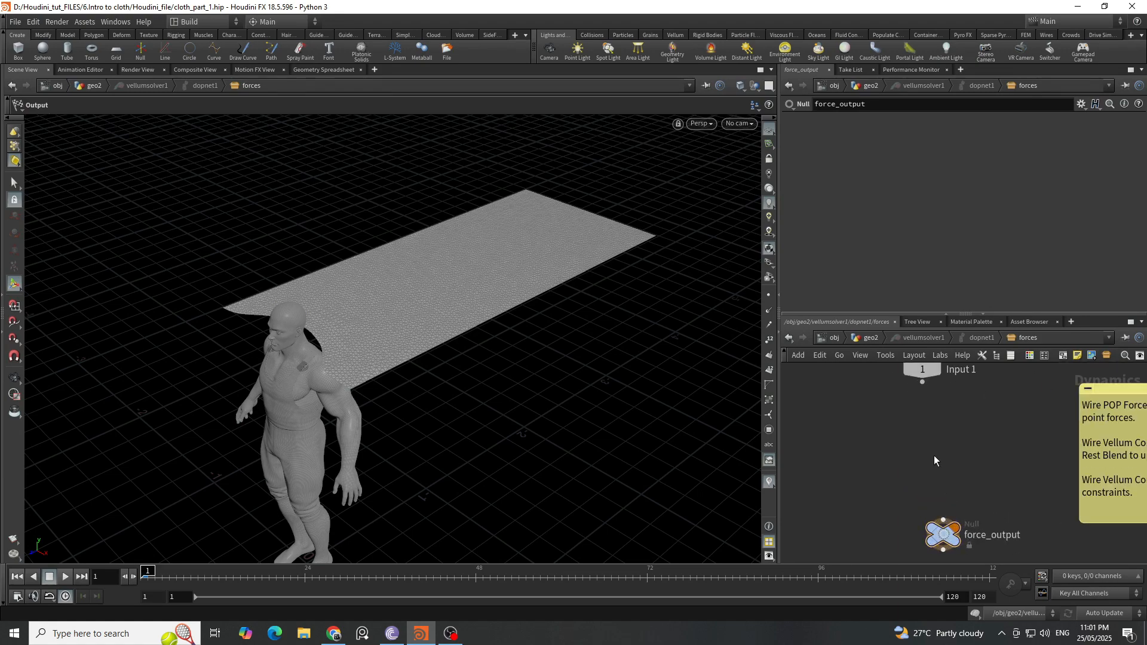
pyautogui.press('Tab')
pyautogui.moveTo(984, 332)
pyautogui.write('p')
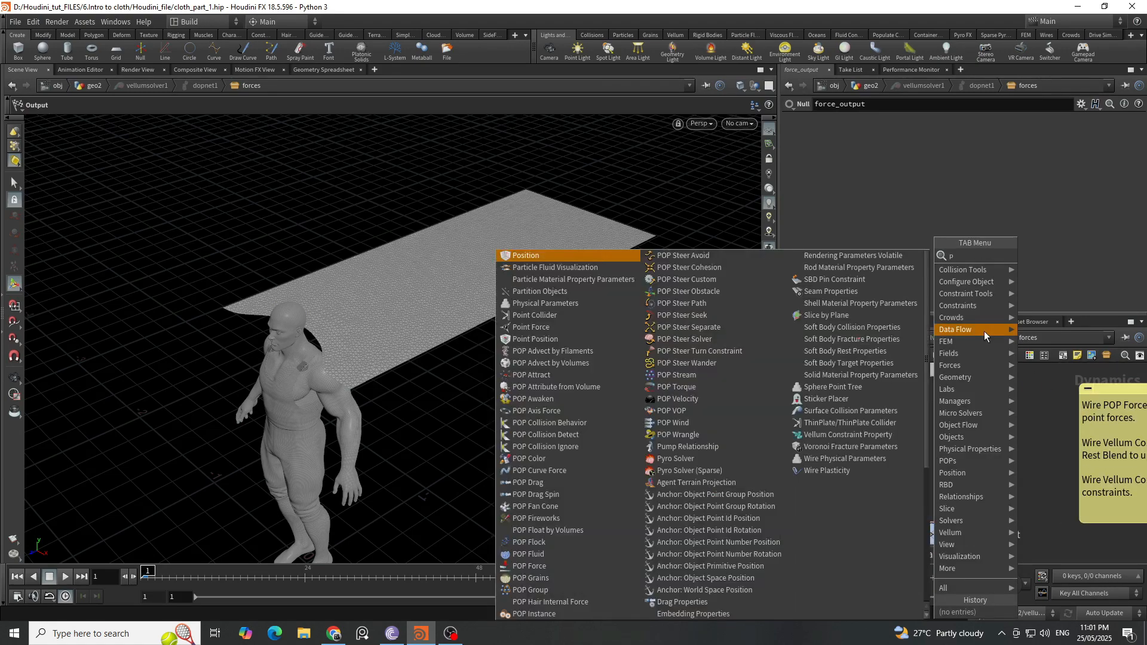
pyautogui.write('opw')
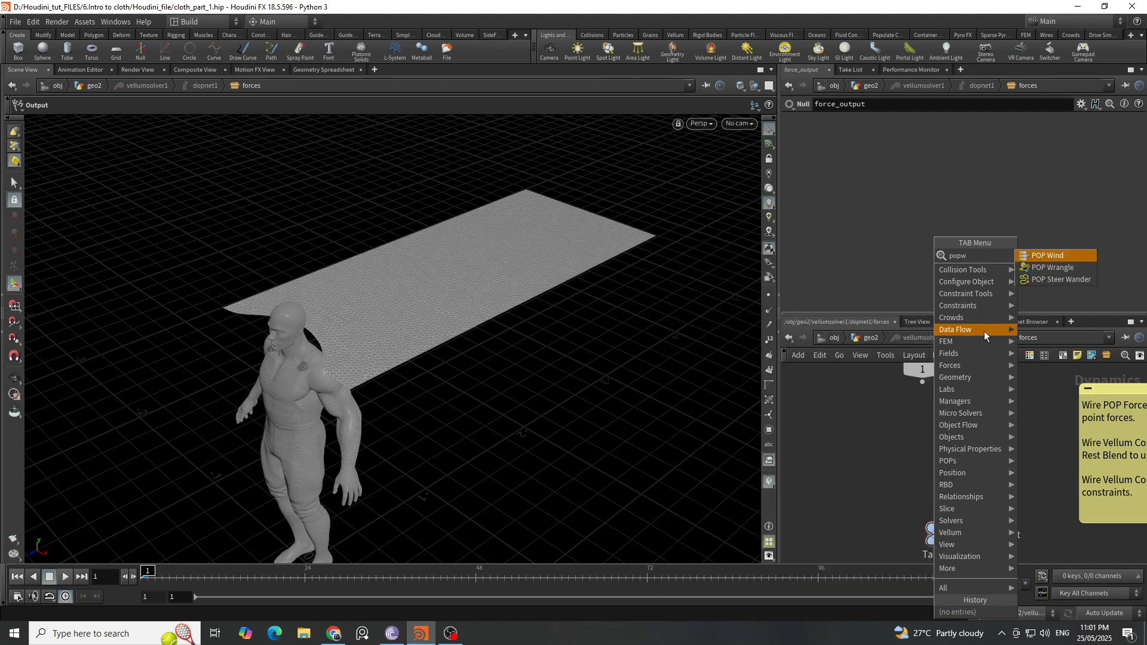
pyautogui.press('Return')
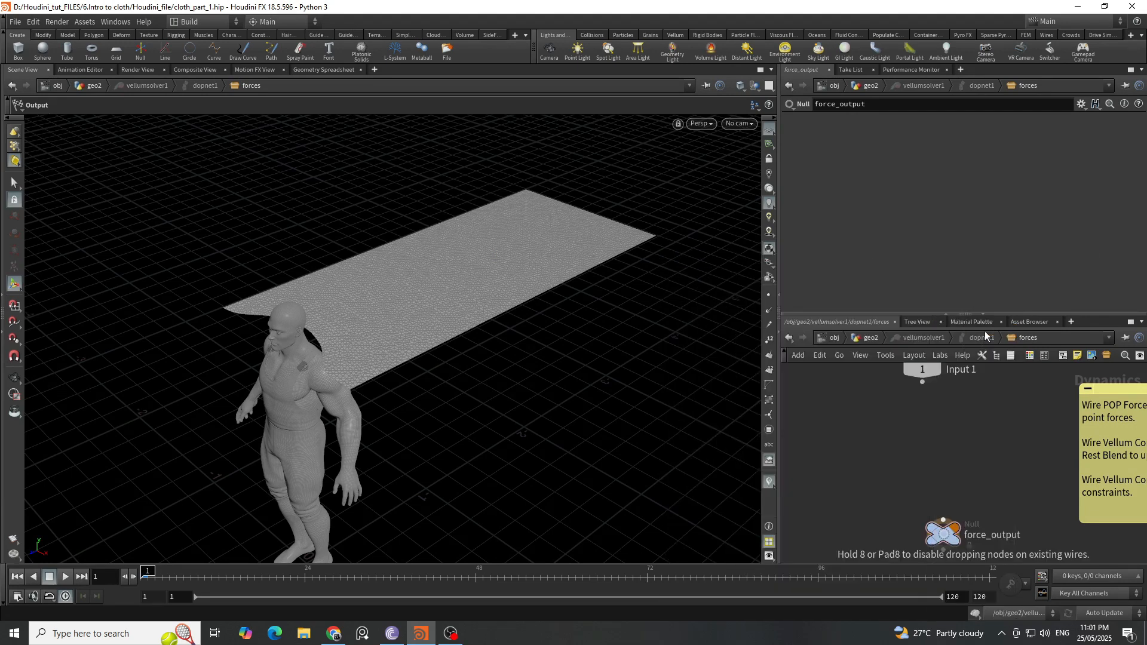
pyautogui.click(949, 461)
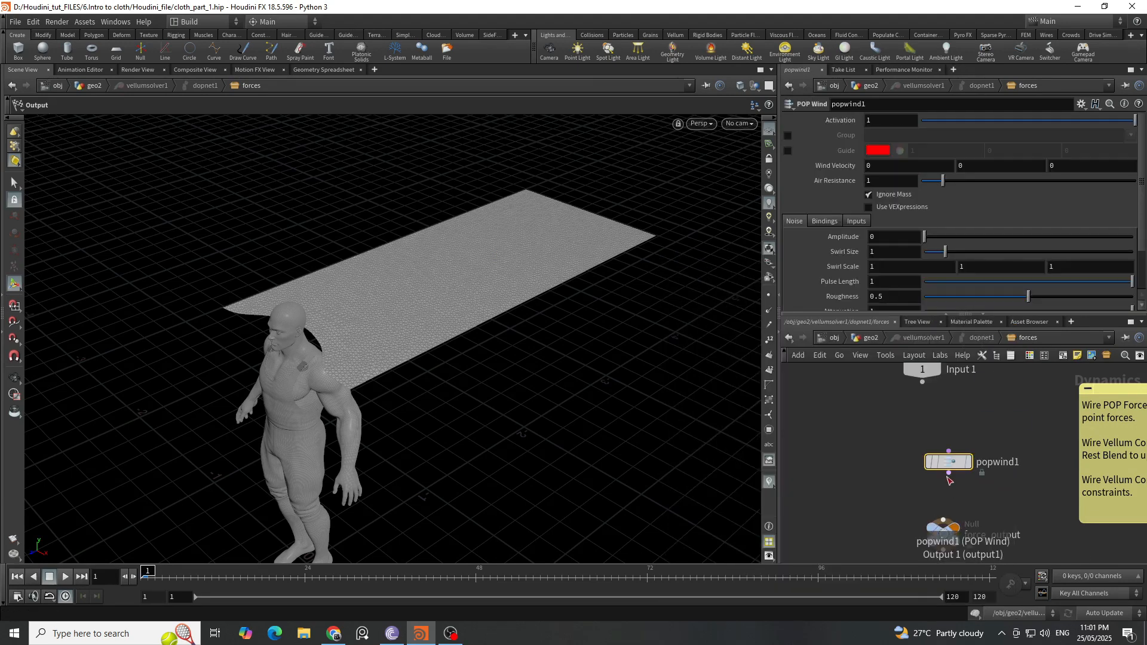
pyautogui.moveTo(949, 475); pyautogui.dragTo(943, 520)
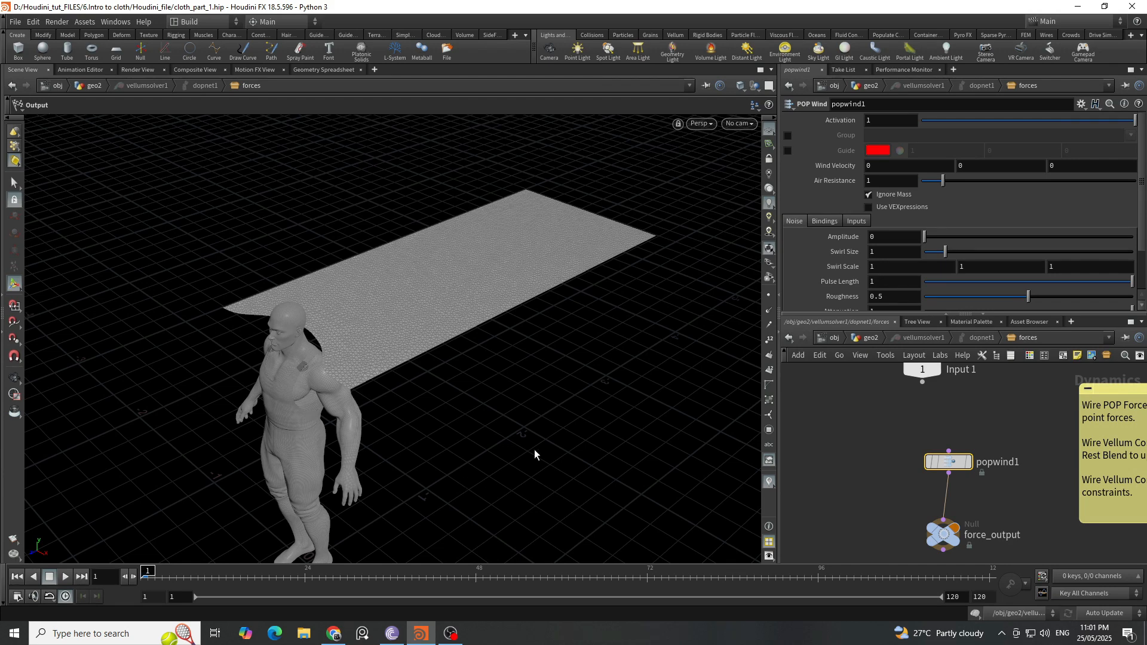
# Set popwind1's Z Wind Velocity to -.5, its noise Amplitude to 1 and its Swirl Size to .8.
pyautogui.click(1104, 170)
pyautogui.press('Return')
pyautogui.click(894, 238)
pyautogui.click(894, 253)
pyautogui.press('Return')
pyautogui.click(895, 455)
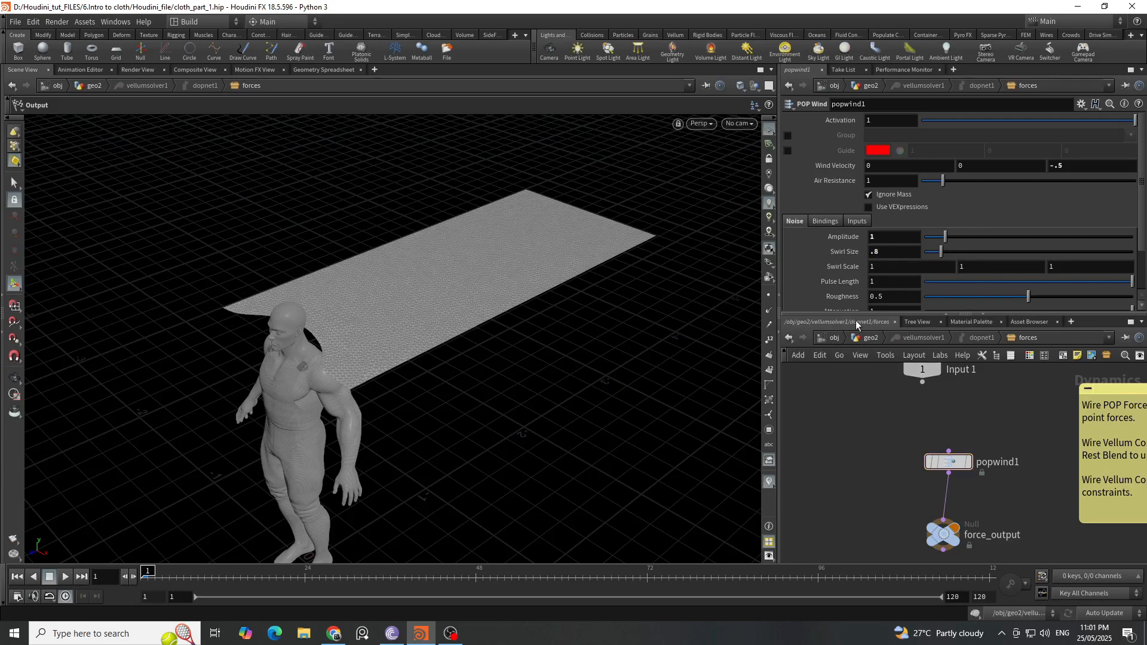
# Return to the geo2 network and scrub through the cape simulation, ending back at frame 1.
pyautogui.click(865, 337)
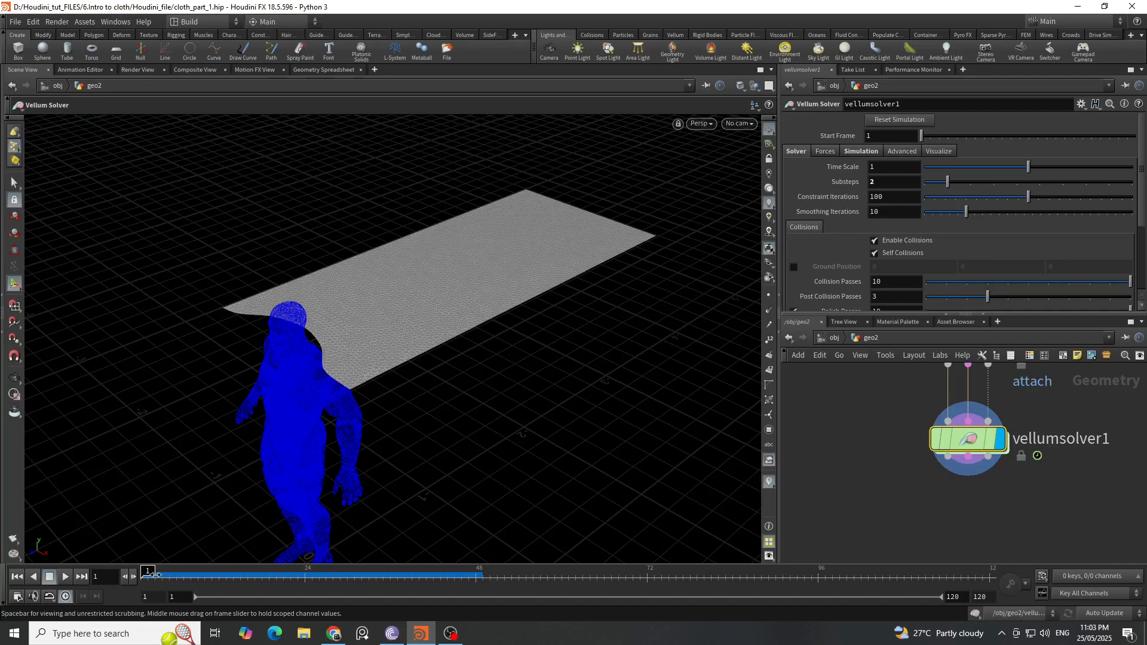
pyautogui.moveTo(154, 575); pyautogui.dragTo(315, 589)
pyautogui.moveTo(225, 584); pyautogui.dragTo(142, 585)
# Display the cape's remesh1 node and set its Target Size to 0.027.
pyautogui.scroll(-5, 996, 554)
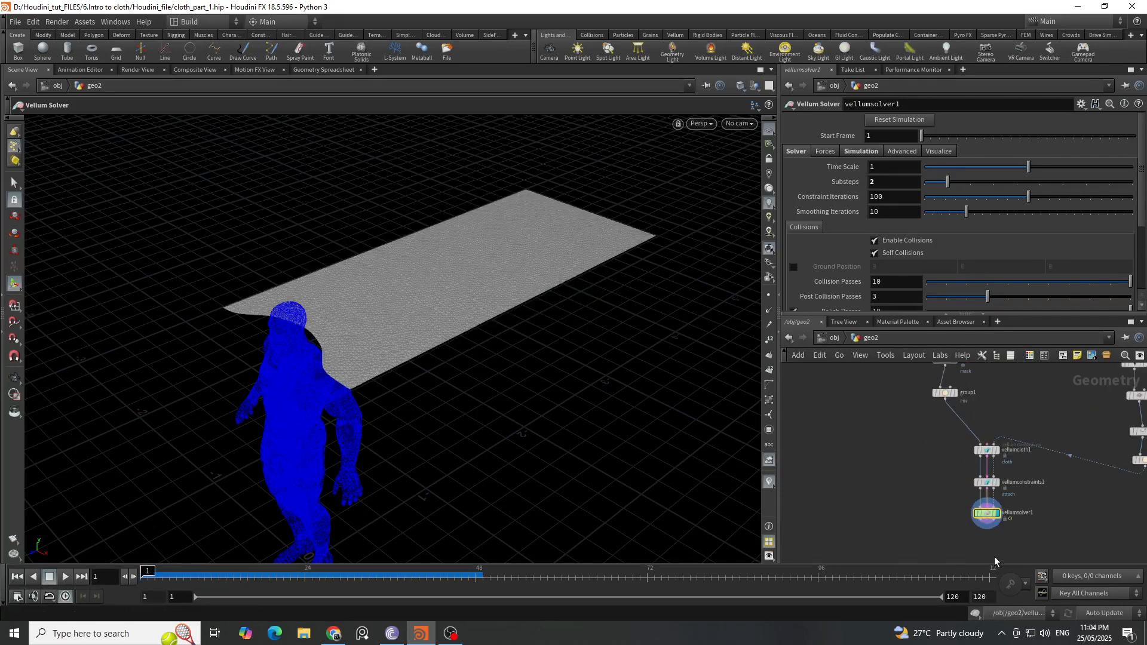
pyautogui.scroll(-4, 995, 561)
pyautogui.scroll(5, 1004, 444)
pyautogui.scroll(3, 928, 444)
pyautogui.click(950, 508)
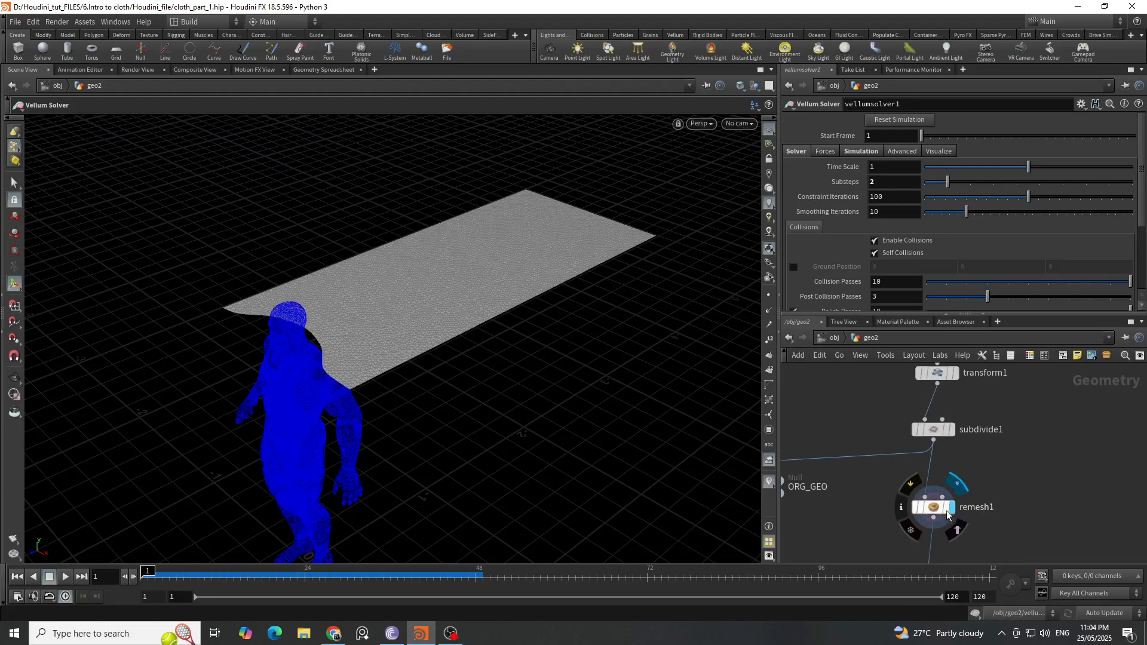
pyautogui.click(948, 514)
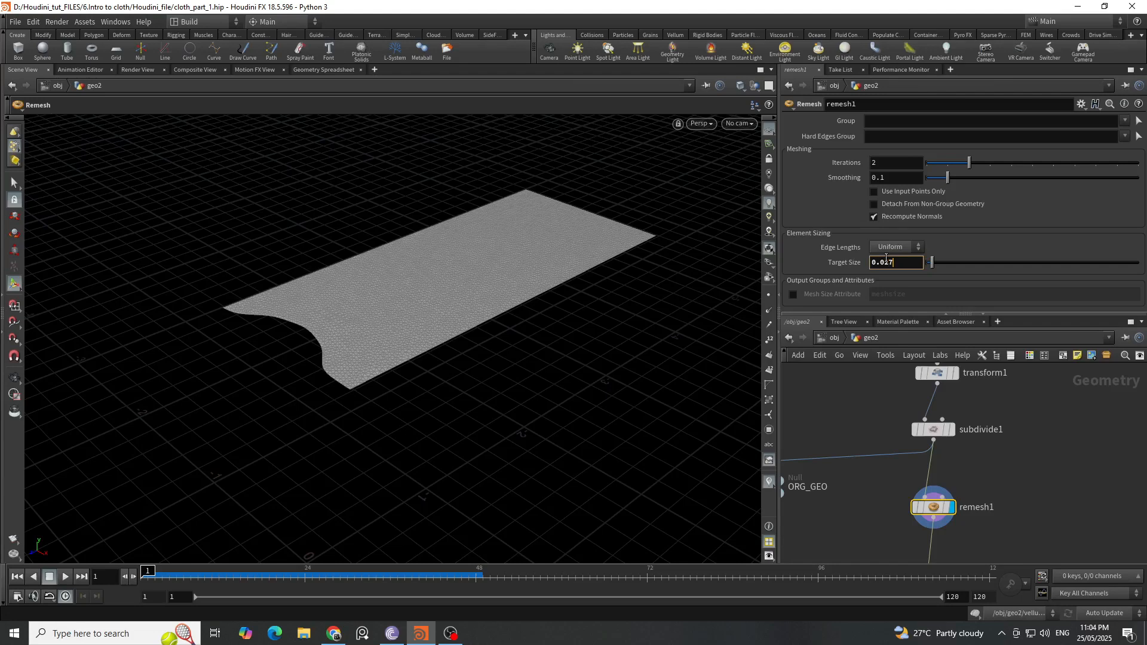
pyautogui.press('Return')
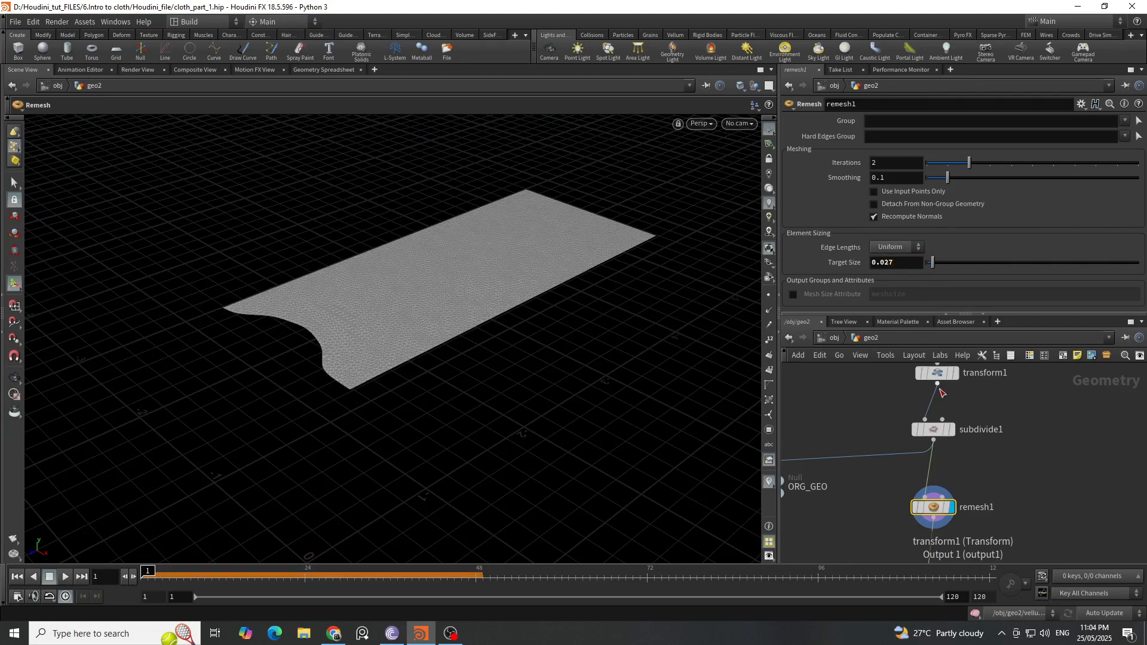
# Display attribpaint1 again and recache the mask strokes for the new mesh density.
pyautogui.scroll(-5, 977, 487)
pyautogui.scroll(3, 978, 487)
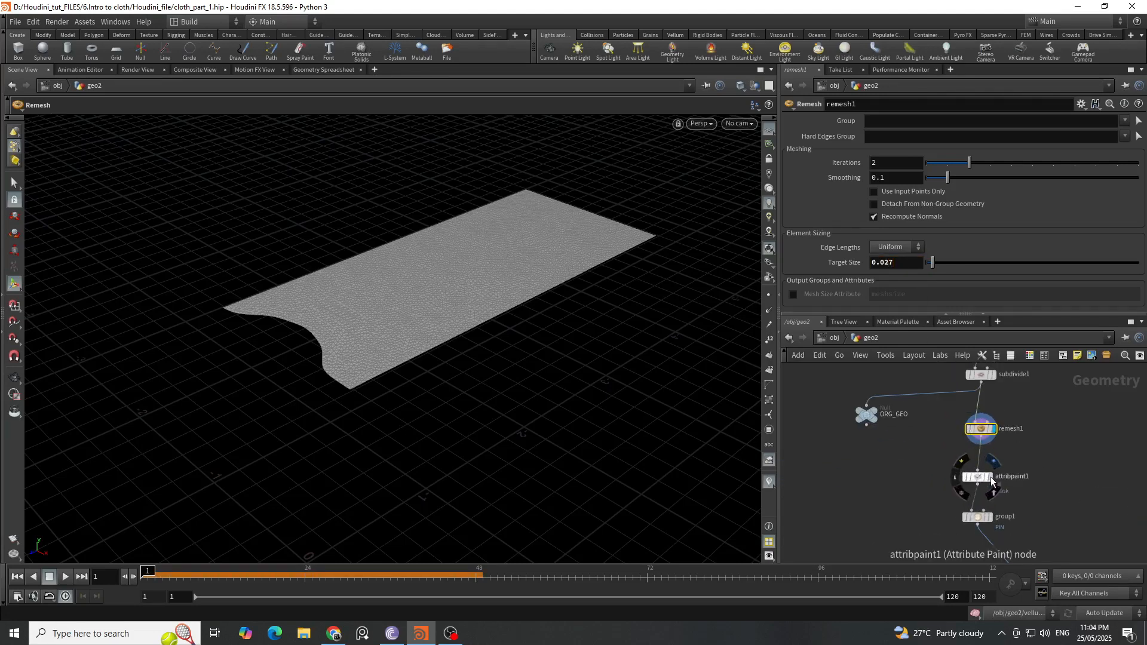
pyautogui.click(978, 477)
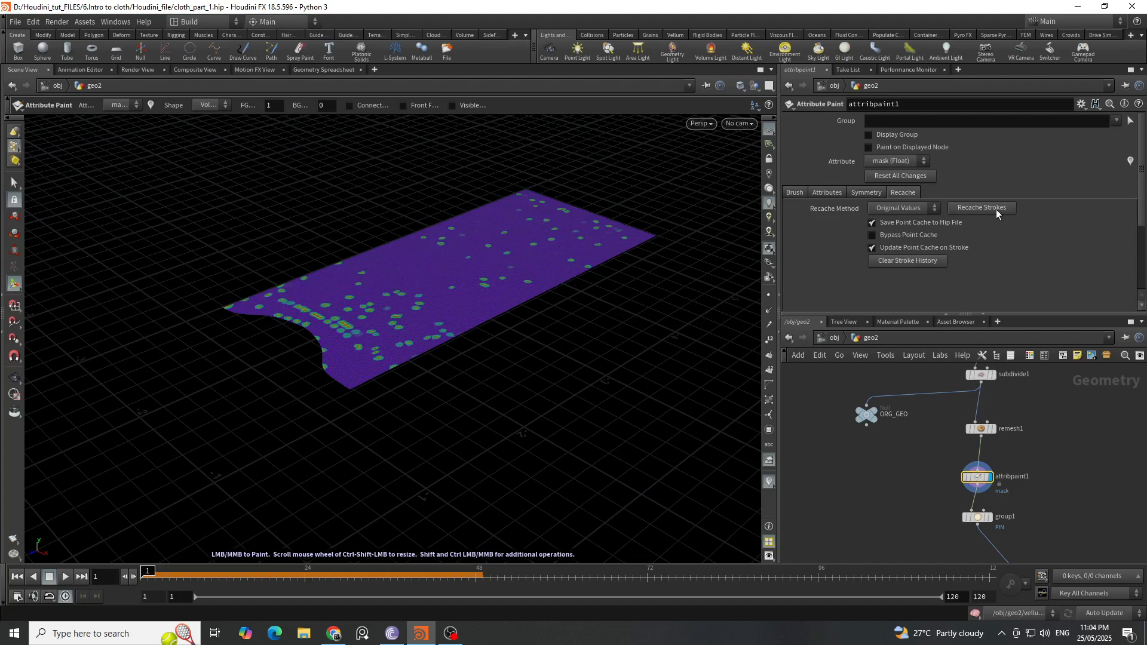
pyautogui.click(996, 209)
# Display vellumsolver1 and review the wind-blown cape simulation, returning to frame 1.
pyautogui.scroll(-4, 981, 375)
pyautogui.scroll(6, 945, 486)
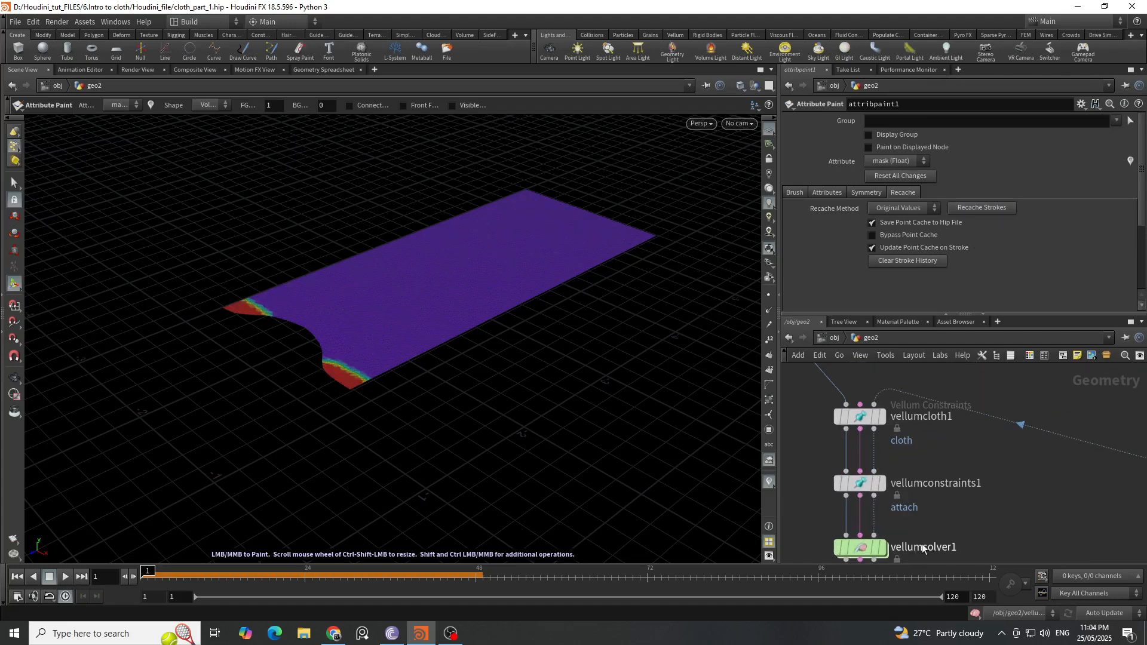
pyautogui.moveTo(952, 521); pyautogui.dragTo(998, 485, button='middle')
pyautogui.click(928, 514)
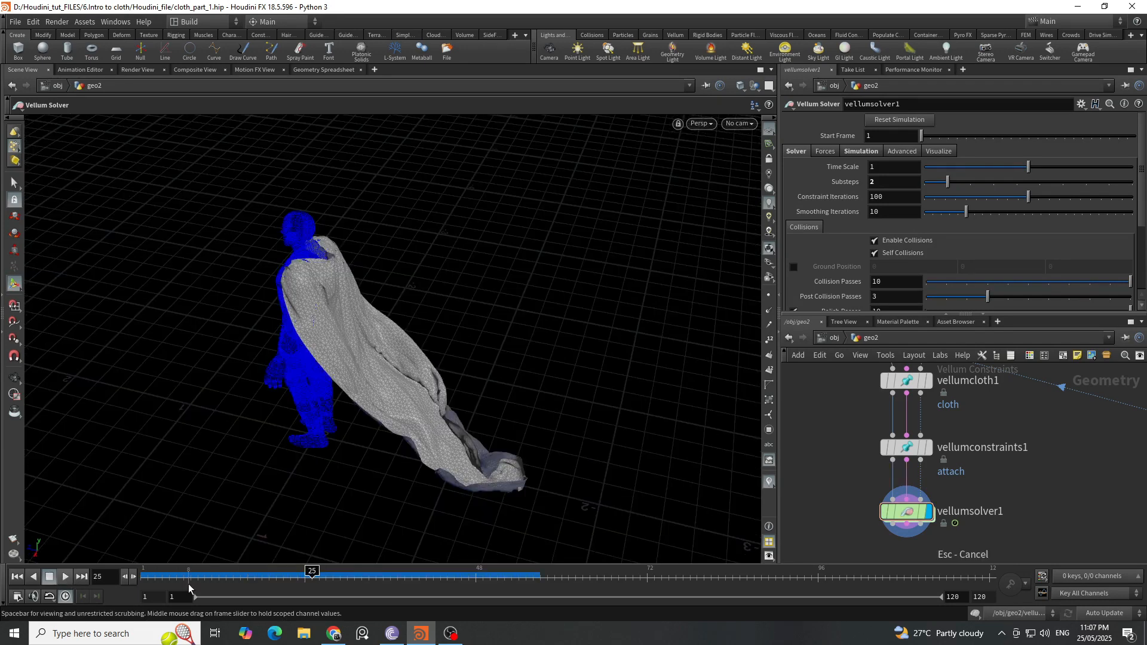
pyautogui.moveTo(189, 589)
pyautogui.mouseDown()
pyautogui.moveTo(350, 588)
pyautogui.moveTo(523, 607)
pyautogui.moveTo(129, 577)
pyautogui.mouseUp()
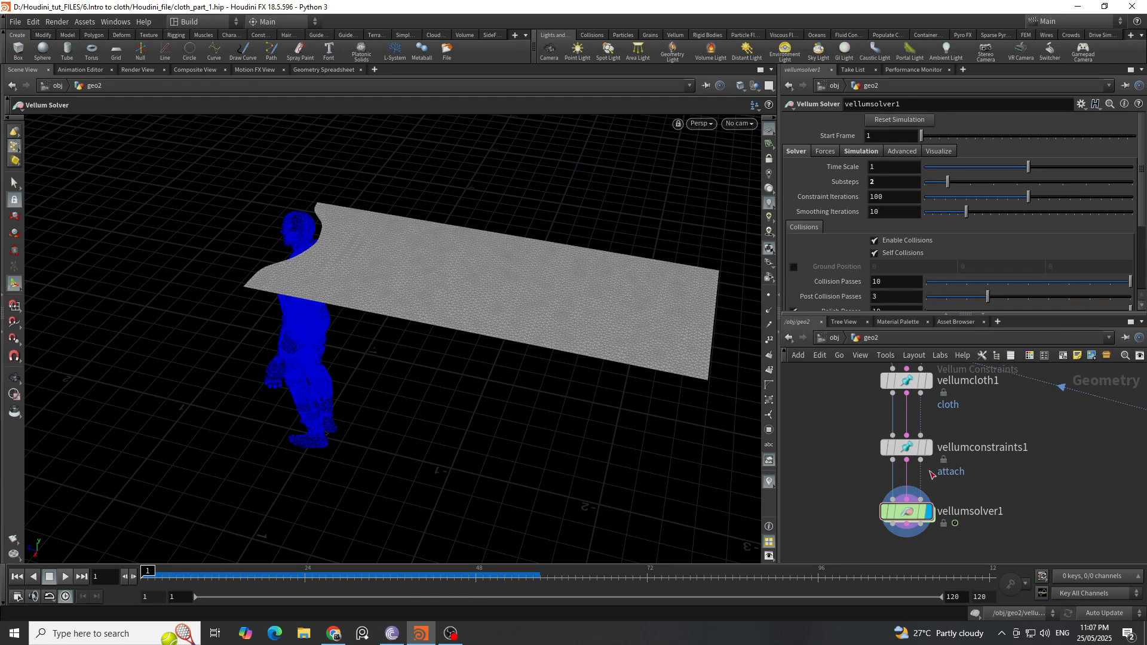
# Enter the solver's forces network and set popwind1's noise Amplitude to 1.5.
pyautogui.doubleClick(907, 512)
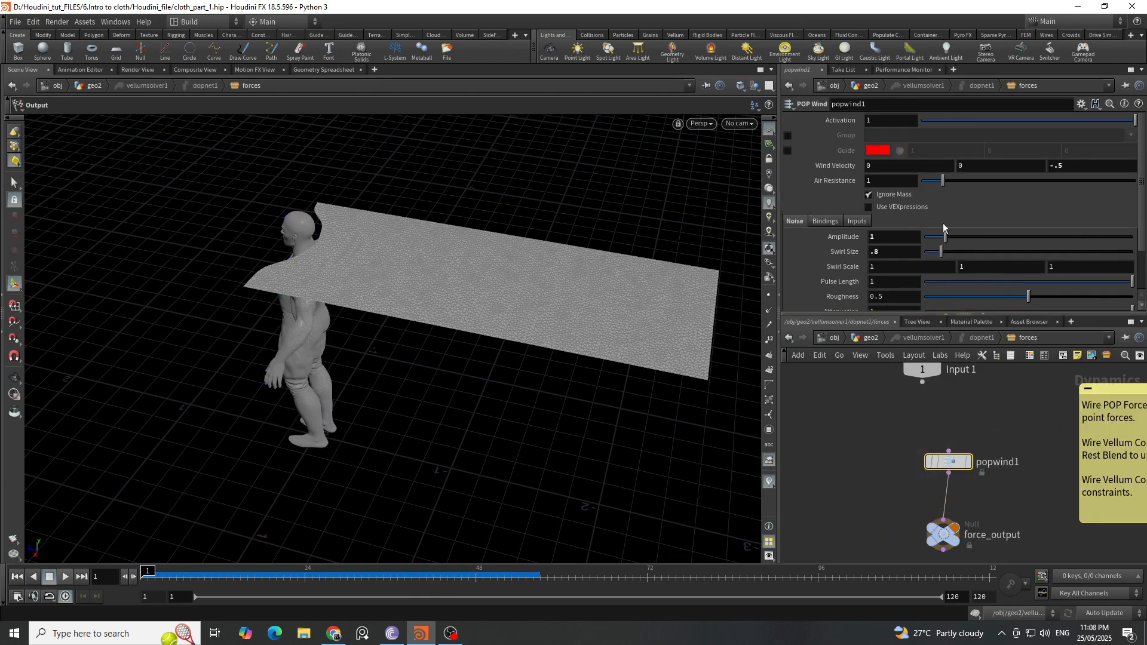
pyautogui.click(898, 243)
pyautogui.press('Return')
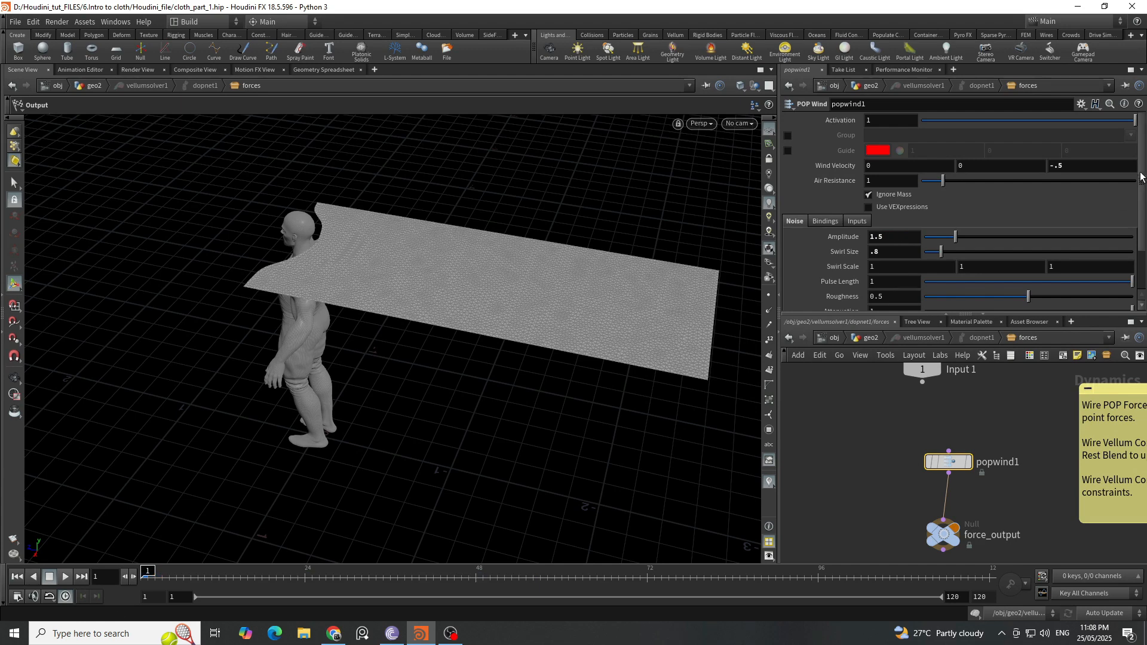
# Change popwind1's Z Wind Velocity and adjust its noise Amplitude again.
pyautogui.moveTo(1048, 166); pyautogui.dragTo(1048, 166)
pyautogui.write('1')
pyautogui.click(1033, 417)
pyautogui.click(878, 235)
pyautogui.press('Return')
# Return to geo2, scrub the cape simulation to frame 79 and examine the cloth mesh up close.
pyautogui.click(863, 339)
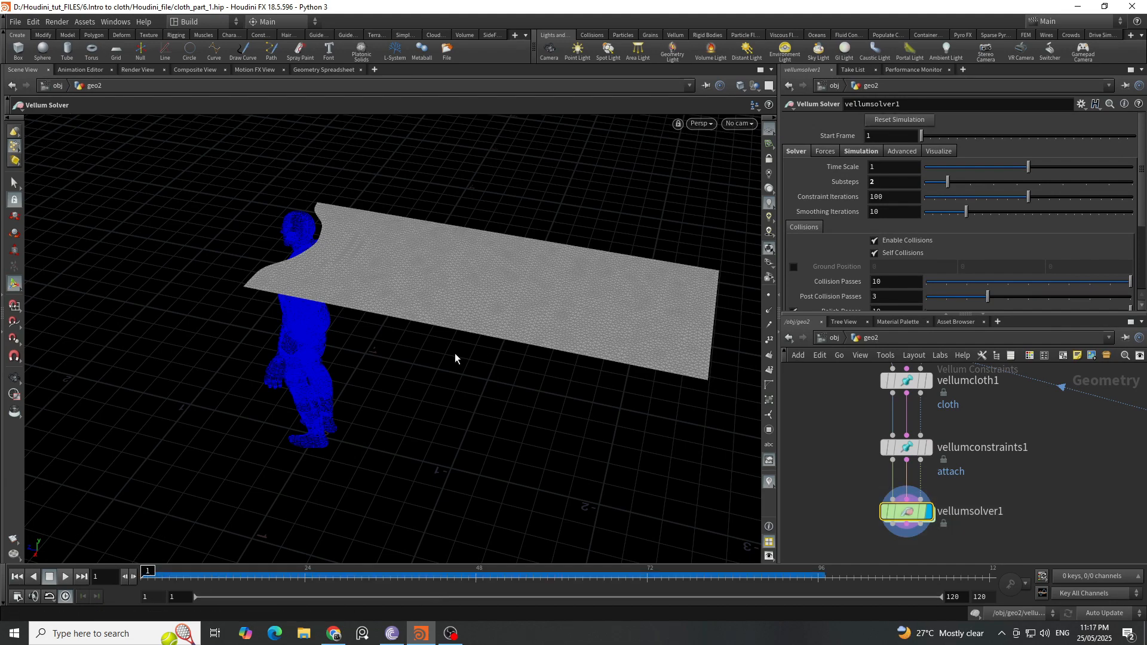
pyautogui.keyDown('alt'); pyautogui.moveTo(405, 346); pyautogui.dragTo(464, 334); pyautogui.keyUp('alt')
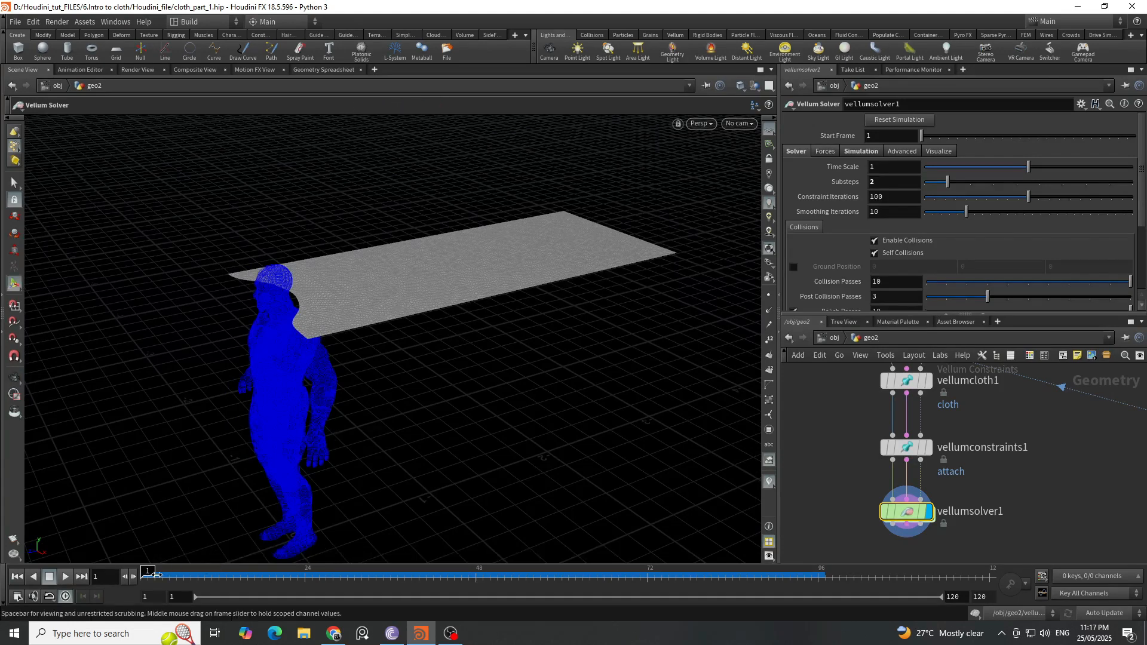
pyautogui.moveTo(150, 570); pyautogui.dragTo(698, 583)
pyautogui.scroll(-5, 986, 493)
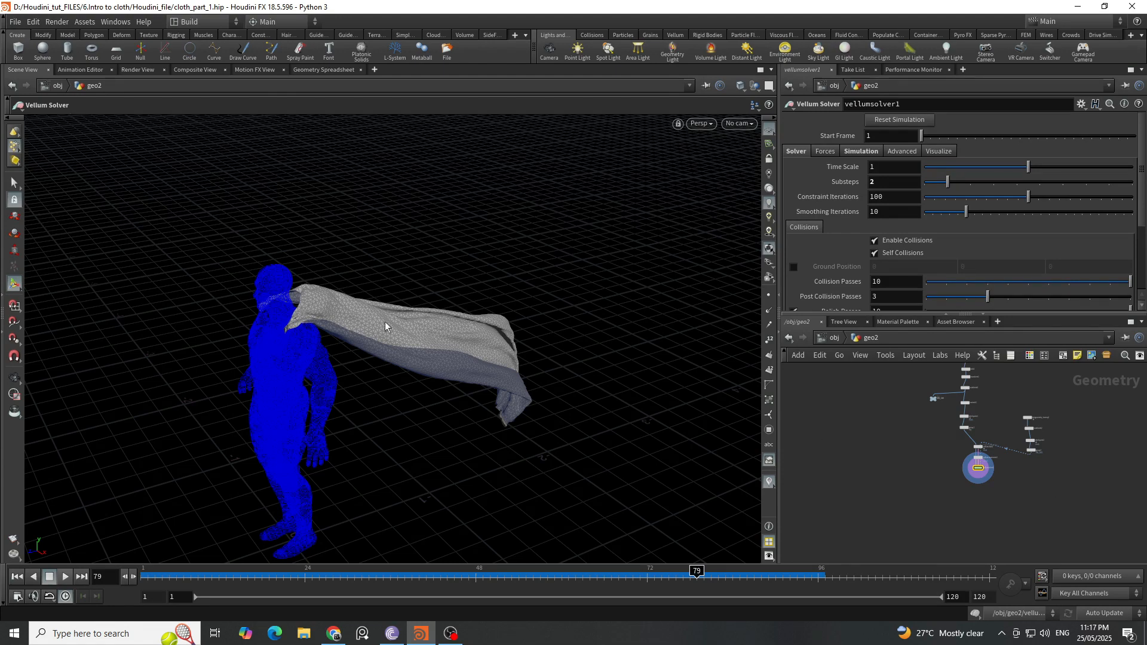
pyautogui.keyDown('alt'); pyautogui.scroll(10, 372, 326); pyautogui.keyUp('alt')
pyautogui.keyDown('alt'); pyautogui.scroll(-6, 377, 328); pyautogui.keyUp('alt')
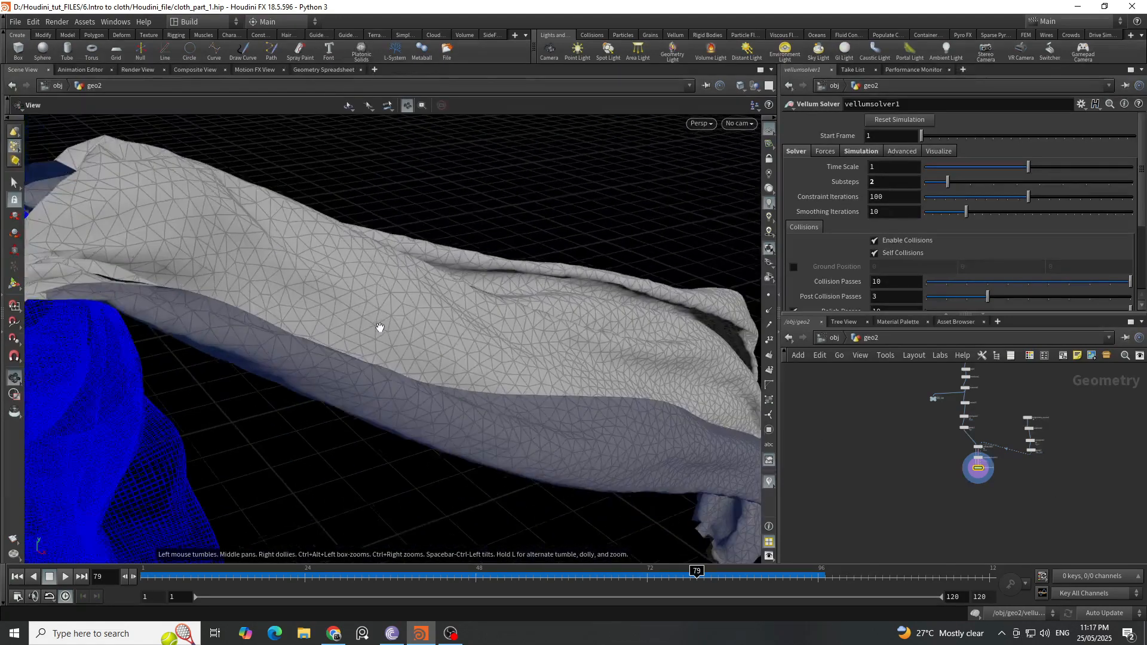
# Display the ORG_GEO null branching from subdivide1 to view the cape's original quad geometry.
pyautogui.scroll(-10, 380, 327)
pyautogui.scroll(-3, 984, 461)
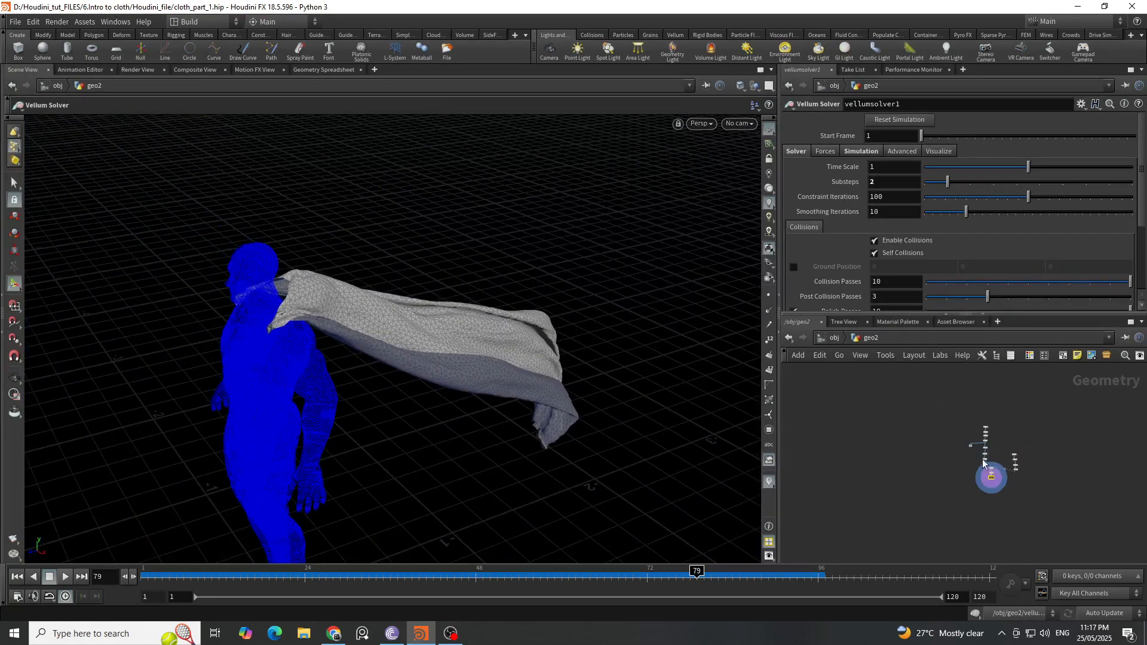
pyautogui.scroll(5, 983, 462)
pyautogui.click(905, 443)
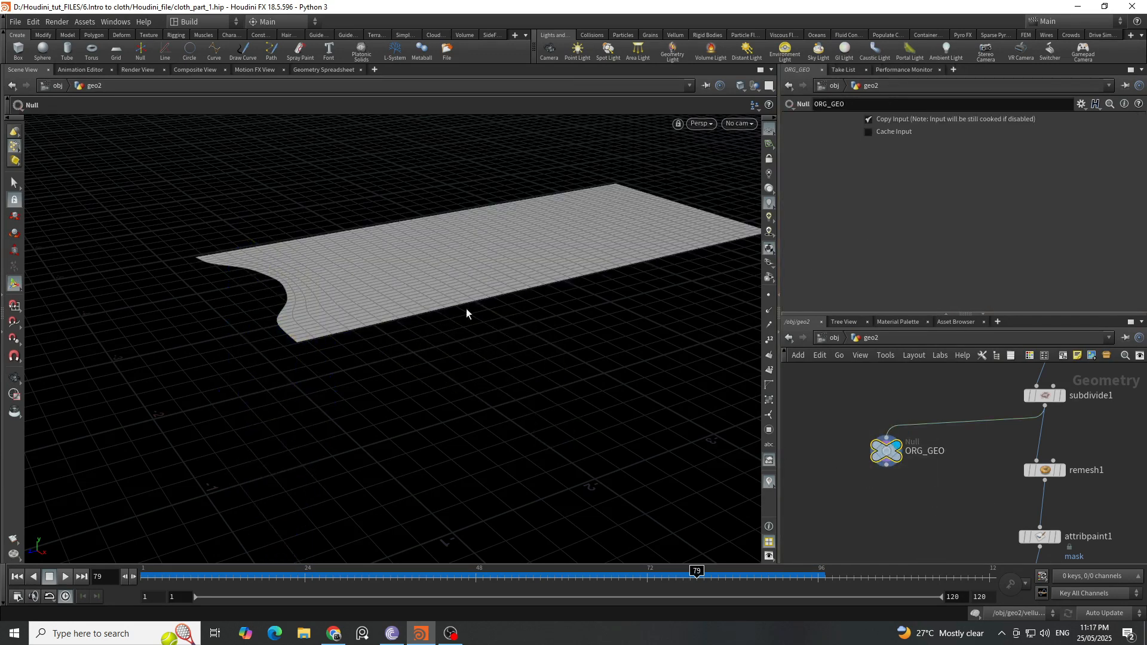
# Duplicate the ORG_GEO null, branch the copy from remesh1 and display the remeshed cape.
pyautogui.scroll(-5, 970, 391)
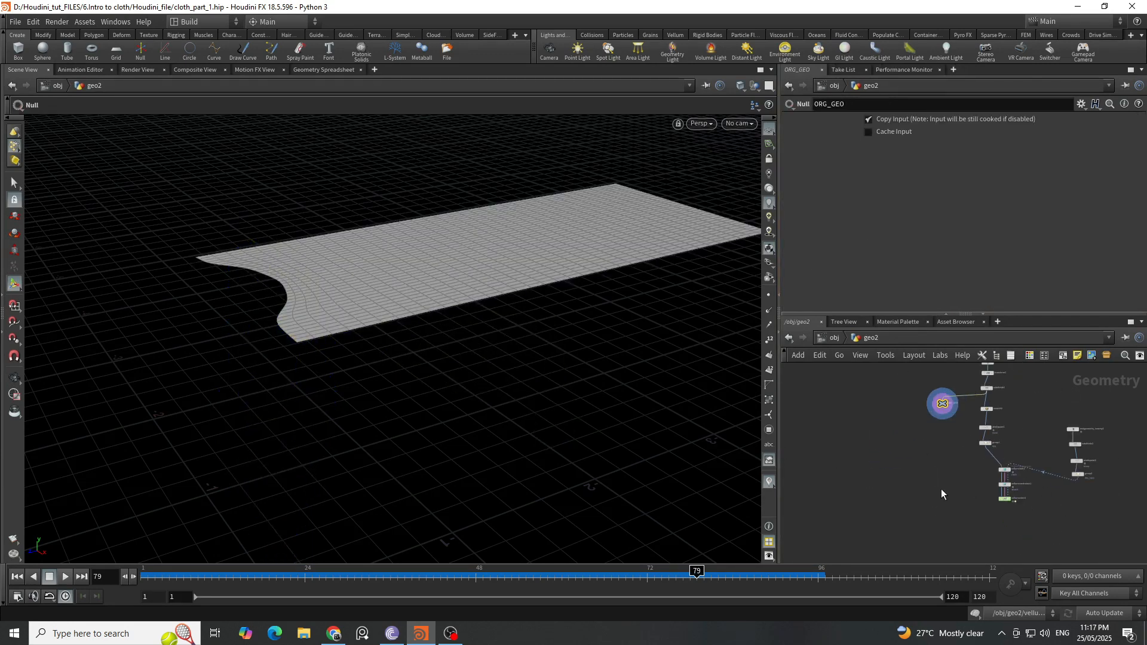
pyautogui.scroll(2, 1003, 519)
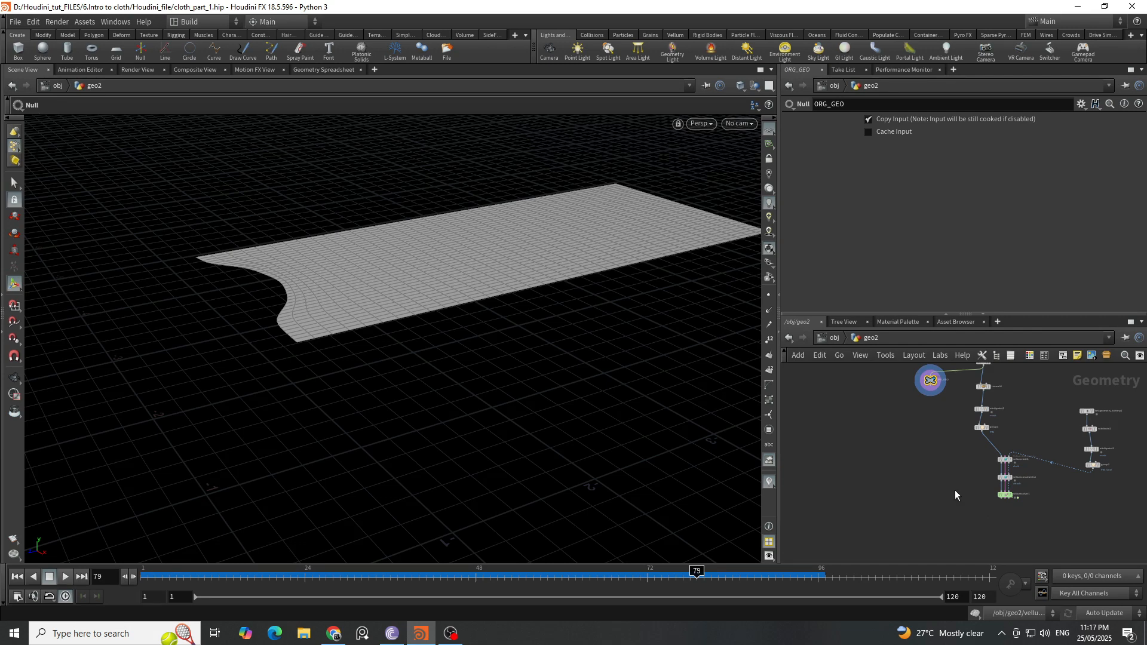
pyautogui.scroll(2, 972, 512)
pyautogui.moveTo(969, 512); pyautogui.dragTo(1001, 562, button='middle')
pyautogui.scroll(-3, 936, 487)
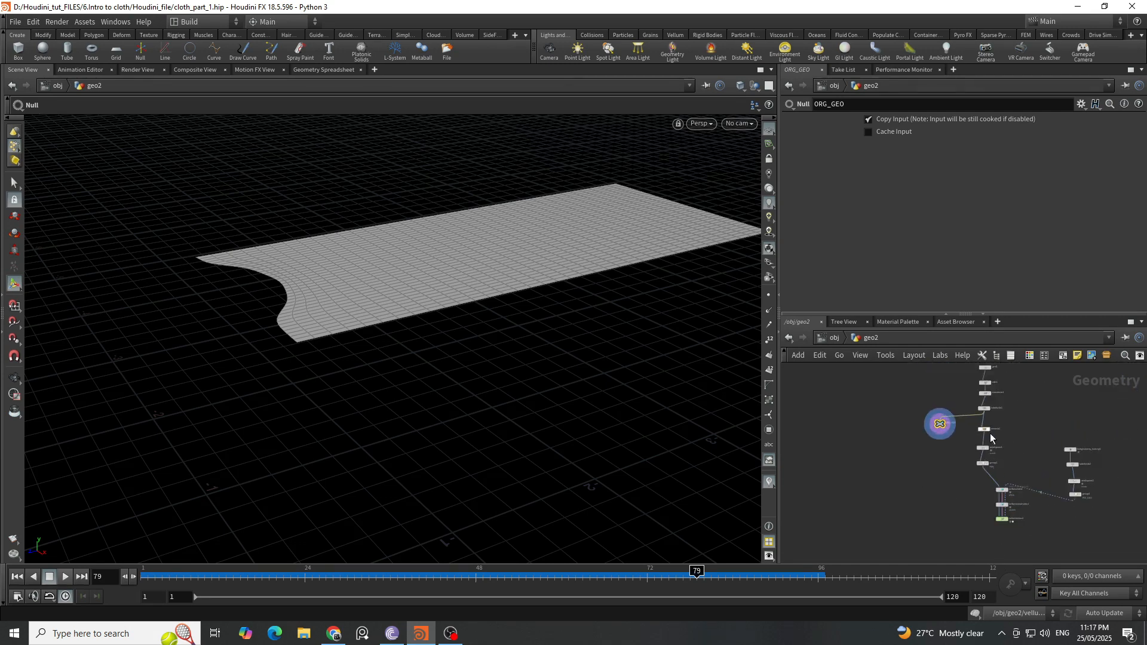
pyautogui.scroll(7, 869, 426)
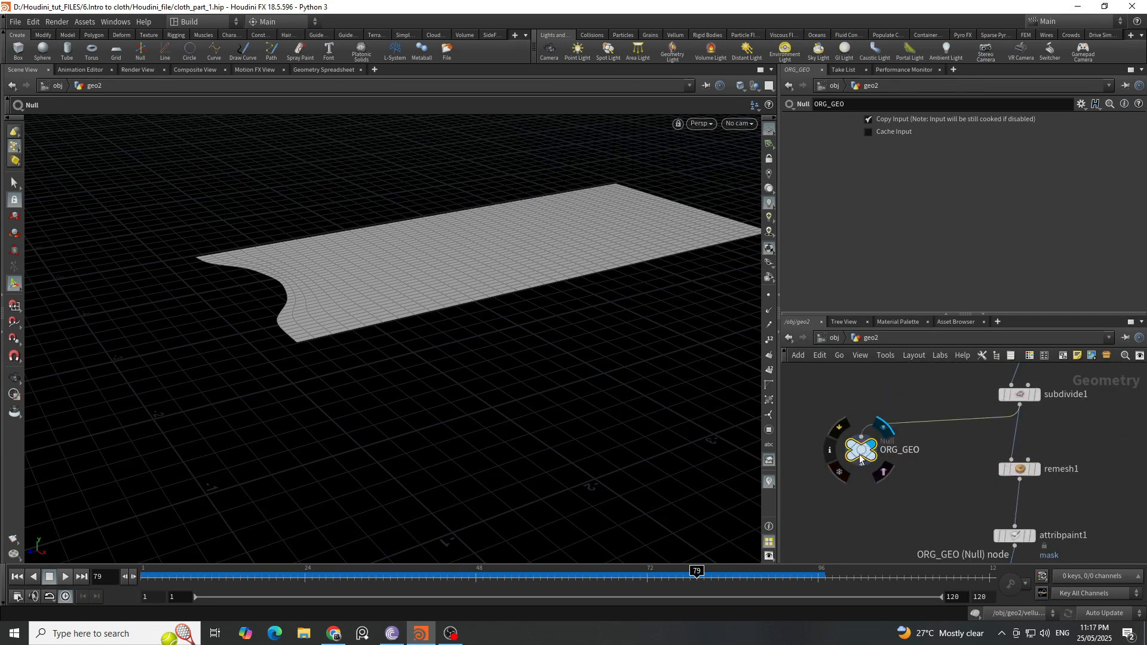
pyautogui.moveTo(859, 455); pyautogui.dragTo(863, 536)
pyautogui.moveTo(907, 518); pyautogui.dragTo(907, 488, button='middle')
pyautogui.moveTo(912, 448); pyautogui.dragTo(980, 467)
pyautogui.moveTo(898, 514); pyautogui.dragTo(919, 488, button='middle')
# Rename the null branching from remesh1 as REM_GEO.
pyautogui.doubleClick(917, 467)
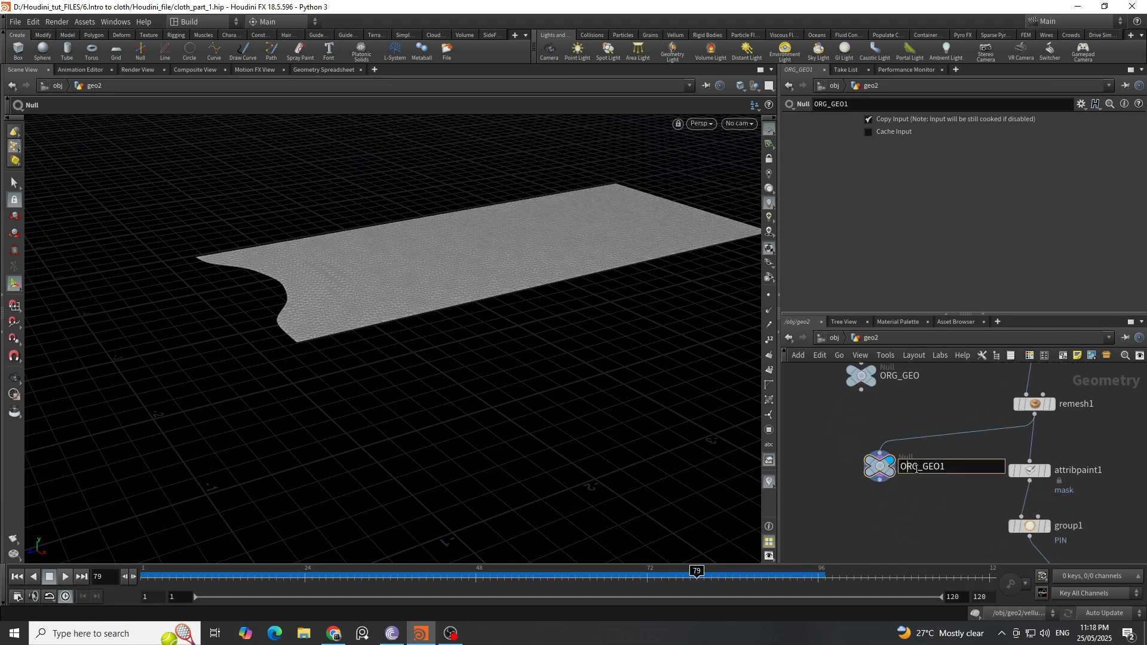
pyautogui.write('REM')
pyautogui.press('BackSpace')
pyautogui.press('Return')
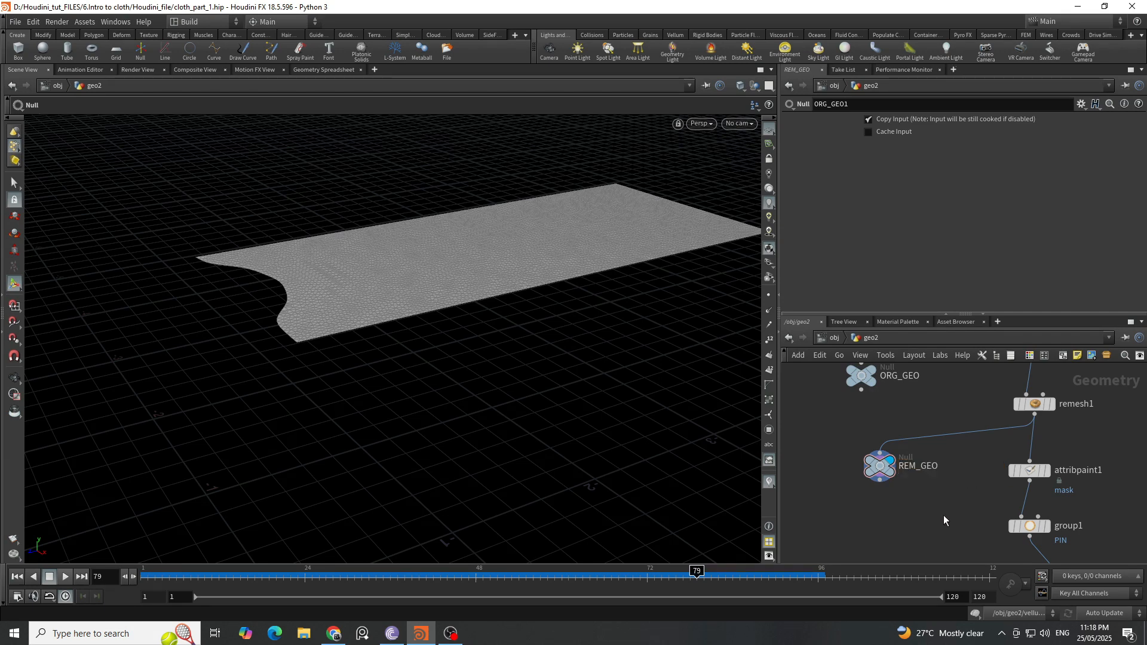
# Copy the ORG_GEO null and create an Object Merge node beside the Vellum solver chain.
pyautogui.scroll(-5, 921, 454)
pyautogui.click(871, 410)
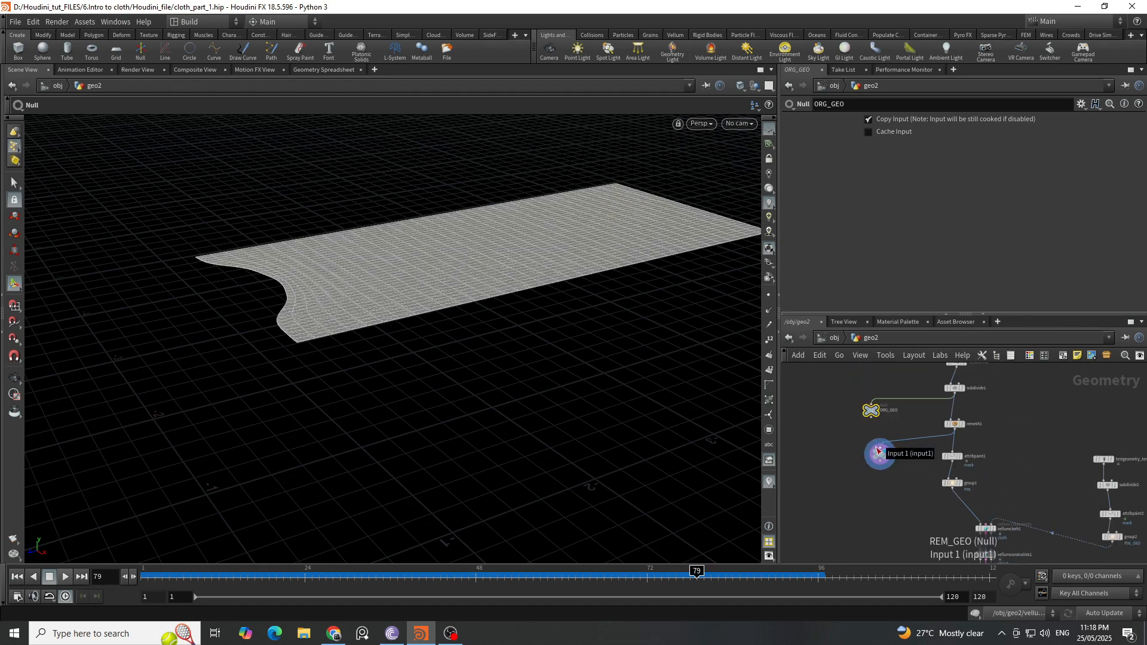
pyautogui.hotkey('ctrl', 'c')
pyautogui.scroll(-5, 911, 428)
pyautogui.scroll(5, 886, 479)
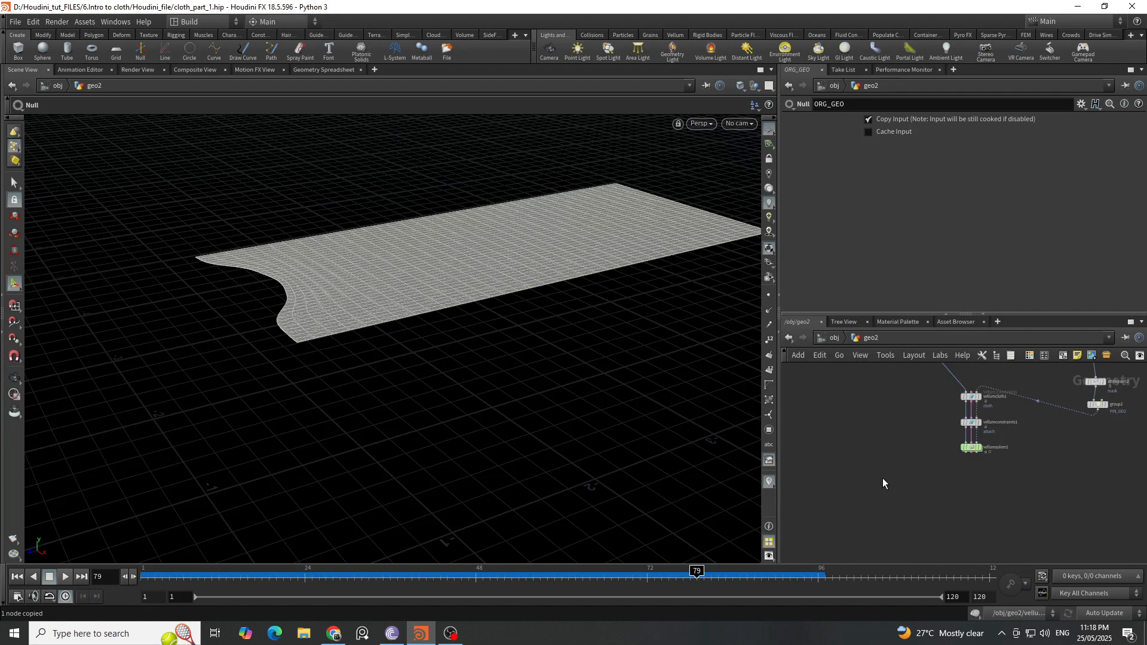
pyautogui.press('Tab')
pyautogui.write('obm')
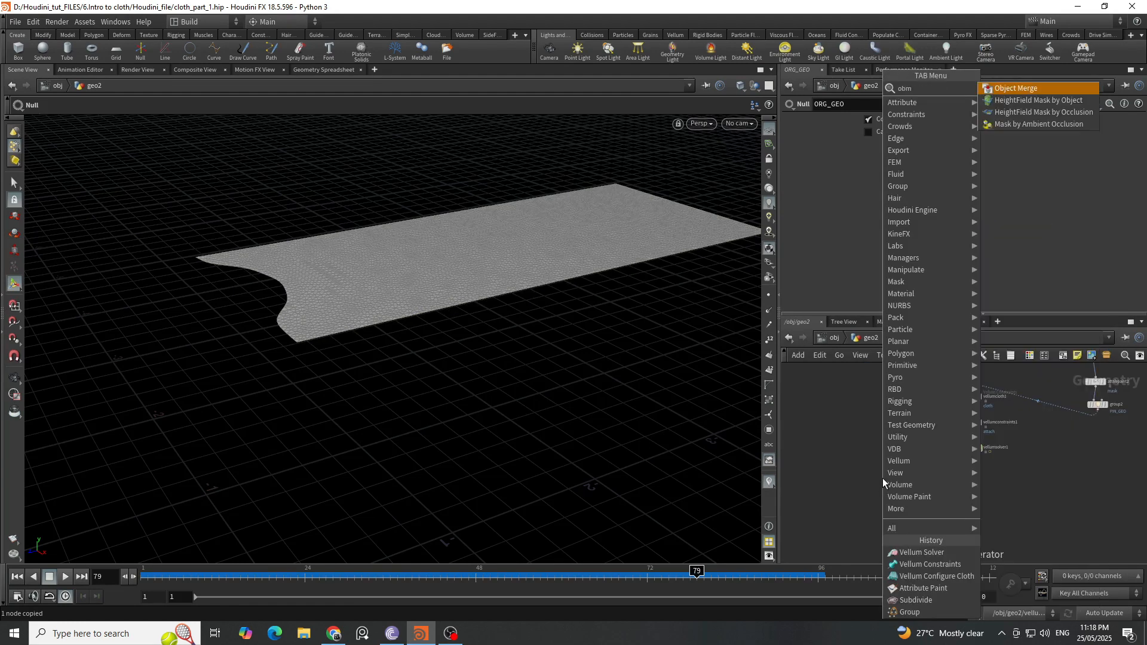
pyautogui.press('Return')
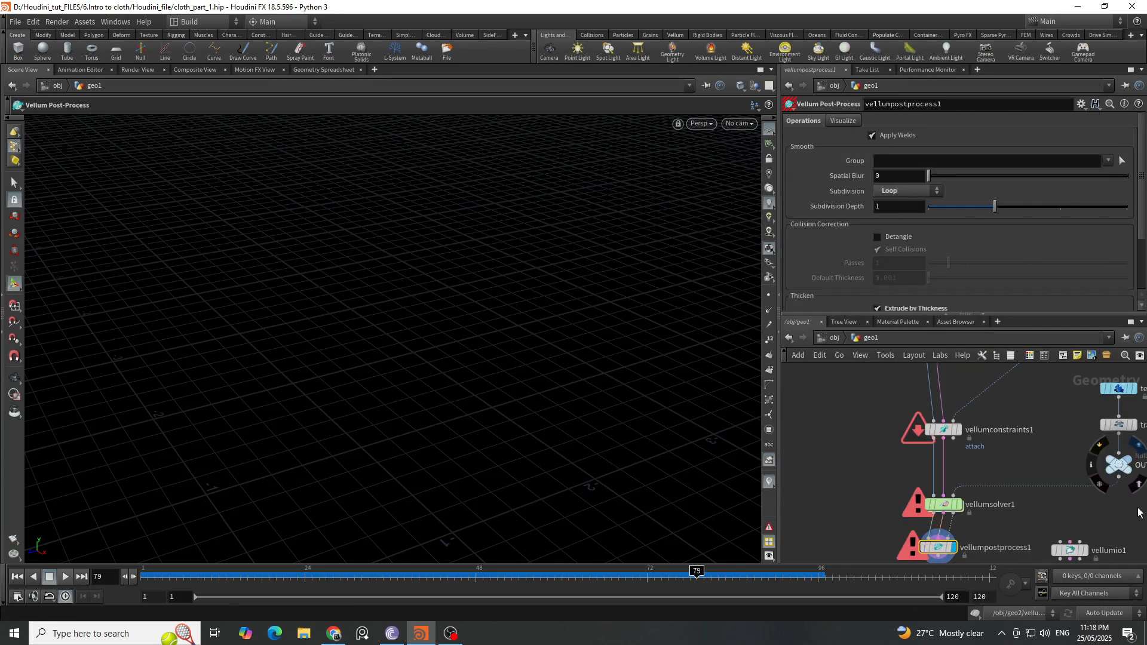
# Look at the OUT_TOY null in geo1's network, and return to geo2.
pyautogui.press('Escape')
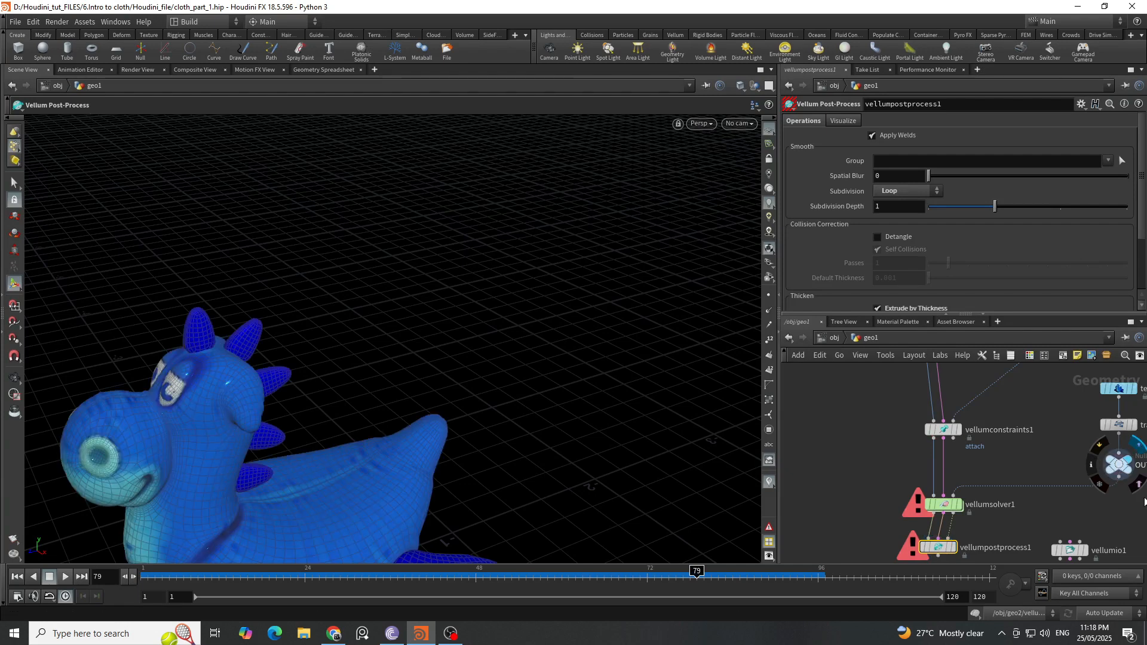
pyautogui.click(1128, 482)
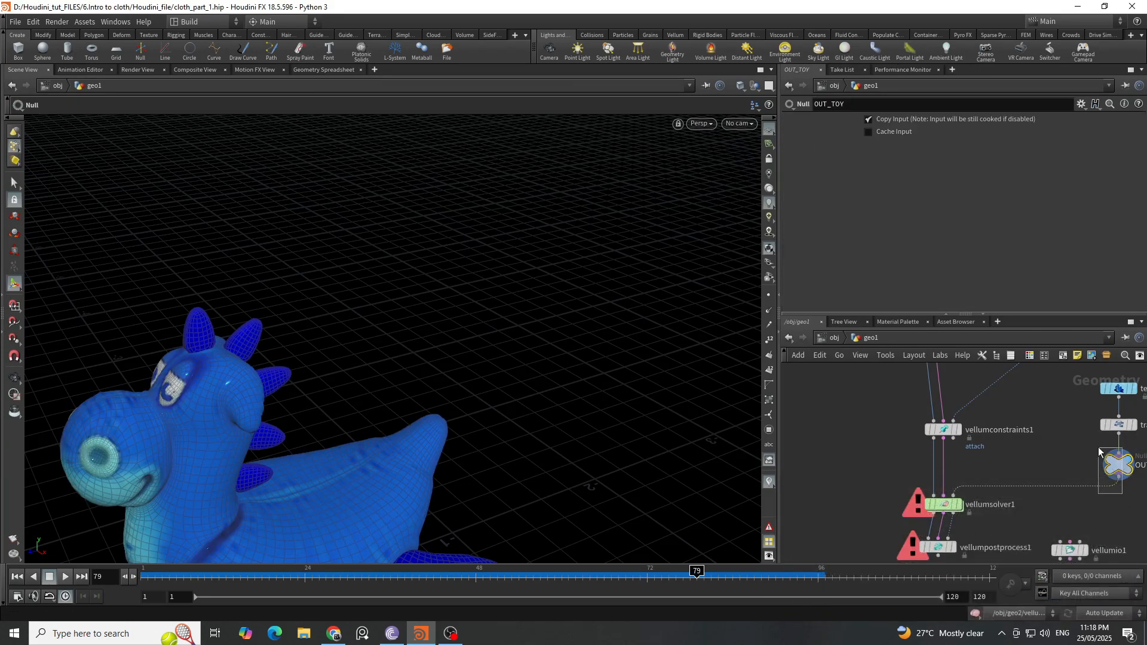
pyautogui.press('u')
pyautogui.click(961, 497)
pyautogui.doubleClick(961, 497)
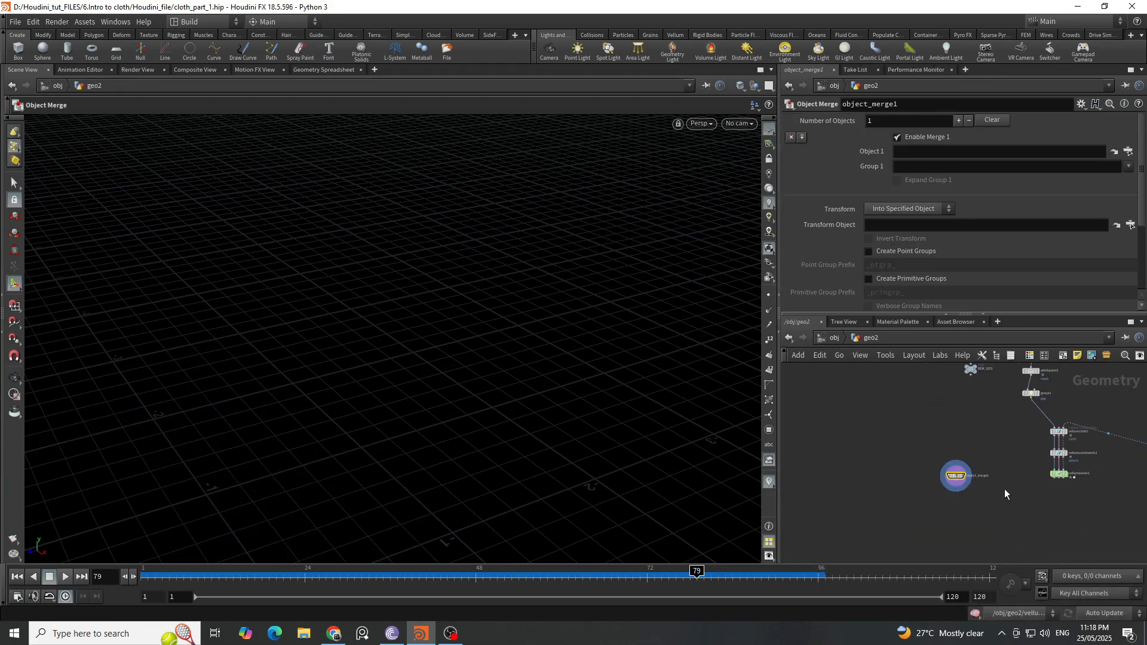
# Set the Object Merge node's Object 1 to /obj/geo2/ORG_GEO.
pyautogui.click(935, 156)
pyautogui.hotkey('ctrl', 'v')
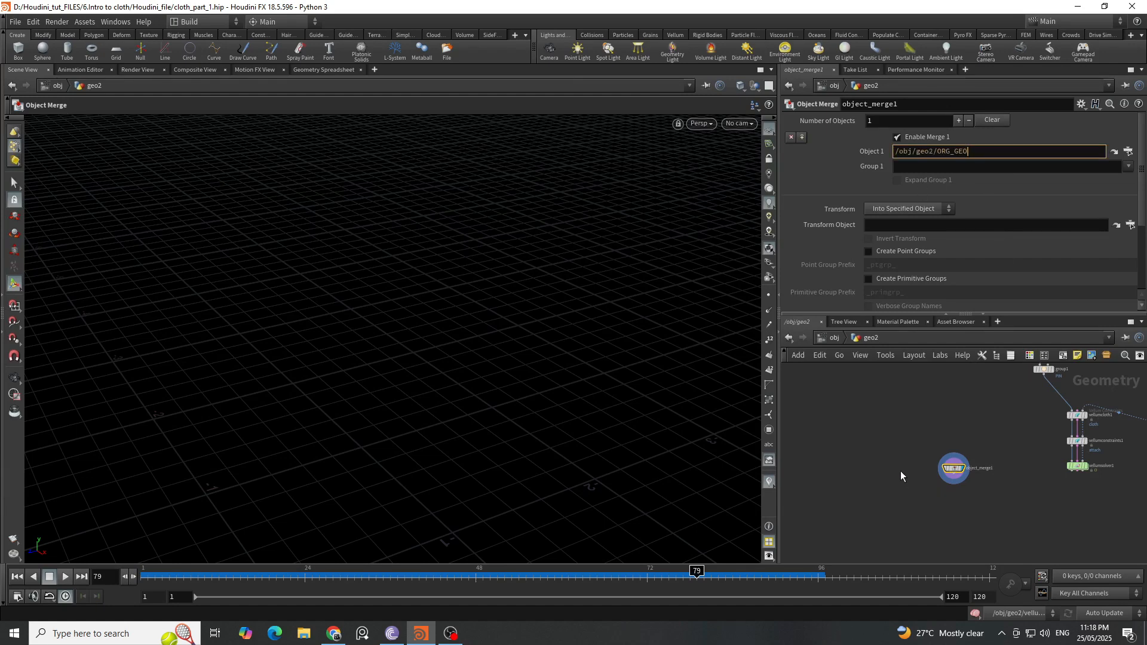
pyautogui.press('Return')
pyautogui.scroll(-3, 350, 280)
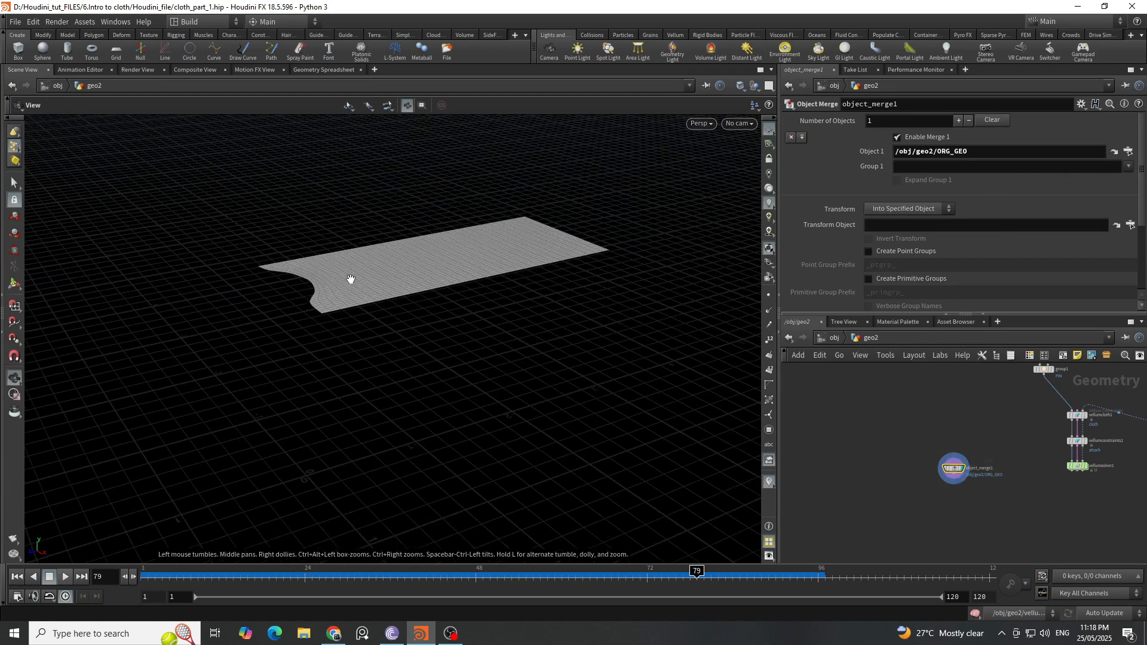
pyautogui.scroll(3, 942, 453)
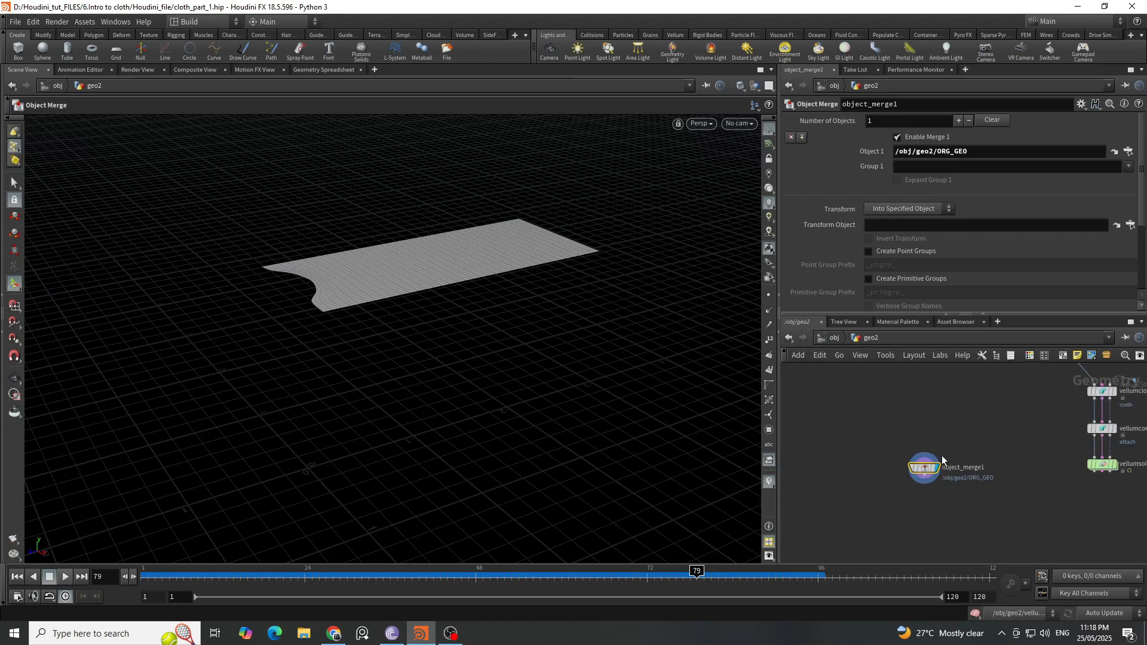
# Duplicate the Object Merge node, naming the original org and the copy rem.
pyautogui.moveTo(927, 472); pyautogui.dragTo(985, 464)
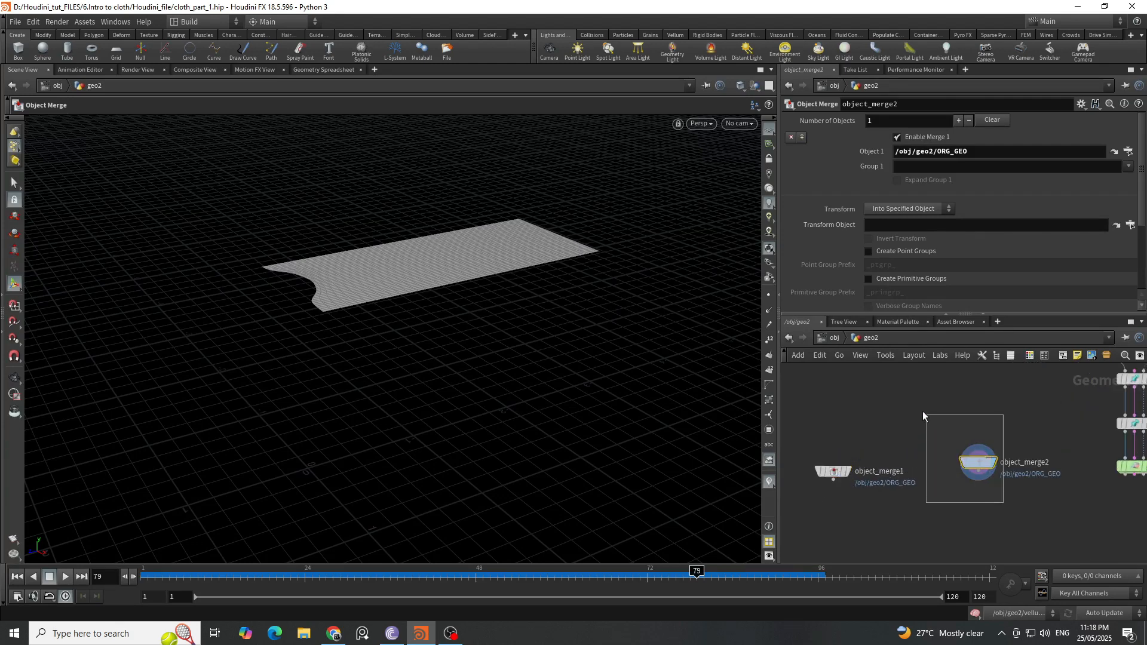
pyautogui.doubleClick(866, 471)
pyautogui.write('org')
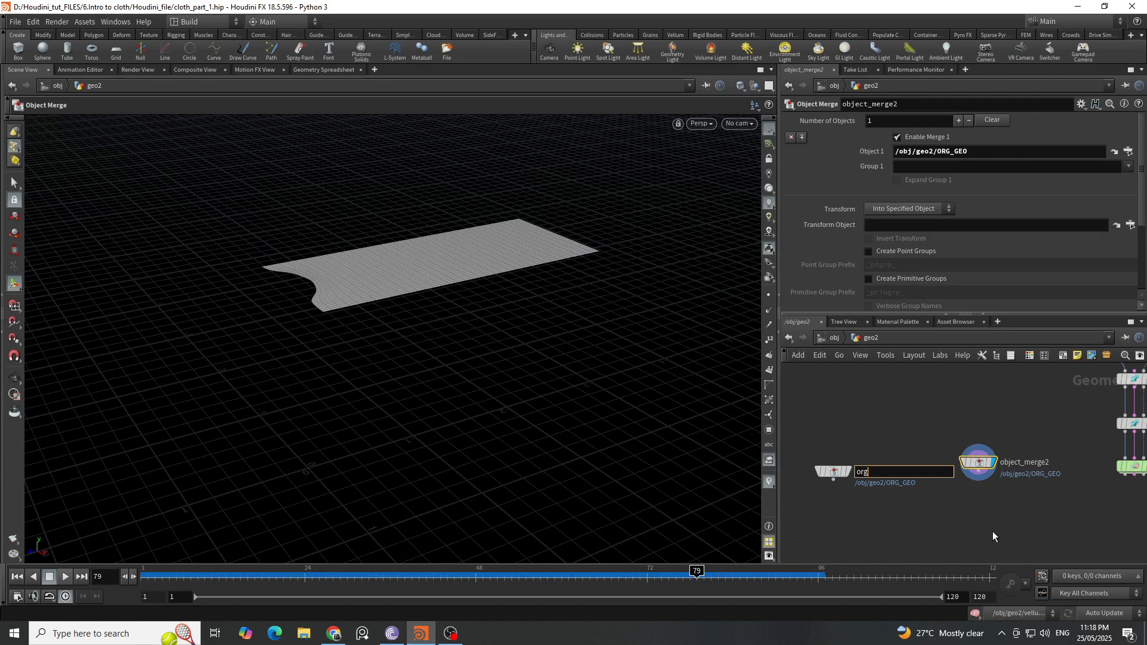
pyautogui.press('Return')
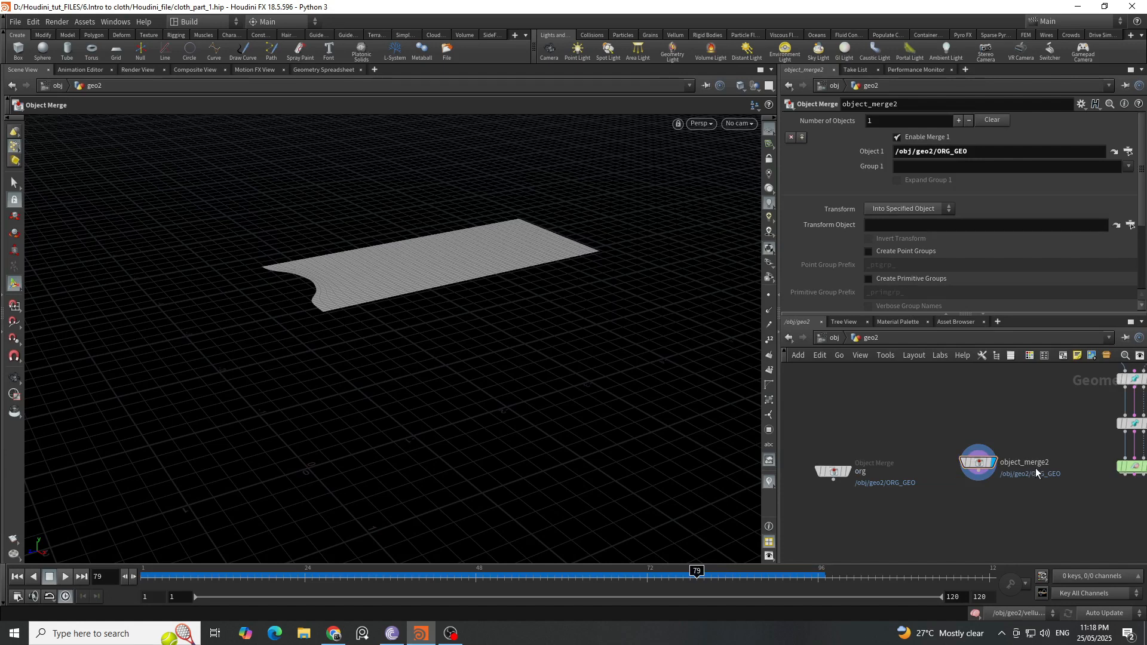
pyautogui.doubleClick(1035, 464)
pyautogui.write('rem')
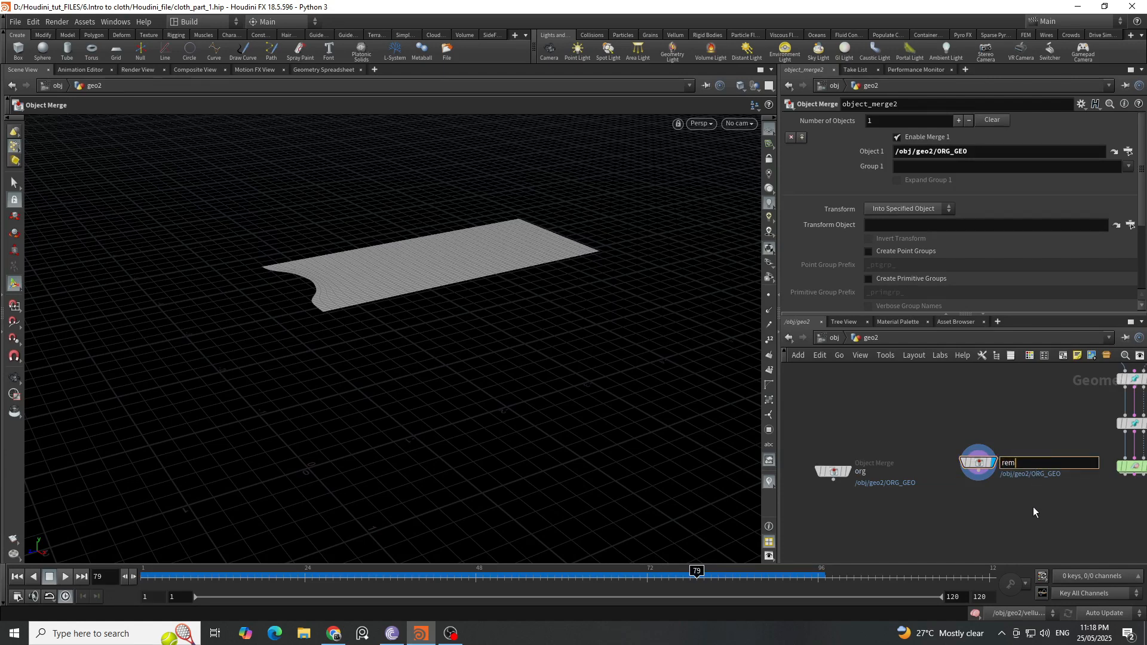
pyautogui.press('Return')
# Copy the REM_GEO null and point the rem node's Object 1 to /obj/geo2/REM_GEO.
pyautogui.moveTo(1034, 522); pyautogui.dragTo(936, 426)
pyautogui.scroll(-5, 998, 488)
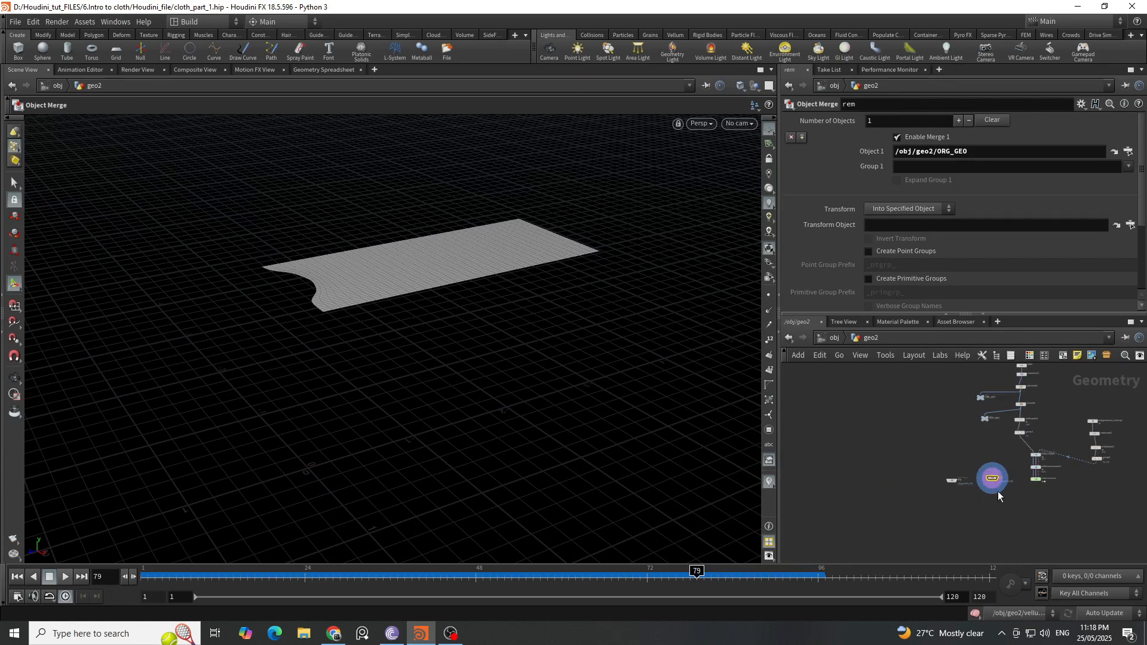
pyautogui.moveTo(1002, 395); pyautogui.dragTo(1004, 456, button='middle')
pyautogui.scroll(5, 1004, 493)
pyautogui.click(950, 452)
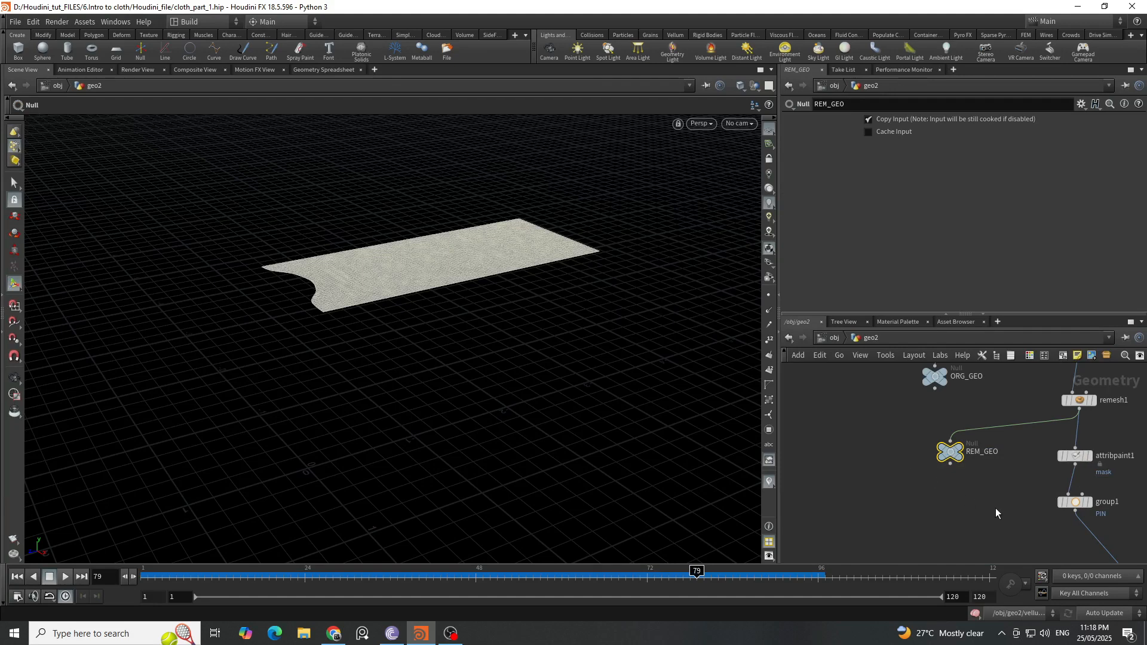
pyautogui.hotkey('ctrl', 'c')
pyautogui.scroll(-5, 958, 403)
pyautogui.scroll(5, 973, 525)
pyautogui.click(954, 397)
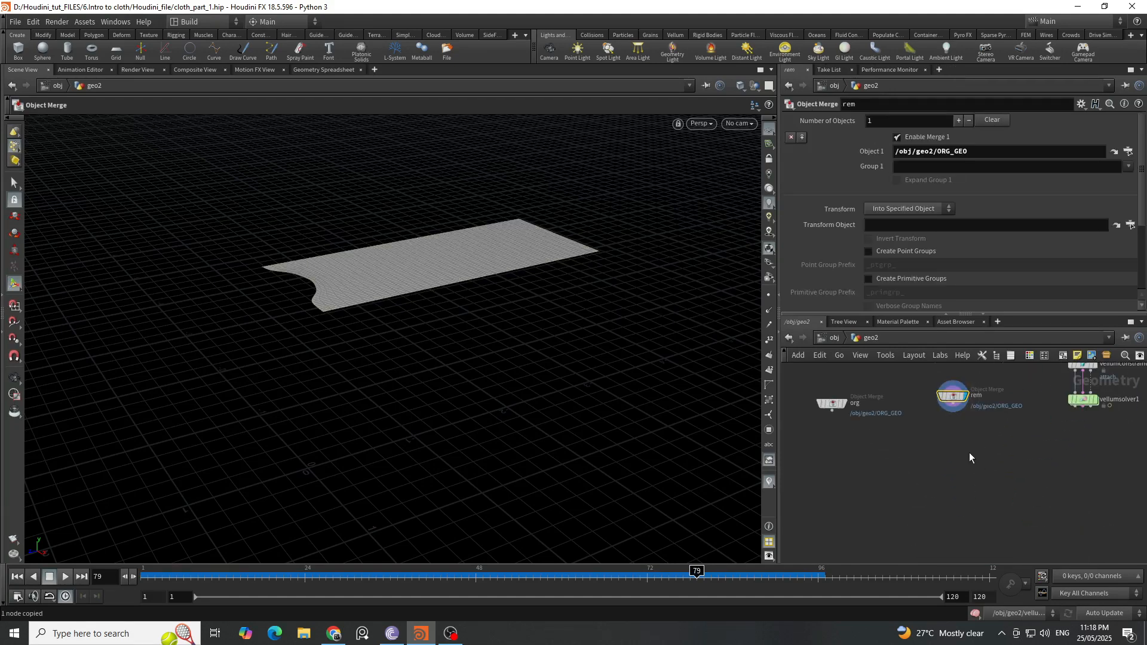
pyautogui.moveTo(969, 453); pyautogui.dragTo(983, 485, button='middle')
pyautogui.click(987, 149)
pyautogui.hotkey('ctrl', 'a')
pyautogui.hotkey('ctrl', 'v')
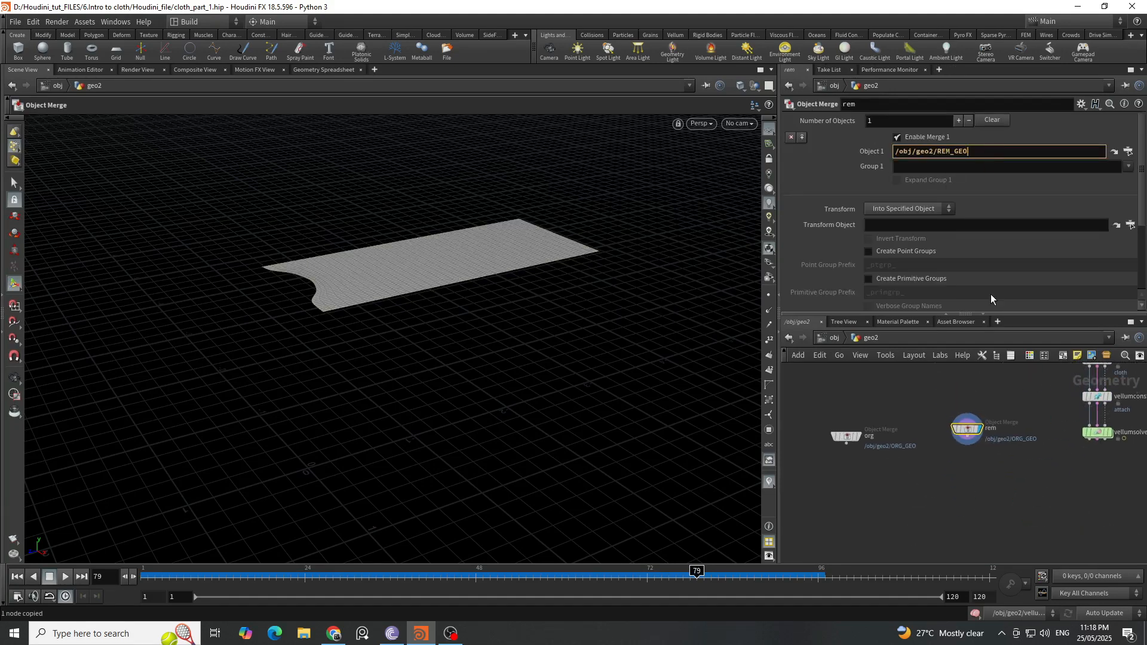
pyautogui.click(969, 488)
# Compare the triangulated rem cape and the quad org cape up close by displaying each in turn.
pyautogui.scroll(1, 903, 454)
pyautogui.keyDown('alt'); pyautogui.moveTo(526, 269); pyautogui.dragTo(478, 308); pyautogui.keyUp('alt')
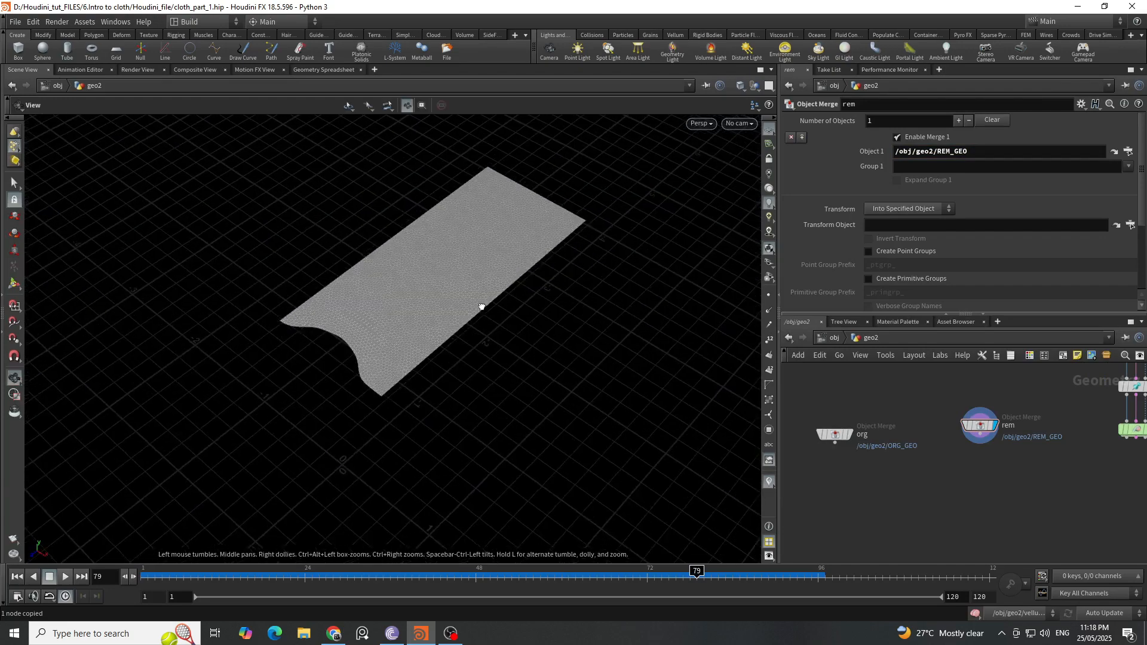
pyautogui.scroll(3, 383, 326)
pyautogui.scroll(4, 367, 332)
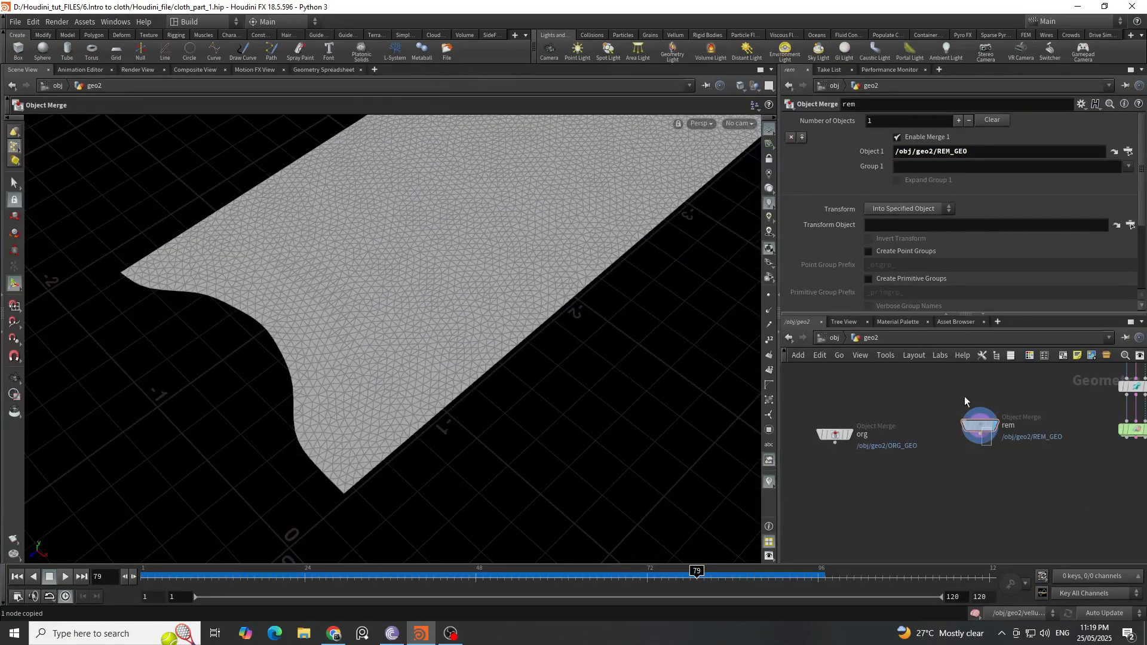
pyautogui.click(851, 435)
pyautogui.moveTo(842, 435); pyautogui.dragTo(849, 416)
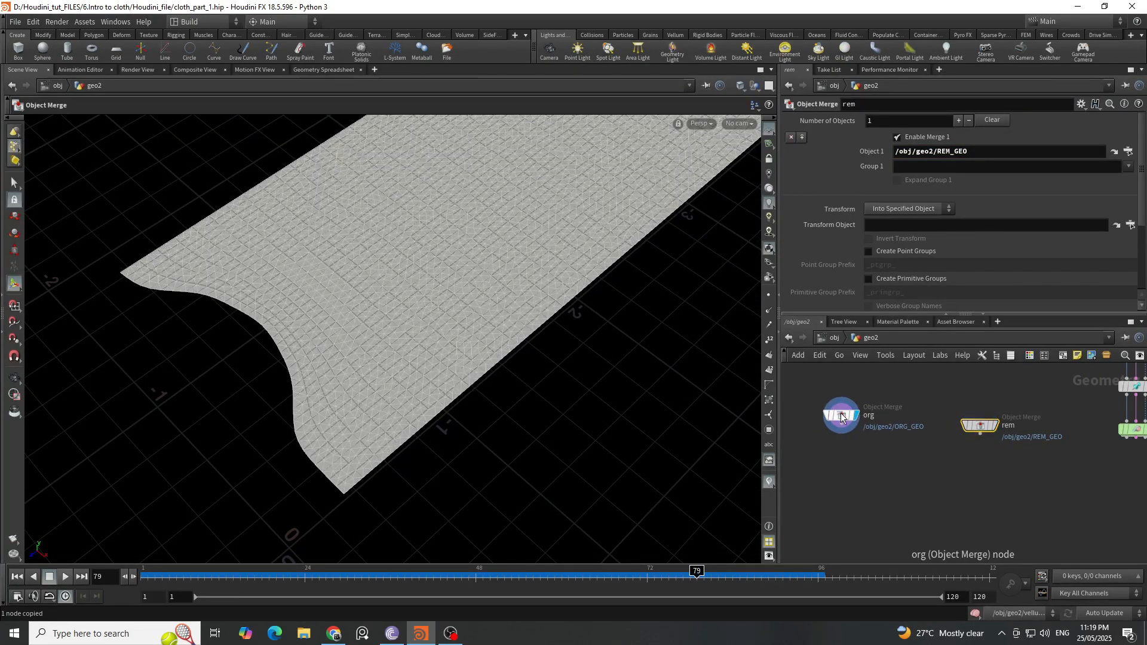
pyautogui.scroll(-1, 935, 512)
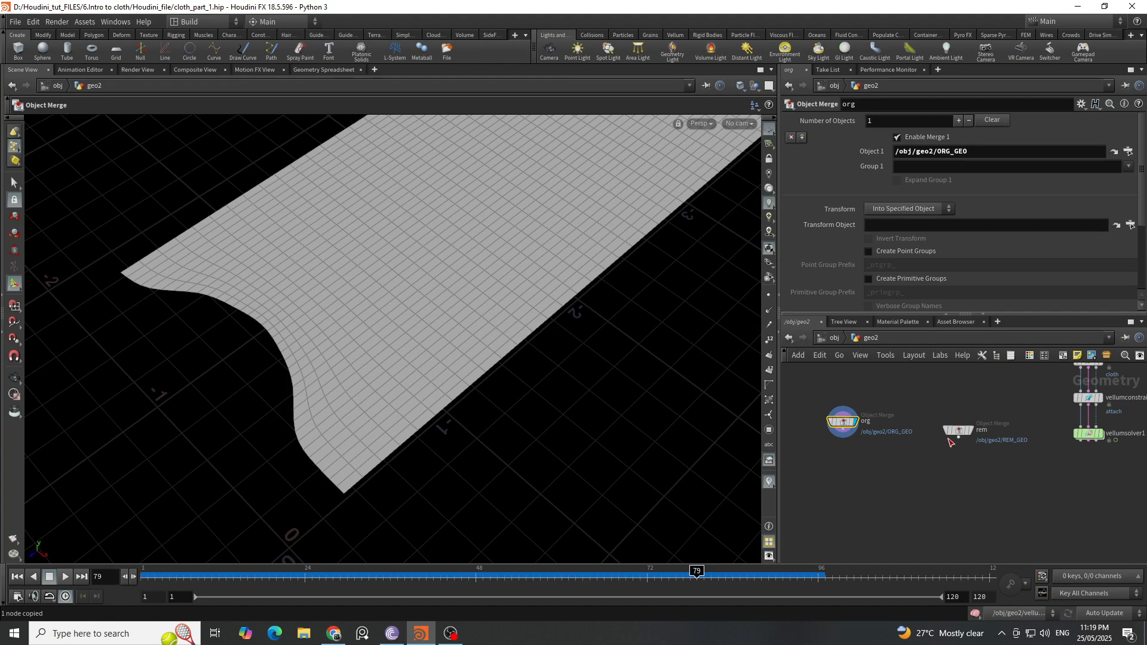
# Add a Cloth Capture node below org and rem and set its Radius to 0.1.
pyautogui.moveTo(950, 439); pyautogui.dragTo(970, 410)
pyautogui.press('Tab')
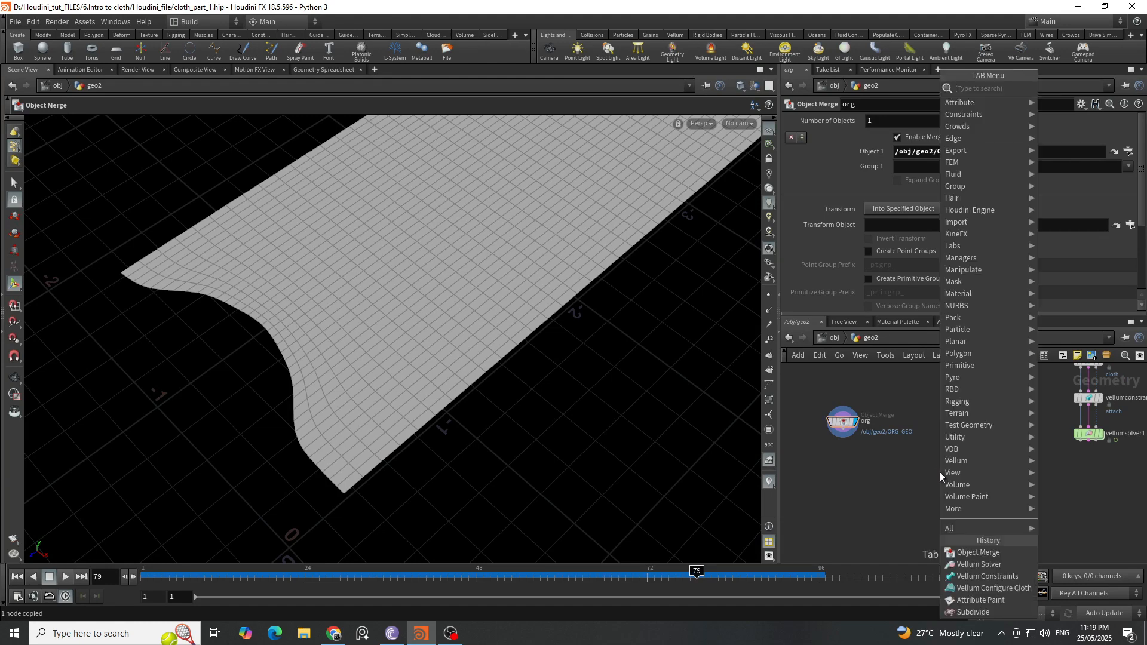
pyautogui.write('cl')
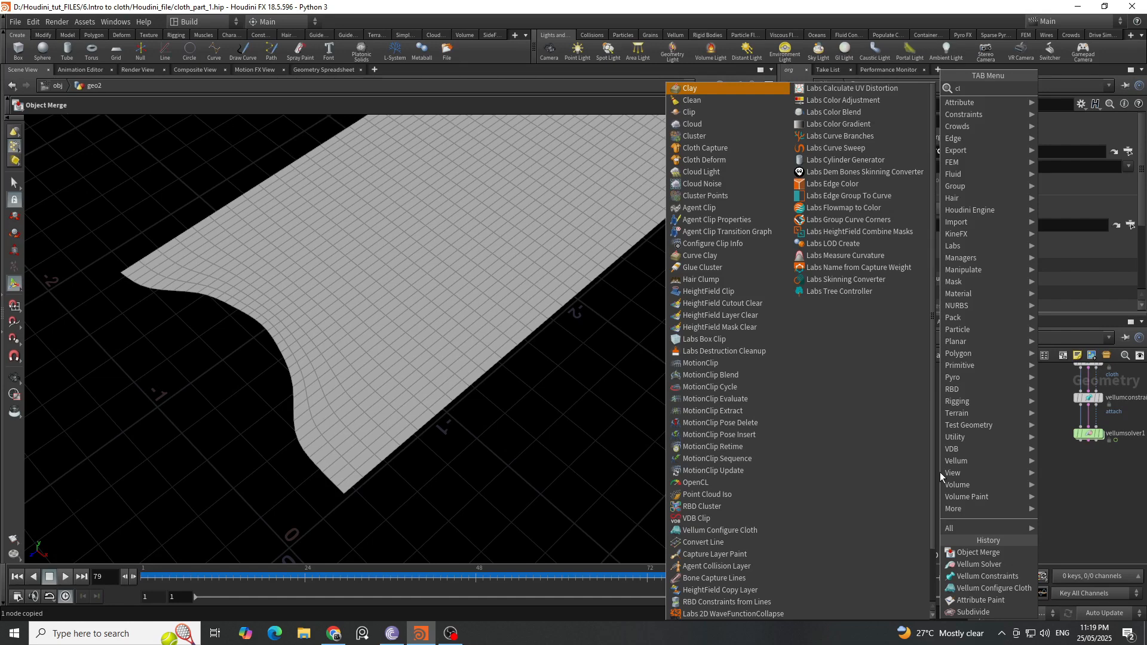
pyautogui.write('oc')
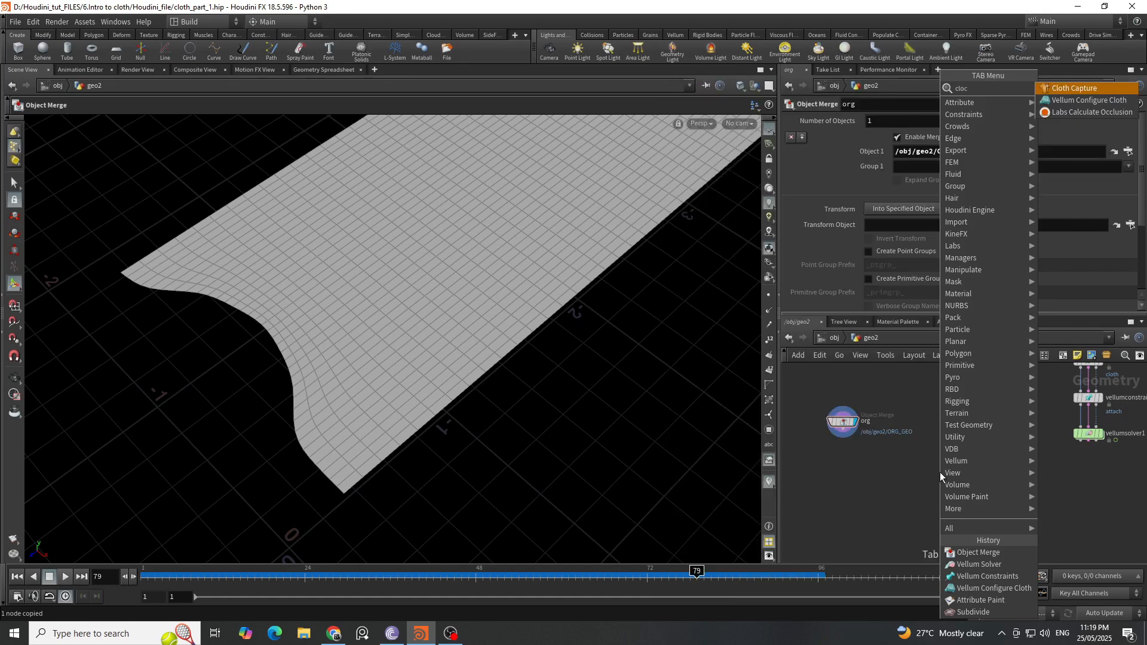
pyautogui.press('Return')
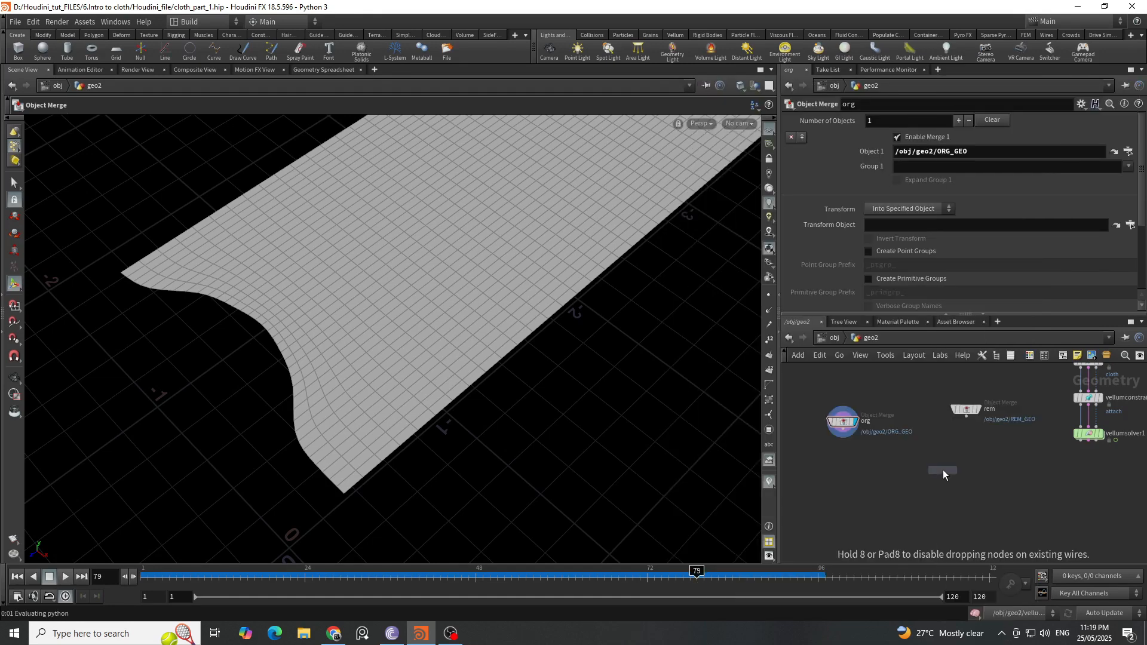
pyautogui.click(943, 469)
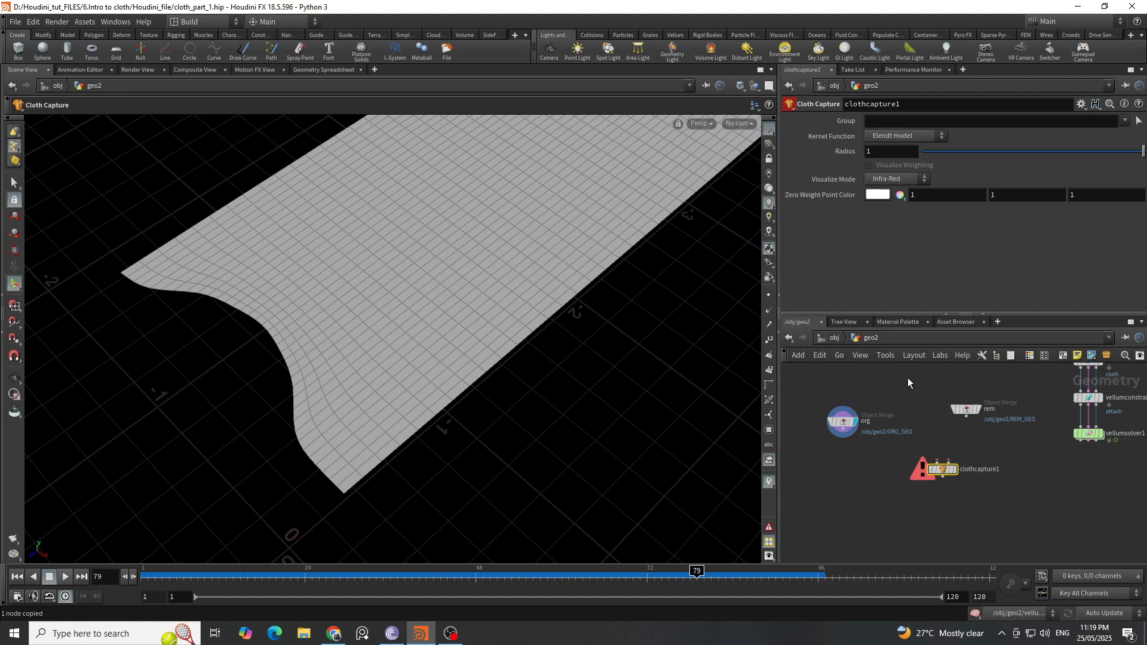
pyautogui.click(882, 156)
pyautogui.press('Return')
# Connect org to the first input and rem to the second input of clothcapture1, and display the capture.
pyautogui.click(857, 492)
pyautogui.moveTo(847, 438); pyautogui.dragTo(929, 478)
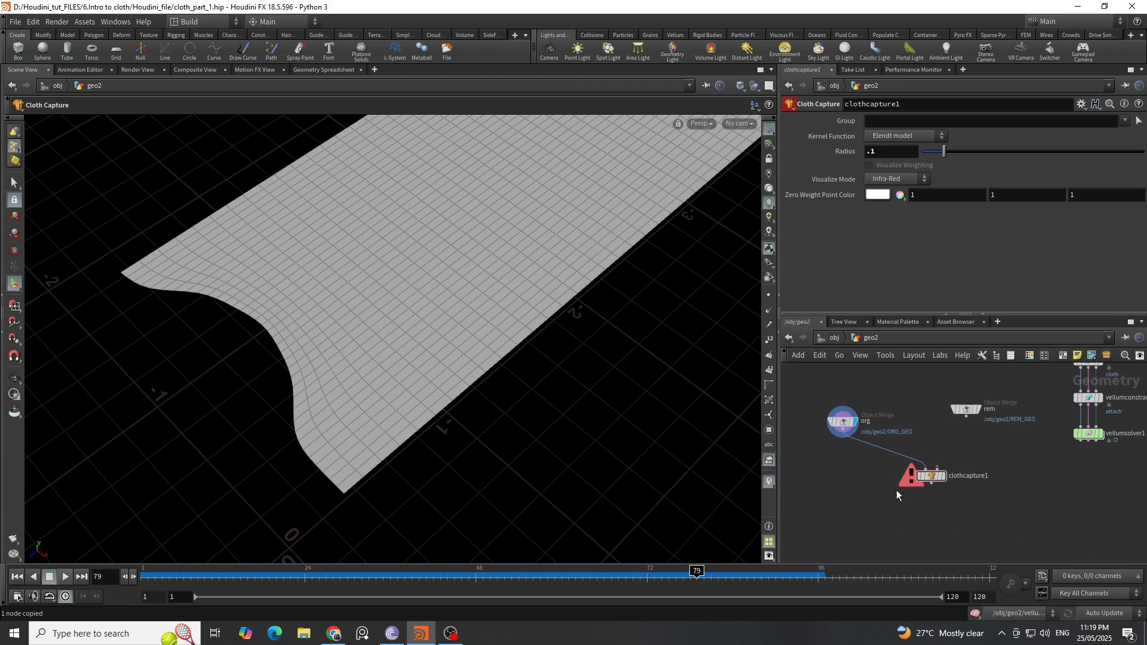
pyautogui.moveTo(966, 417); pyautogui.dragTo(945, 482)
pyautogui.click(945, 482)
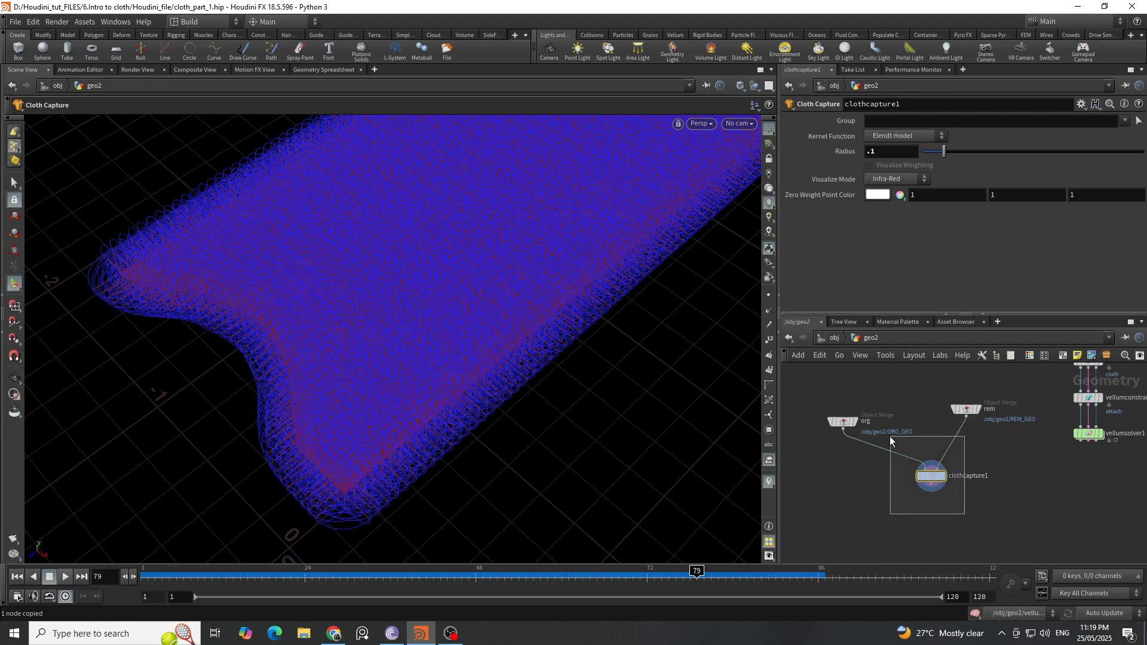
# Test the Cloth Capture Radius at .01 and .05, and settle on .03 for clothcapture1.
pyautogui.press('Escape')
pyautogui.moveTo(422, 456); pyautogui.dragTo(328, 240)
pyautogui.press('Return')
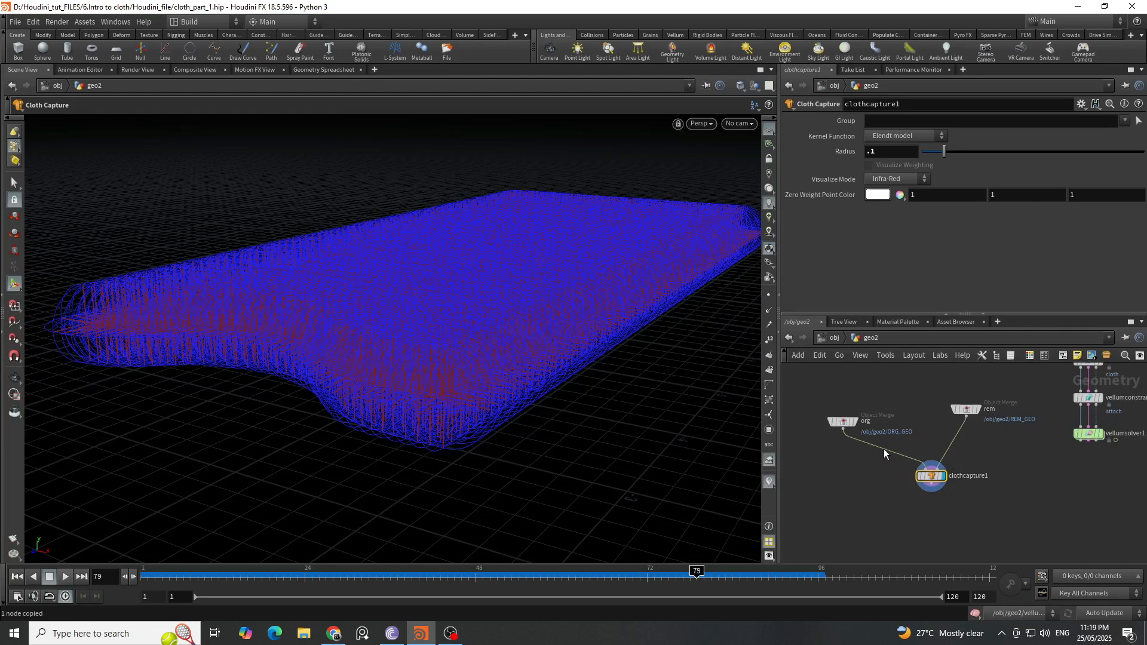
pyautogui.click(867, 151)
pyautogui.press('Return')
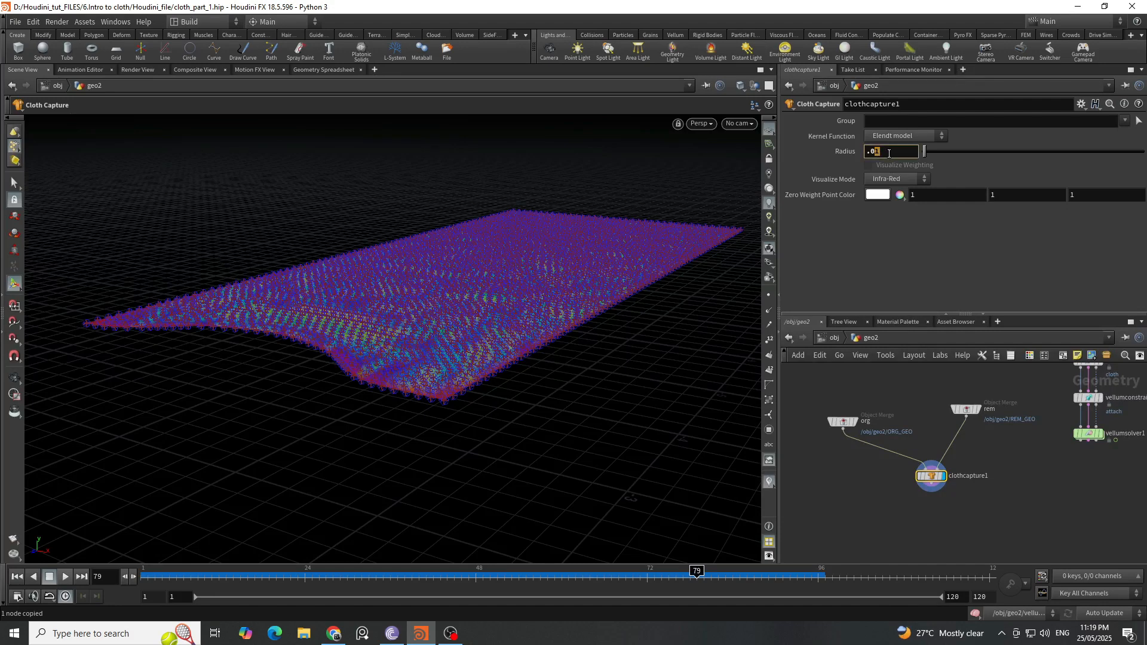
pyautogui.write('5')
pyautogui.press('Return')
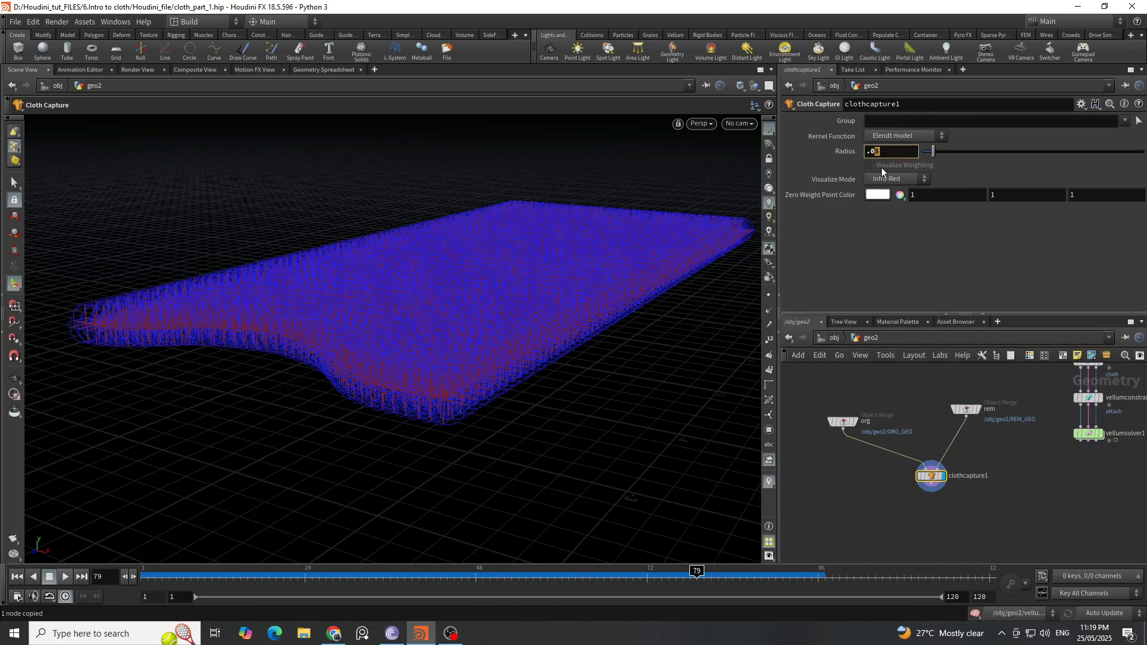
pyautogui.write('3')
pyautogui.press('Return')
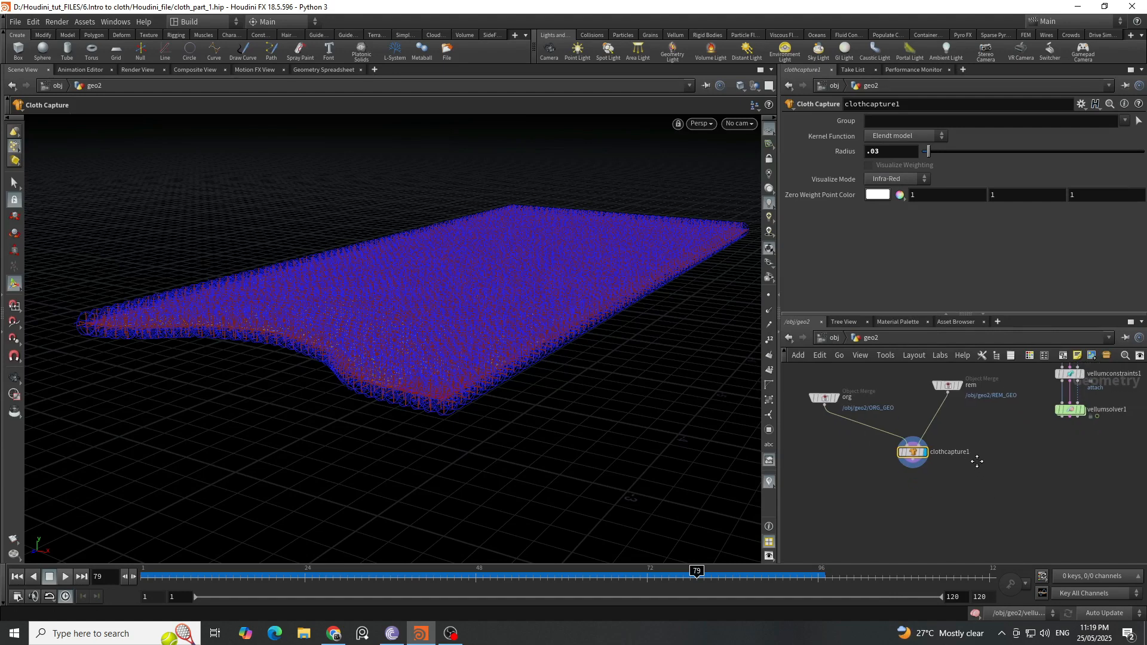
# Add a Cloth Deform node below clothcapture1.
pyautogui.press('Tab')
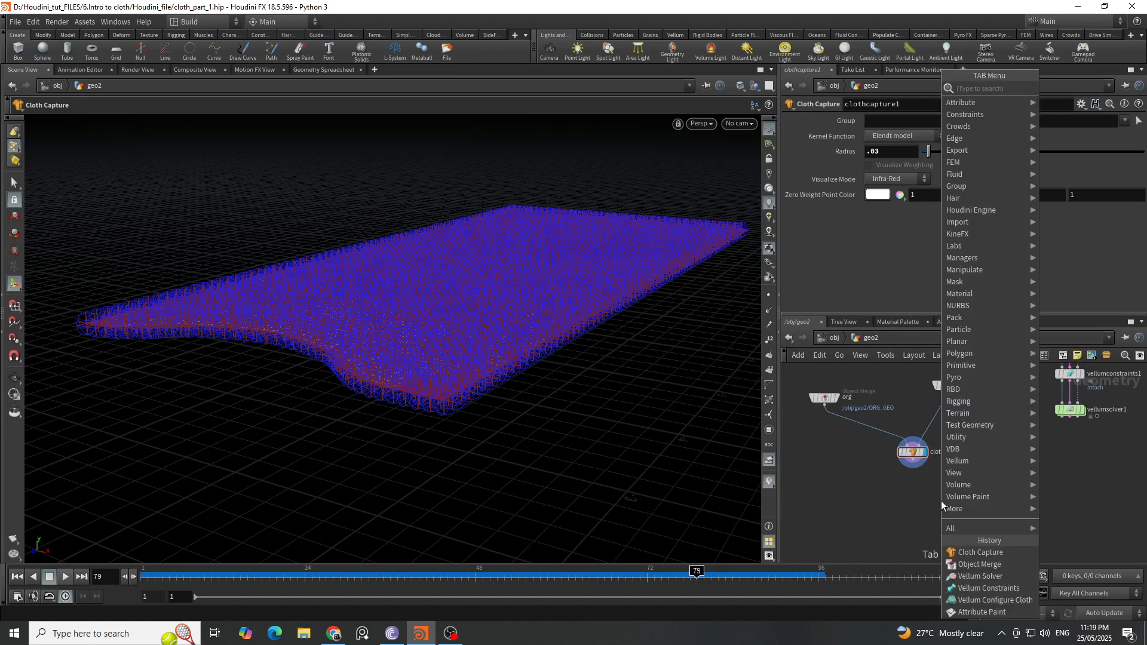
pyautogui.write('clod')
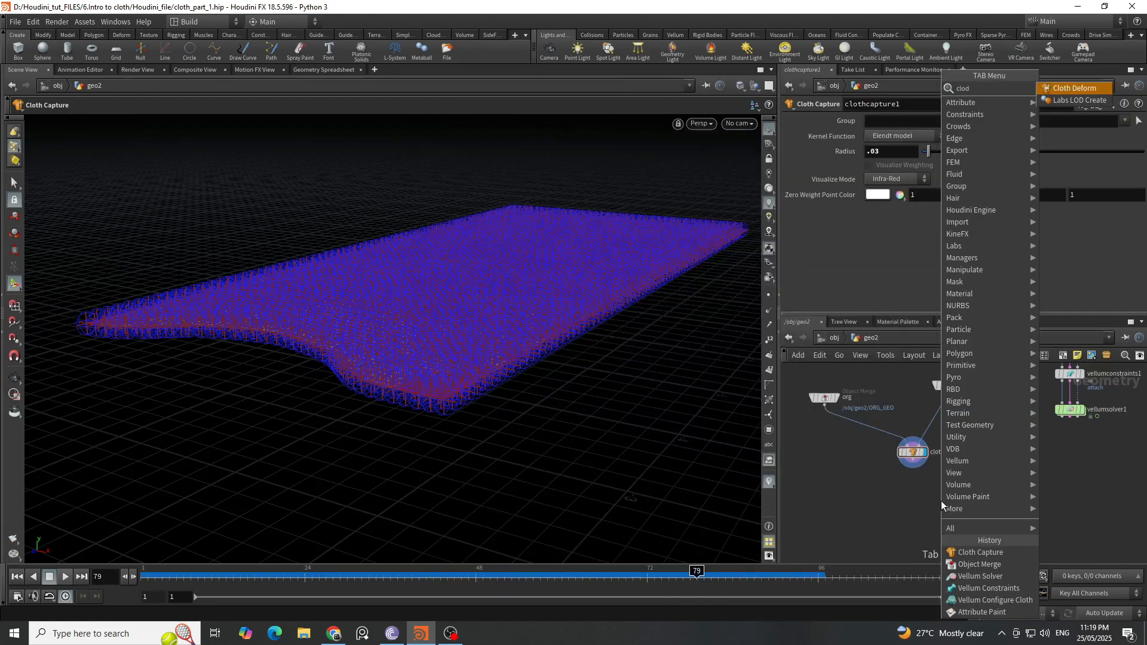
pyautogui.press('Return')
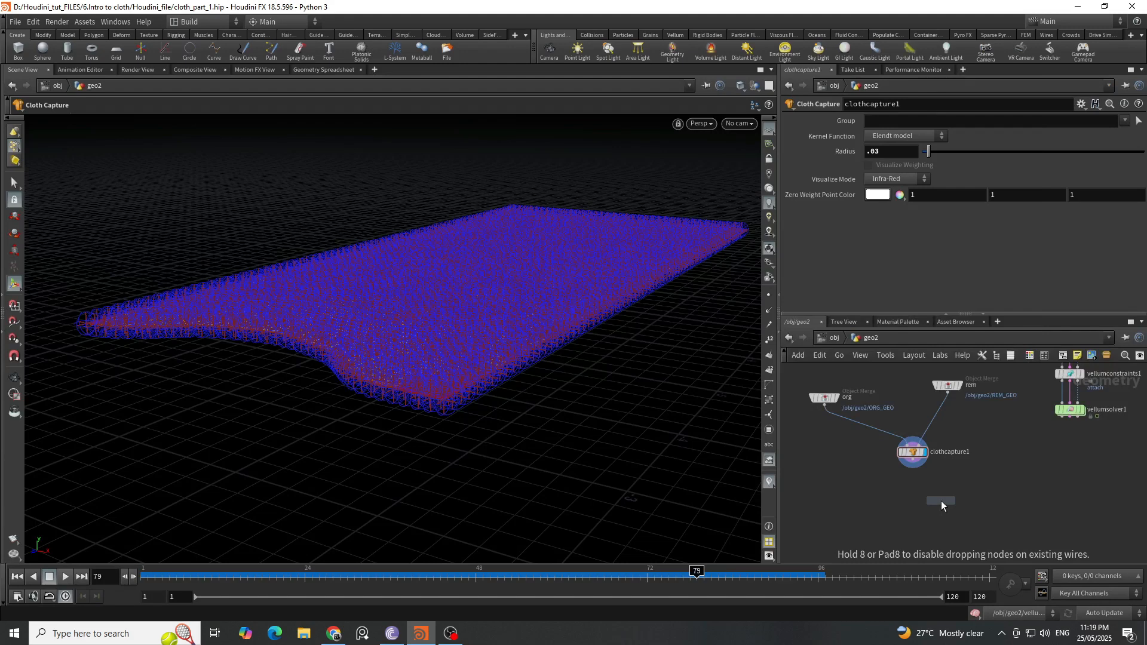
pyautogui.click(941, 501)
pyautogui.scroll(-2, 930, 456)
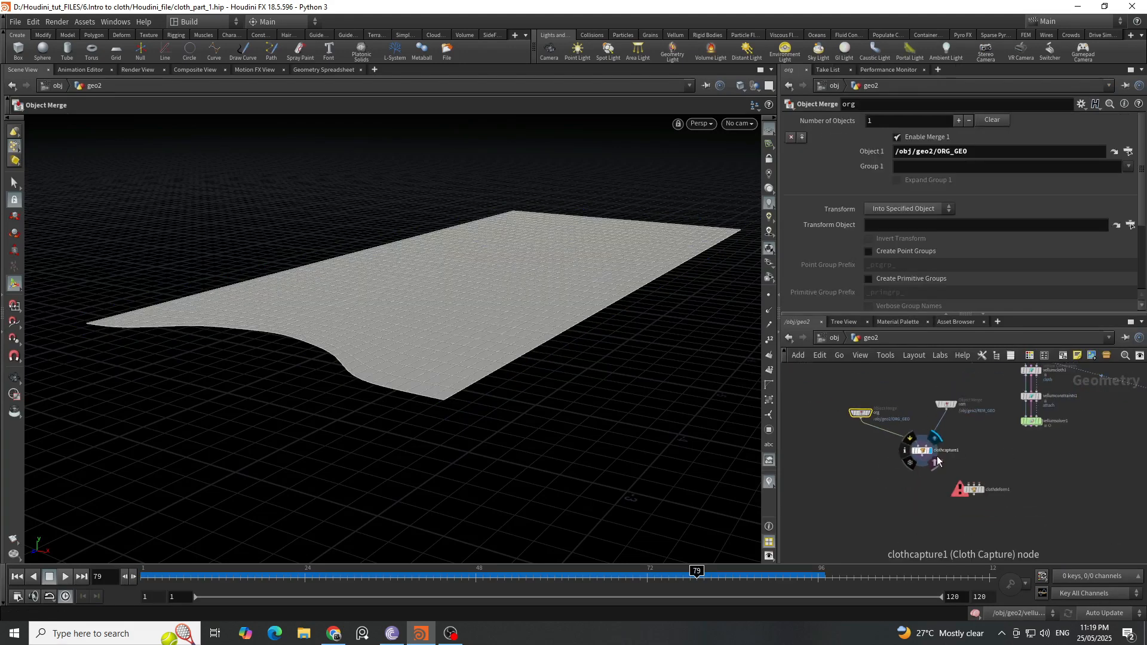
# Wire clothcapture1, rem and vellumsolver1 into the Cloth Deform node's first, second and third inputs, and display the deform.
pyautogui.scroll(3, 927, 447)
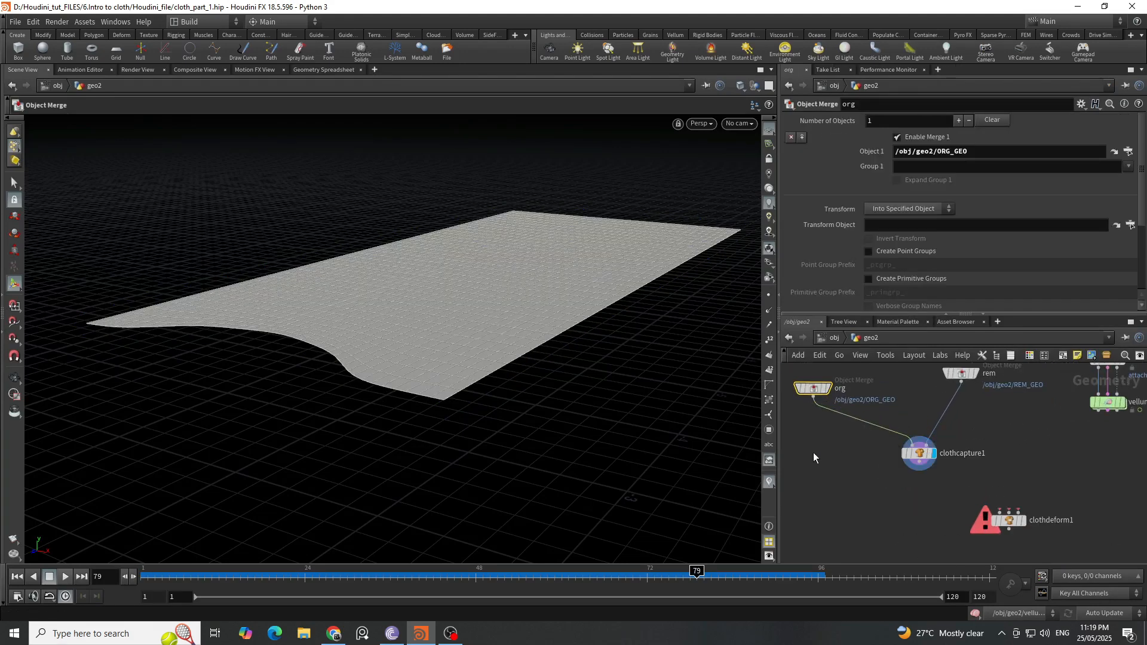
pyautogui.scroll(-3, 879, 413)
pyautogui.scroll(2, 935, 407)
pyautogui.click(921, 383)
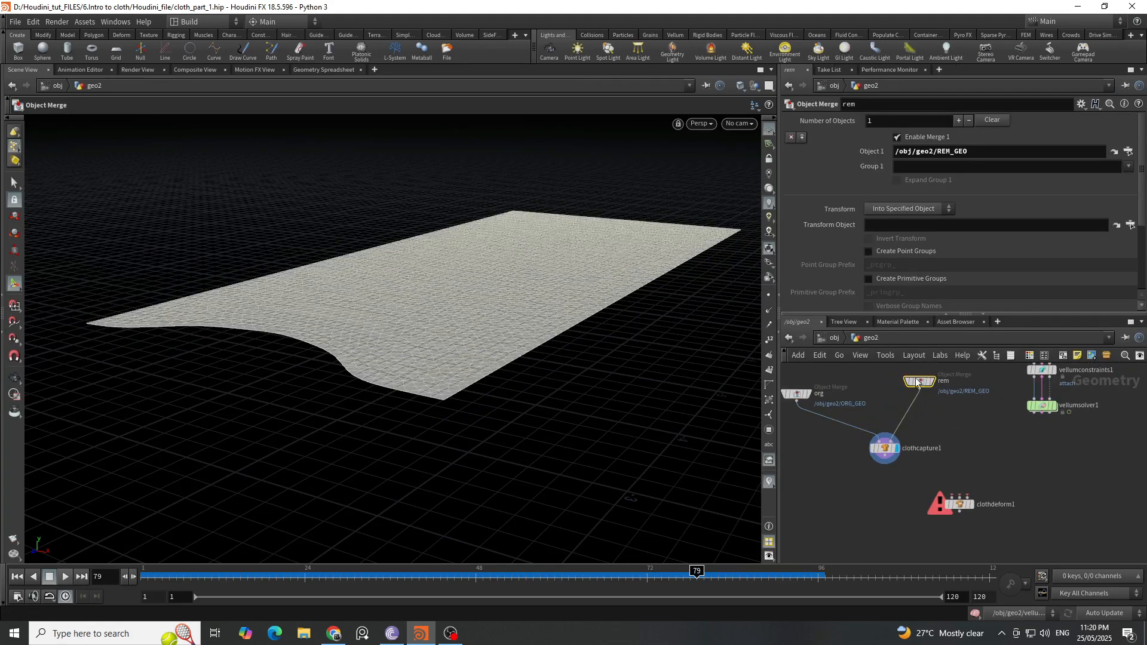
pyautogui.scroll(1, 998, 523)
pyautogui.click(937, 507)
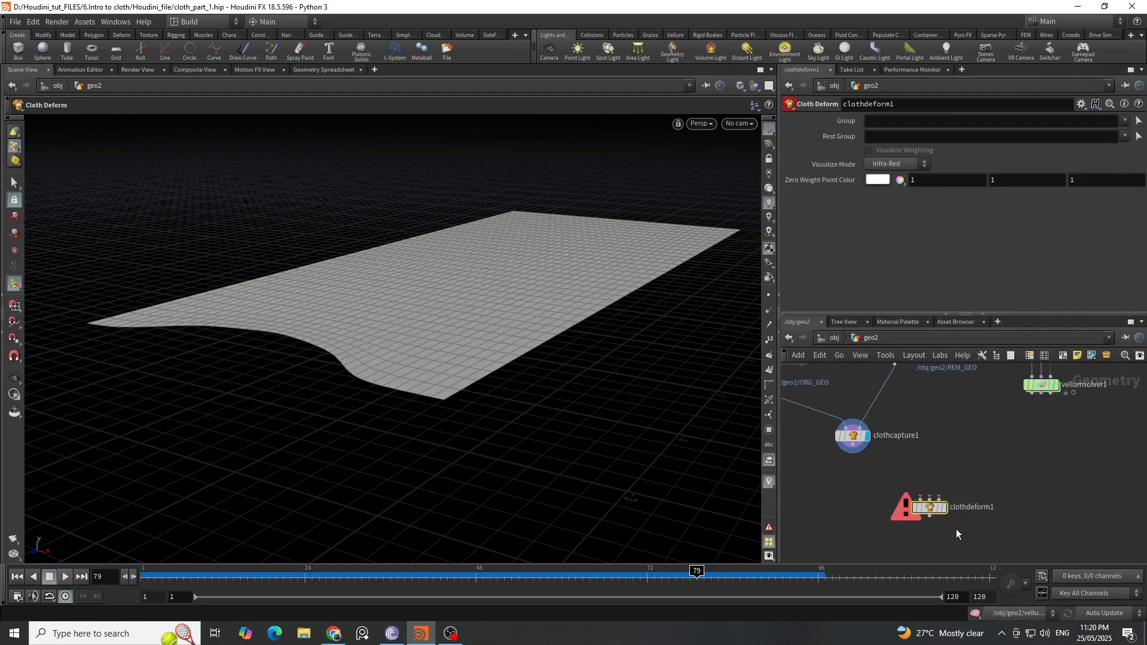
pyautogui.moveTo(854, 453); pyautogui.dragTo(920, 498)
pyautogui.scroll(-4, 909, 535)
pyautogui.scroll(3, 927, 527)
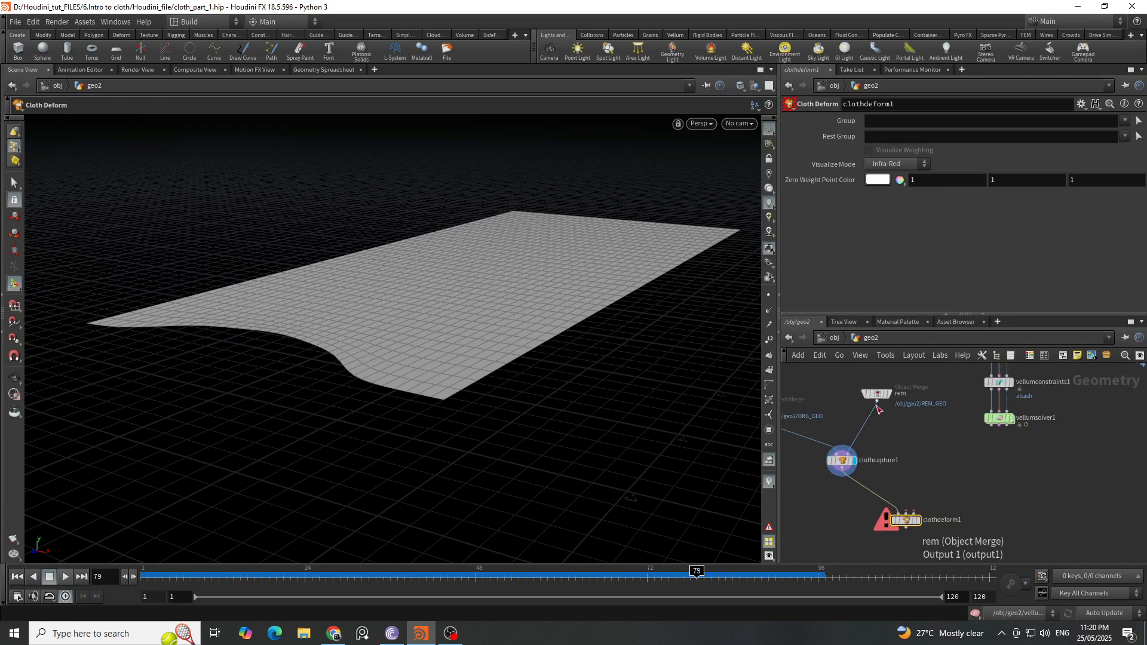
pyautogui.moveTo(877, 409); pyautogui.dragTo(992, 426)
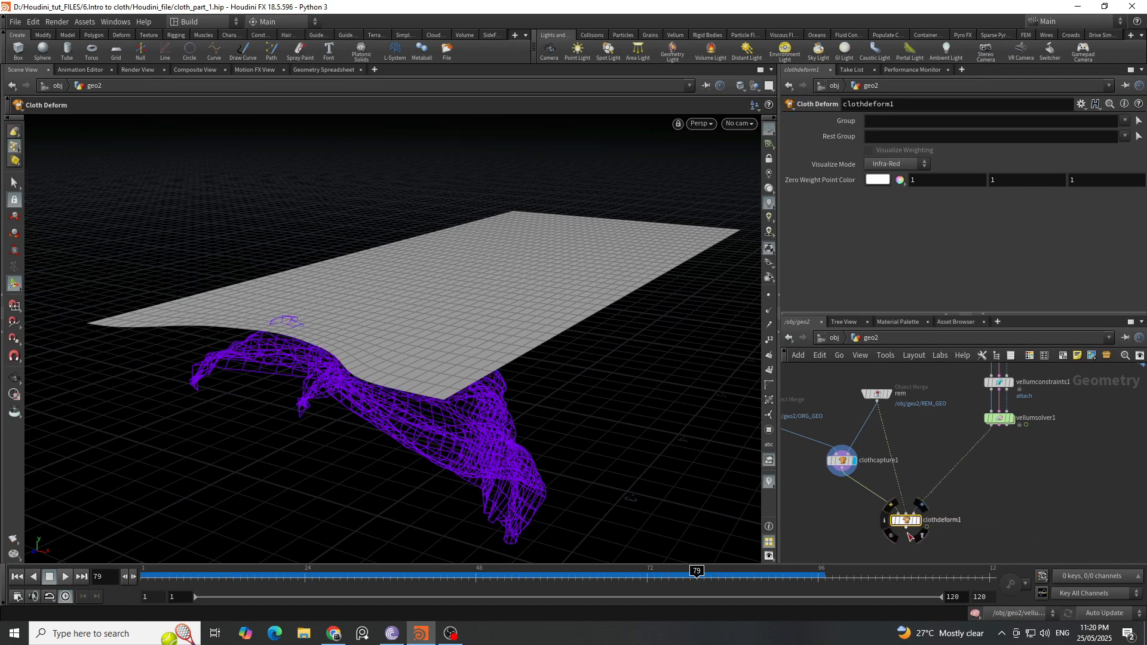
pyautogui.click(920, 522)
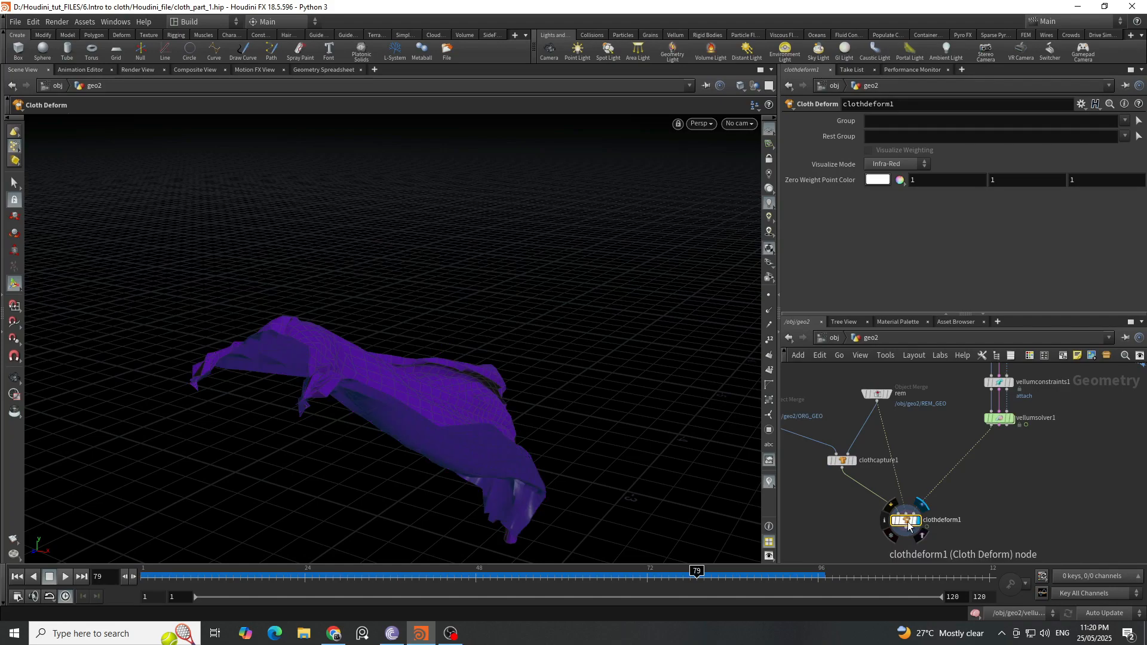
# Compare the deformed quad cape with the vellumsolver1 simulation mesh, ending on the Cloth Deform output.
pyautogui.press('Escape')
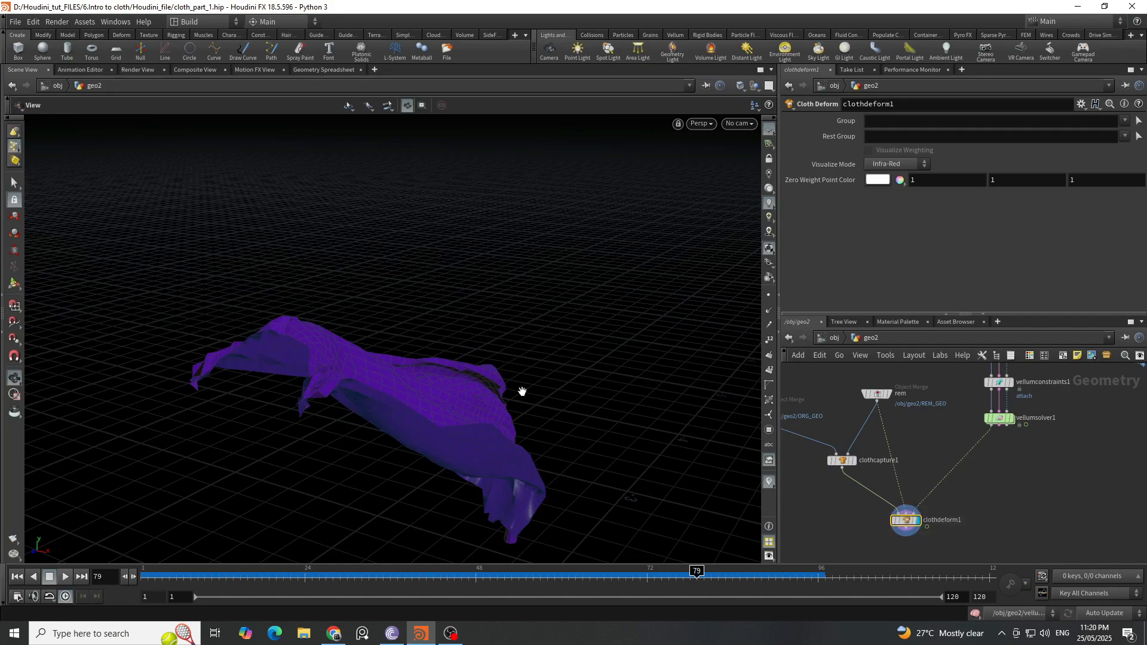
pyautogui.moveTo(520, 392); pyautogui.dragTo(371, 361)
pyautogui.click(1009, 419)
pyautogui.scroll(3, 905, 527)
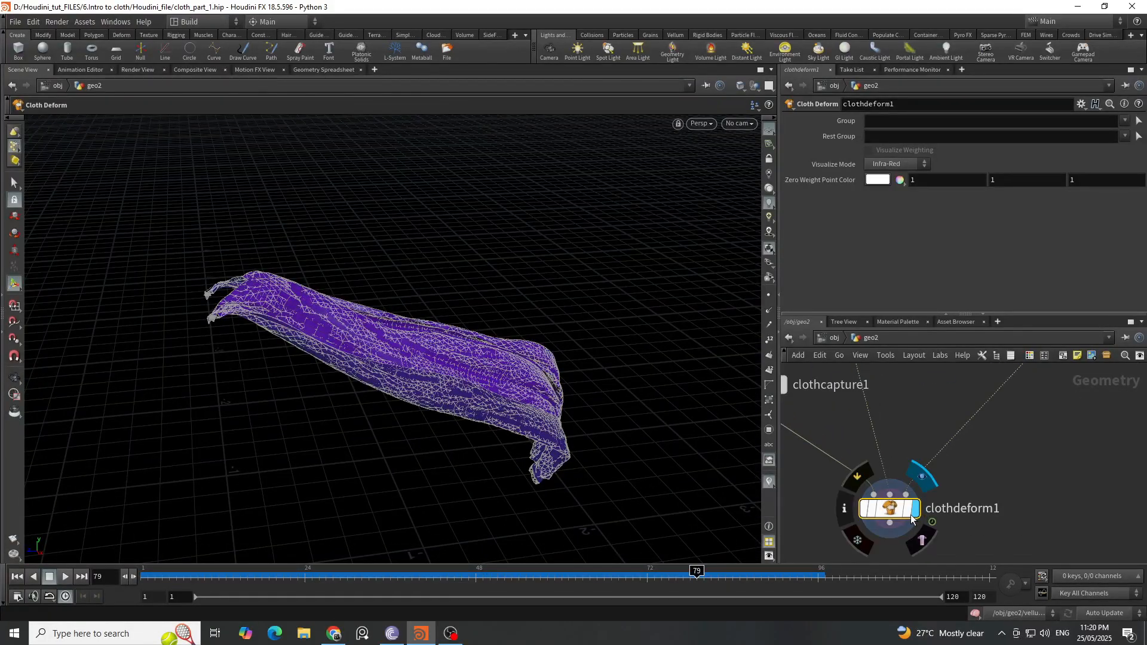
pyautogui.click(914, 532)
pyautogui.moveTo(366, 371)
pyautogui.mouseDown()
pyautogui.moveTo(364, 402)
pyautogui.moveTo(365, 385)
pyautogui.mouseUp()
# Add a Facet node after clothdeform1 and display it.
pyautogui.moveTo(891, 551); pyautogui.dragTo(916, 465, button='middle')
pyautogui.press('Tab')
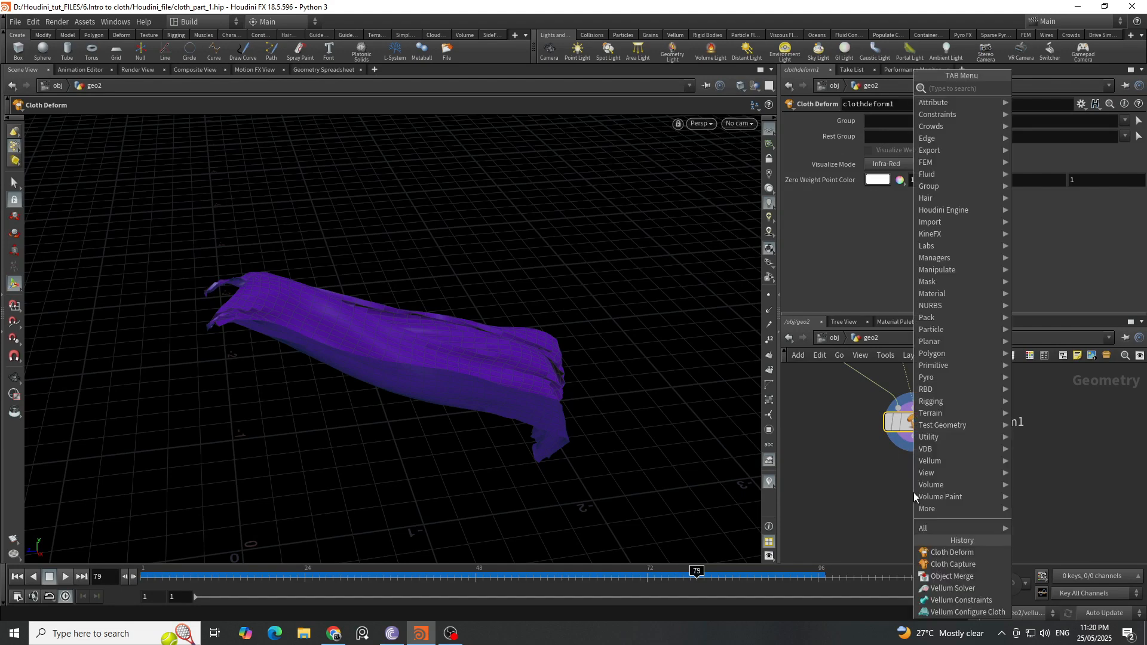
pyautogui.write('fac')
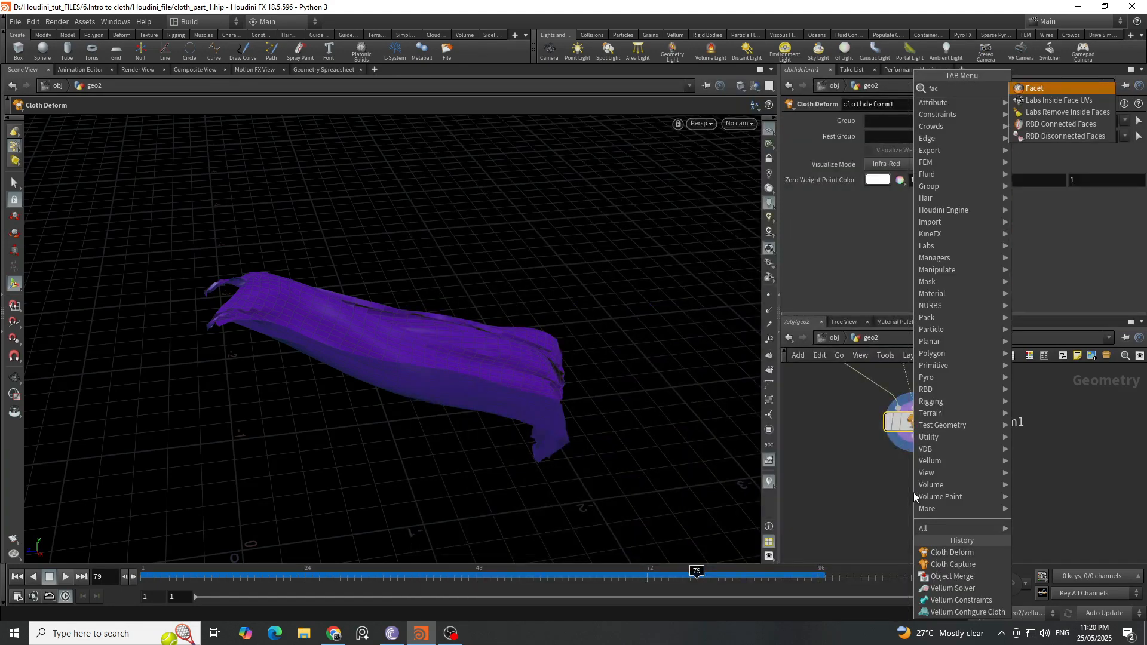
pyautogui.press('Return')
pyautogui.click(913, 492)
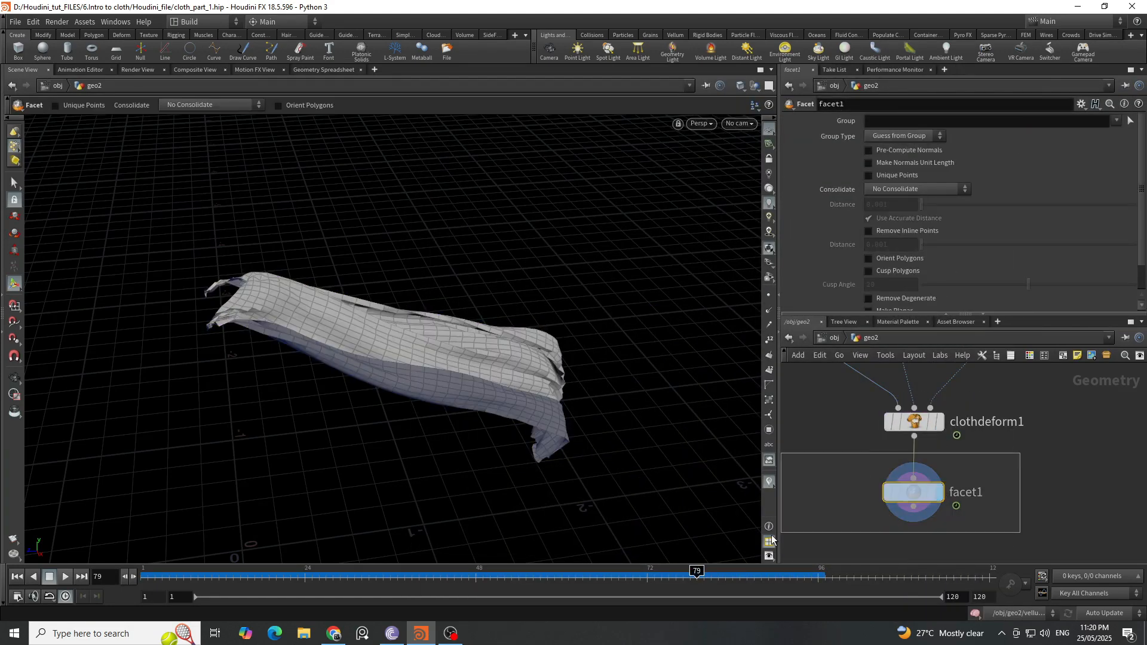
# Compare the cape's shading with Post-Compute Normals off and on, and leave the option enabled on facet1.
pyautogui.scroll(-2, 927, 269)
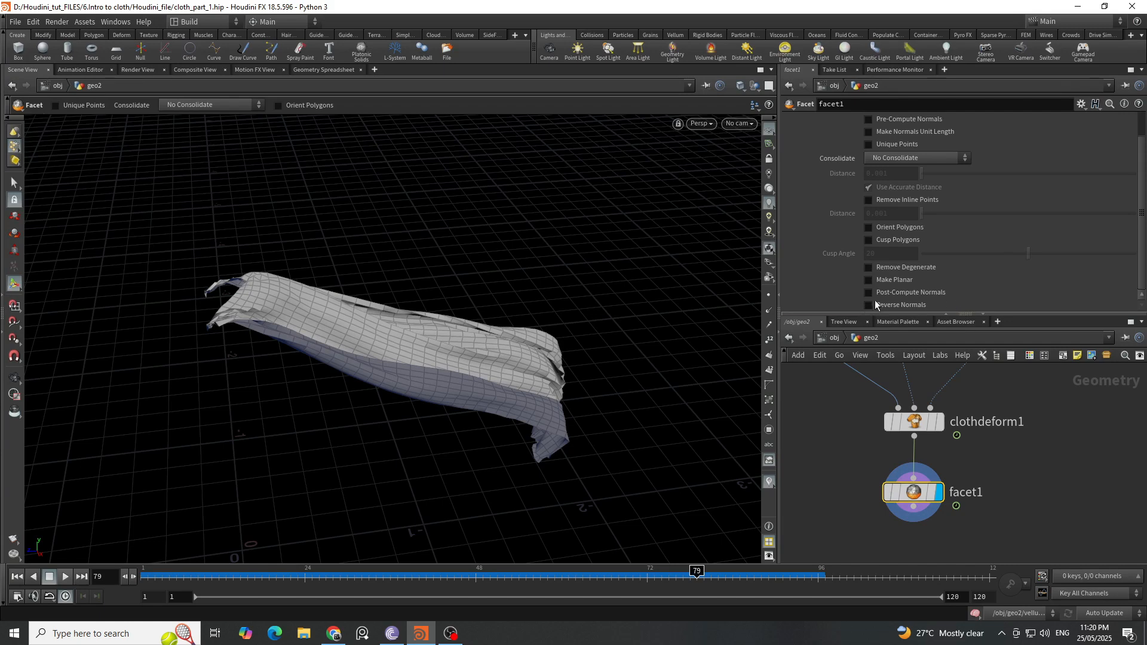
pyautogui.click(927, 292)
pyautogui.scroll(-2, 991, 449)
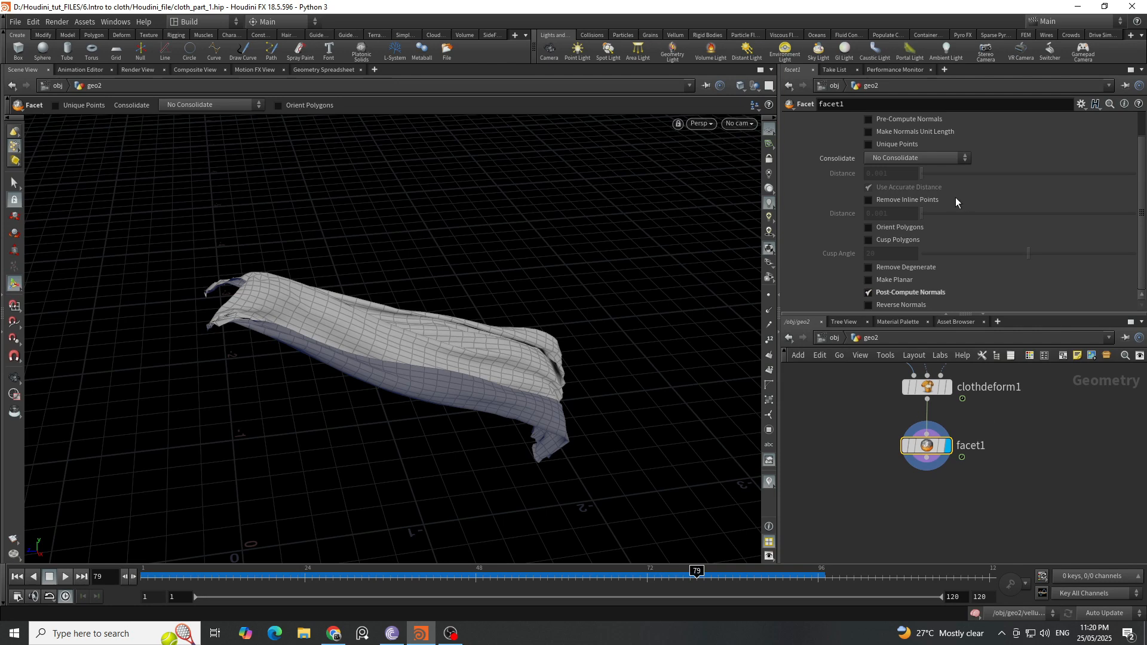
pyautogui.click(892, 296)
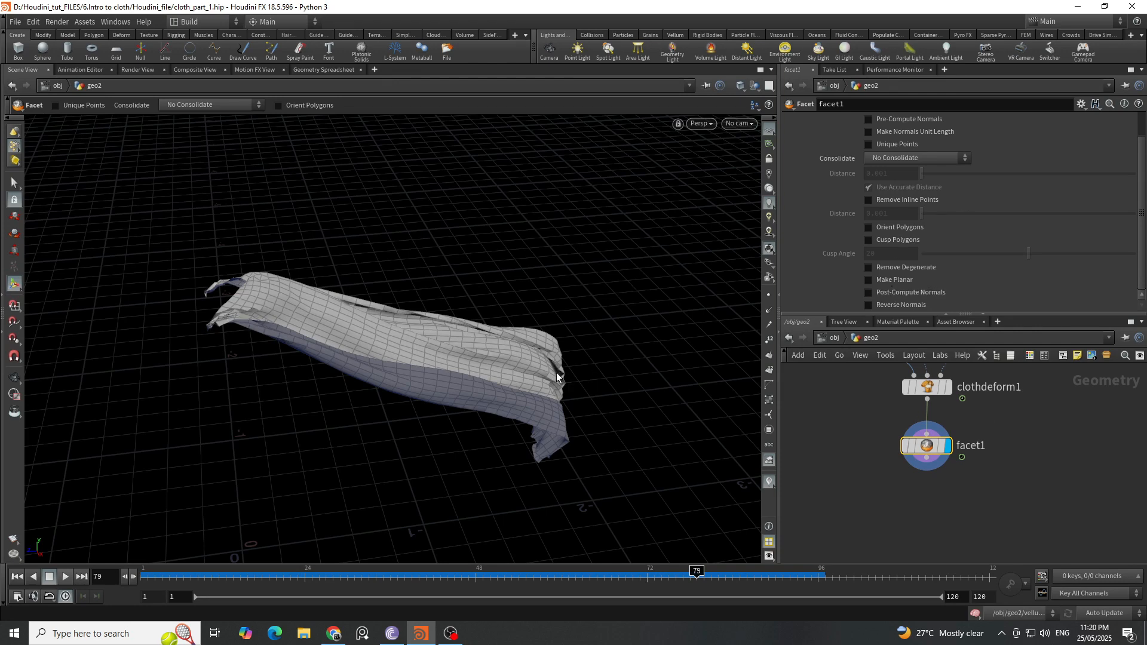
pyautogui.click(873, 291)
pyautogui.click(872, 290)
pyautogui.click(872, 291)
# Append a Subdivide node with Depth 1 to facet1, display it, and scrub through the frames to check the smoothed cape.
pyautogui.scroll(-3, 975, 476)
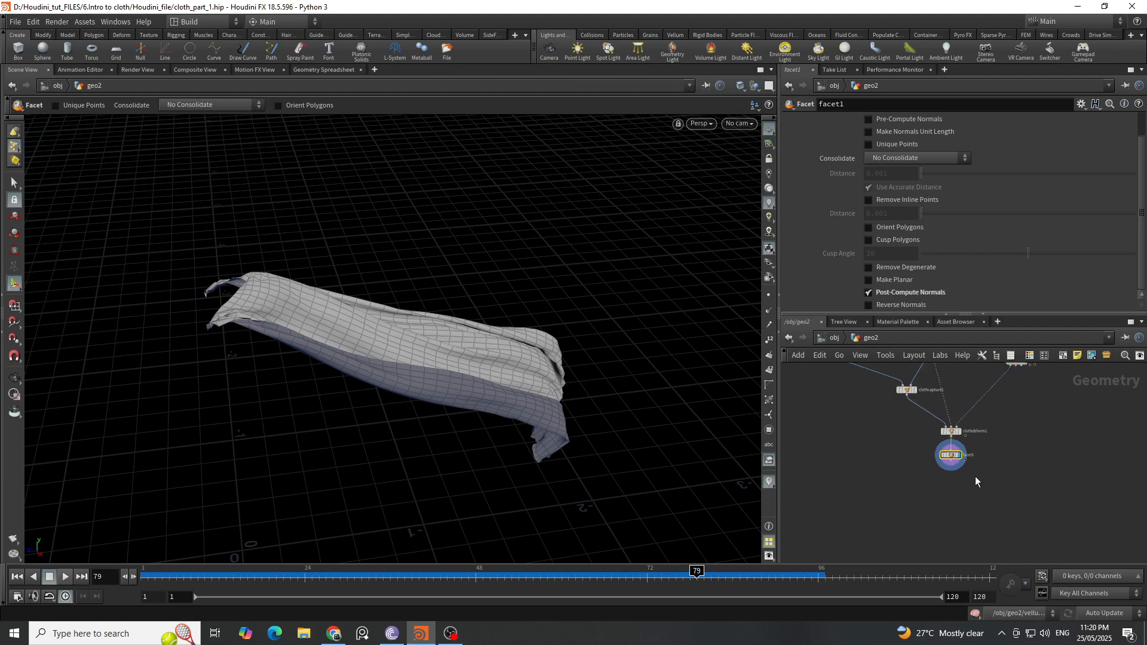
pyautogui.scroll(3, 969, 475)
pyautogui.click(938, 445)
pyautogui.press('Tab')
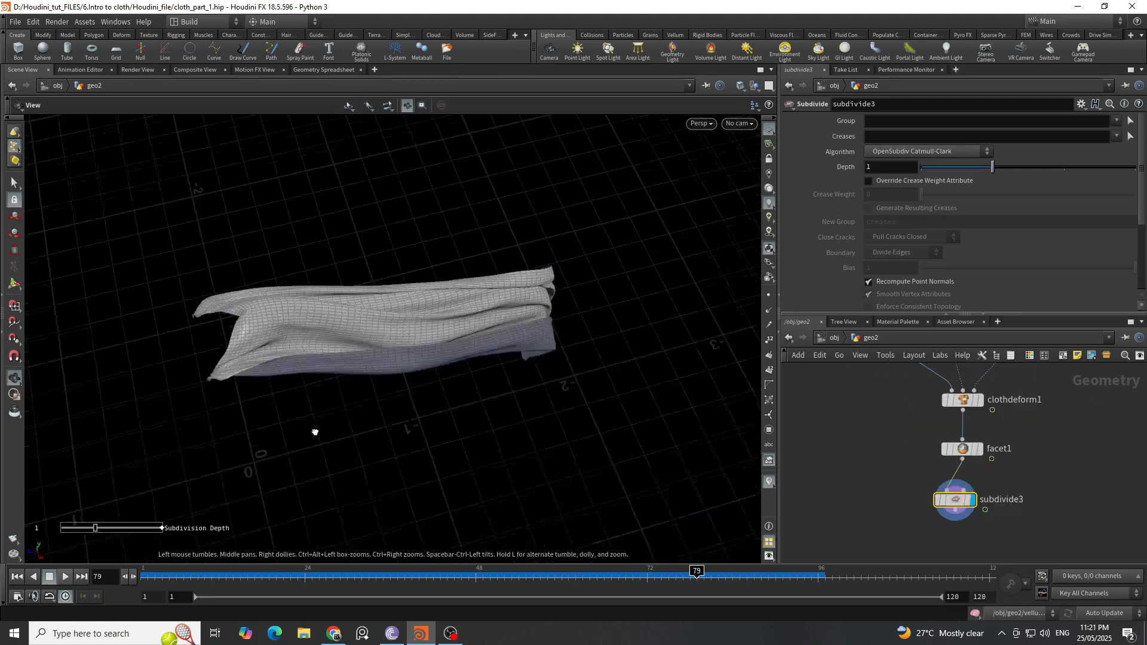
pyautogui.keyDown('alt'); pyautogui.moveTo(316, 432); pyautogui.dragTo(324, 444); pyautogui.keyUp('alt')
pyautogui.moveTo(267, 577); pyautogui.dragTo(754, 584)
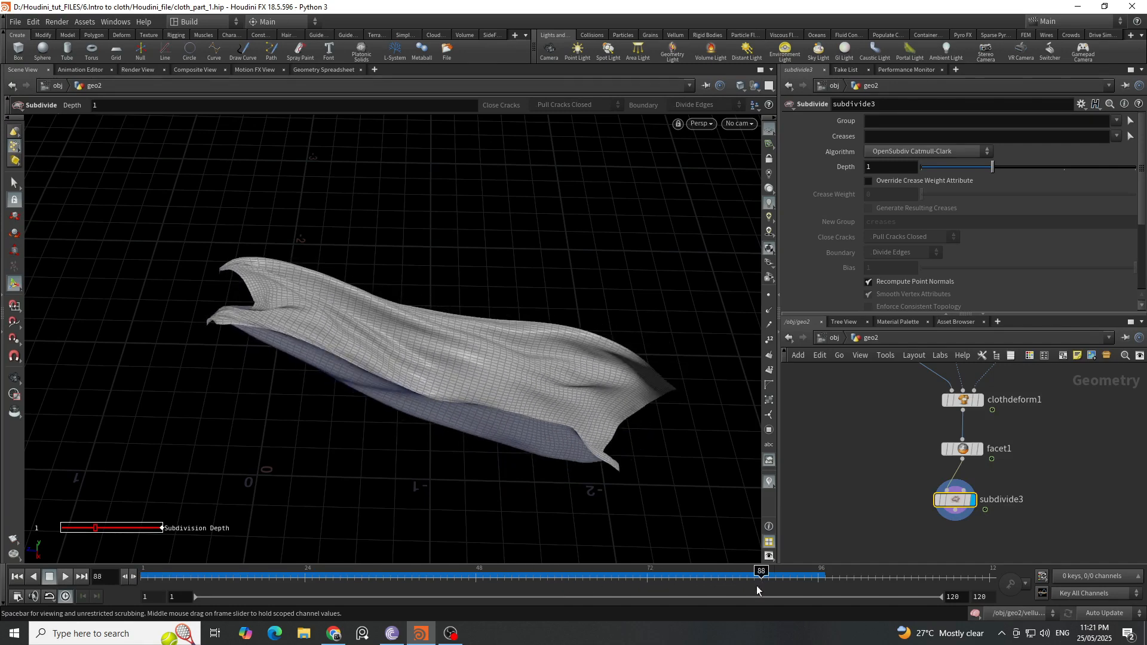
# Copy the testgeometry_tommy1 node and paste the duplicate near the end of the cape's node chain.
pyautogui.scroll(-5, 1063, 469)
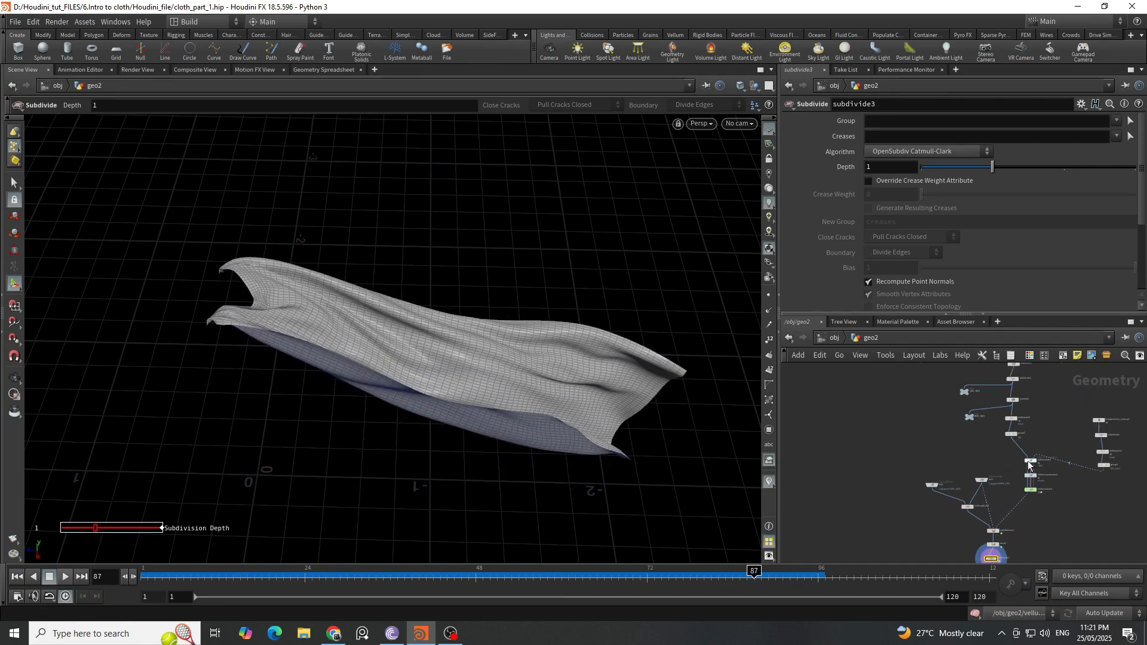
pyautogui.scroll(5, 1028, 454)
pyautogui.scroll(2, 999, 439)
pyautogui.scroll(-4, 1069, 439)
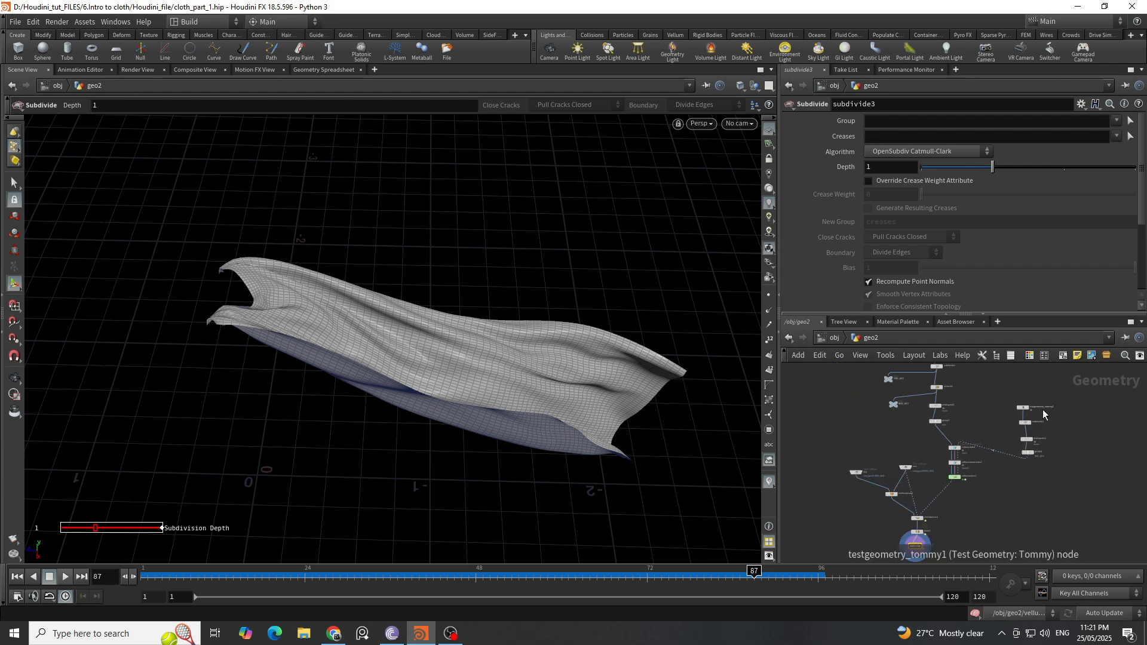
pyautogui.scroll(1, 1042, 410)
pyautogui.moveTo(1056, 397); pyautogui.dragTo(998, 429)
pyautogui.scroll(-2, 1035, 382)
pyautogui.scroll(2, 1037, 427)
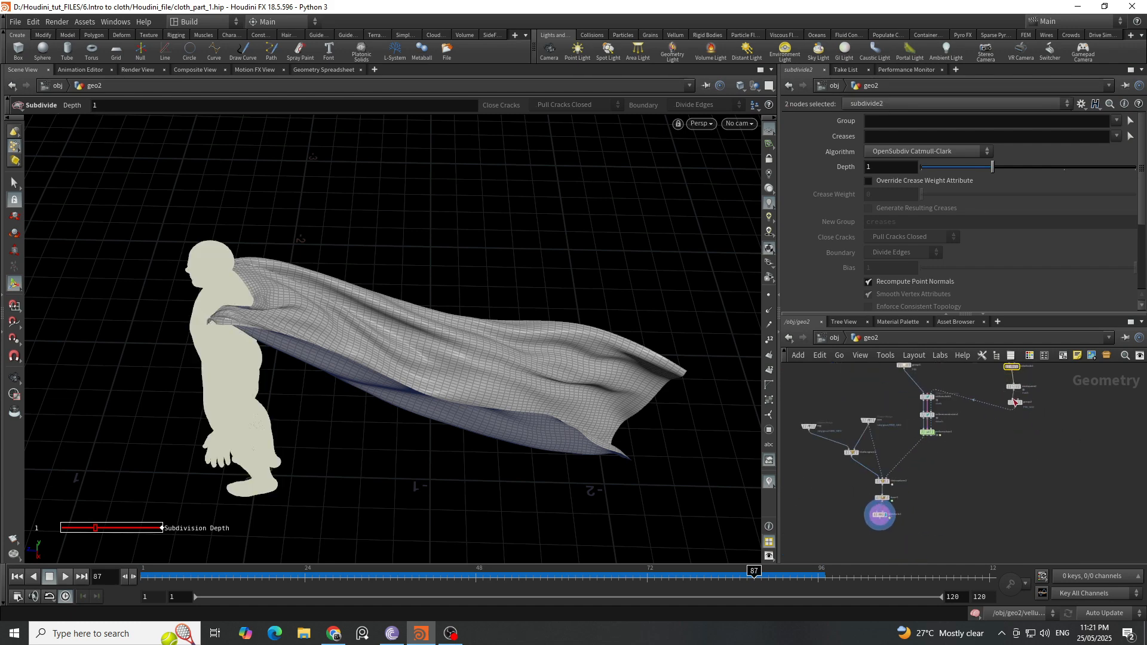
pyautogui.scroll(-1, 1033, 387)
pyautogui.moveTo(1068, 393); pyautogui.dragTo(1069, 410, button='middle')
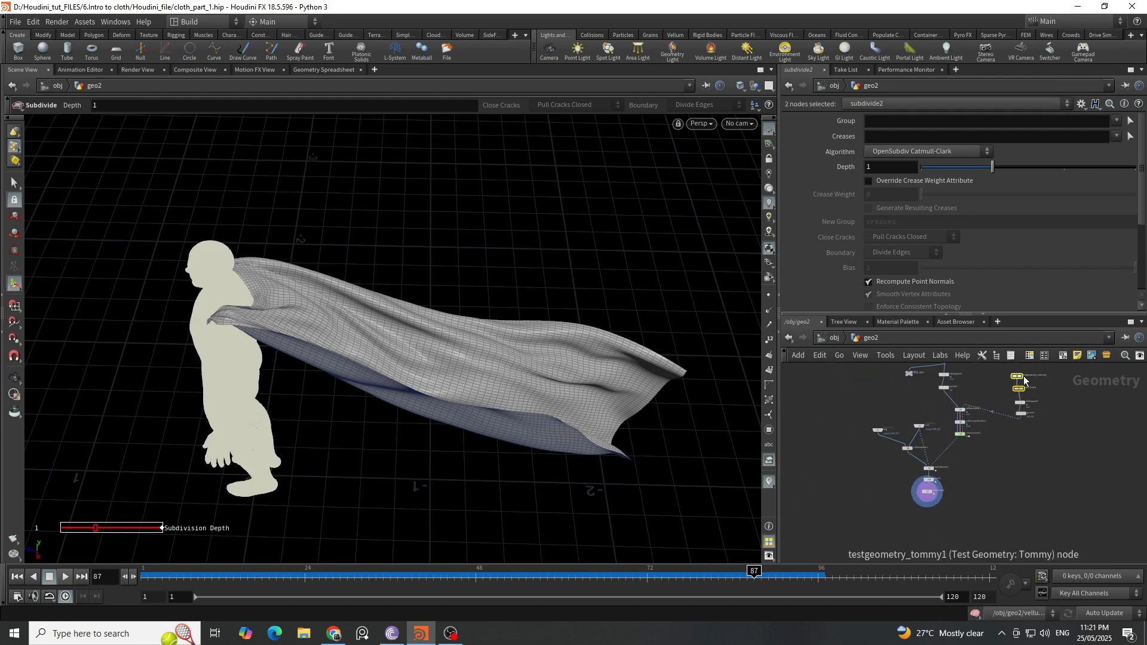
pyautogui.click(1015, 374)
pyautogui.hotkey('ctrl', 'c')
pyautogui.scroll(4, 950, 503)
pyautogui.hotkey('ctrl', 'v')
pyautogui.scroll(1, 982, 507)
# Merge the subdivided cape with the pasted Tommy geometry and display the Merge node.
pyautogui.moveTo(1080, 510); pyautogui.dragTo(832, 464)
pyautogui.keyDown('alt'); pyautogui.moveTo(874, 477); pyautogui.dragTo(932, 528); pyautogui.keyUp('alt')
pyautogui.moveTo(1009, 538); pyautogui.dragTo(1034, 517, button='middle')
pyautogui.click(956, 510)
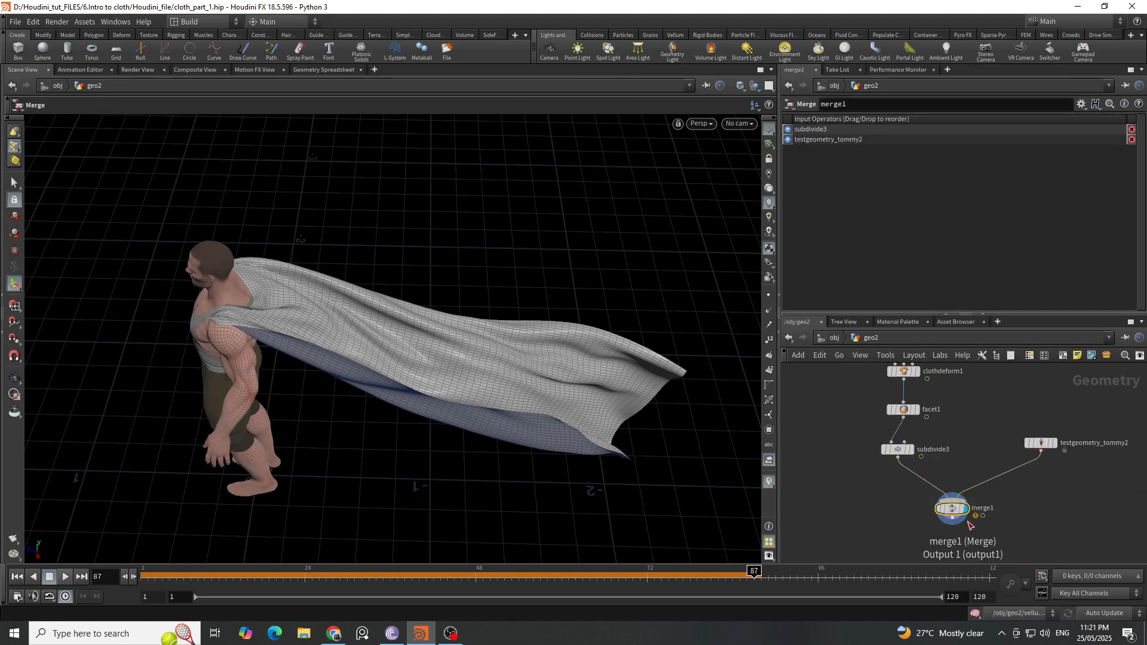
# Scrub through the simulated frames from a side view to review the cape's motion on Tommy.
pyautogui.moveTo(218, 582); pyautogui.dragTo(426, 575)
pyautogui.moveTo(338, 424)
pyautogui.mouseDown()
pyautogui.moveTo(428, 374)
pyautogui.moveTo(348, 328)
pyautogui.moveTo(328, 405)
pyautogui.mouseUp()
pyautogui.moveTo(388, 577); pyautogui.dragTo(647, 585)
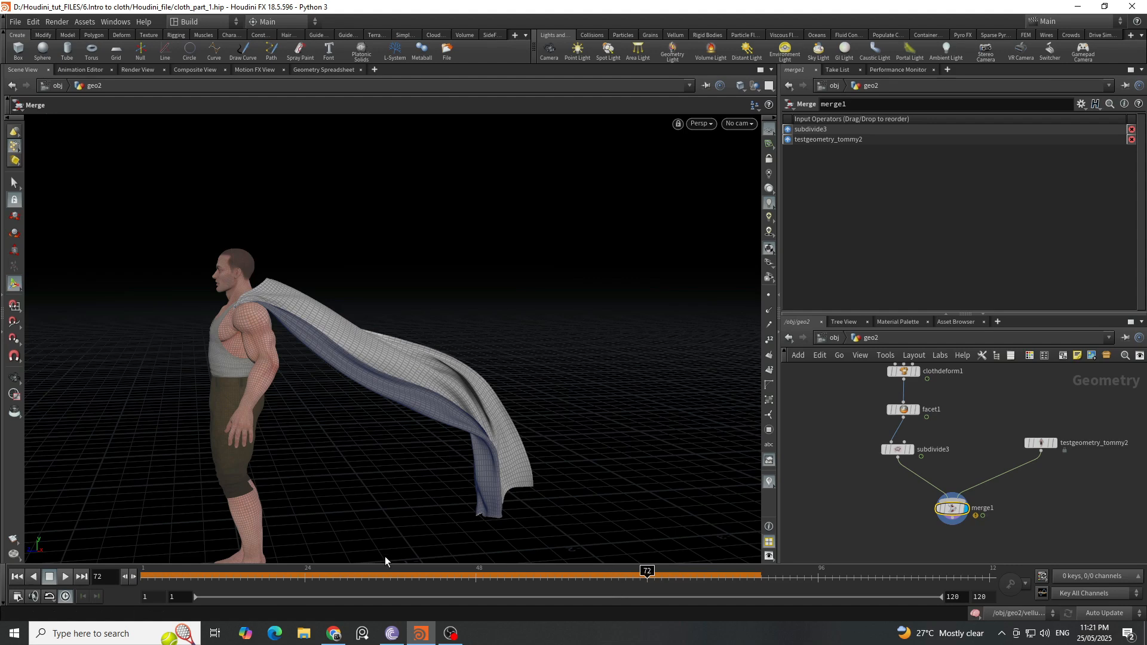
pyautogui.moveTo(378, 582); pyautogui.dragTo(555, 578)
# Inspect the attach settings of vellumconstraints1, and return to the merged Tommy and cape result.
pyautogui.scroll(-5, 901, 505)
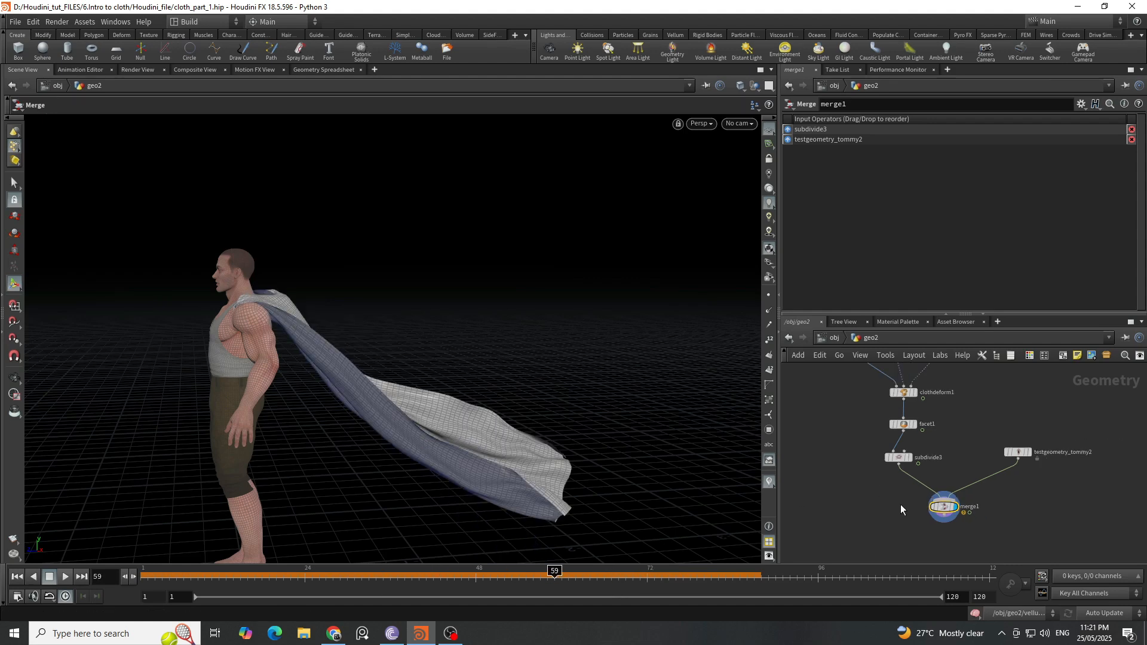
pyautogui.scroll(5, 966, 512)
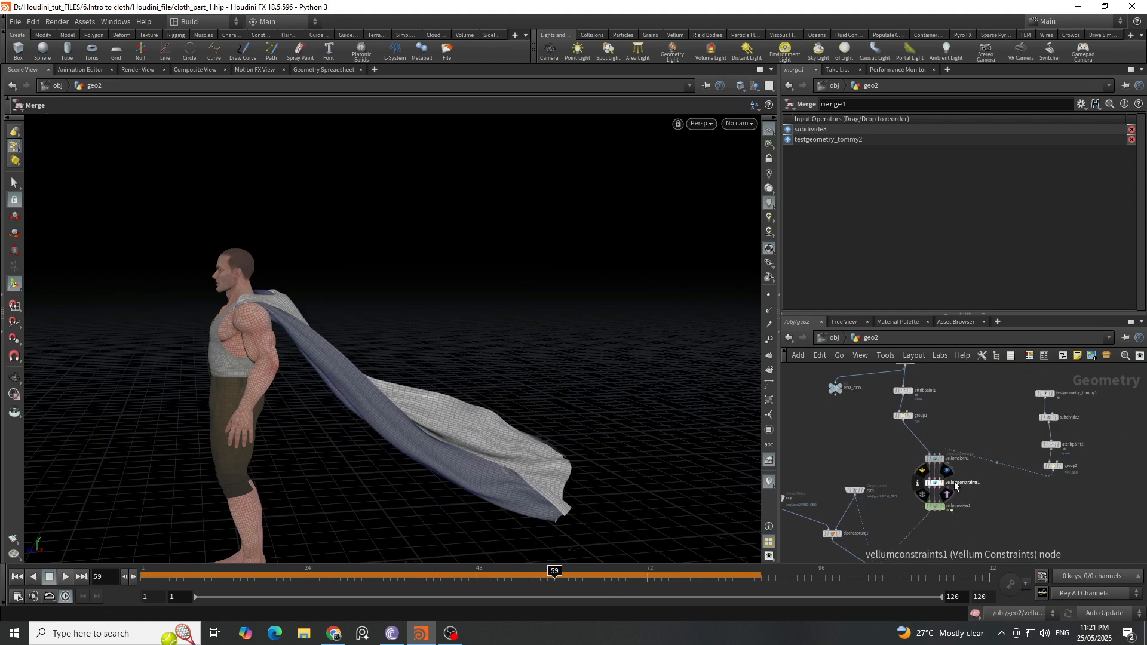
pyautogui.click(926, 484)
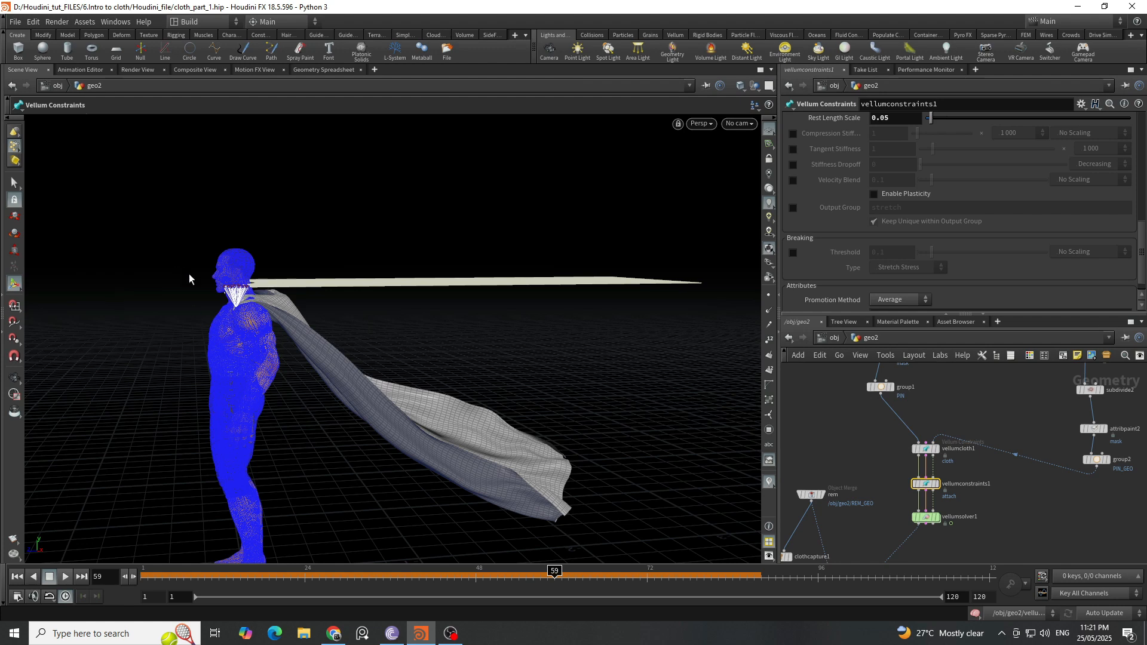
pyautogui.scroll(-5, 1022, 441)
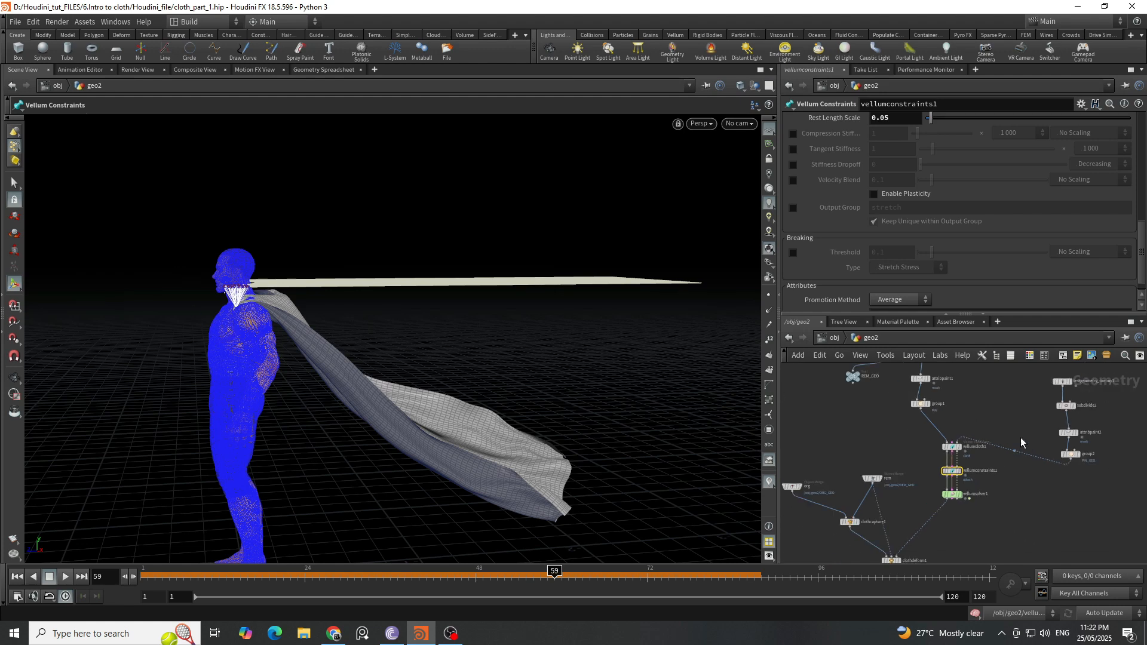
pyautogui.moveTo(1022, 507); pyautogui.dragTo(1028, 399, button='middle')
pyautogui.scroll(4, 971, 468)
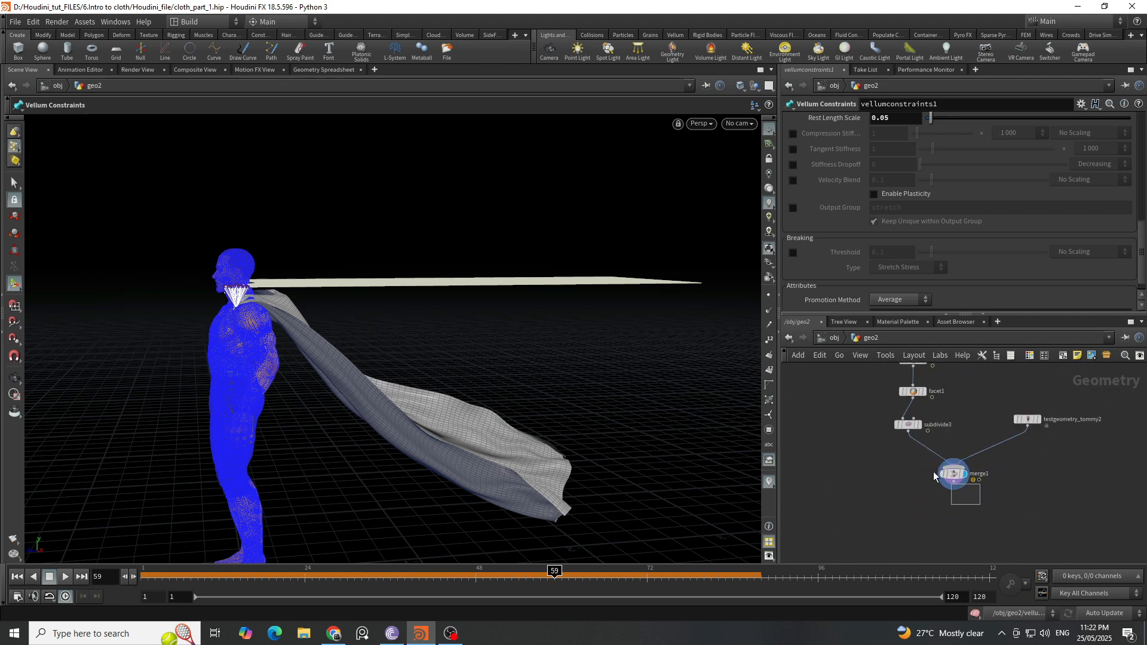
pyautogui.click(946, 473)
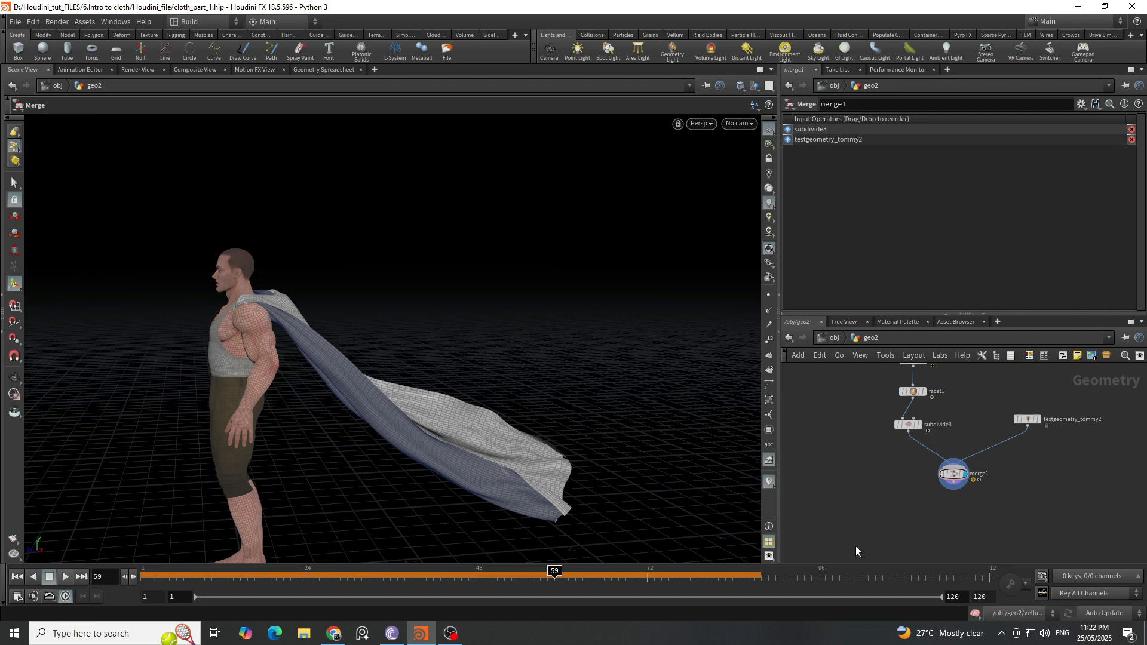